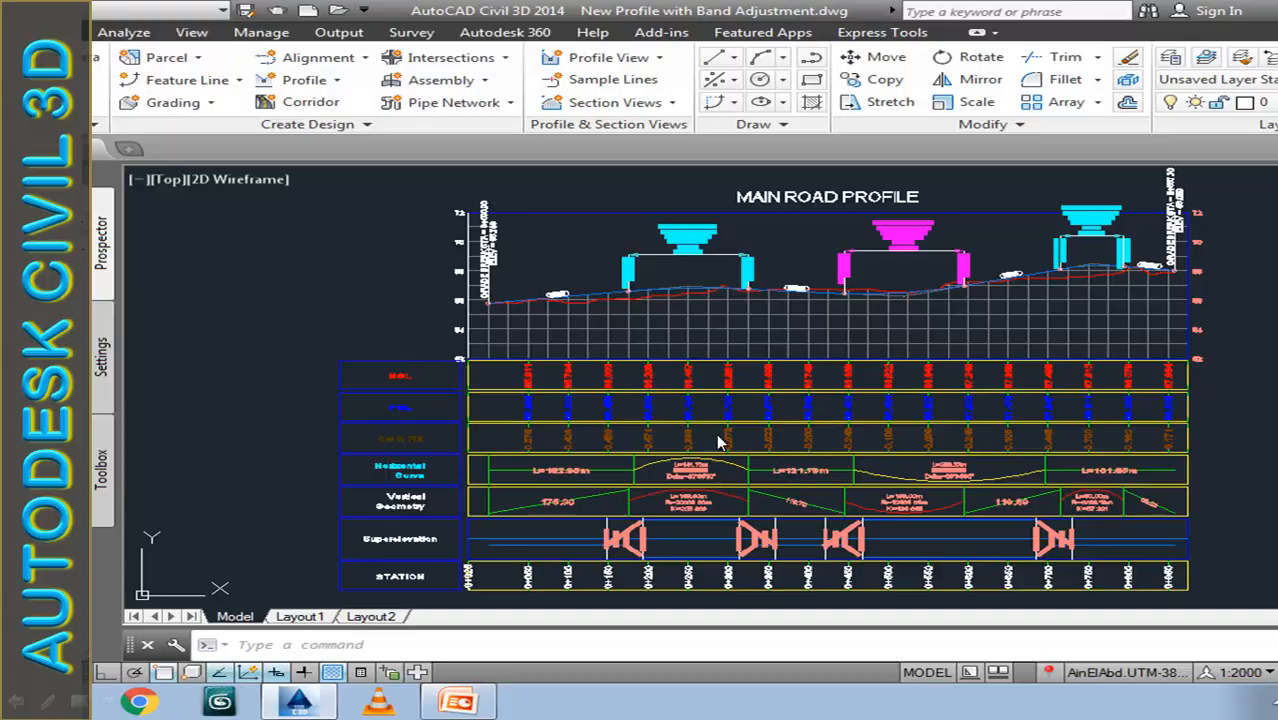
left_click(786, 400)
scroll(778, 412, "up", 1)
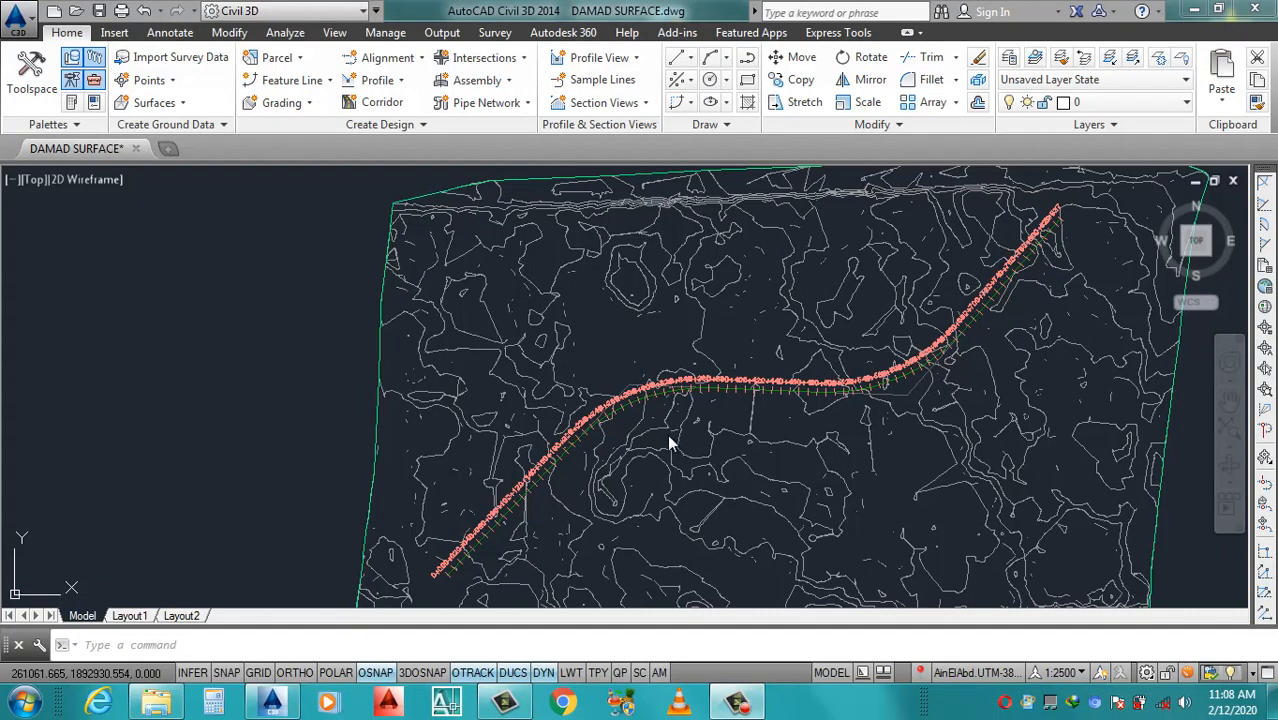
Open the label settings of the Cross Road alignment and set the Major Stations increment to 50 m.
scroll(560, 460, "down", 4)
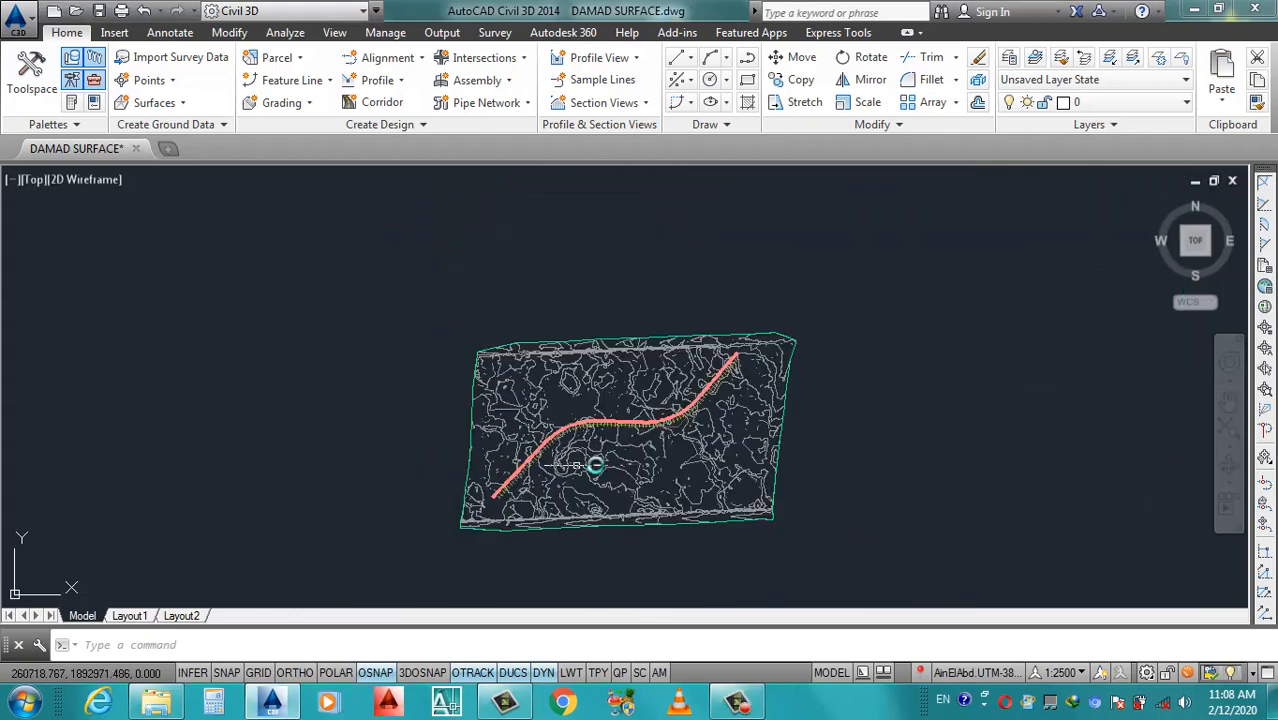
scroll(590, 455, "up", 3)
scroll(370, 515, "up", 4)
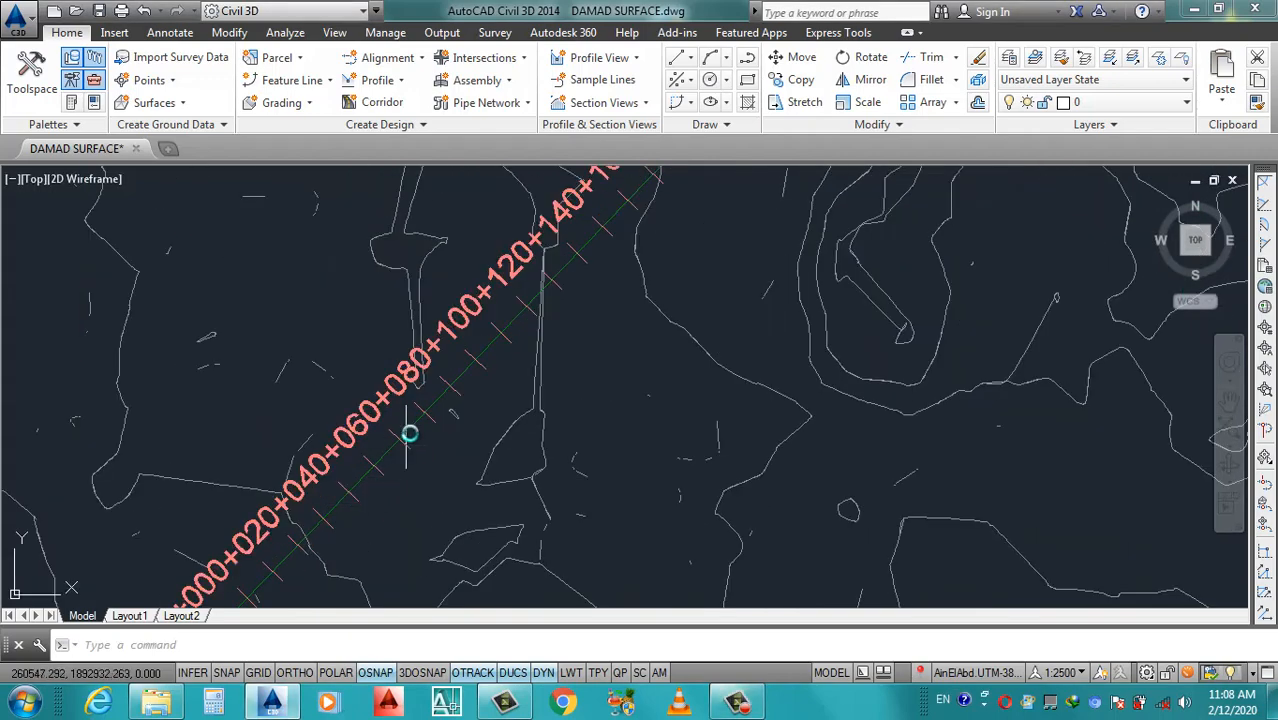
left_click(413, 424)
right_click(414, 423)
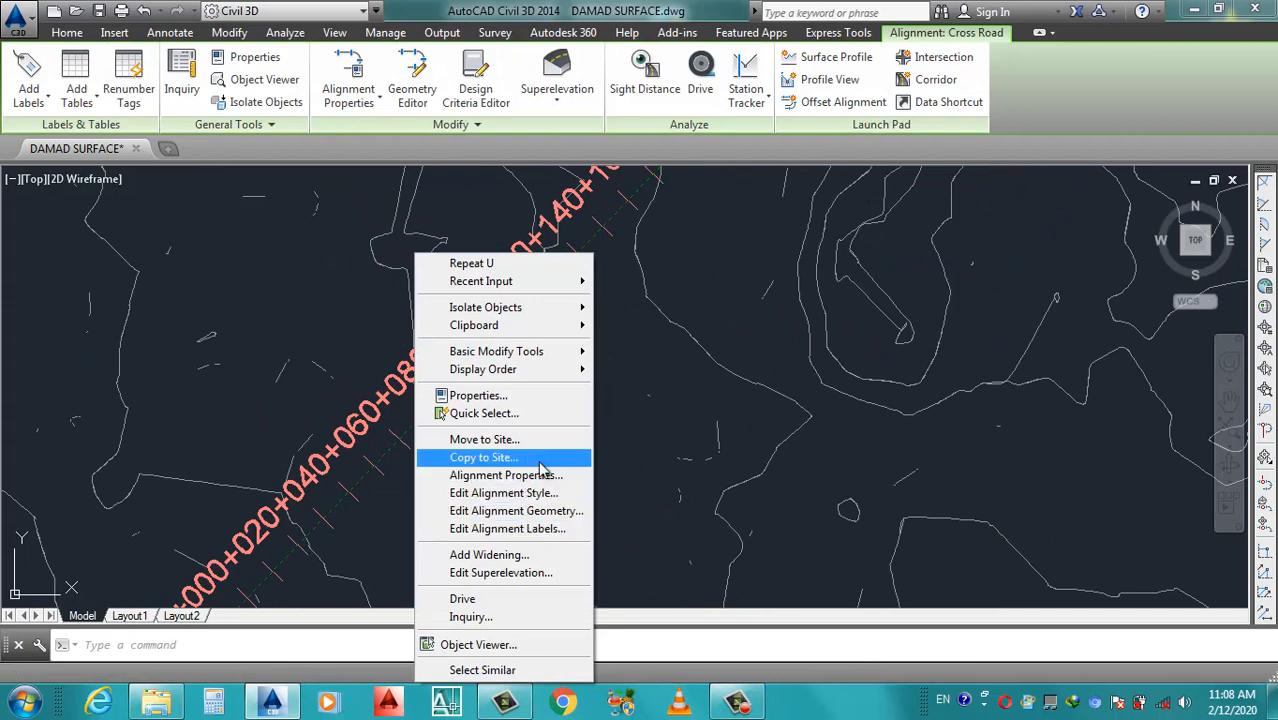
left_click(520, 529)
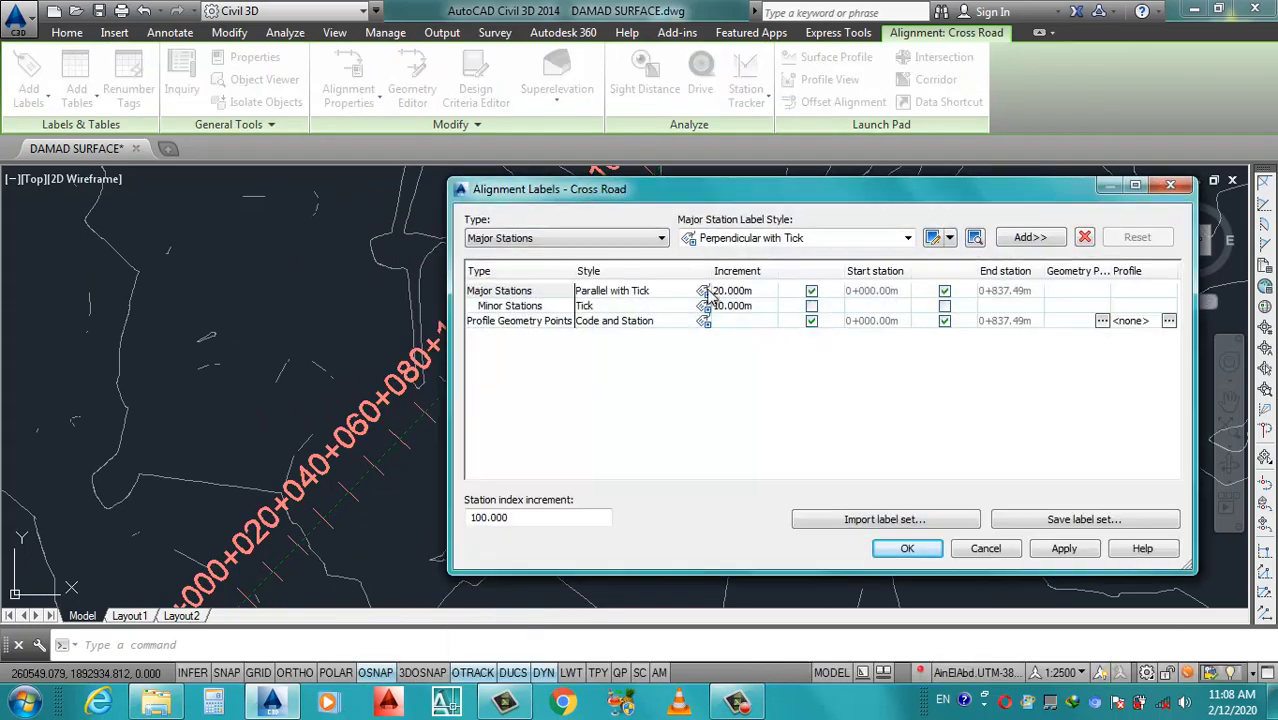
double_click(747, 290)
type("50")
key("Return")
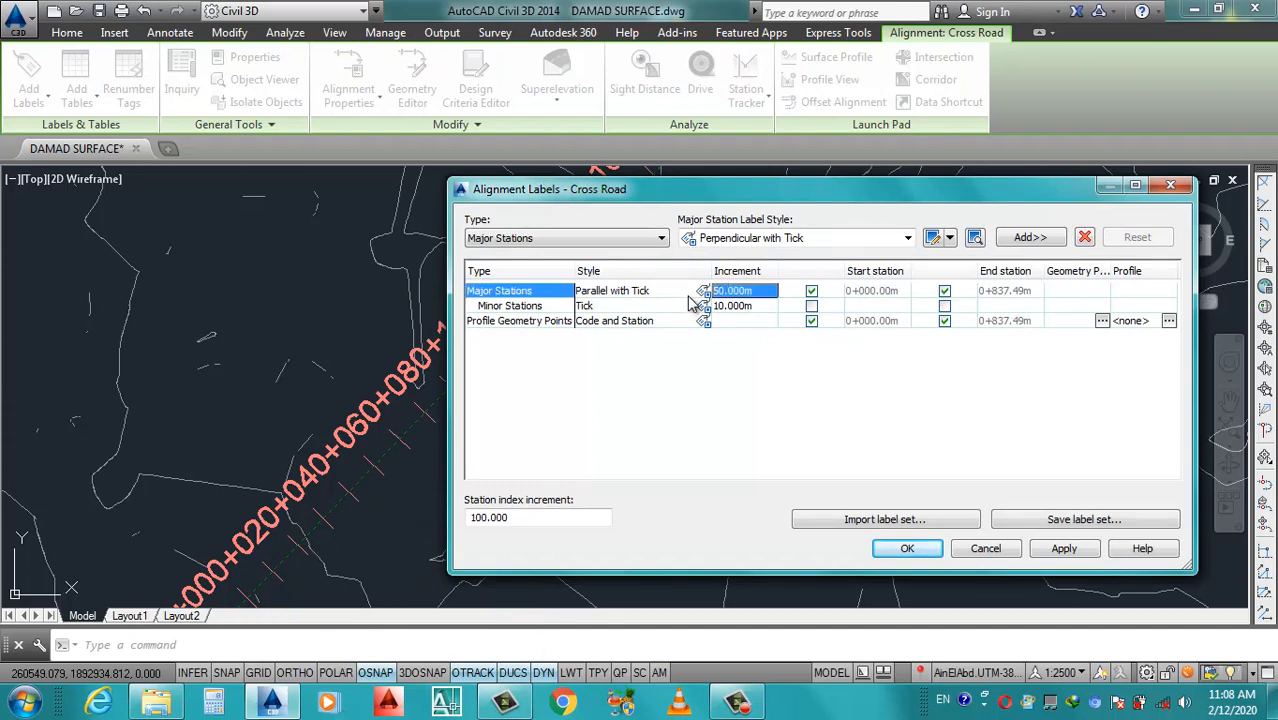
Change the label style of the alignment's Major Stations to Perpendicular with Tick.
left_click(703, 291)
left_click(660, 250)
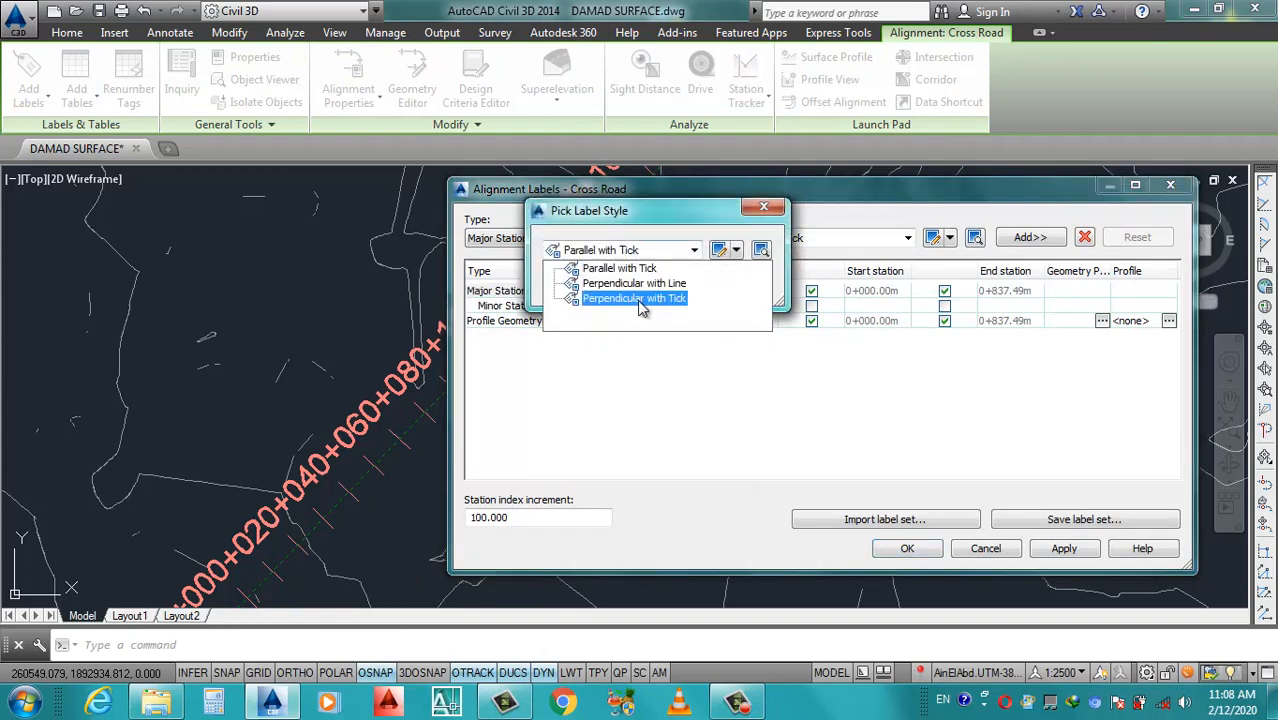
left_click(641, 299)
left_click(579, 286)
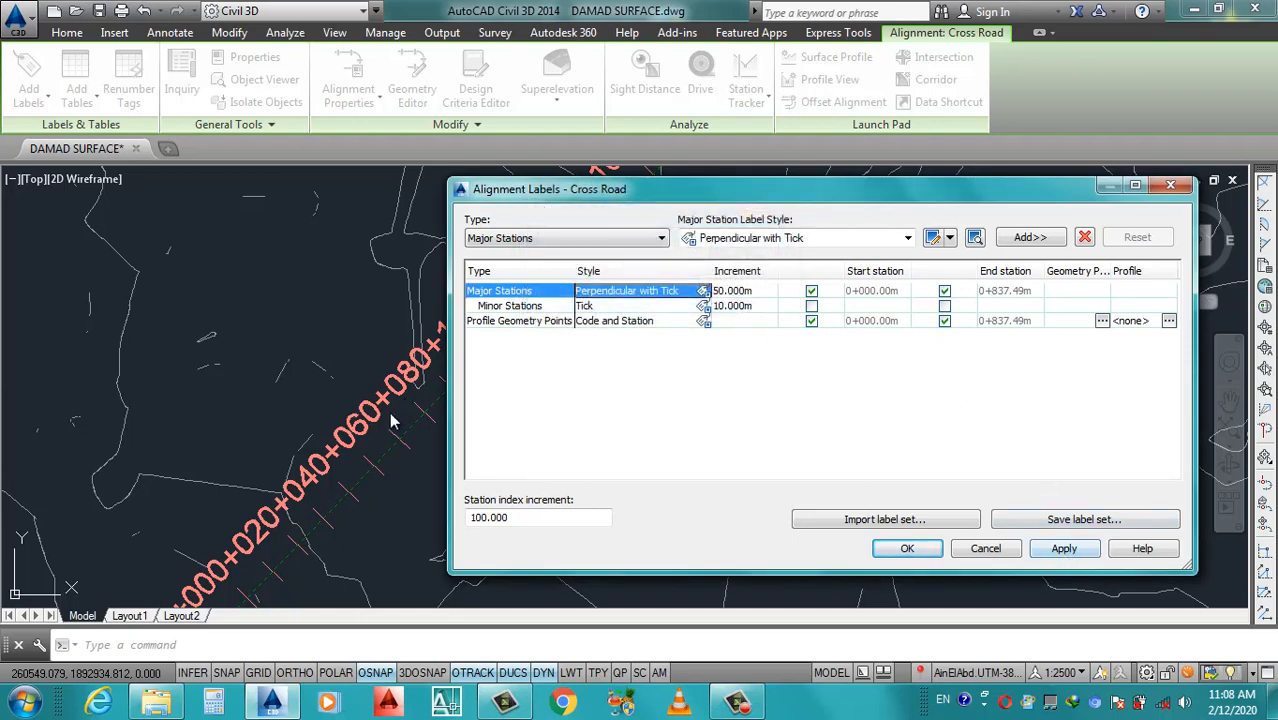
Edit the Perpendicular with Tick label style and set the Station Value precision to 1 in the Station component's text contents.
left_click(704, 291)
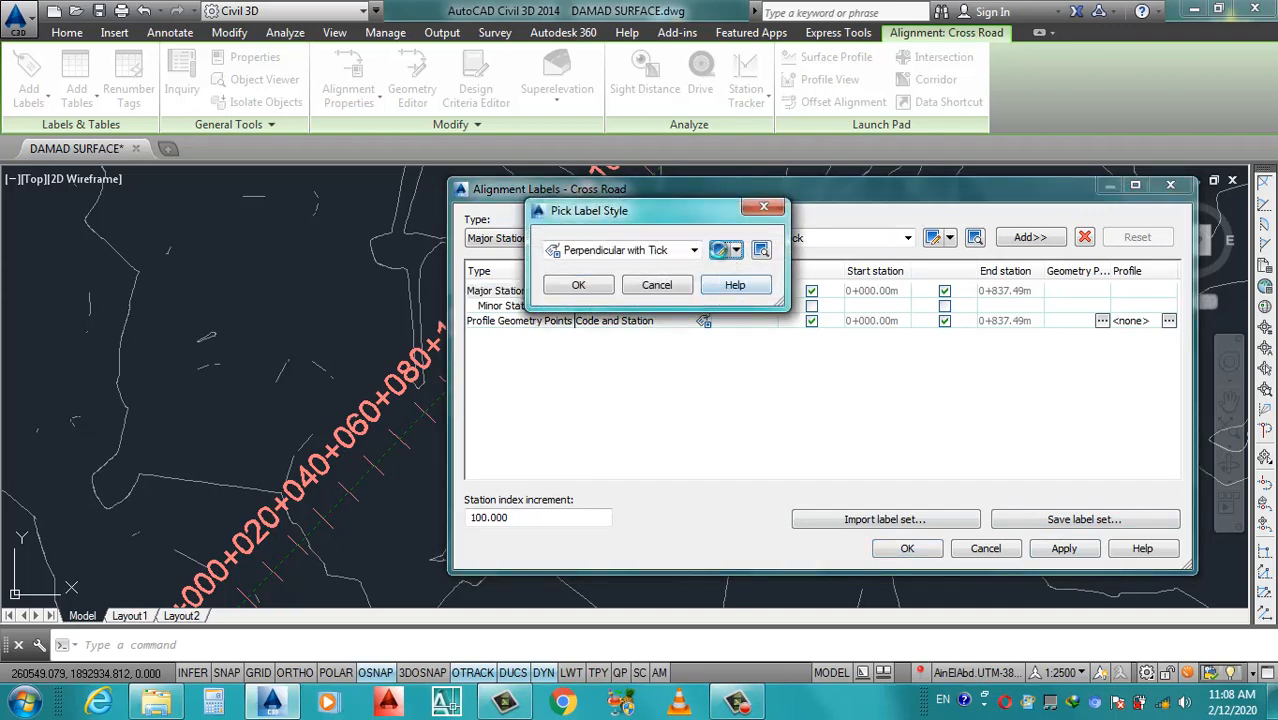
left_click(719, 250)
left_click(410, 148)
left_click(410, 163)
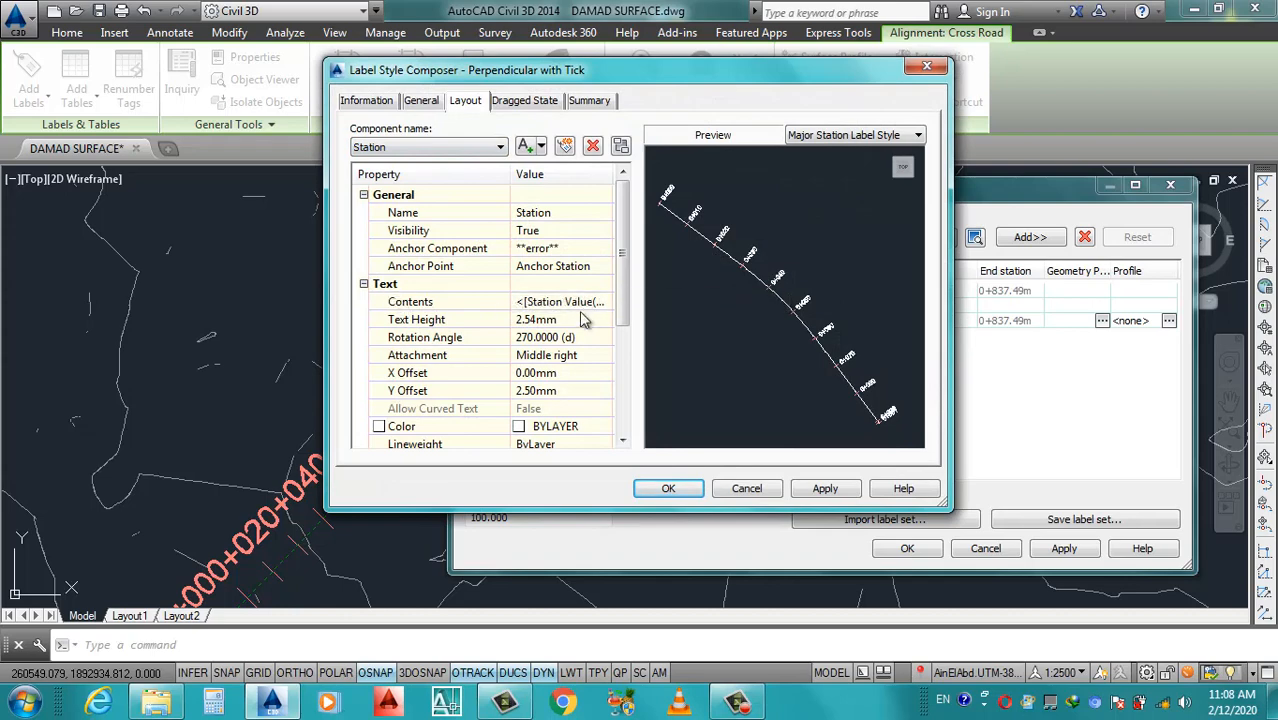
left_click(588, 304)
left_click(607, 304)
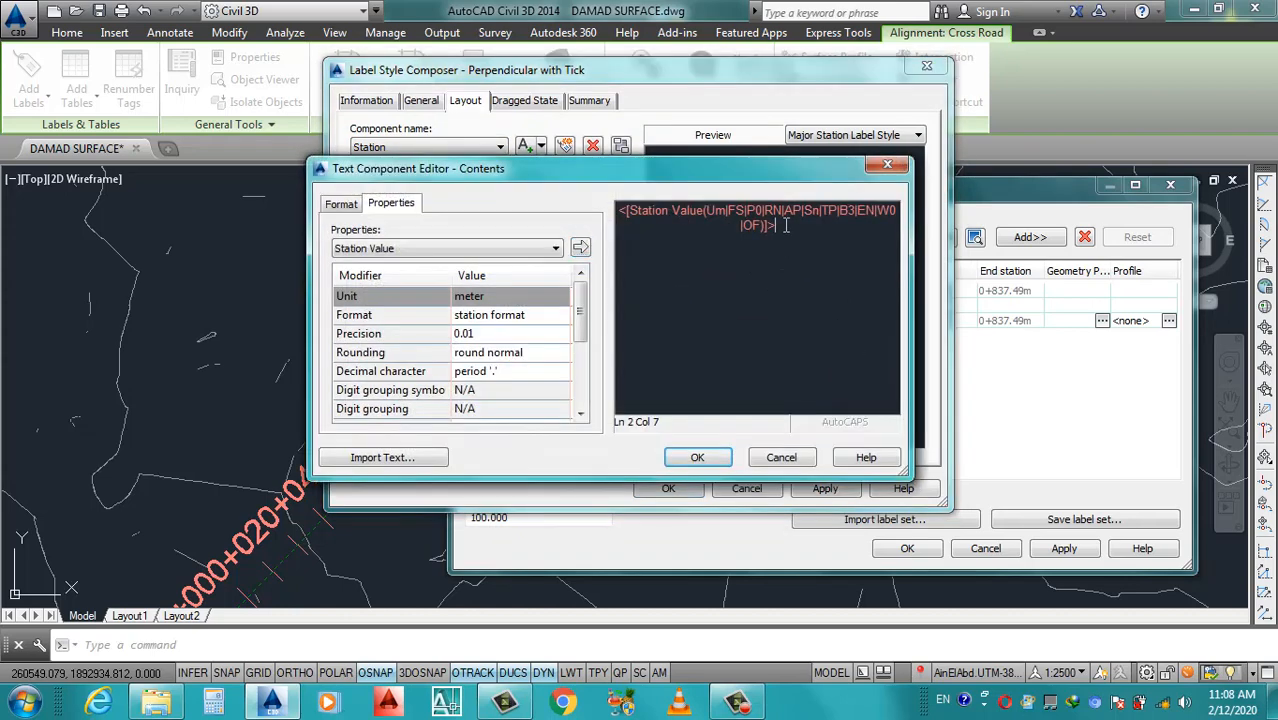
left_click_drag(767, 228, 620, 210)
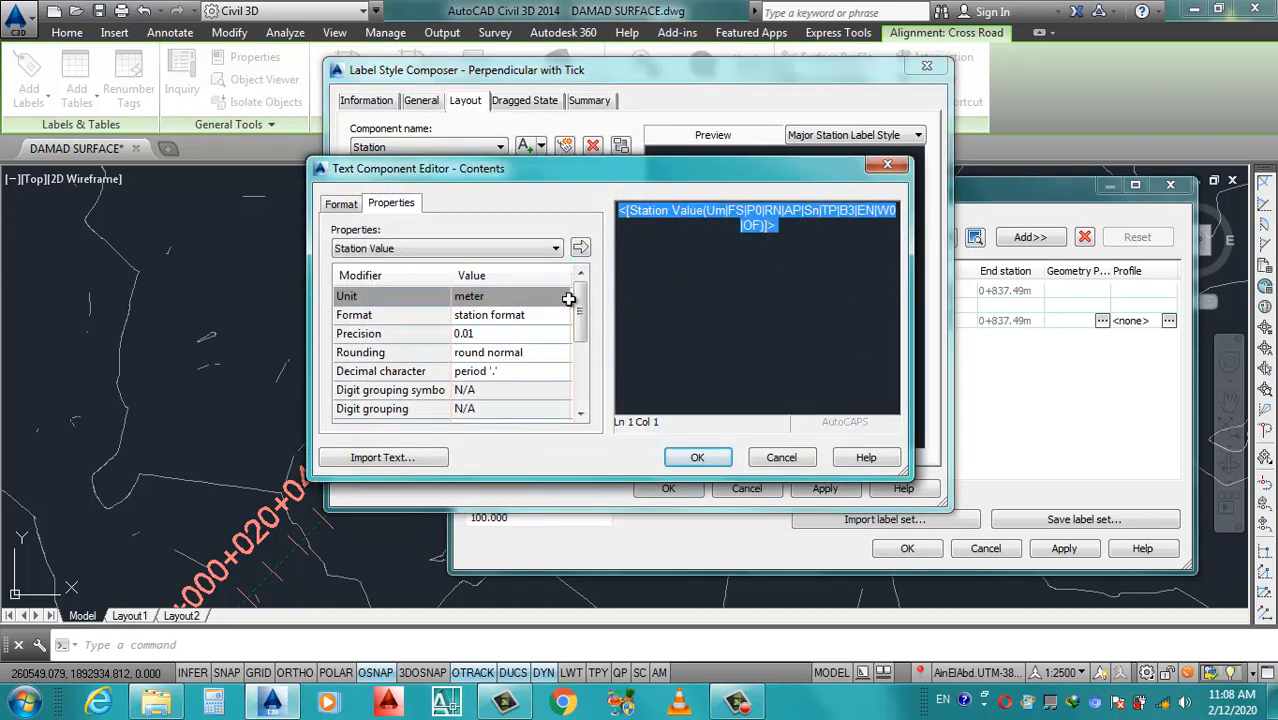
left_click(497, 333)
left_click(497, 333)
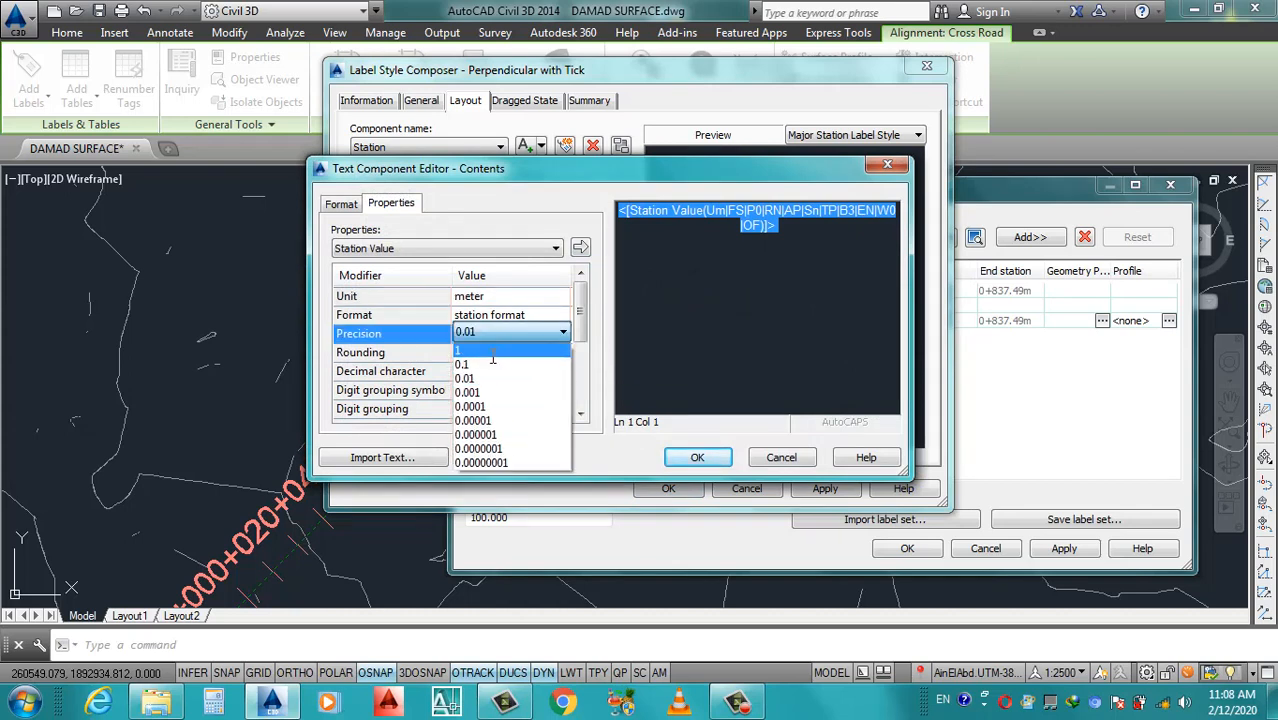
left_click(492, 352)
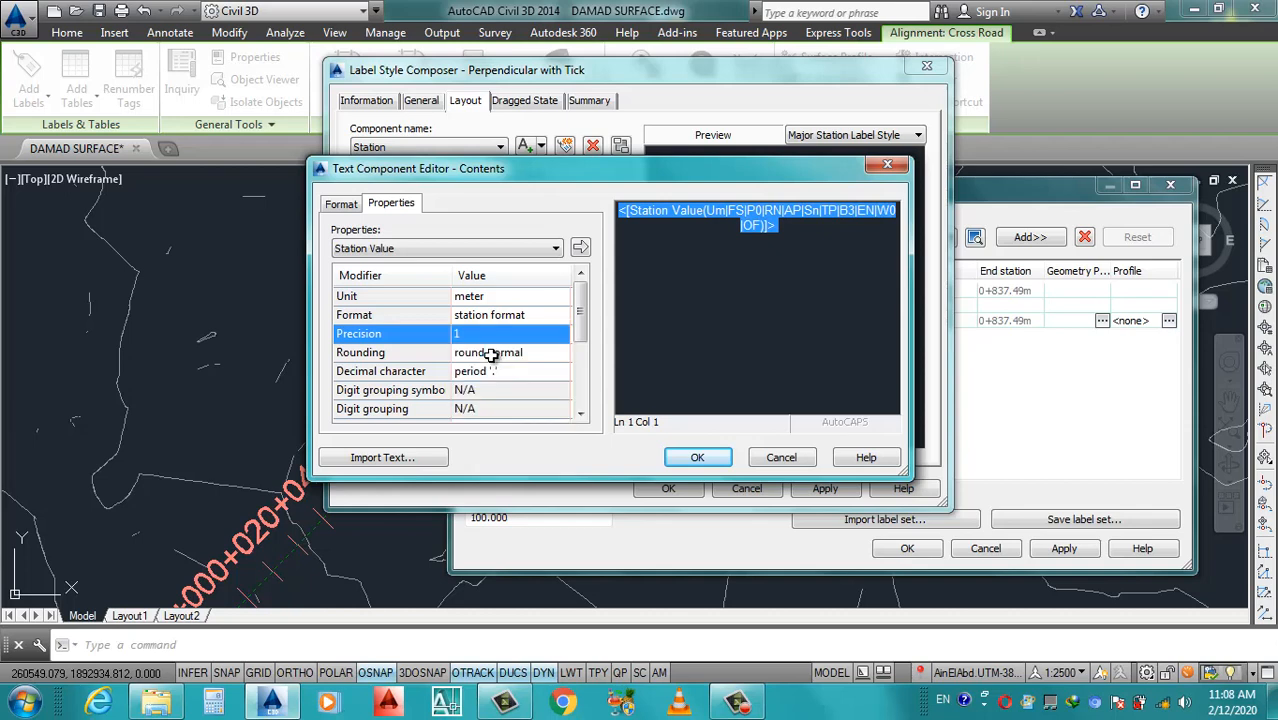
Format the station label text in bold yellow and apply the label style and alignment label changes.
left_click(341, 205)
left_click(418, 362)
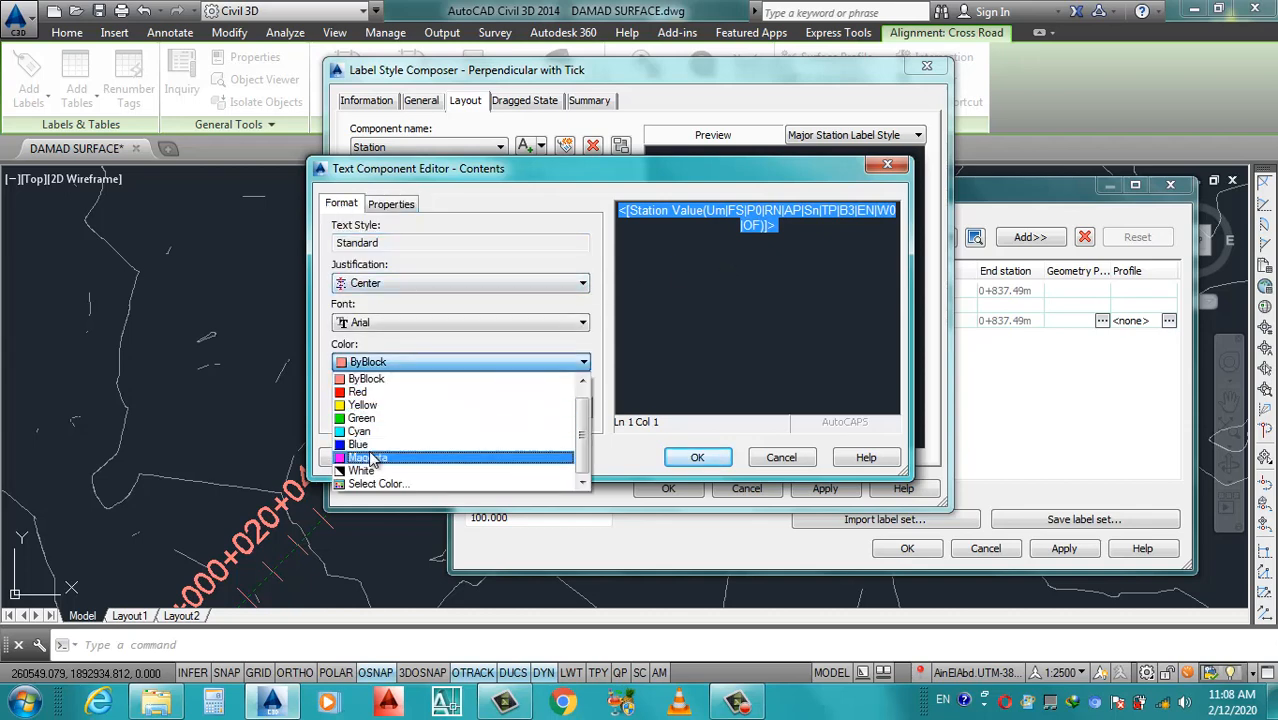
left_click(377, 408)
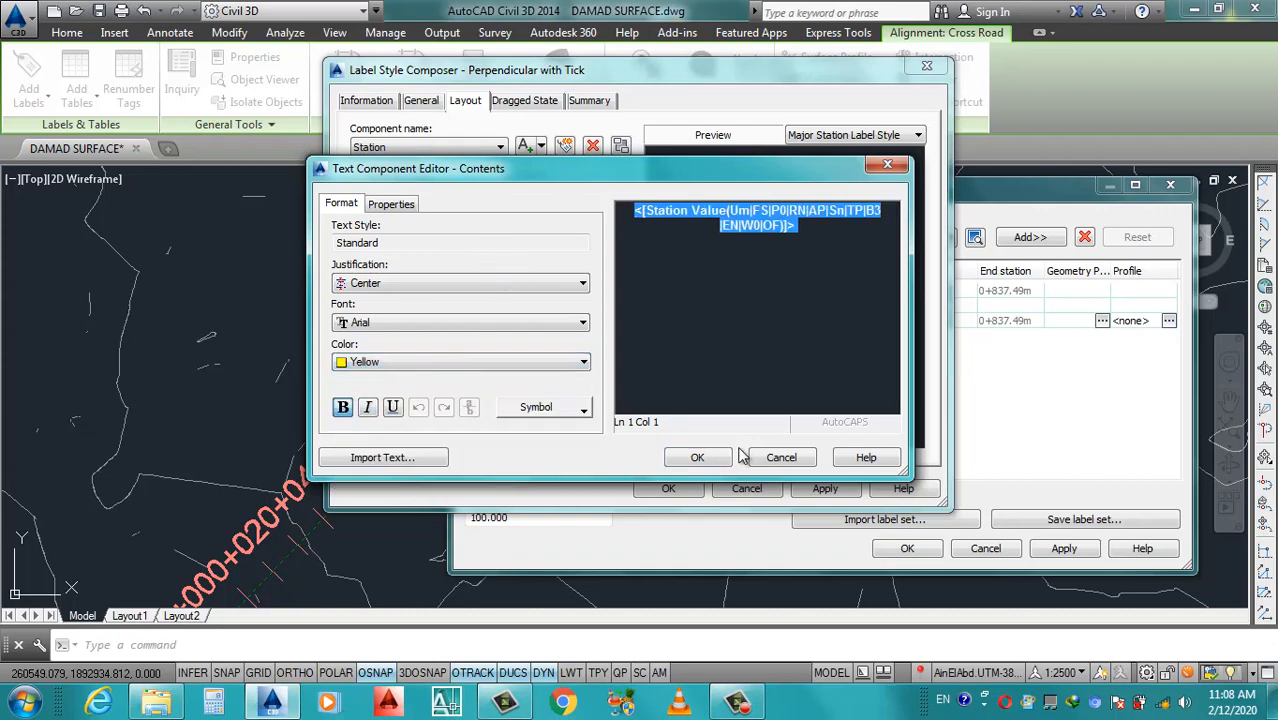
left_click(695, 457)
left_click(824, 489)
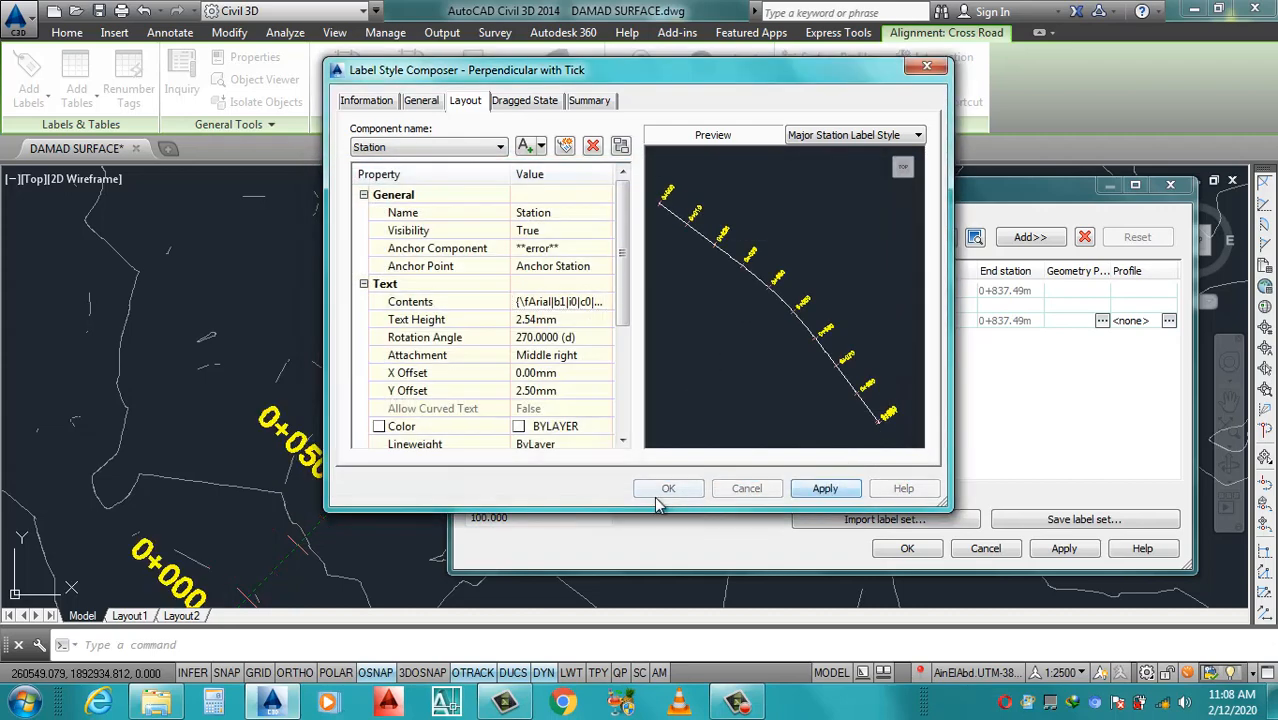
left_click(665, 487)
left_click(579, 287)
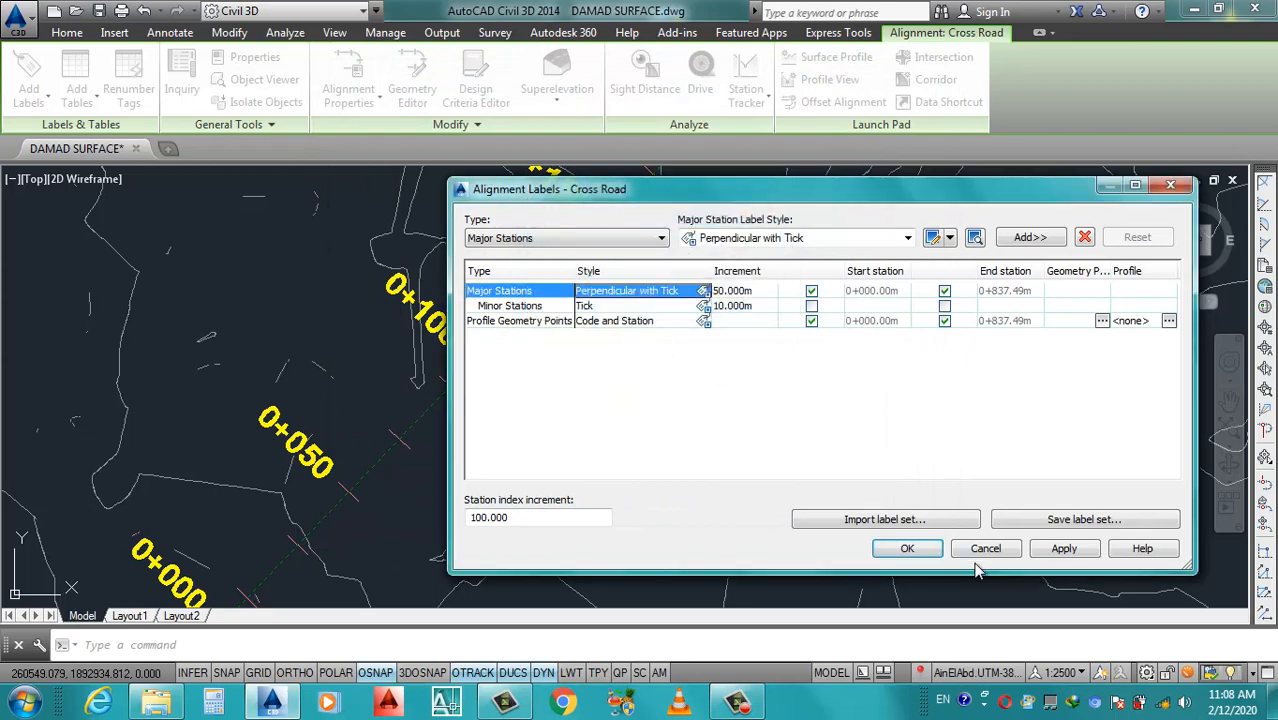
left_click(1062, 548)
left_click(907, 548)
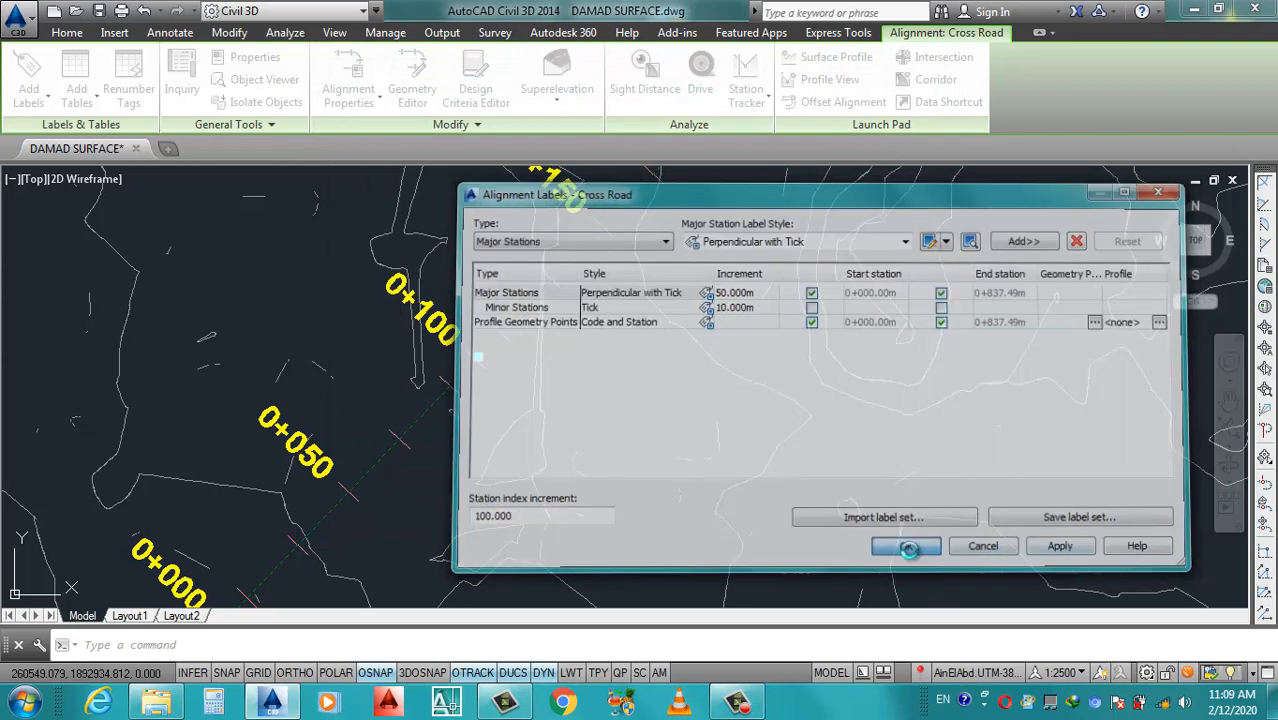
Deselect the alignment and set the drawing's annotation scale to 1:2000.
scroll(571, 434, "down", 5)
key("Escape")
scroll(753, 368, "down", 2)
scroll(755, 368, "up", 2)
scroll(755, 368, "down", 4)
left_click(1078, 673)
left_click(1073, 557)
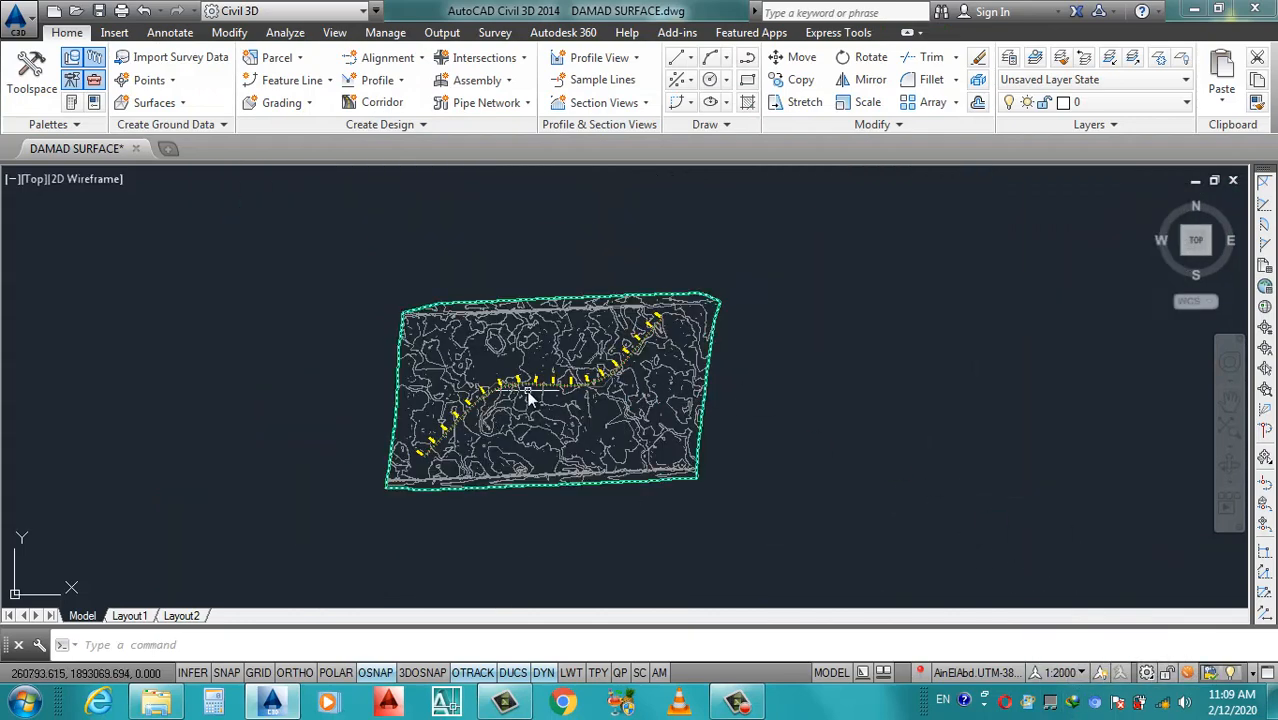
Create a surface profile along the Cross Road alignment by sampling Surface from Contour over the full station range.
scroll(530, 395, "up", 4)
scroll(530, 397, "down", 4)
scroll(536, 465, "up", 4)
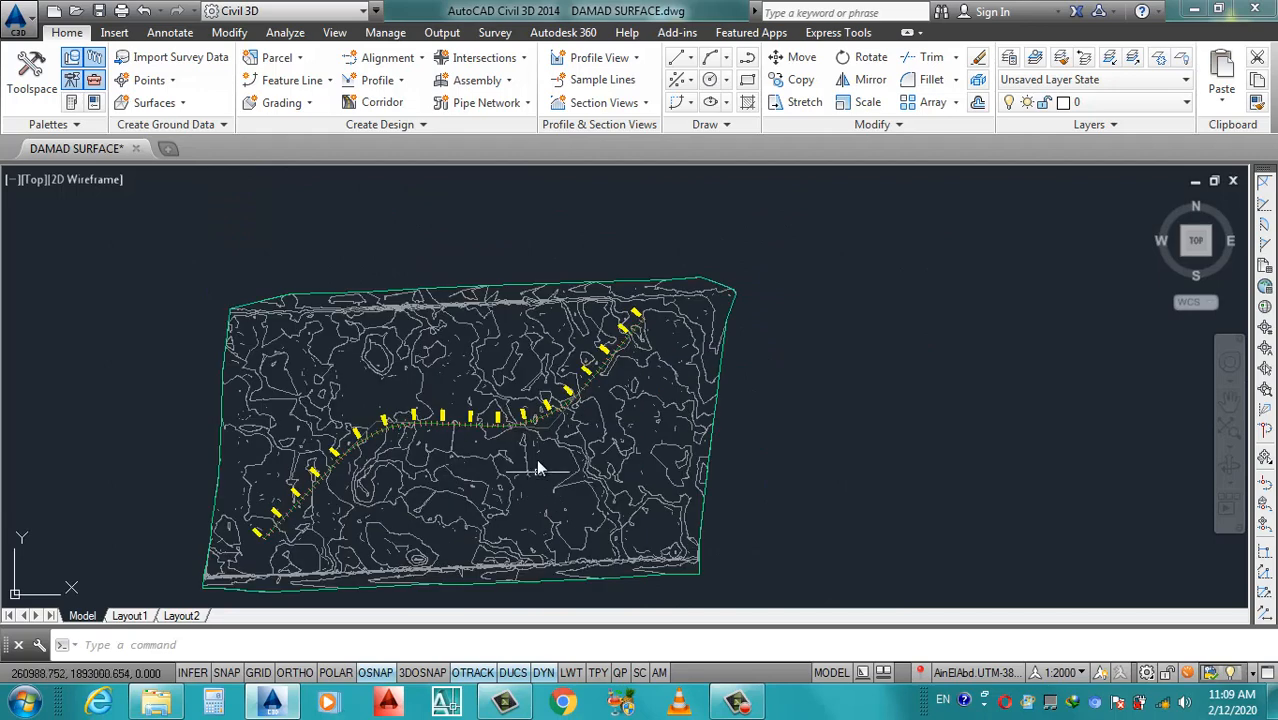
scroll(536, 465, "down", 4)
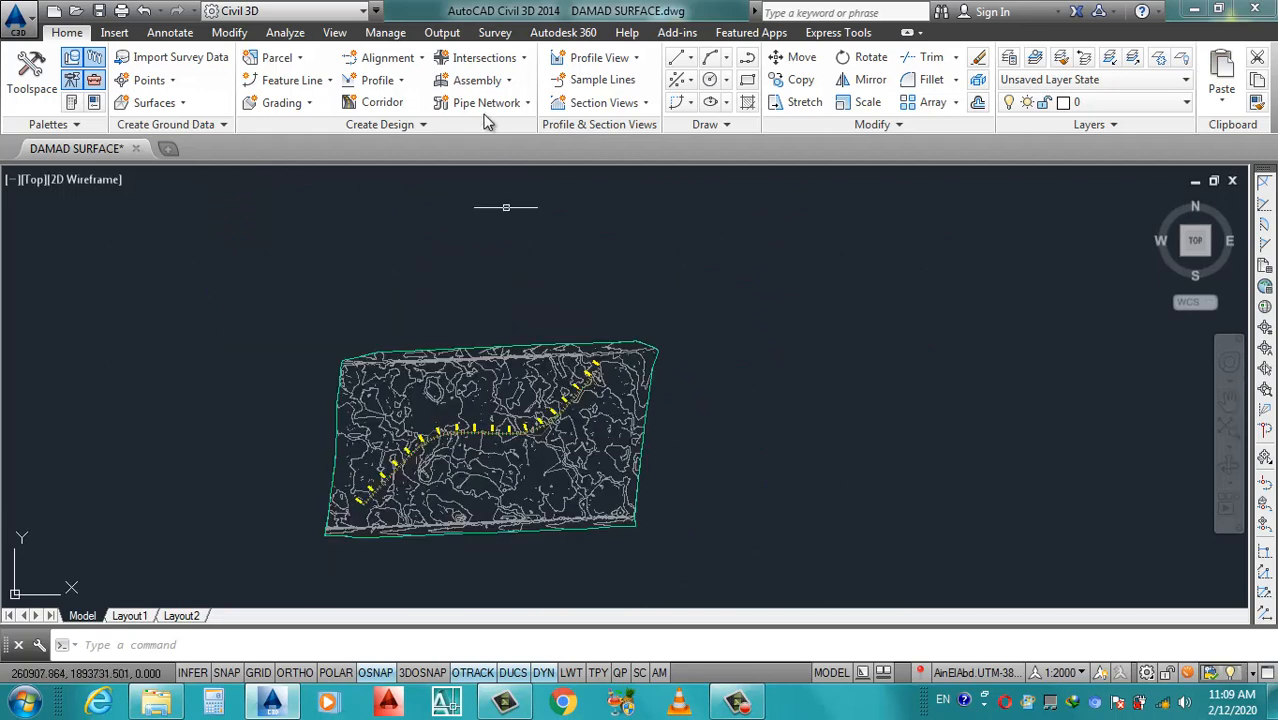
left_click(399, 81)
left_click(418, 111)
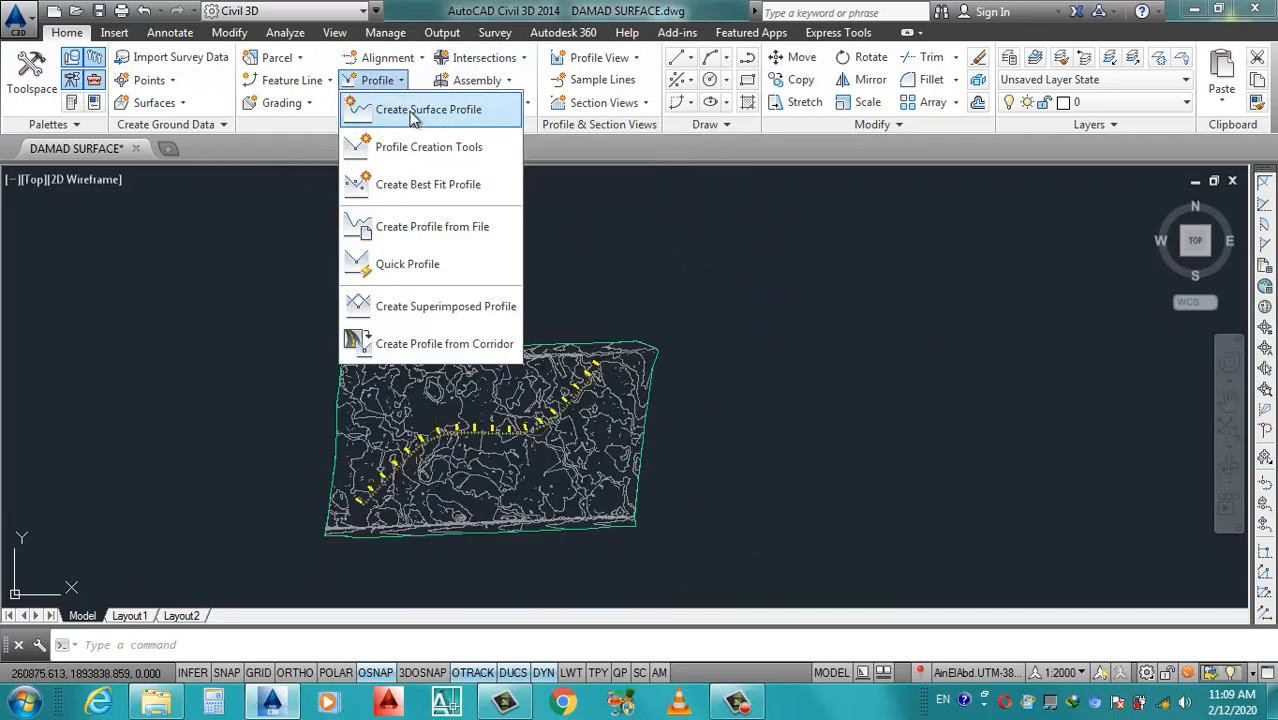
left_click(548, 136)
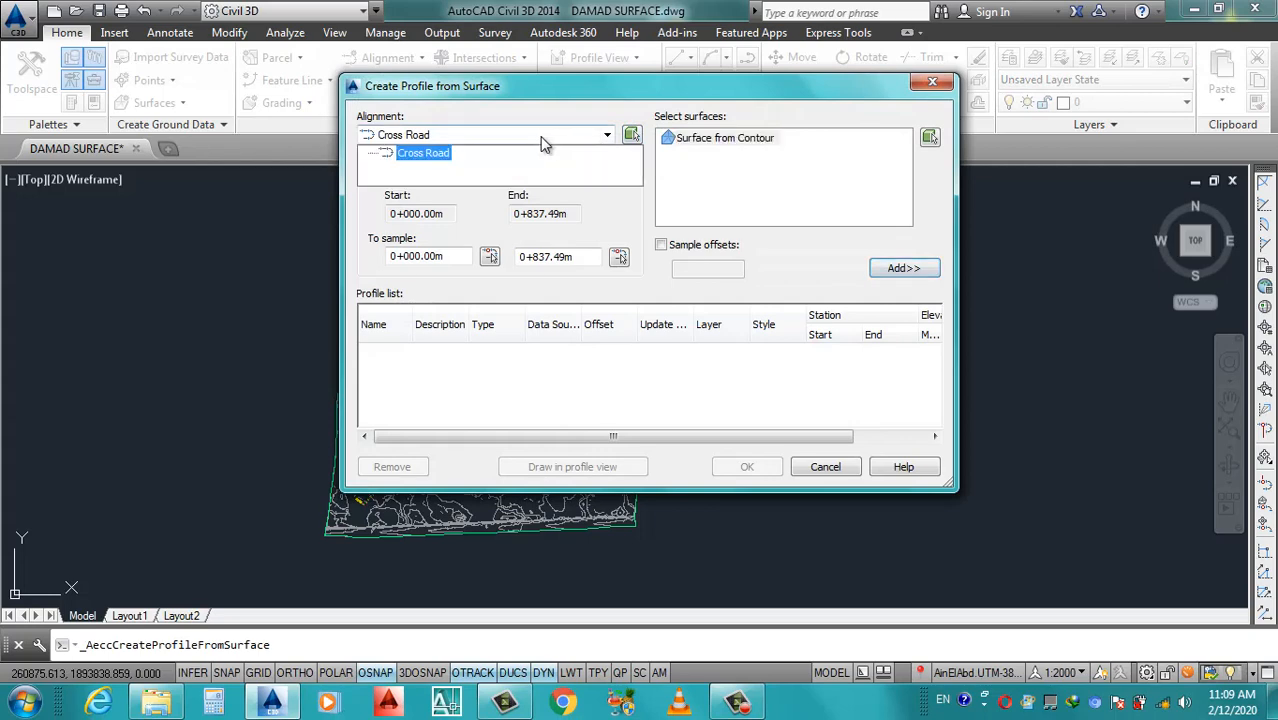
left_click_drag(516, 89, 544, 31)
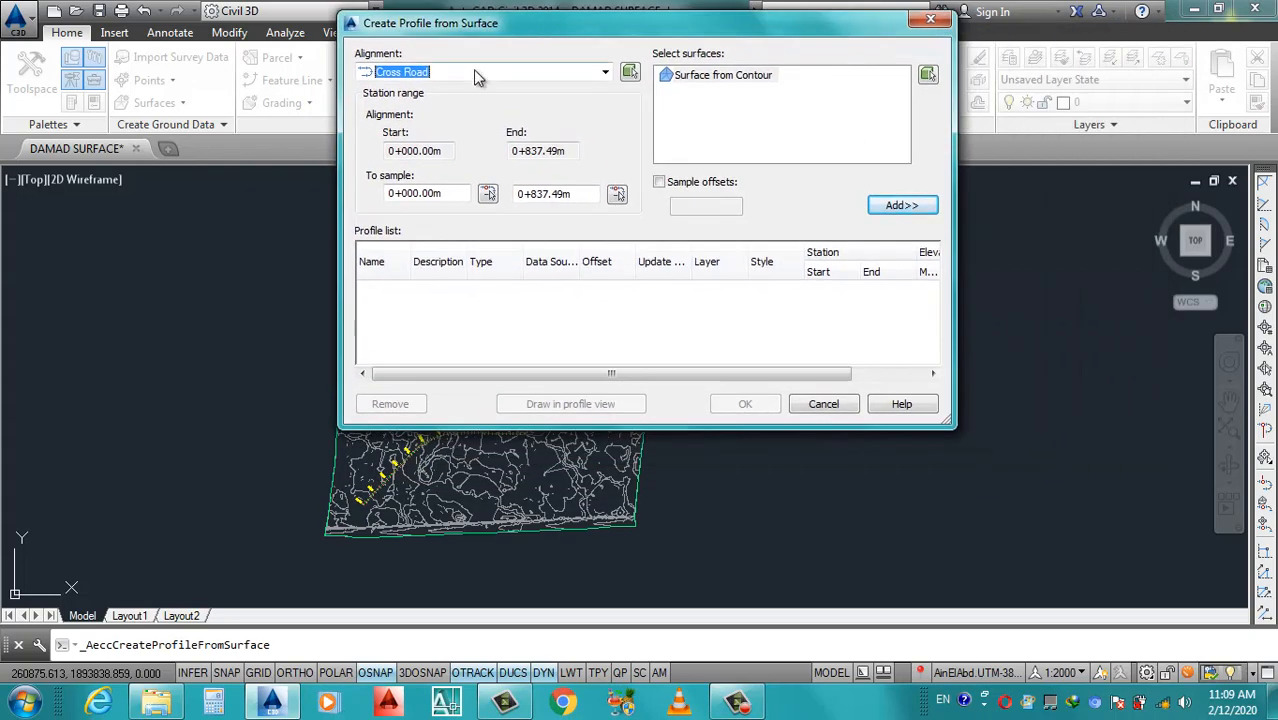
left_click(905, 205)
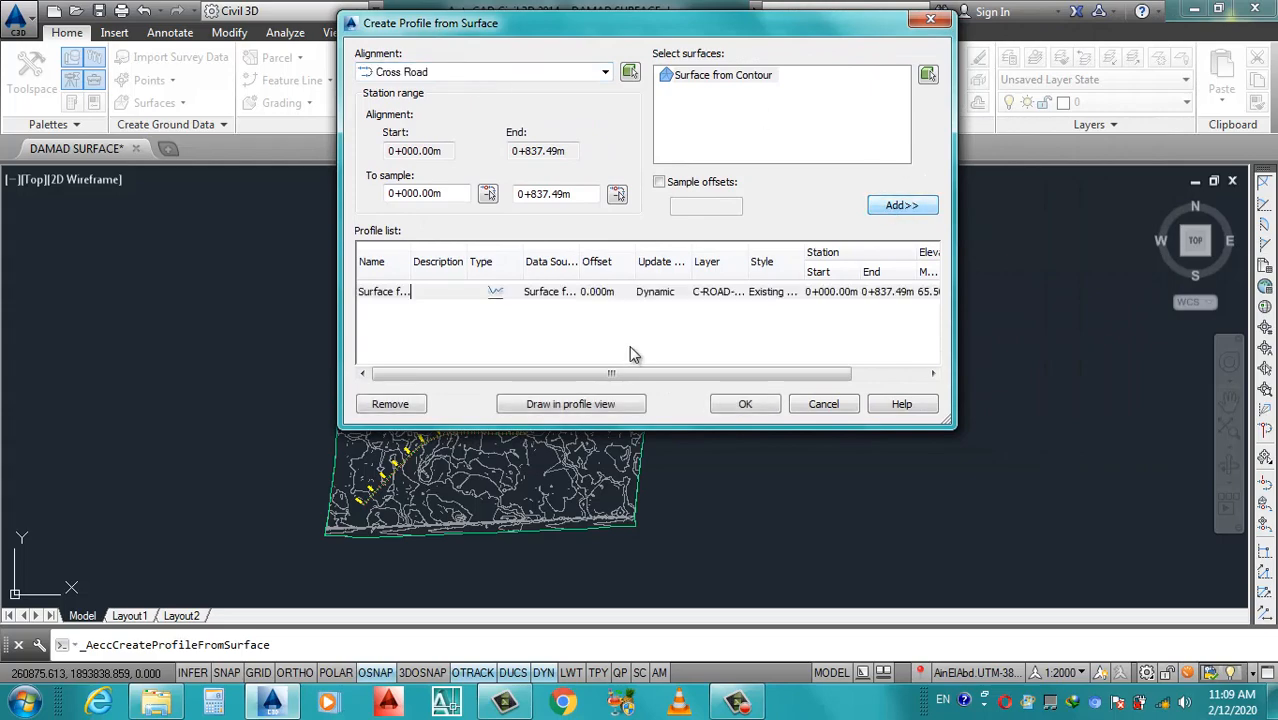
Set up a profile view of the sampled profile with default options, choosing Surface from Contour - Surface (4) as Profile2 of the data band.
left_click(566, 405)
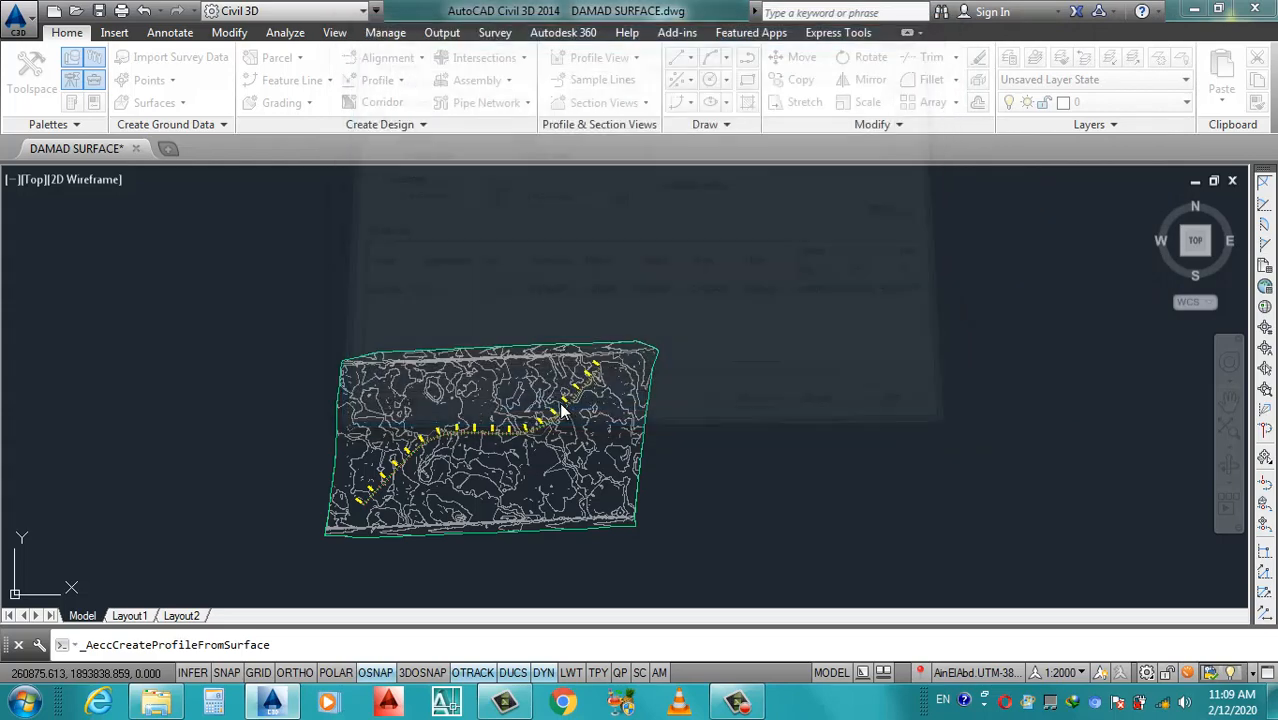
left_click(659, 533)
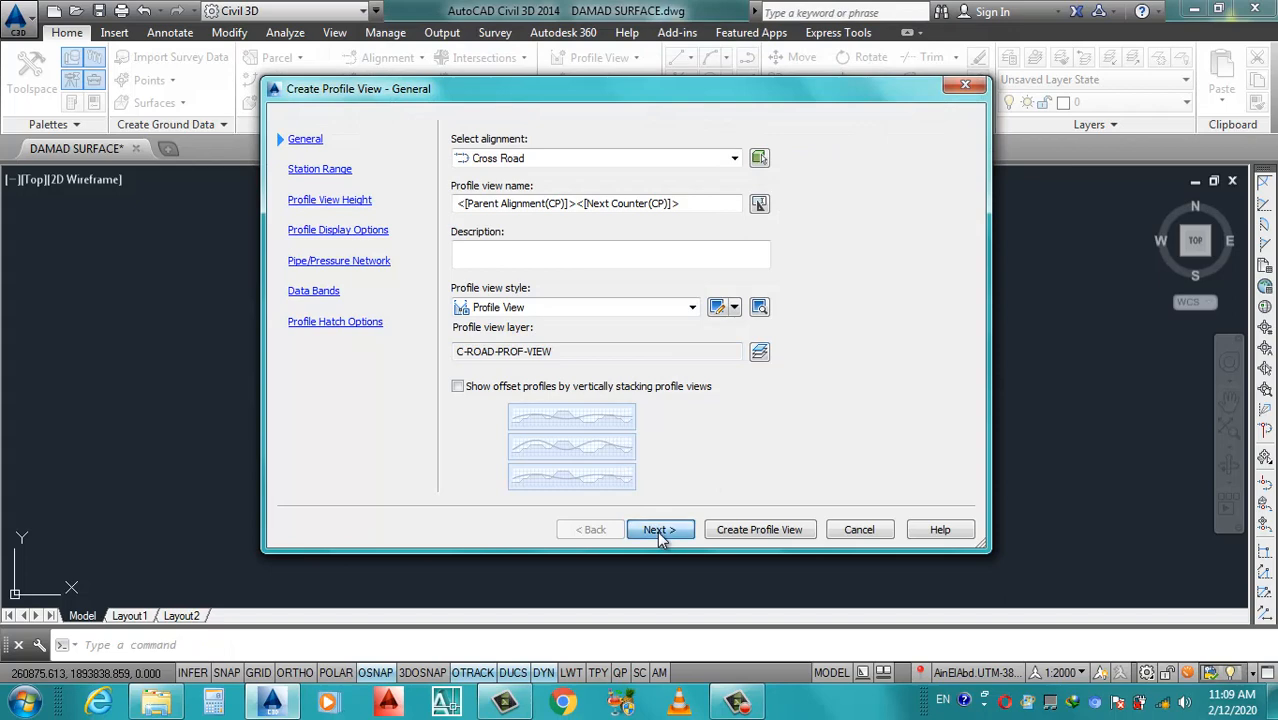
left_click(658, 532)
left_click(658, 530)
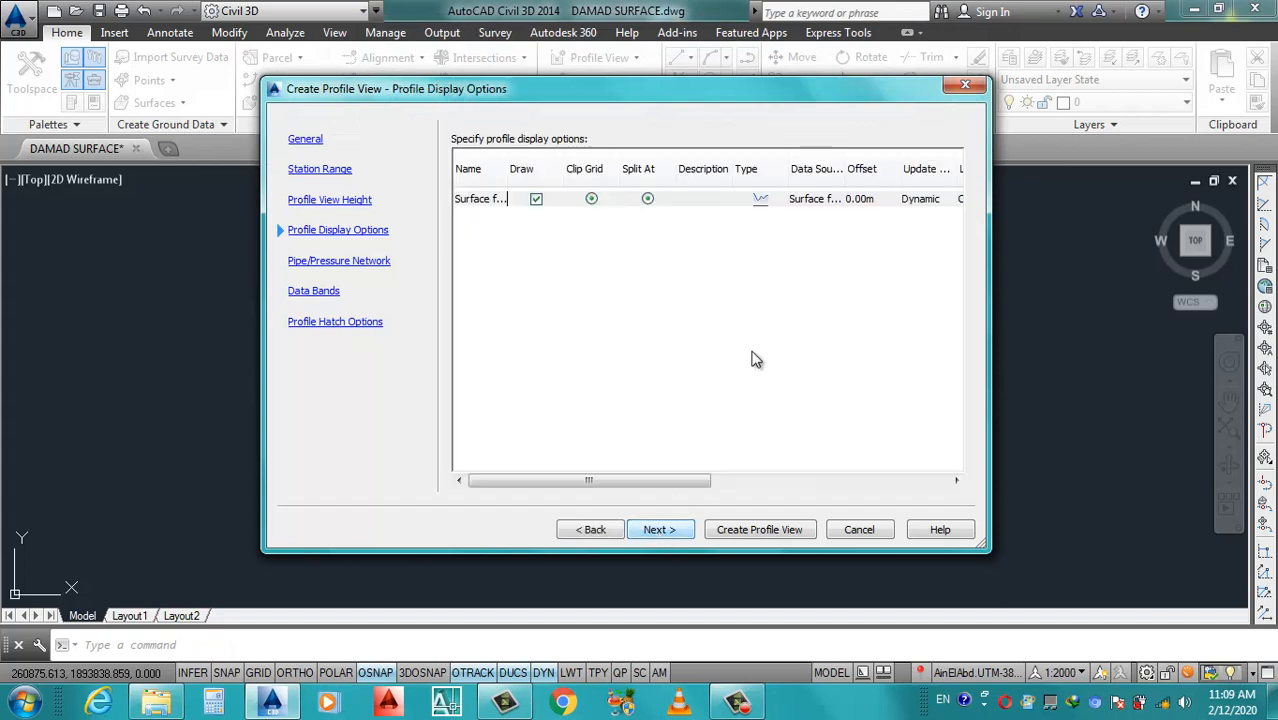
left_click(653, 532)
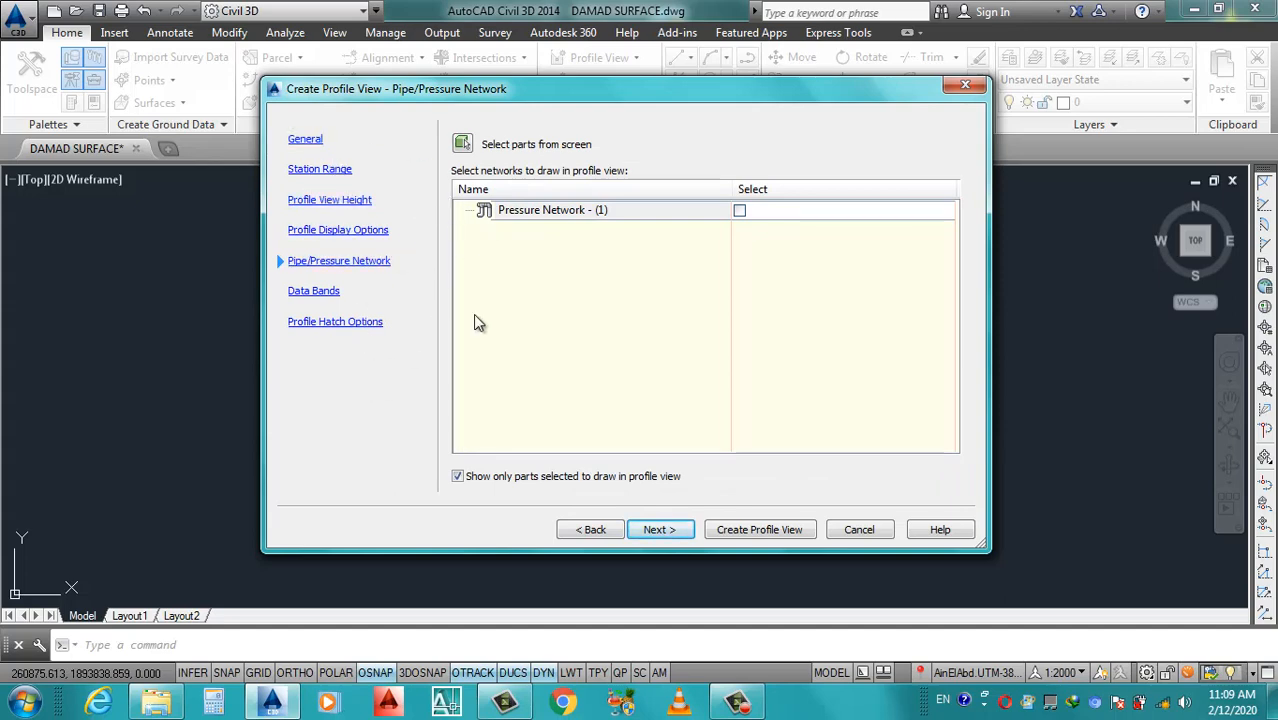
left_click(660, 530)
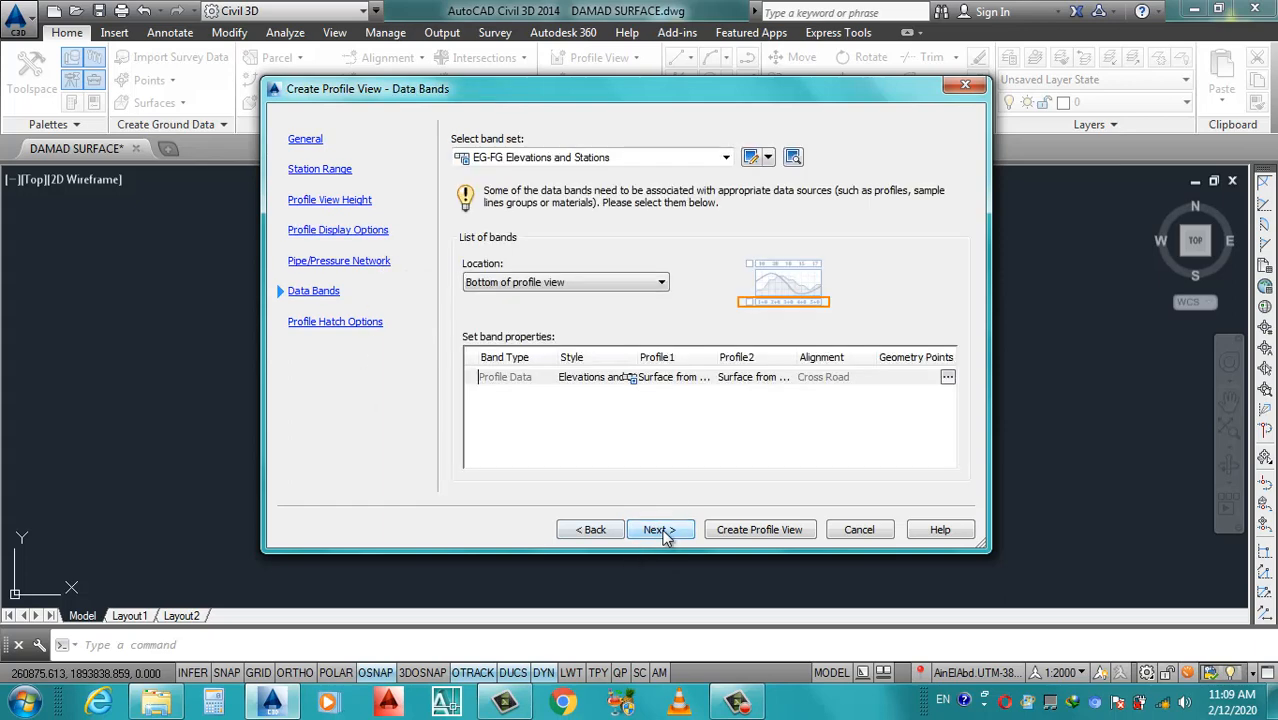
left_click(760, 377)
left_click(760, 377)
left_click(768, 399)
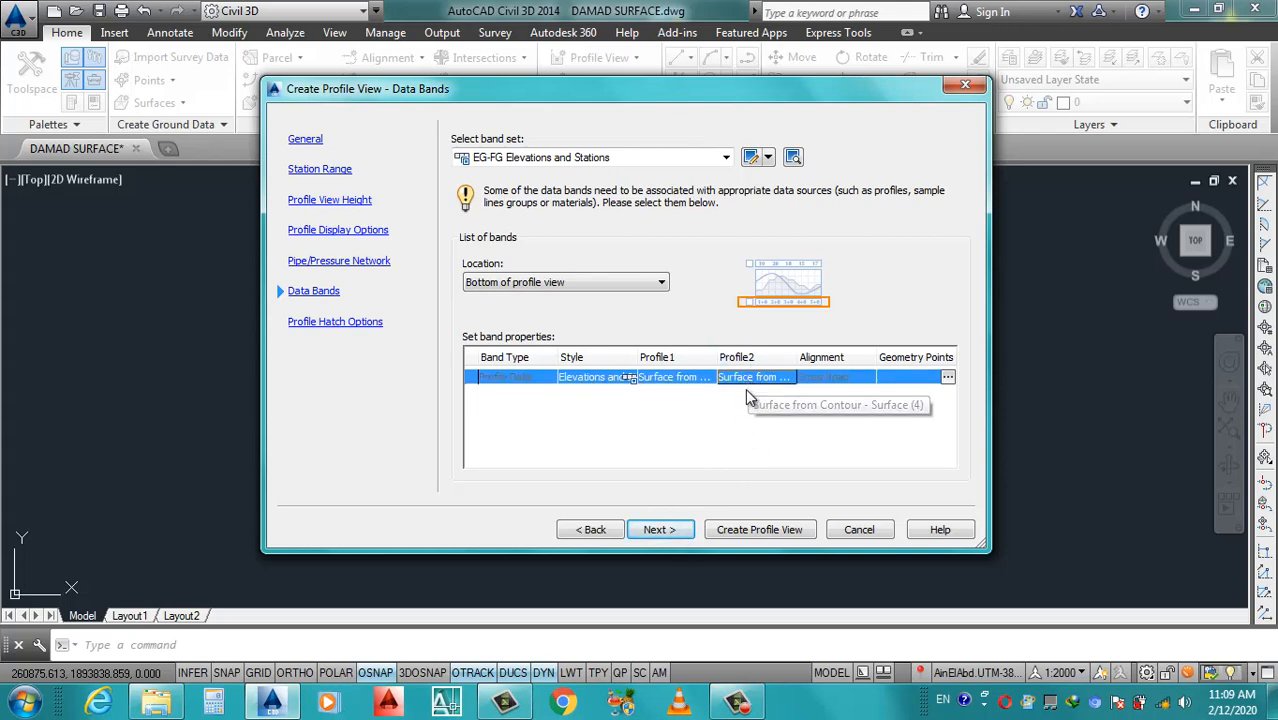
Create the profile view without hatching and place its origin in the empty area northeast of the surface.
left_click(657, 533)
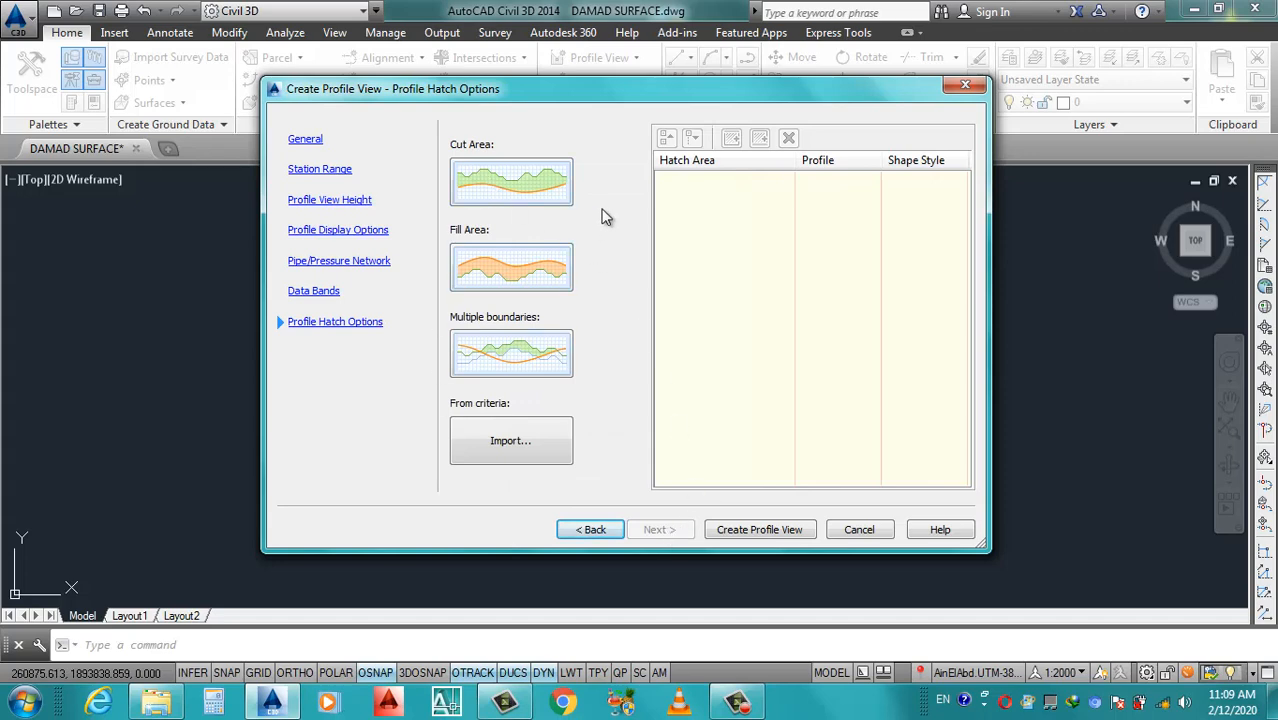
left_click(752, 531)
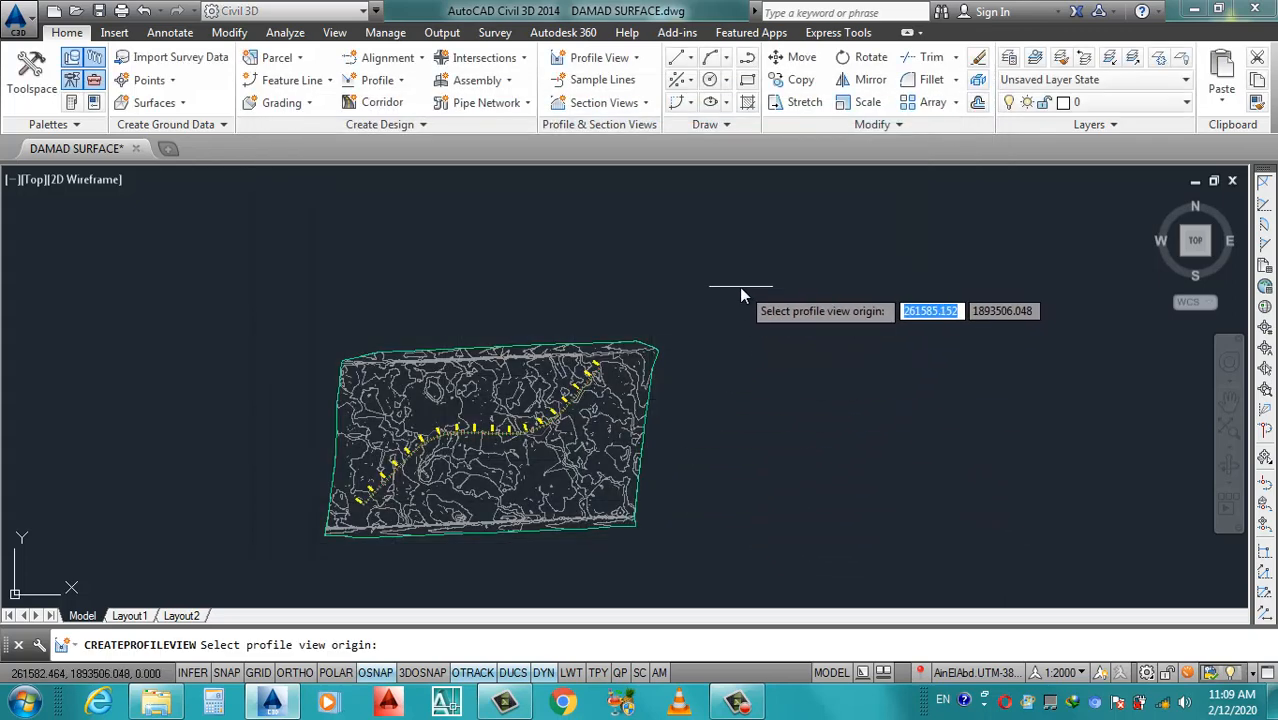
left_click(721, 290)
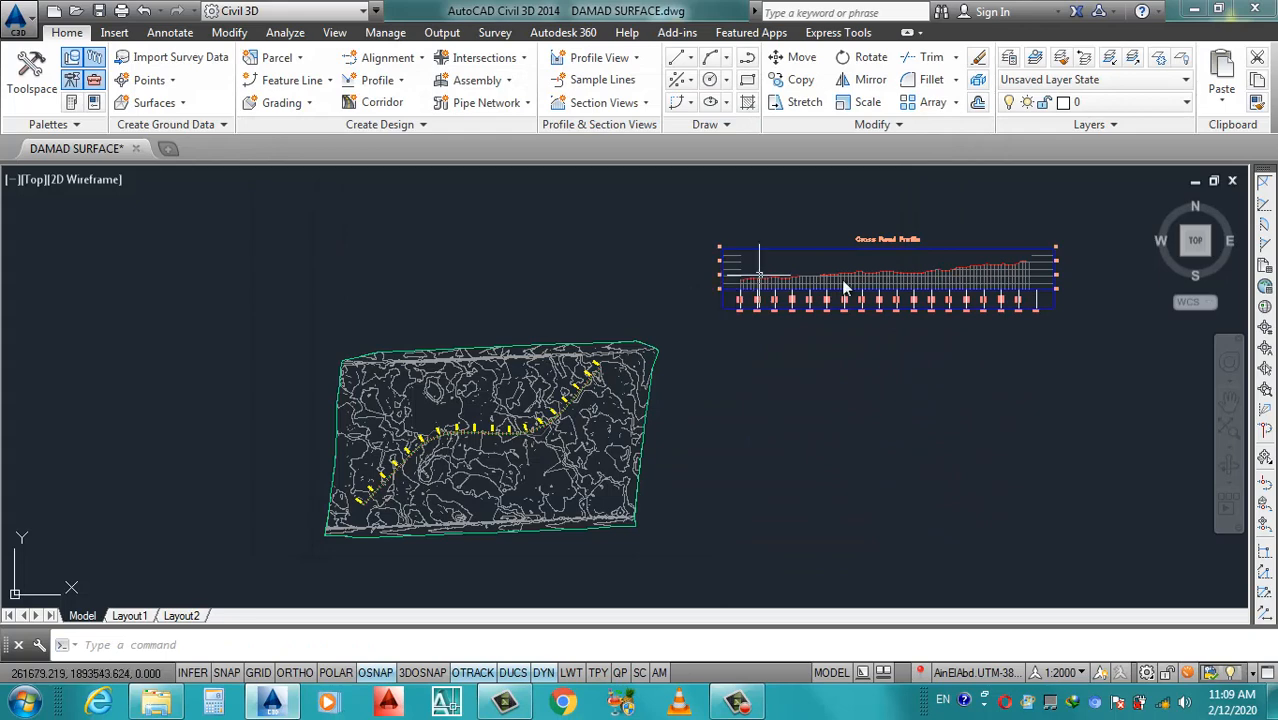
Examine the ground line, elevations and data bands in the new Cross Road profile view.
left_click(1055, 300)
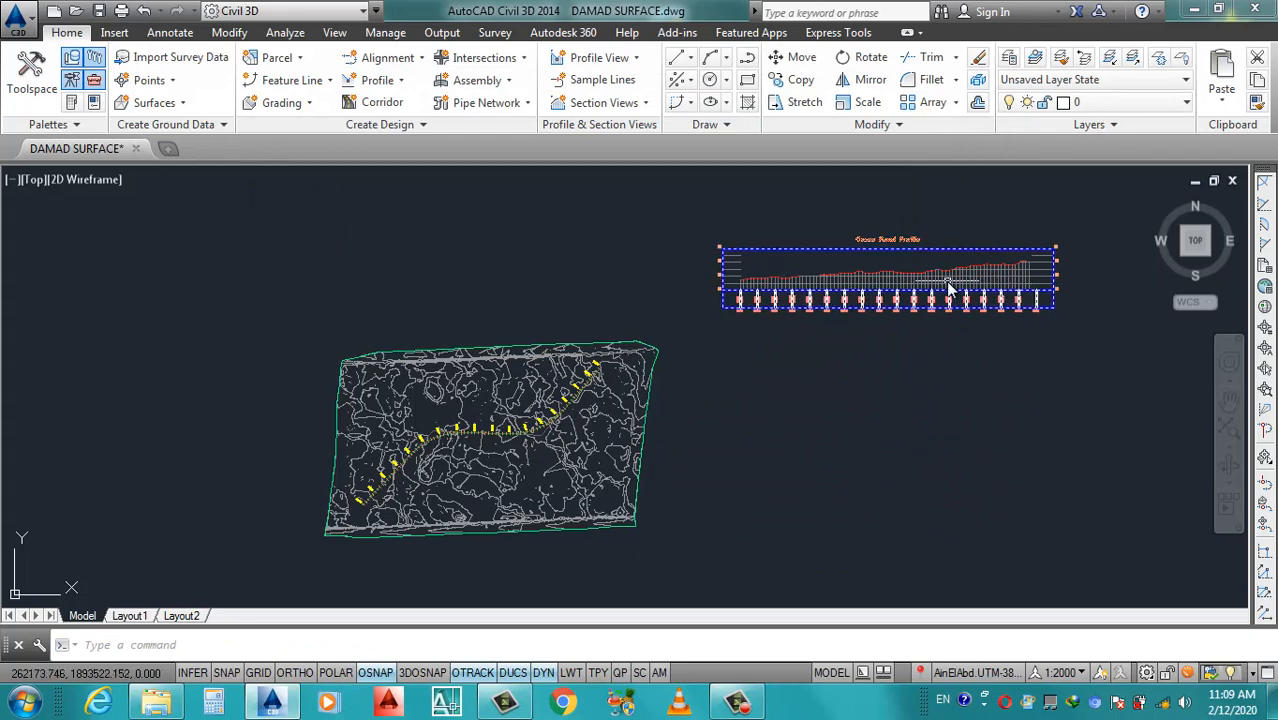
scroll(951, 282, "up", 3)
scroll(645, 331, "down", 3)
scroll(645, 331, "up", 2)
scroll(699, 342, "down", 2)
scroll(590, 316, "up", 3)
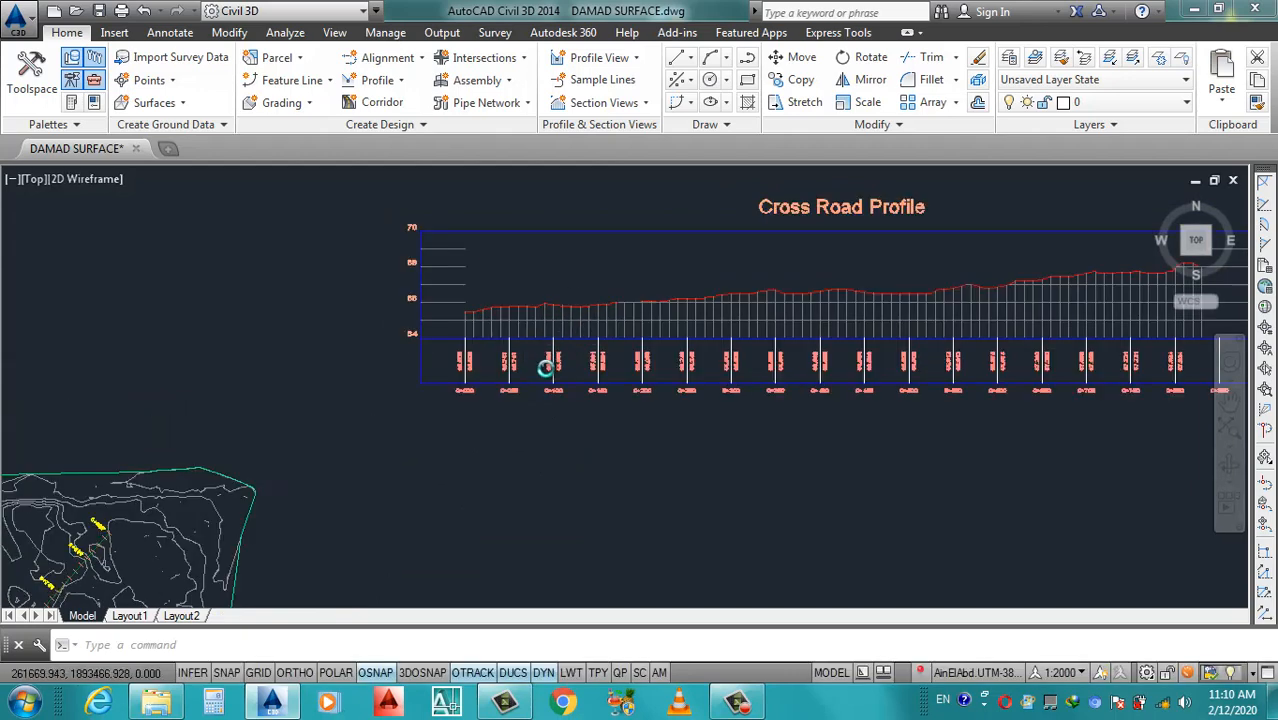
scroll(573, 340, "down", 2)
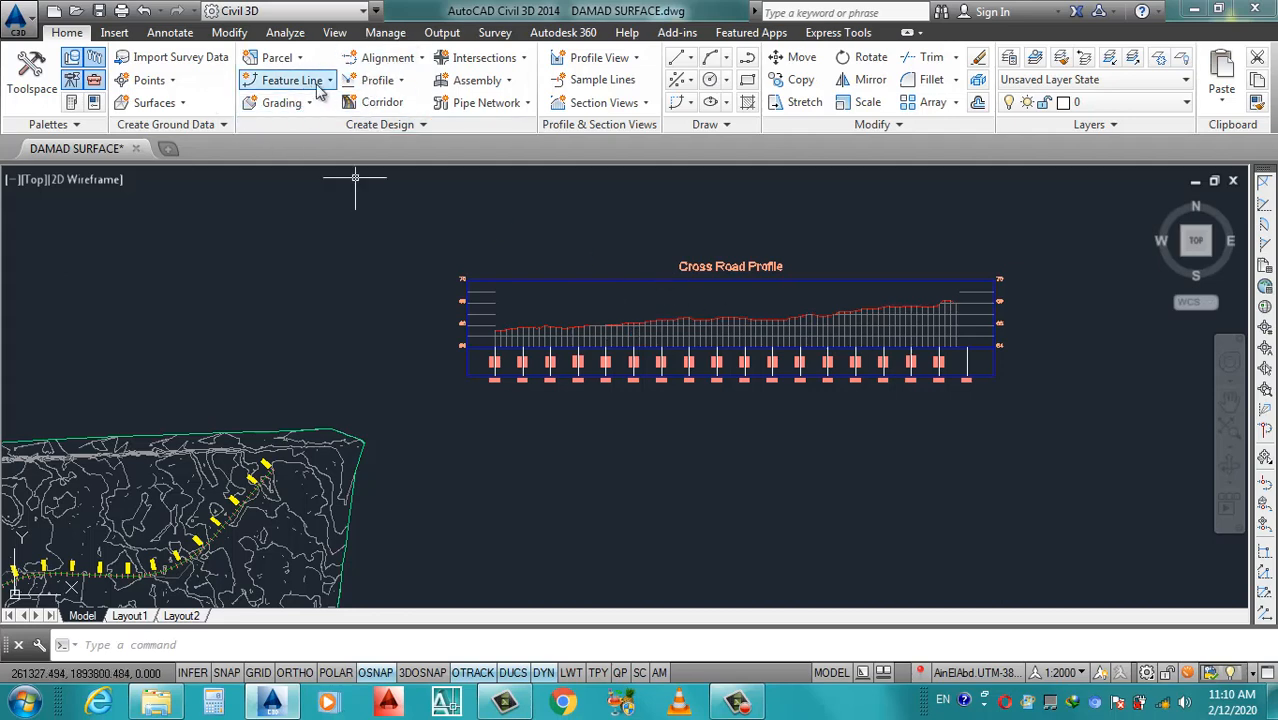
Create a layout profile named P.G.L in the Cross Road profile view, using the Design Profile style and Complete Label Set.
left_click(378, 80)
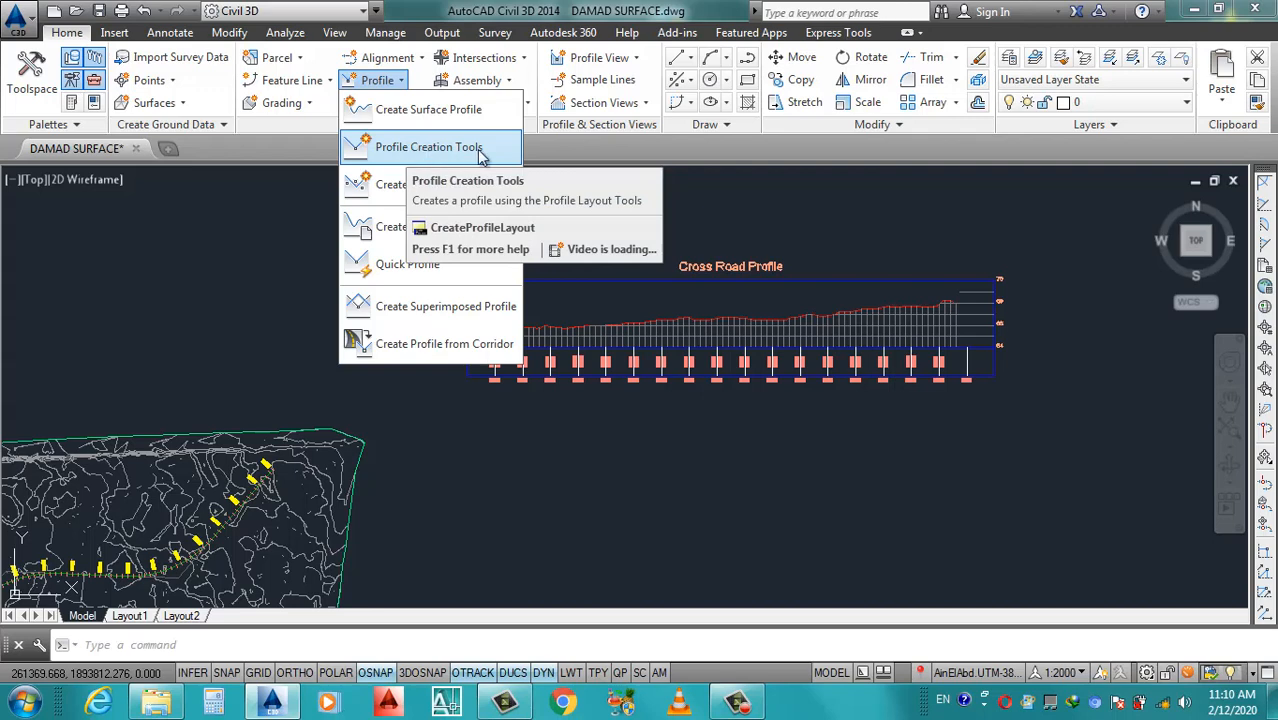
left_click(432, 148)
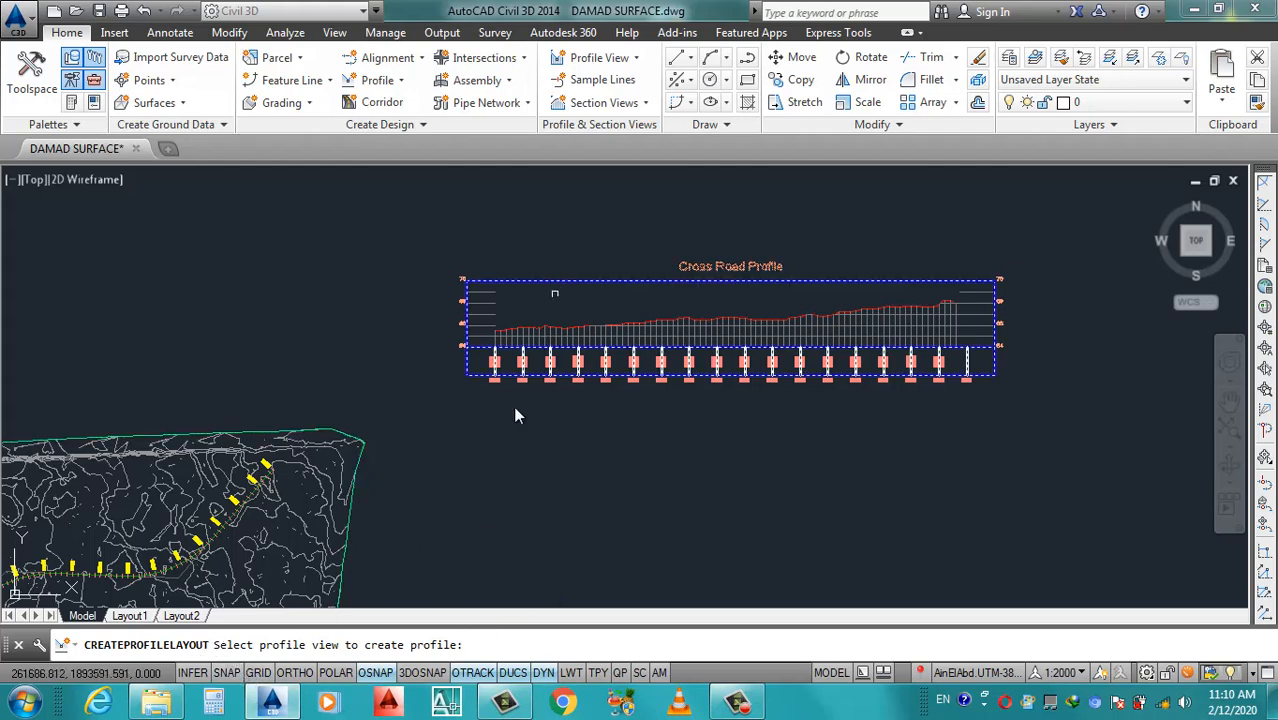
left_click(490, 281)
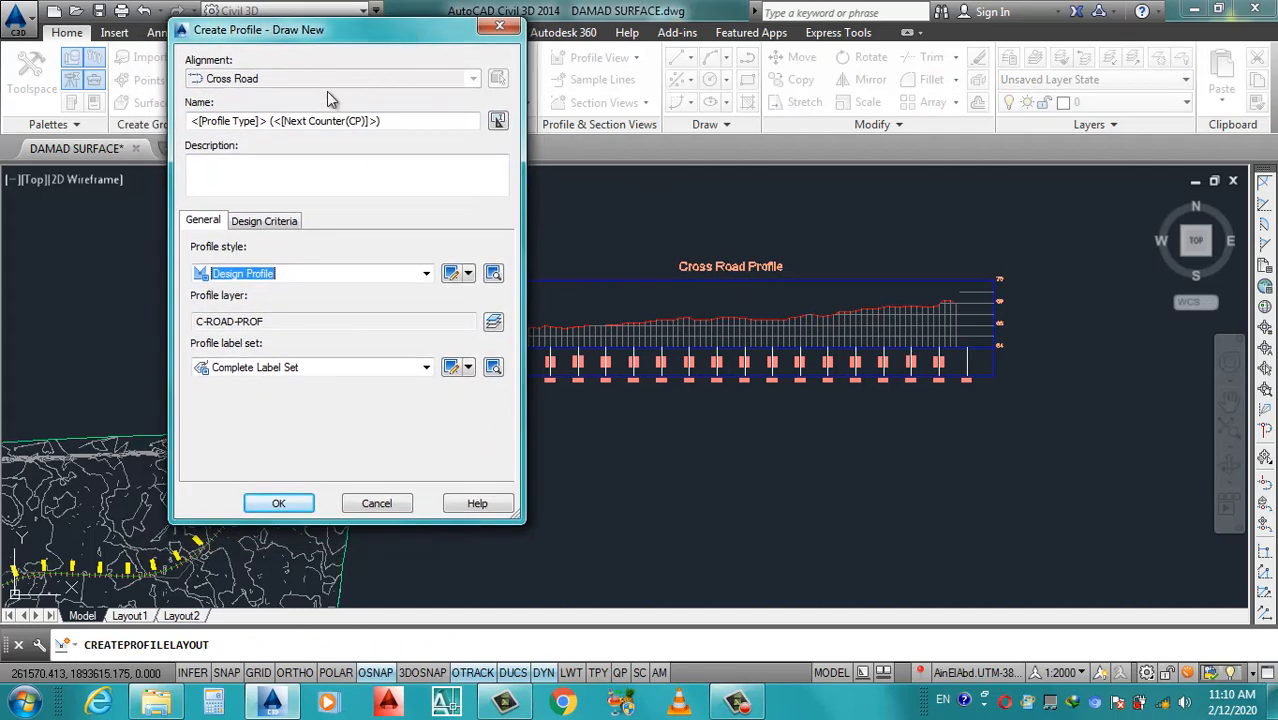
left_click_drag(393, 121, 138, 148)
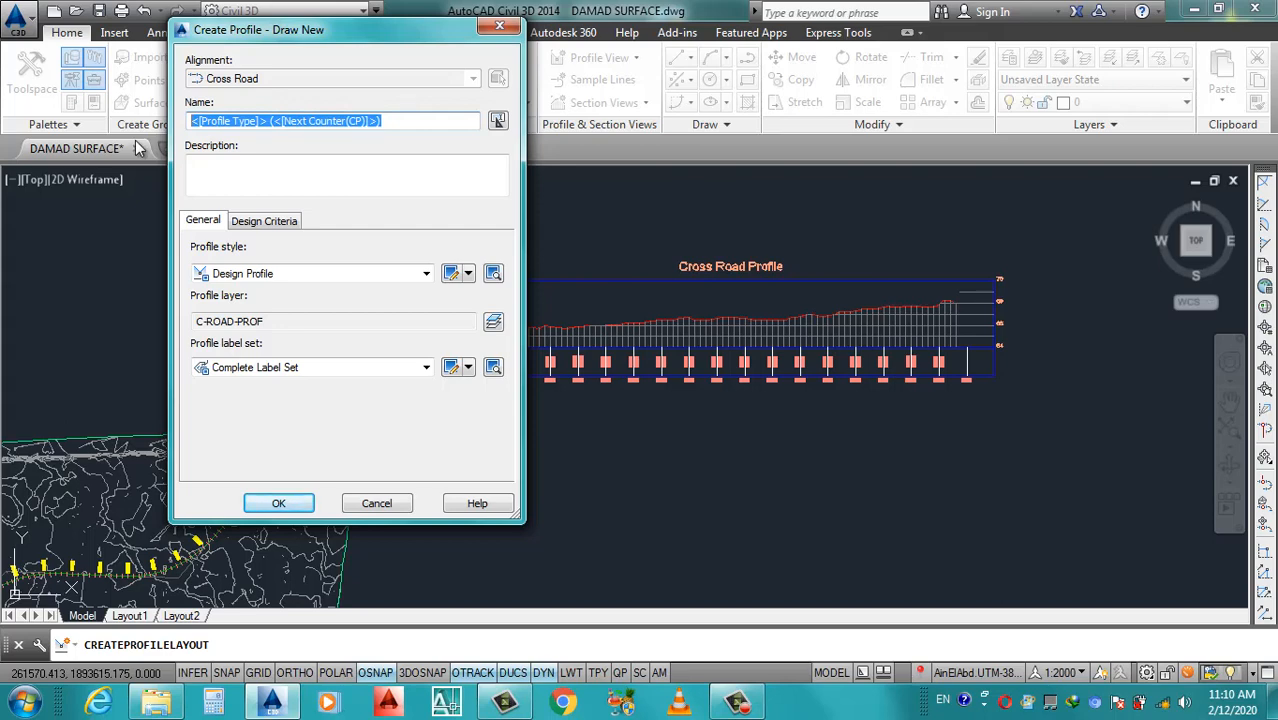
type("P.G.L")
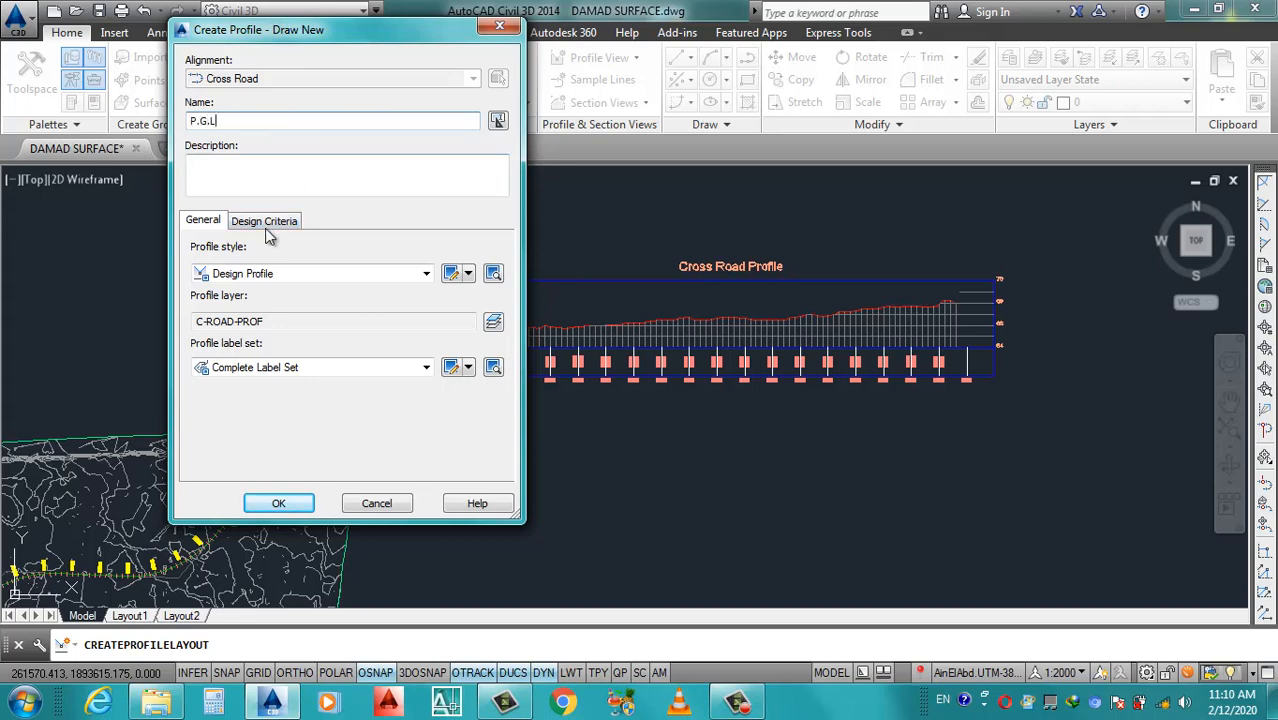
left_click(303, 276)
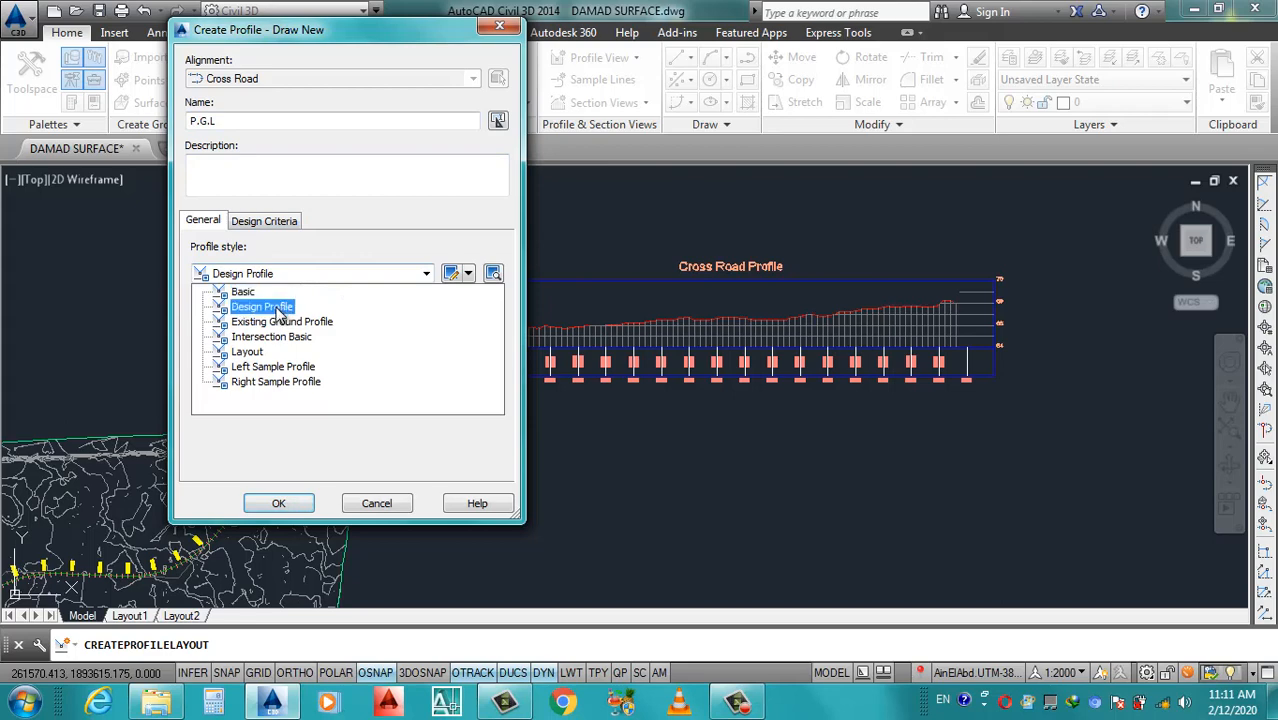
left_click(276, 302)
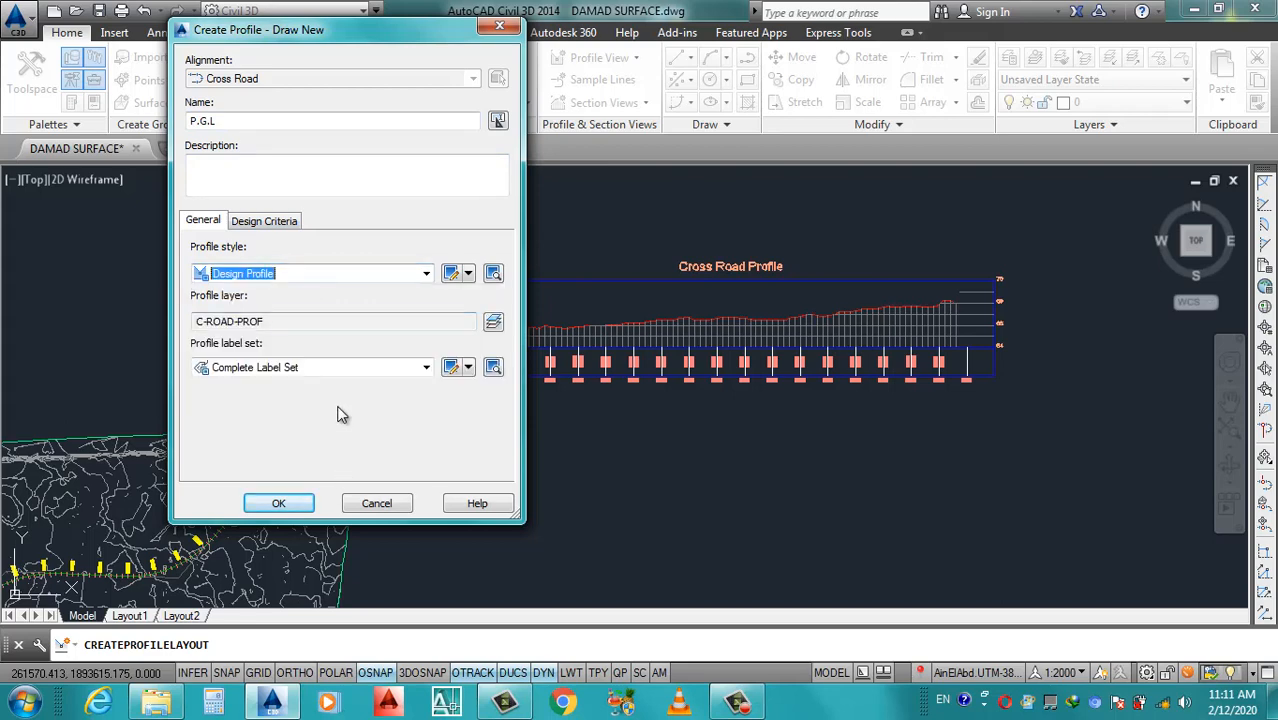
left_click(358, 368)
left_click(356, 372)
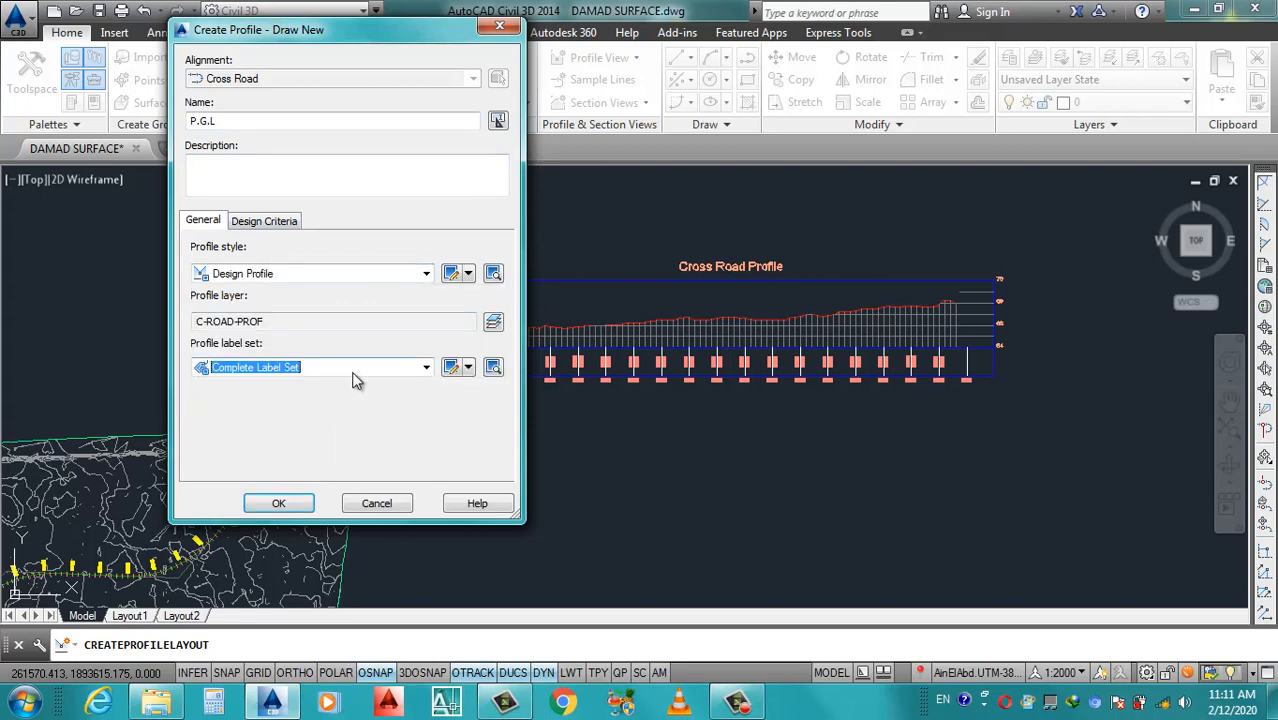
left_click(284, 506)
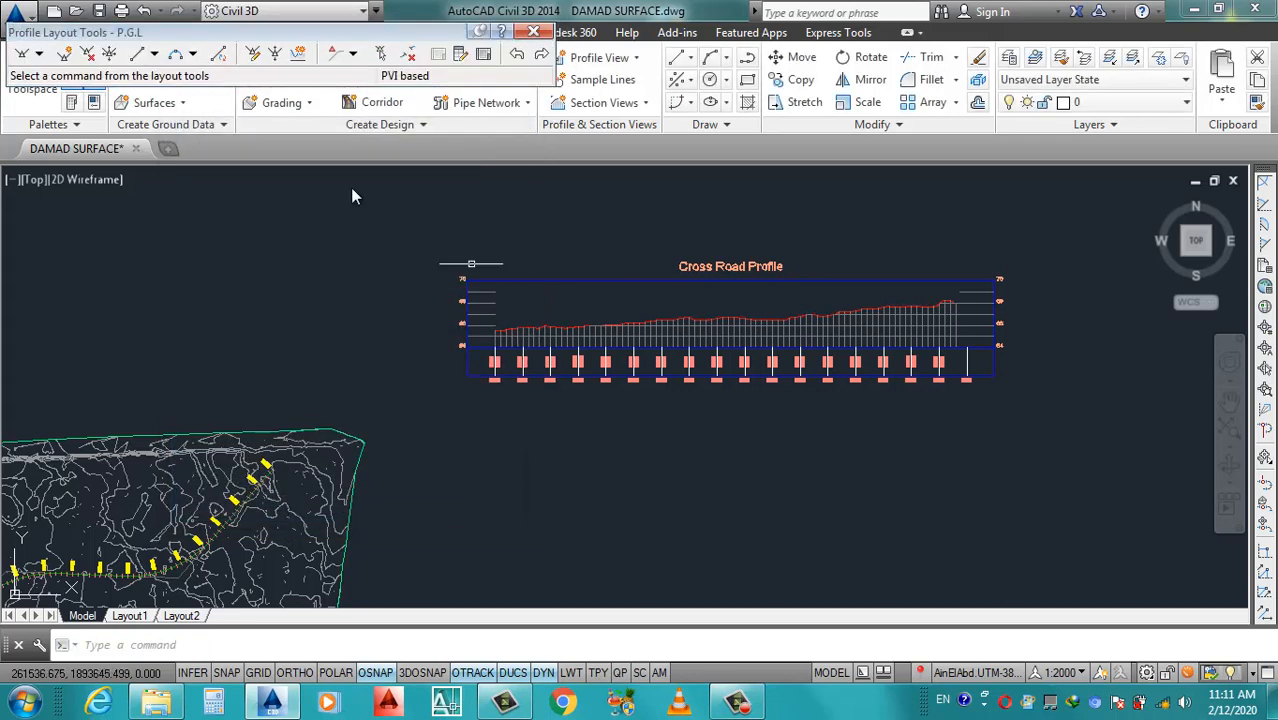
Begin P.G.L with Draw Tangents With Curves, placing its start point at the beginning of the ground line at station 0+000.
mouse_move(310, 38)
left_mouse_down()
mouse_move(575, 199)
mouse_move(505, 245)
mouse_move(389, 130)
mouse_move(357, 44)
left_mouse_up()
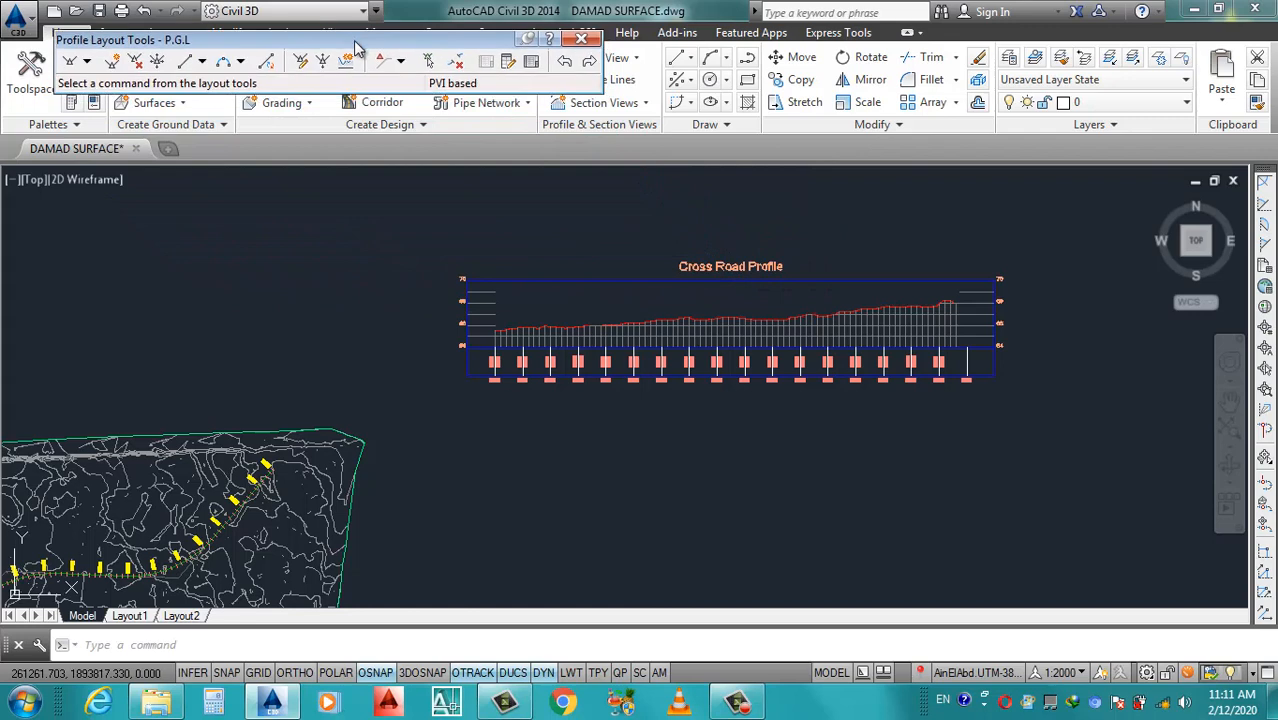
left_click(88, 62)
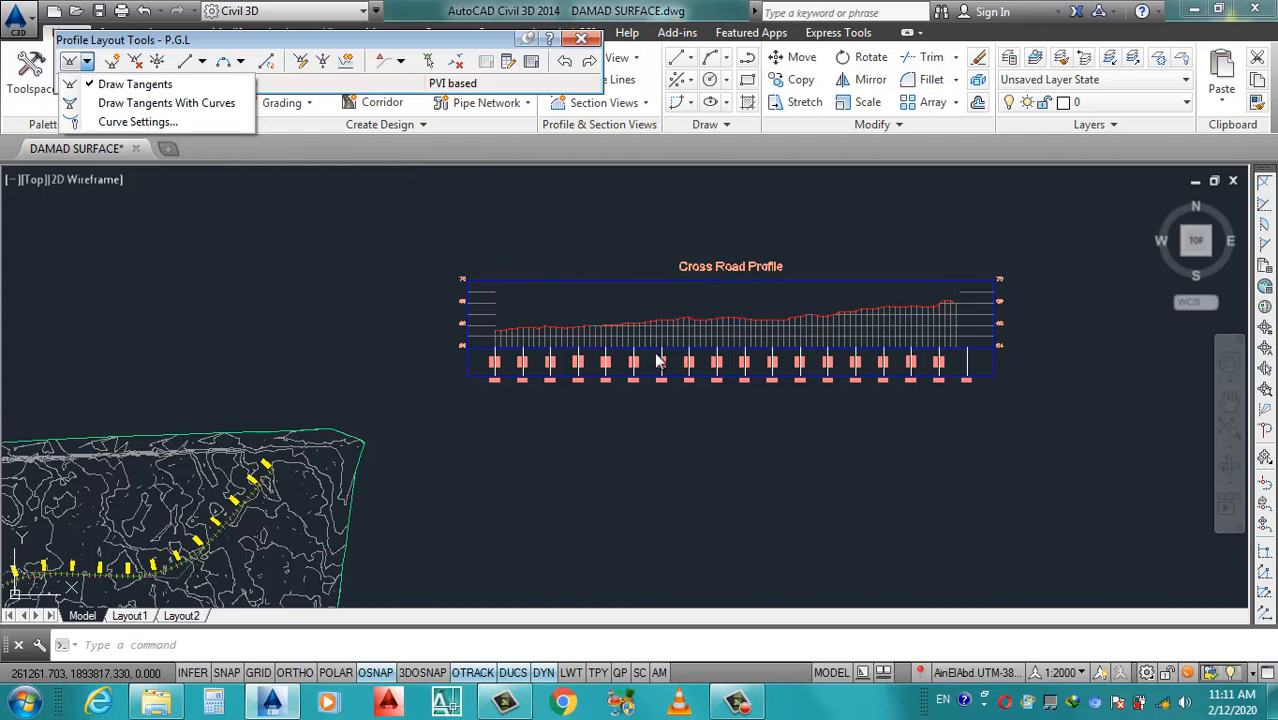
left_click(137, 104)
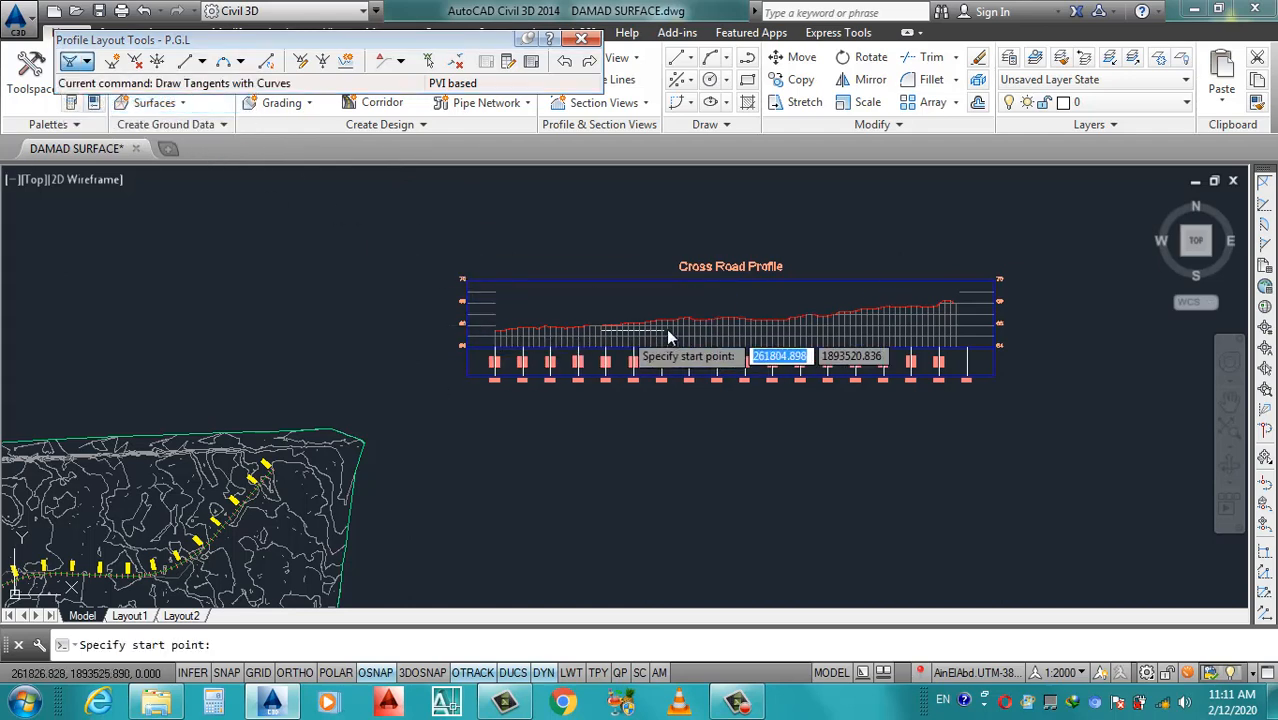
scroll(572, 318, "up", 3)
scroll(485, 345, "down", 3)
scroll(456, 345, "up", 5)
scroll(404, 372, "up", 4)
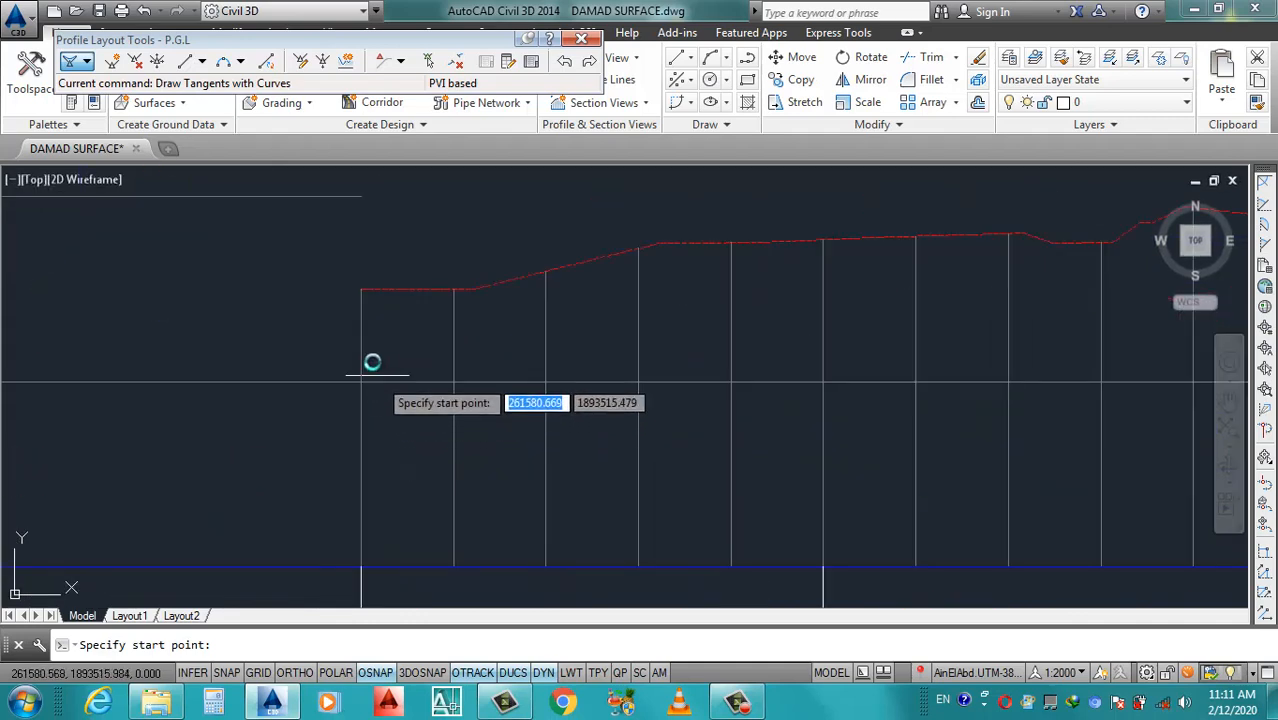
left_click(360, 301)
Place P.G.L's first two PVIs close to the ground line at about stations 0+183 and 0+402.
scroll(358, 304, "down", 3)
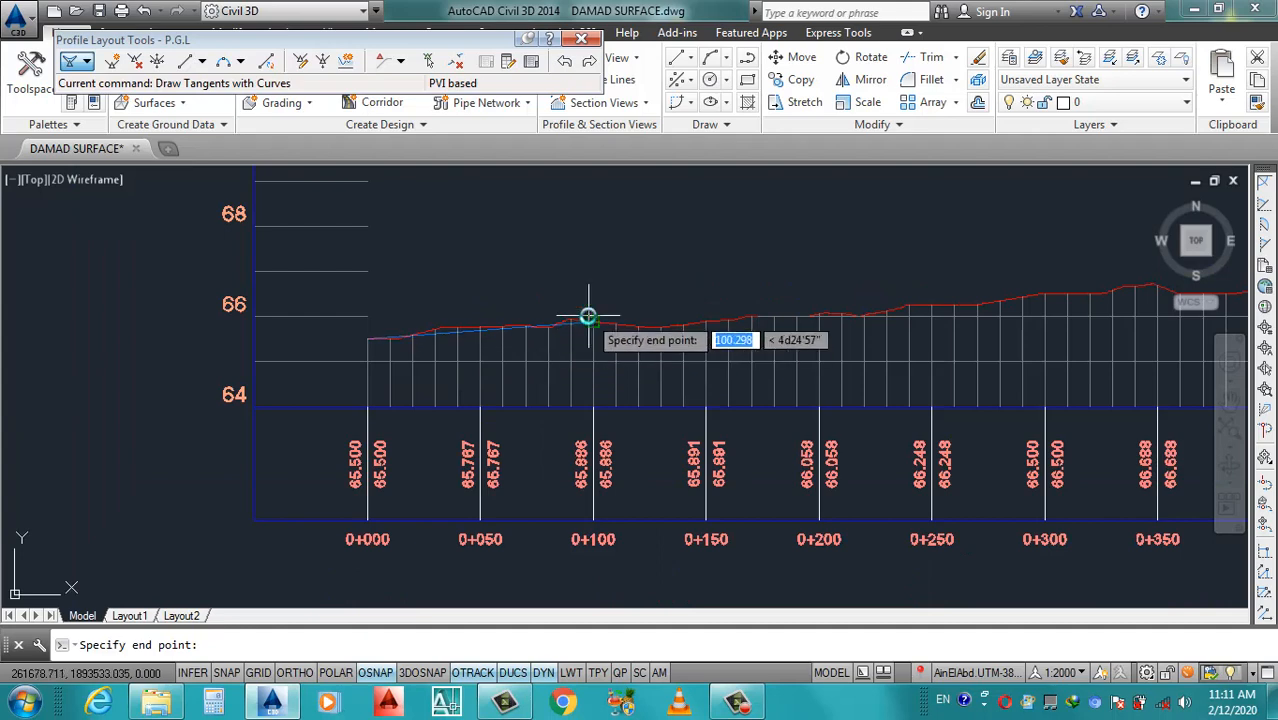
scroll(590, 334, "down", 3)
scroll(639, 323, "up", 3)
scroll(622, 345, "down", 3)
scroll(670, 331, "up", 5)
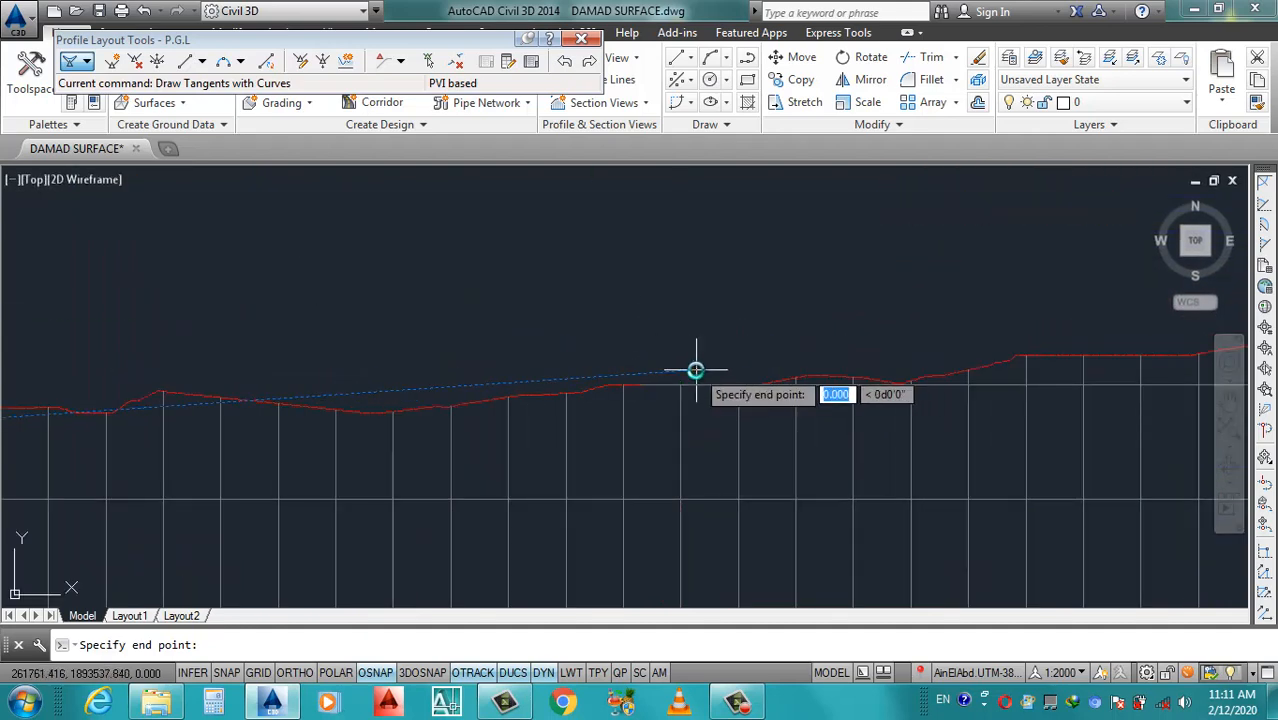
scroll(660, 385, "down", 3)
scroll(700, 398, "down", 3)
scroll(833, 382, "up", 5)
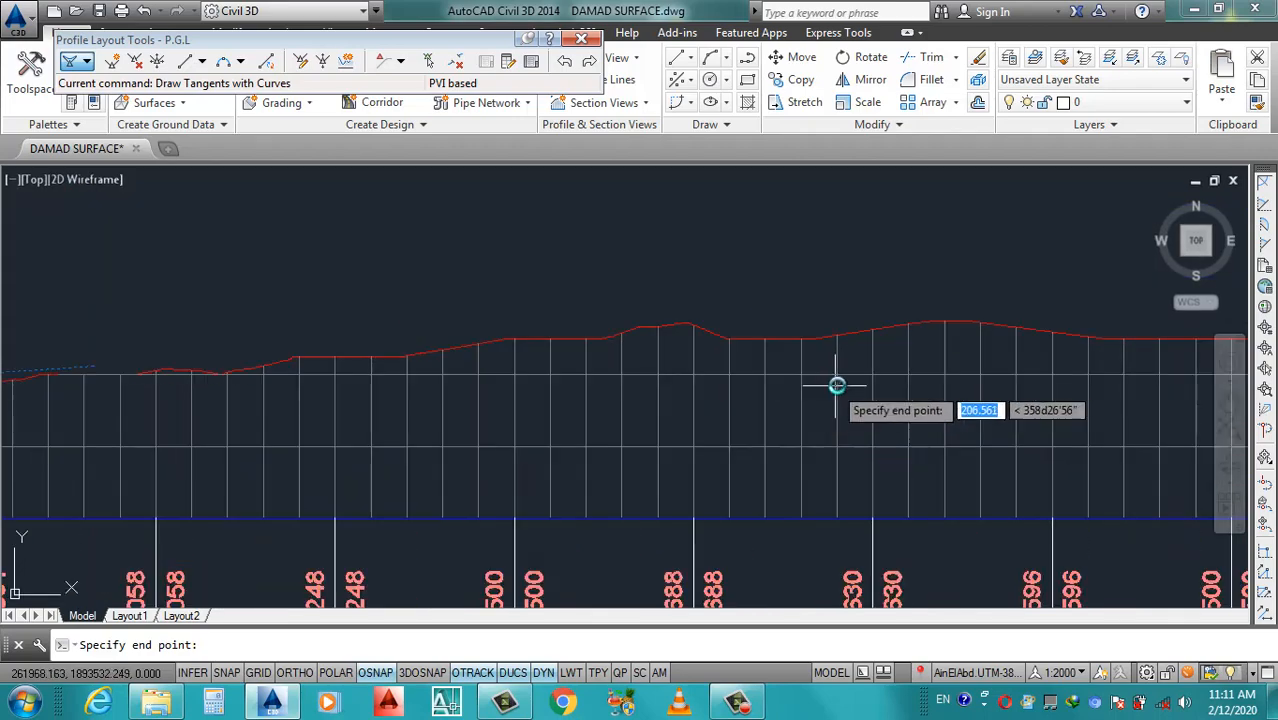
scroll(645, 408, "down", 6)
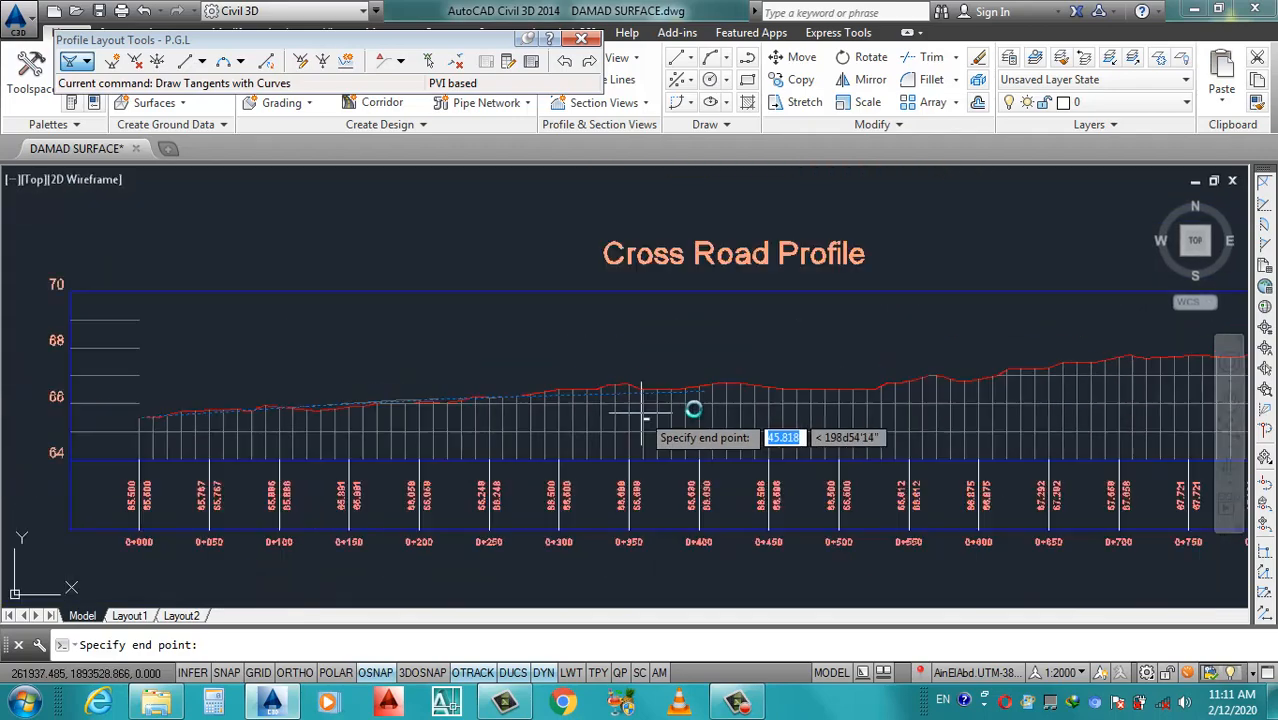
Add PVIs at about stations 0+555 and 0+720, and finish the P.G.L tangents at the end of the ground line.
scroll(900, 405, "up", 4)
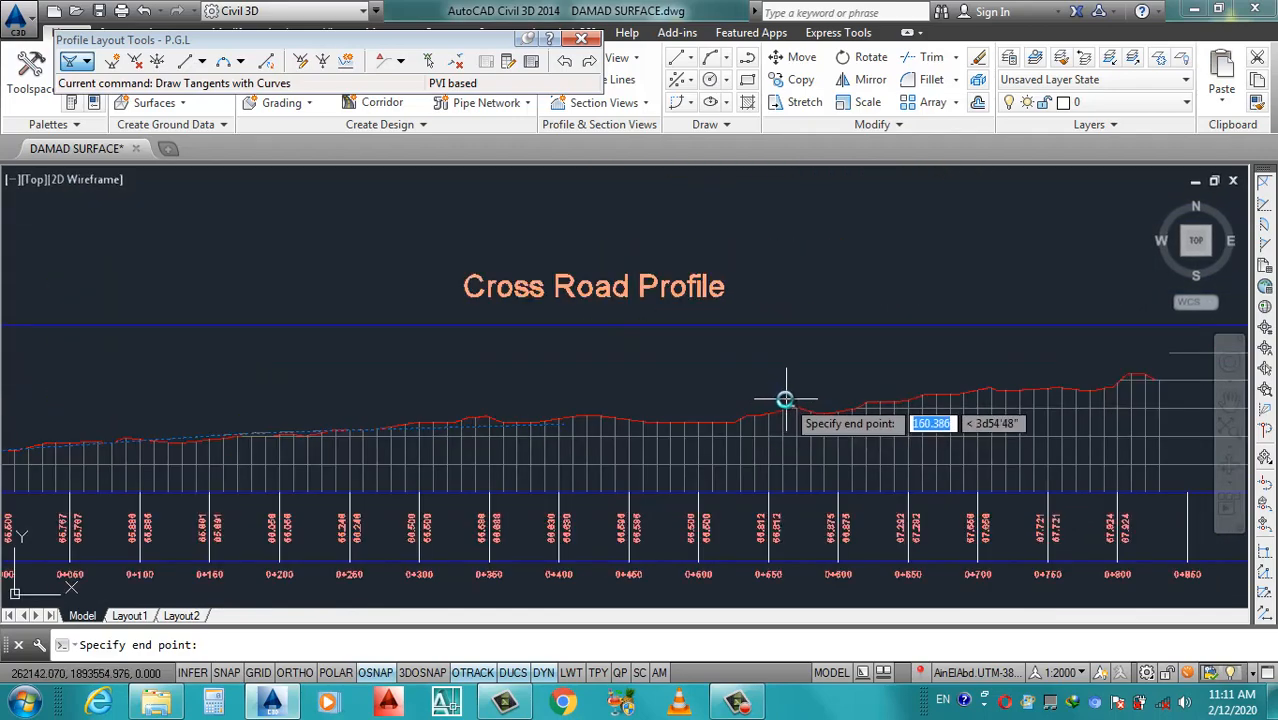
scroll(775, 402, "up", 2)
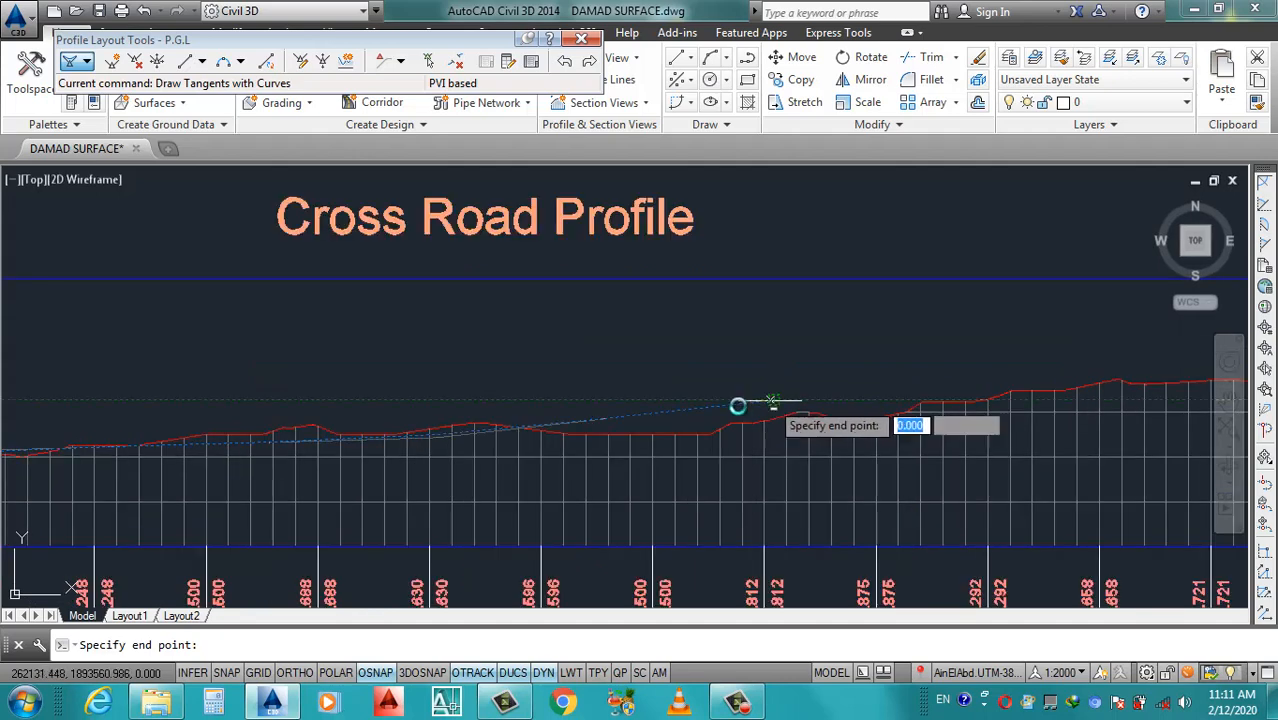
scroll(760, 405, "down", 6)
scroll(830, 408, "up", 5)
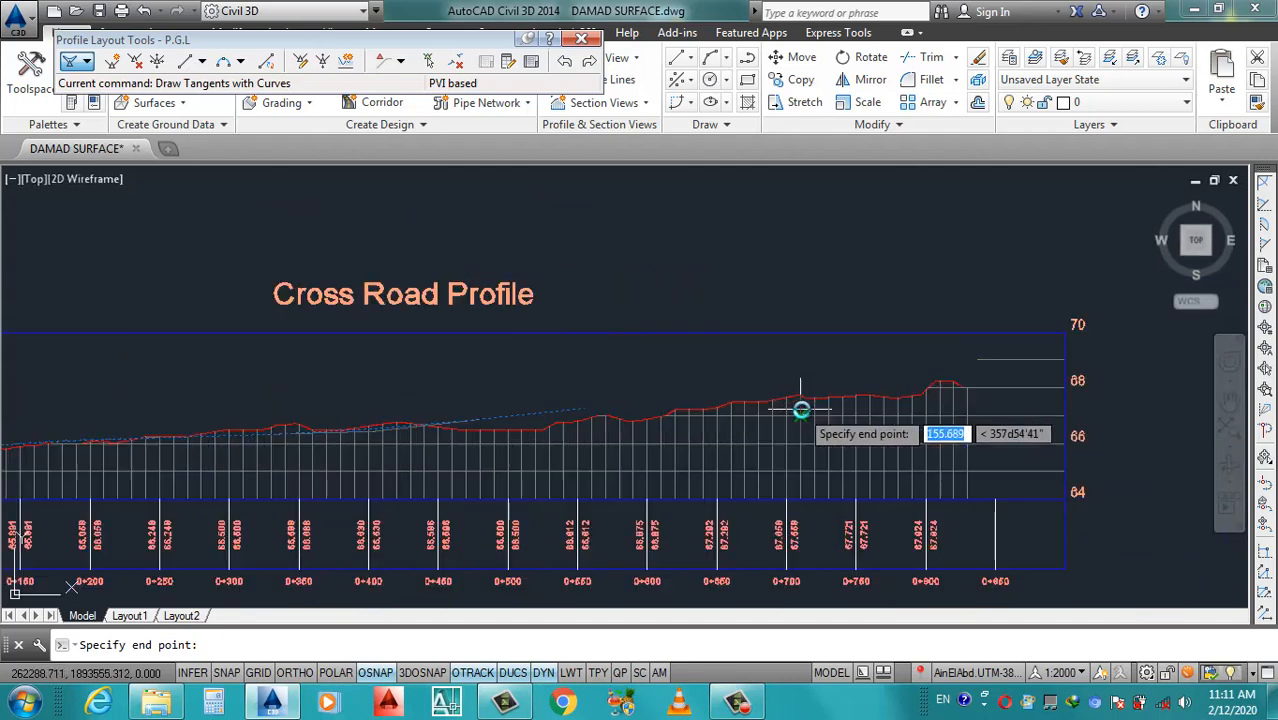
scroll(900, 405, "down", 3)
scroll(950, 402, "up", 8)
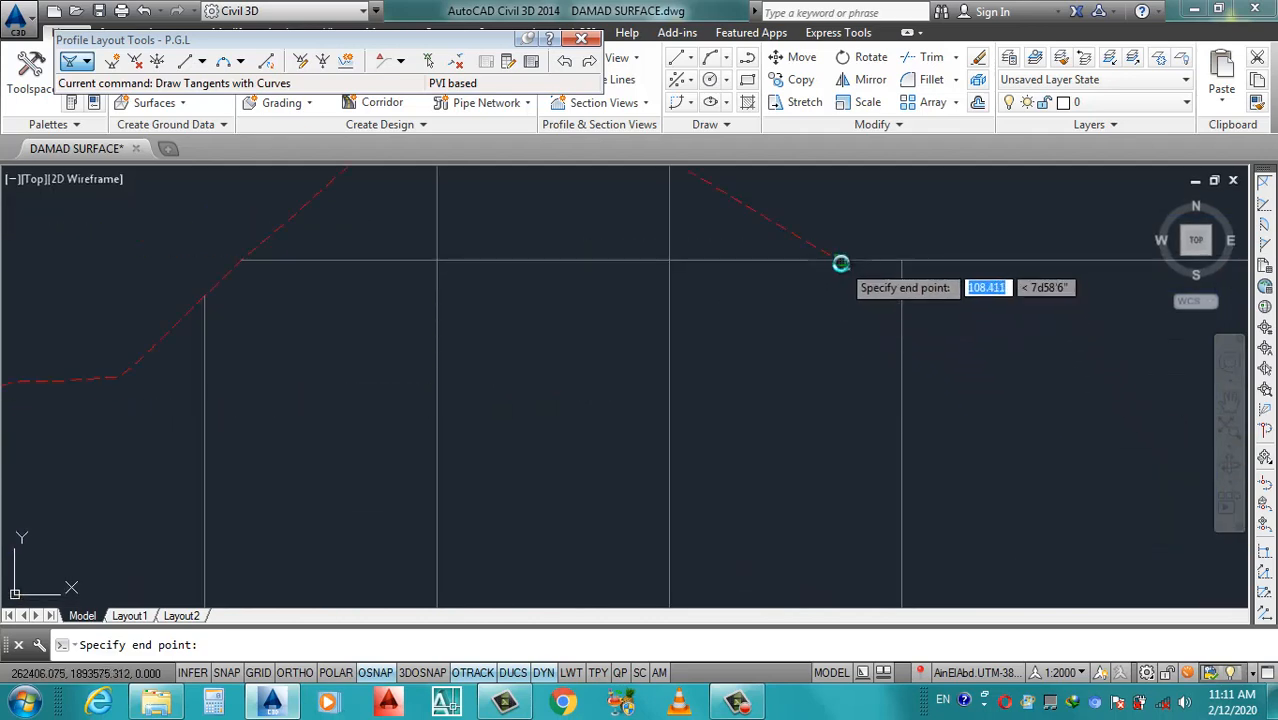
left_click(841, 263)
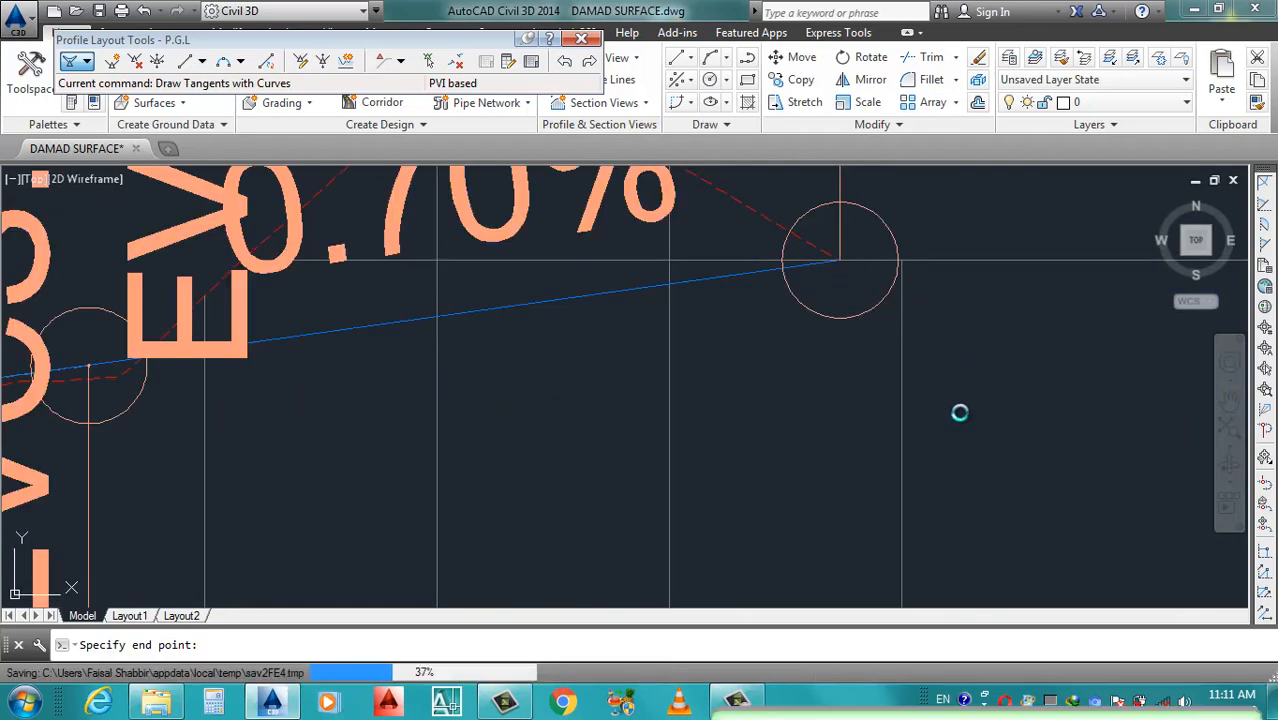
scroll(805, 428, "down", 2)
key("Return")
scroll(904, 435, "down", 6)
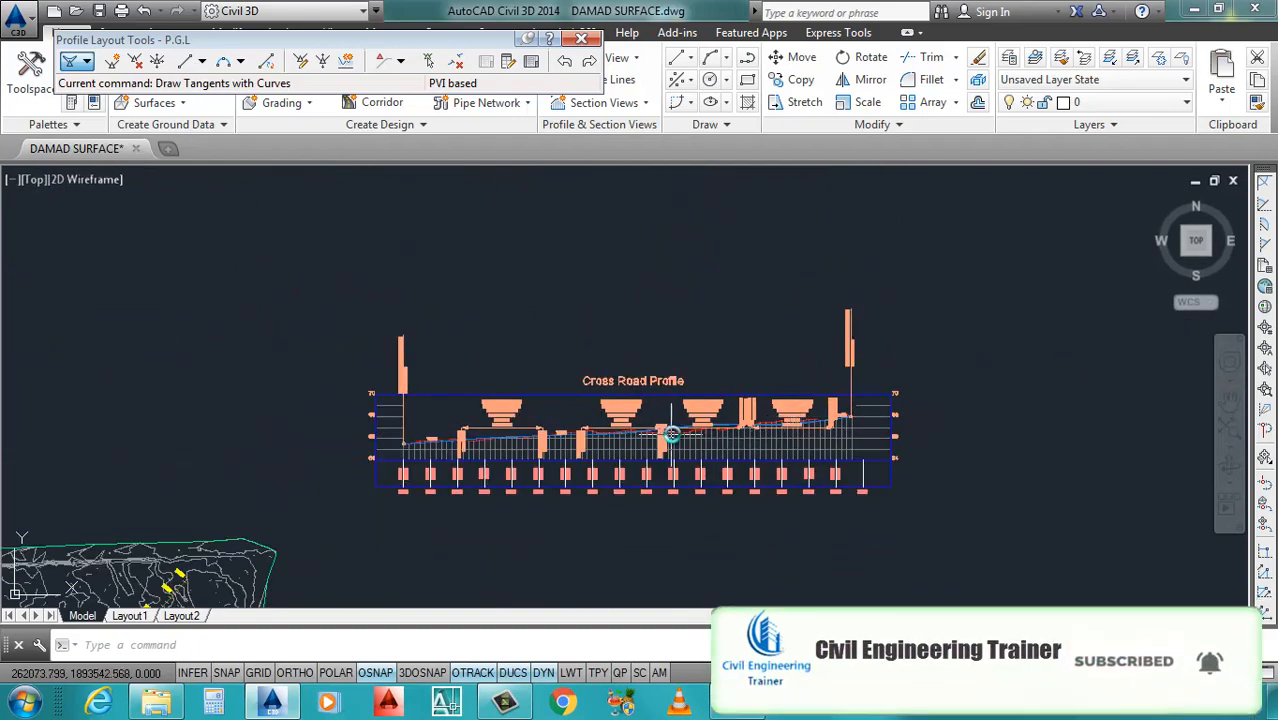
Set the drawing's annotation scale to 1:1250 to shrink the profile labels.
scroll(779, 425, "up", 4)
scroll(779, 425, "down", 6)
scroll(538, 446, "up", 3)
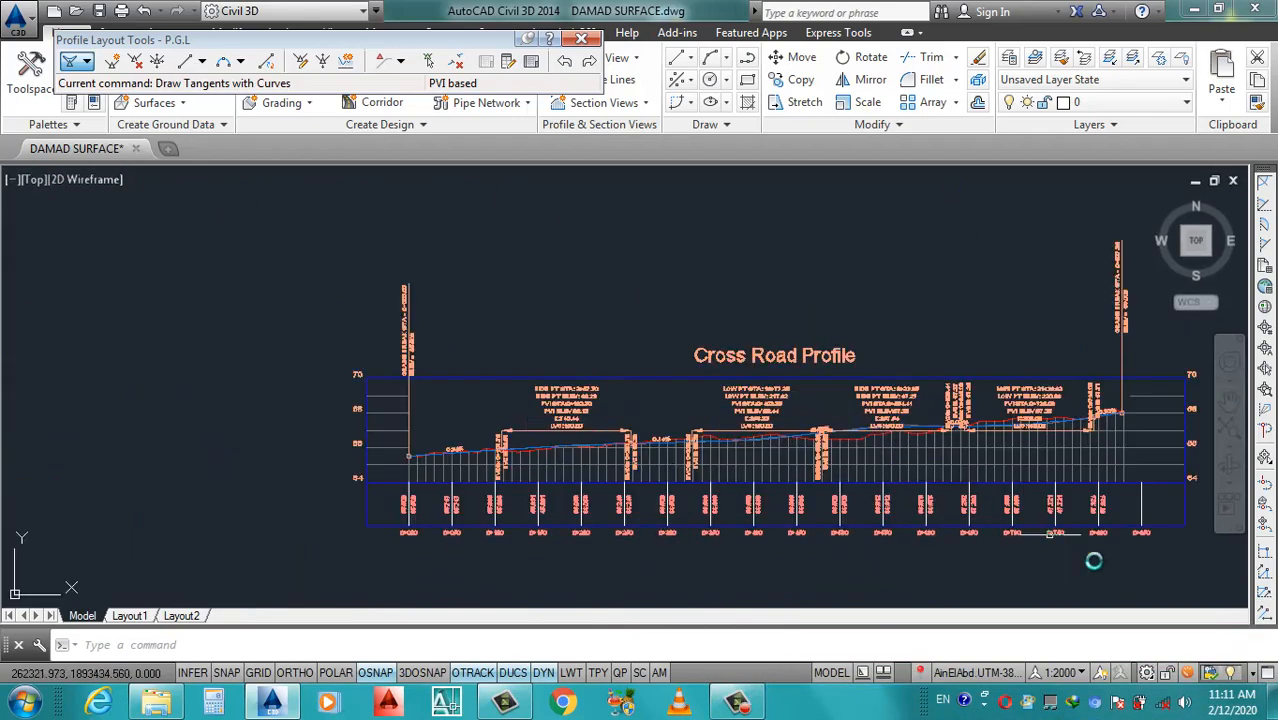
left_click(1098, 672)
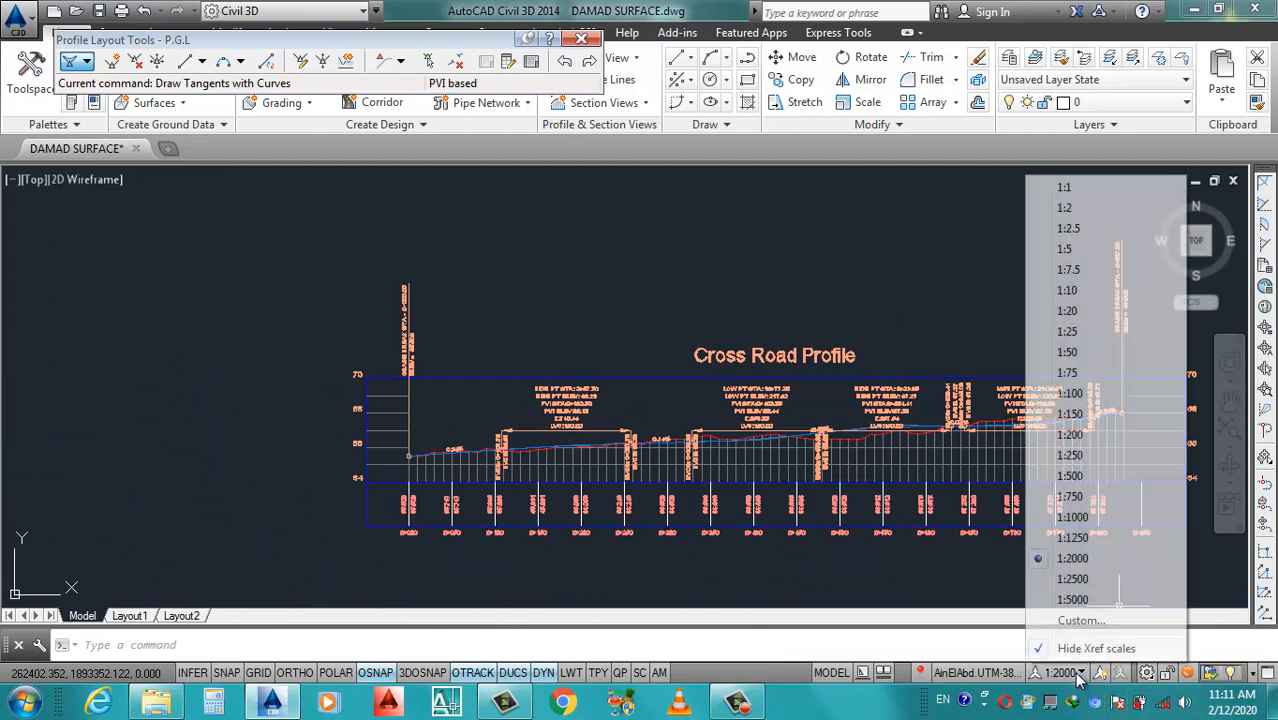
left_click(1072, 538)
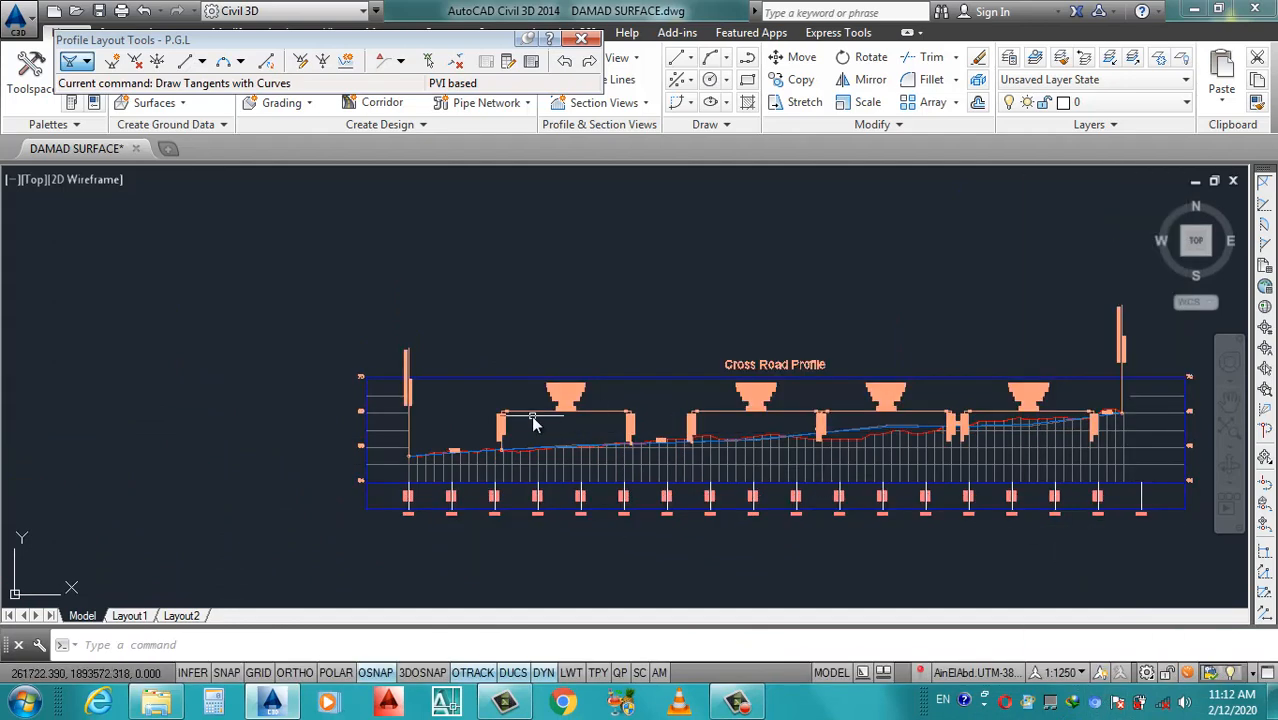
scroll(535, 425, "up", 6)
left_click(737, 394)
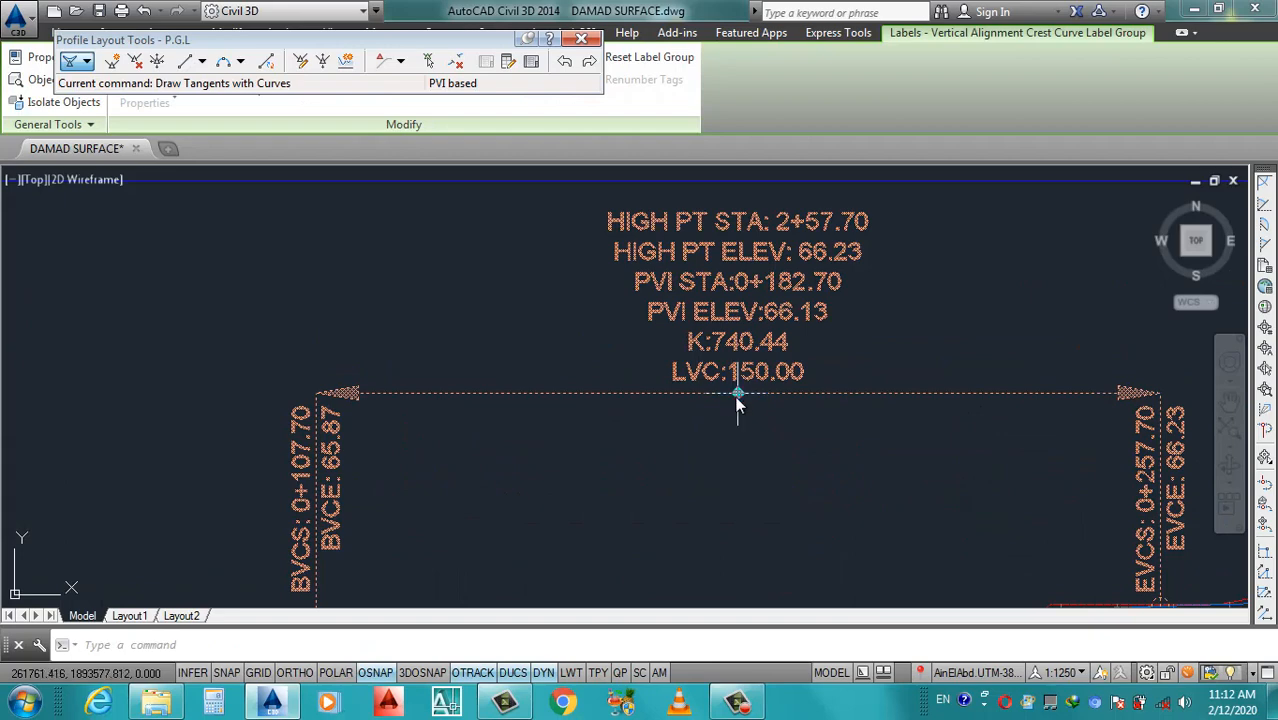
key("Escape")
scroll(690, 417, "down", 4)
scroll(693, 403, "up", 4)
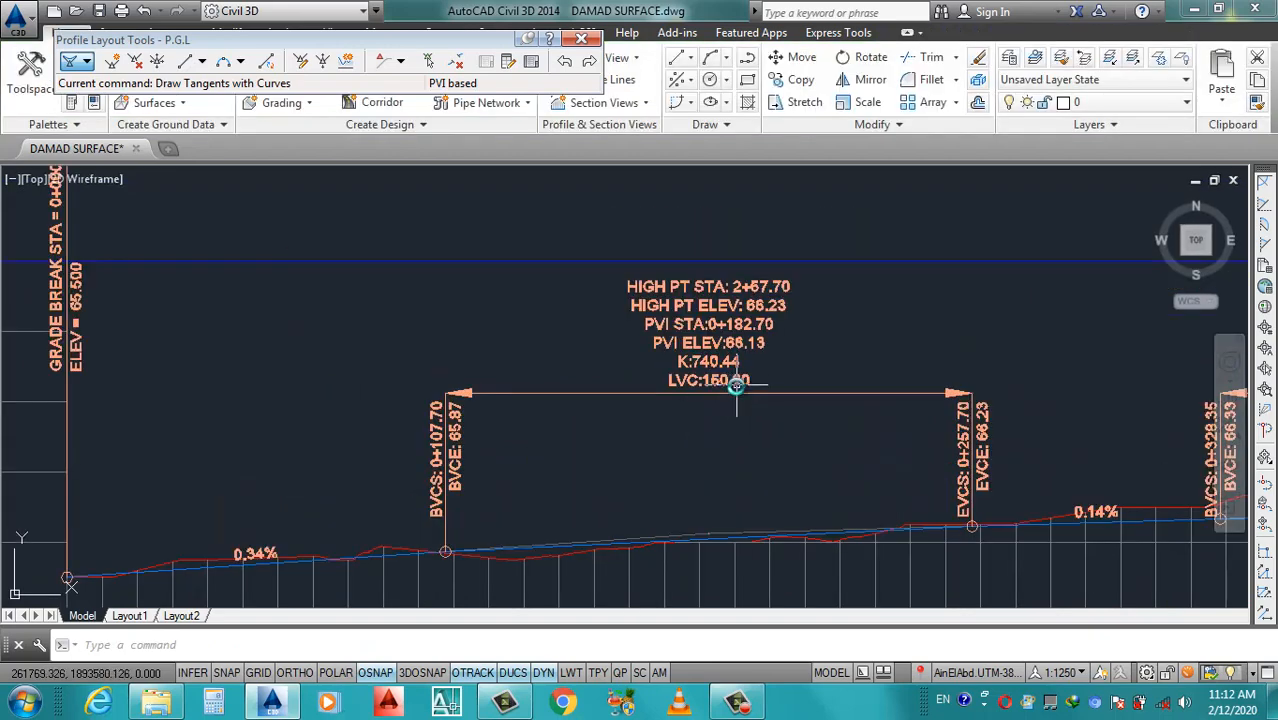
left_click(734, 392)
scroll(707, 522, "up", 5)
key("Escape")
Select the P.G.L profile and move its first PVI back along the ground line to about station 0+135.
left_click(736, 565)
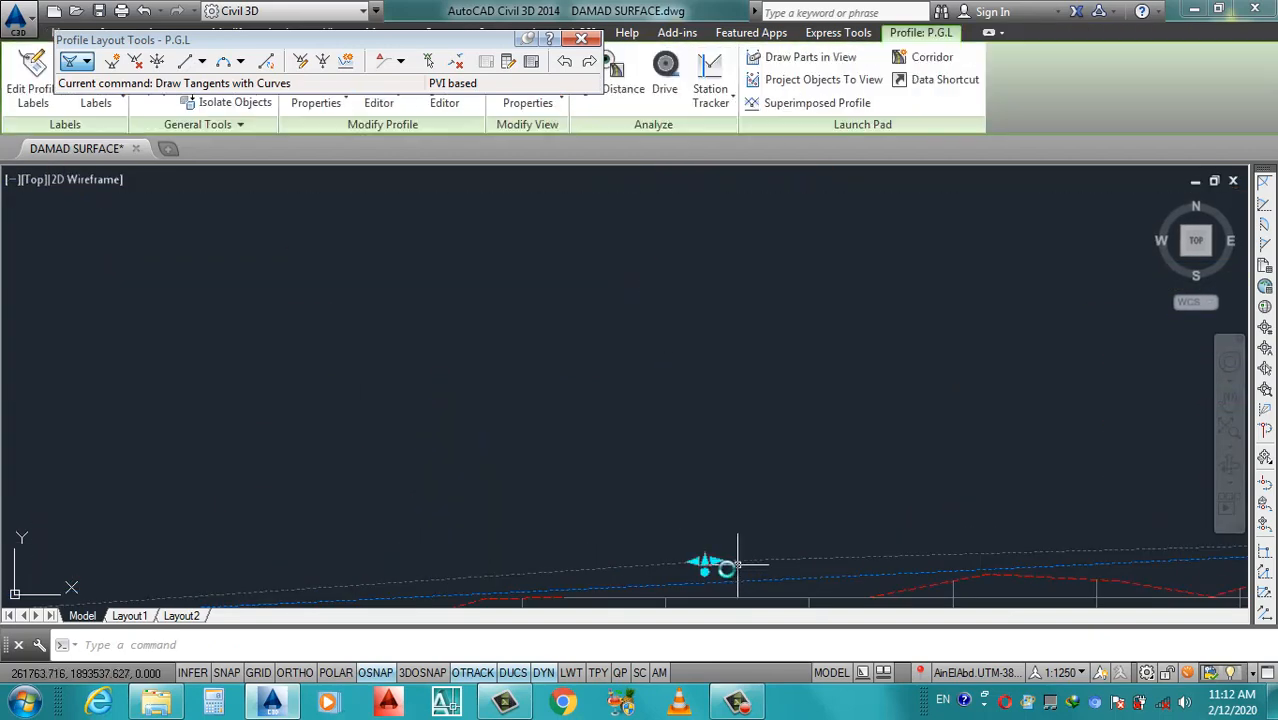
left_click(705, 562)
scroll(770, 515, "down", 6)
scroll(610, 526, "up", 4)
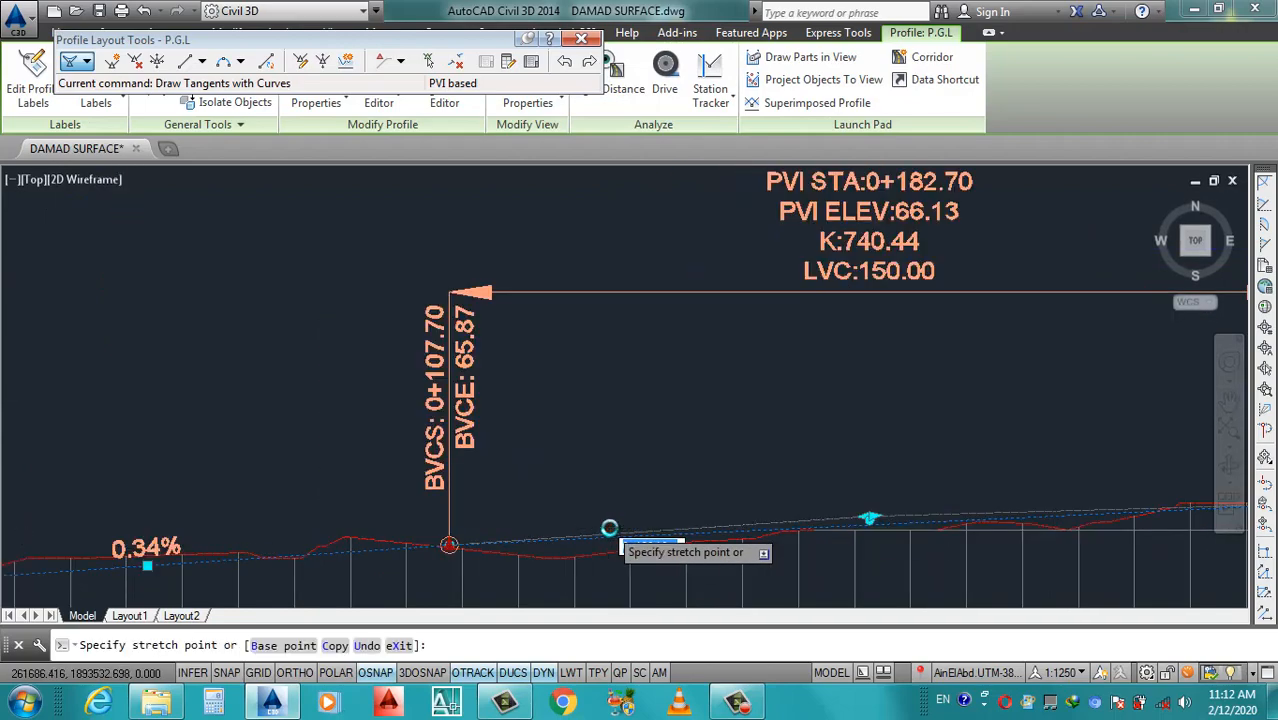
left_click(601, 526)
scroll(600, 522, "down", 6)
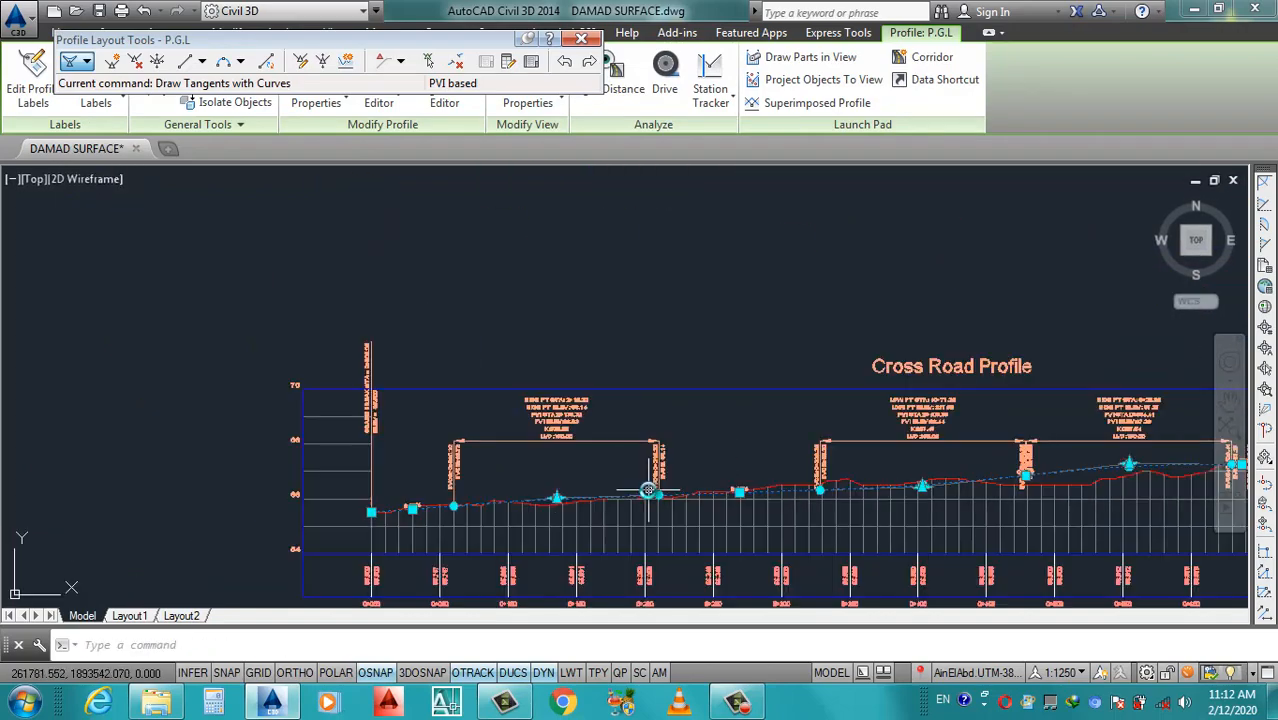
Move P.G.L's second intermediate PVI back below the ground line to station 0+370, at an elevation of about 66.28.
scroll(724, 483, "up", 3)
scroll(724, 483, "up", 5)
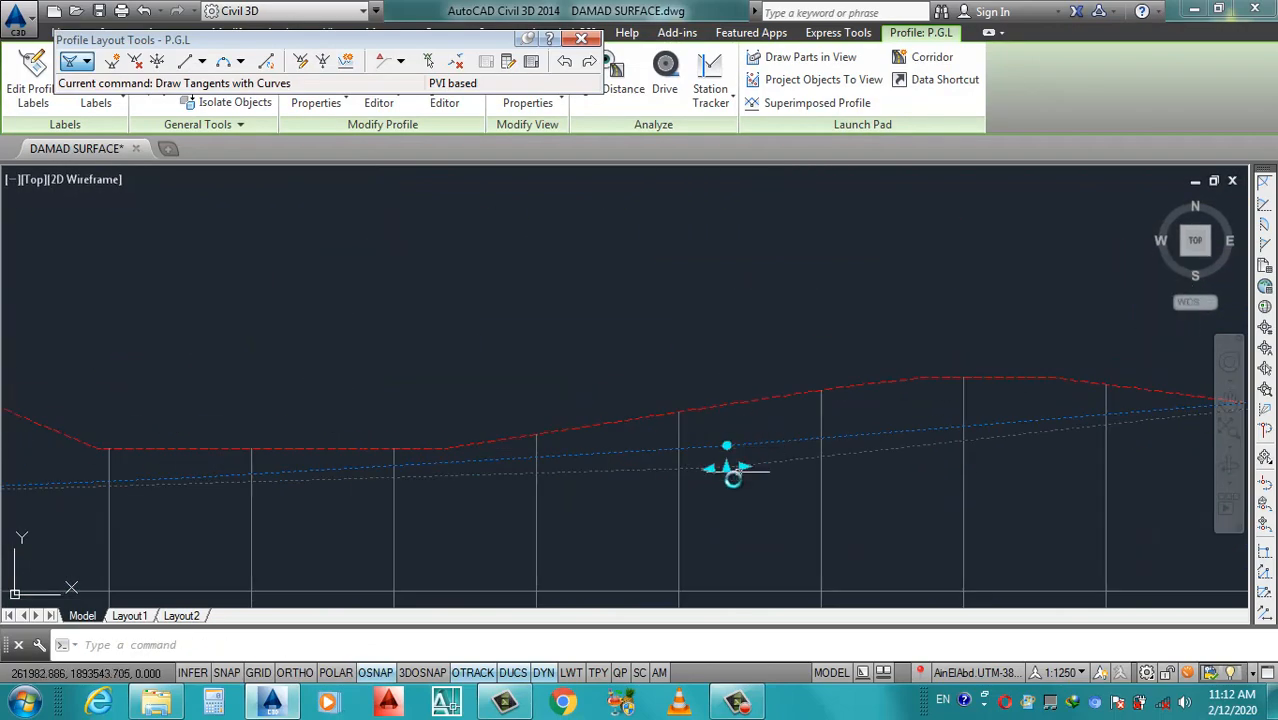
left_click(725, 469)
scroll(725, 469, "down", 5)
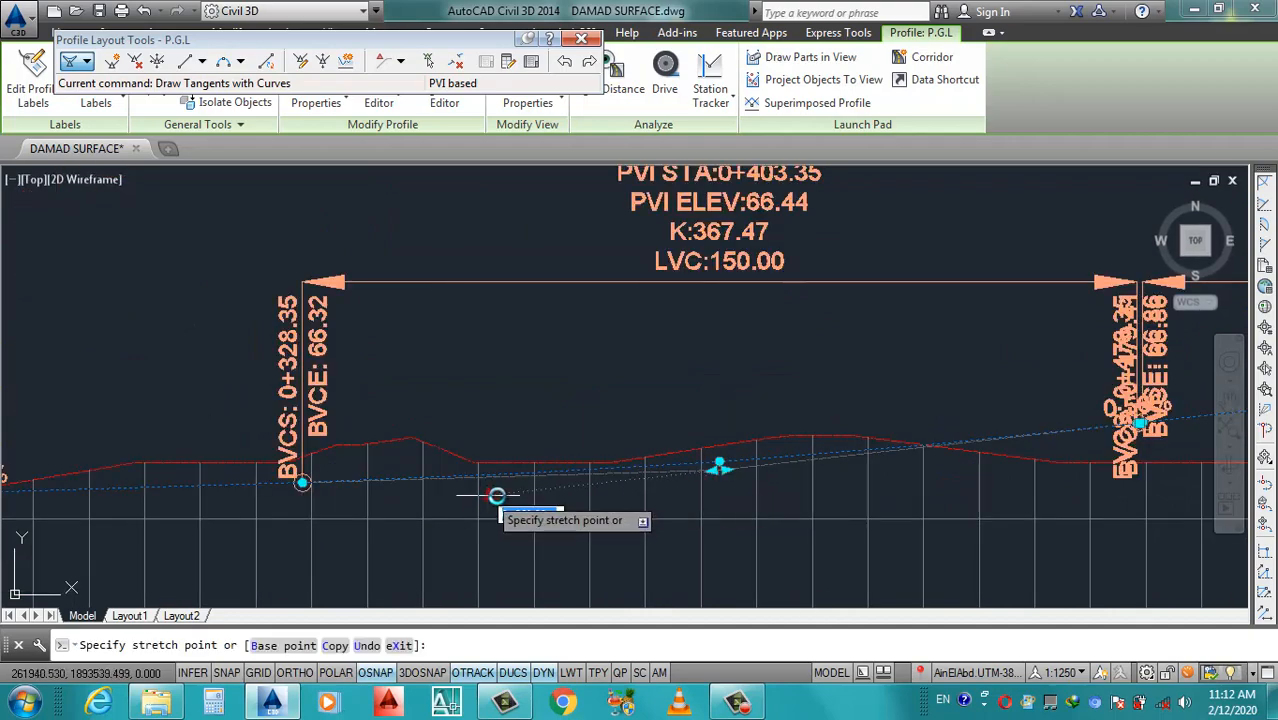
left_click(534, 487)
scroll(486, 493, "down", 5)
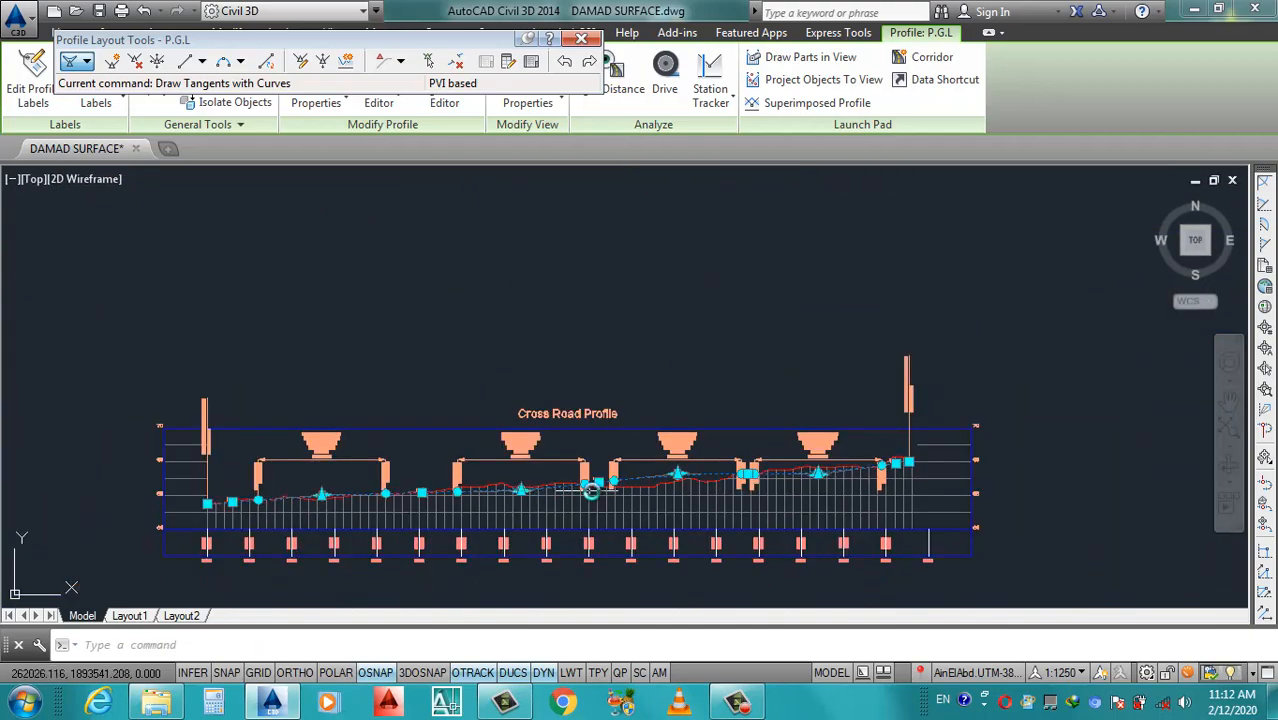
Move P.G.L's last intermediate PVI forward to station 0+740, at an elevation of about 67.26.
scroll(673, 476, "up", 2)
scroll(700, 478, "down", 1)
scroll(720, 485, "up", 3)
scroll(725, 489, "up", 4)
left_click(672, 453)
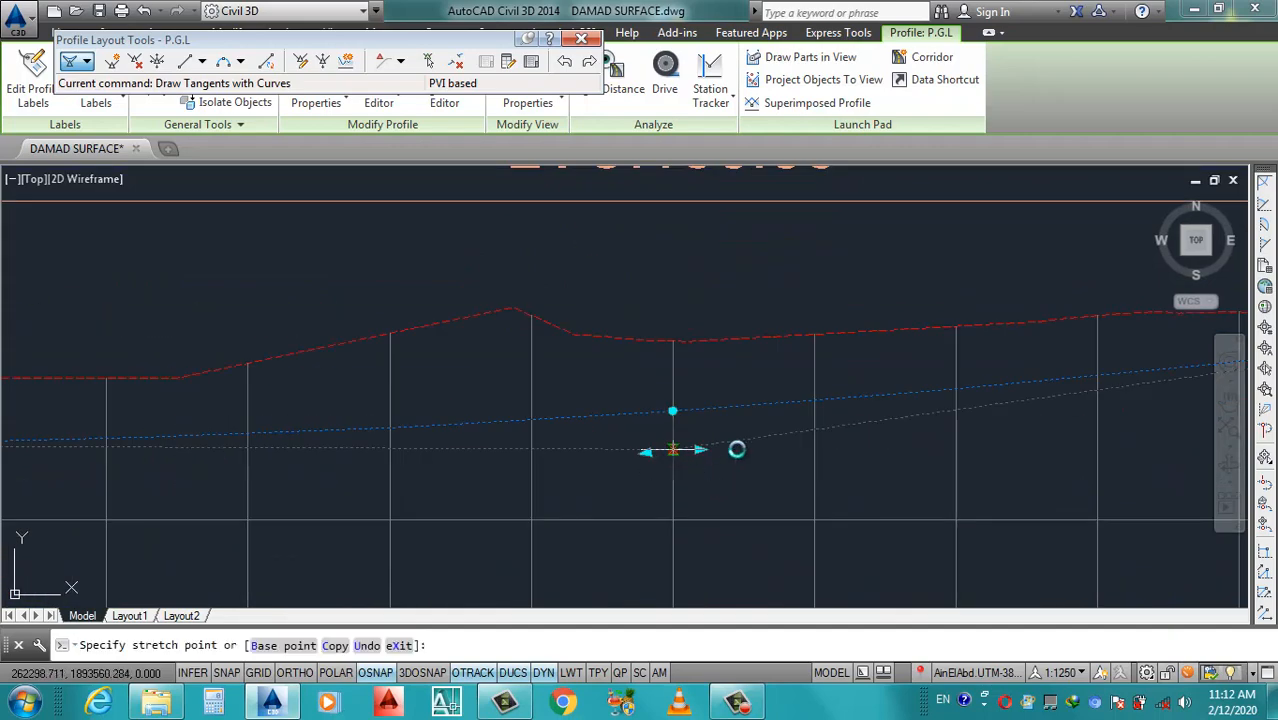
left_click(950, 448)
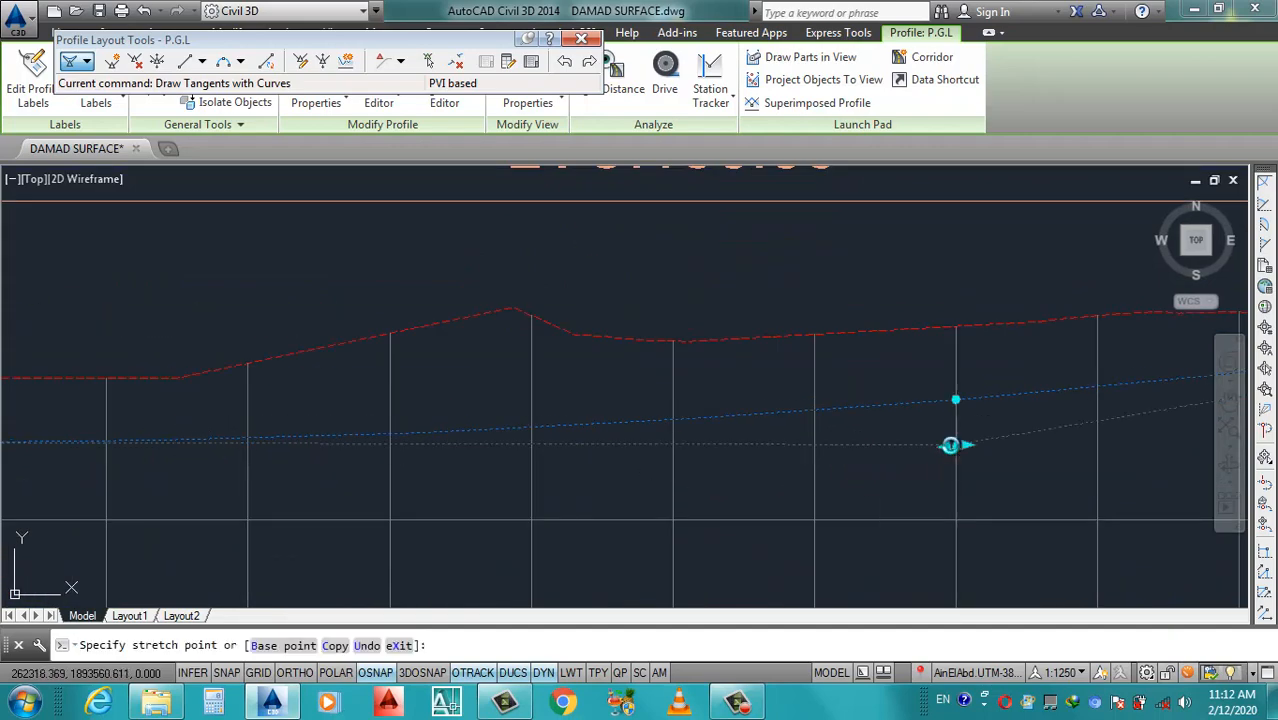
Examine the curve labels and the fit of the adjusted P.G.L against the ground line along the whole profile.
scroll(790, 462, "down", 6)
scroll(865, 460, "up", 3)
scroll(871, 459, "up", 3)
scroll(836, 422, "down", 5)
scroll(795, 425, "up", 6)
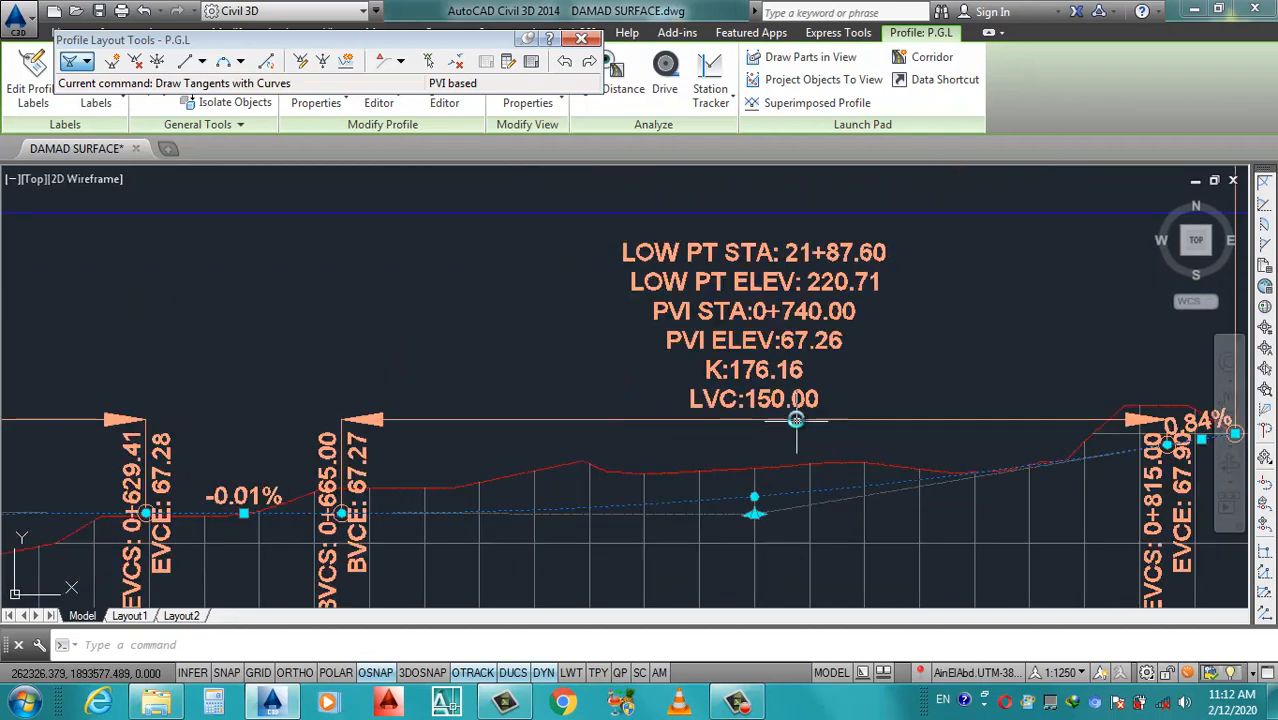
scroll(805, 405, "down", 4)
scroll(805, 410, "up", 2)
scroll(839, 397, "down", 3)
scroll(839, 397, "down", 2)
scroll(576, 364, "up", 5)
scroll(595, 362, "down", 6)
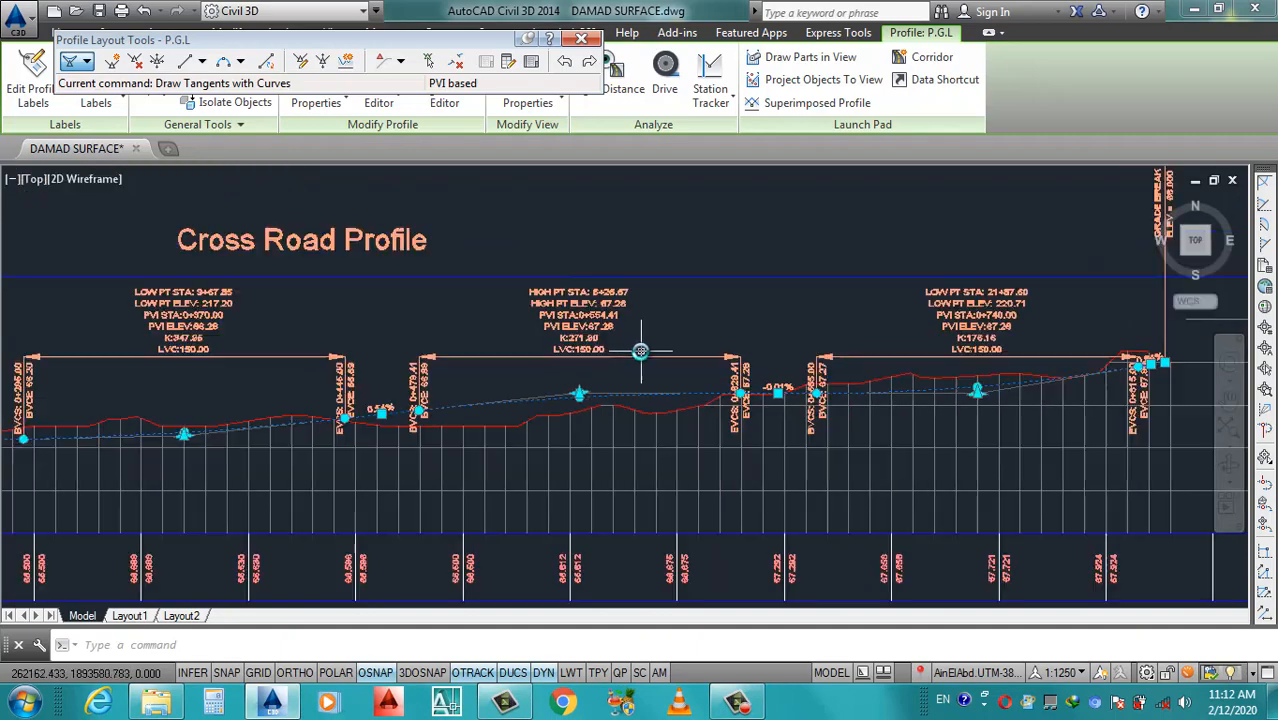
scroll(517, 370, "up", 3)
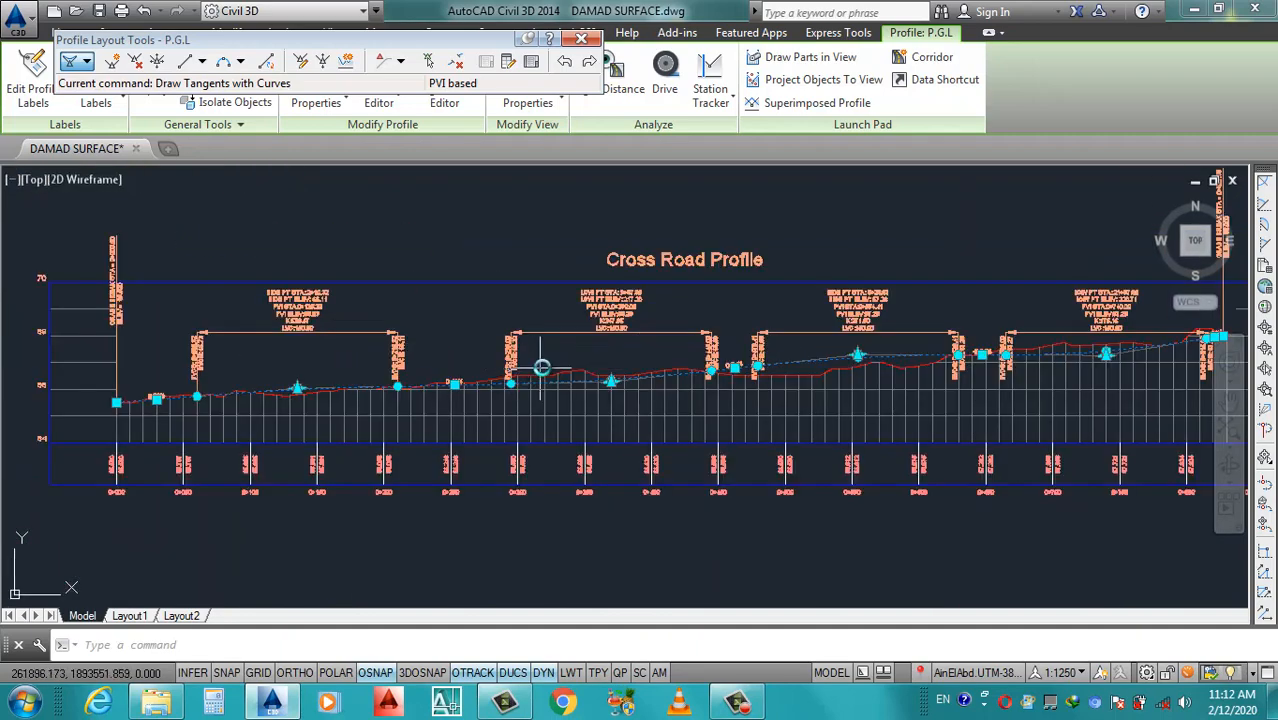
scroll(557, 367, "down", 3)
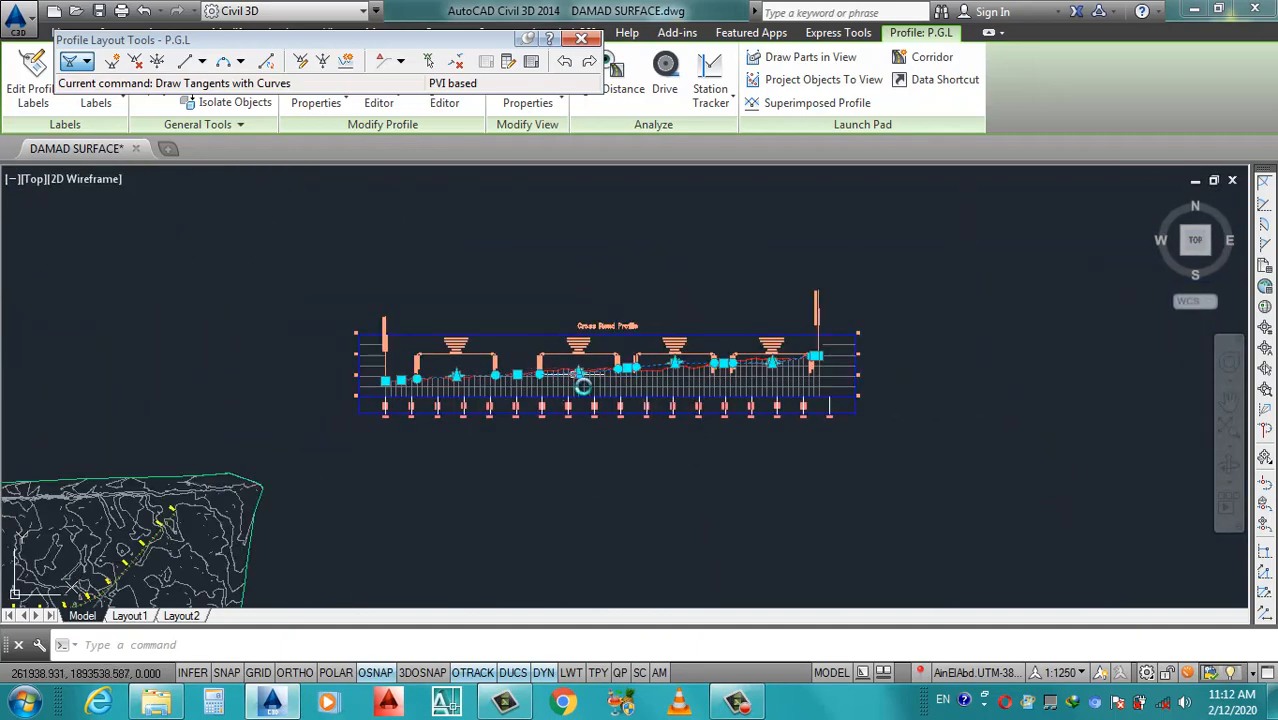
scroll(455, 390, "up", 3)
left_click(445, 396)
left_click(445, 397)
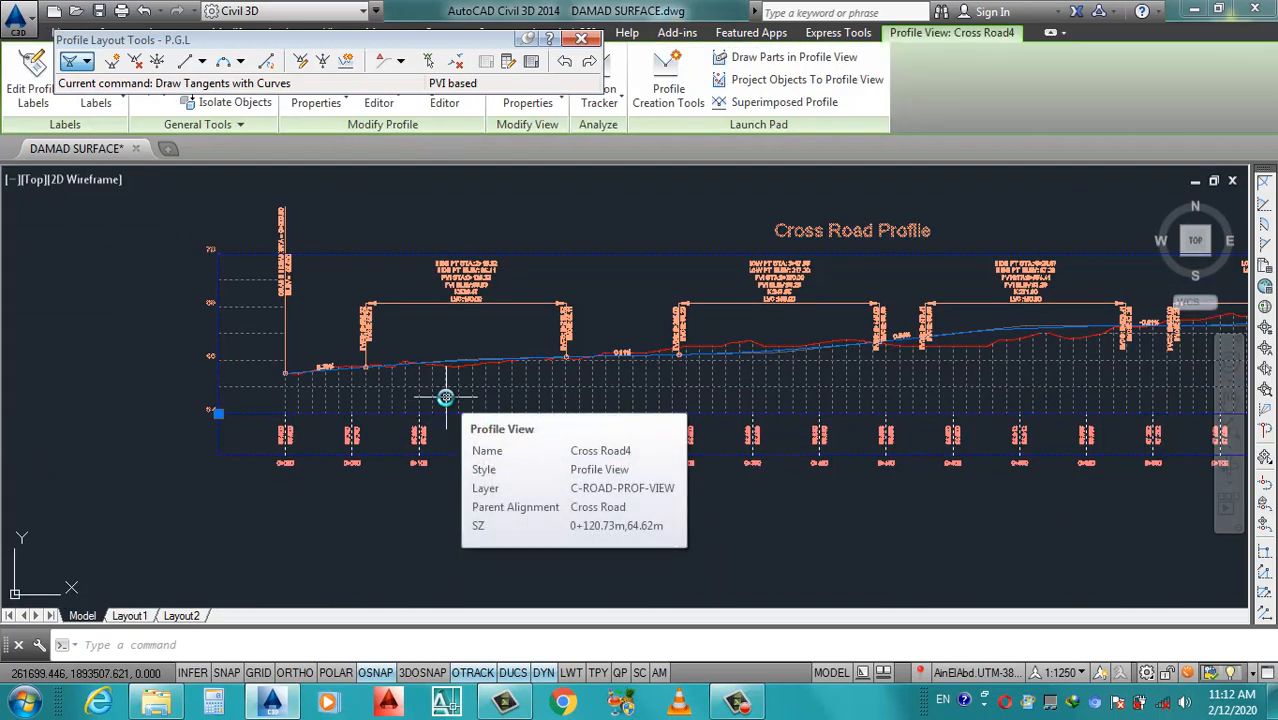
scroll(536, 351, "down", 2)
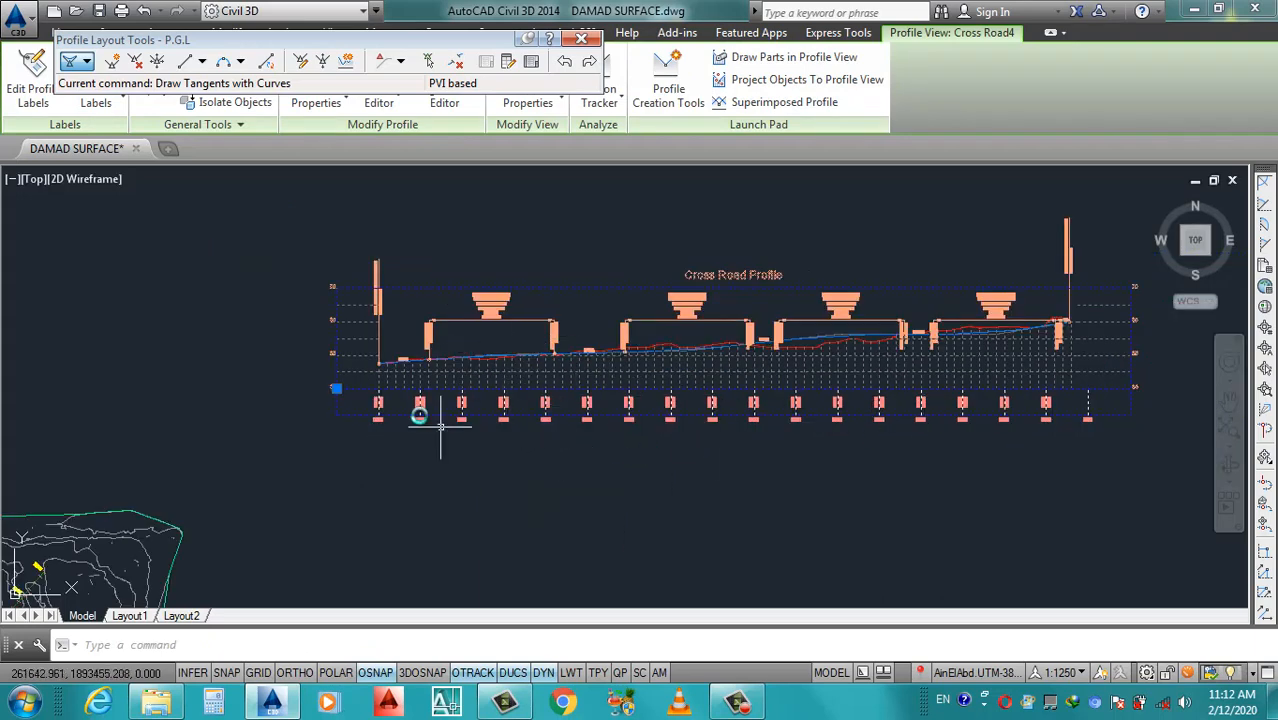
scroll(466, 415, "up", 4)
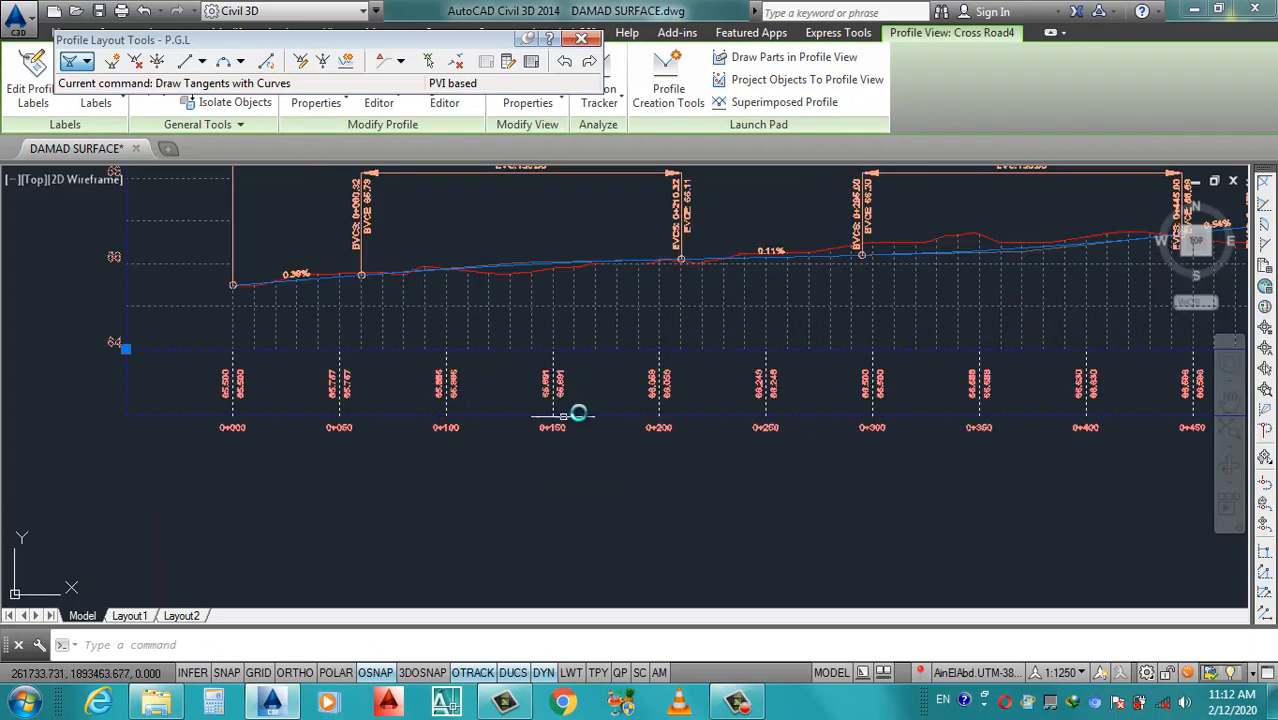
scroll(377, 402, "down", 2)
scroll(510, 337, "down", 3)
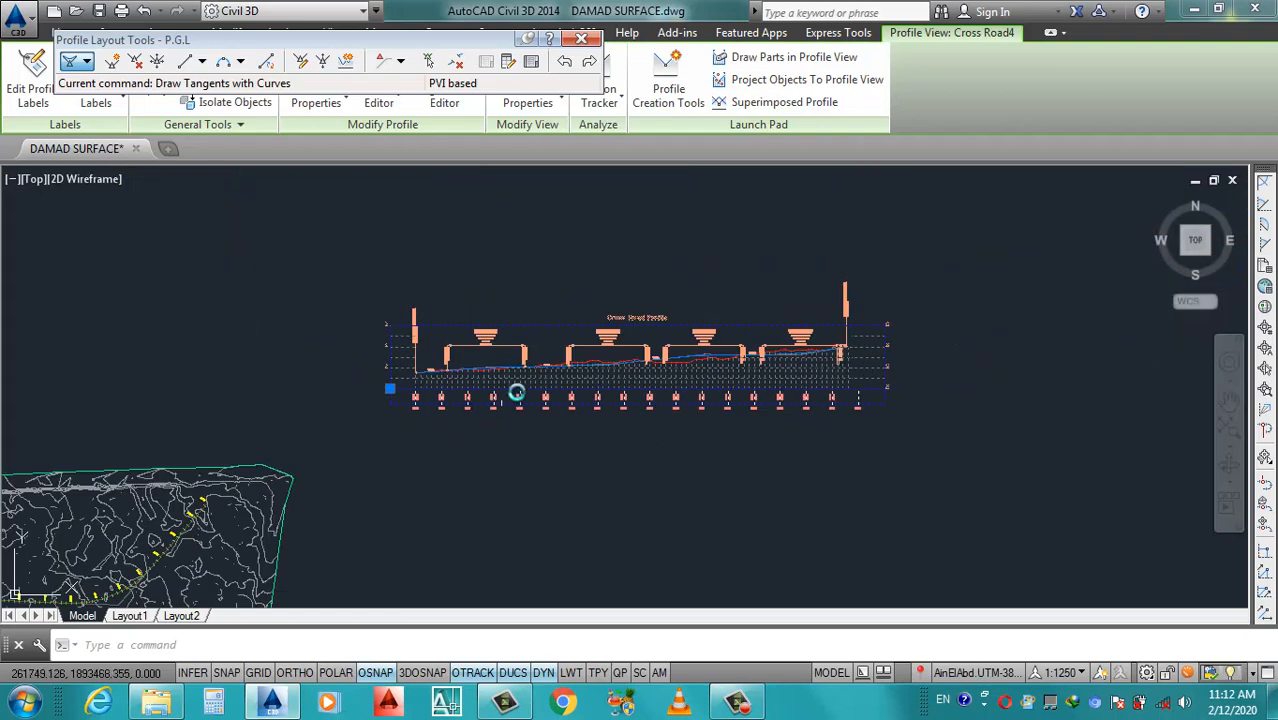
scroll(469, 374, "up", 4)
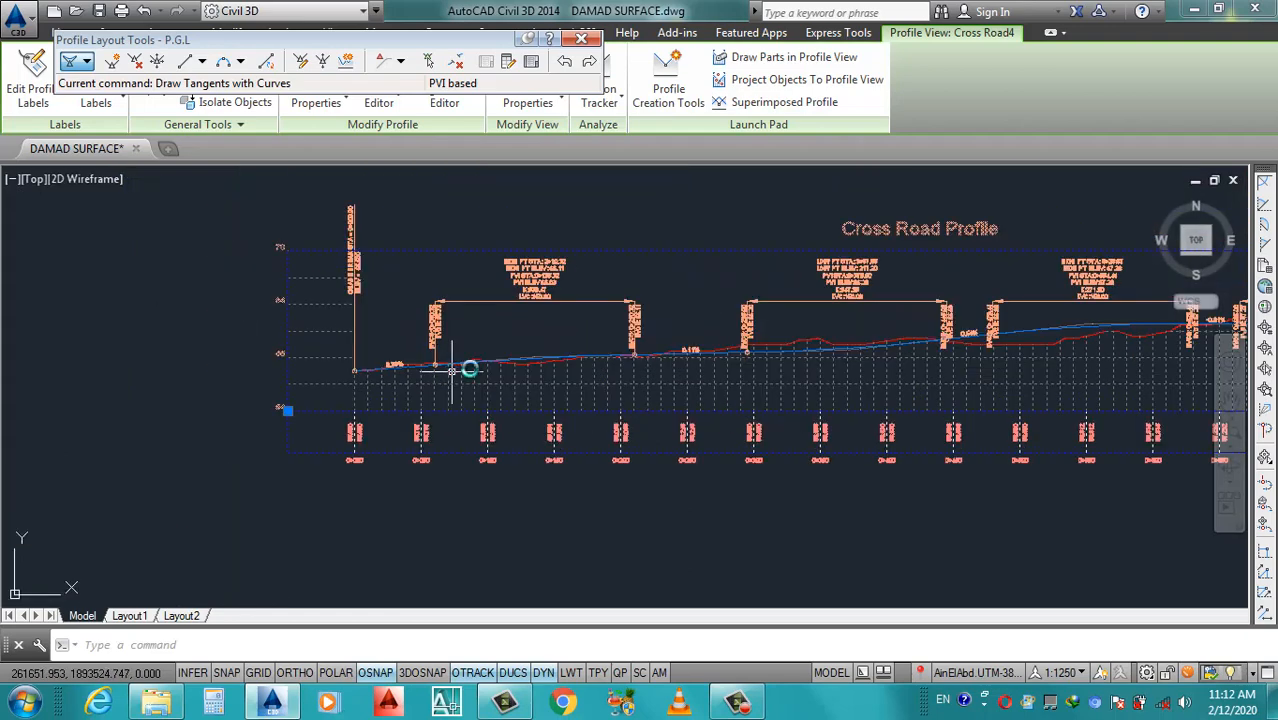
key("Escape")
left_click(514, 384)
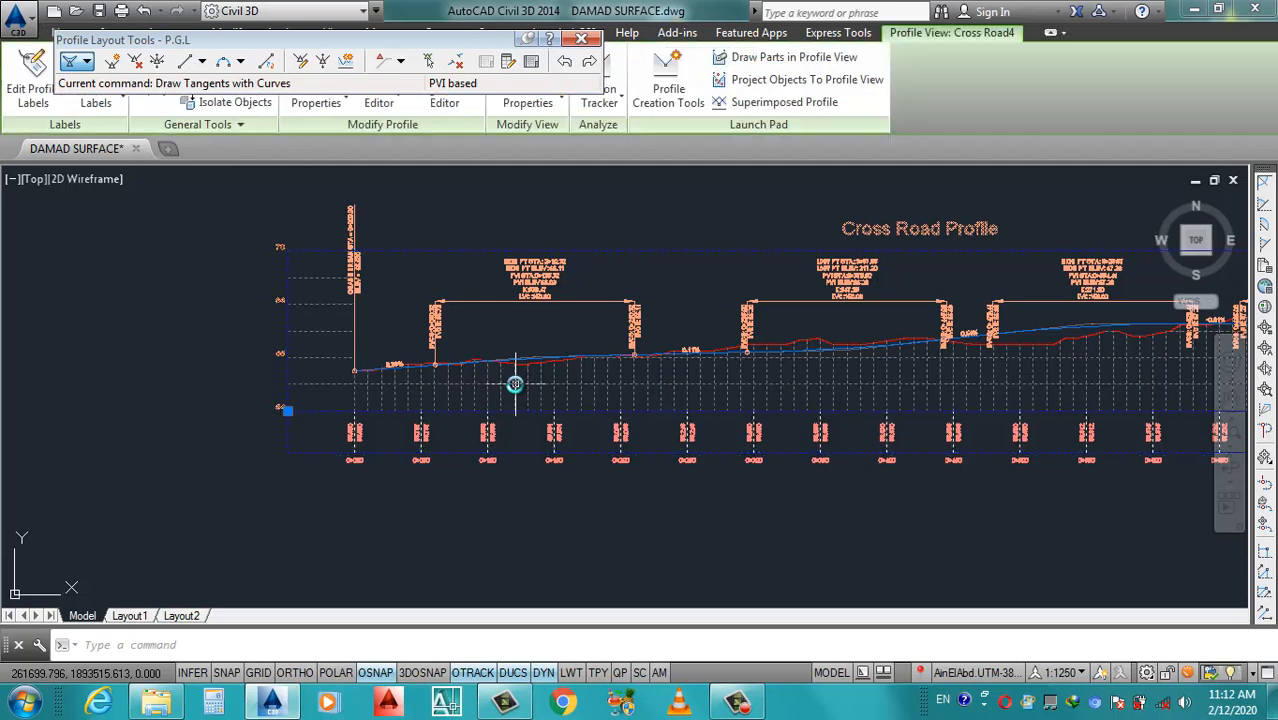
right_click(515, 384)
key("Escape")
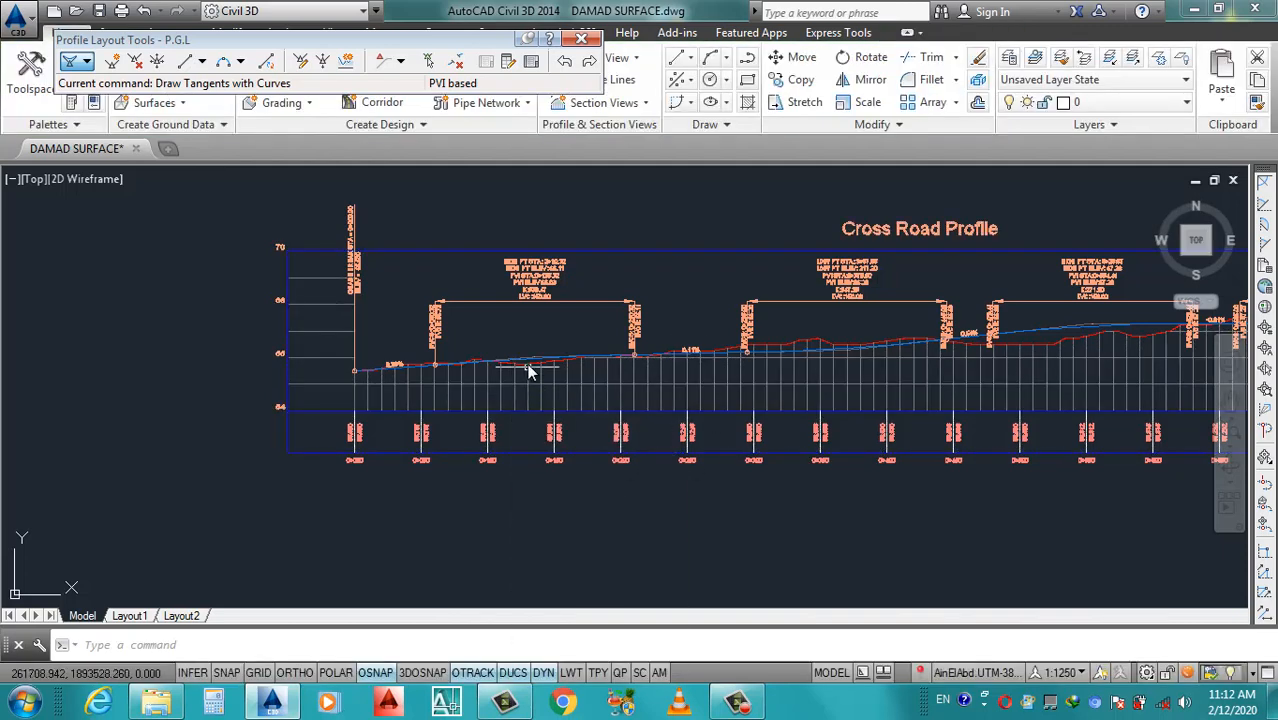
Show P.G.L's profile entities table and set the curve length of the sag PVI at 0+370 to 120 m.
scroll(540, 345, "up", 5)
scroll(532, 352, "down", 5)
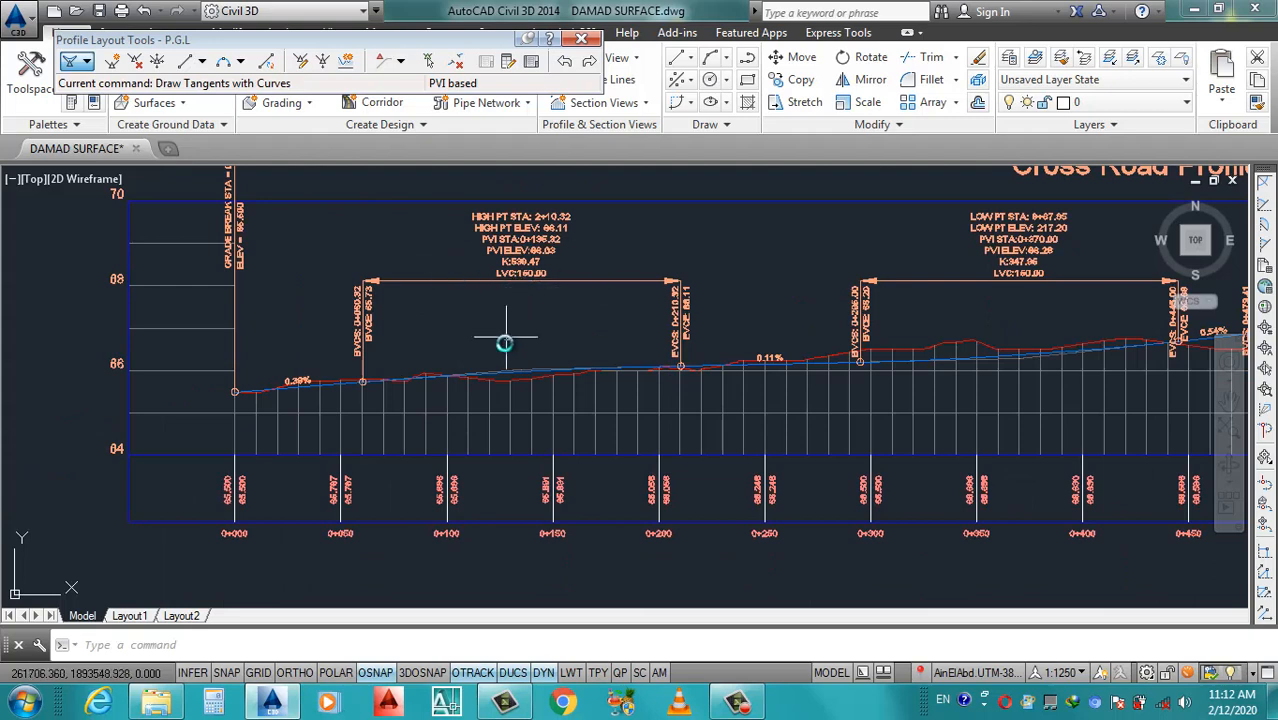
scroll(504, 342, "up", 2)
left_click(558, 387)
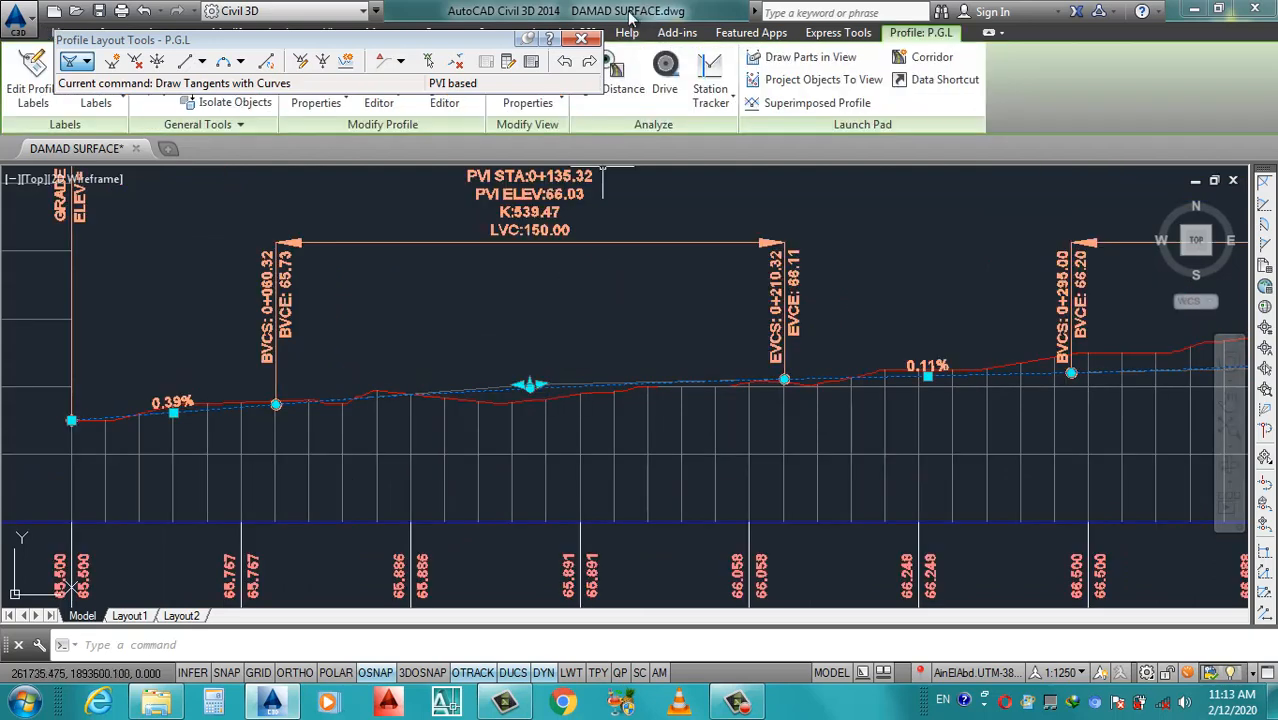
left_click(531, 64)
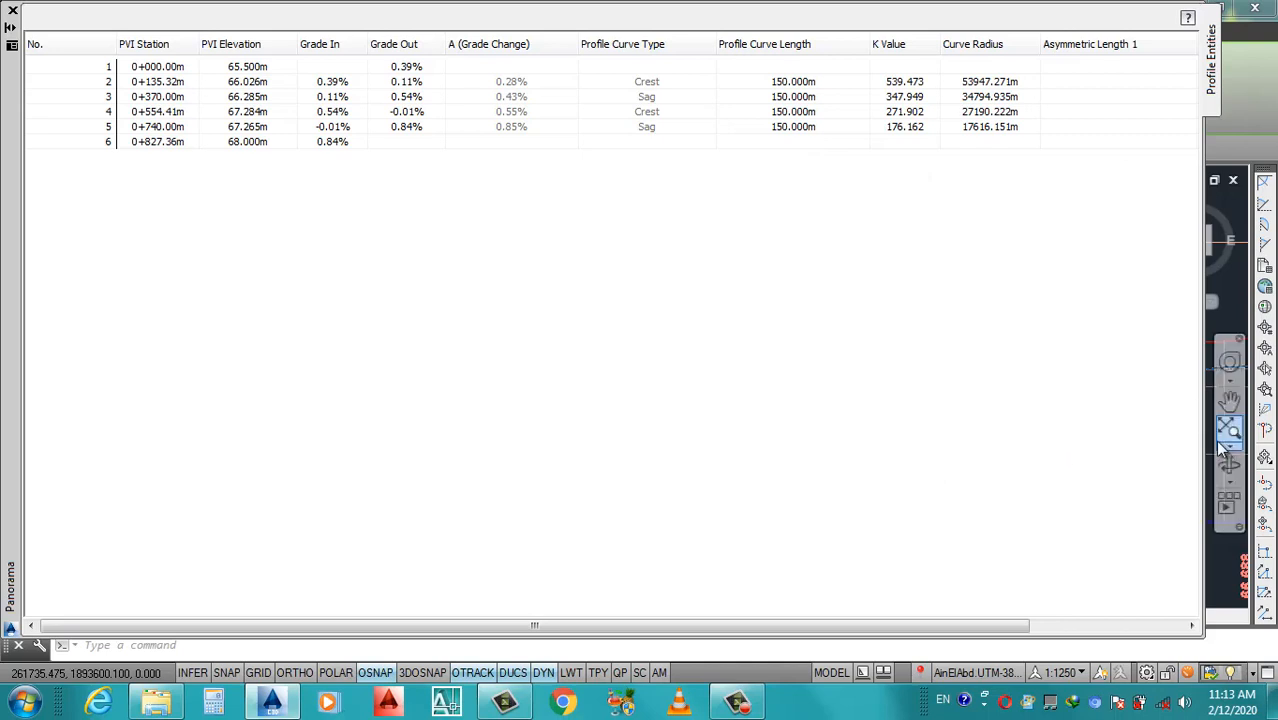
left_click(805, 88)
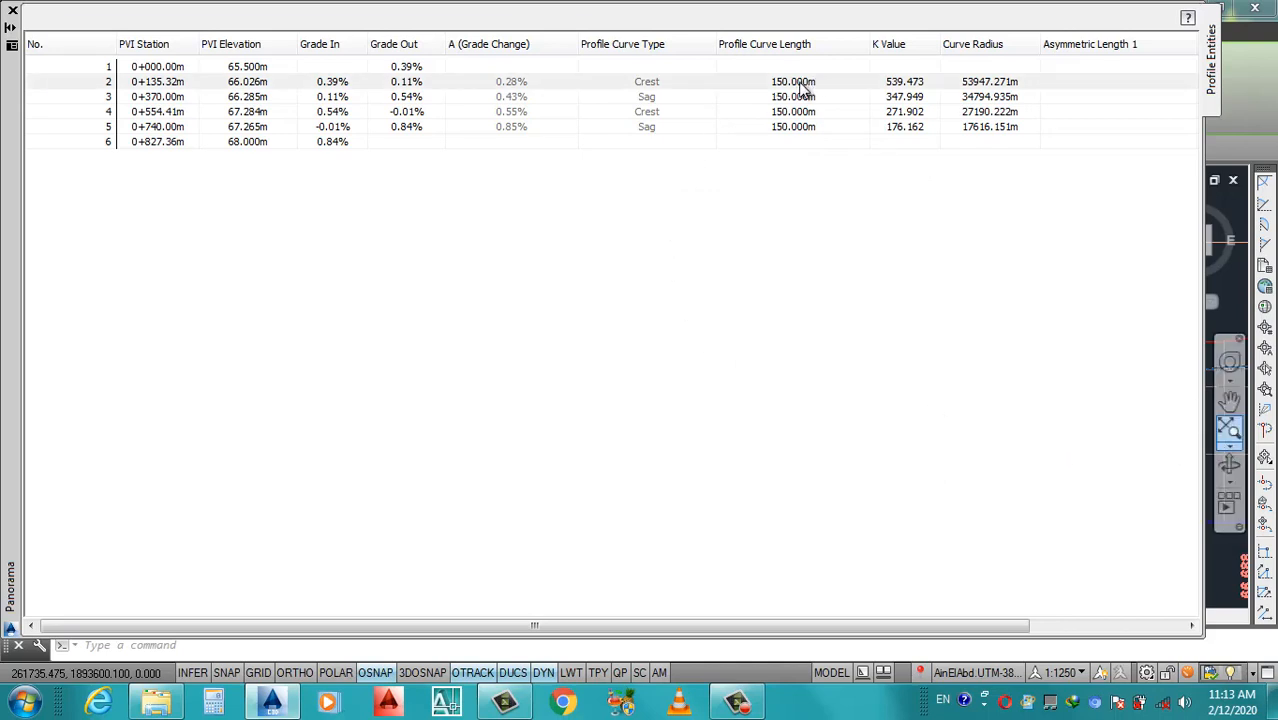
left_click(800, 97)
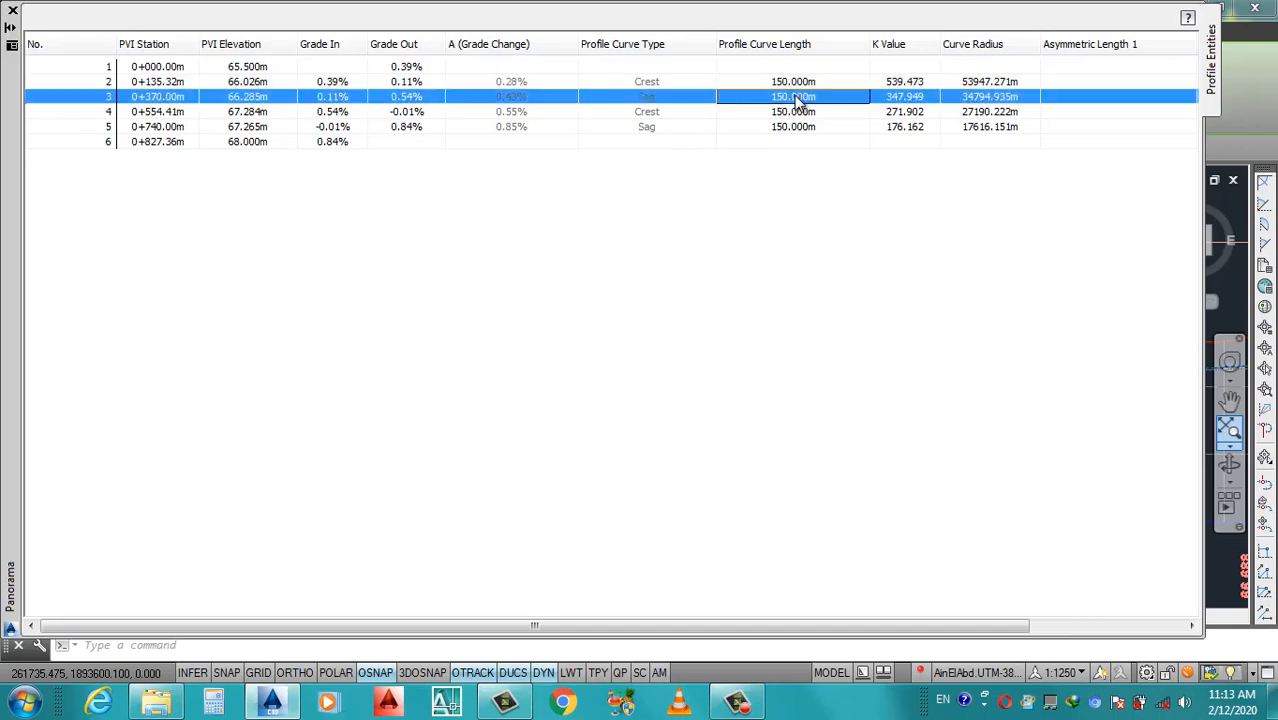
left_click(797, 97)
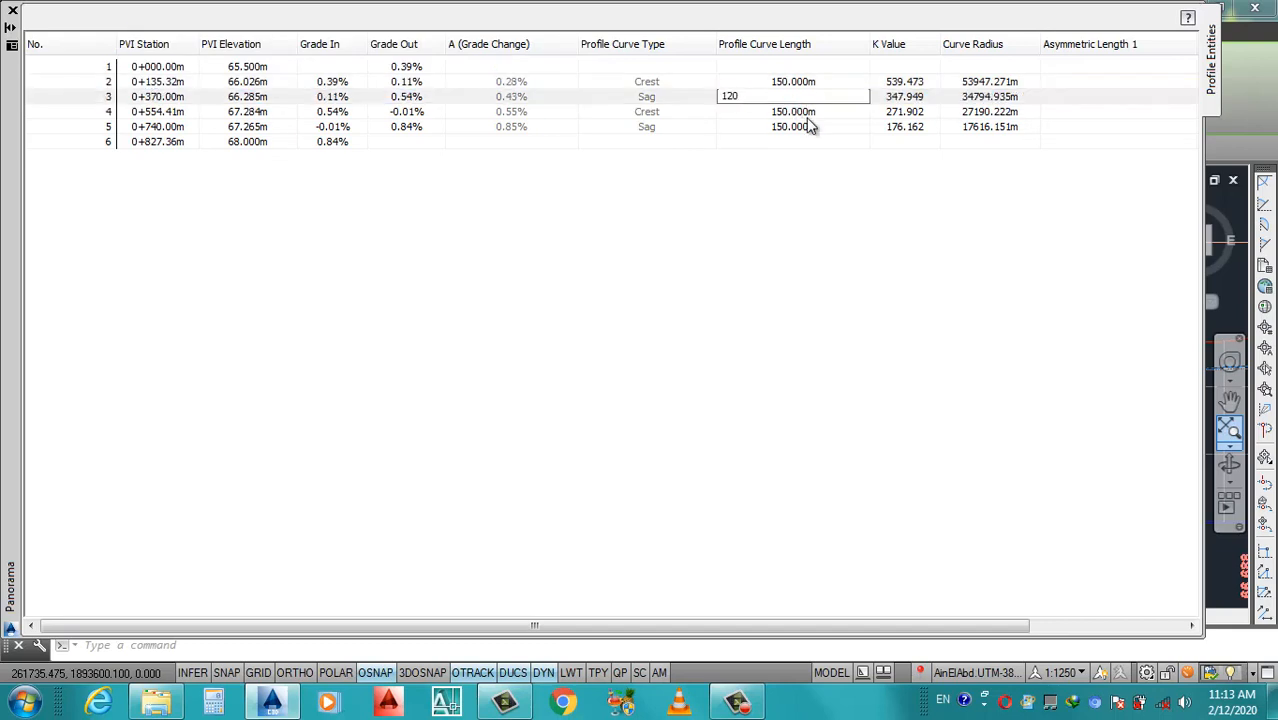
key("Return")
Set the curve lengths to 80 m at PVI 0+554.41 and 60 m at PVI 0+740, and close the entities table.
double_click(822, 112)
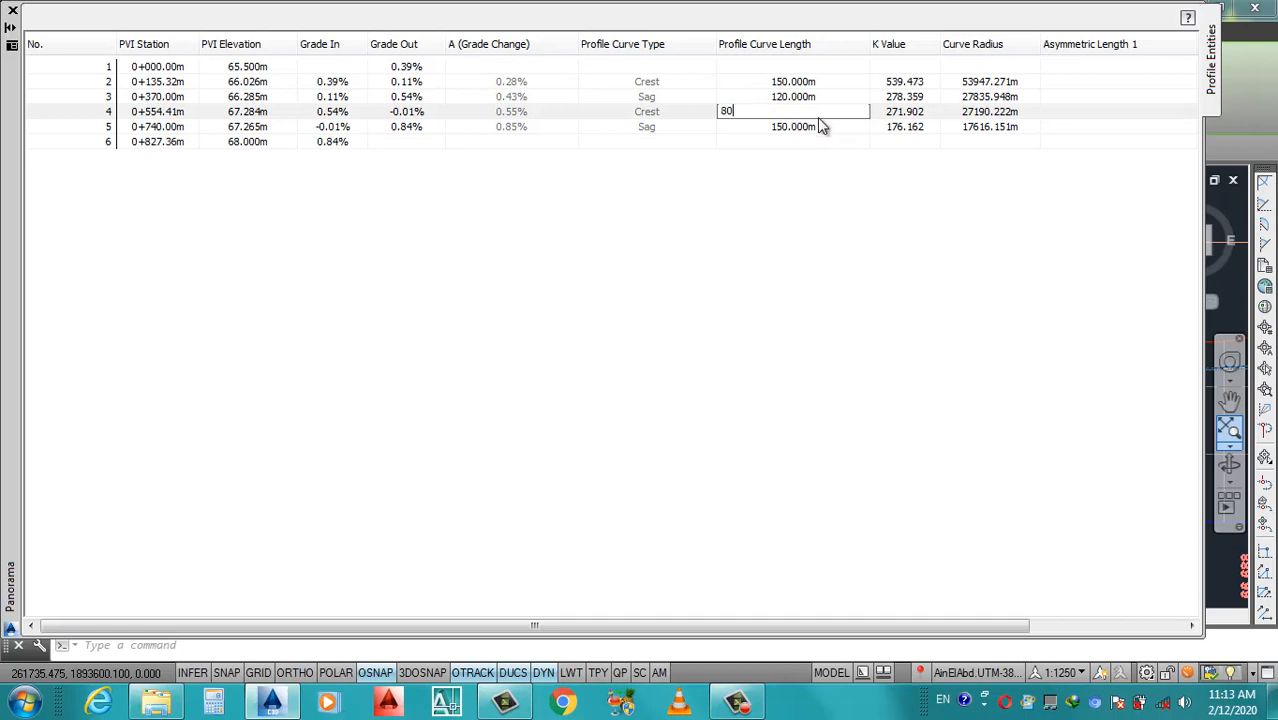
key("Return")
left_click(820, 129)
left_click(816, 126)
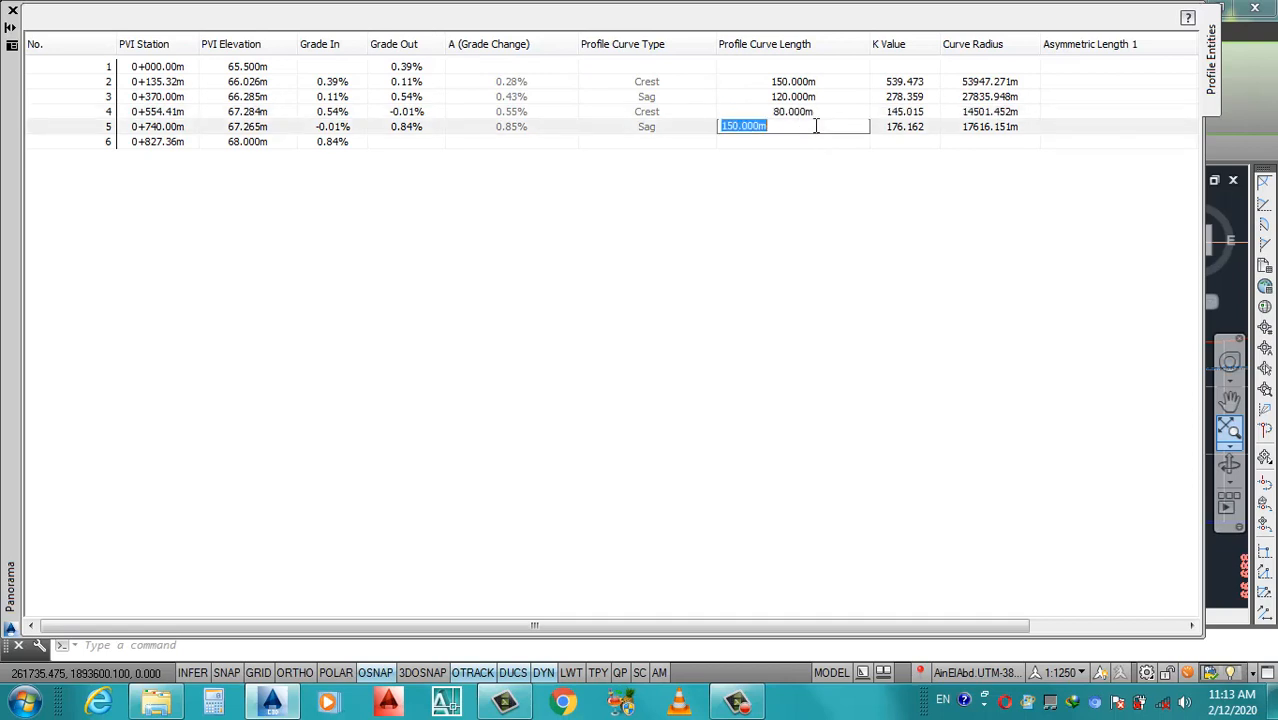
key("Return")
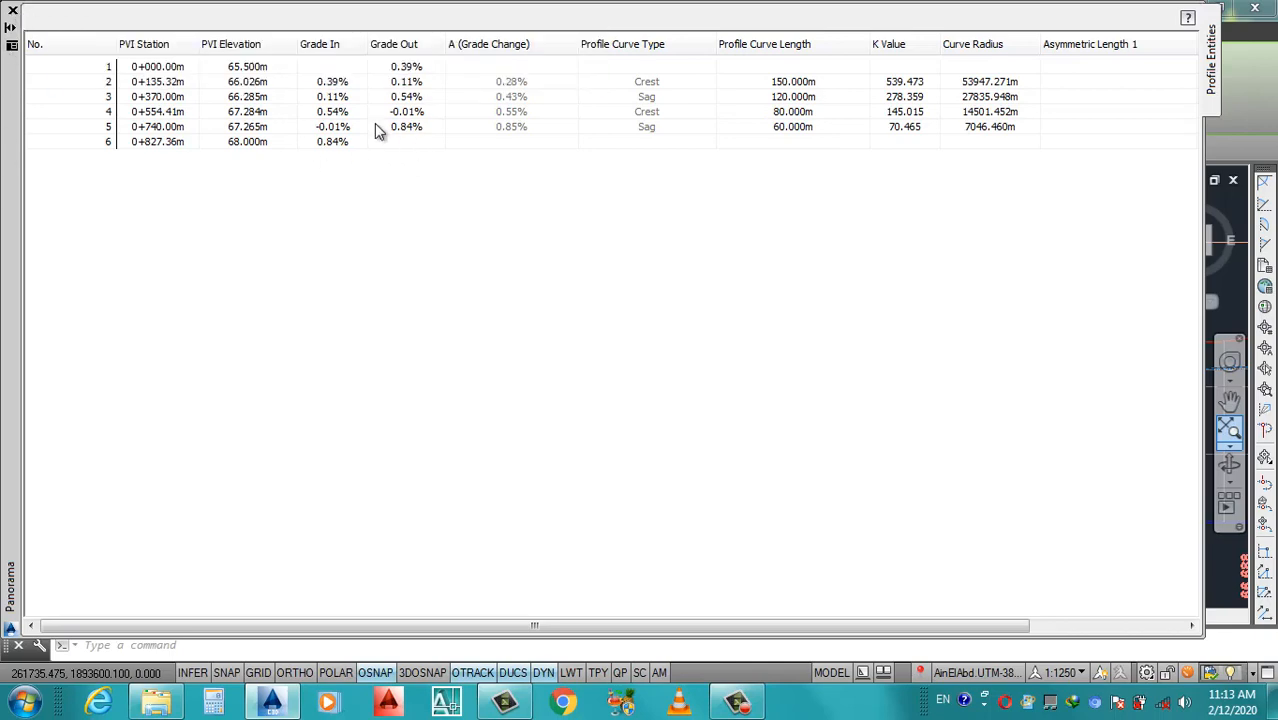
left_click(13, 10)
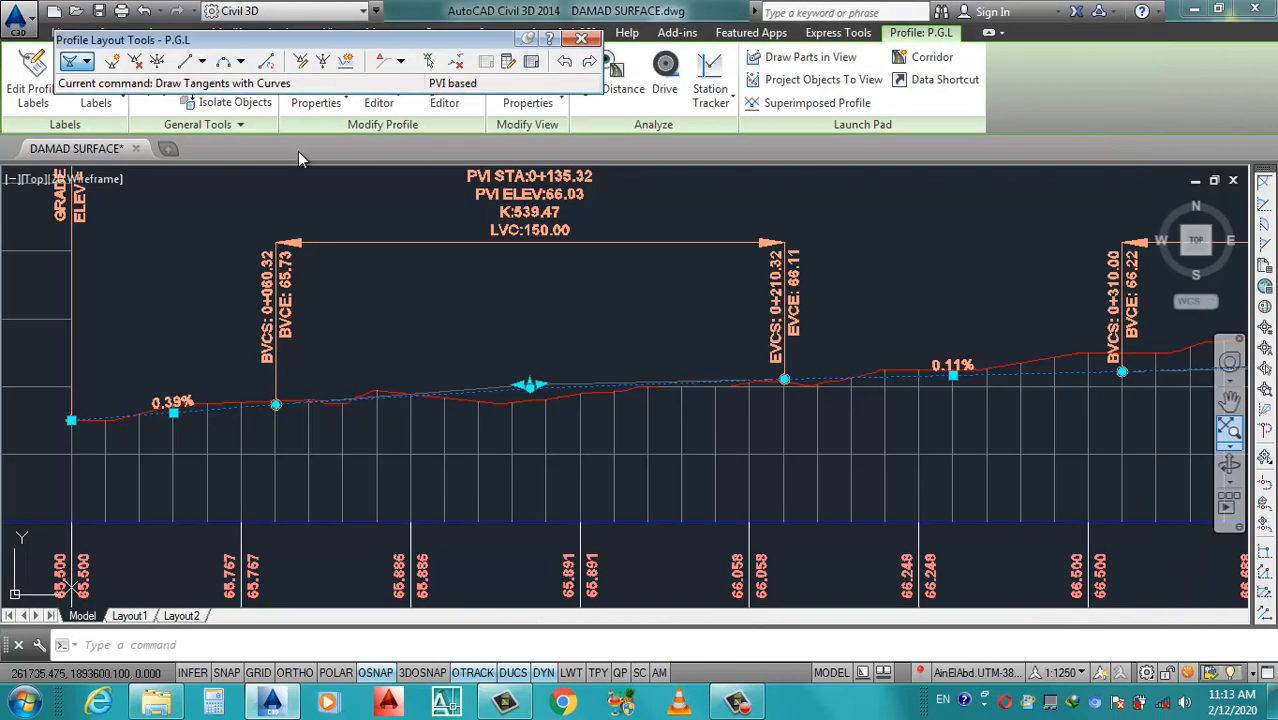
Deselect P.G.L and examine the shortened vertical curves and their labels from the profile's start to its end.
scroll(748, 378, "down", 3)
scroll(748, 378, "down", 3)
key("Escape")
scroll(920, 380, "up", 5)
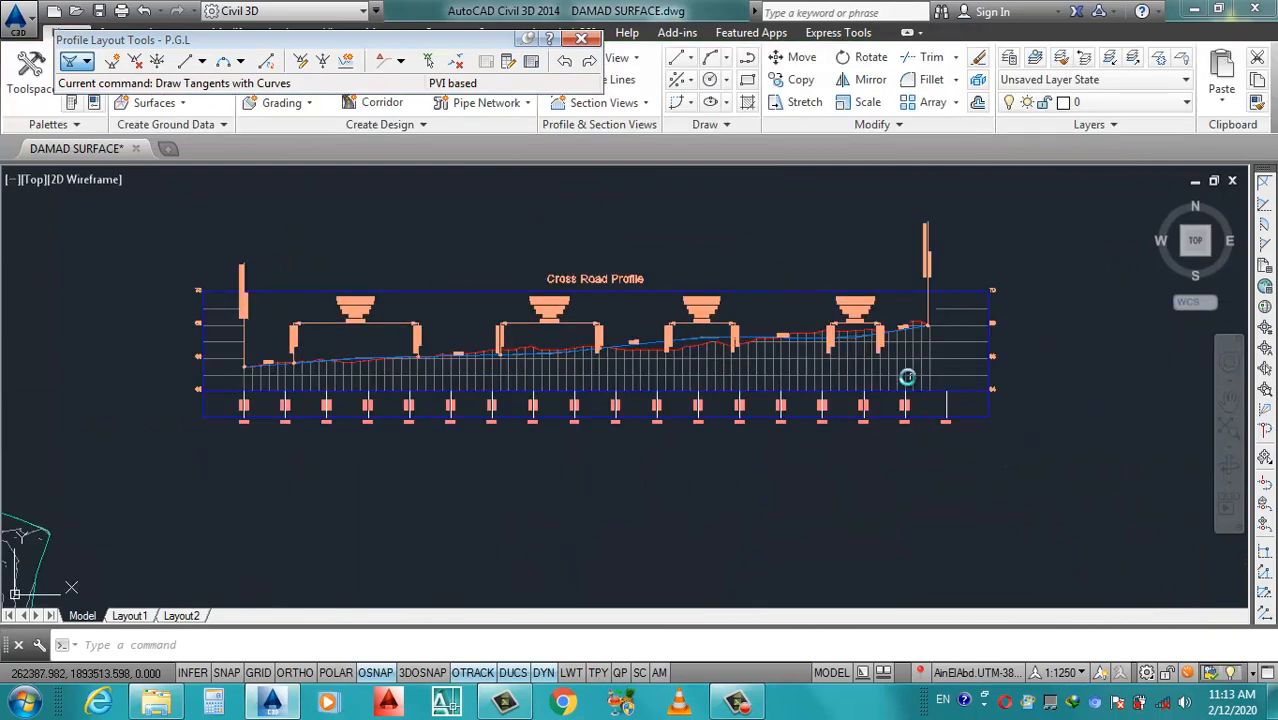
scroll(228, 345, "up", 6)
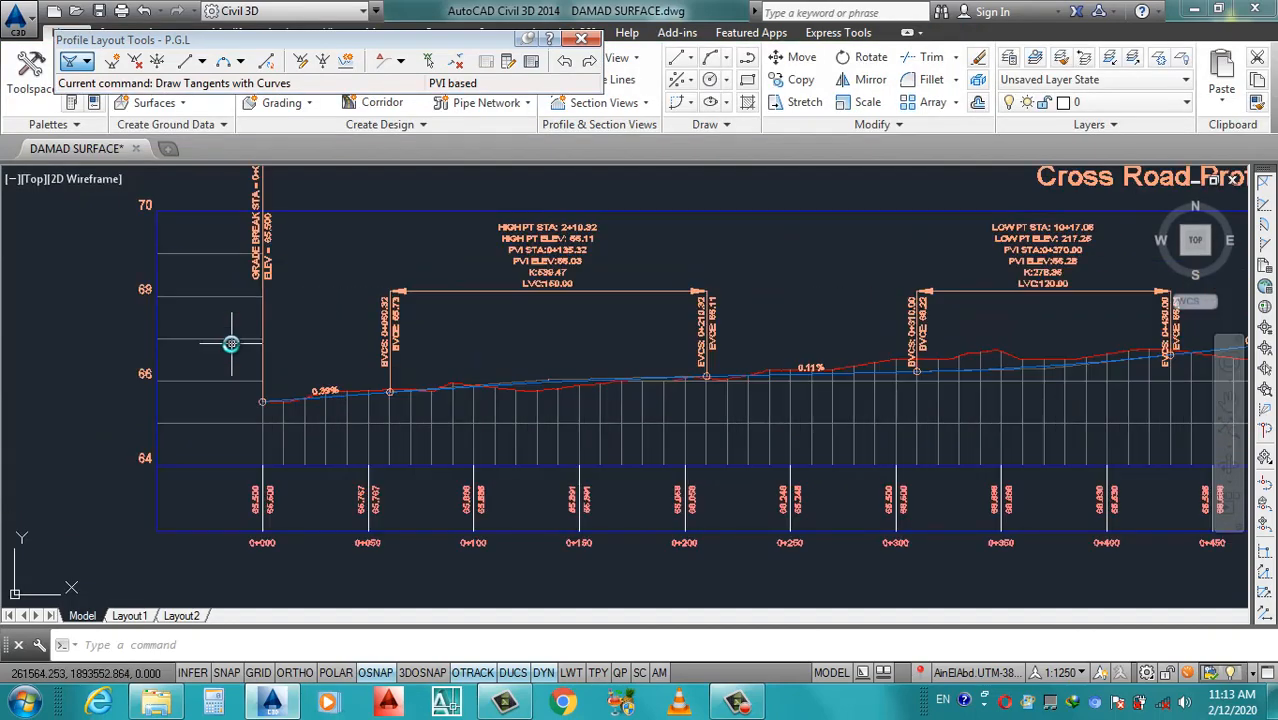
scroll(353, 388, "down", 6)
scroll(982, 325, "up", 6)
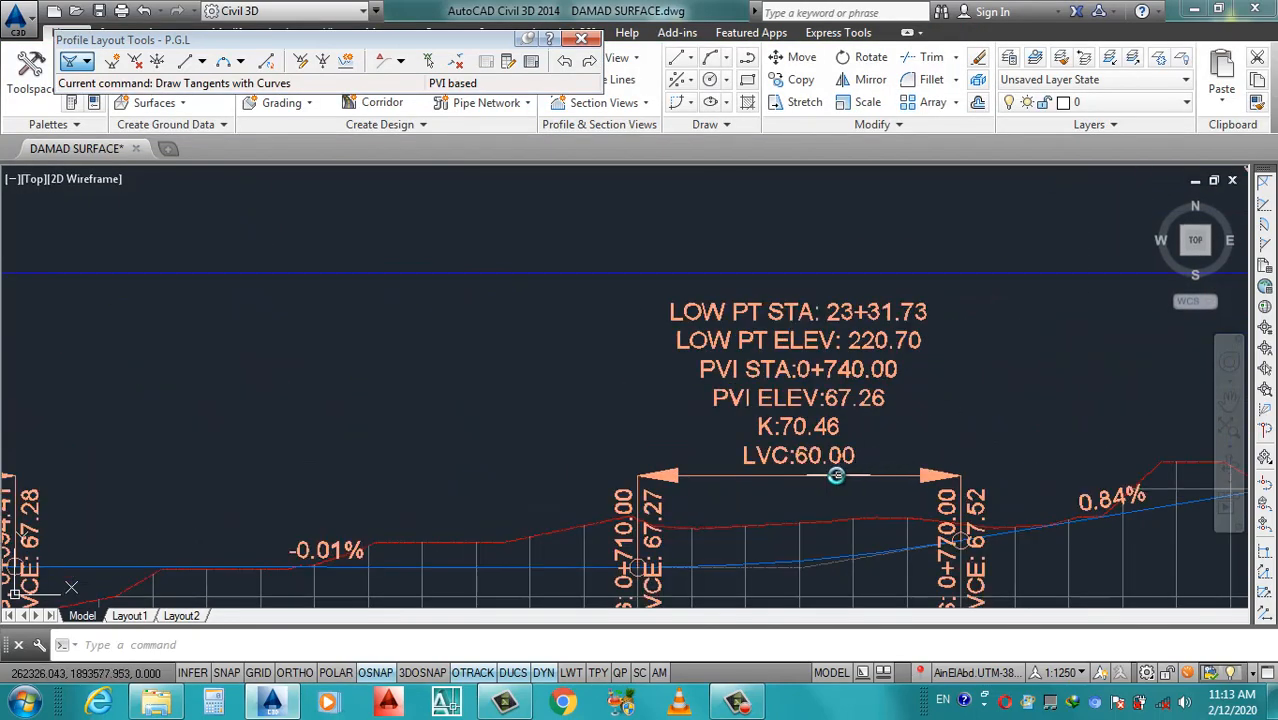
left_click(813, 487)
left_click(800, 478)
scroll(802, 351, "up", 4)
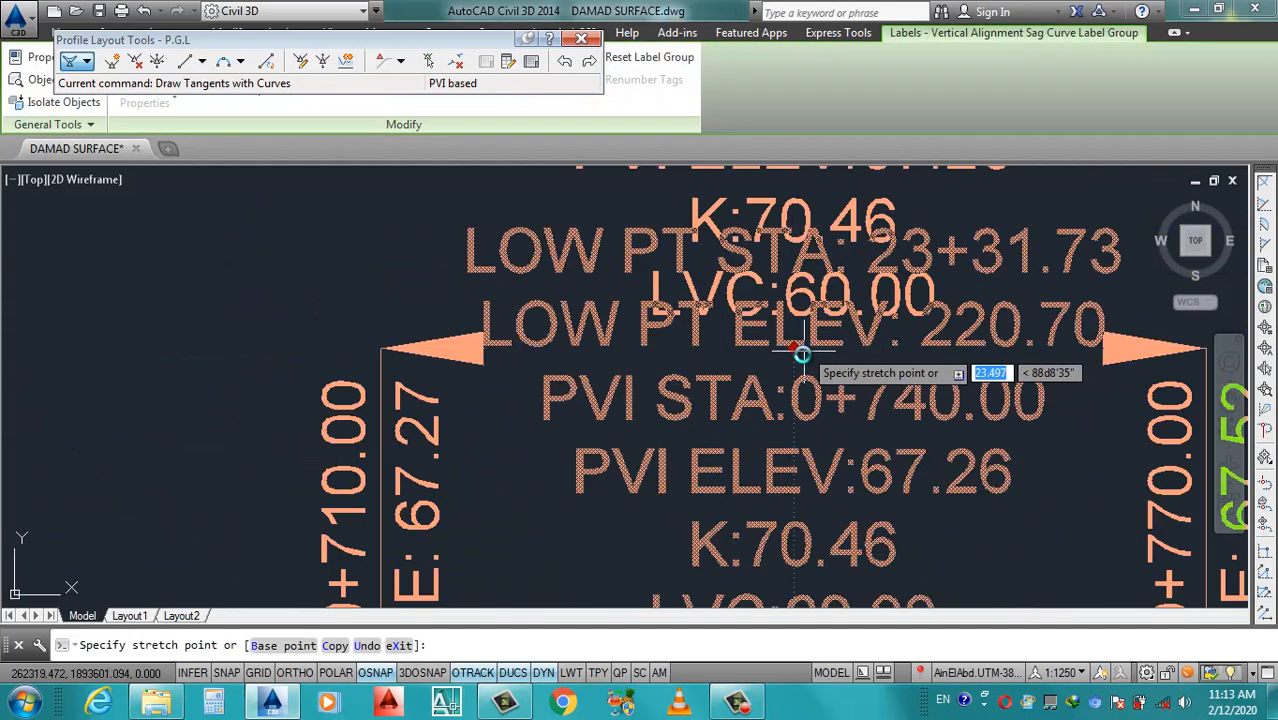
key("Escape")
scroll(770, 371, "down", 6)
scroll(771, 371, "down", 3)
scroll(815, 405, "up", 5)
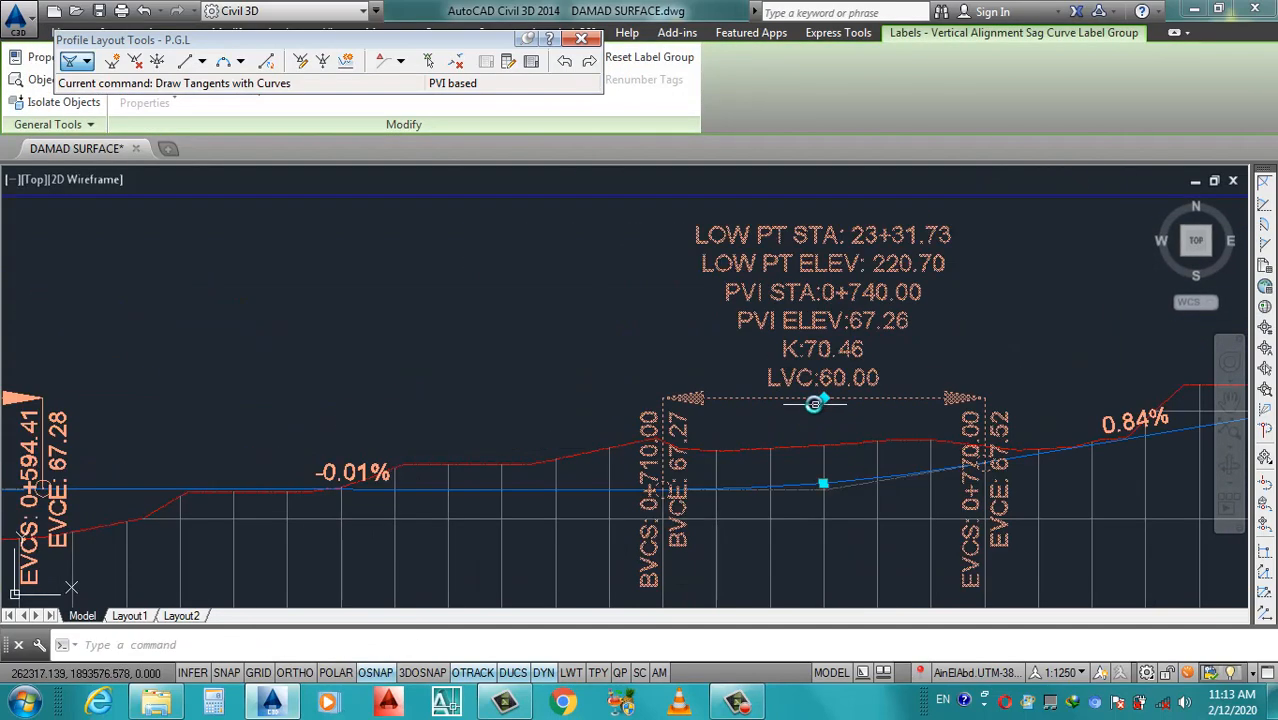
left_click(820, 395)
scroll(830, 268, "up", 6)
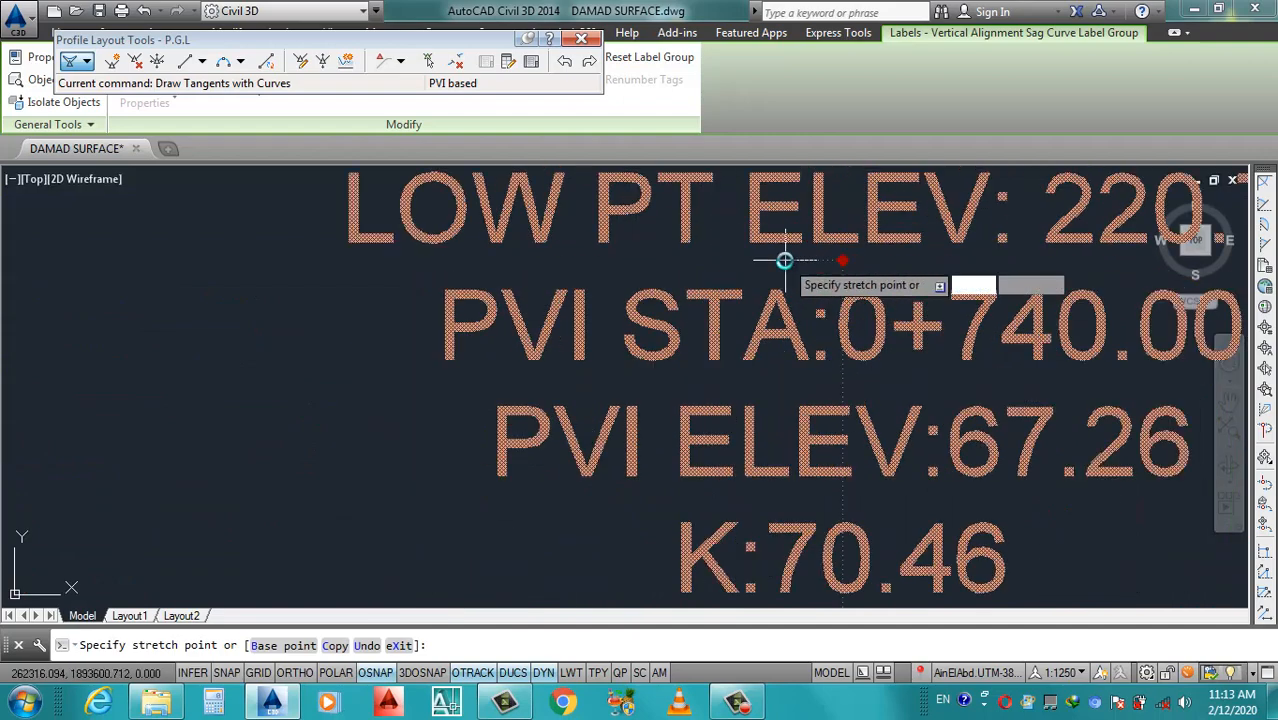
key("Escape")
scroll(860, 360, "down", 6)
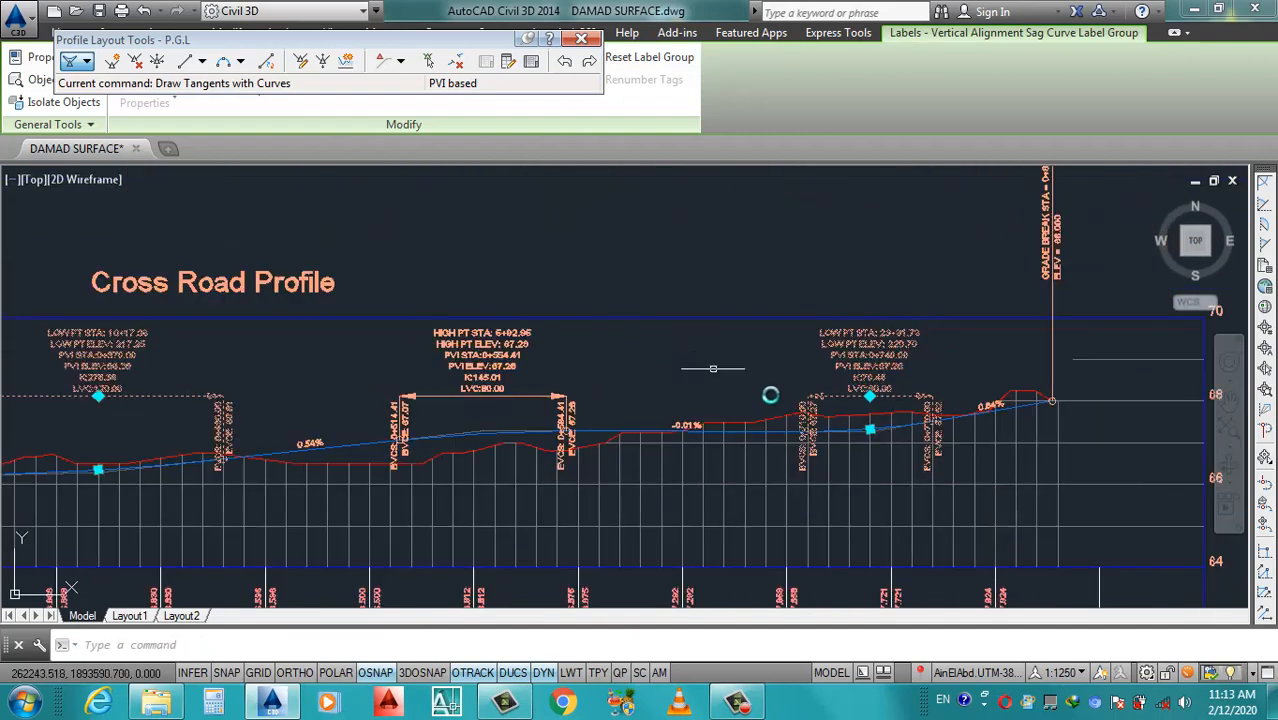
scroll(855, 403, "down", 4)
scroll(456, 400, "up", 6)
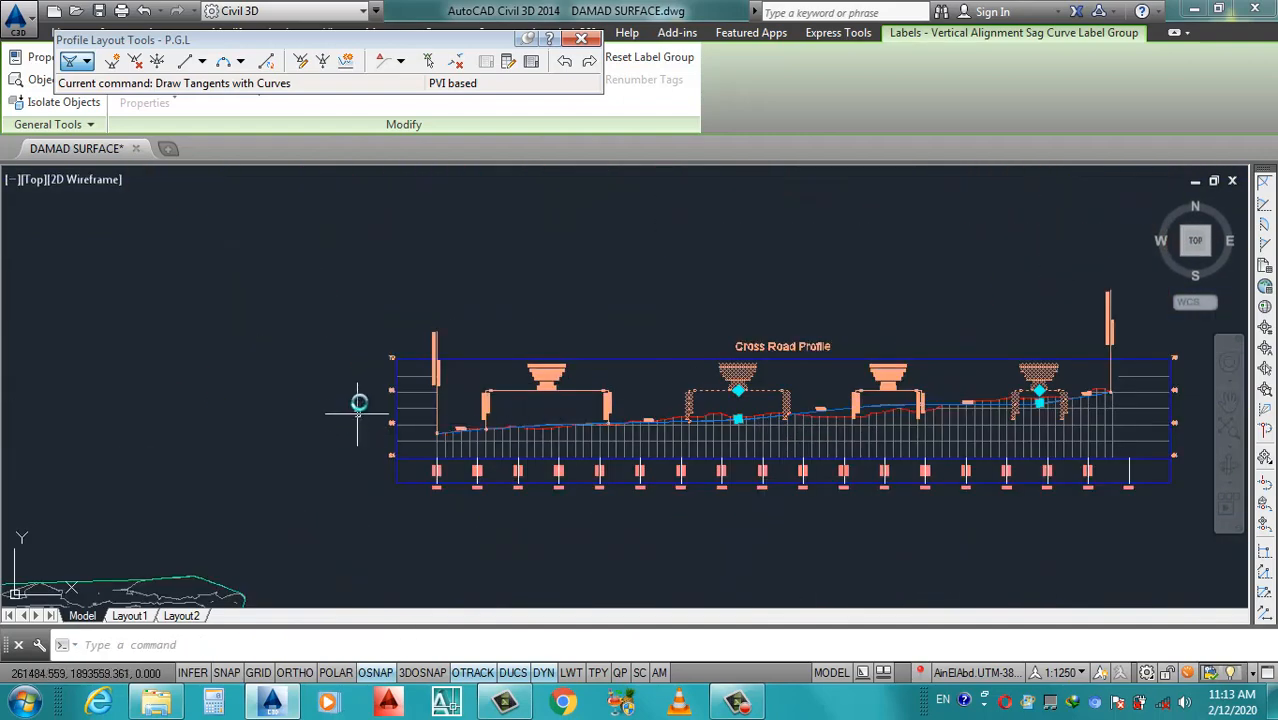
scroll(458, 297, "down", 3)
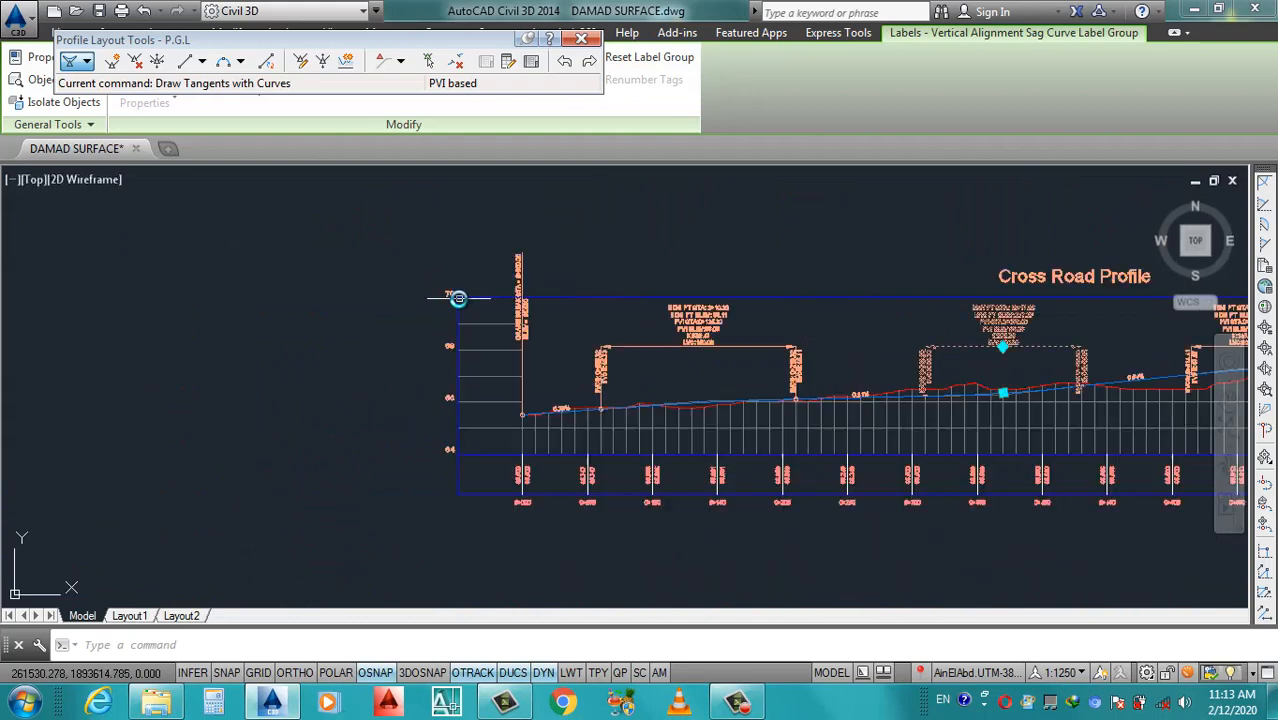
Set the Cross Road profile view to a user specified height with a maximum elevation of 74 m and apply it.
scroll(450, 365, "up", 2)
left_click(445, 359)
right_click(458, 362)
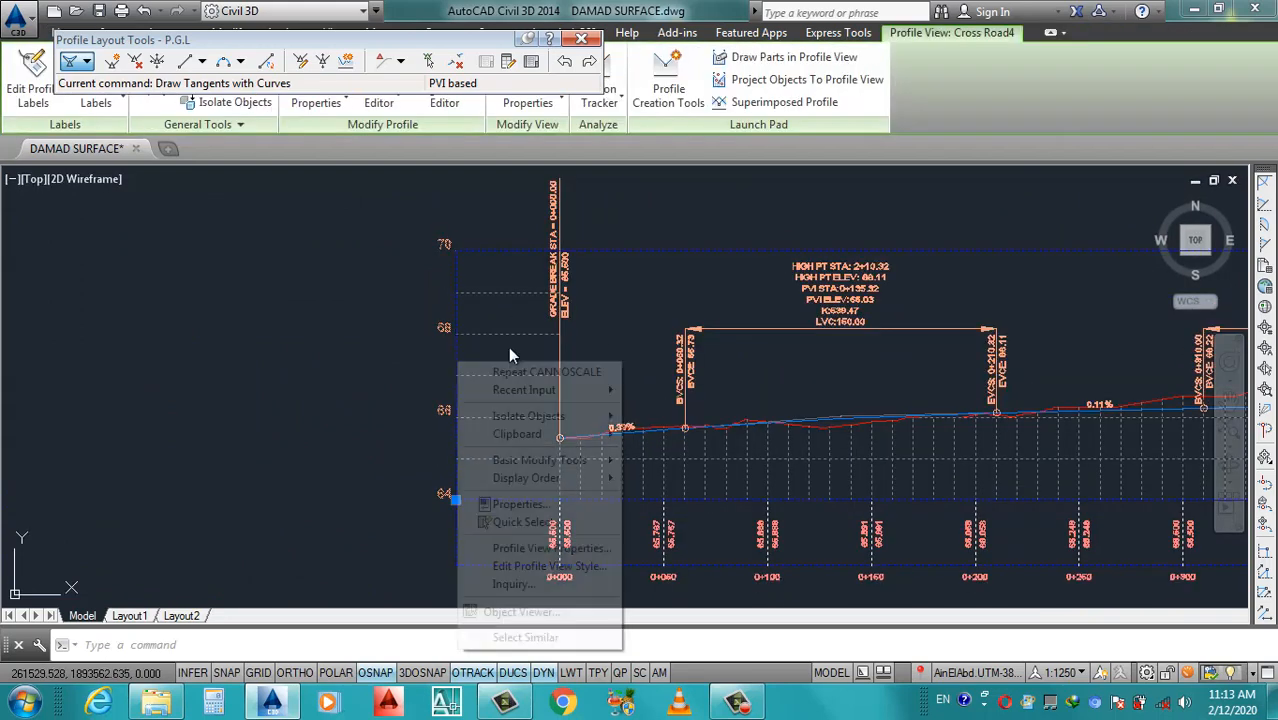
left_click(557, 550)
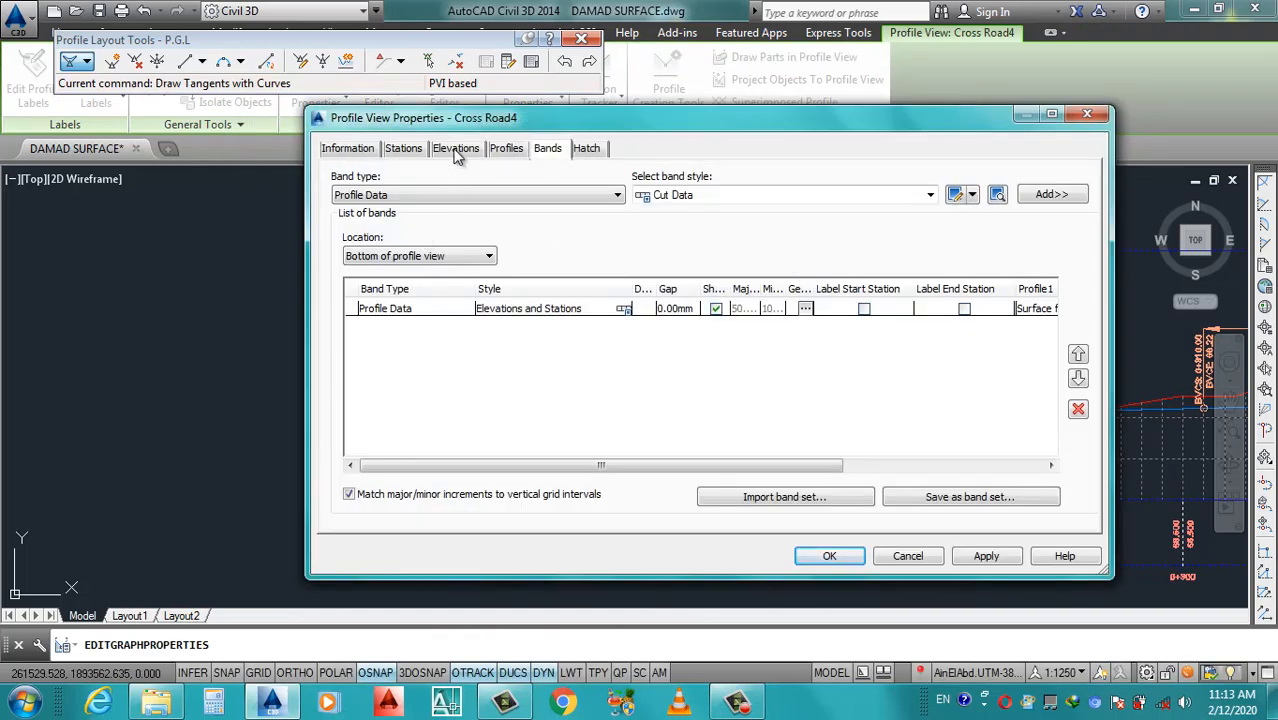
left_click(455, 150)
left_click(352, 260)
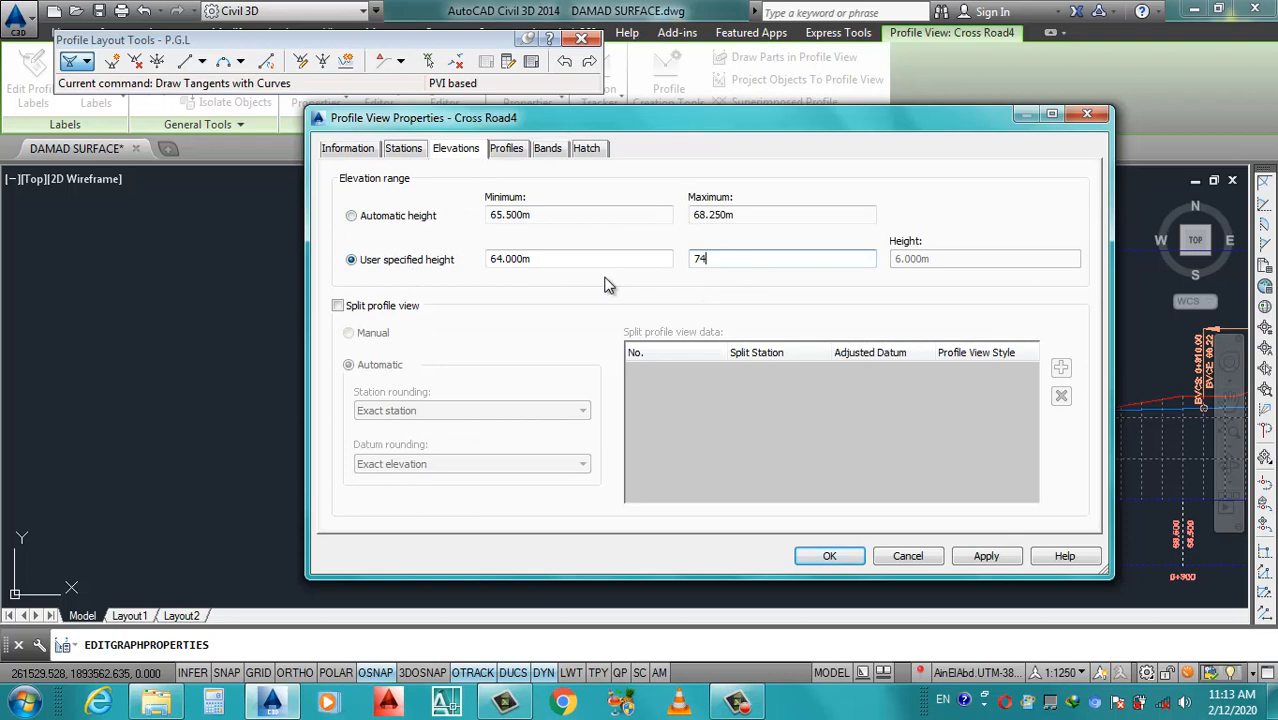
left_click(548, 148)
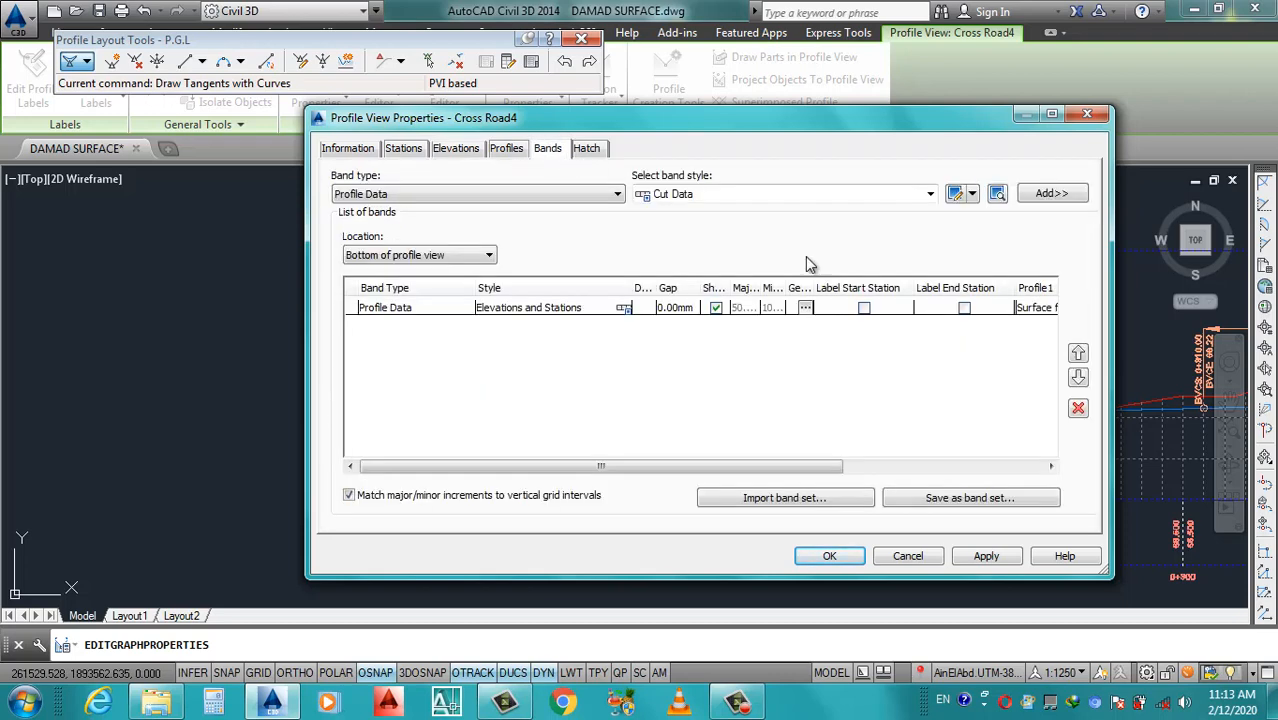
left_click(985, 556)
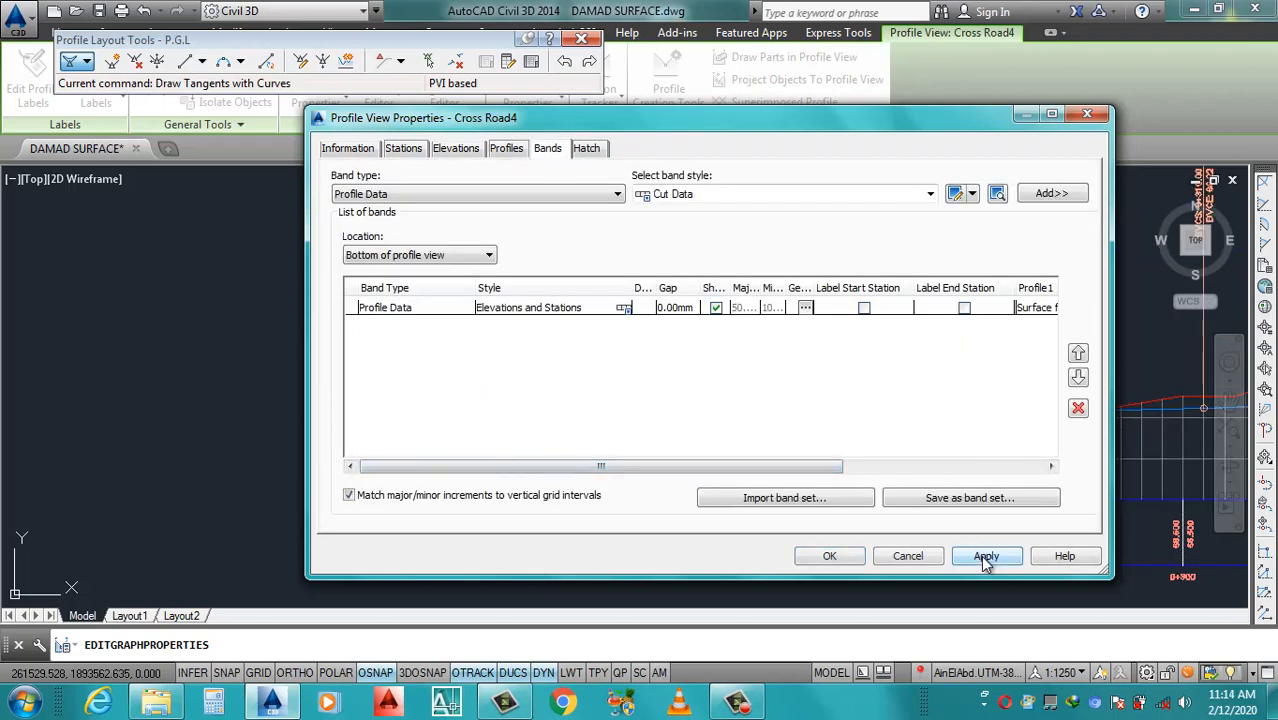
left_click(828, 555)
Set the drawing's annotation scale to 1:2000.
scroll(663, 423, "down", 4)
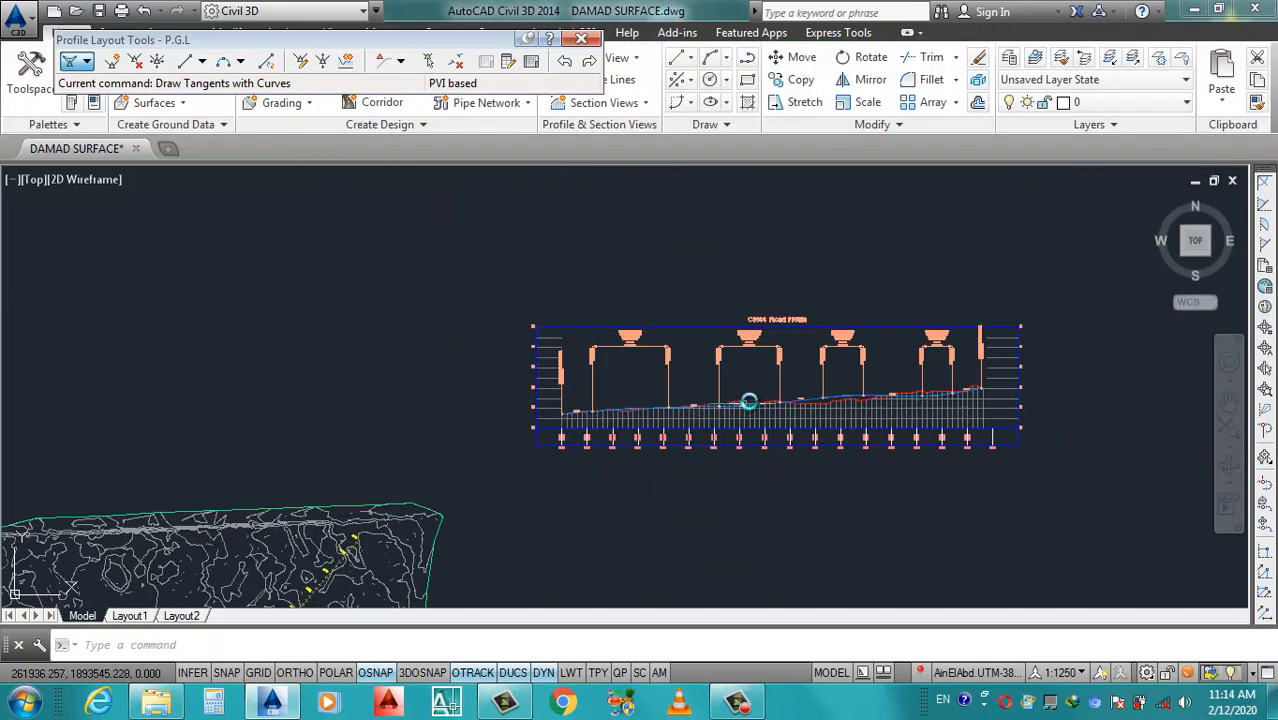
scroll(841, 374, "up", 2)
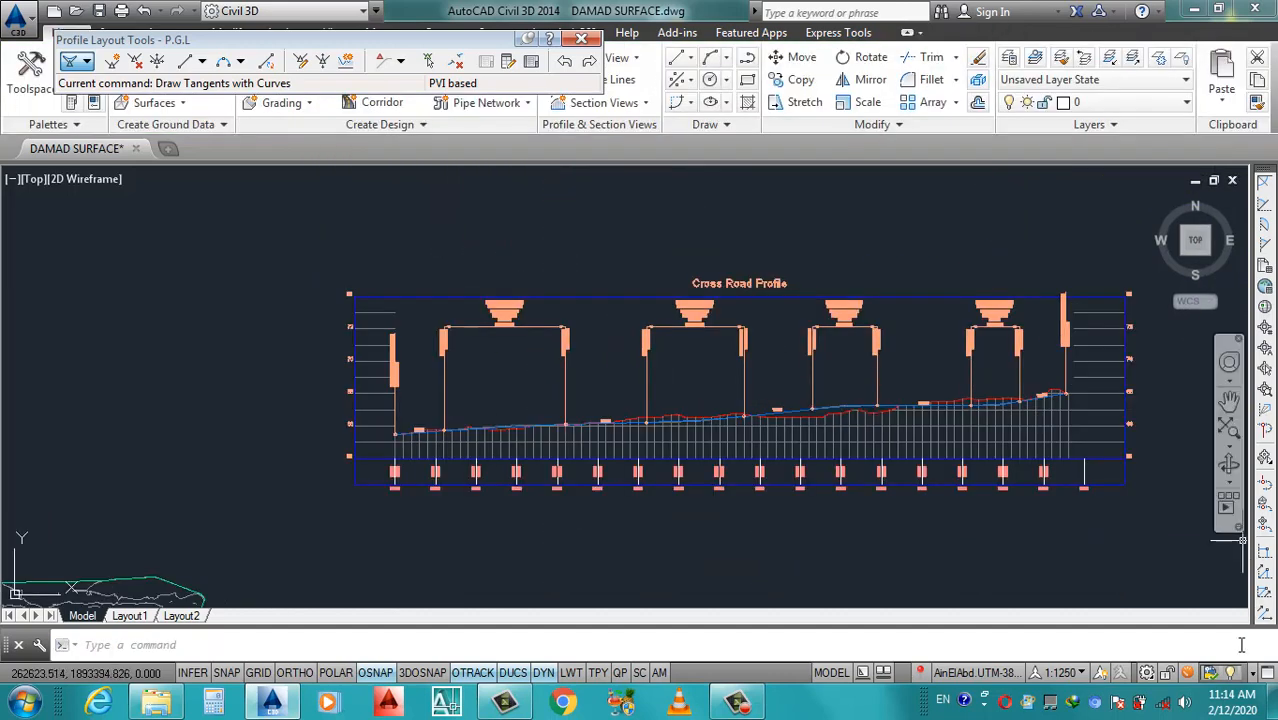
left_click(1065, 672)
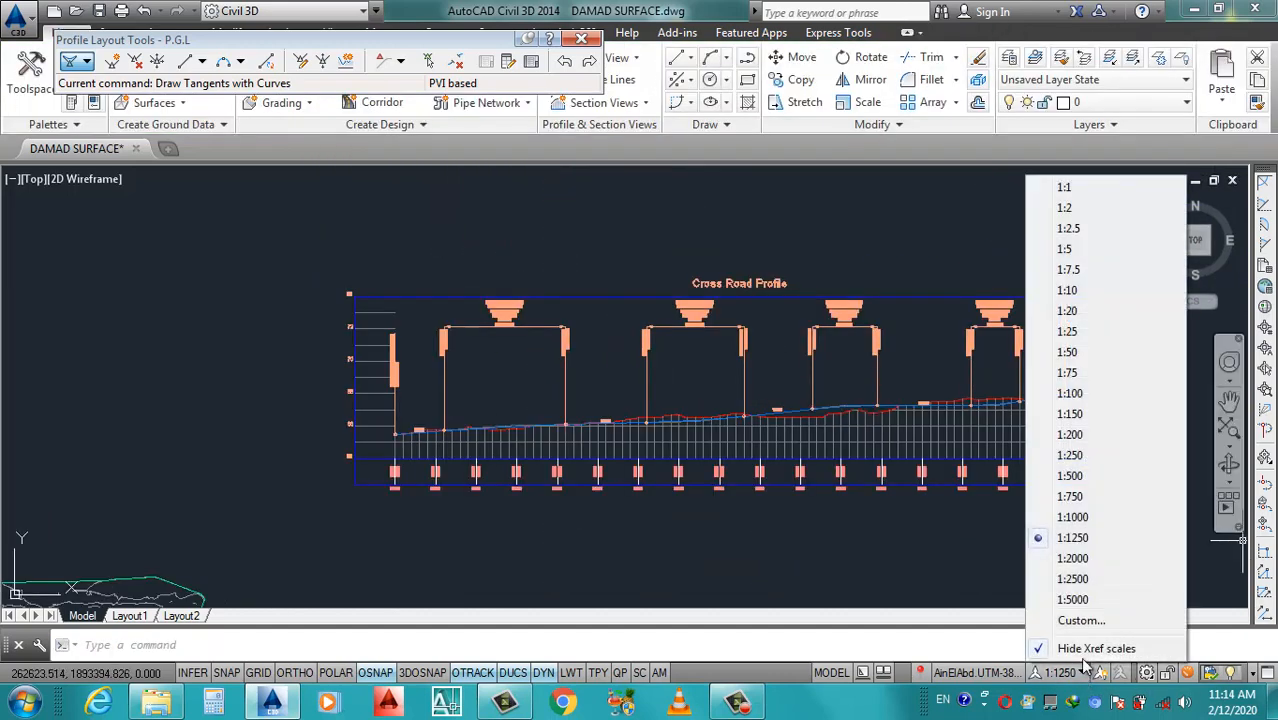
left_click(1078, 558)
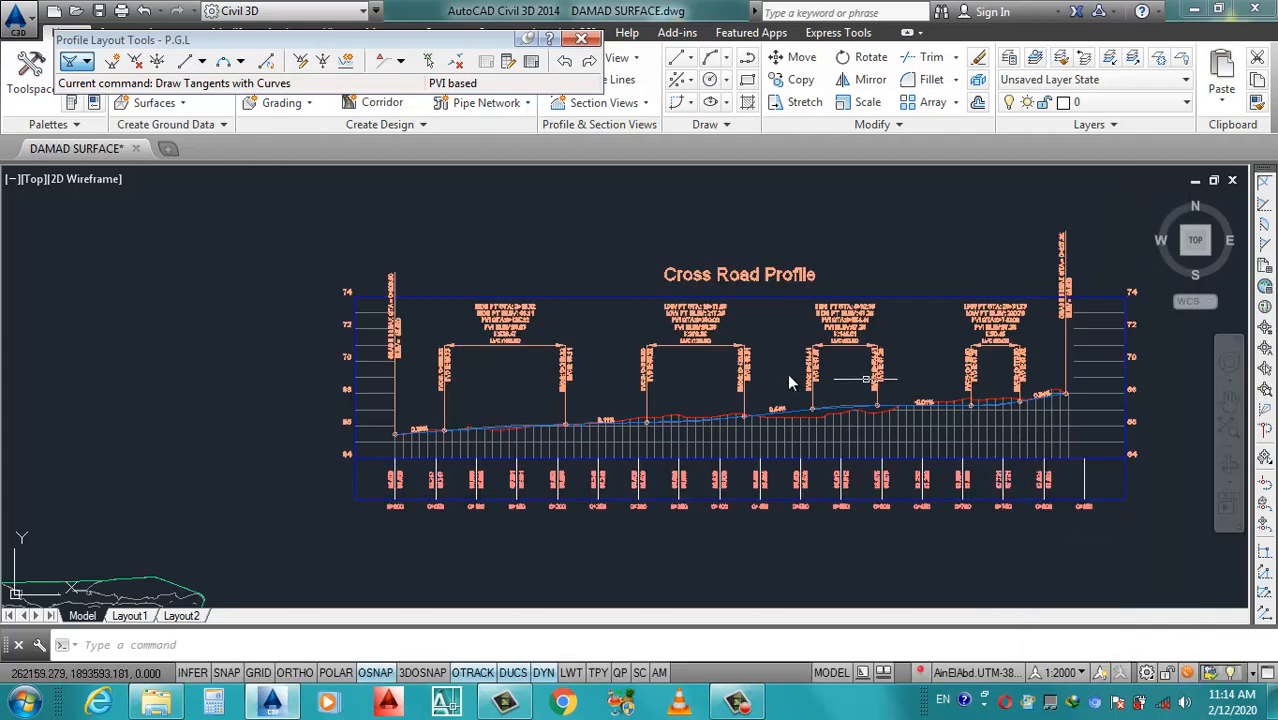
Examine the rescaled labels and compare the ground and P.G.L lines with the paired elevations in the profile data band.
scroll(456, 359, "up", 2)
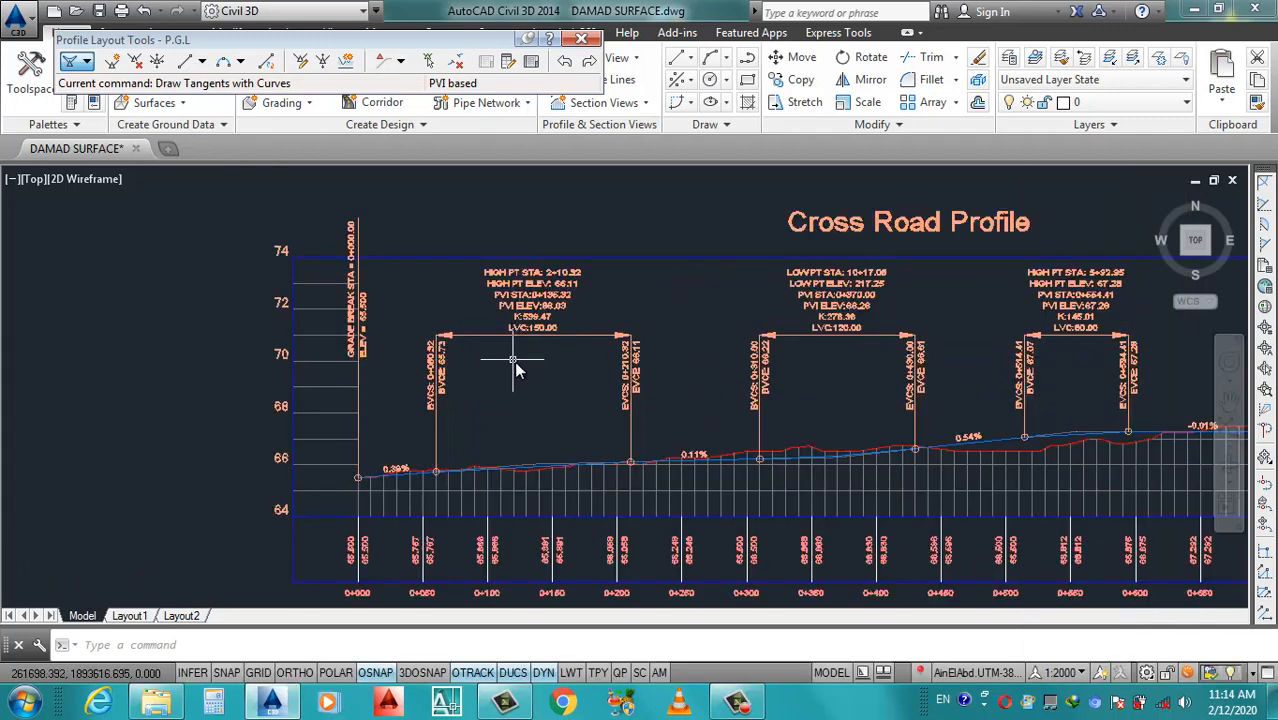
scroll(513, 369, "down", 3)
scroll(793, 371, "up", 3)
scroll(606, 422, "down", 2)
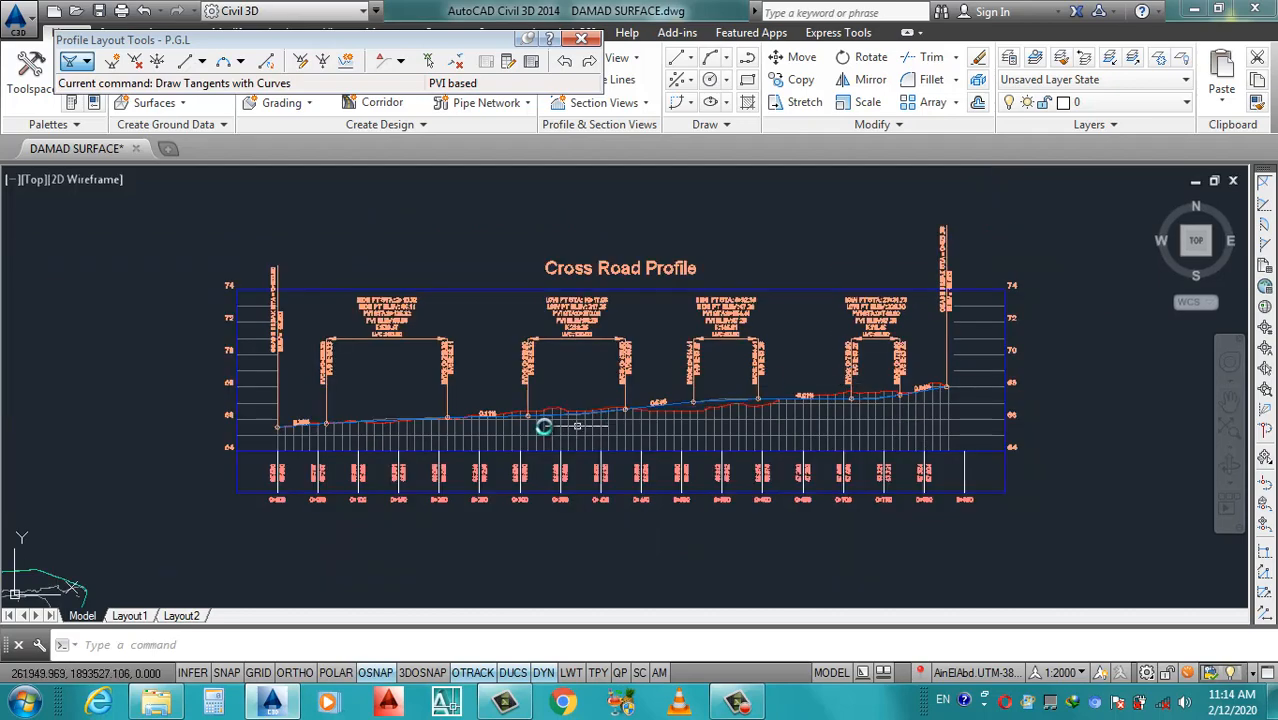
scroll(251, 478, "up", 3)
scroll(407, 413, "down", 3)
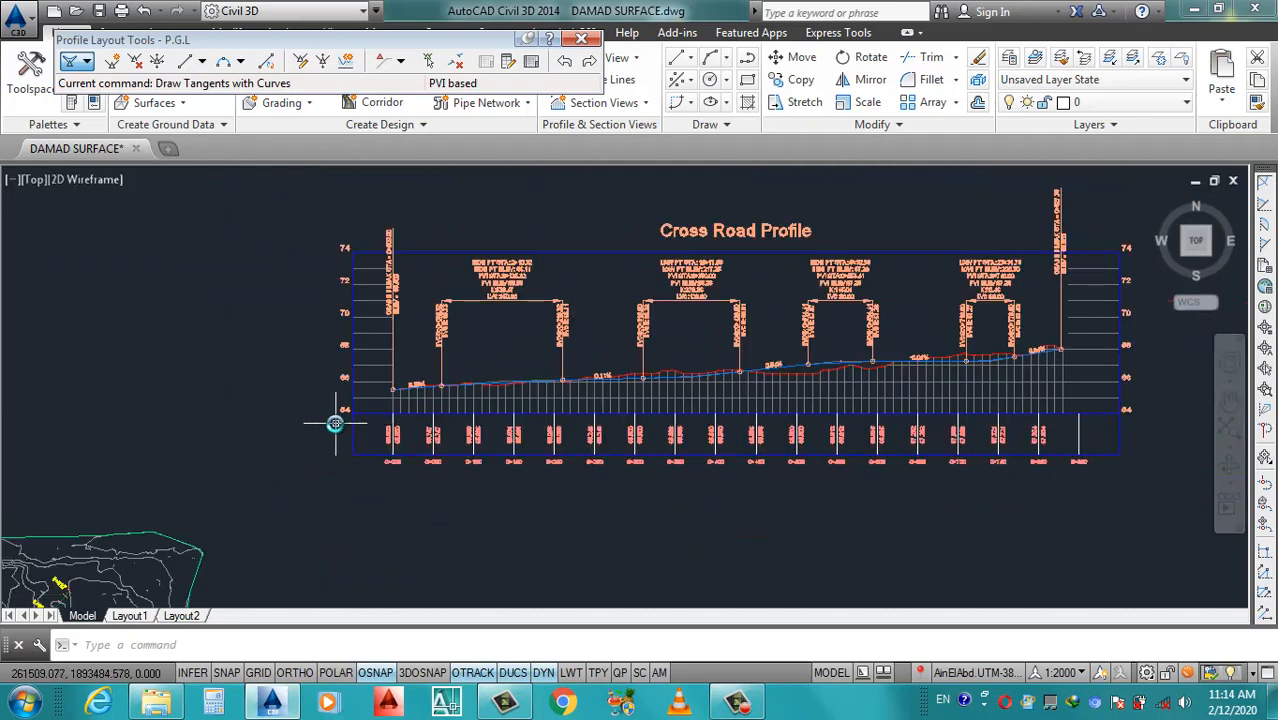
scroll(335, 423, "up", 3)
scroll(428, 434, "down", 3)
scroll(476, 422, "up", 3)
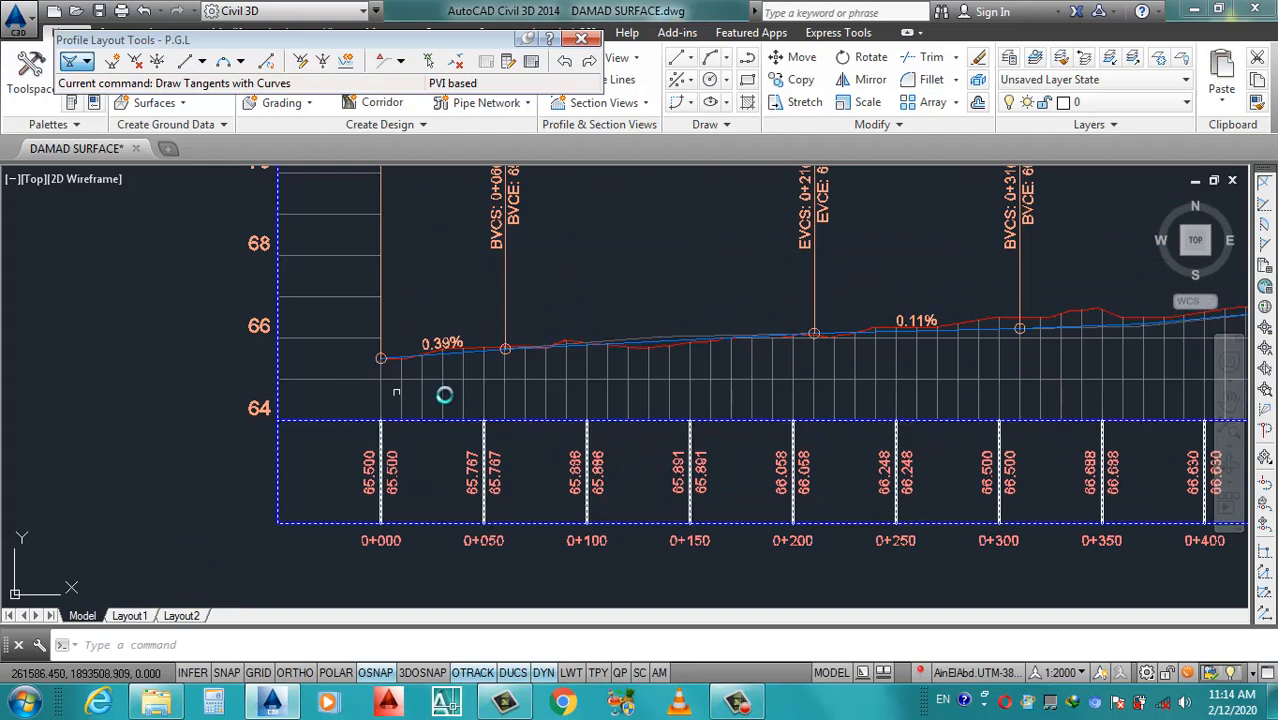
scroll(655, 352, "up", 3)
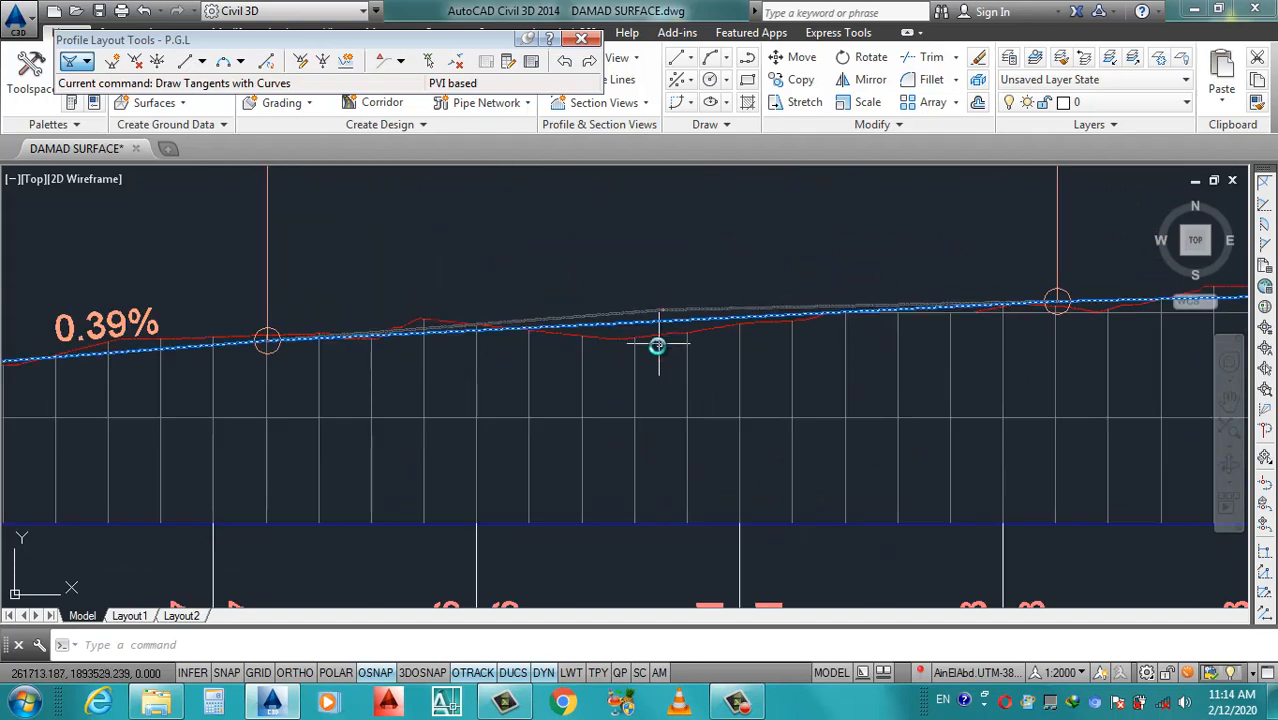
scroll(662, 340, "down", 3)
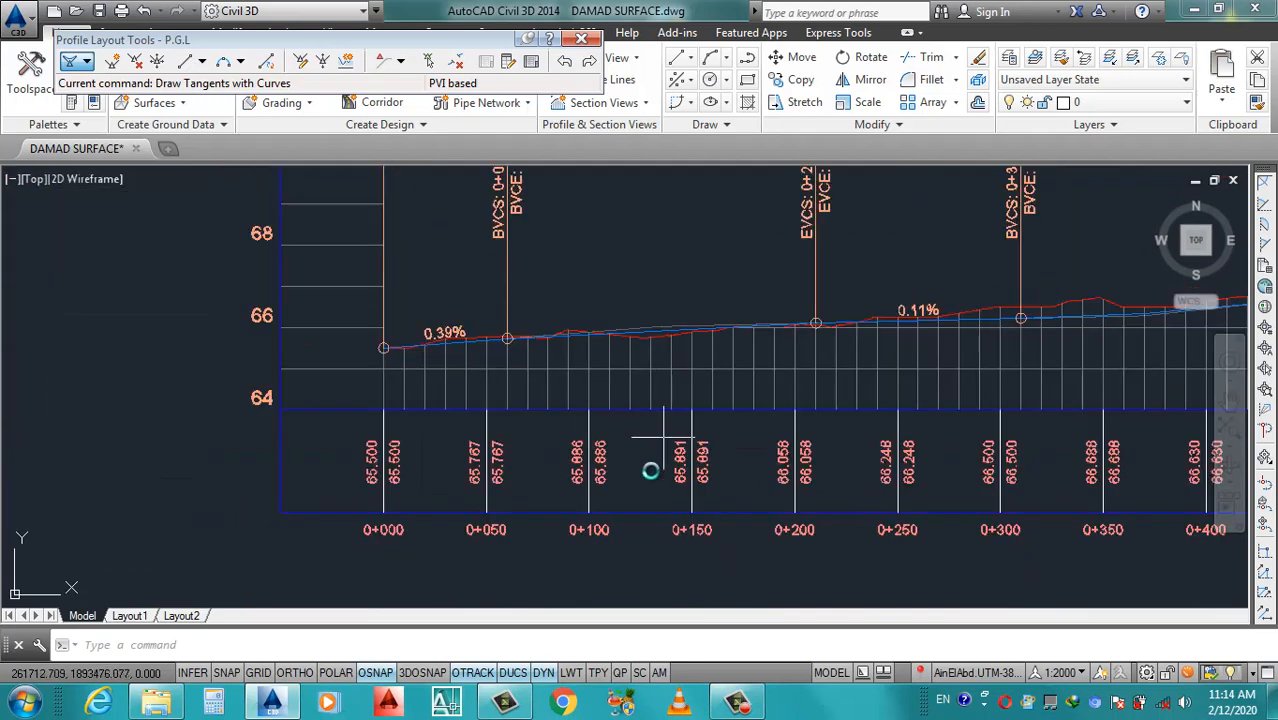
scroll(621, 493, "up", 4)
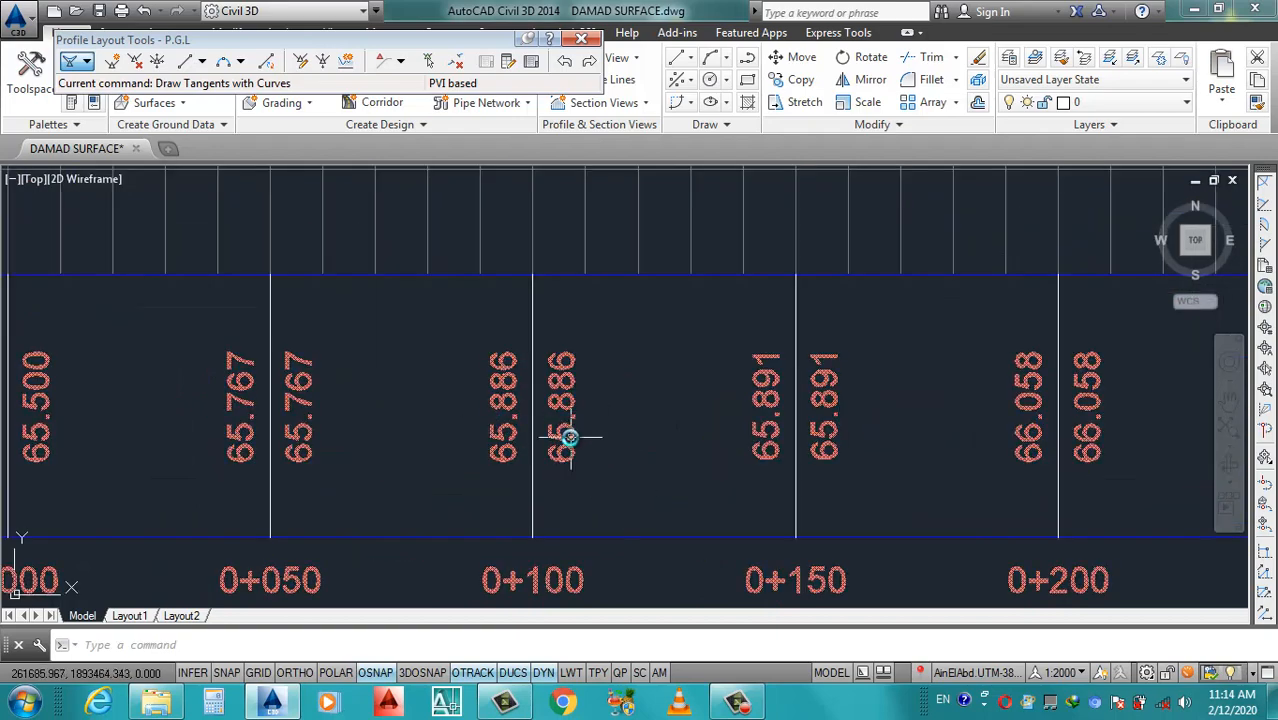
scroll(615, 436, "down", 4)
scroll(687, 354, "up", 3)
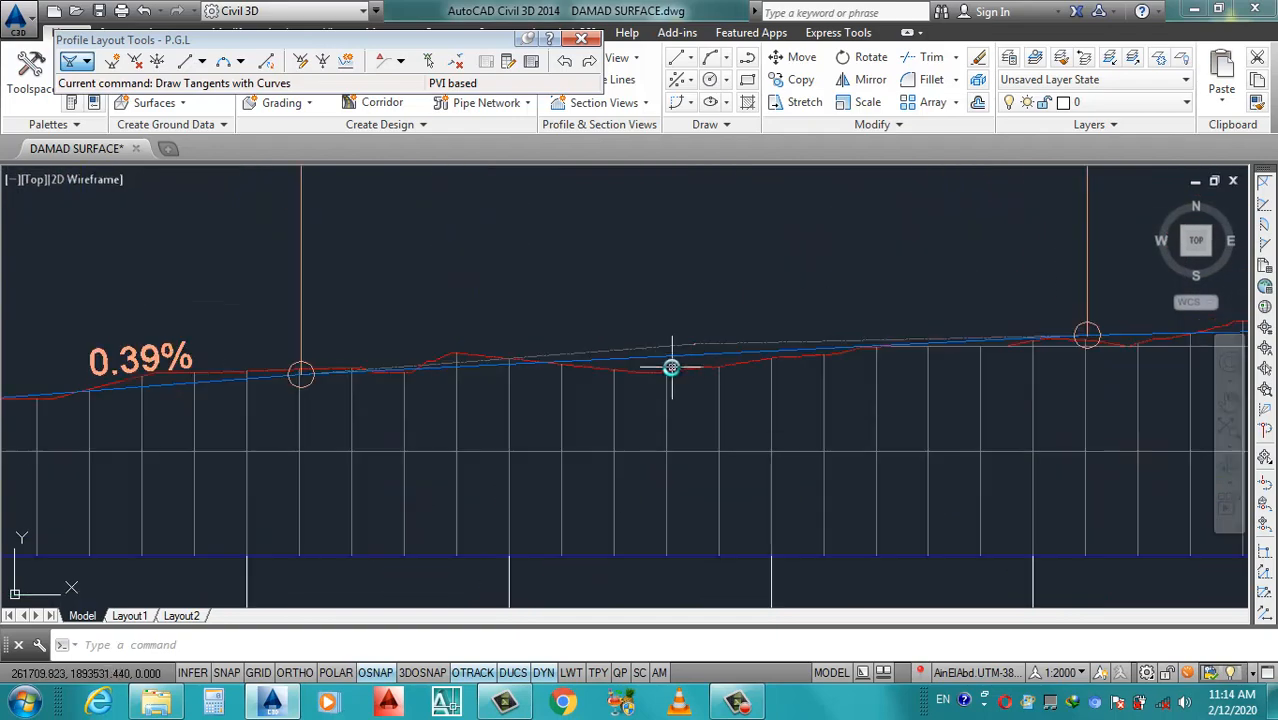
scroll(705, 440, "down", 3)
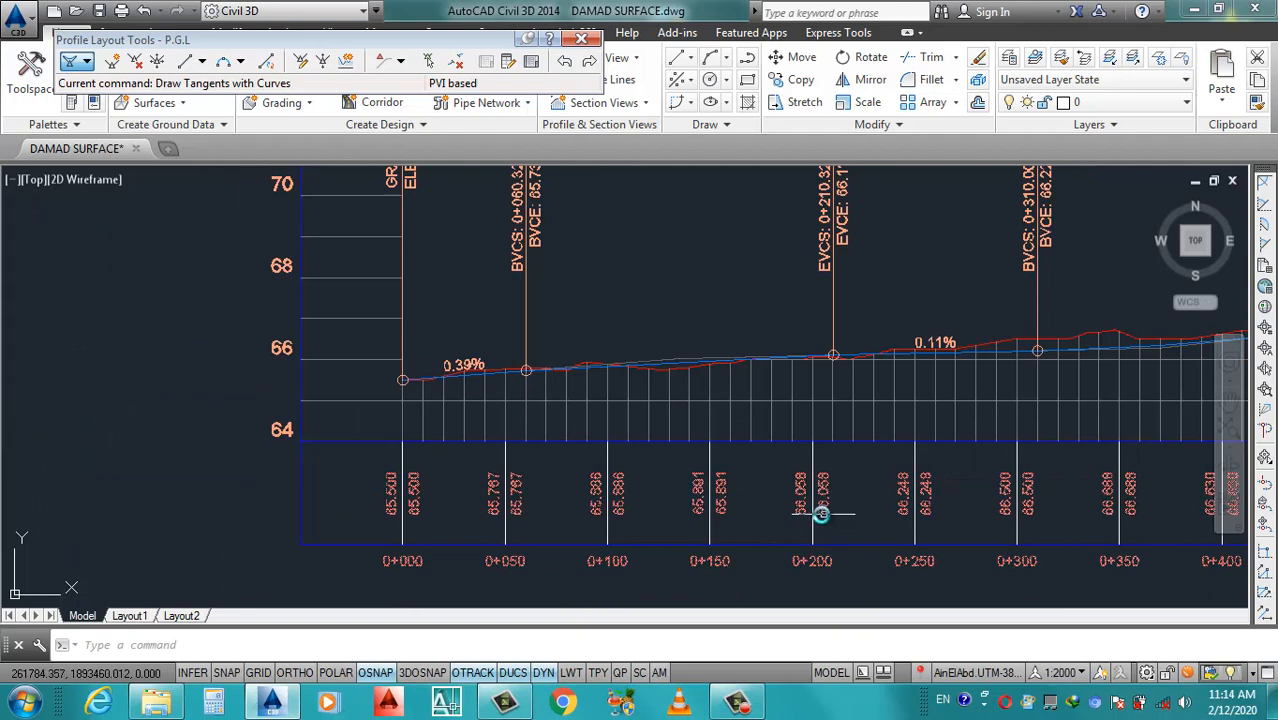
scroll(703, 403, "up", 2)
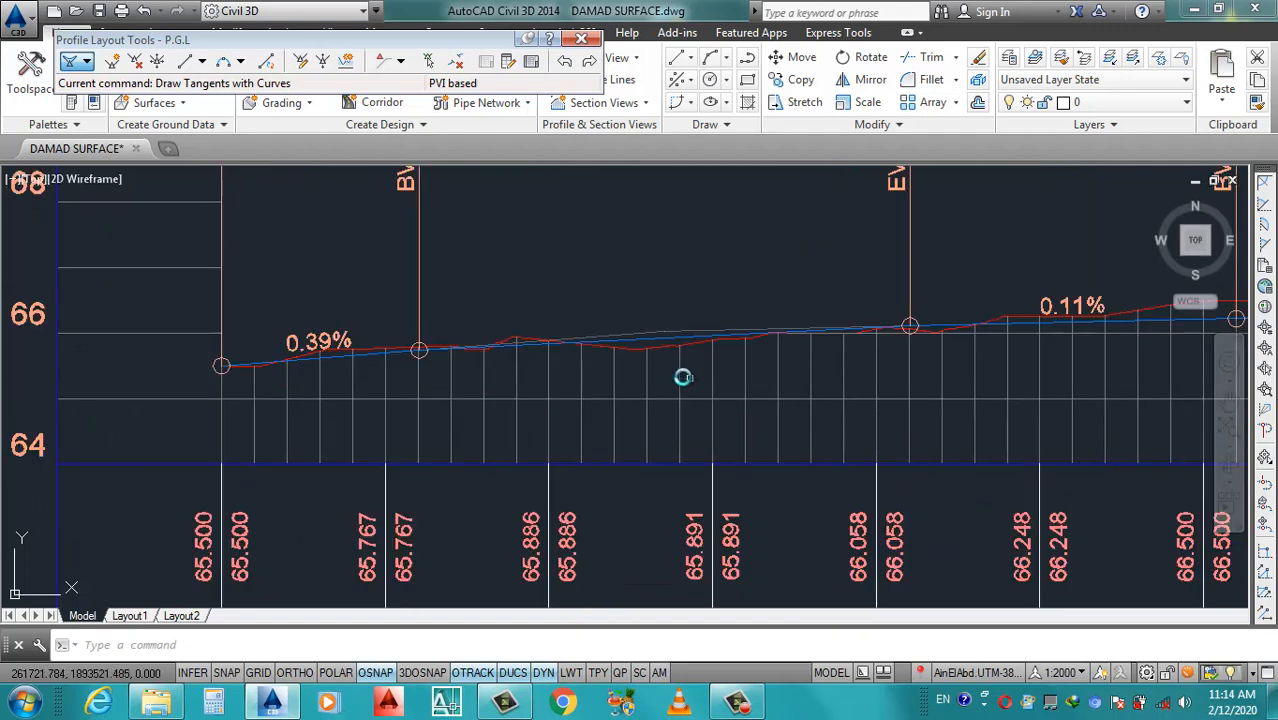
Assign P.G.L as Profile2 of the Elevations and Stations band in the profile view properties and apply the change.
left_click(679, 374)
right_click(679, 374)
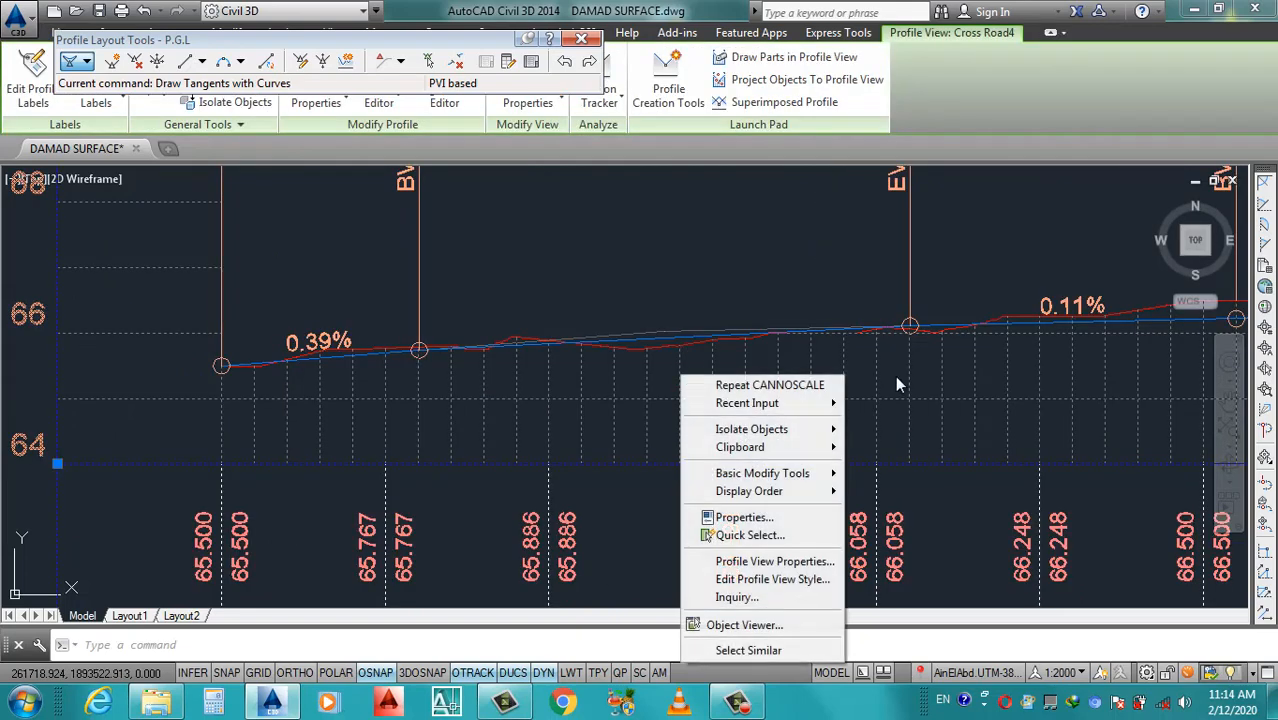
left_click(790, 563)
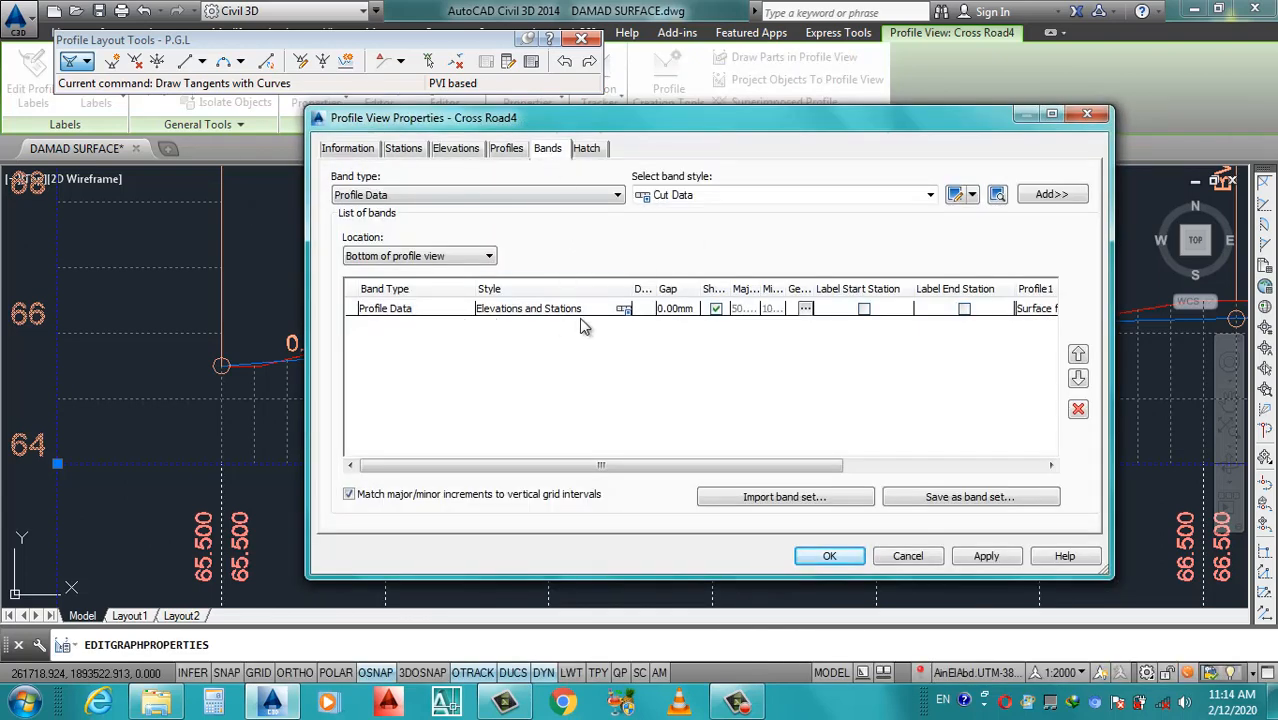
left_click_drag(642, 466, 905, 452)
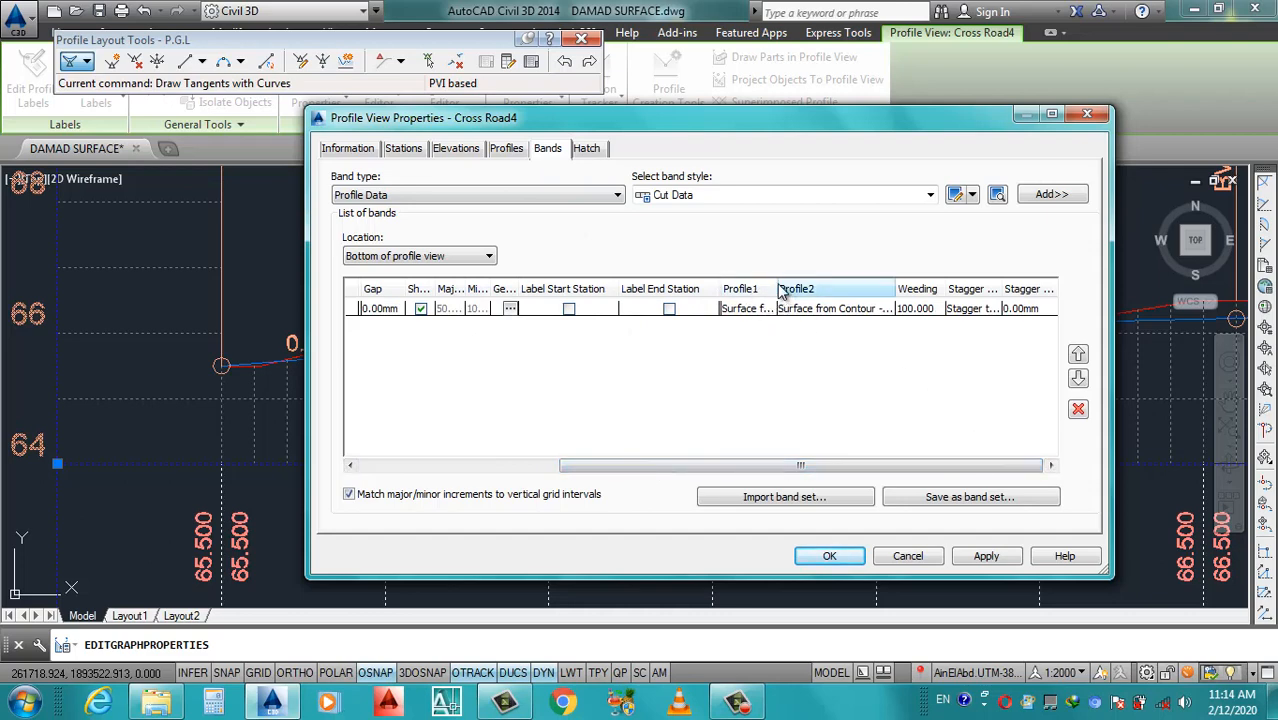
left_click_drag(779, 290, 812, 290)
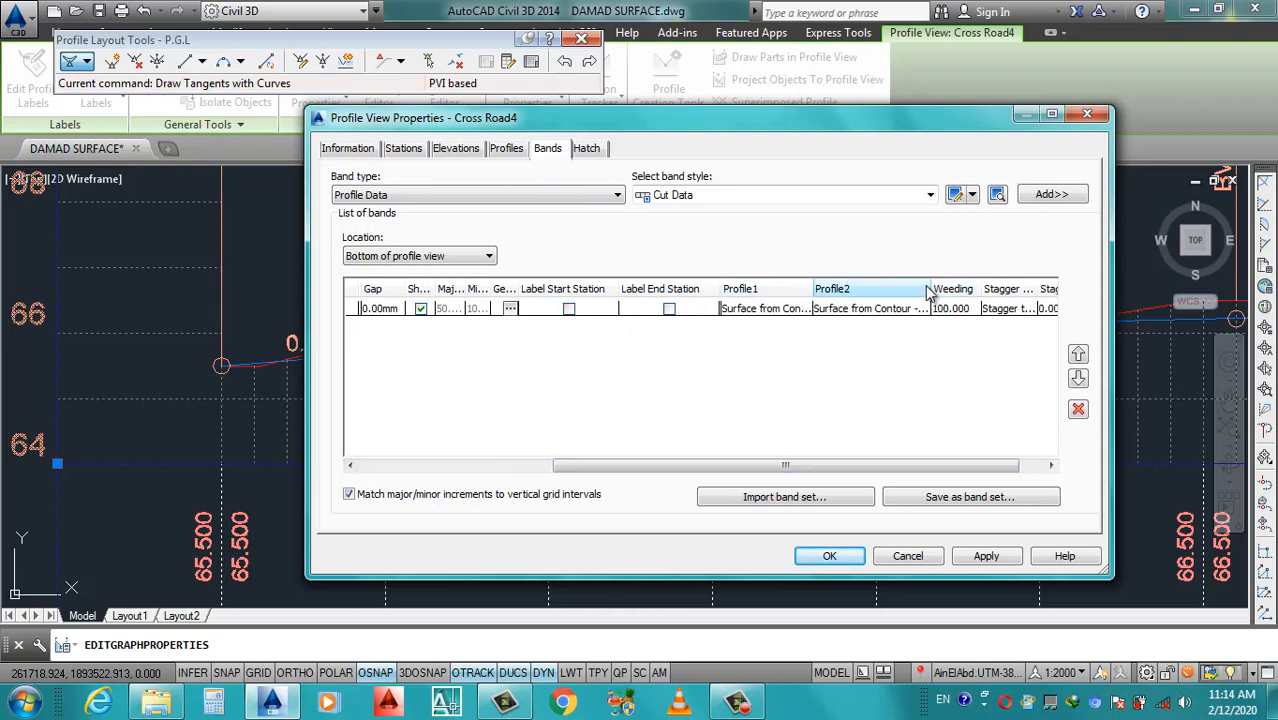
left_click(862, 309)
left_click(862, 310)
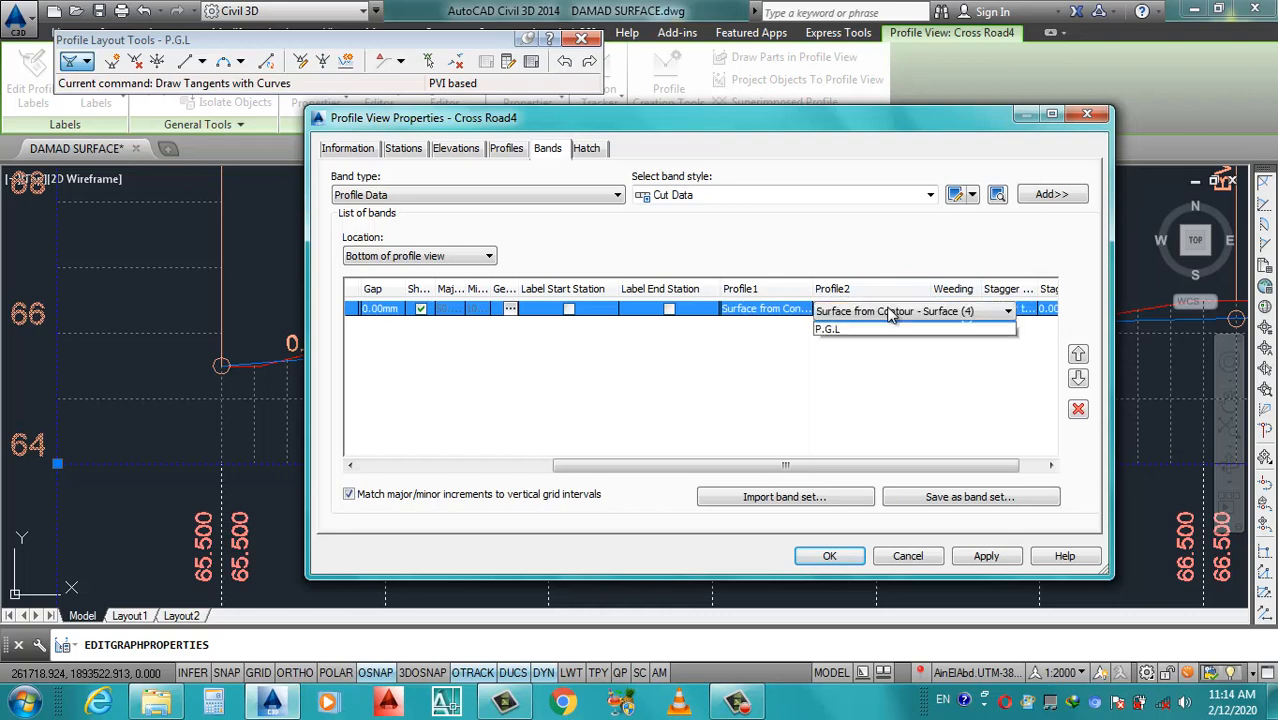
left_click(836, 342)
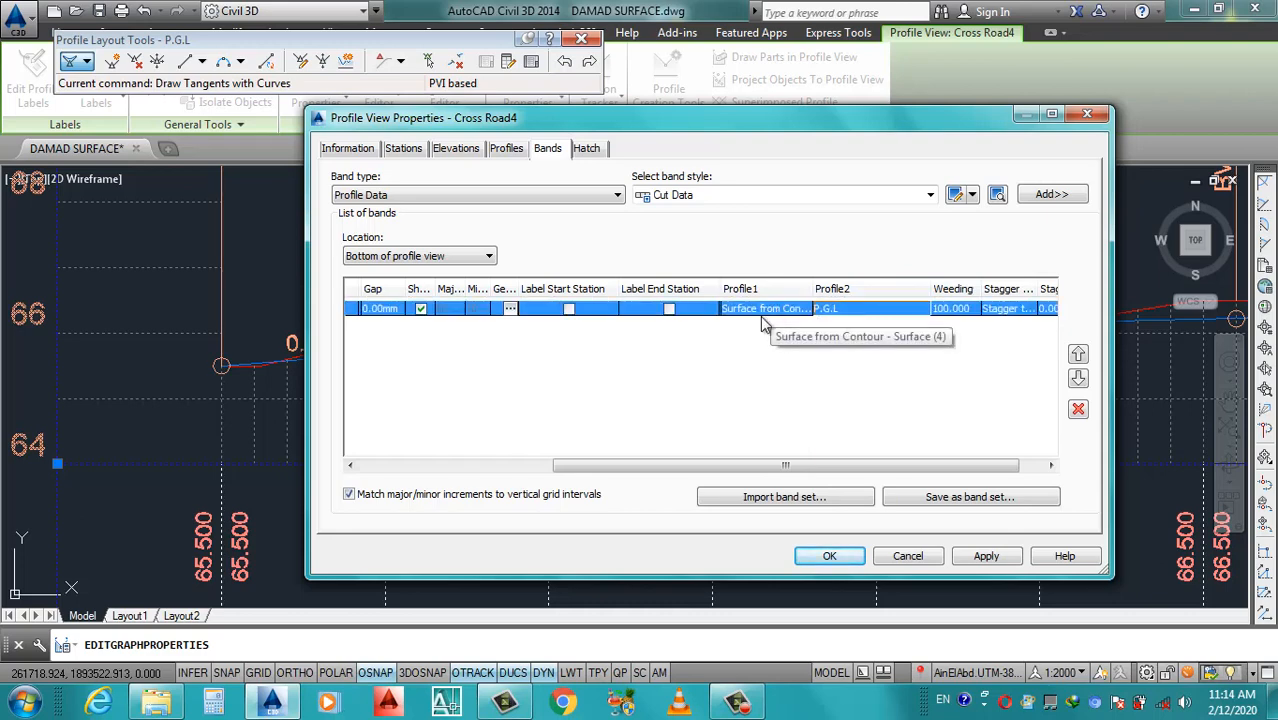
left_click(985, 557)
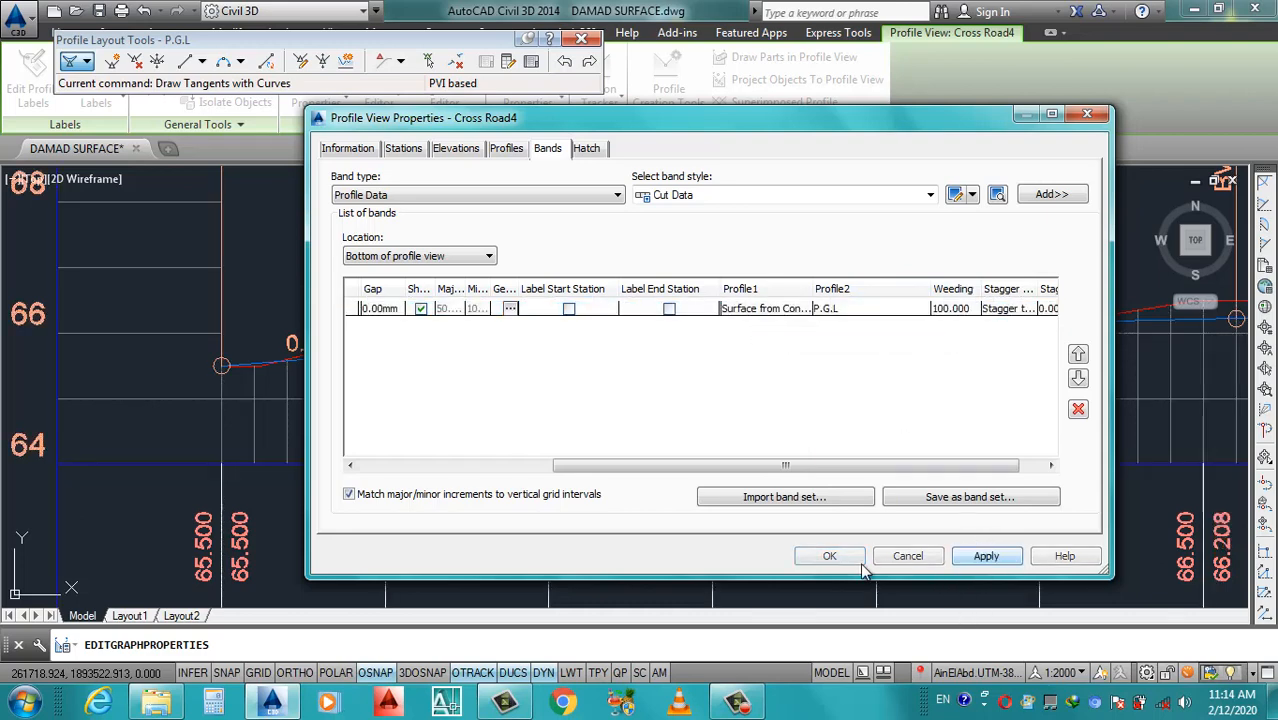
left_click(808, 558)
Rename the existing ground surface profile to N.G.L in its properties, and deselect it.
scroll(805, 471, "down", 5)
scroll(727, 442, "up", 7)
scroll(926, 436, "up", 3)
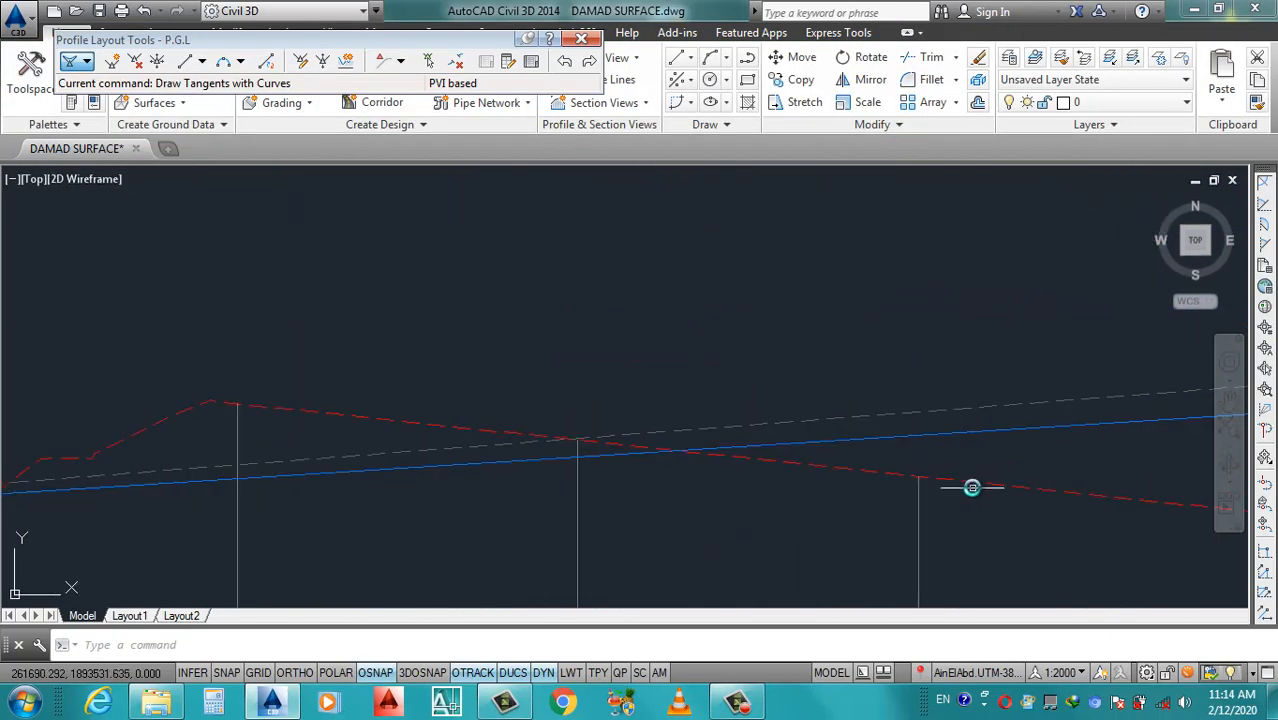
left_click(959, 495)
type("M")
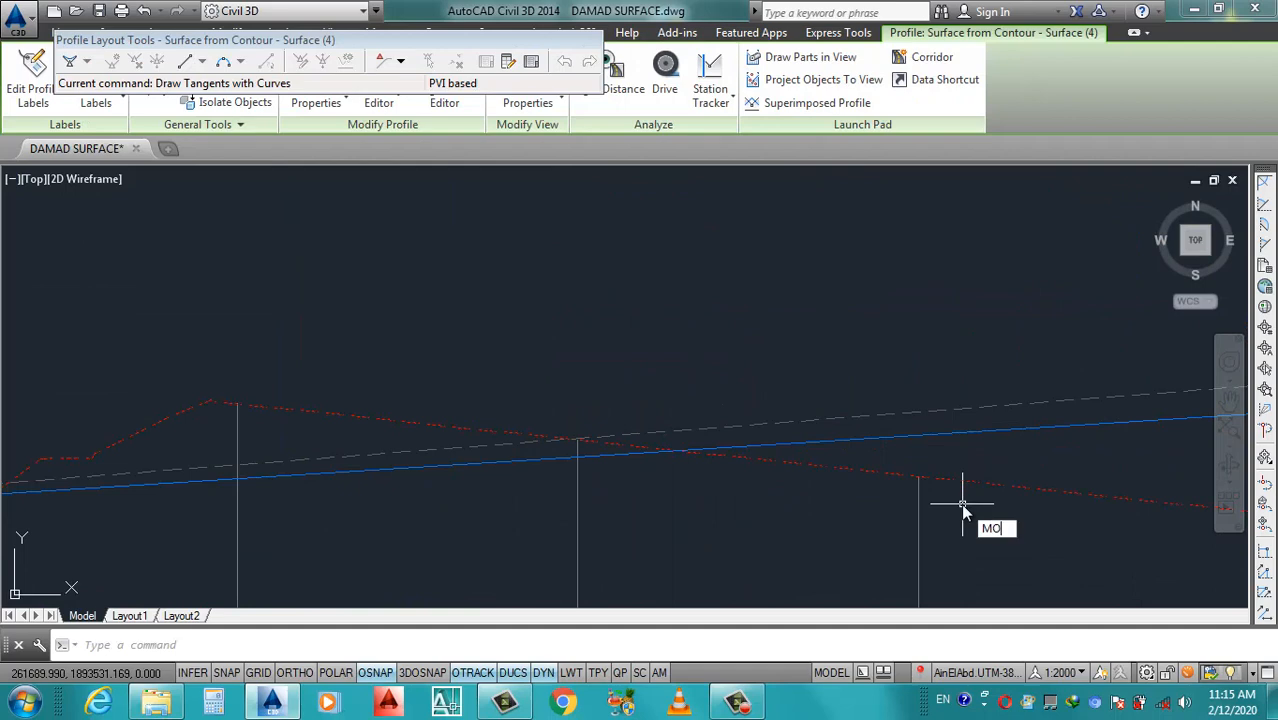
type("O")
key("Return")
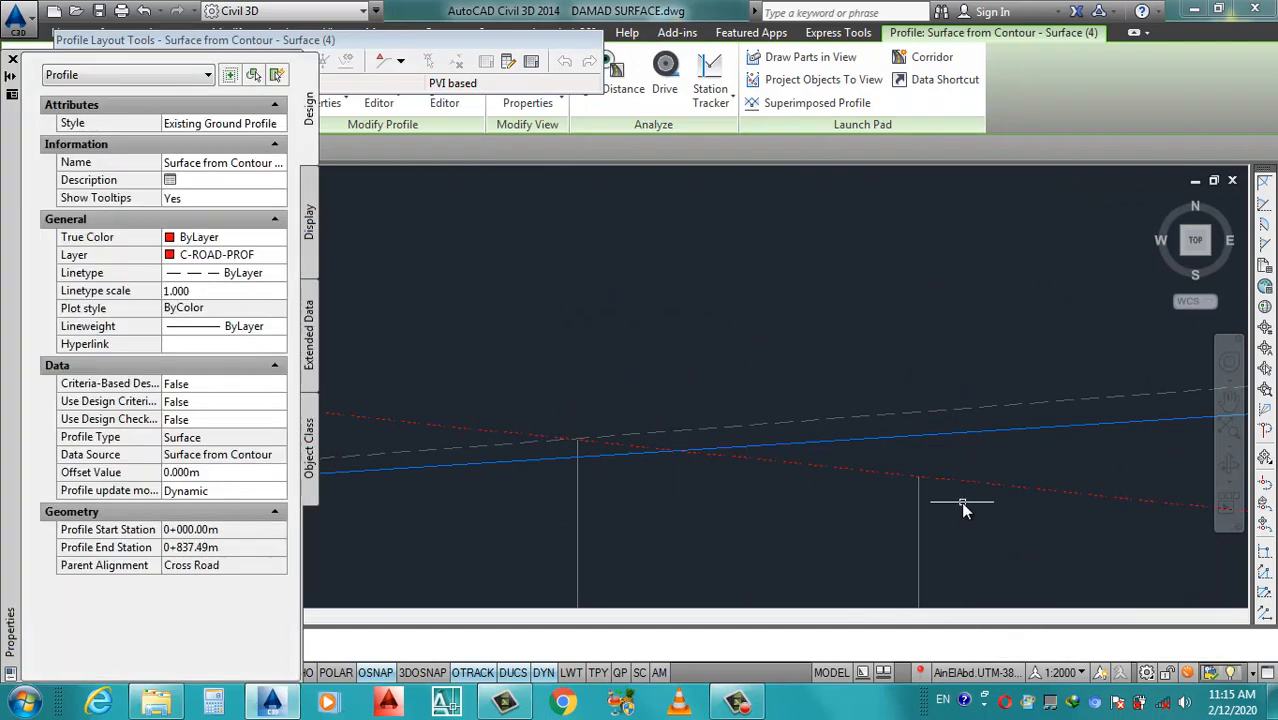
key("Escape")
left_click(875, 473)
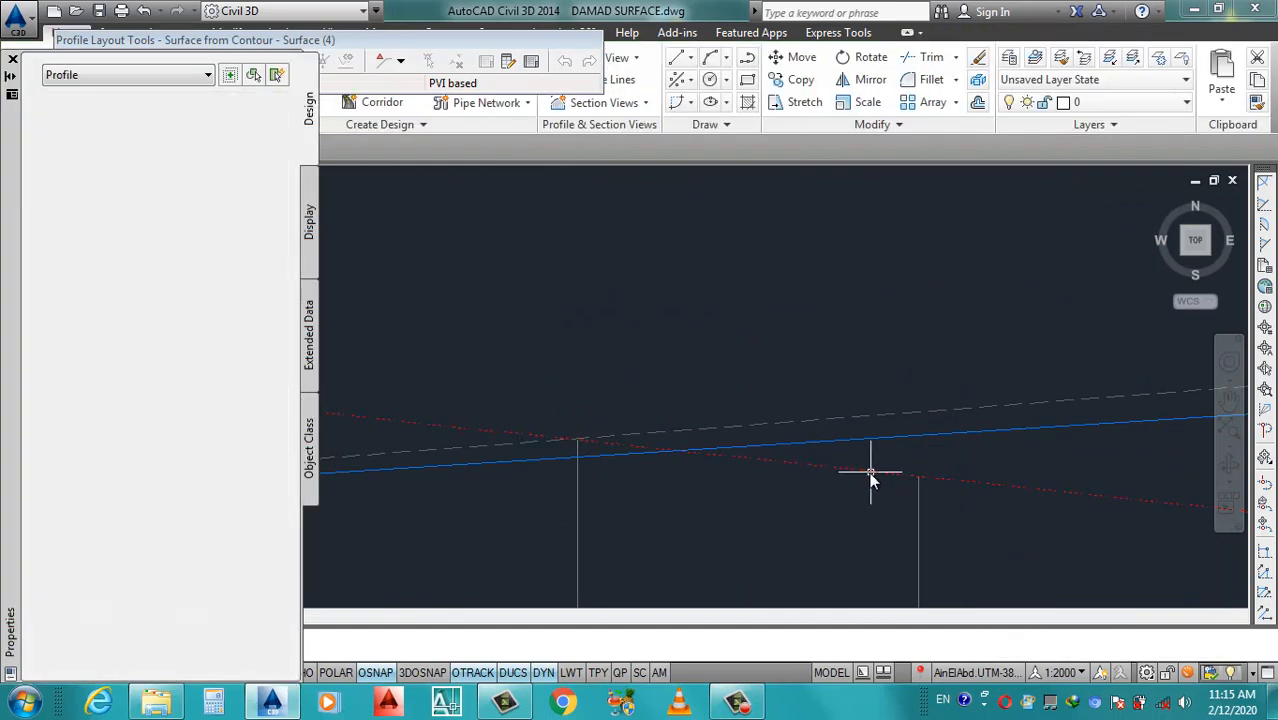
left_click(232, 166)
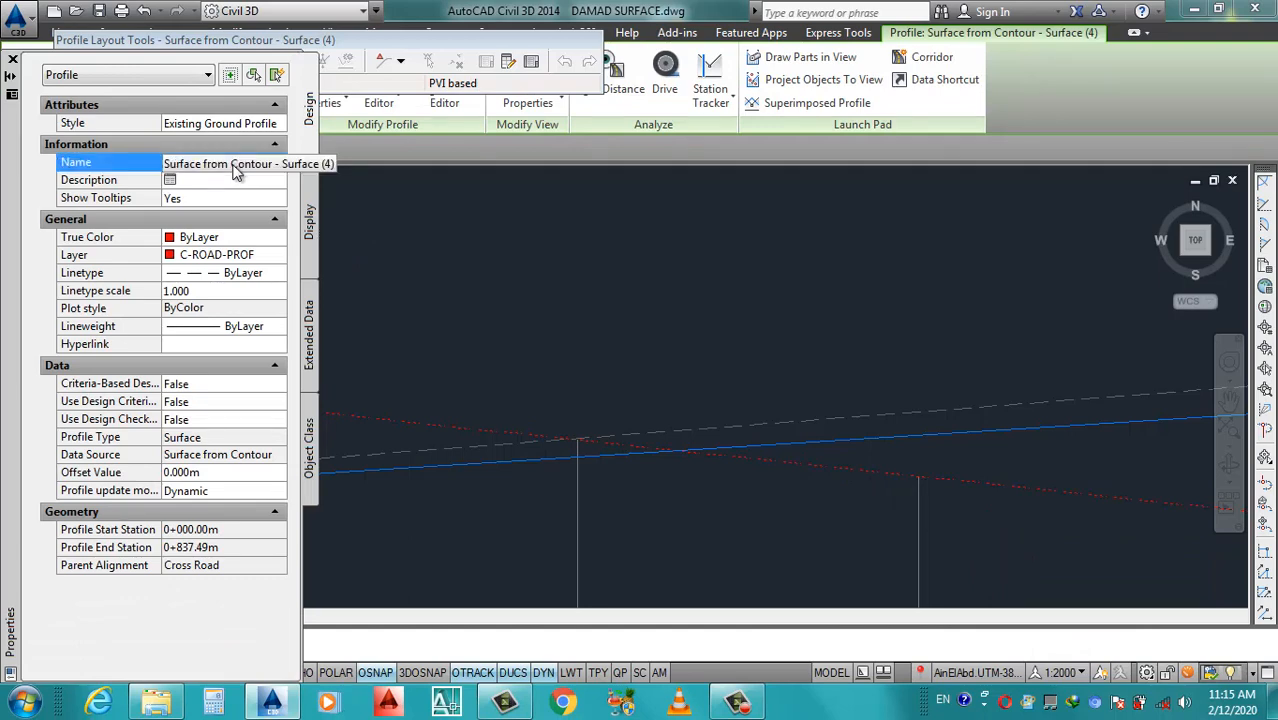
left_click(252, 163)
type("N.G.L")
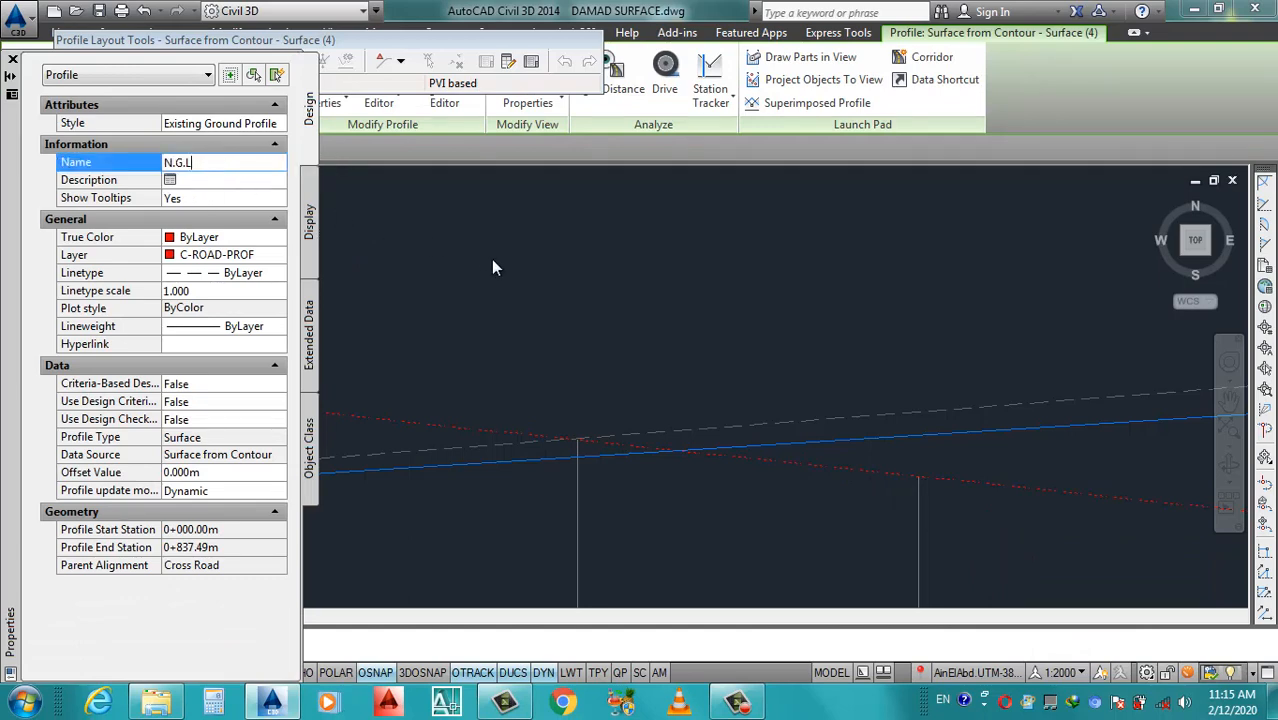
left_click(13, 60)
scroll(492, 308, "down", 5)
key("Escape")
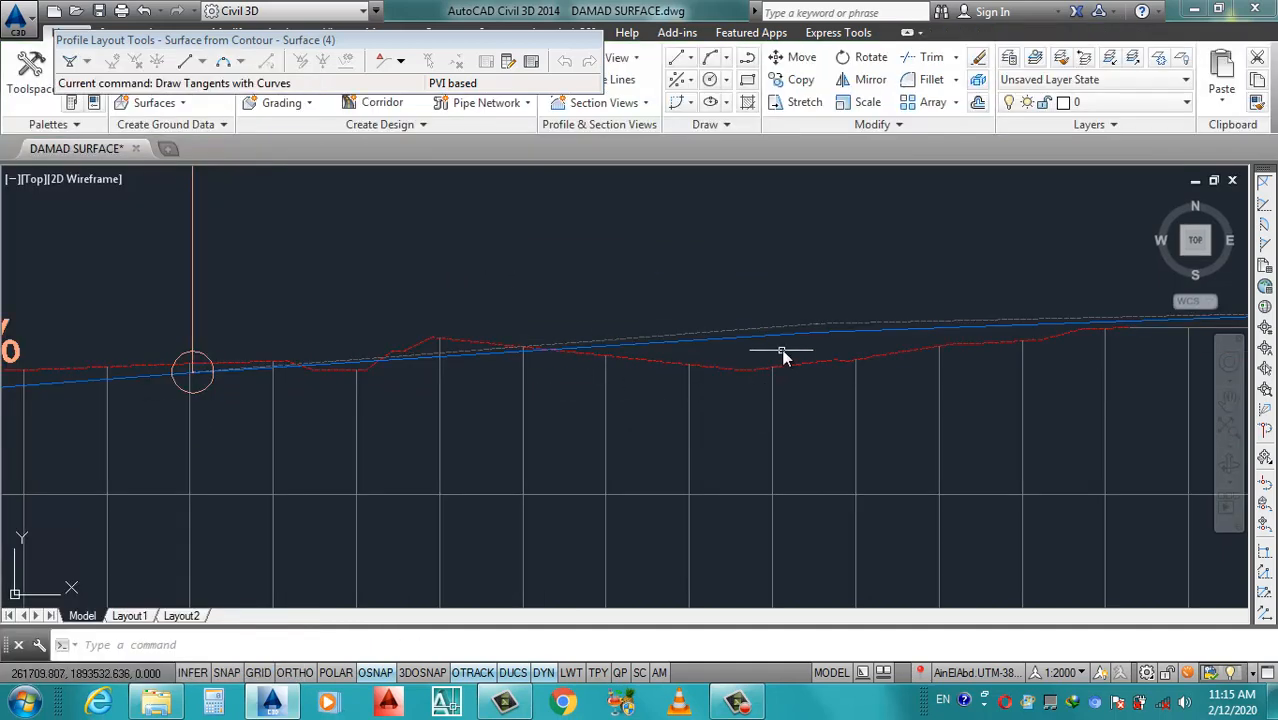
Open the Cross Road profile view's band properties and check the Profile1 and Profile2 assignments of the profile data band.
left_click(770, 437)
right_click(769, 435)
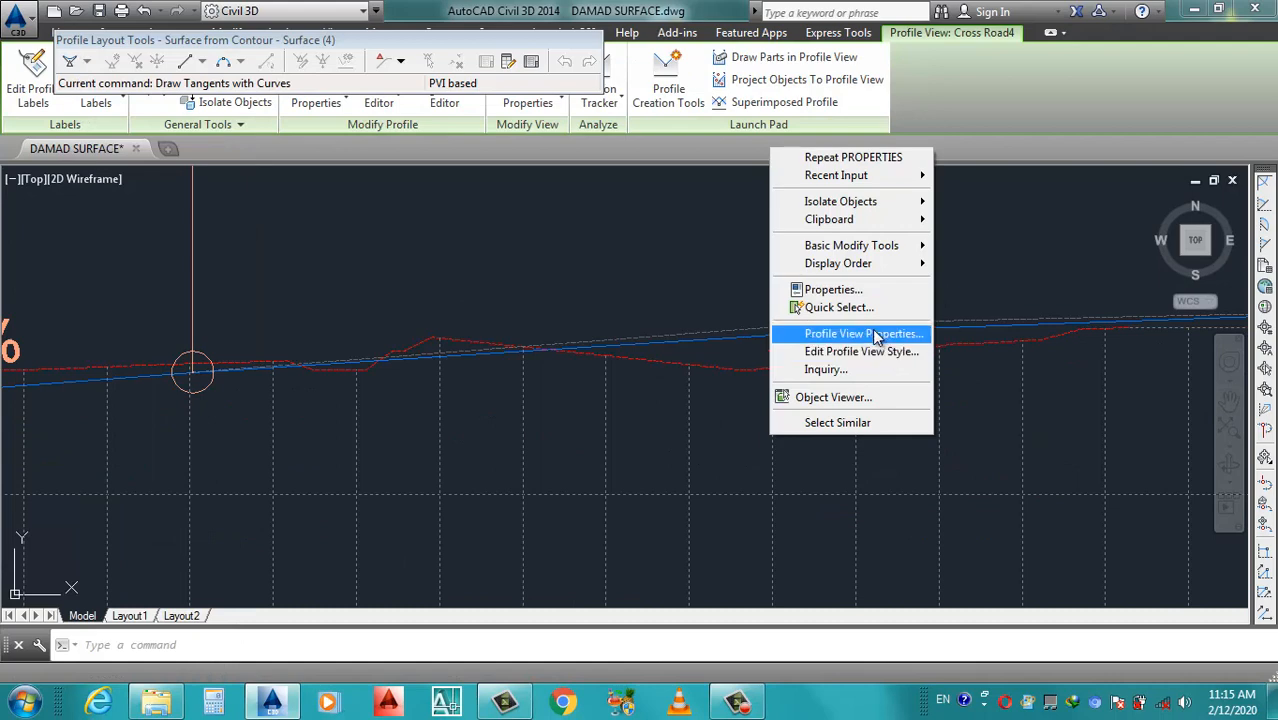
left_click(876, 338)
left_click_drag(700, 466, 1005, 473)
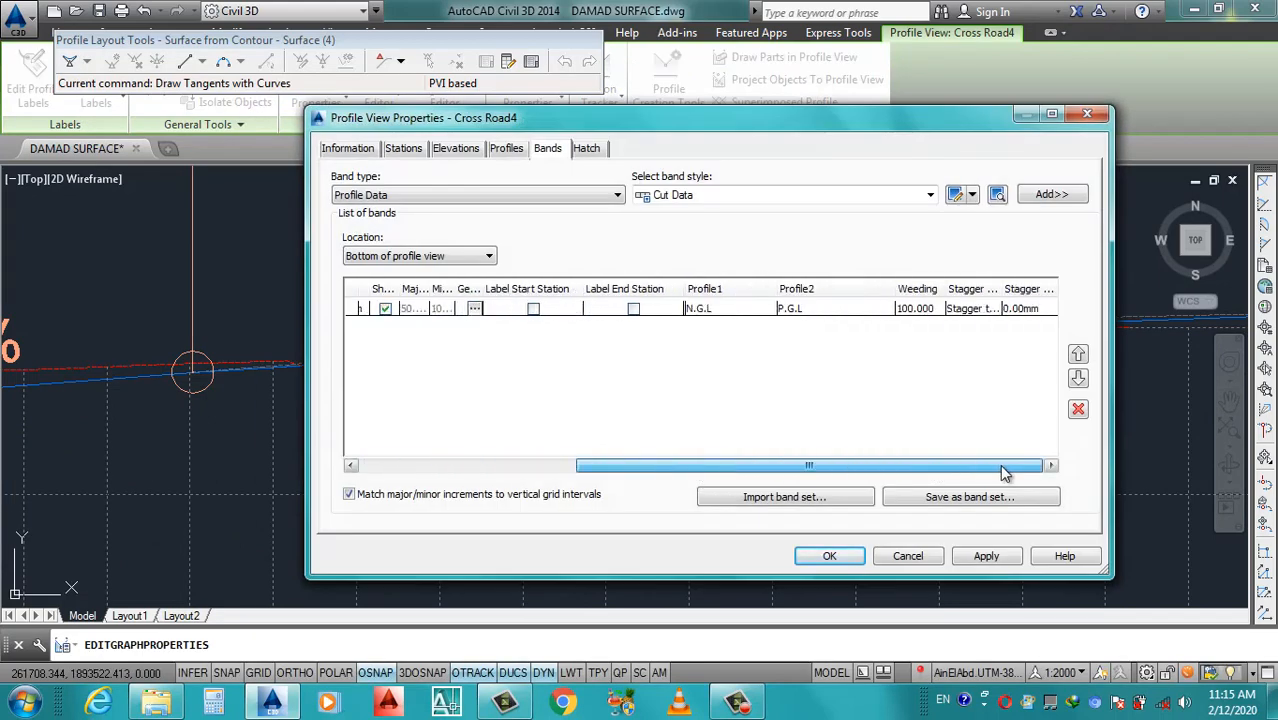
left_click(738, 310)
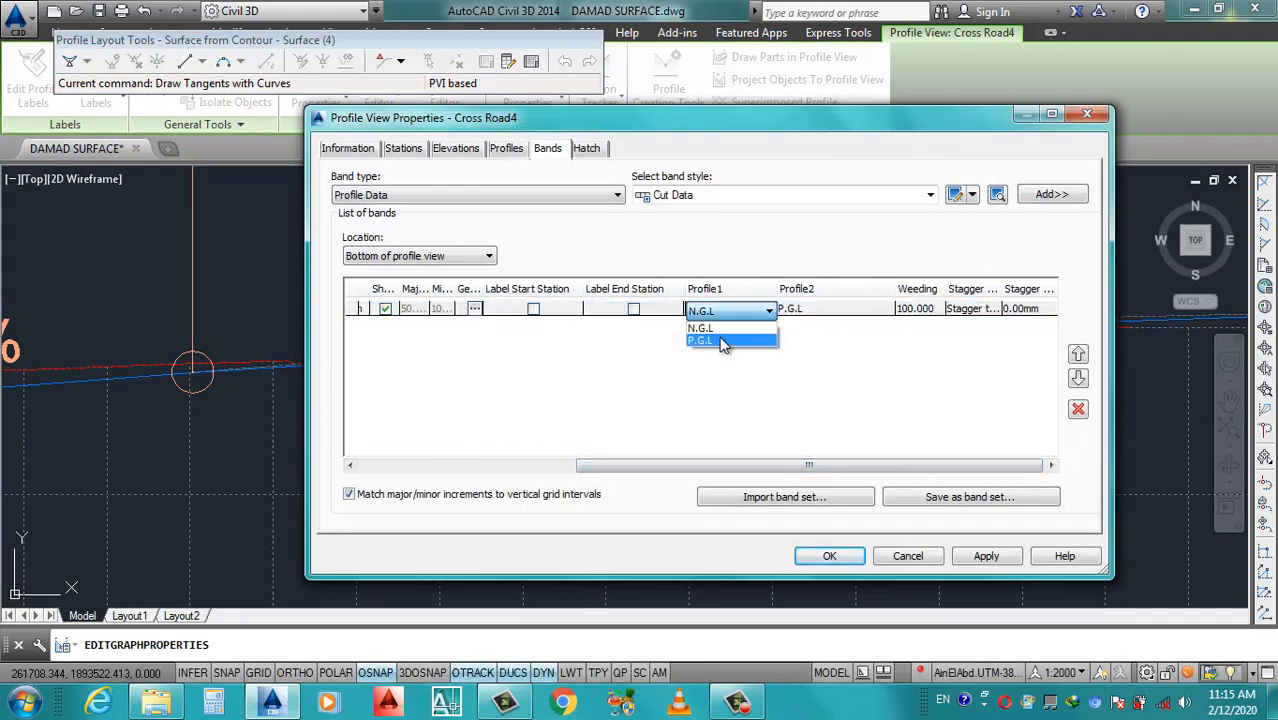
left_click(818, 312)
Edit the Elevations and Stations band style and open its Major Station label for composing.
left_click_drag(818, 466, 365, 480)
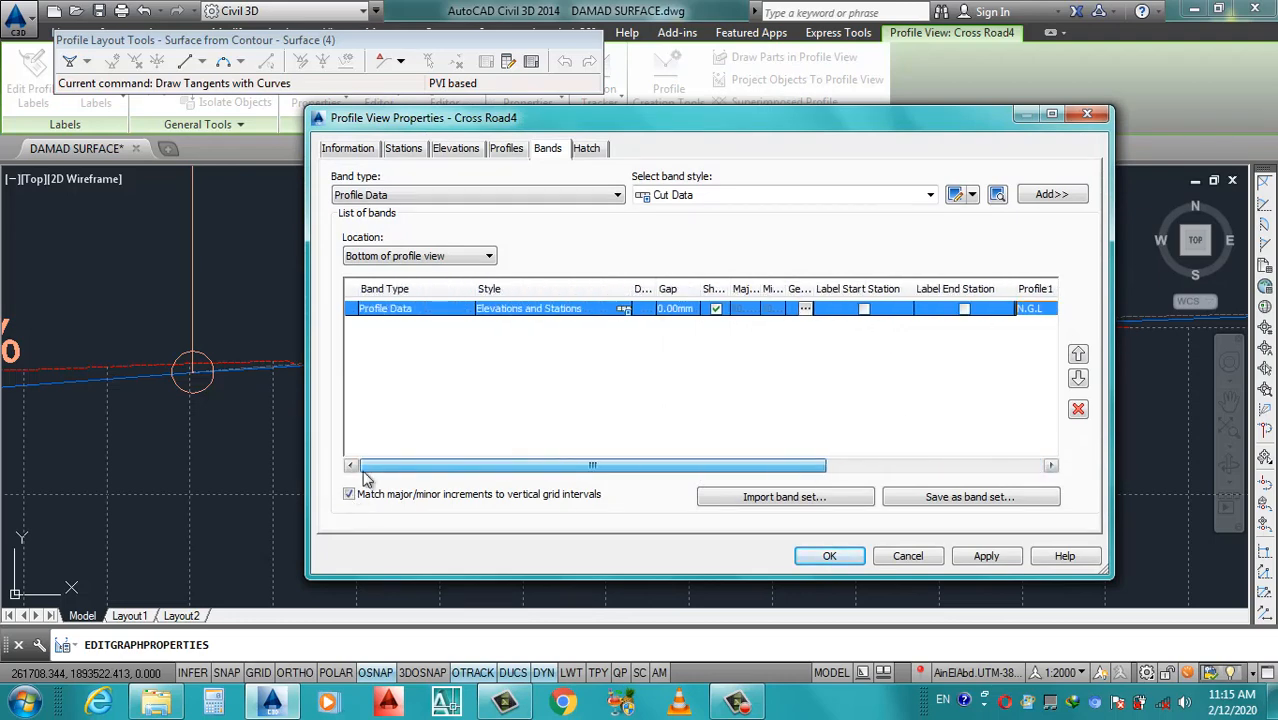
left_click(624, 310)
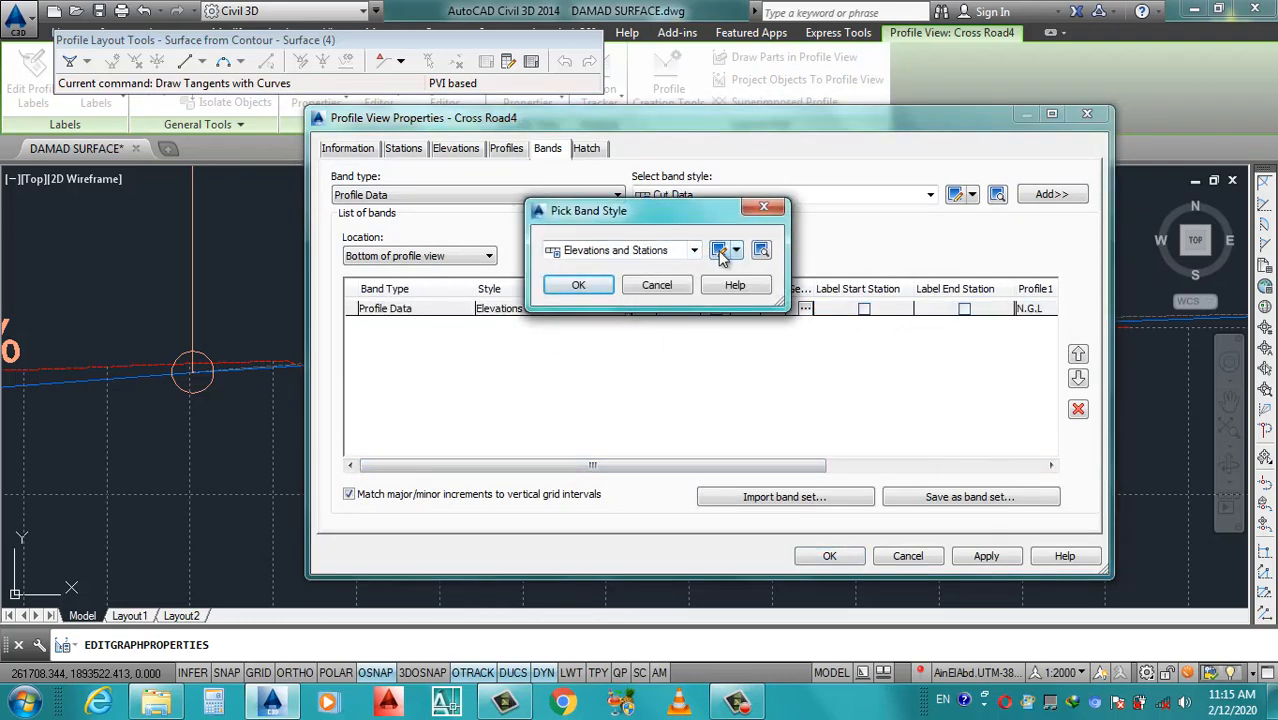
left_click(724, 252)
left_click_drag(490, 90, 680, 107)
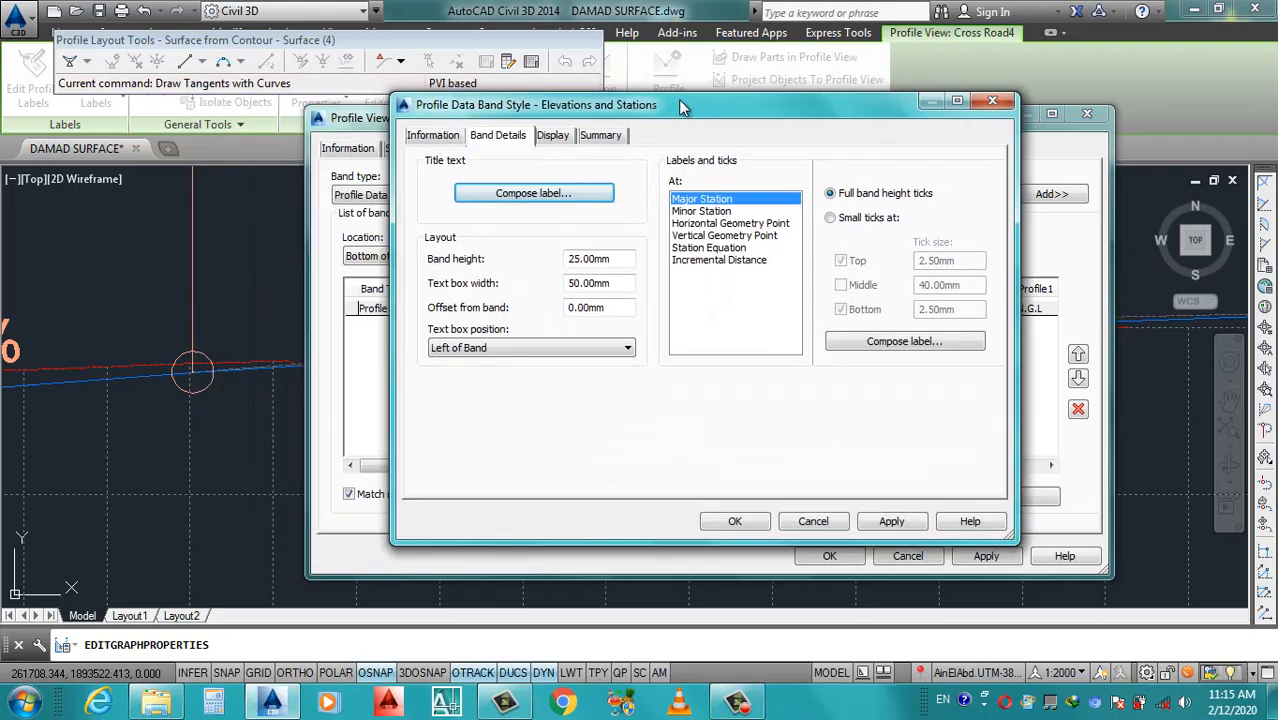
left_click(893, 344)
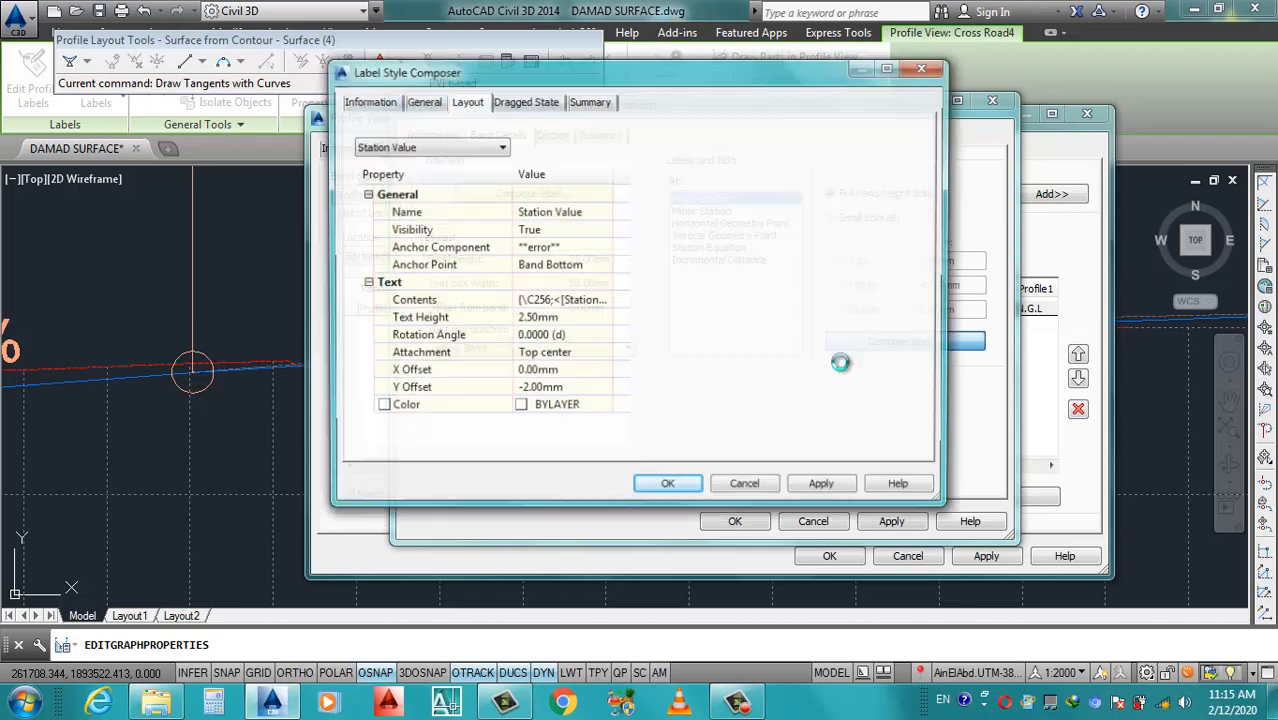
scroll(535, 240, "down", 3)
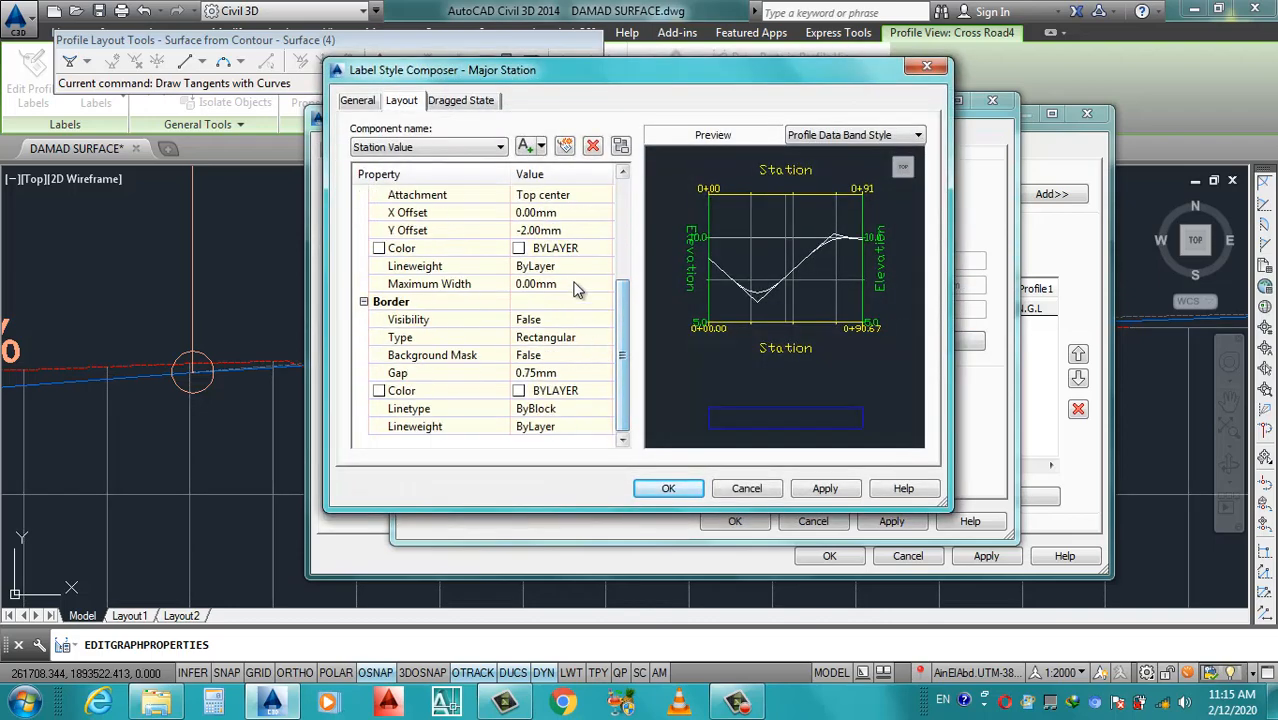
scroll(622, 342, "up", 3)
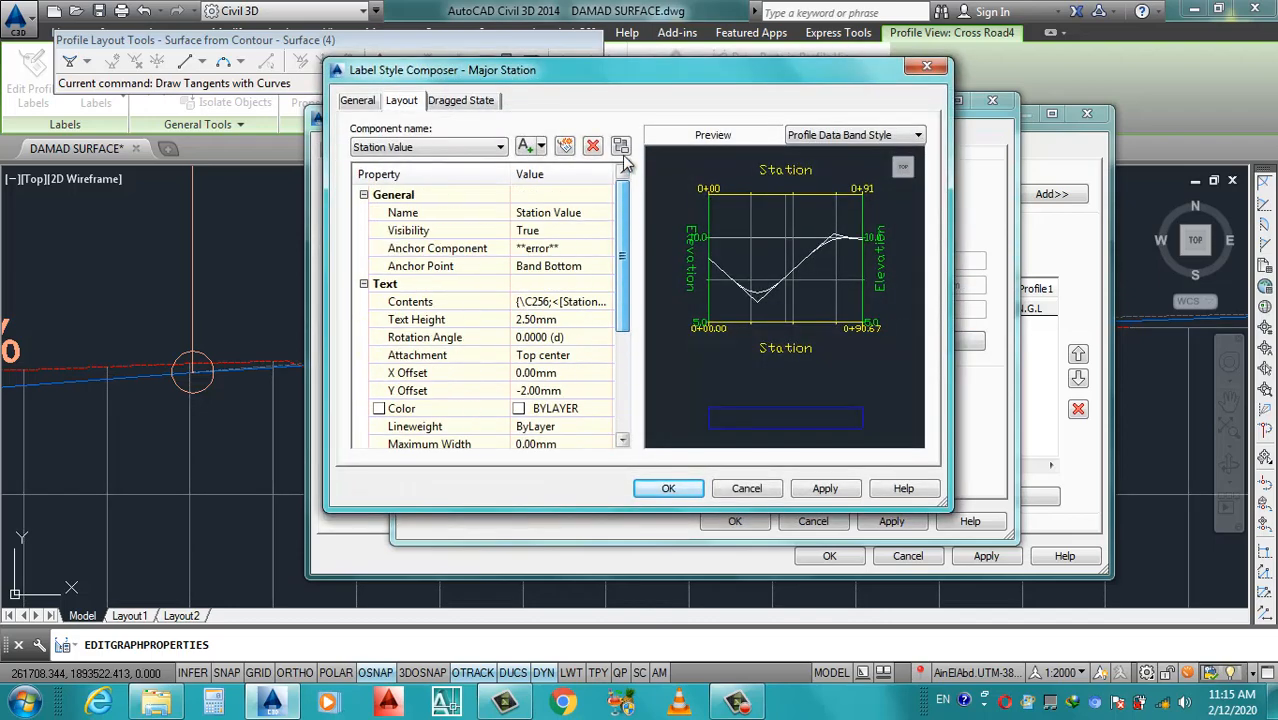
Rename the Station Value component of the Major Station label as Station.
left_click(437, 150)
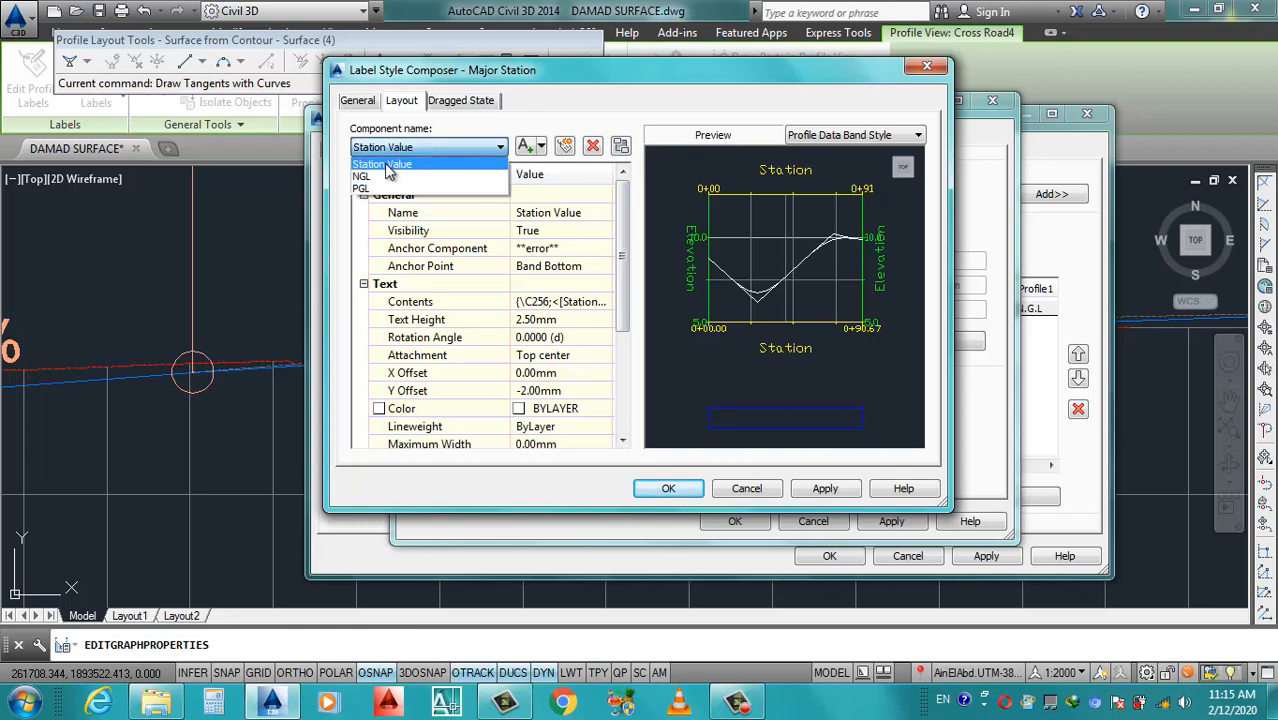
left_click(386, 167)
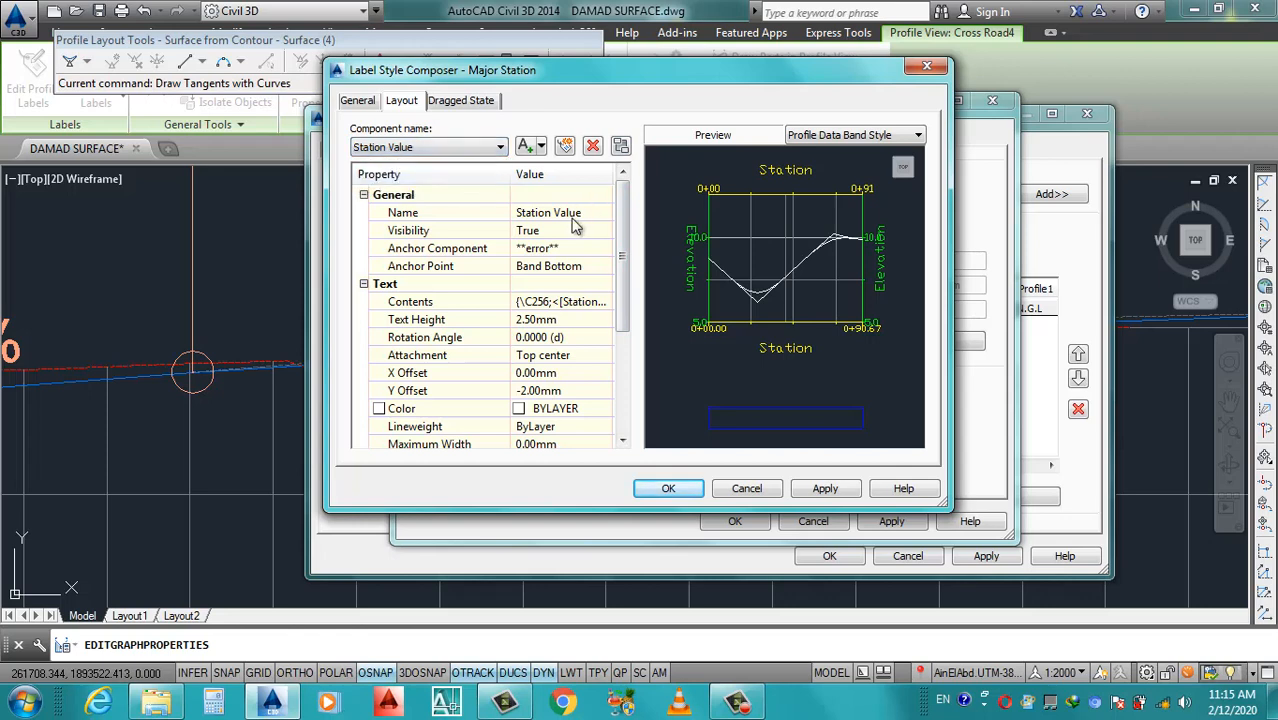
left_click(590, 213)
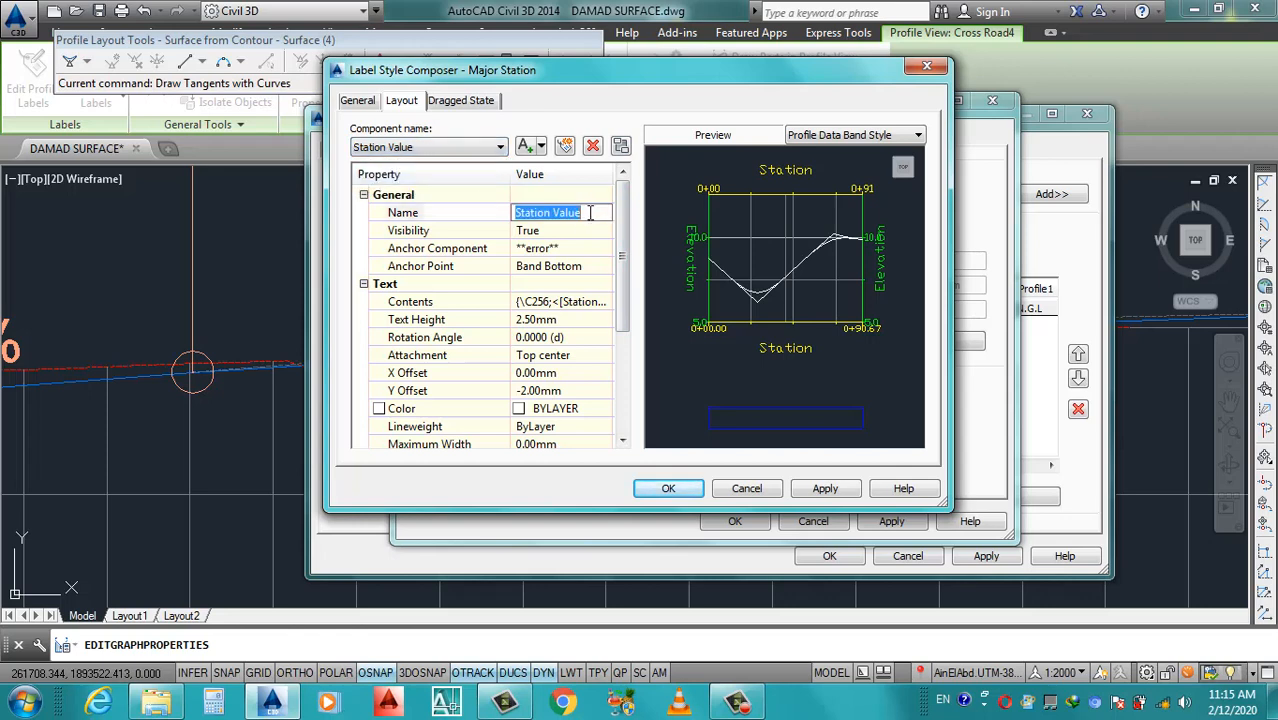
left_click(592, 213)
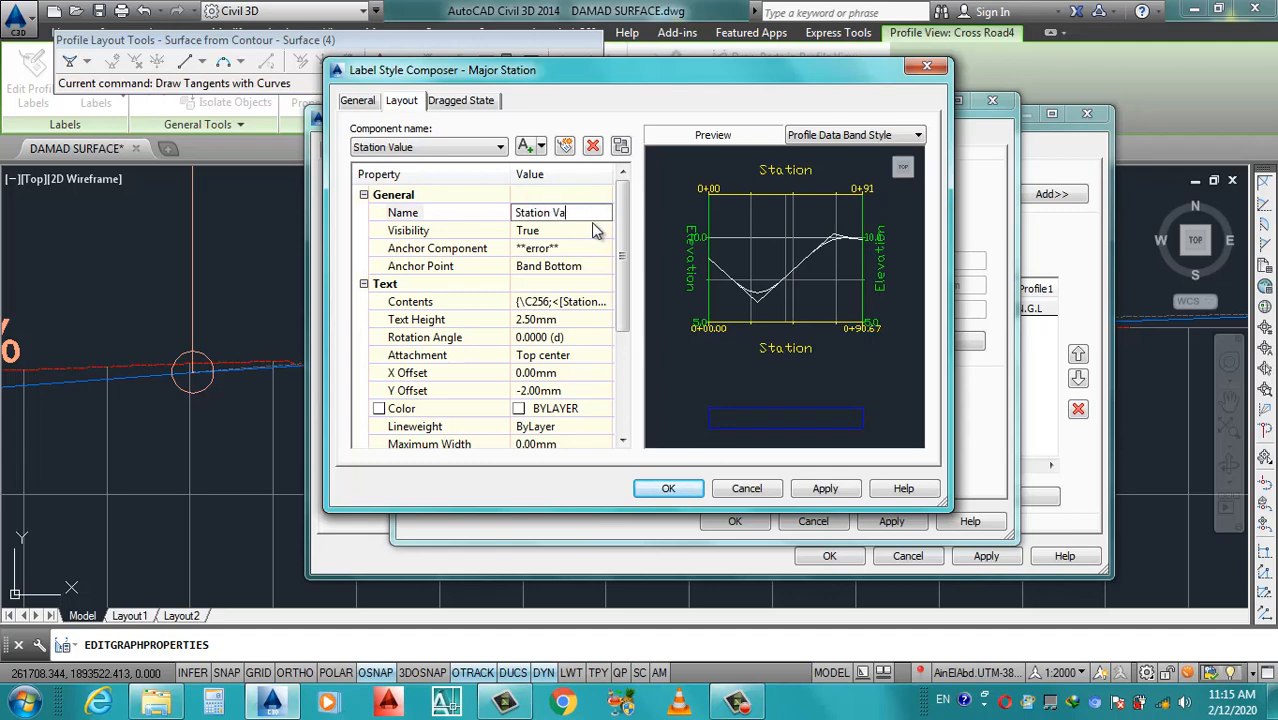
Format the Station component's contents in yellow and bold, and apply the label change.
left_click(588, 301)
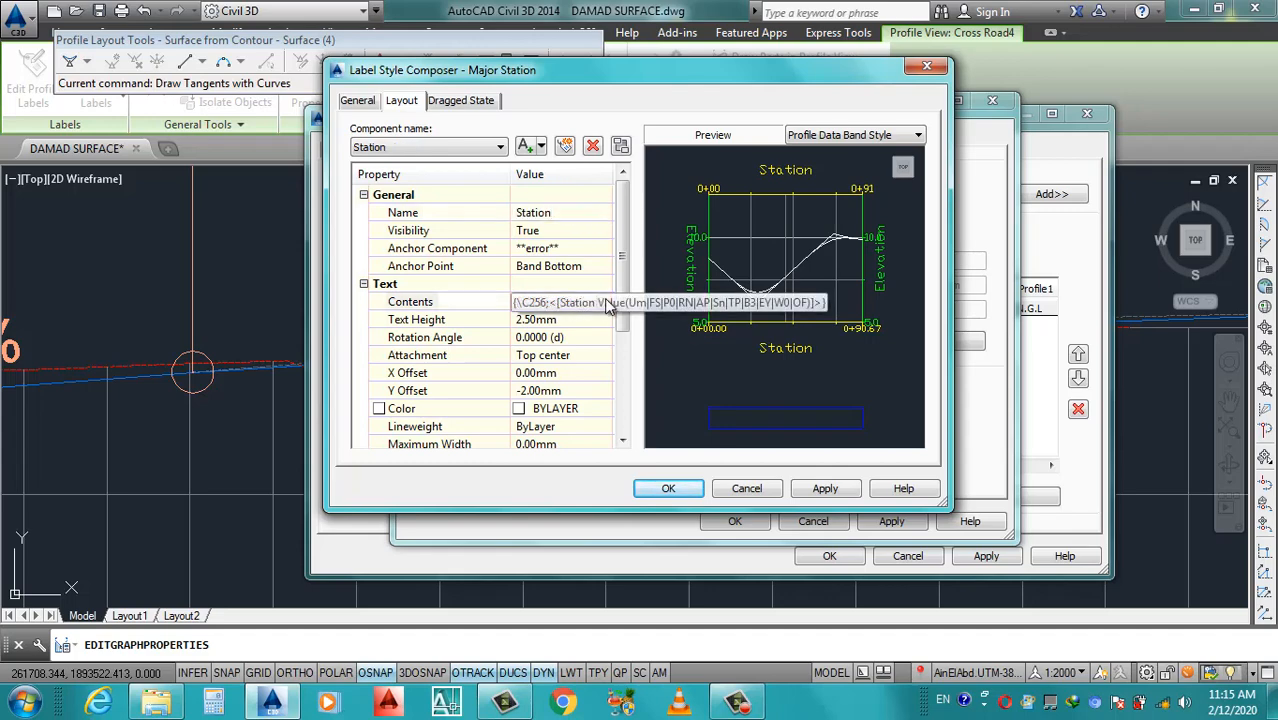
left_click(603, 301)
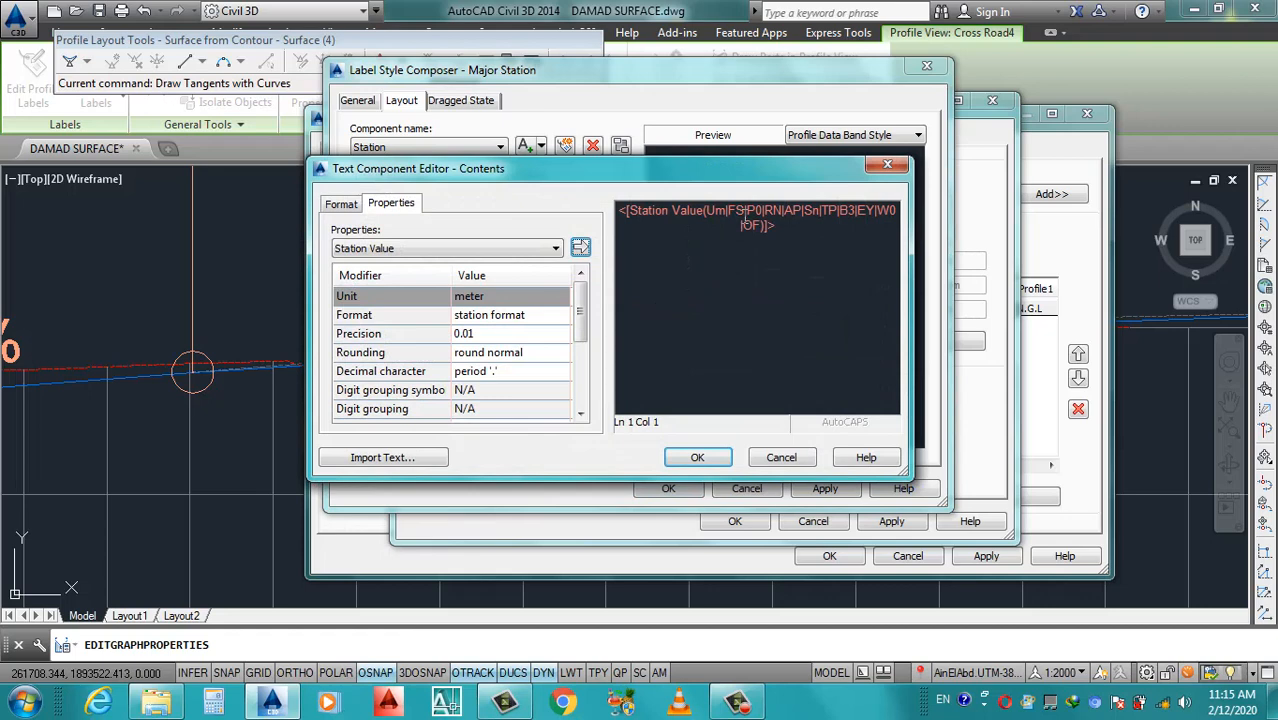
left_click(744, 213)
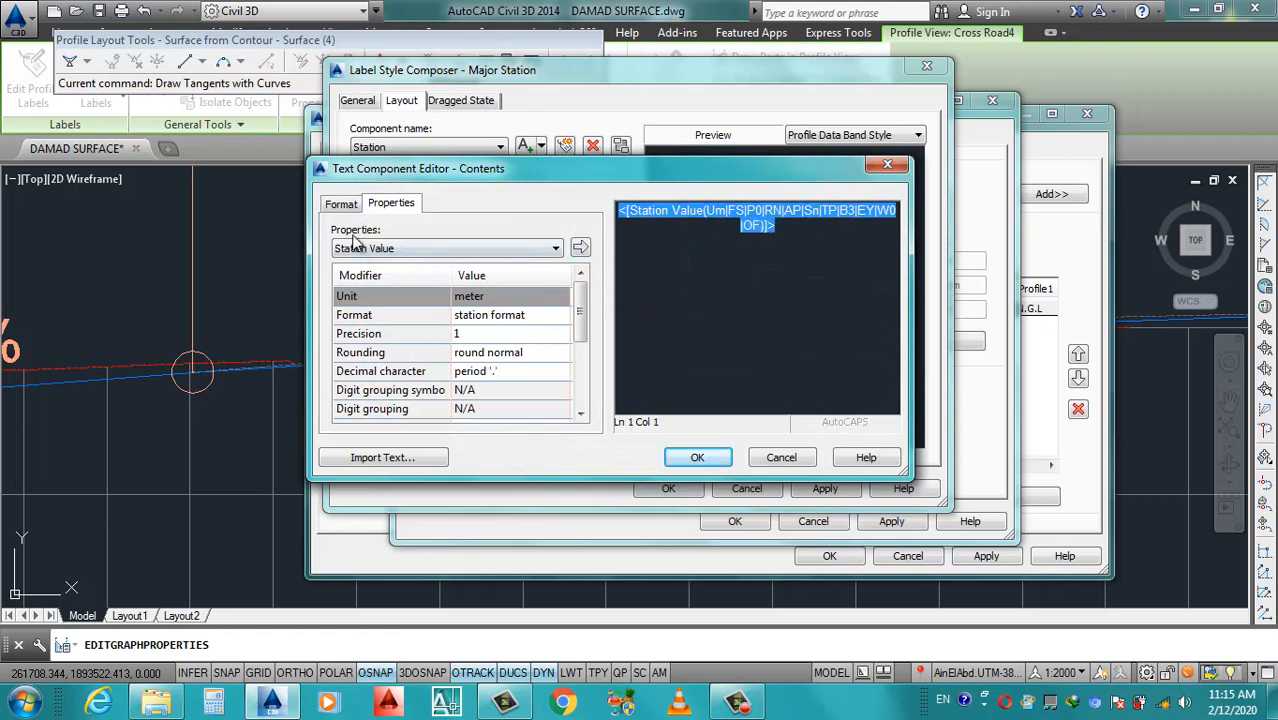
left_click(342, 205)
left_click(386, 361)
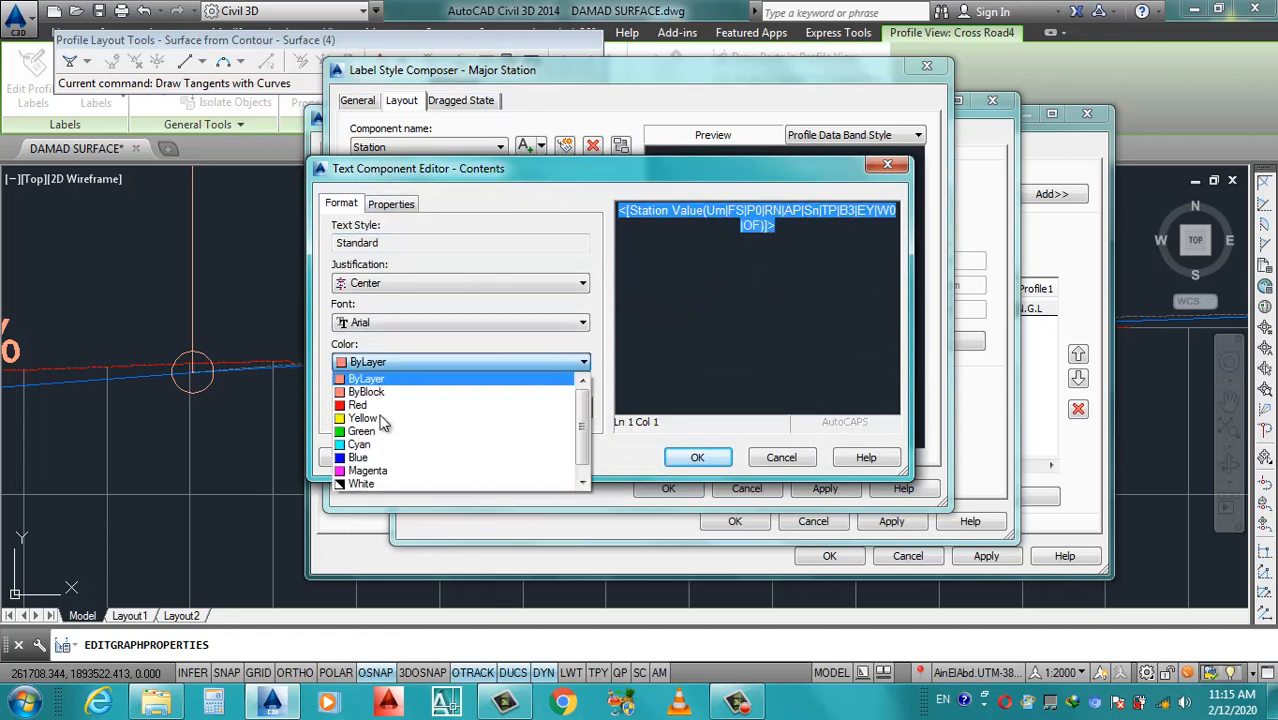
left_click(376, 419)
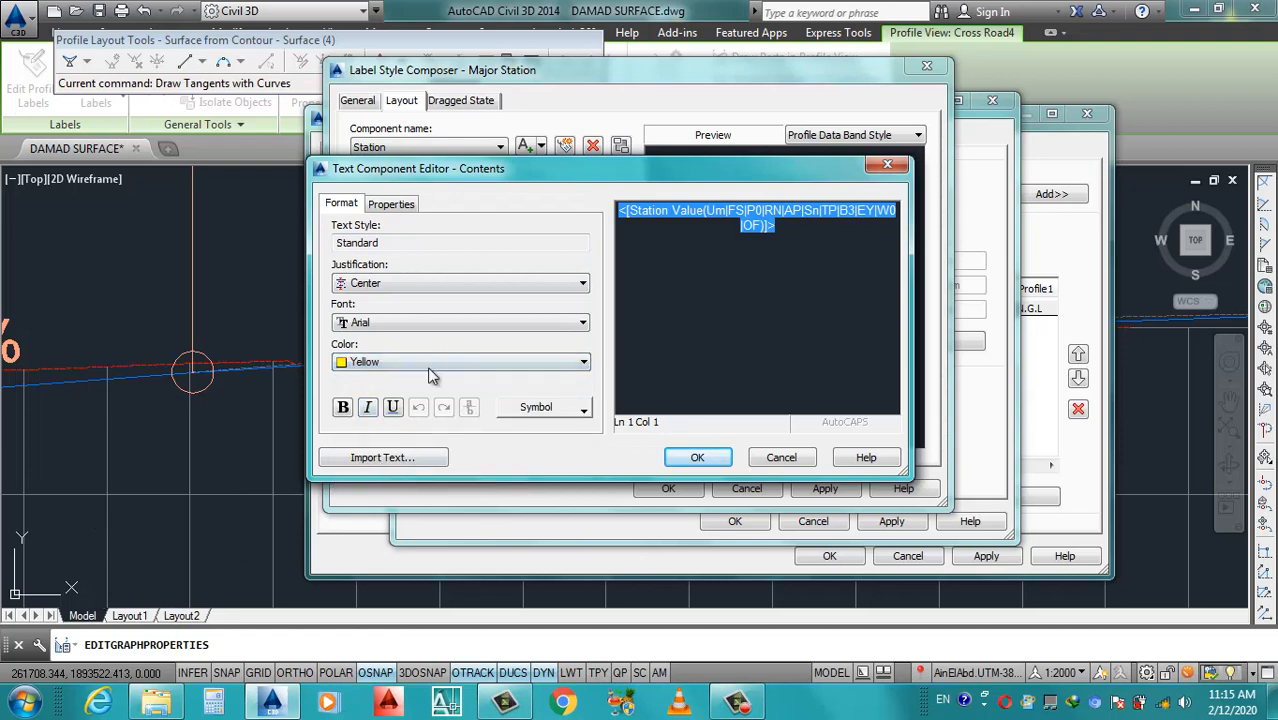
left_click(343, 408)
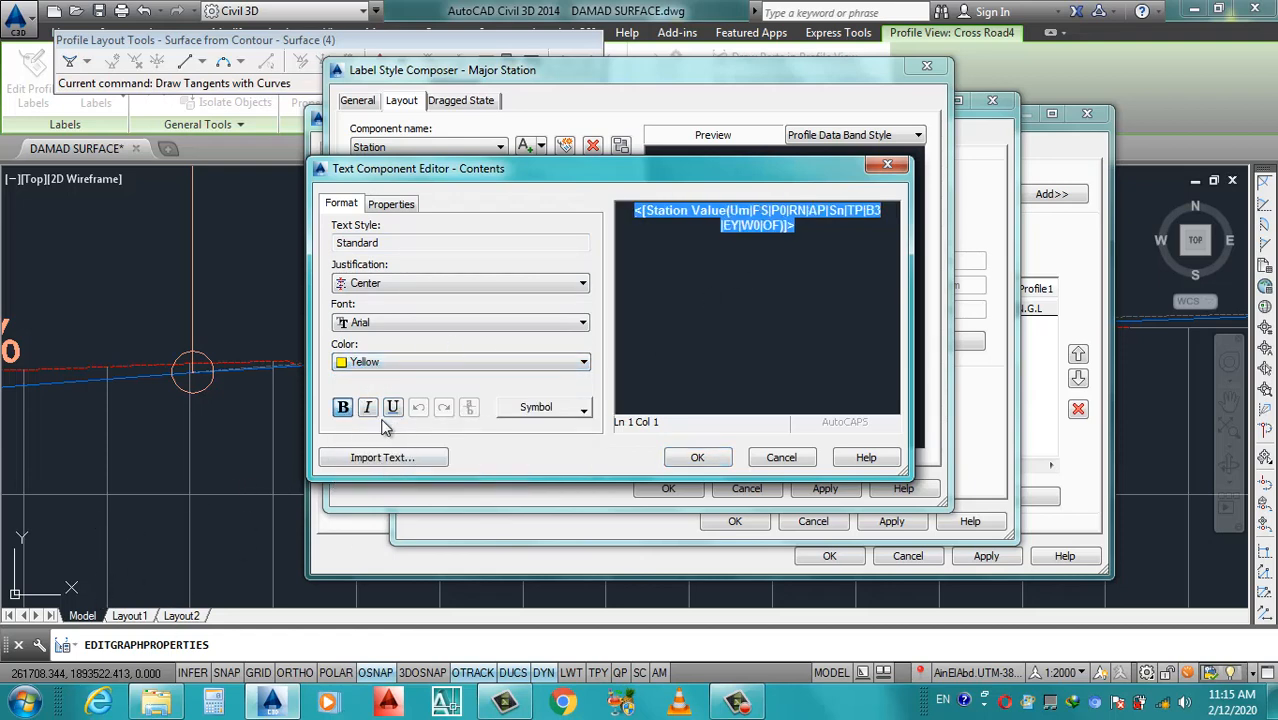
left_click(700, 457)
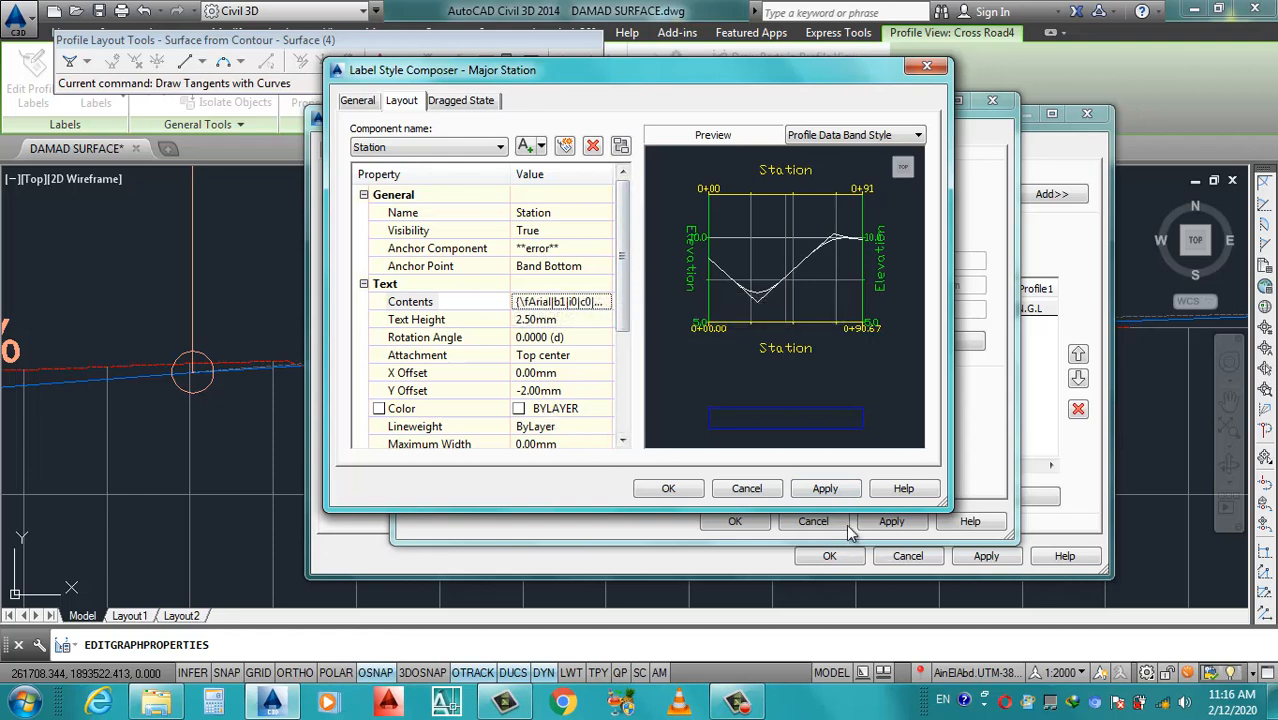
left_click(821, 487)
Set the precision of Profile1 Elevation in the NGL component's contents to 0.01 and update the text.
left_click(436, 150)
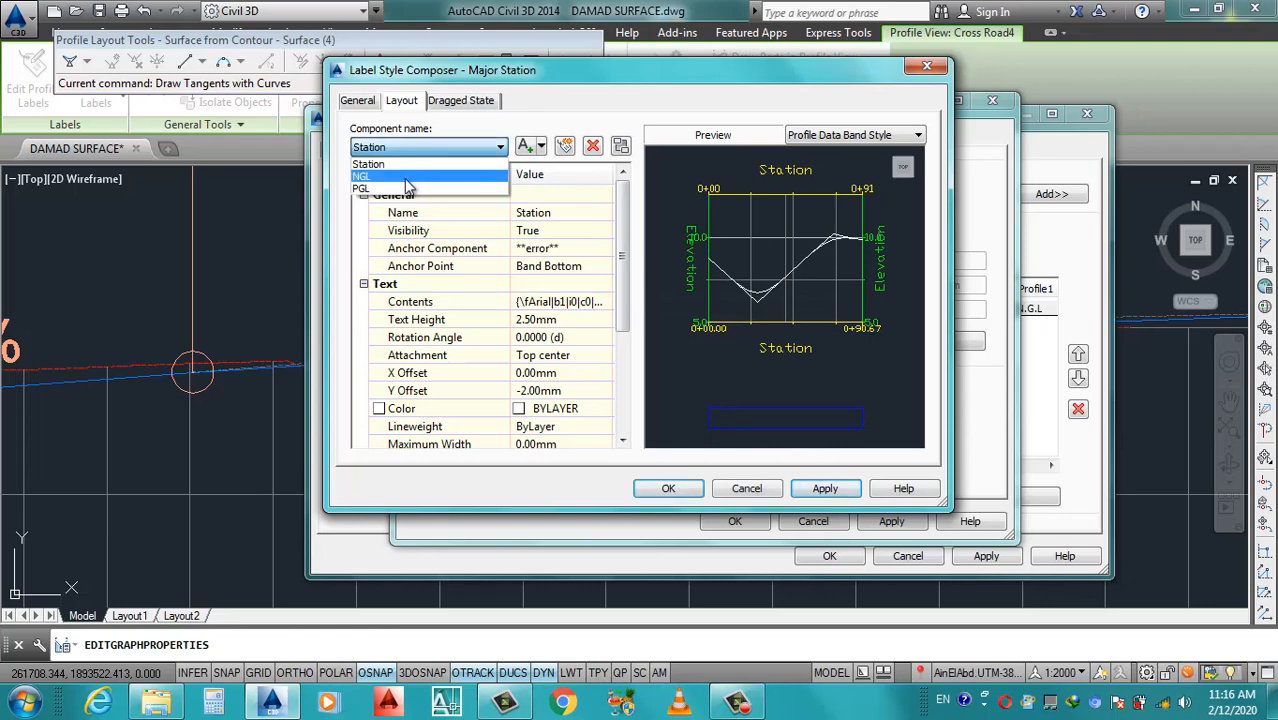
left_click(399, 180)
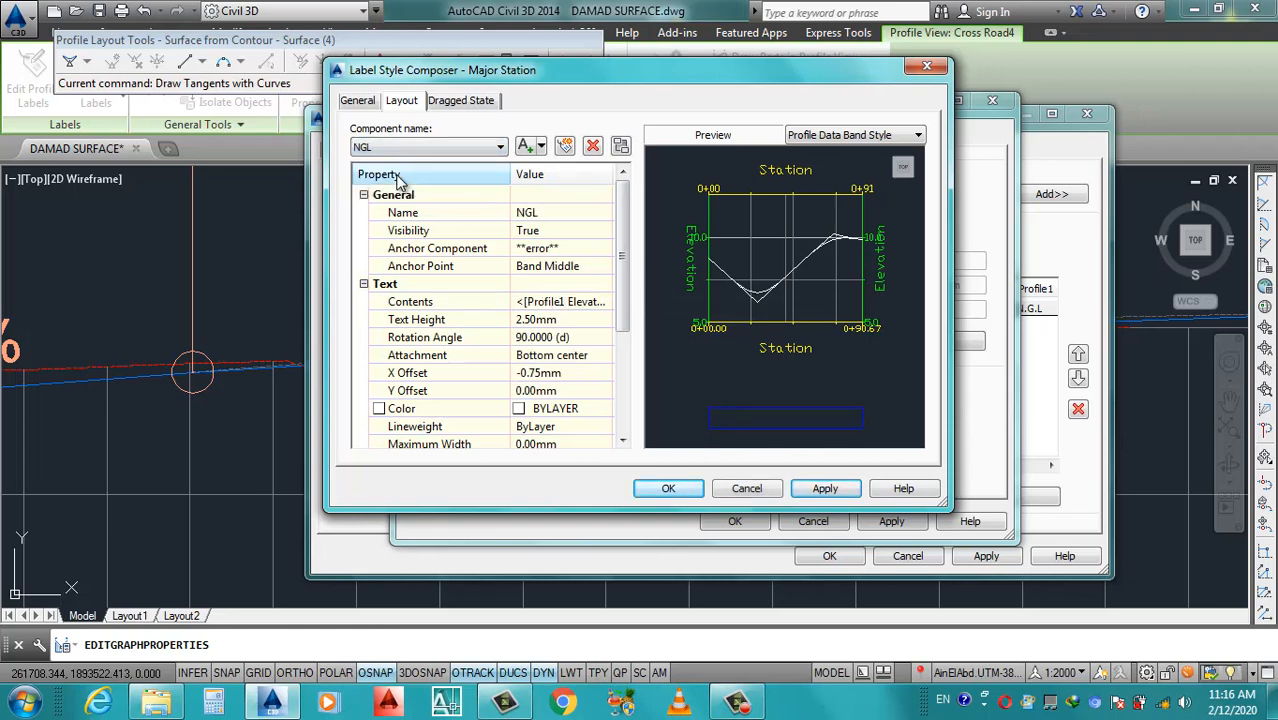
left_click(579, 212)
left_click(599, 302)
left_click(606, 301)
left_click(720, 241)
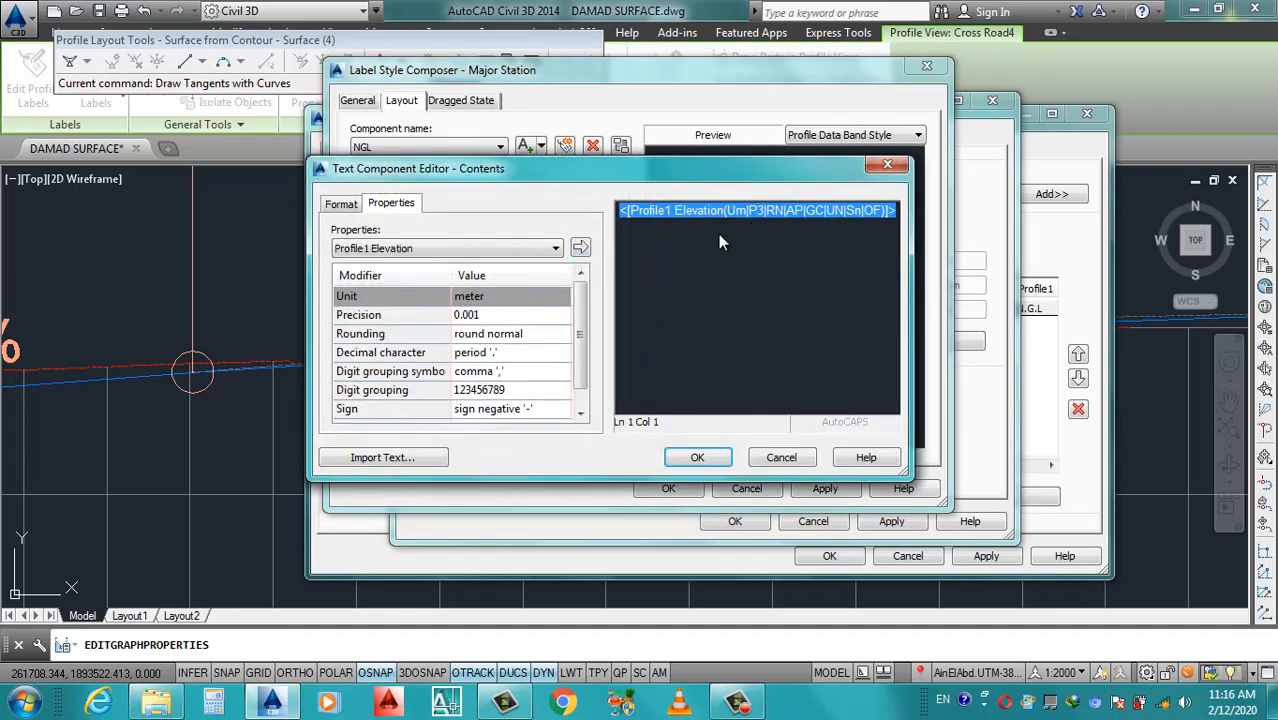
left_click_drag(583, 316, 582, 290)
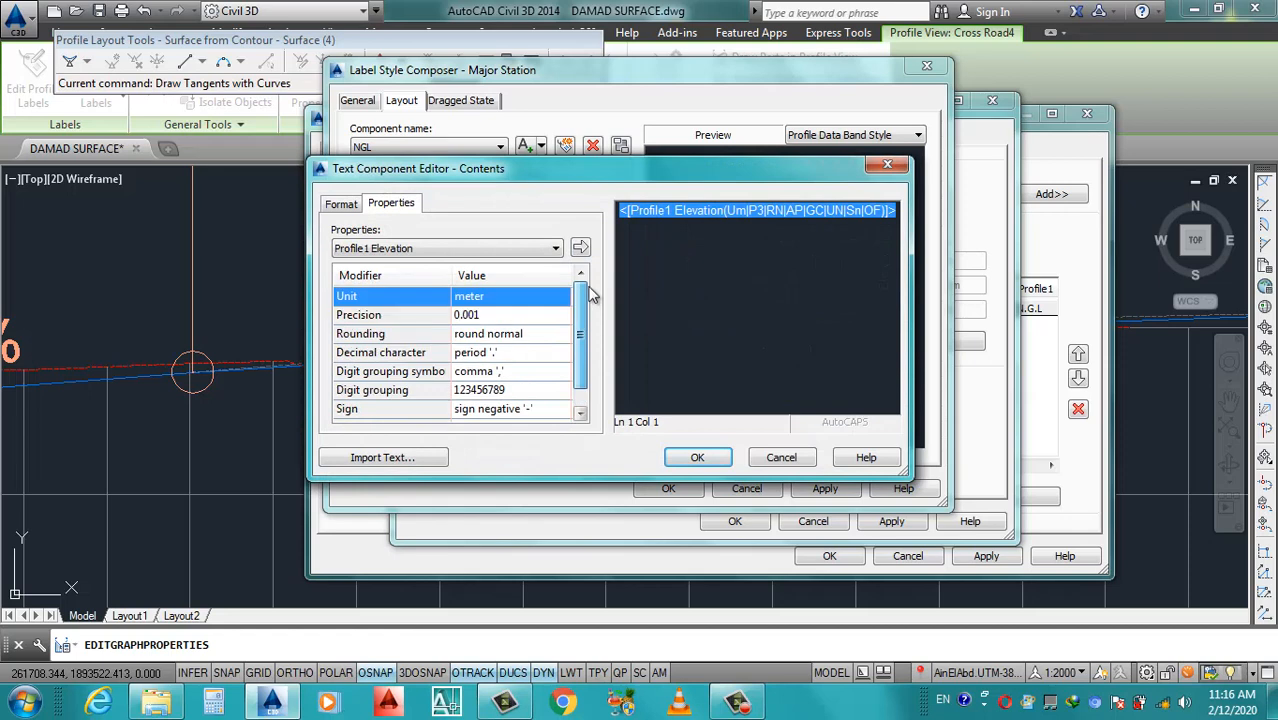
left_click(482, 316)
left_click(484, 314)
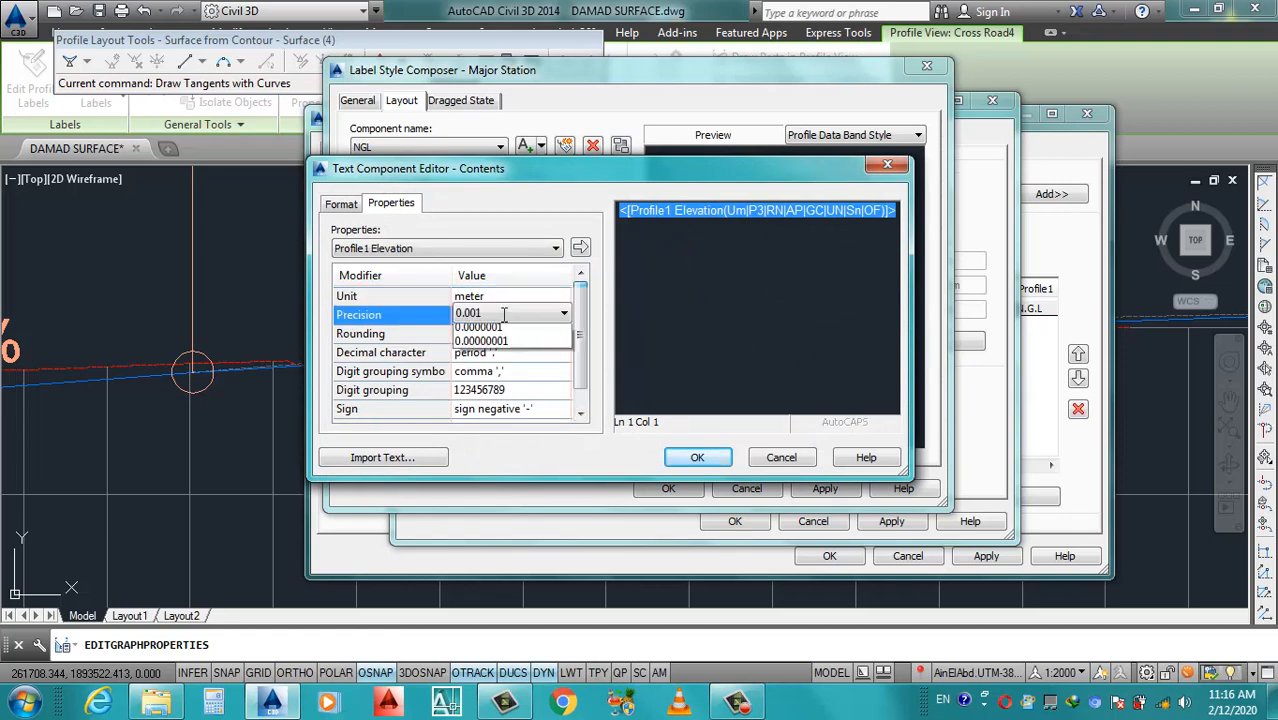
left_click(486, 360)
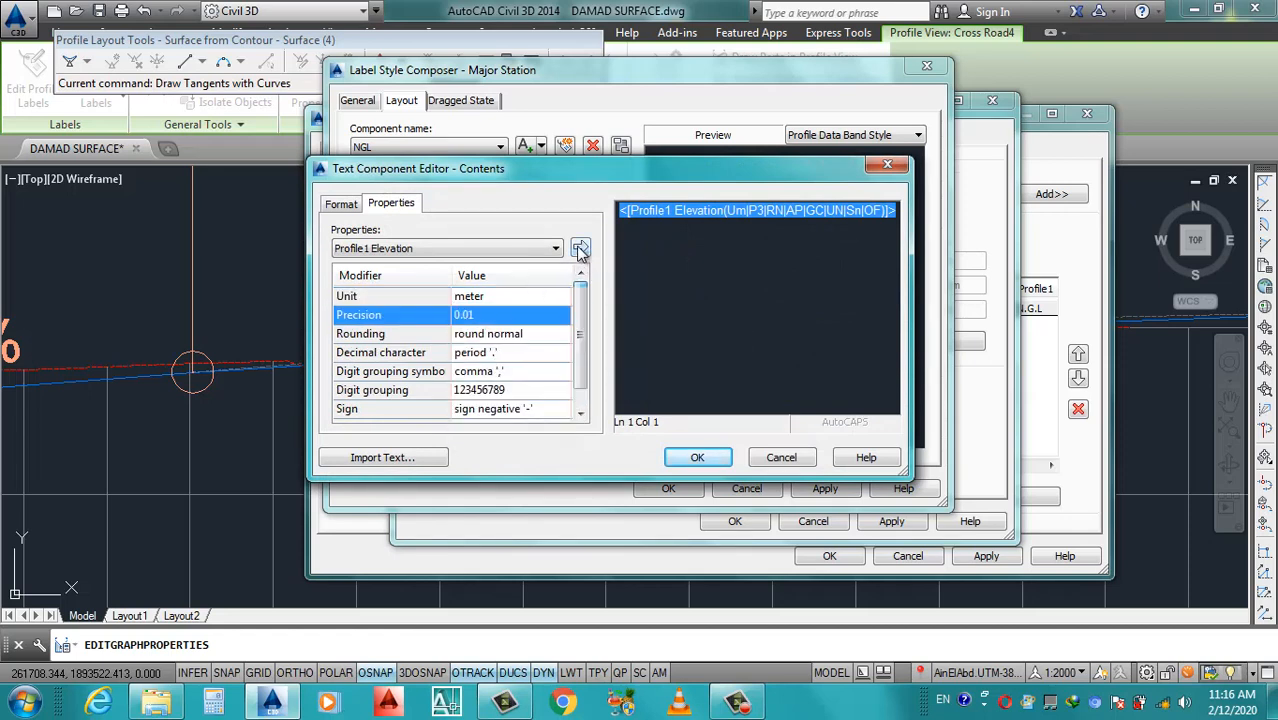
left_click(579, 248)
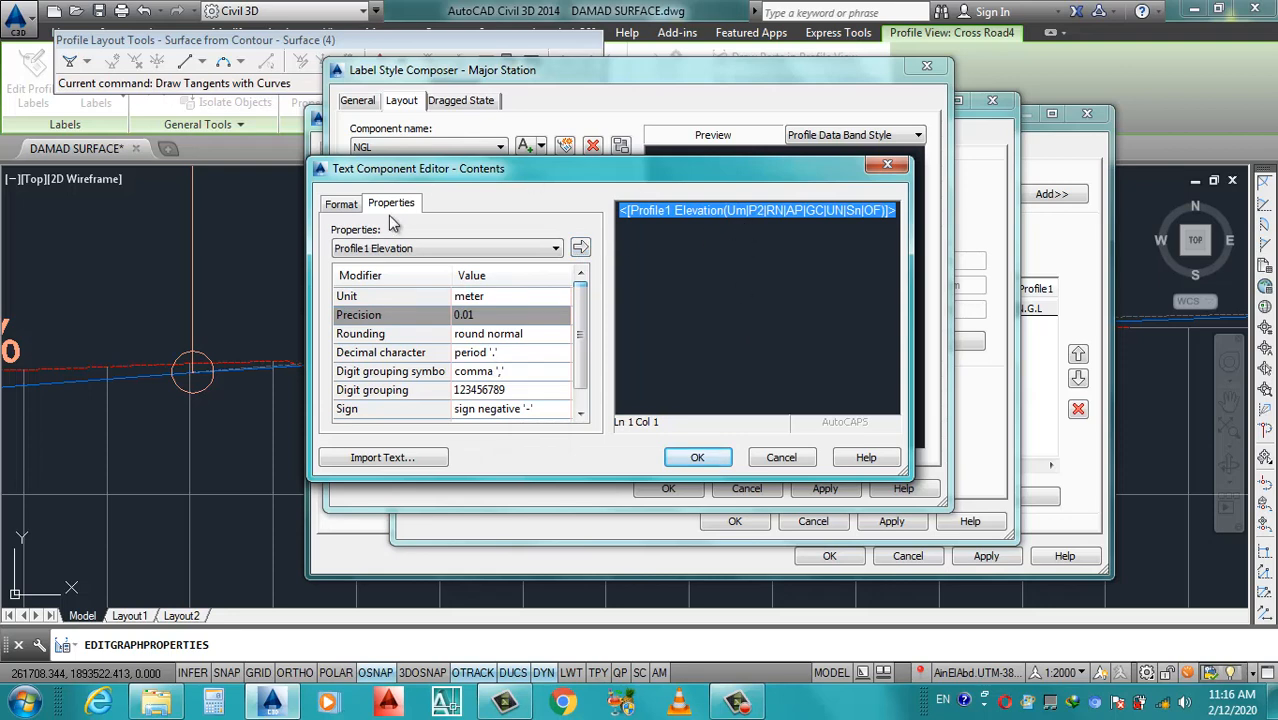
Format the NGL component's elevation text in red and bold, and apply the label change.
left_click(341, 208)
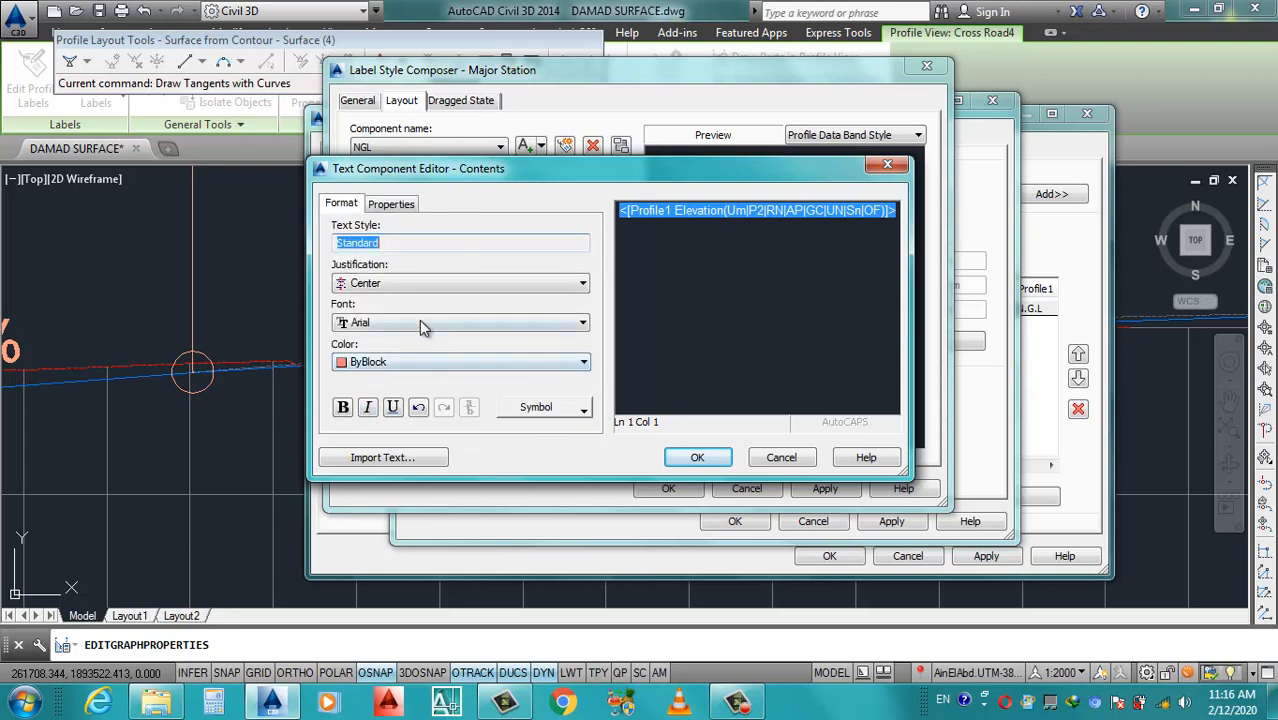
left_click(401, 361)
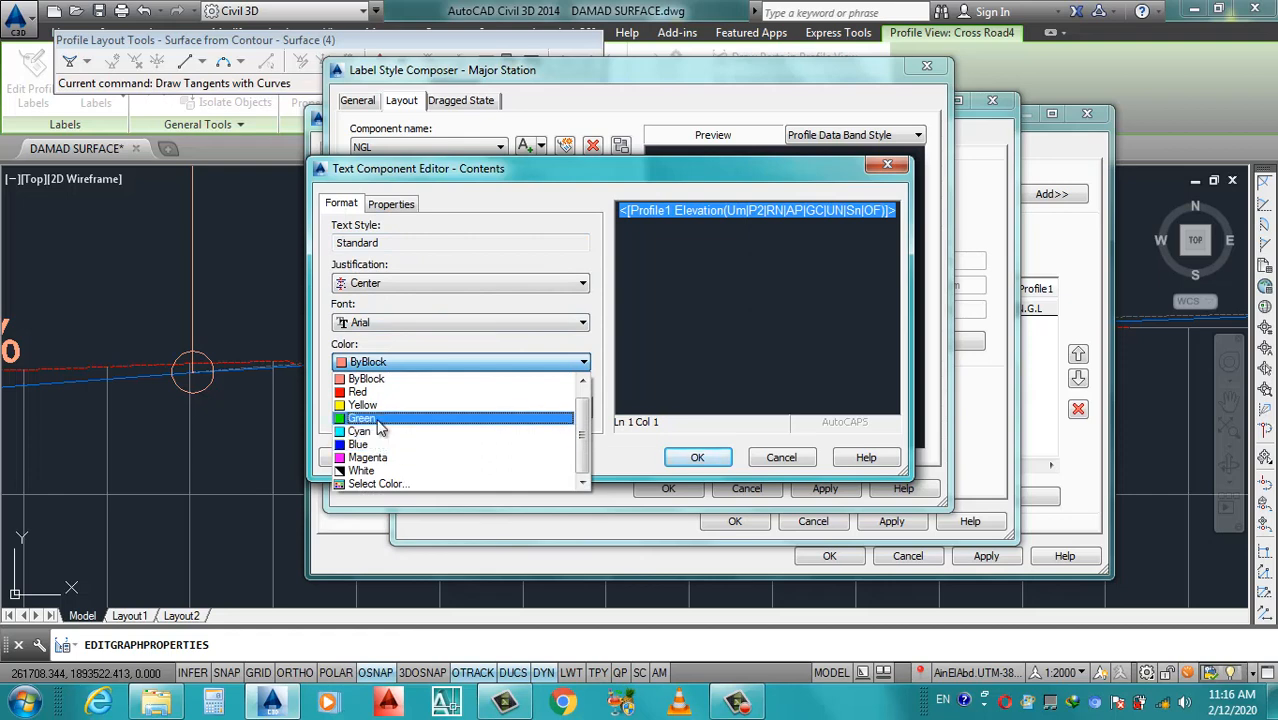
left_click(384, 394)
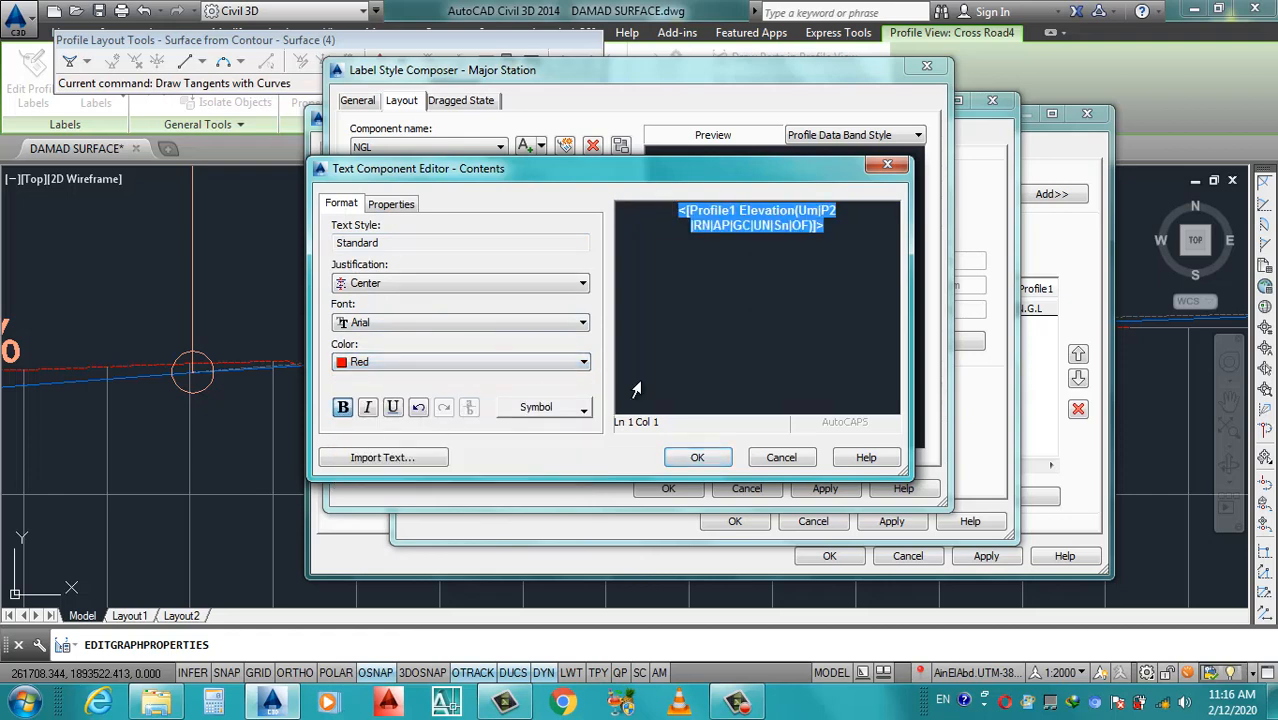
left_click(690, 460)
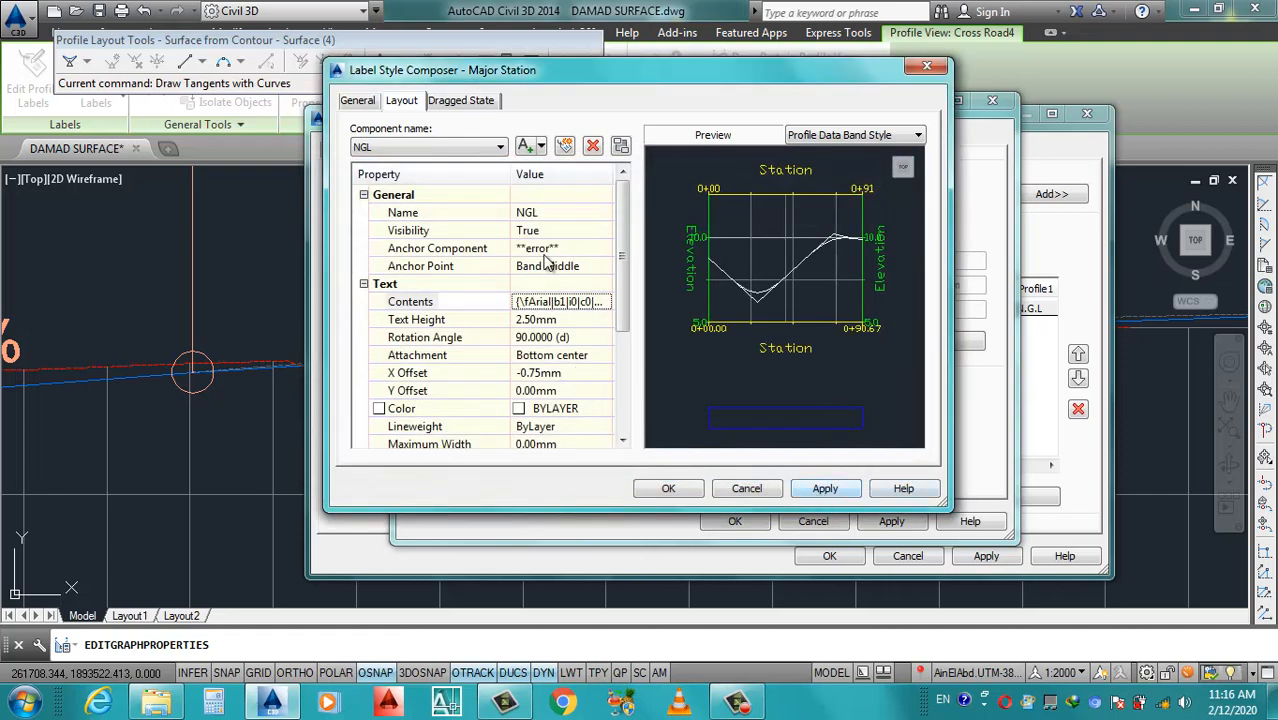
Set the precision of Profile2 Elevation in the PGL component's contents to 0.001.
left_click(410, 147)
left_click(384, 188)
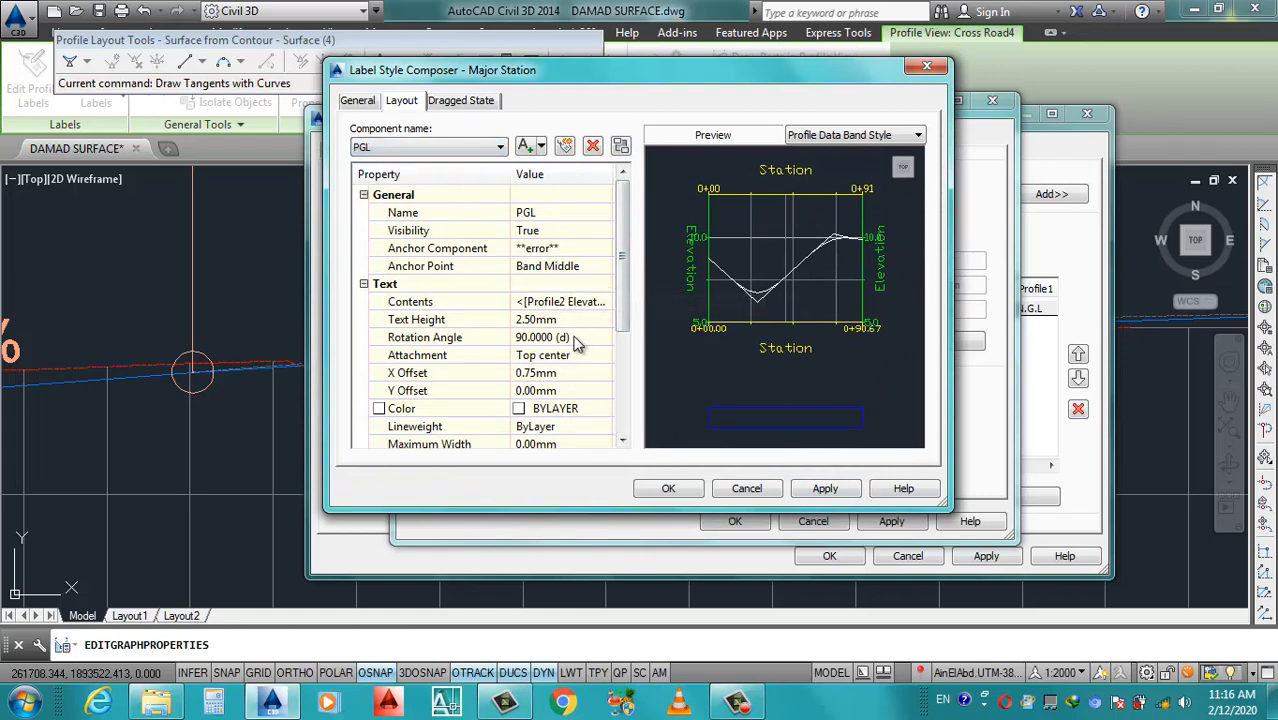
left_click(600, 302)
left_click(609, 302)
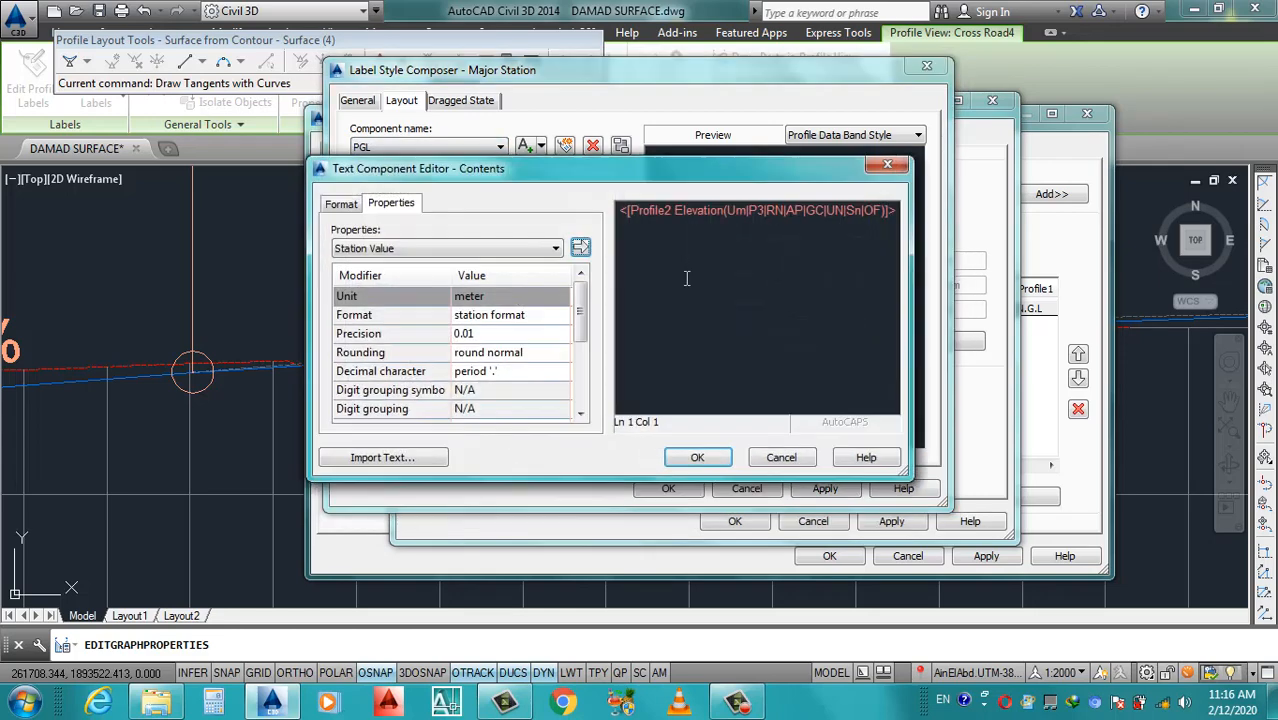
left_click(754, 213)
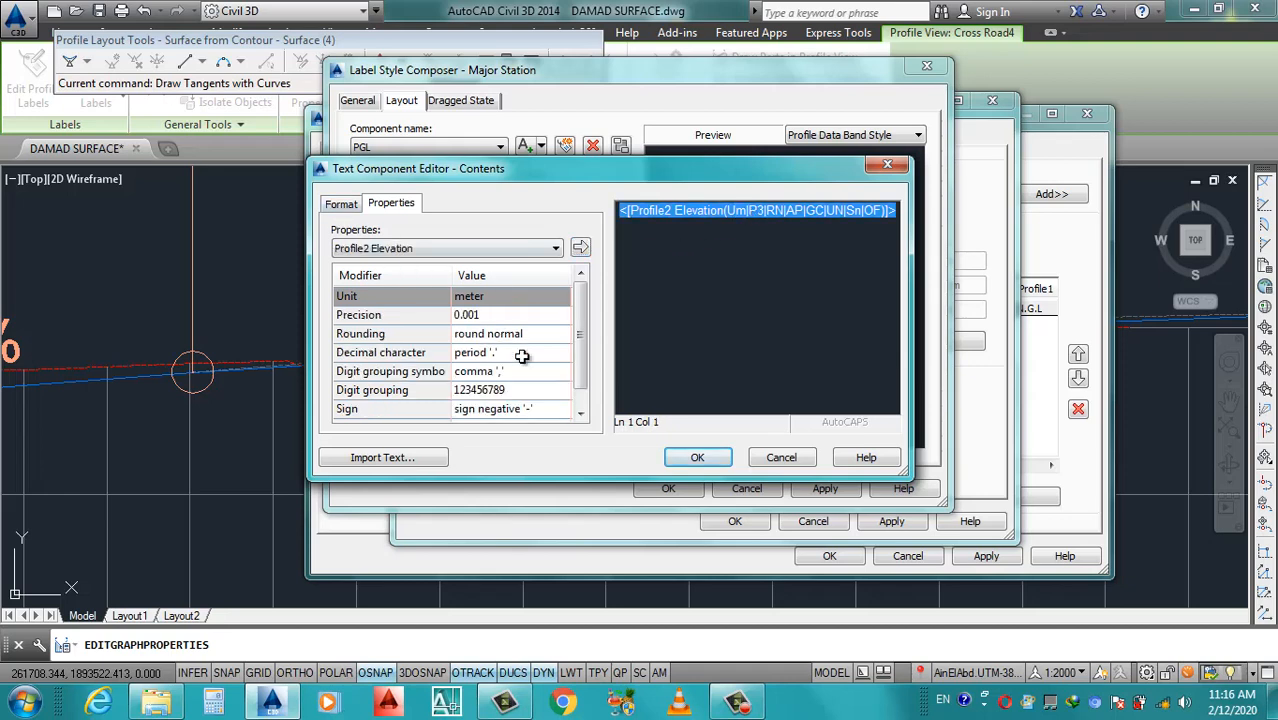
left_click(496, 316)
left_click(496, 314)
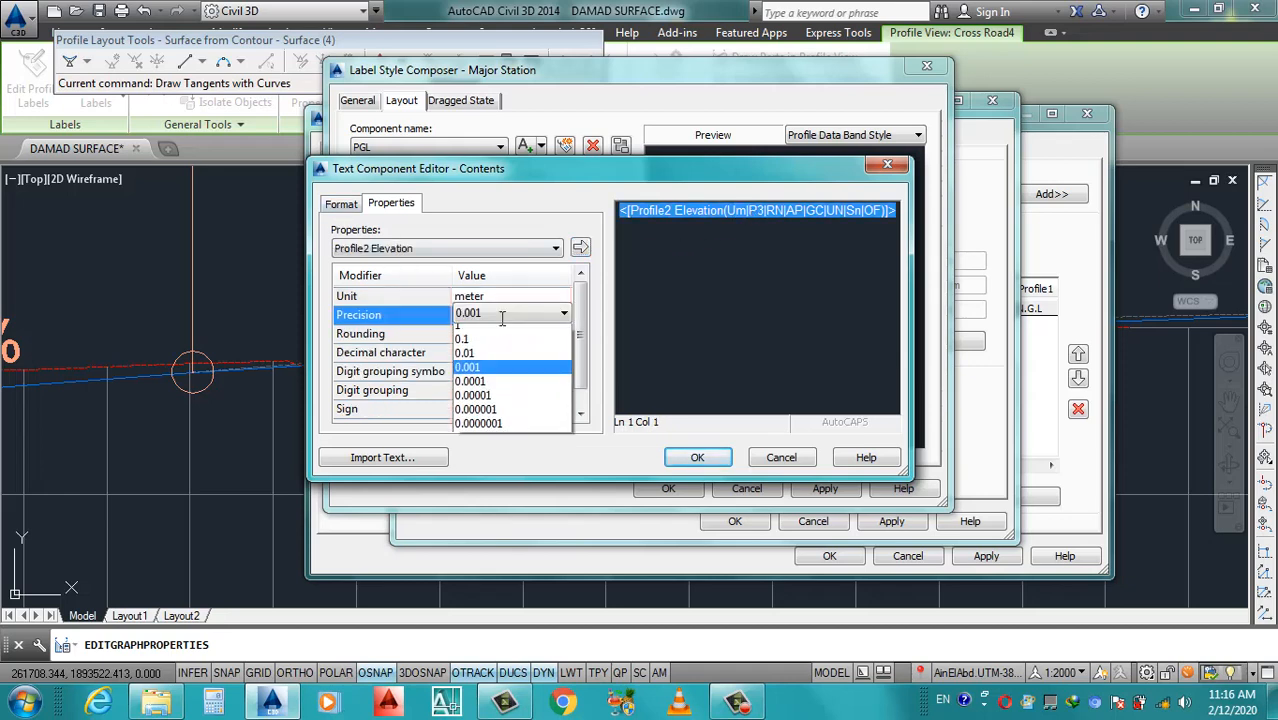
left_click(492, 373)
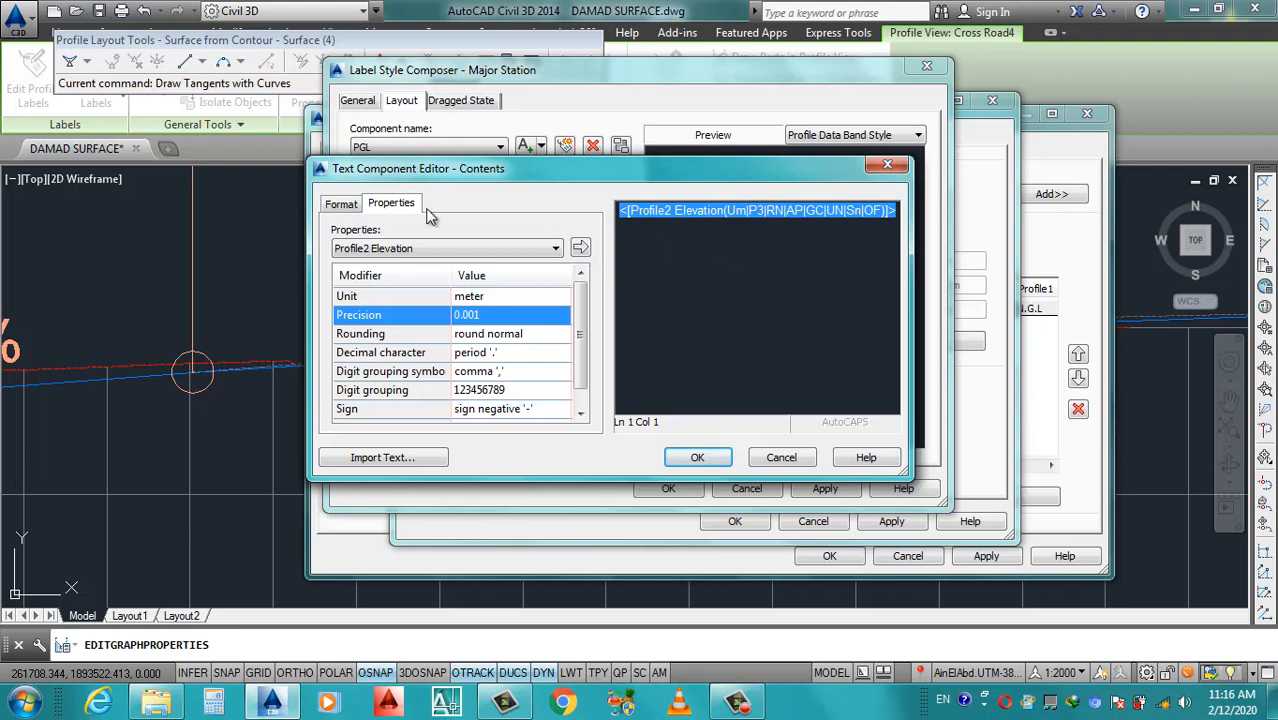
Format the PGL component's elevation text in bold and blue, and apply the label change.
left_click(341, 204)
left_click(342, 407)
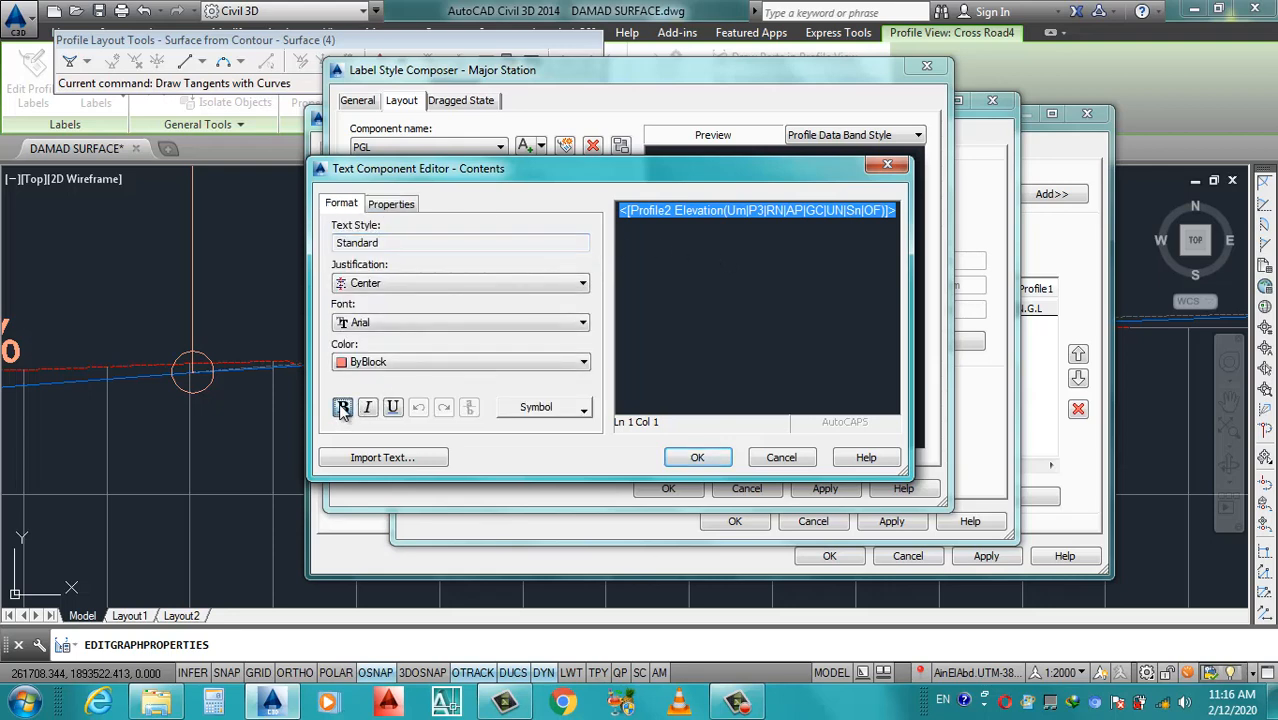
left_click(410, 362)
left_click(373, 448)
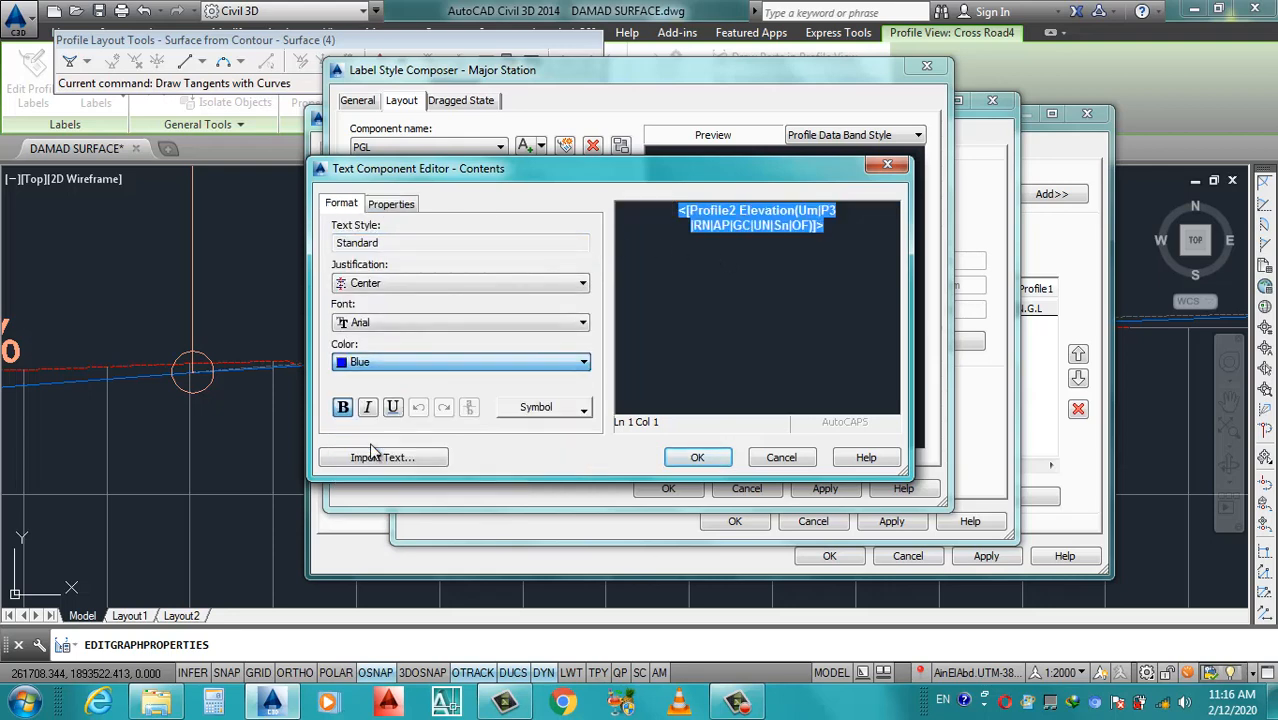
left_click(682, 459)
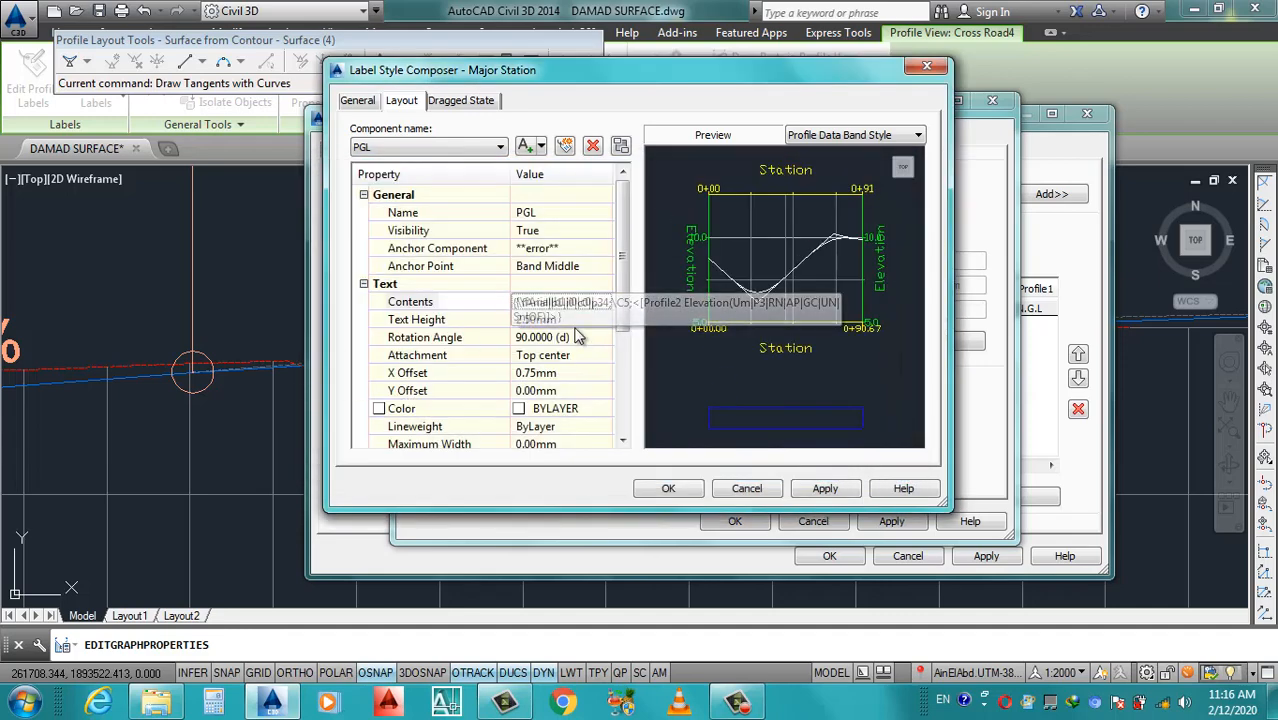
left_click(822, 488)
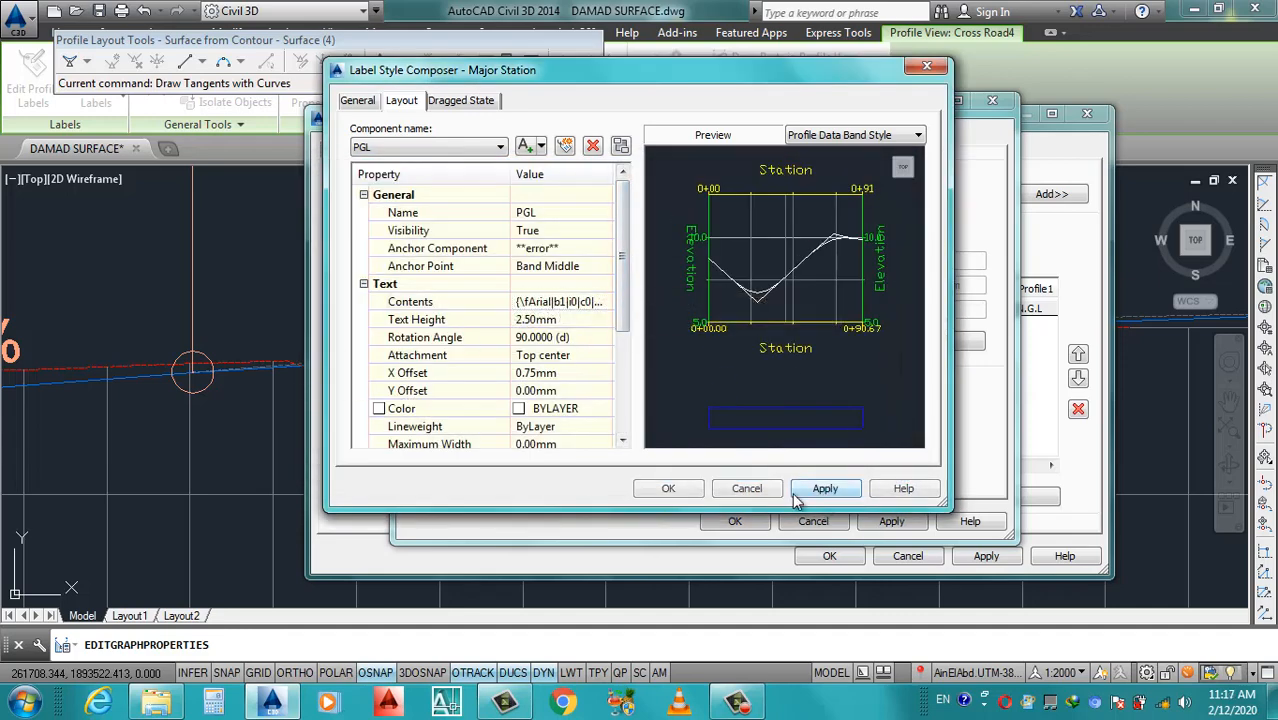
Accept the Major Station label and the Elevations and Stations band style, and apply the profile view properties.
left_click(669, 489)
left_click(890, 521)
left_click(740, 522)
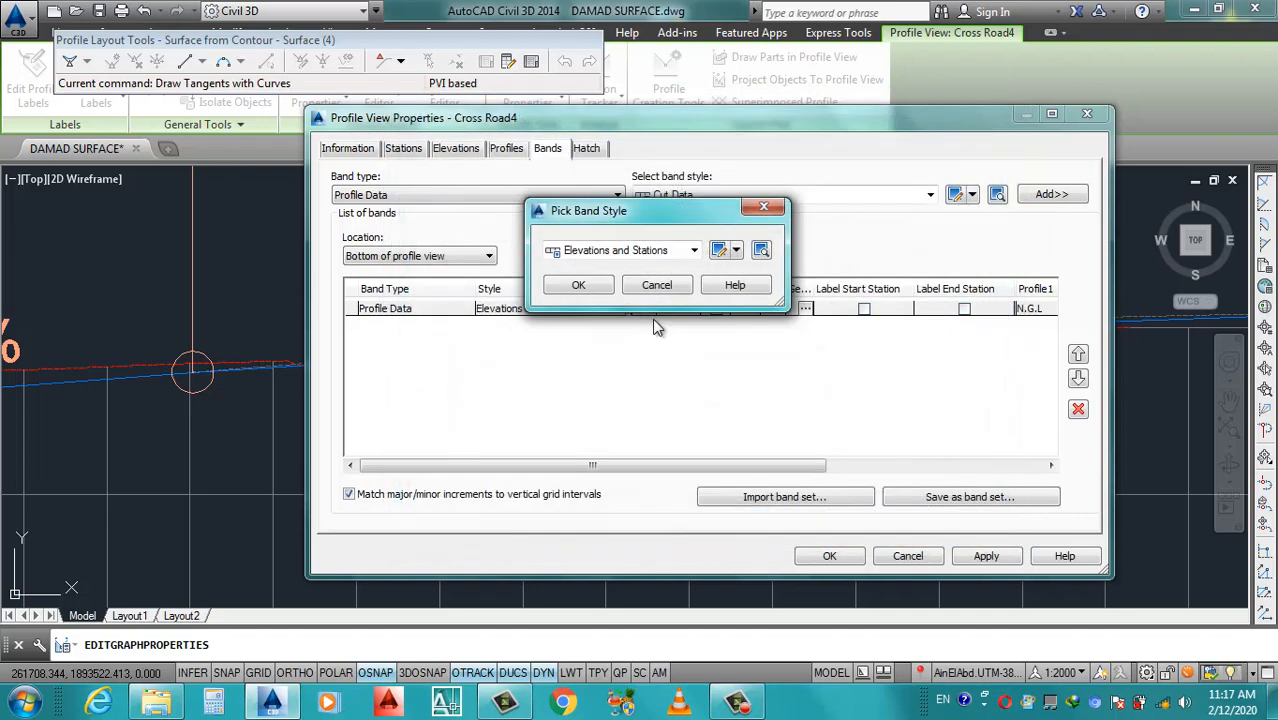
left_click(574, 287)
left_click(987, 557)
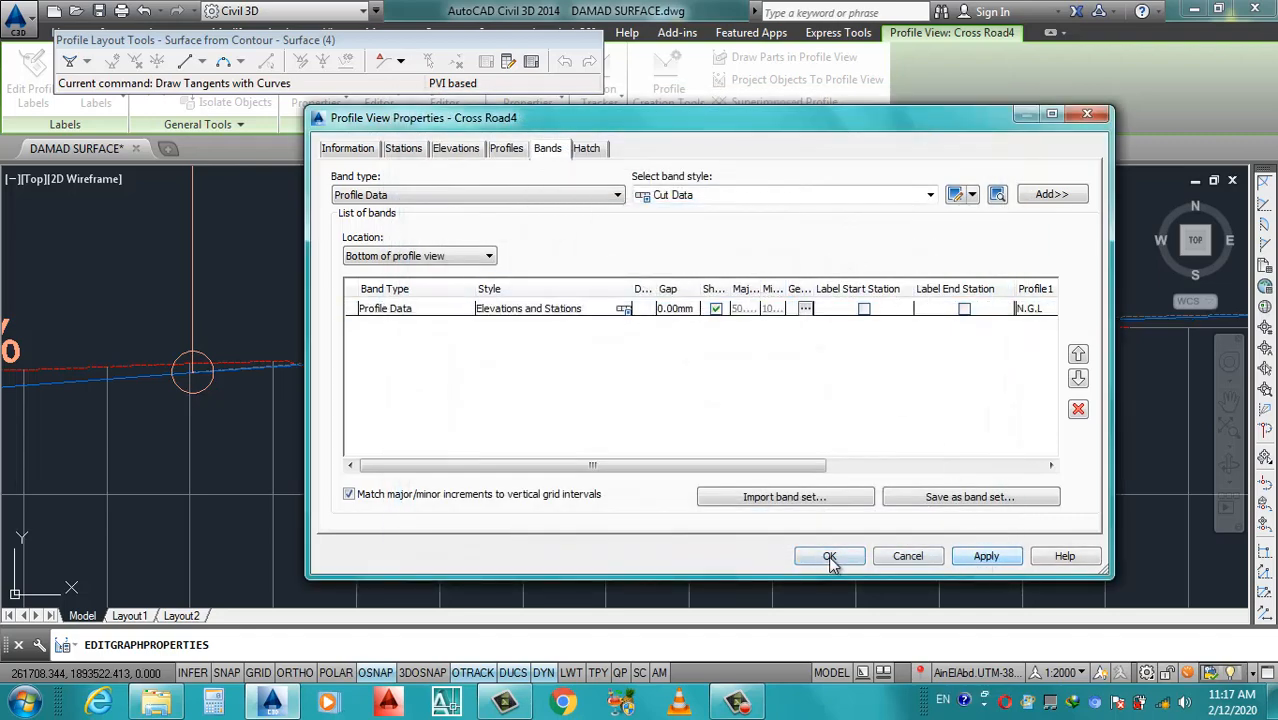
left_click(829, 556)
Examine the color and weight of the elevation and station labels in the band below the profile view.
scroll(664, 387, "down", 10)
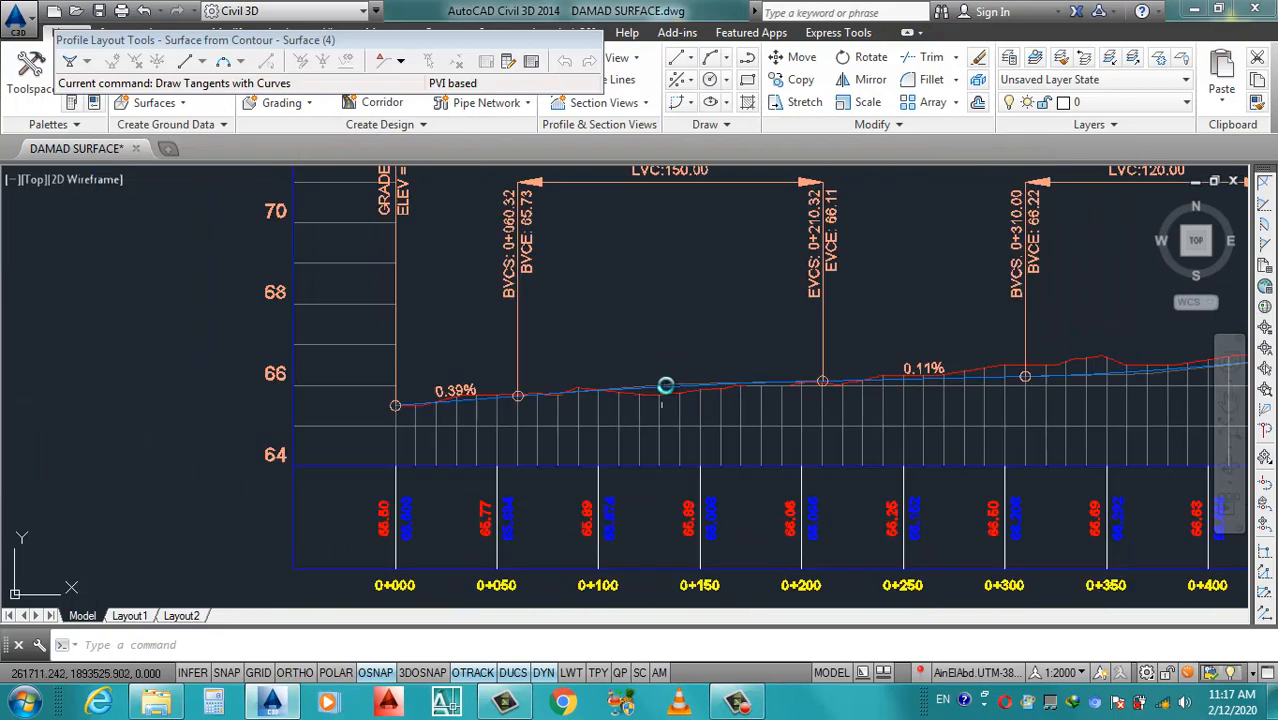
scroll(756, 422, "down", 3)
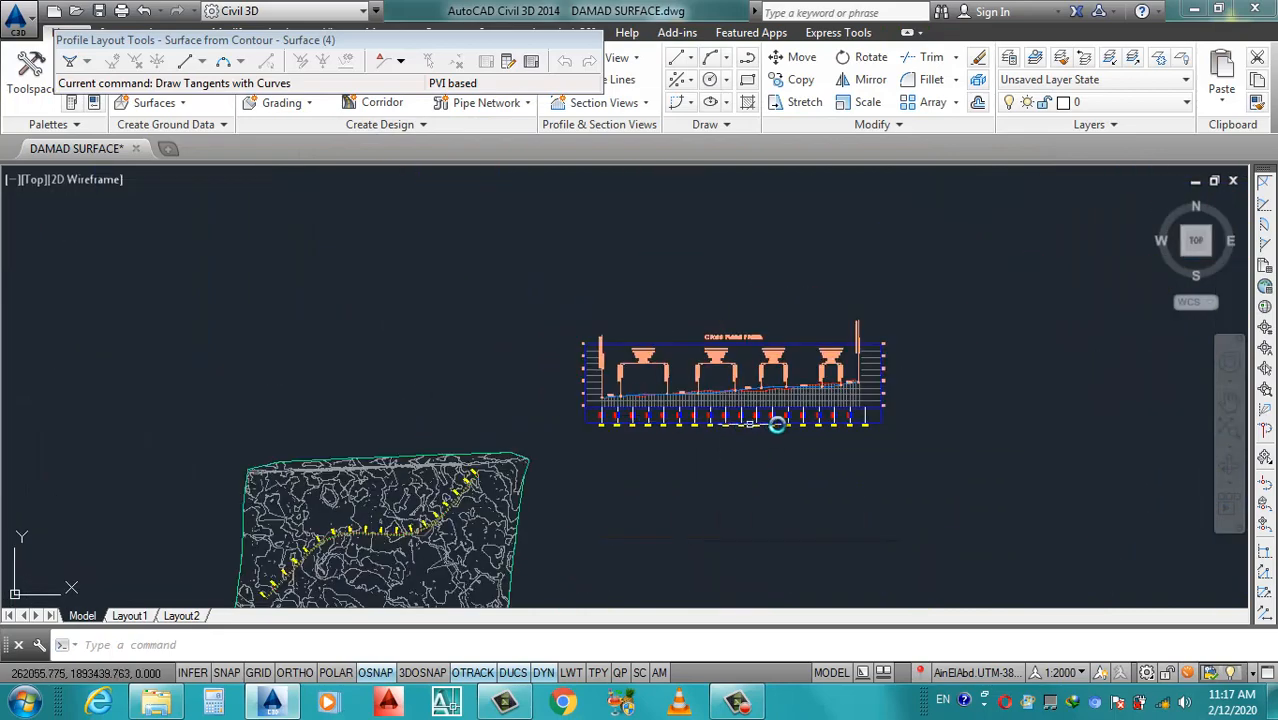
scroll(770, 422, "up", 2)
scroll(498, 456, "up", 5)
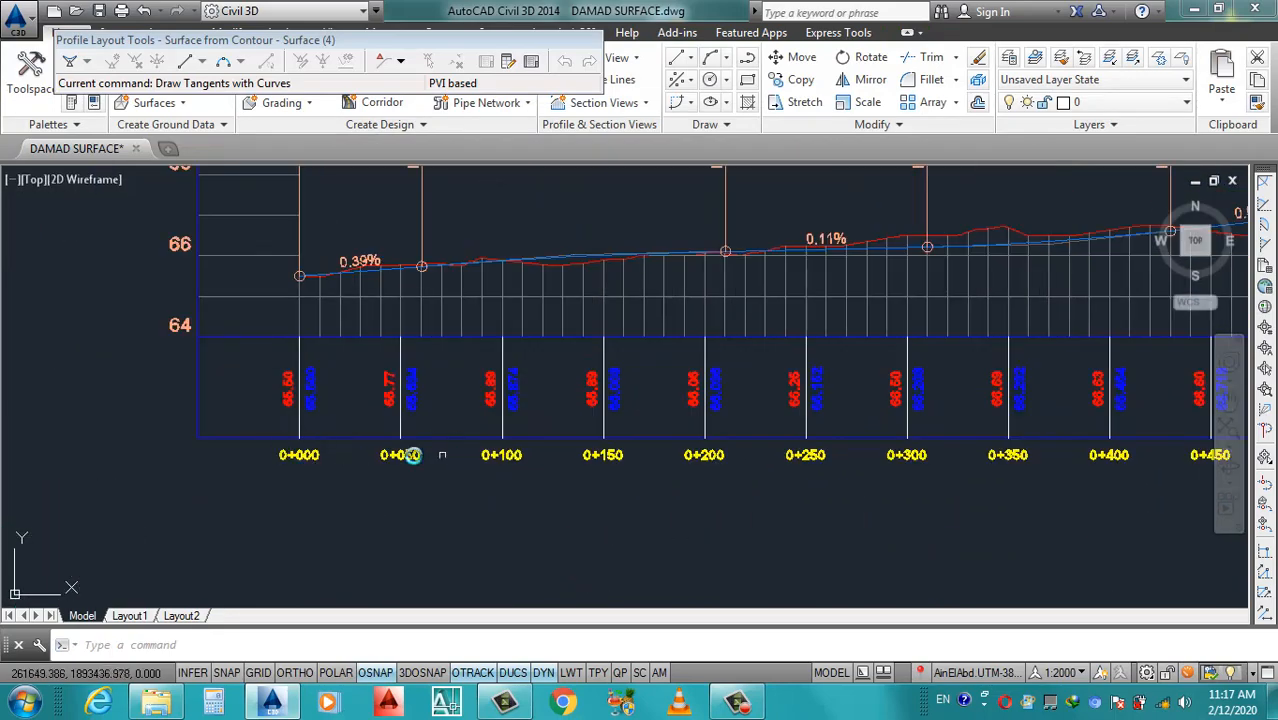
scroll(401, 455, "down", 5)
scroll(401, 455, "up", 5)
scroll(588, 462, "down", 2)
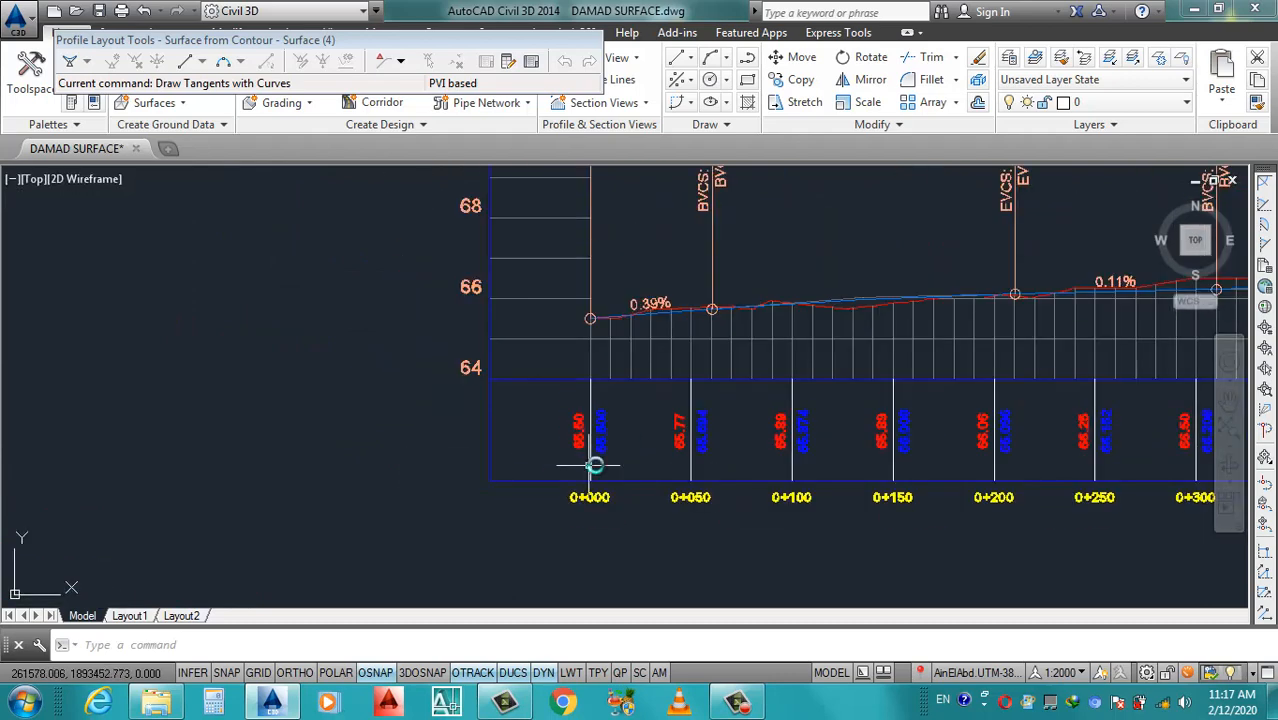
scroll(662, 450, "up", 2)
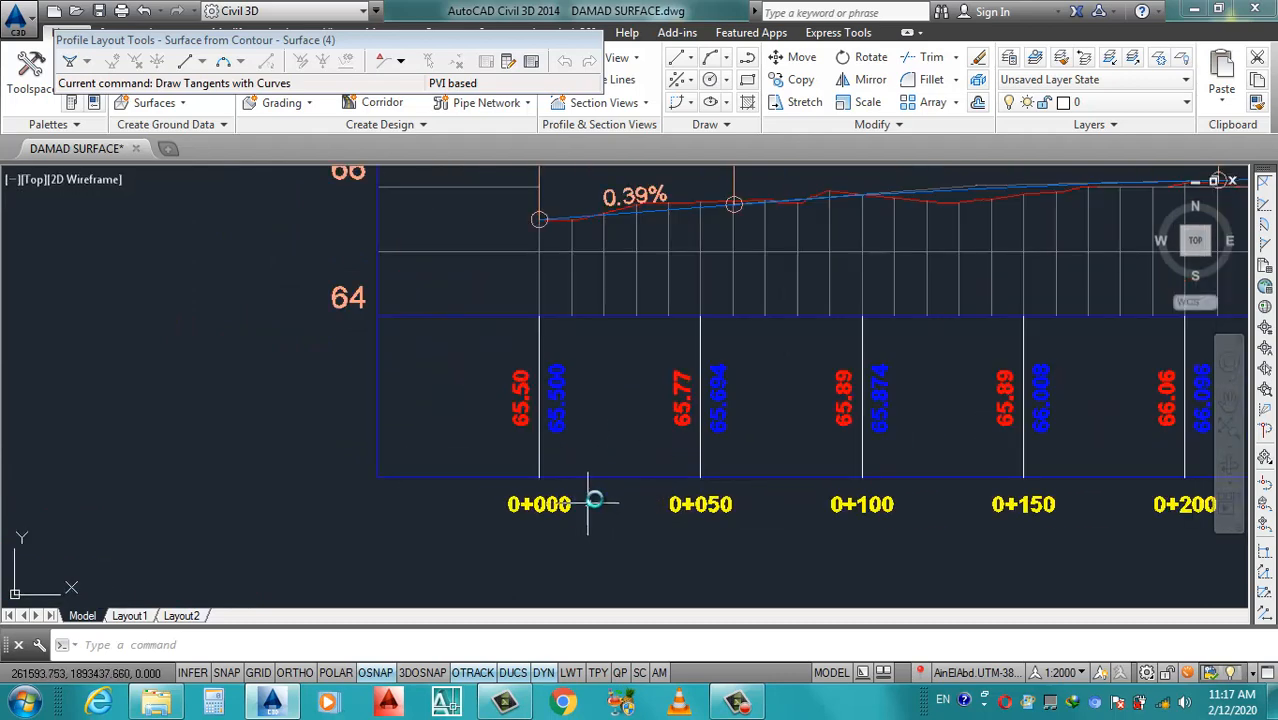
scroll(588, 506, "down", 3)
scroll(619, 454, "up", 2)
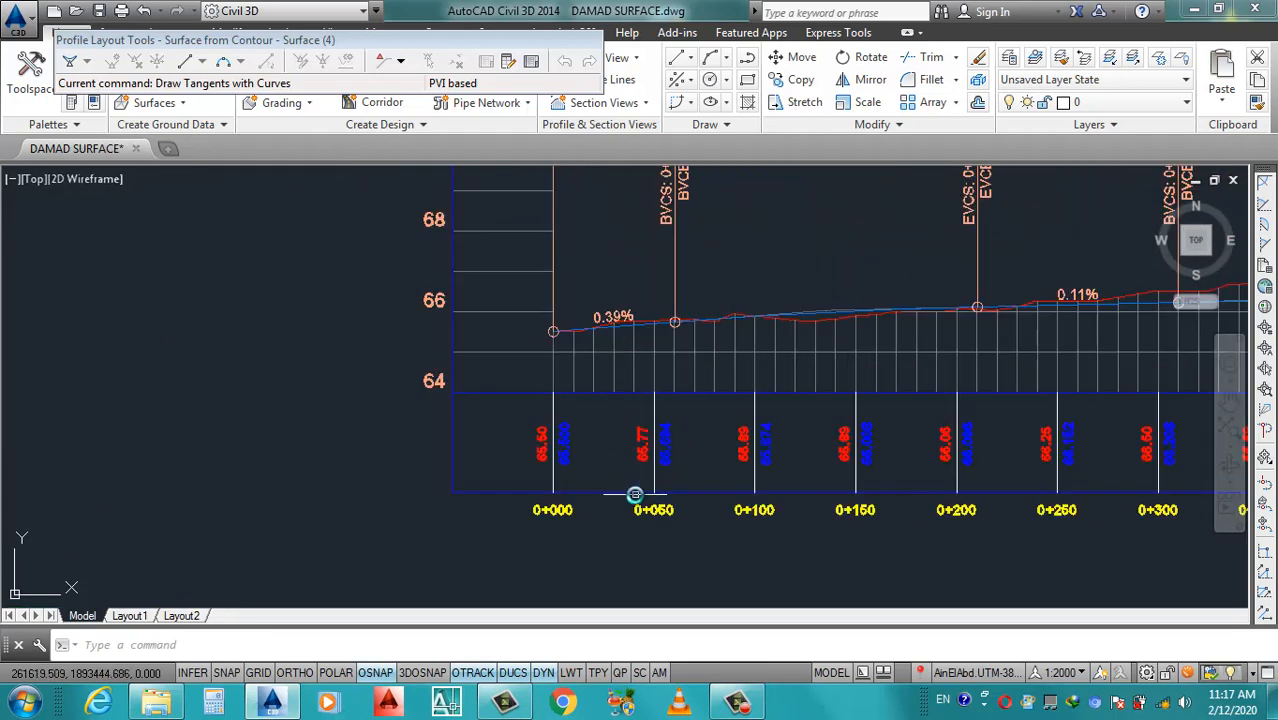
scroll(640, 480, "up", 2)
In the profile view style, set the bottom horizontal axis's major tick interval to 25 m and minor tick interval to 10 m, and apply.
left_click(597, 489)
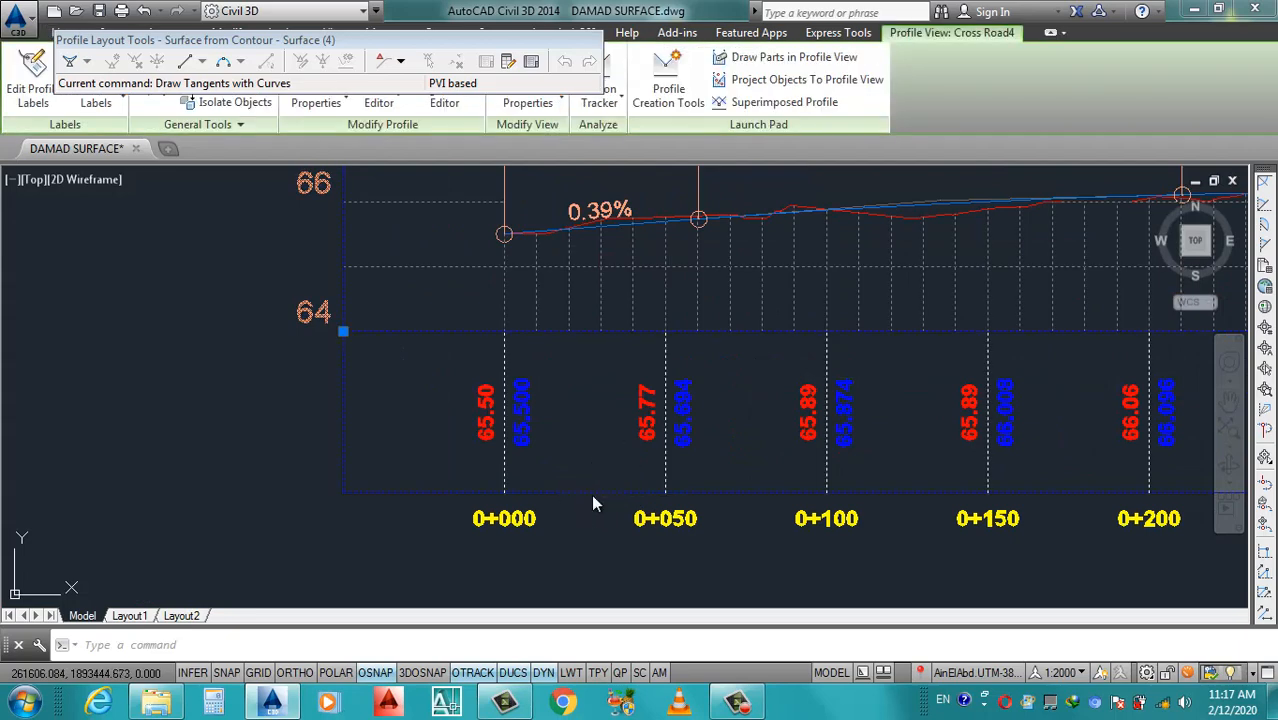
right_click(594, 495)
left_click(699, 420)
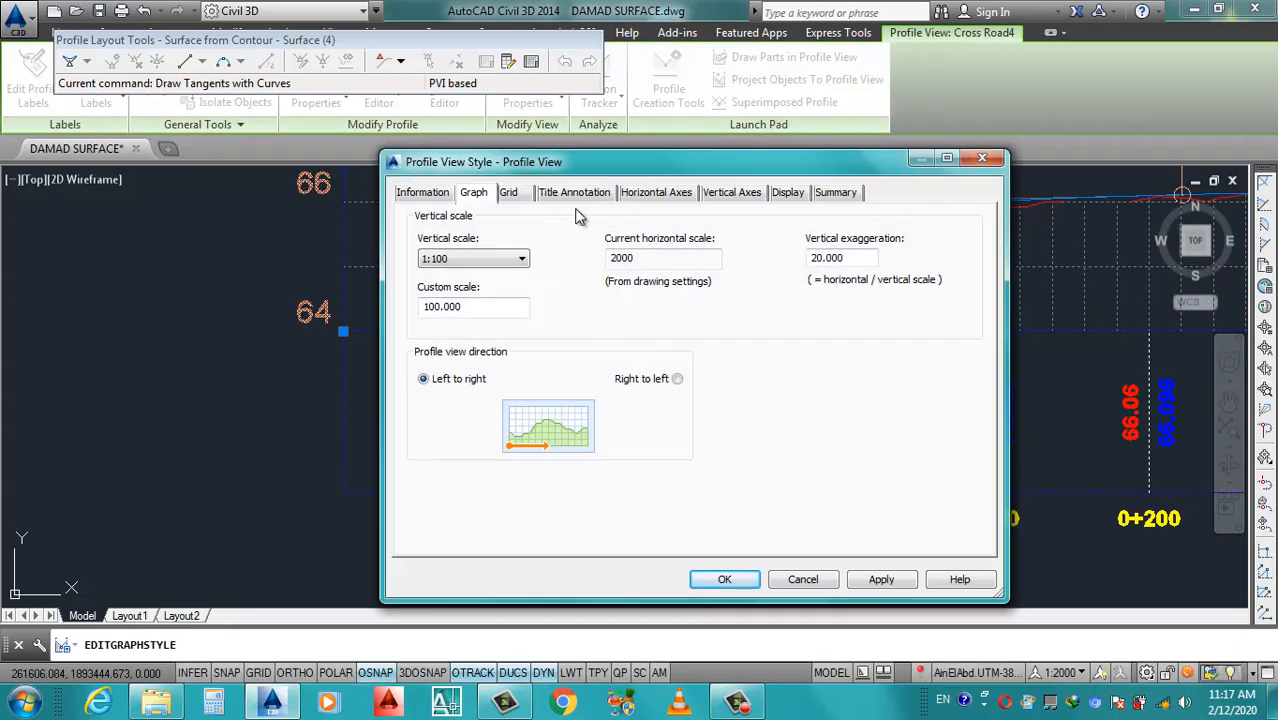
left_click(576, 193)
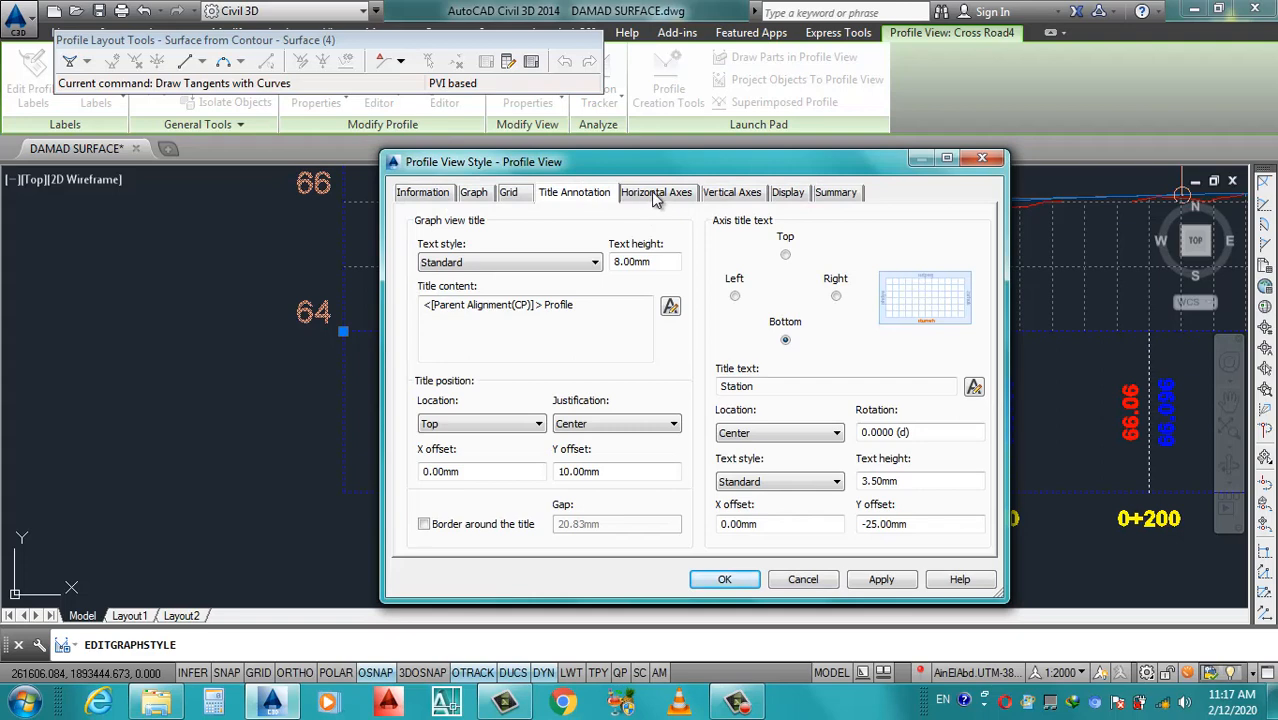
left_click(655, 193)
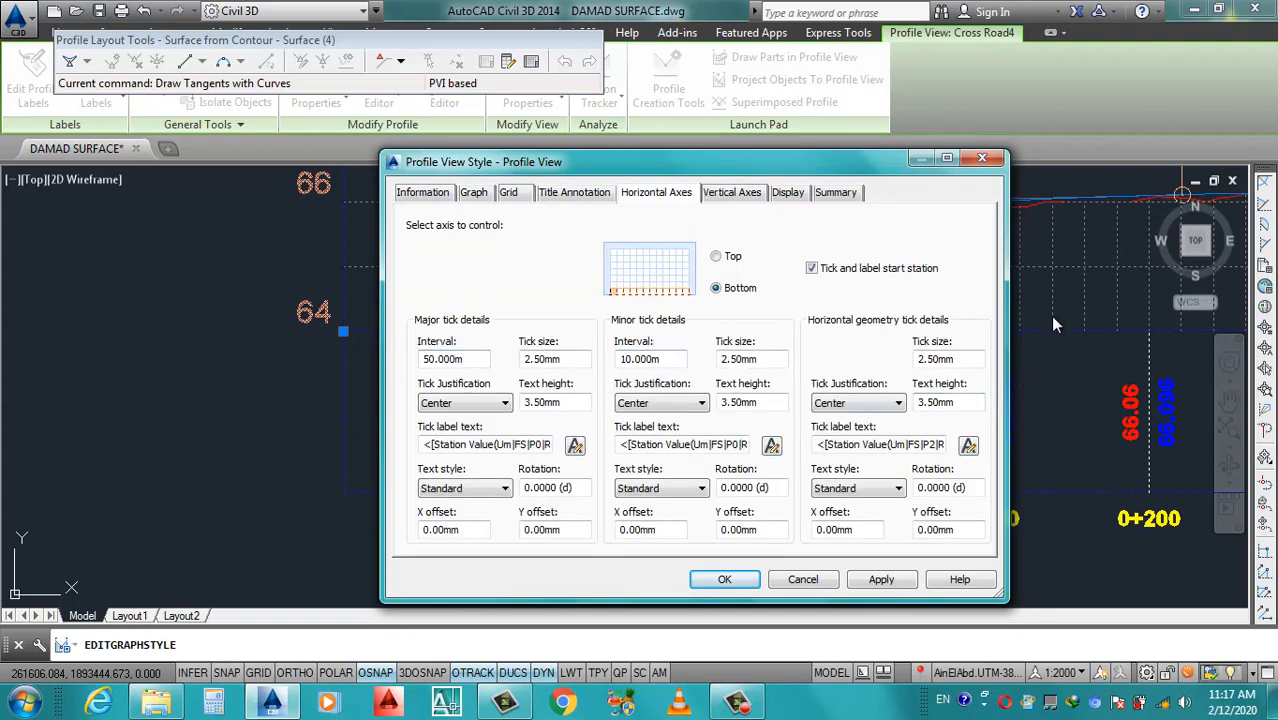
double_click(460, 360)
type("25")
double_click(632, 360)
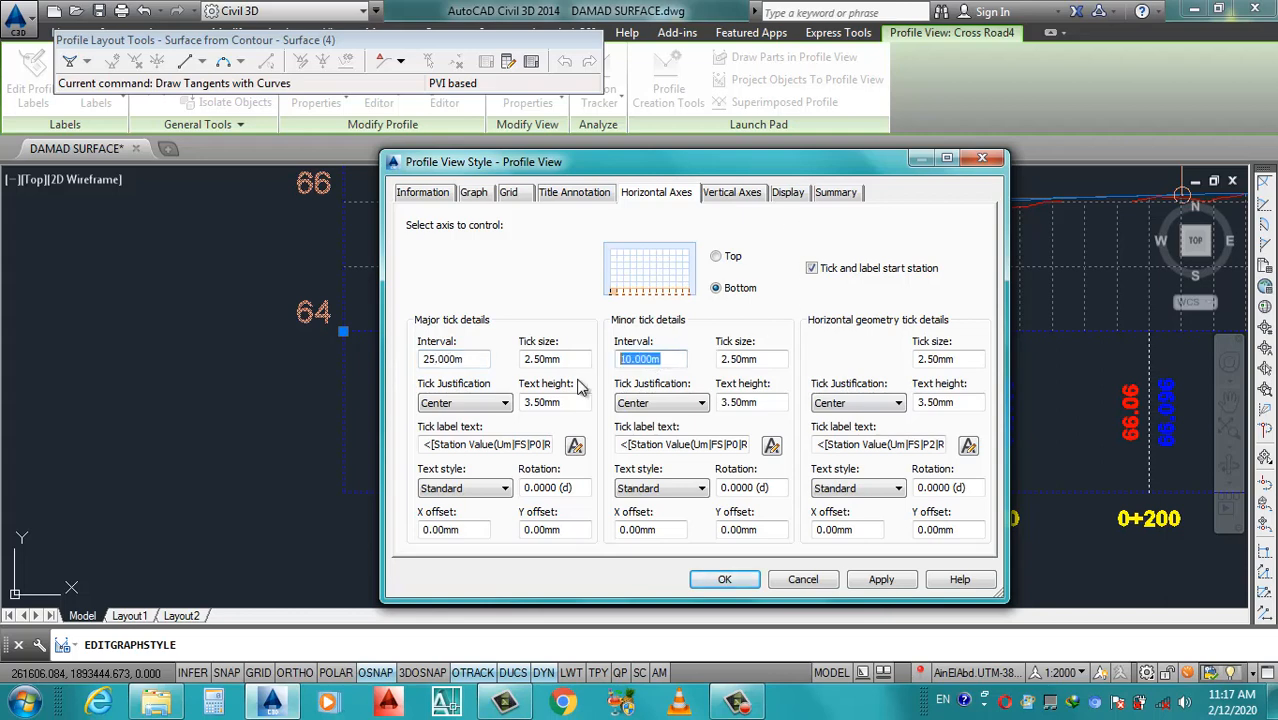
type("25")
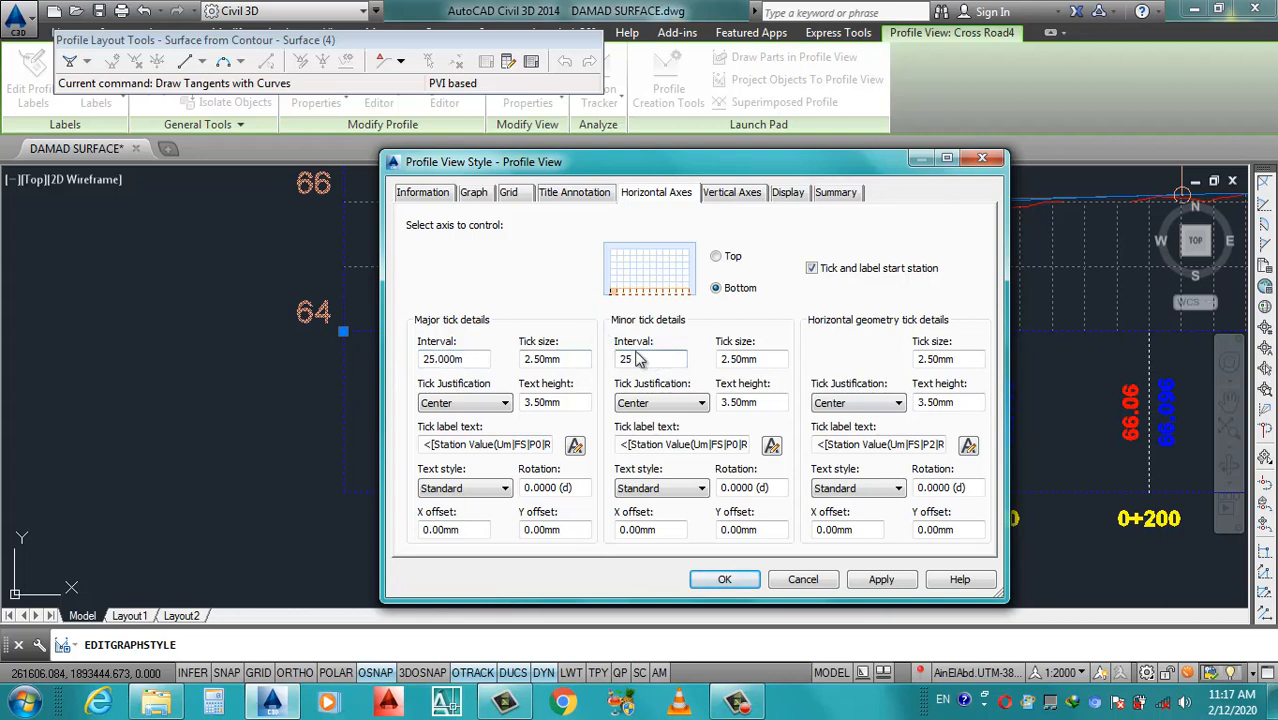
left_click_drag(599, 367, 575, 372)
type("10")
left_click(884, 582)
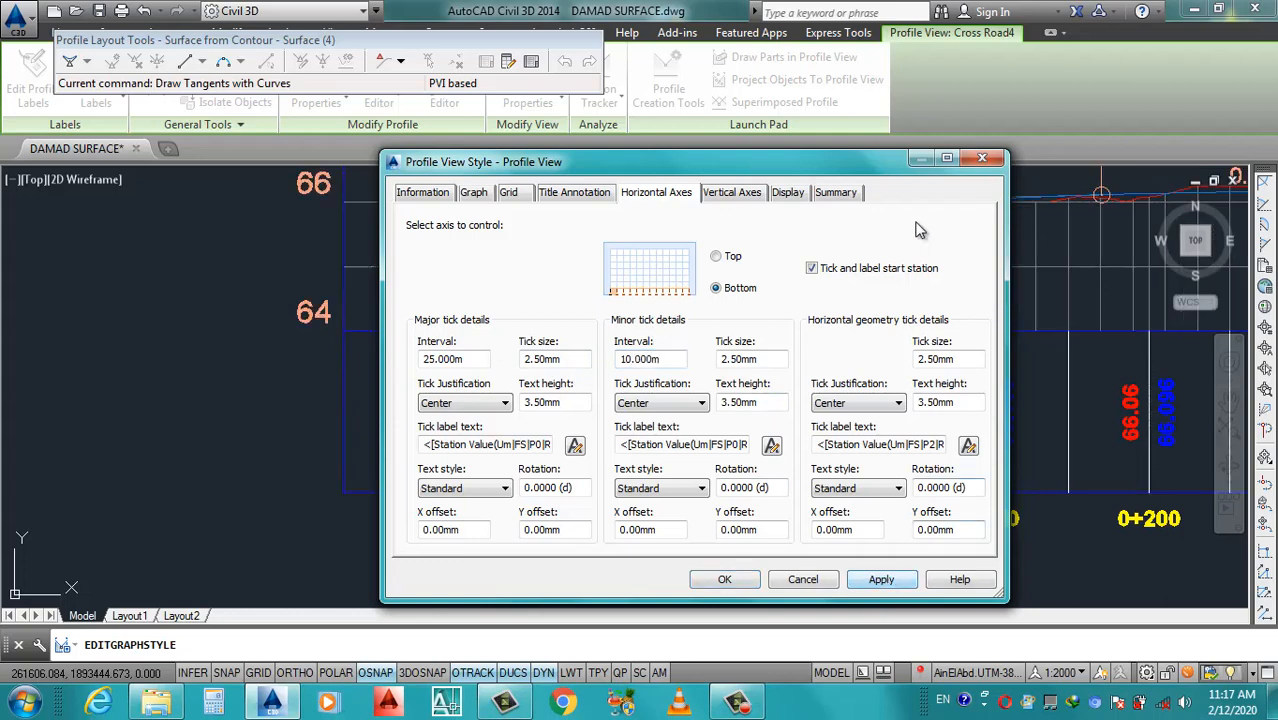
Set the minor tick interval of the bottom horizontal axis to 5 m and accept the profile view style.
left_click_drag(779, 170, 539, 208)
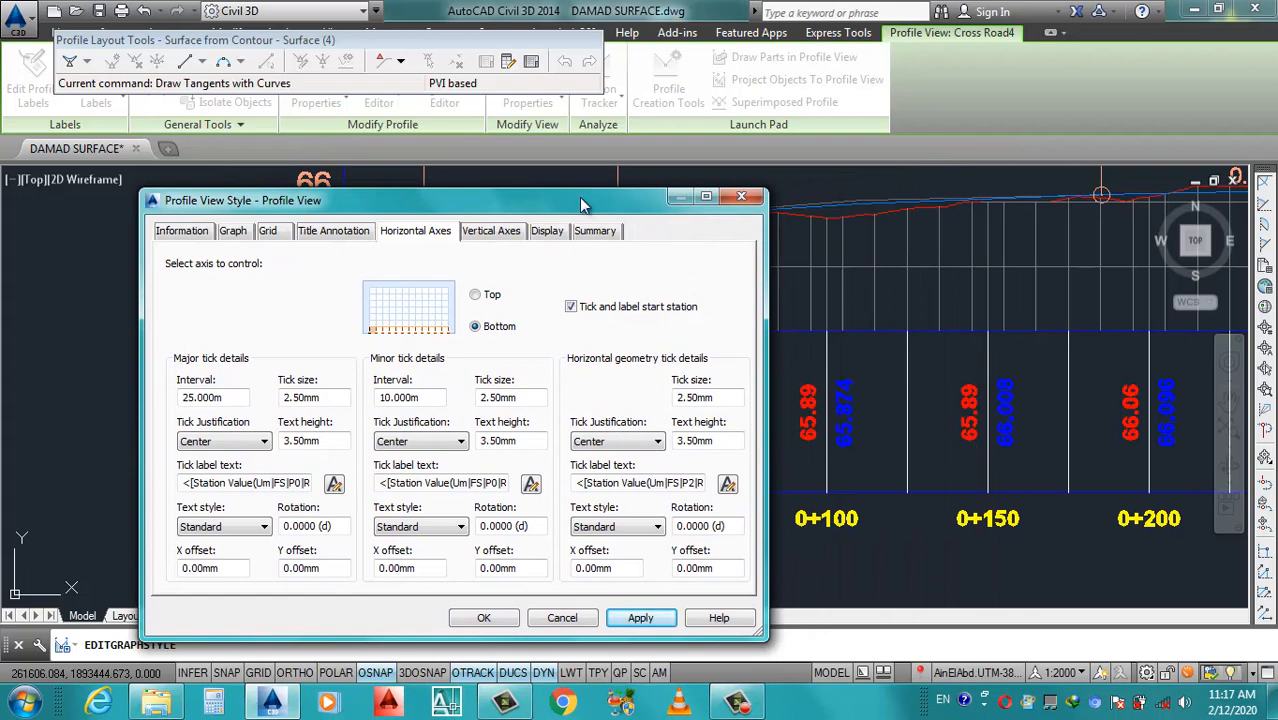
left_click_drag(583, 204, 925, 150)
double_click(745, 343)
type("5")
left_click(982, 563)
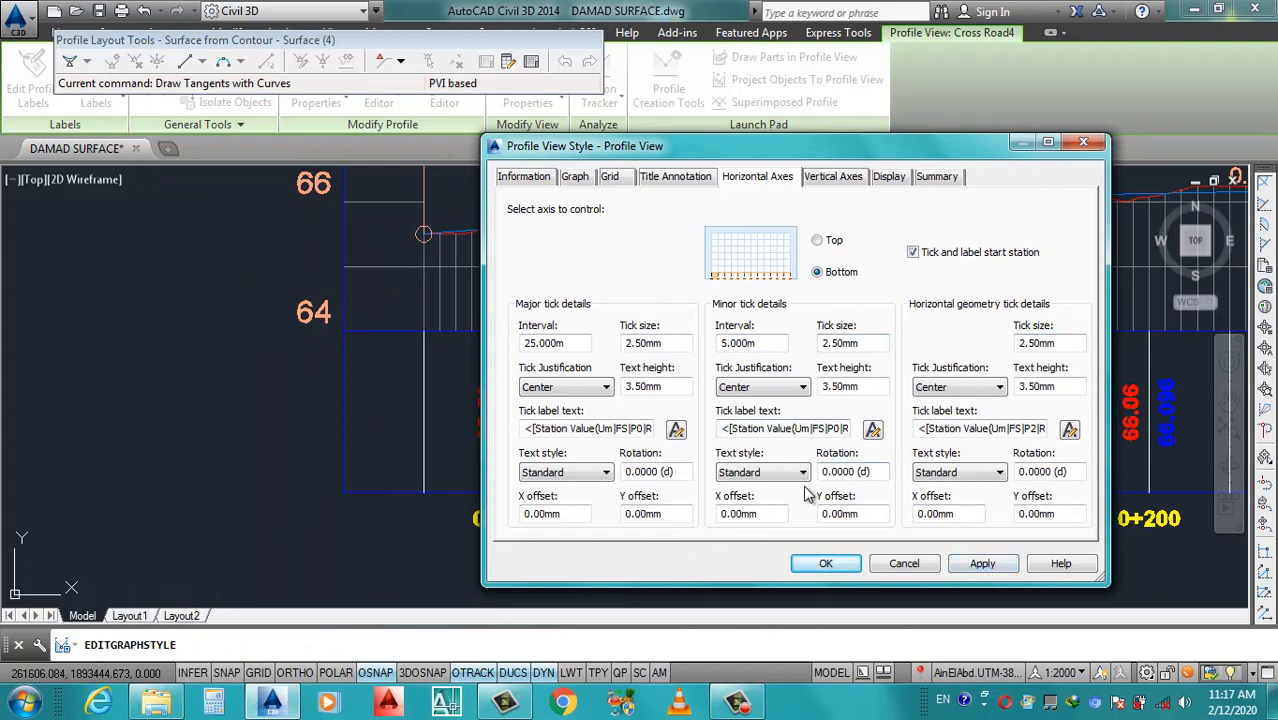
left_click(826, 563)
Examine the spacing of the station labels and vertical grid lines along the whole profile view.
scroll(549, 466, "down", 3)
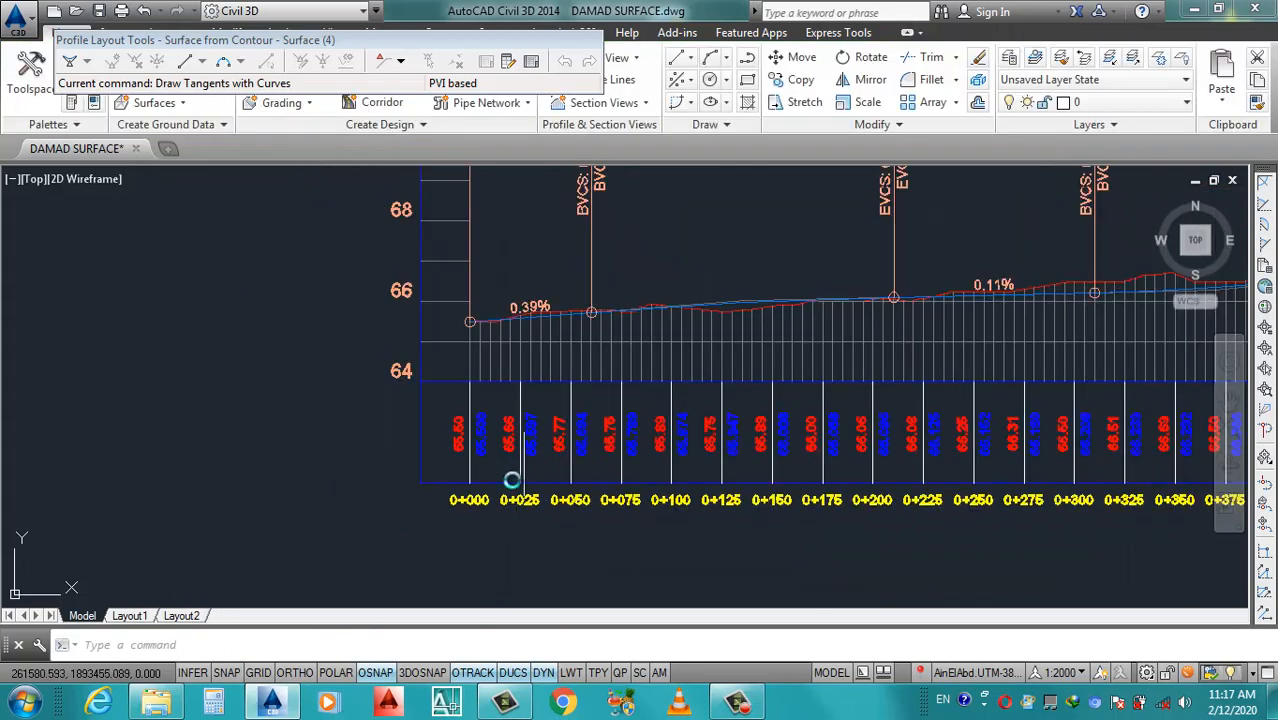
scroll(1078, 484, "up", 1)
scroll(1083, 488, "up", 2)
scroll(799, 462, "down", 5)
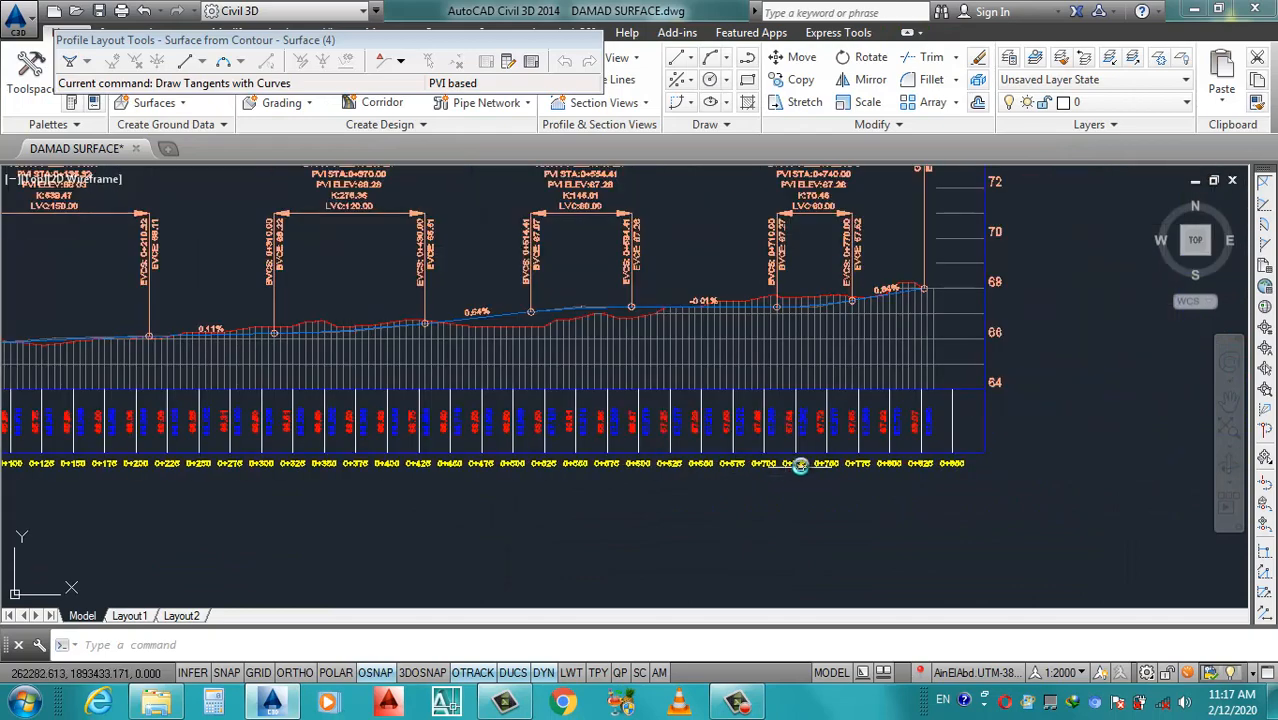
scroll(457, 488, "up", 1)
scroll(457, 488, "up", 5)
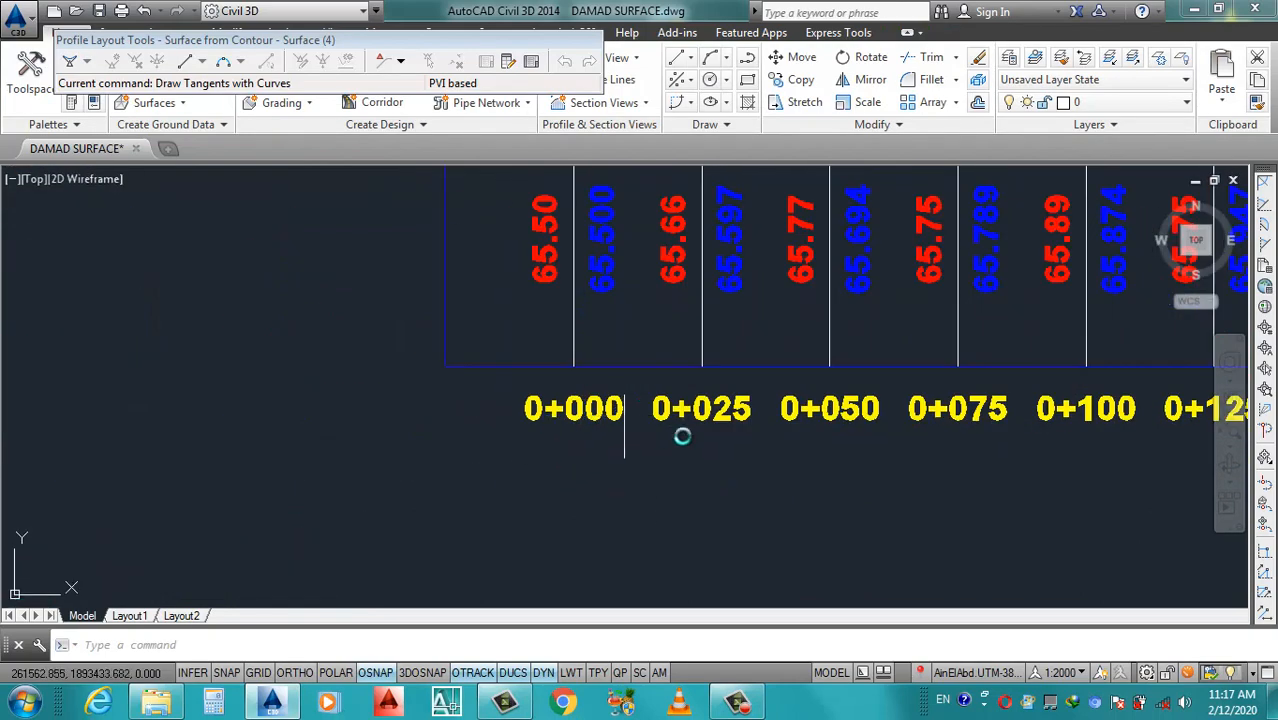
scroll(680, 430, "down", 2)
middle_click_drag(667, 437, 622, 537)
scroll(651, 360, "down", 3)
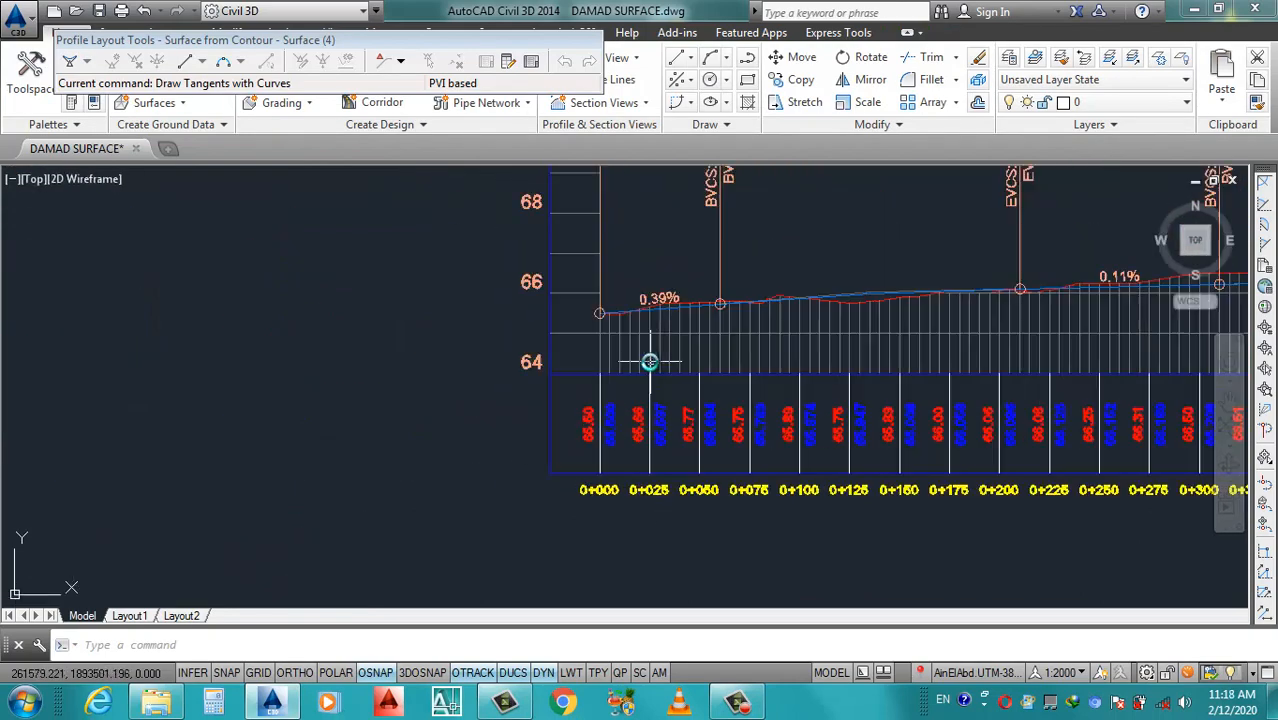
In the profile view style, set the bottom horizontal axis's major tick interval to 50 m and minor tick interval to 25 m.
scroll(665, 354, "up", 3)
left_click(665, 354)
right_click(665, 354)
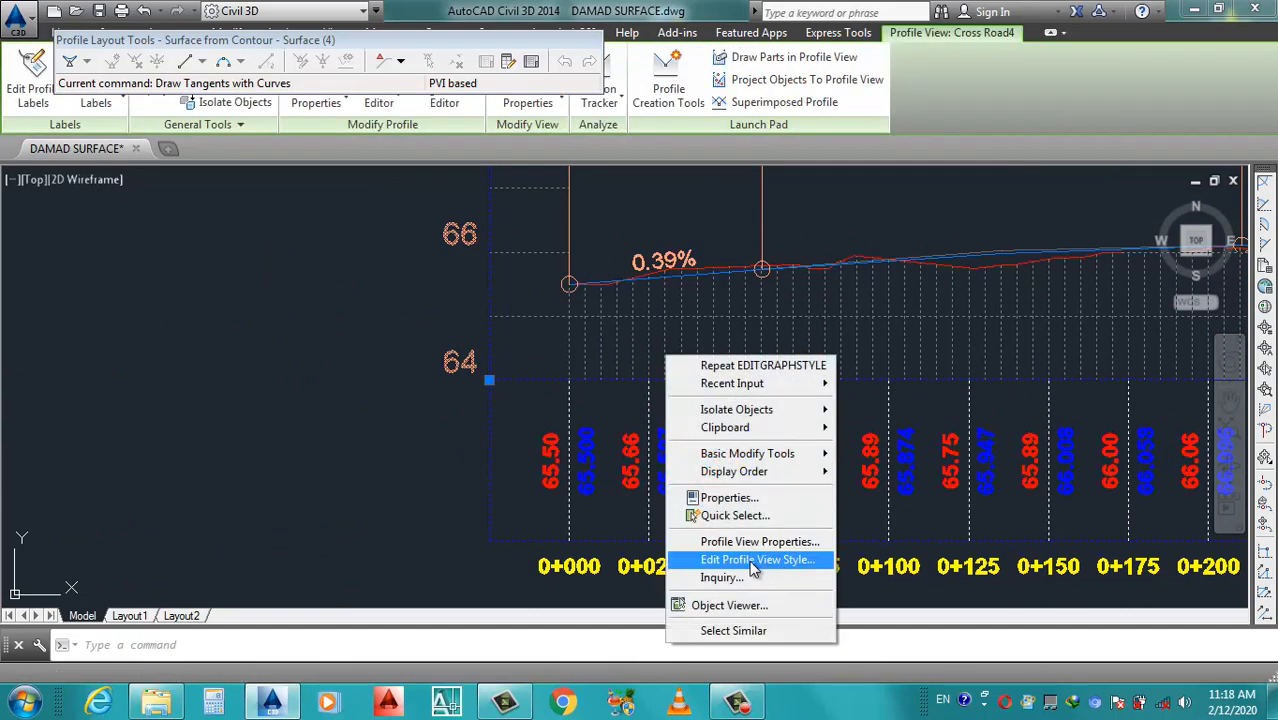
left_click(755, 568)
double_click(572, 345)
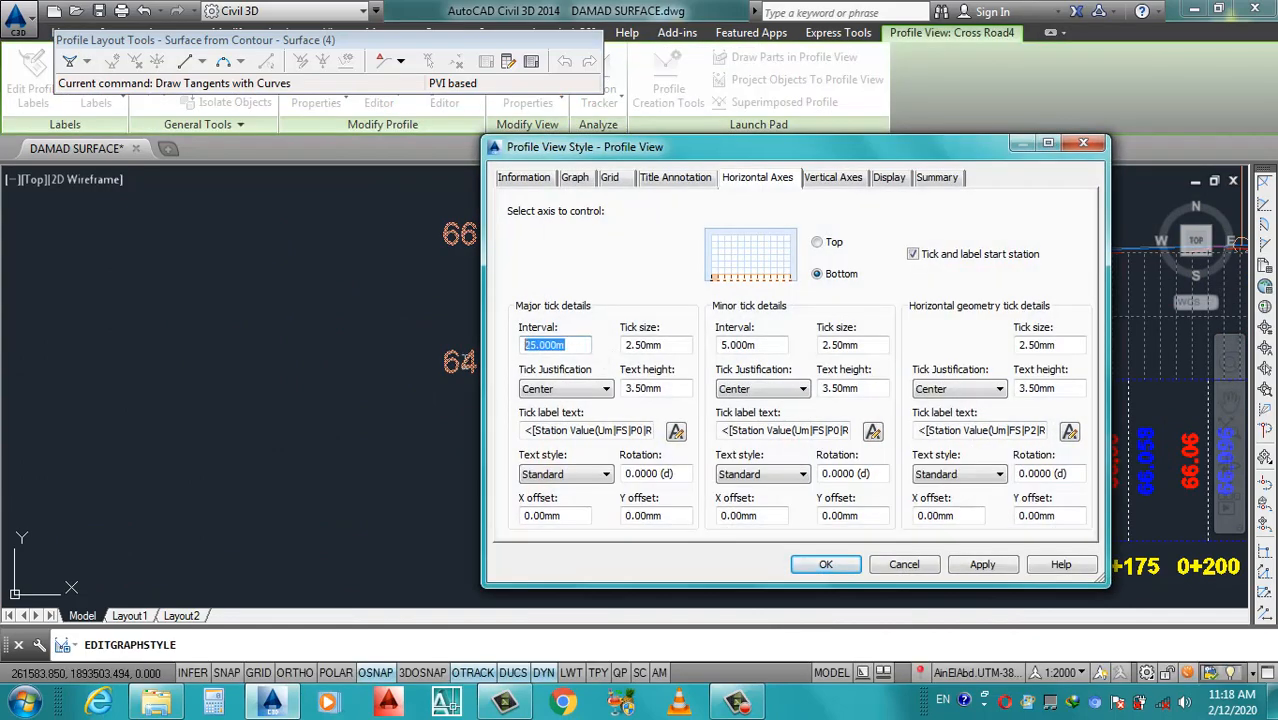
type("50")
double_click(767, 345)
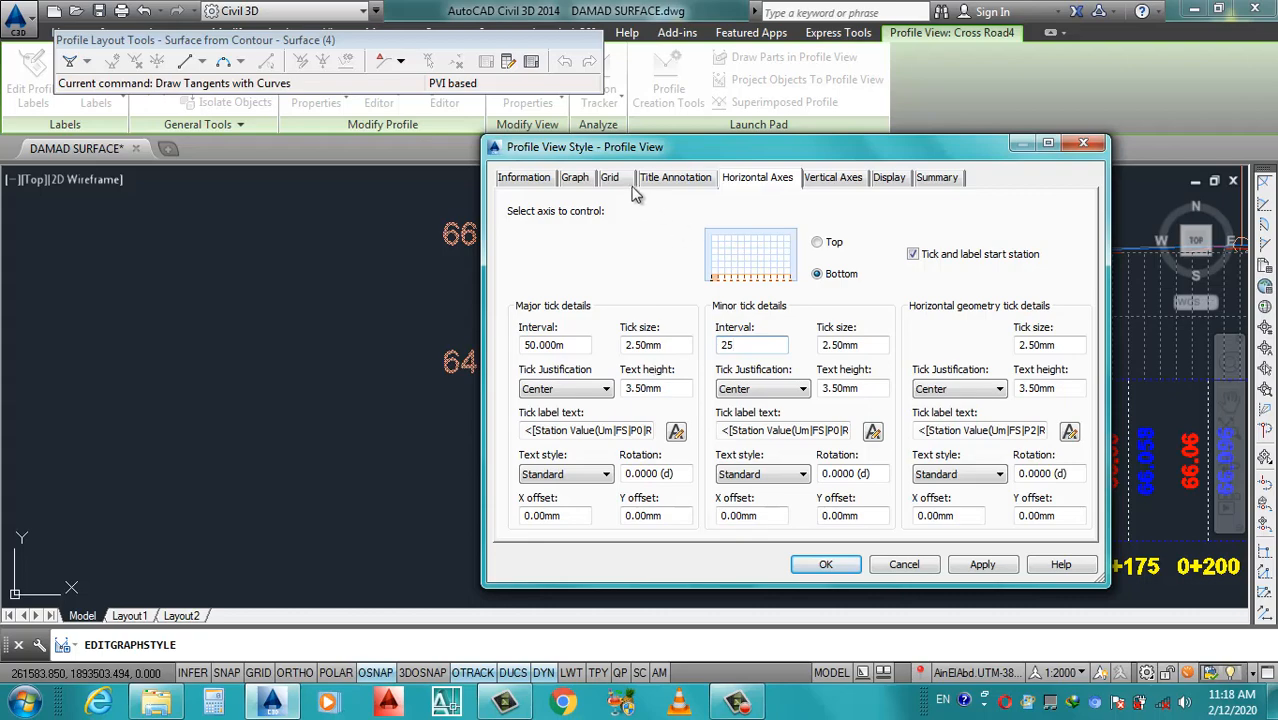
mouse_move(770, 163)
left_mouse_down()
mouse_move(830, 151)
mouse_move(992, 182)
mouse_move(974, 182)
left_mouse_up()
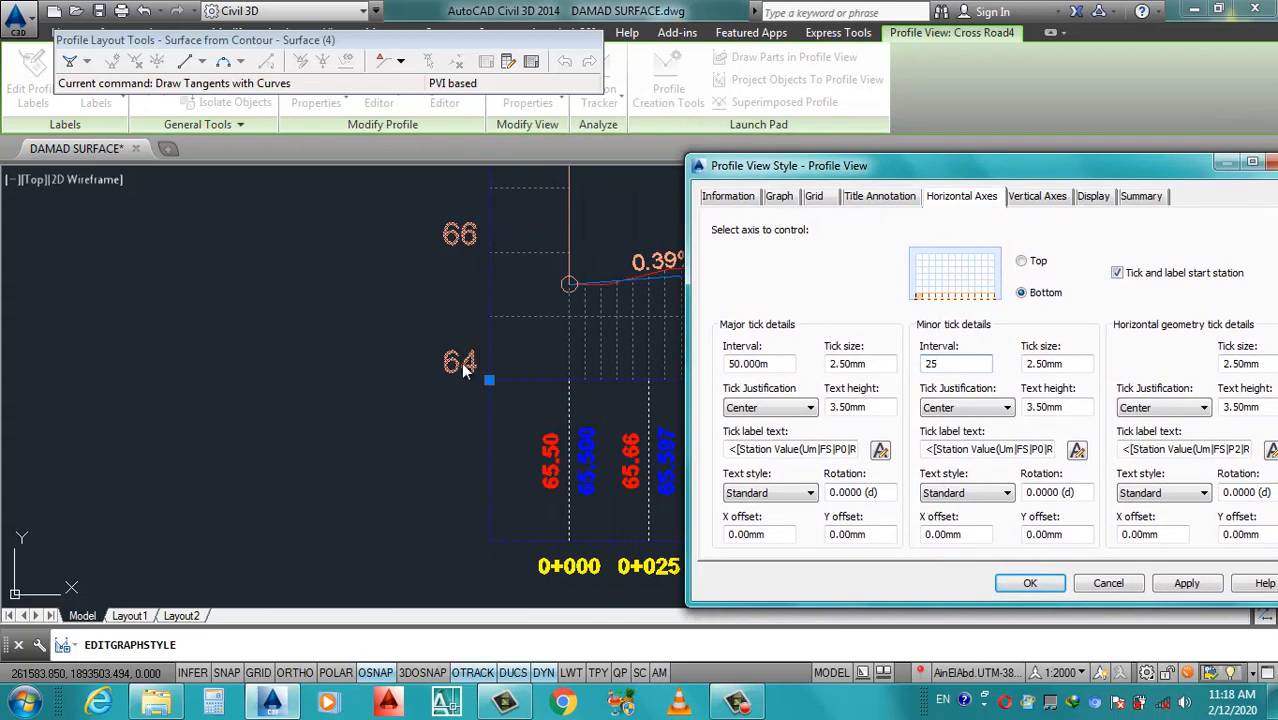
left_click_drag(884, 170, 785, 73)
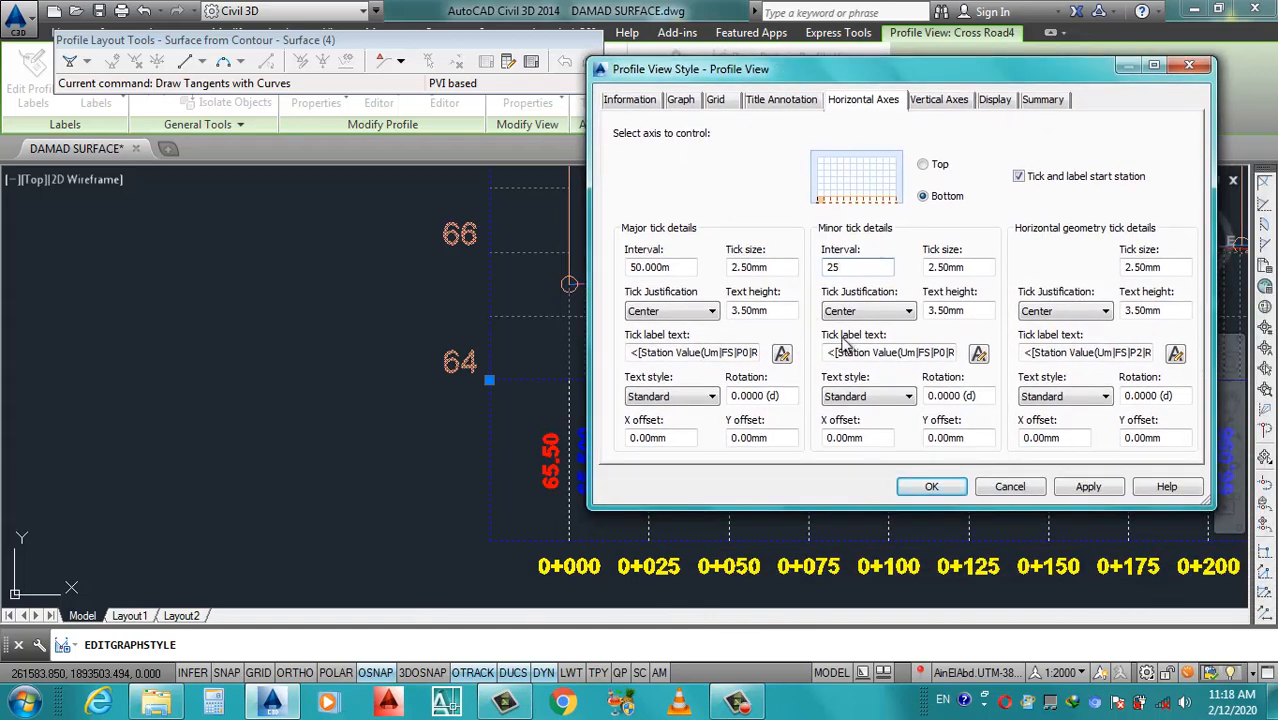
left_click(931, 486)
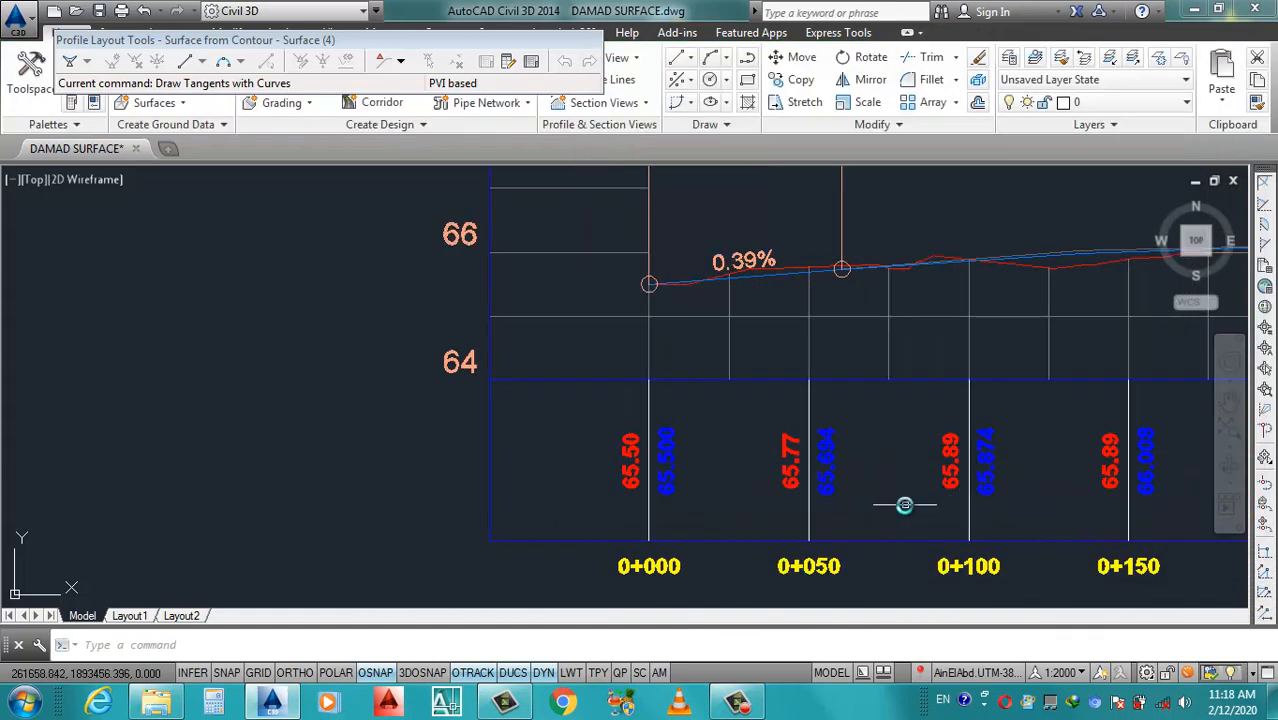
scroll(650, 468, "down", 8)
scroll(680, 471, "up", 5)
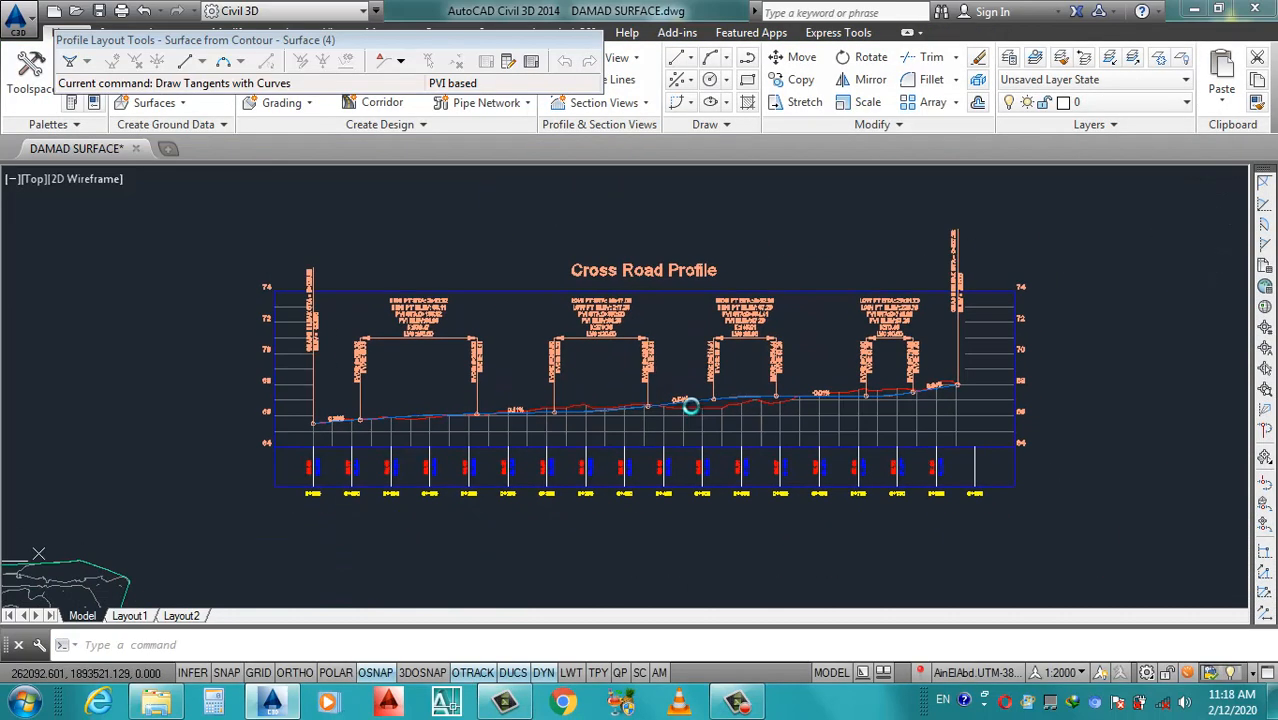
middle_click_drag(666, 373, 676, 397)
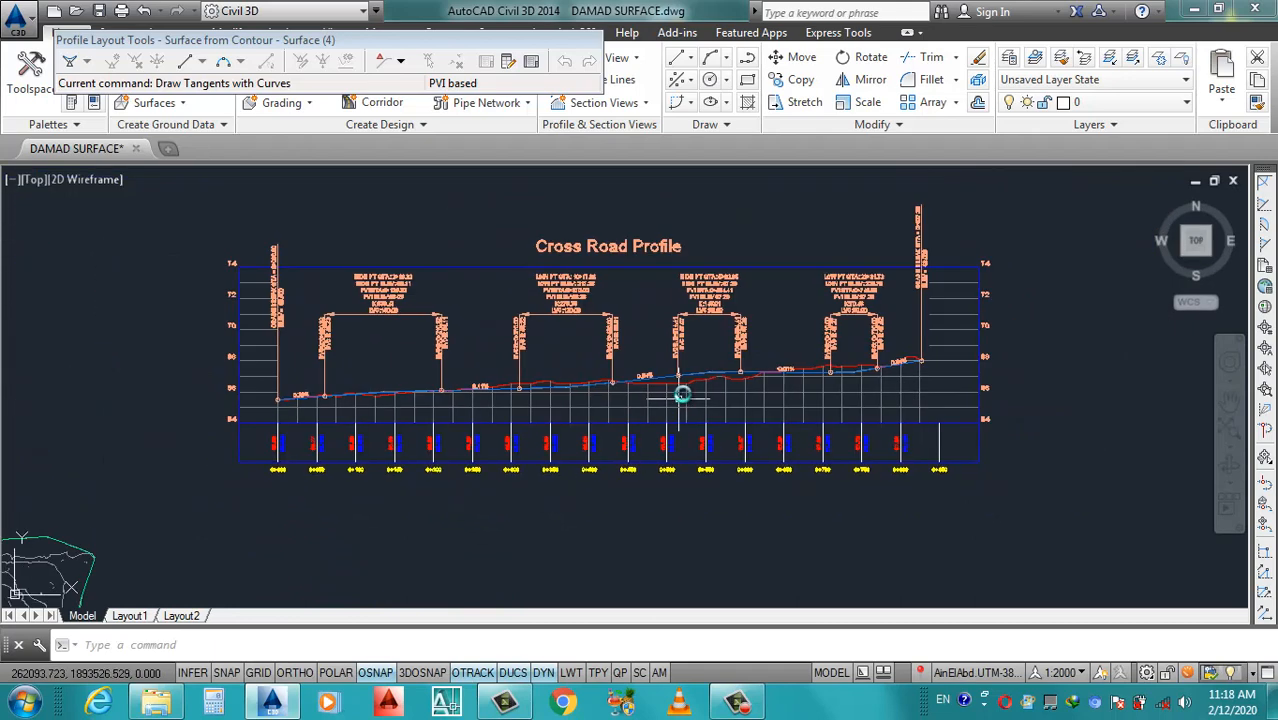
In the profile view style, make the left vertical axis's major tick label text white and bold, and apply.
left_click(241, 440)
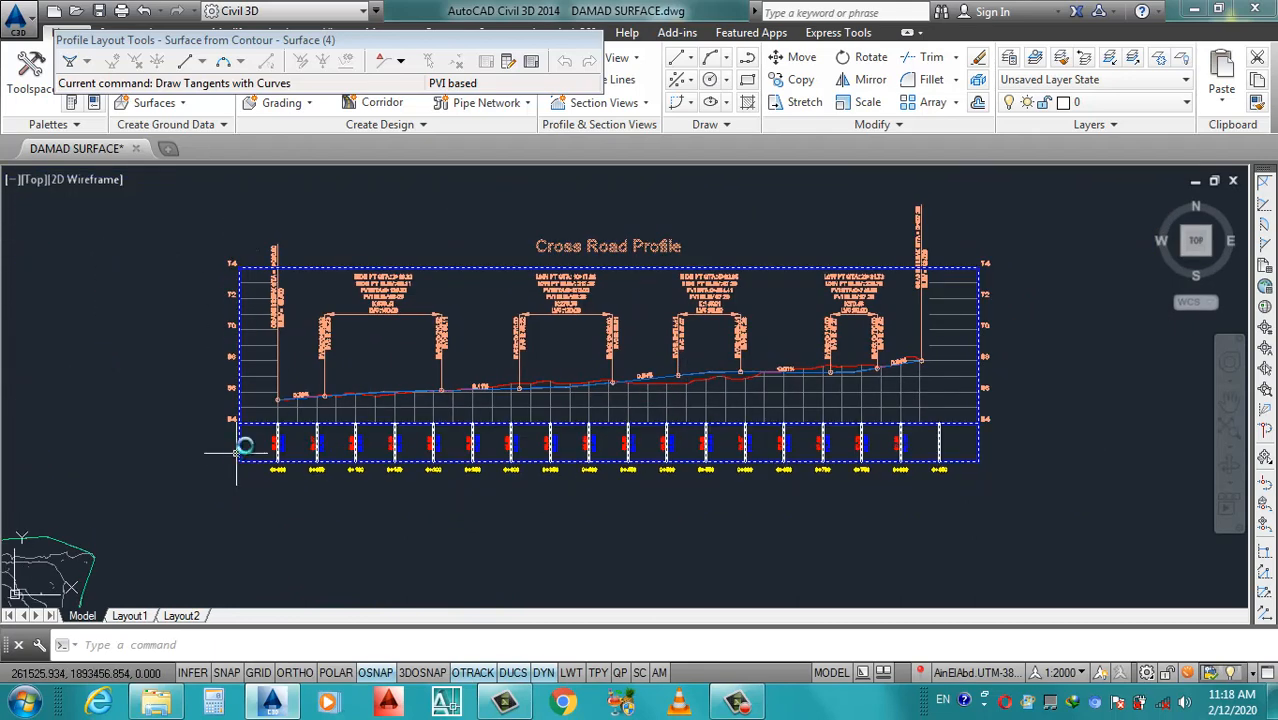
left_click(258, 358)
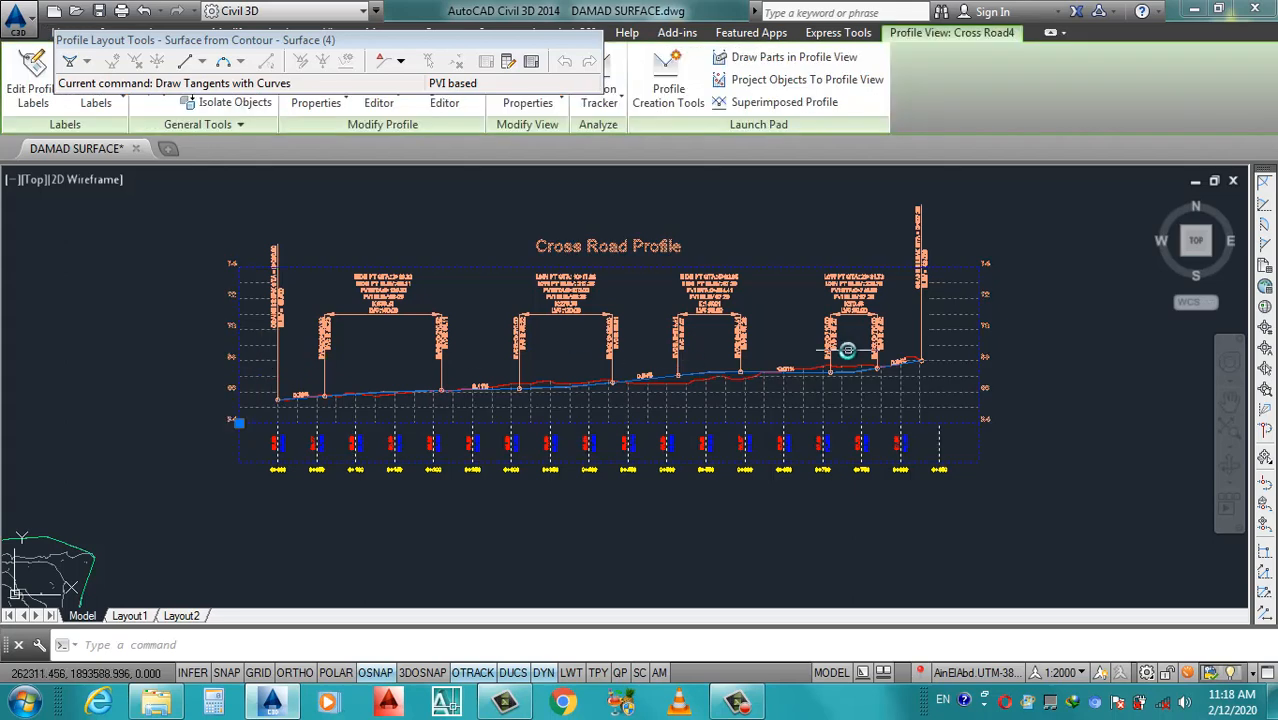
right_click(622, 406)
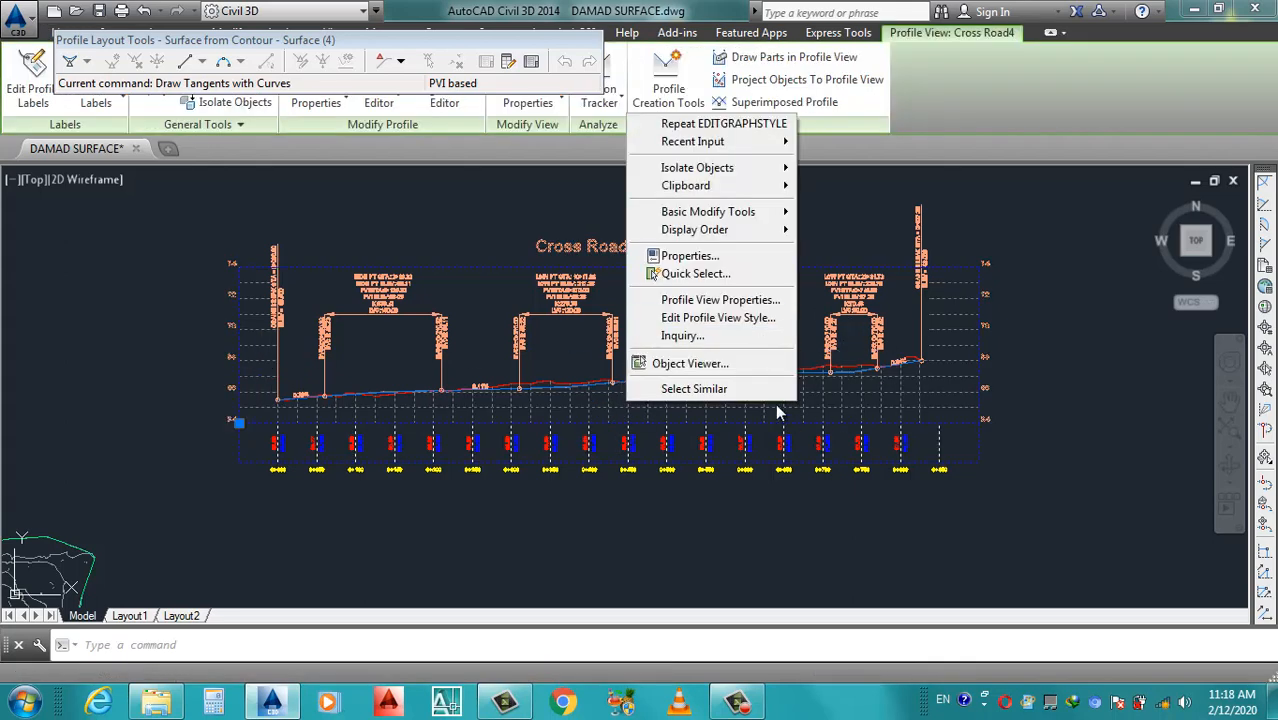
left_click(713, 318)
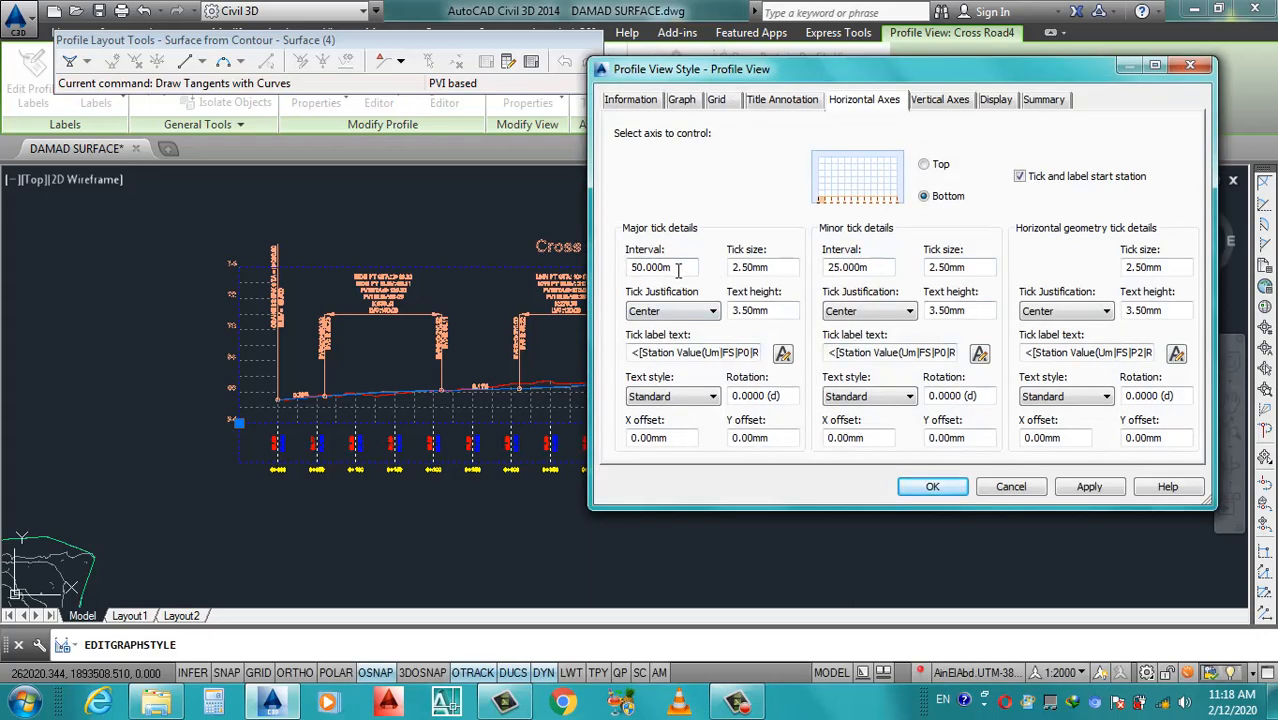
left_click(782, 103)
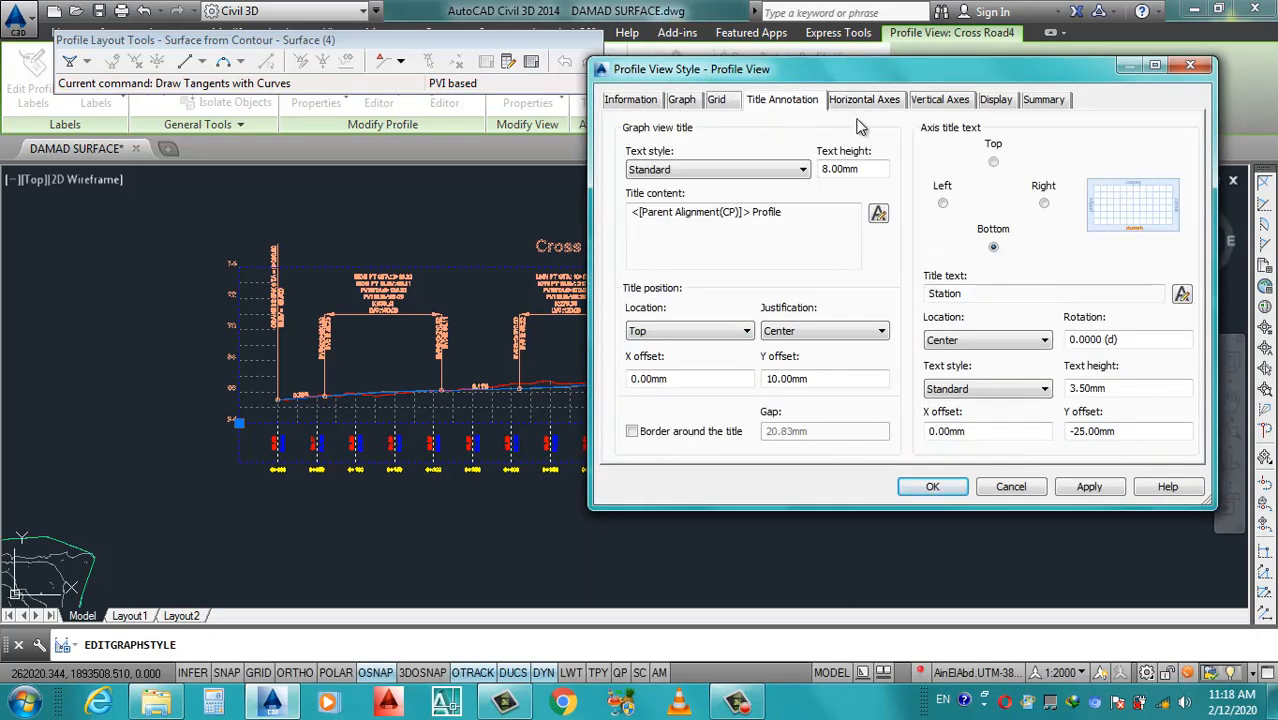
left_click(935, 102)
left_click(788, 176)
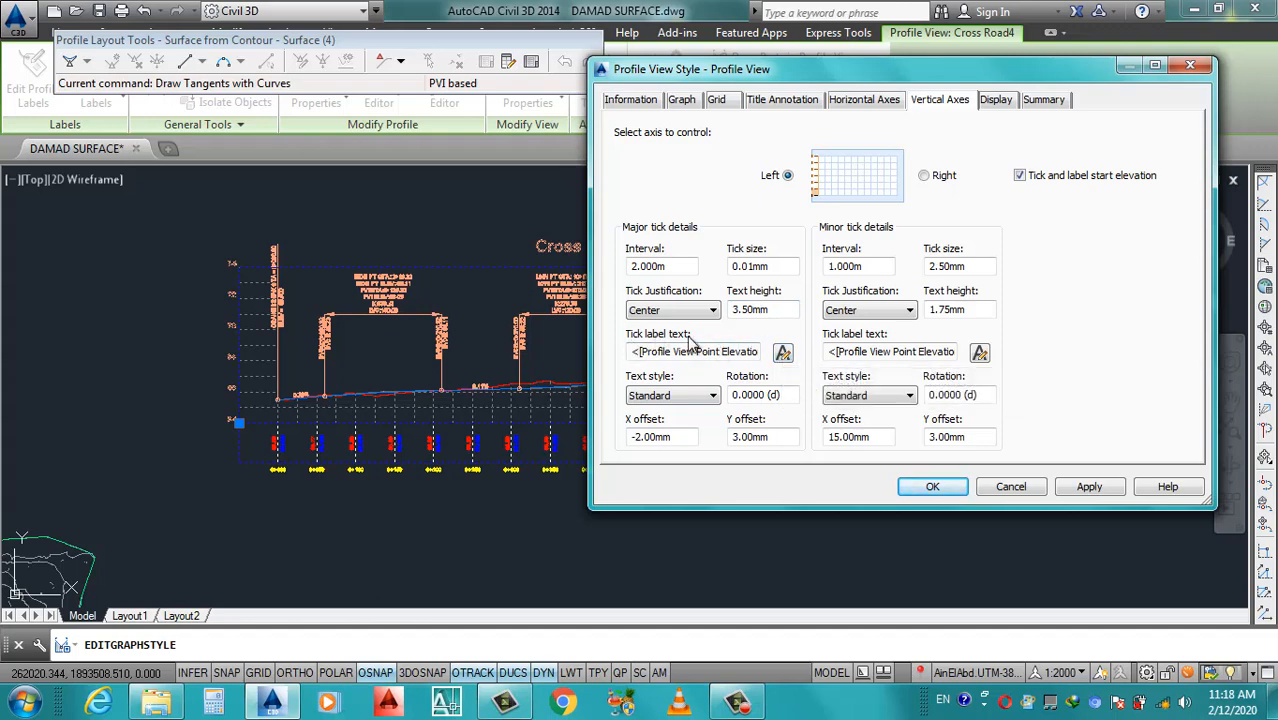
left_click(782, 353)
left_click_drag(804, 226, 575, 210)
left_click(342, 204)
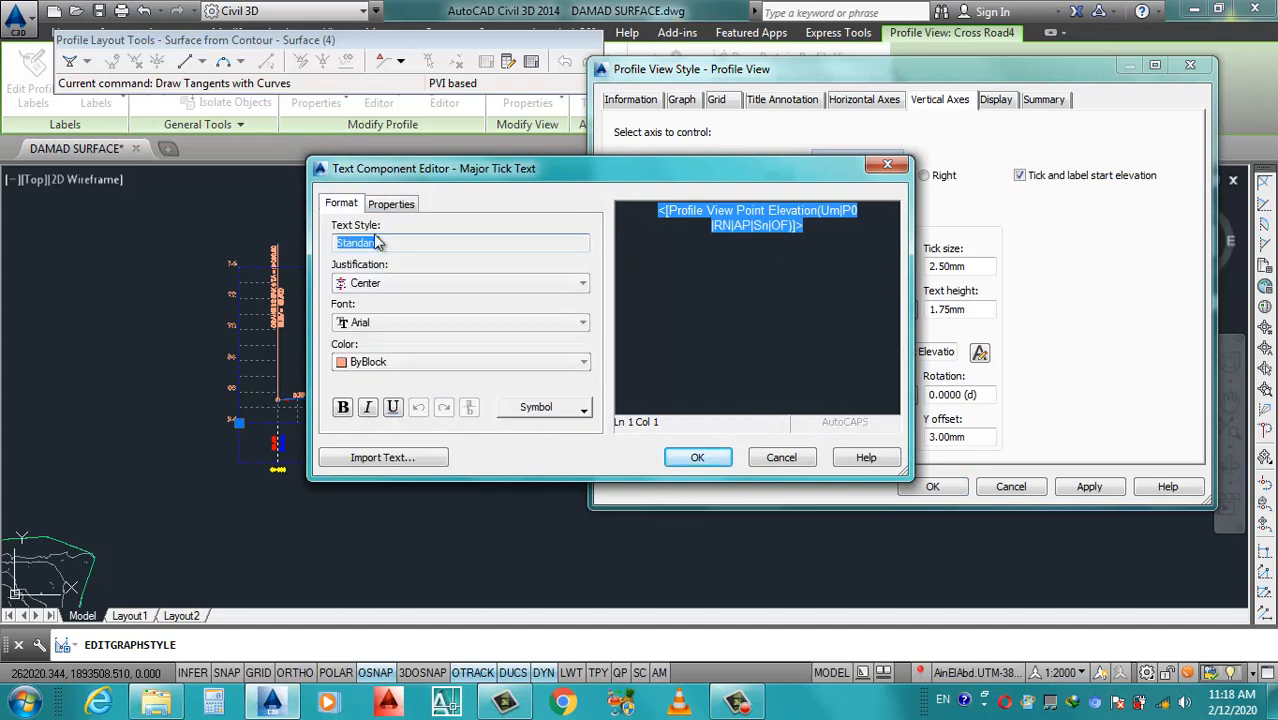
left_click(388, 364)
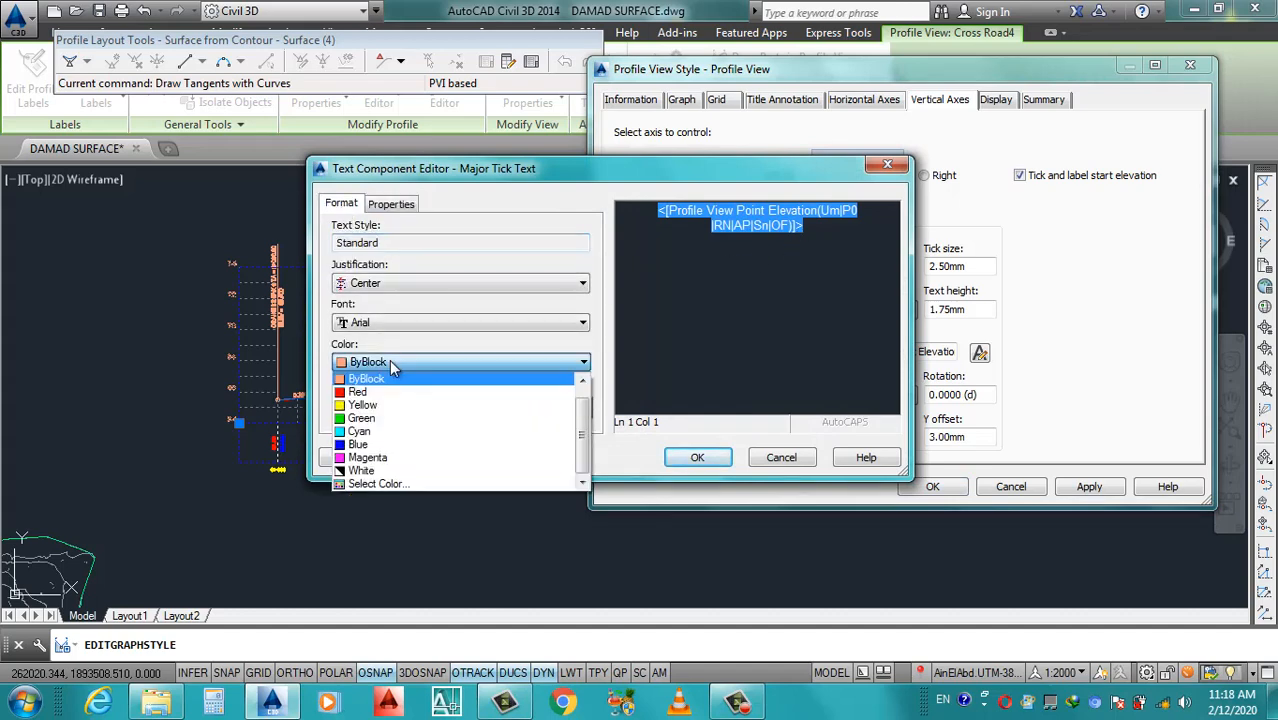
left_click(366, 472)
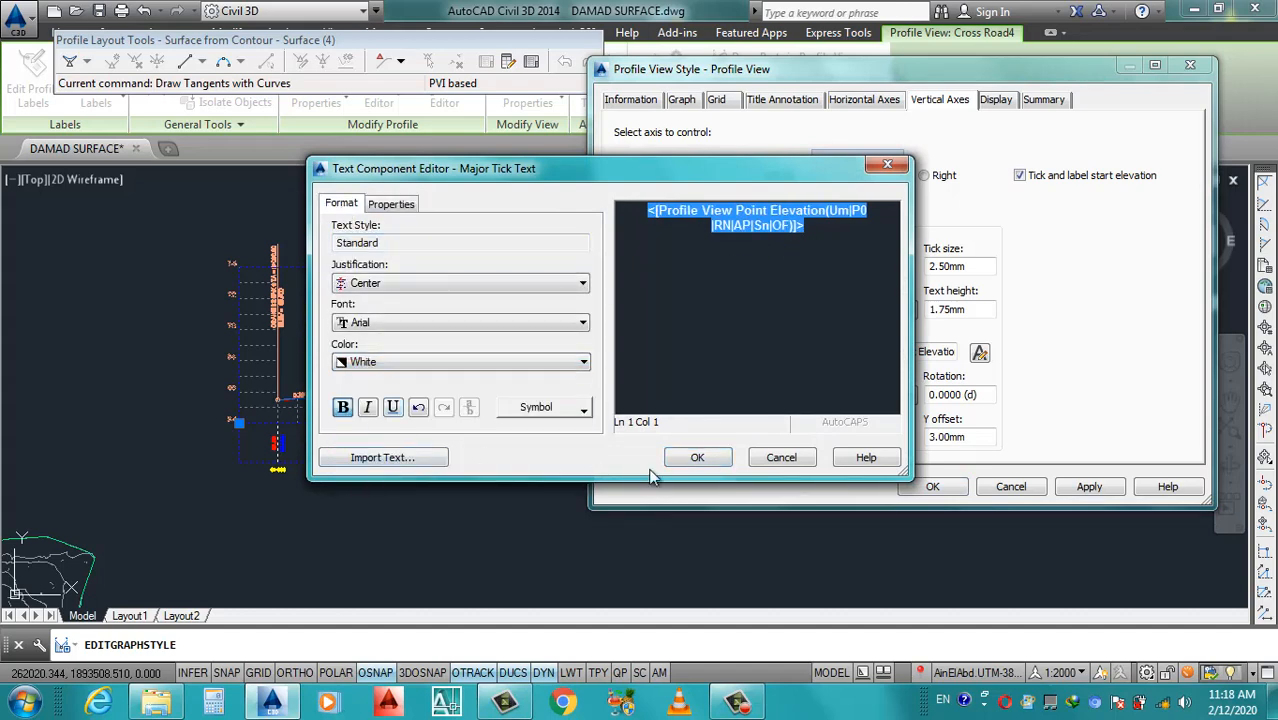
left_click(697, 460)
left_click(1088, 487)
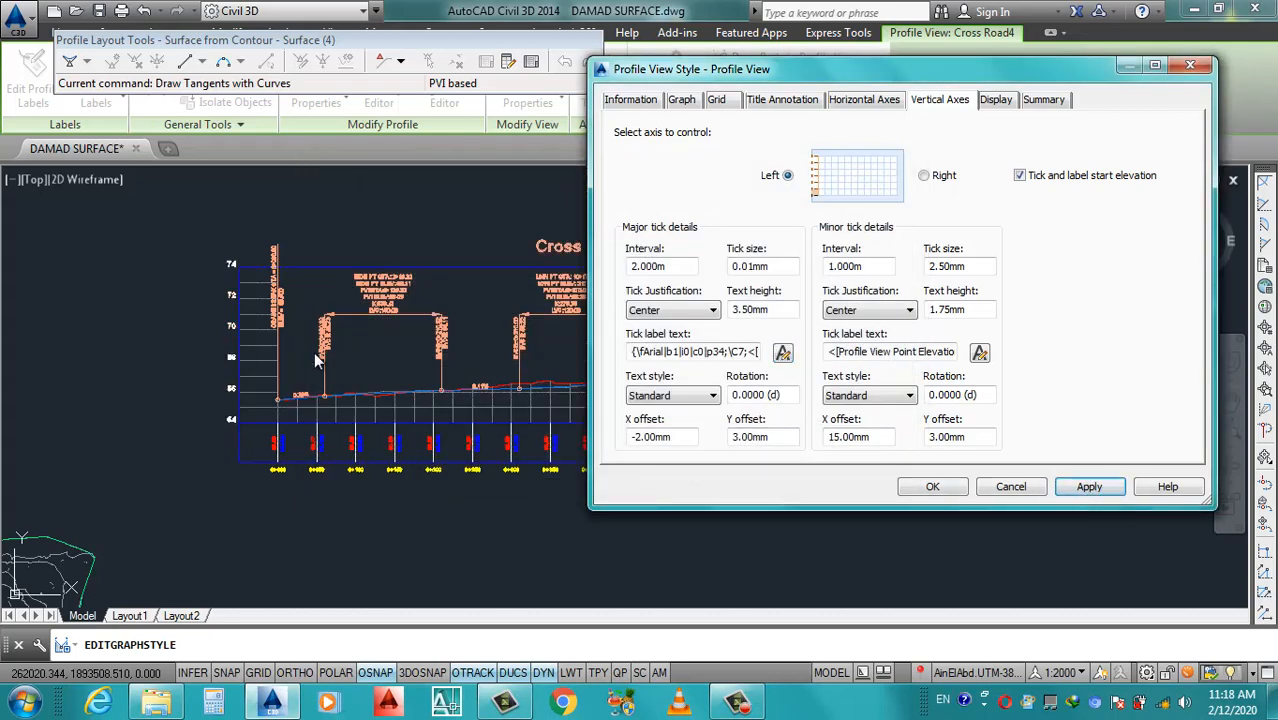
Make the right vertical axis's major tick label text white and bold, and apply.
left_click_drag(910, 72, 522, 101)
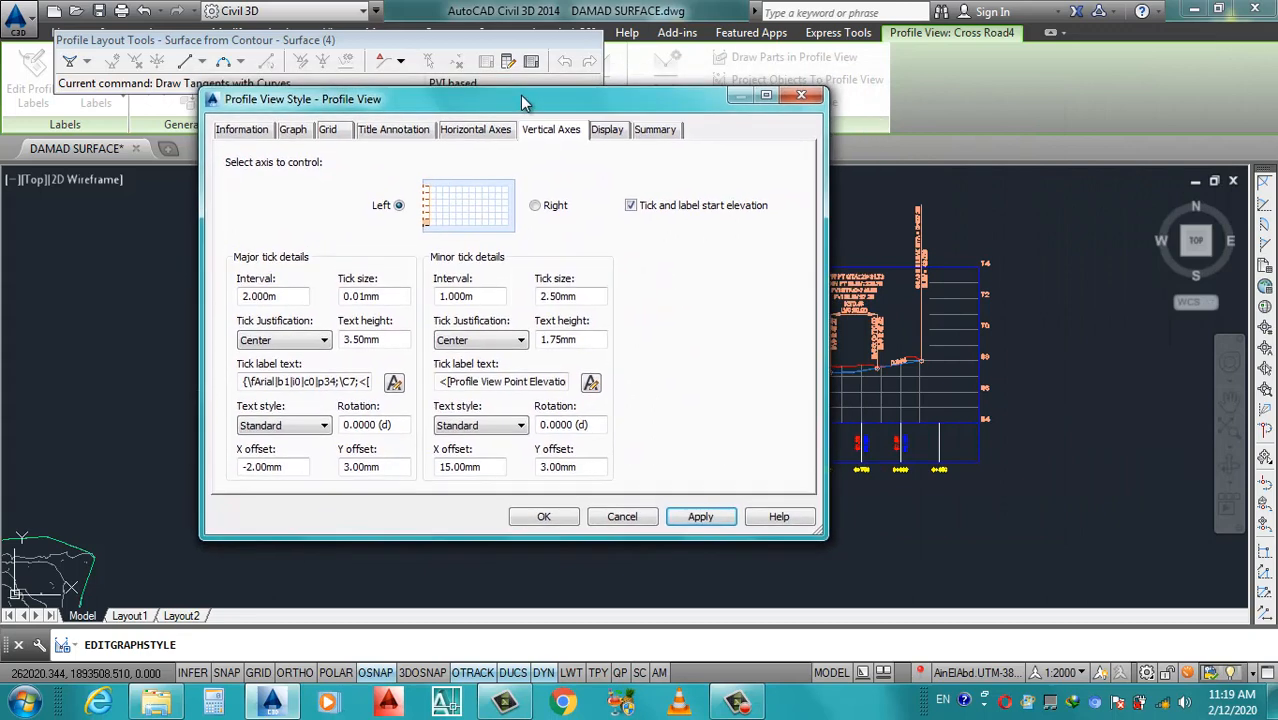
left_click(536, 206)
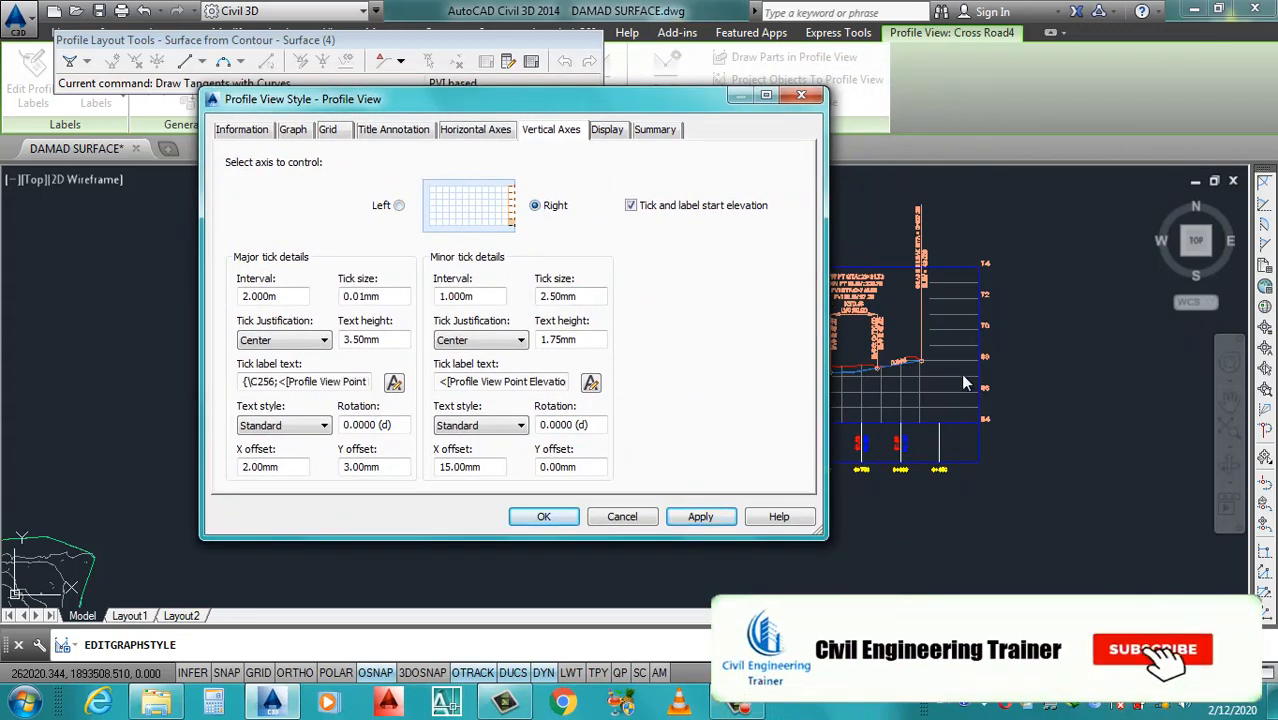
left_click(395, 385)
left_click_drag(819, 251, 617, 203)
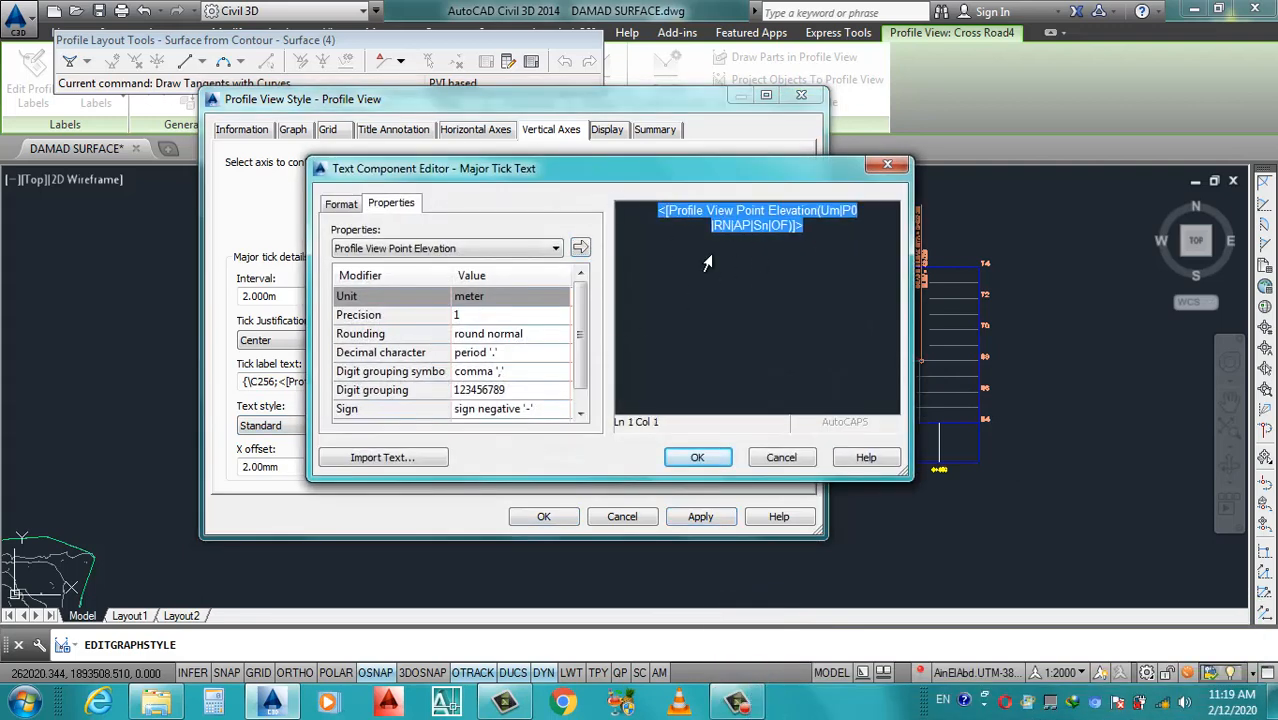
left_click(887, 164)
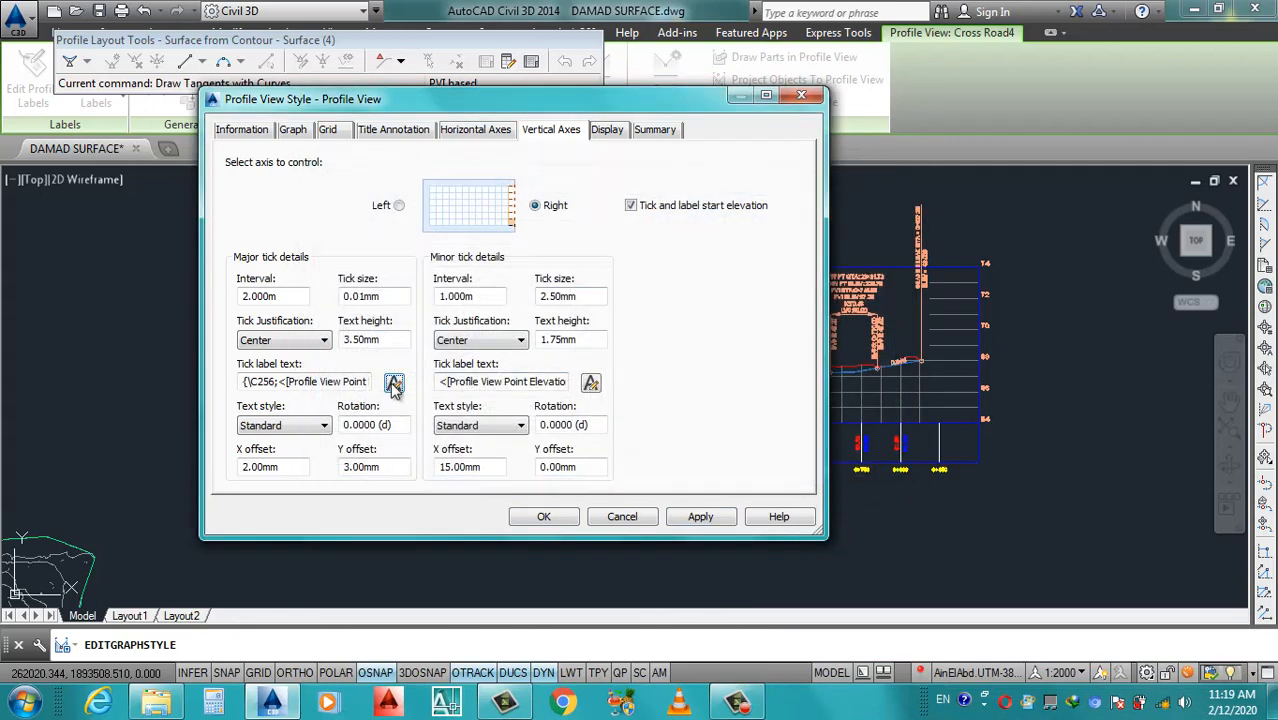
left_click(395, 384)
left_click(339, 204)
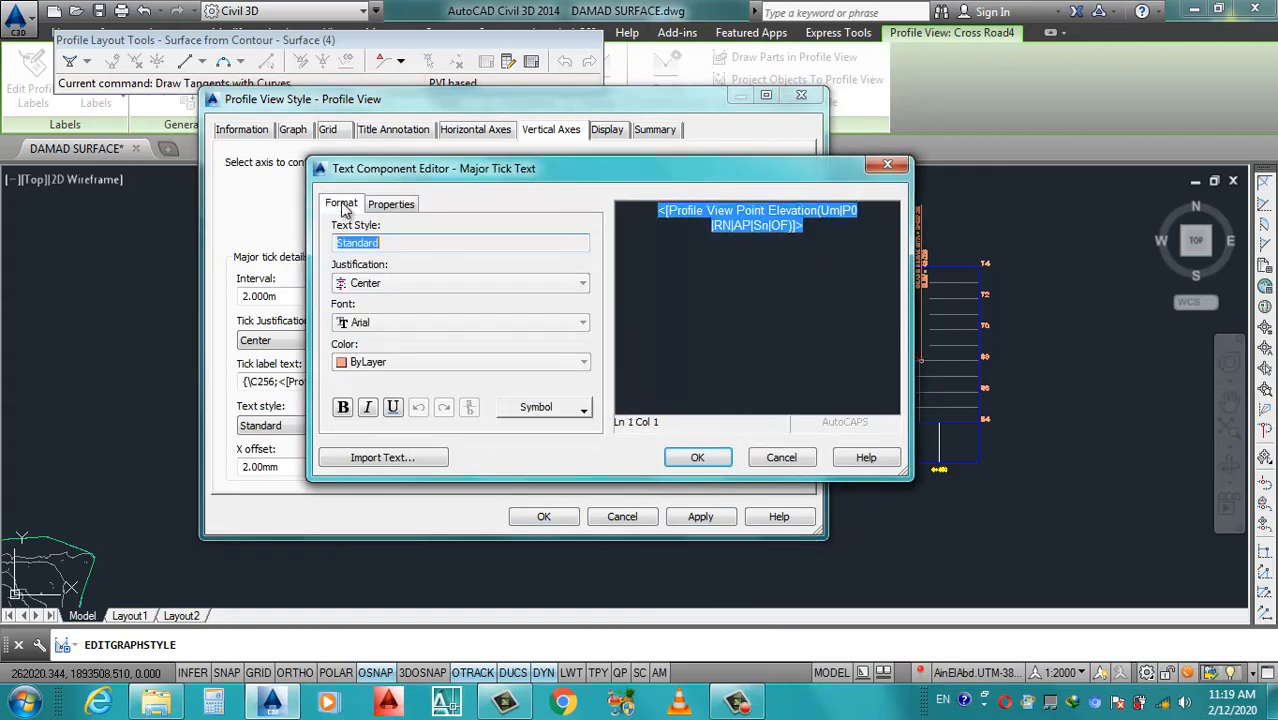
left_click(400, 362)
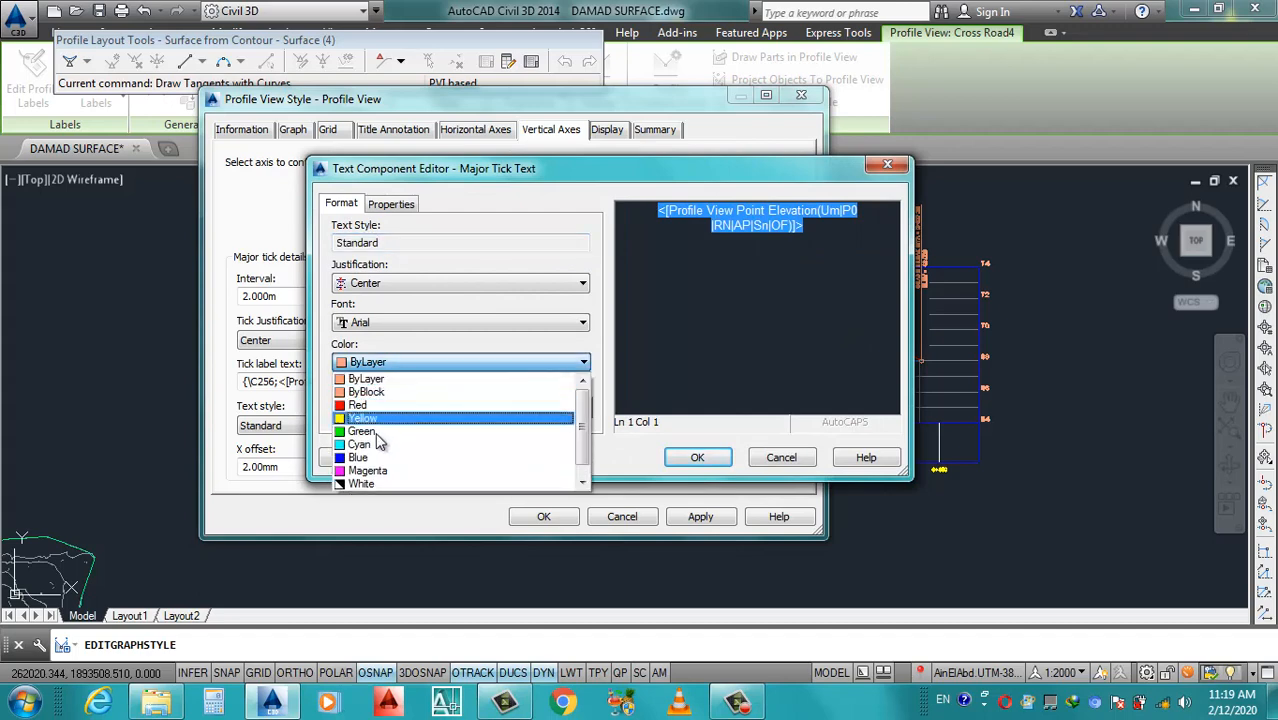
left_click(365, 484)
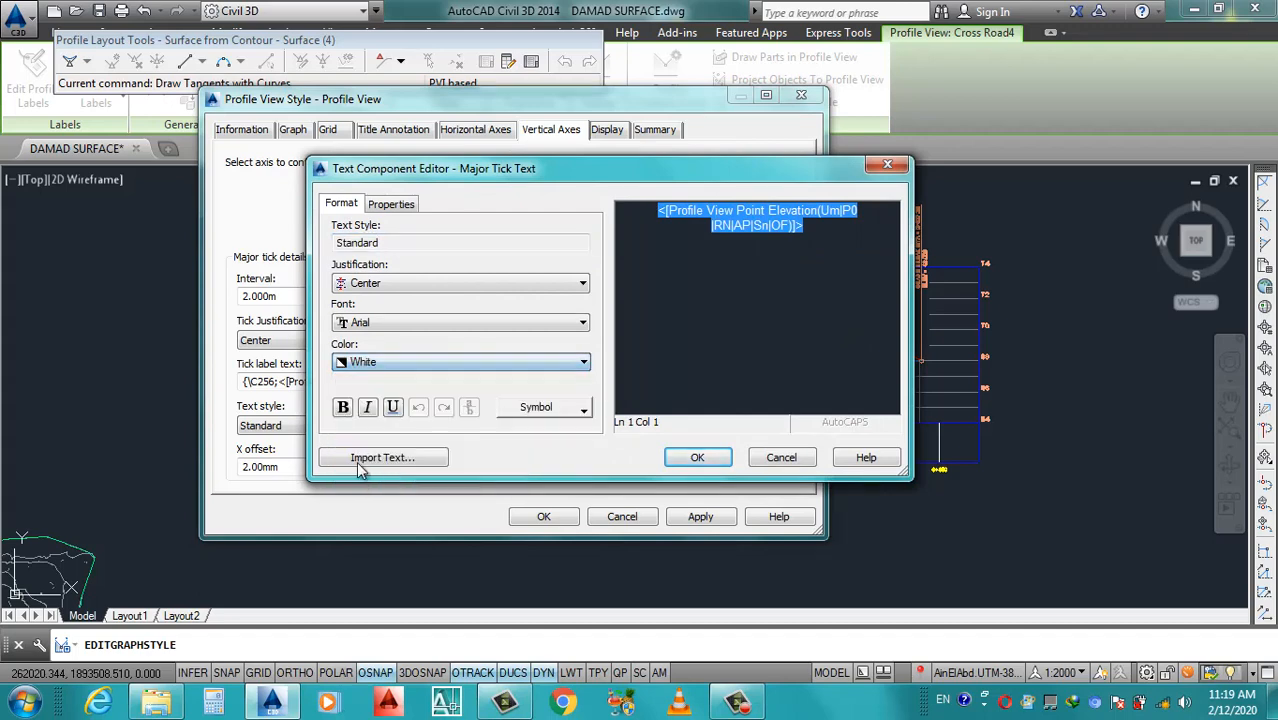
left_click(342, 407)
left_click(699, 459)
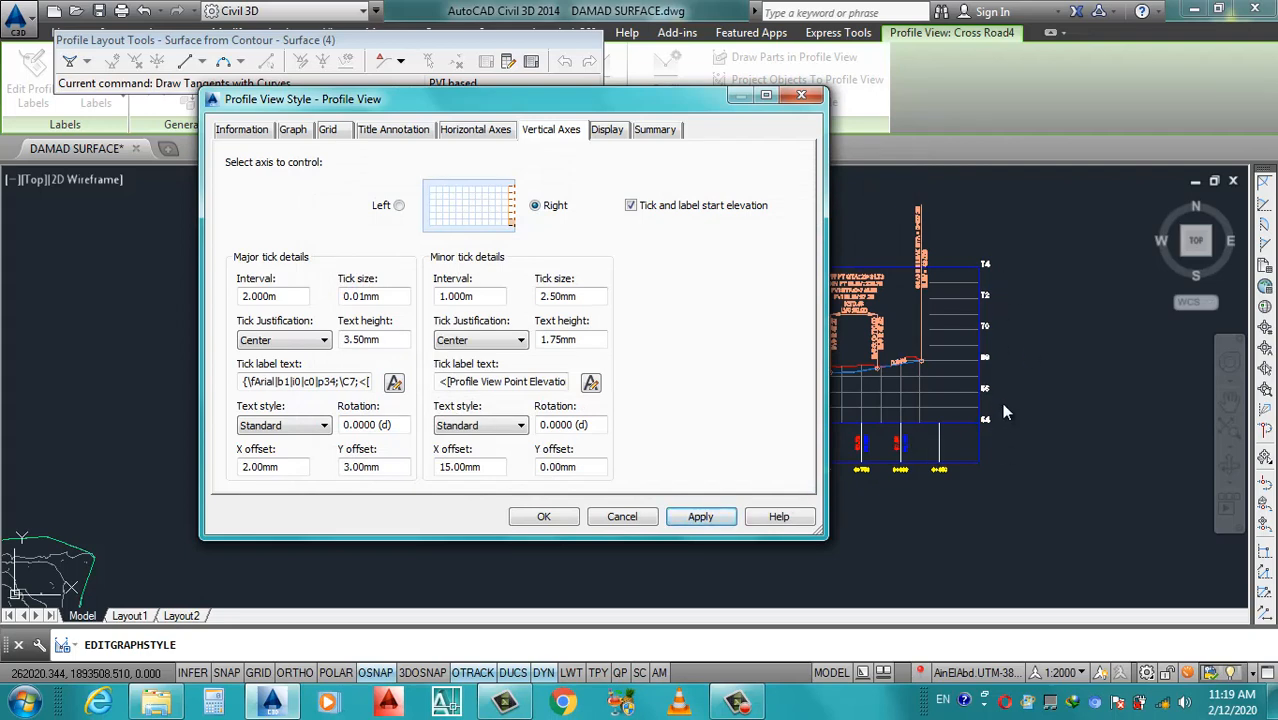
Set the graph view title's text height to 10 mm and apply the style.
left_click_drag(588, 107, 676, 94)
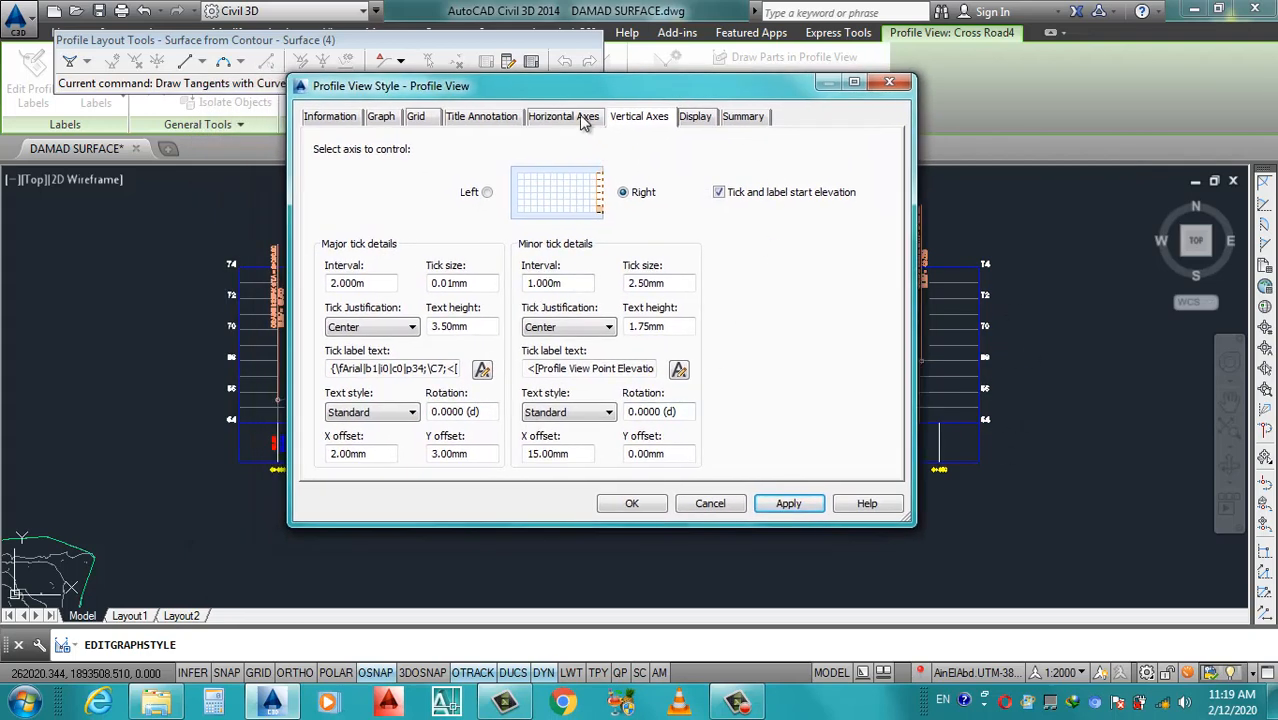
mouse_move(538, 92)
left_mouse_down()
mouse_move(724, 281)
mouse_move(875, 281)
mouse_move(913, 339)
mouse_move(967, 295)
mouse_move(965, 207)
left_mouse_up()
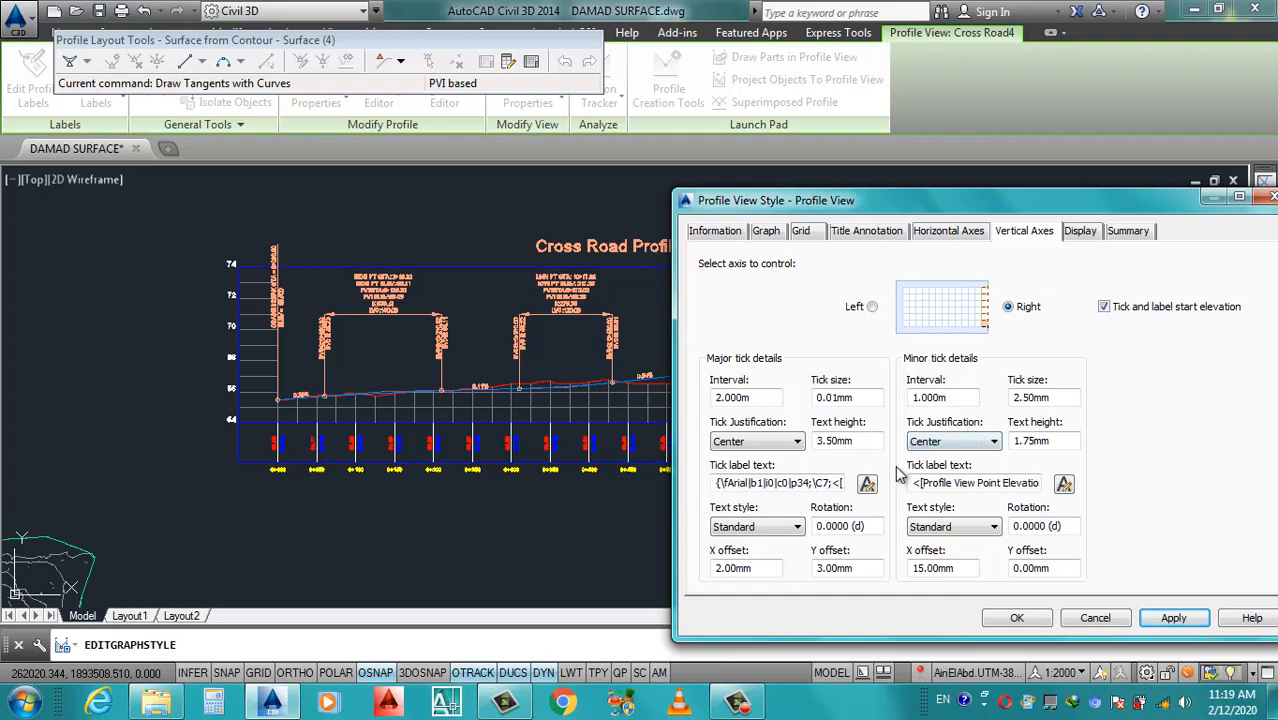
left_click(866, 231)
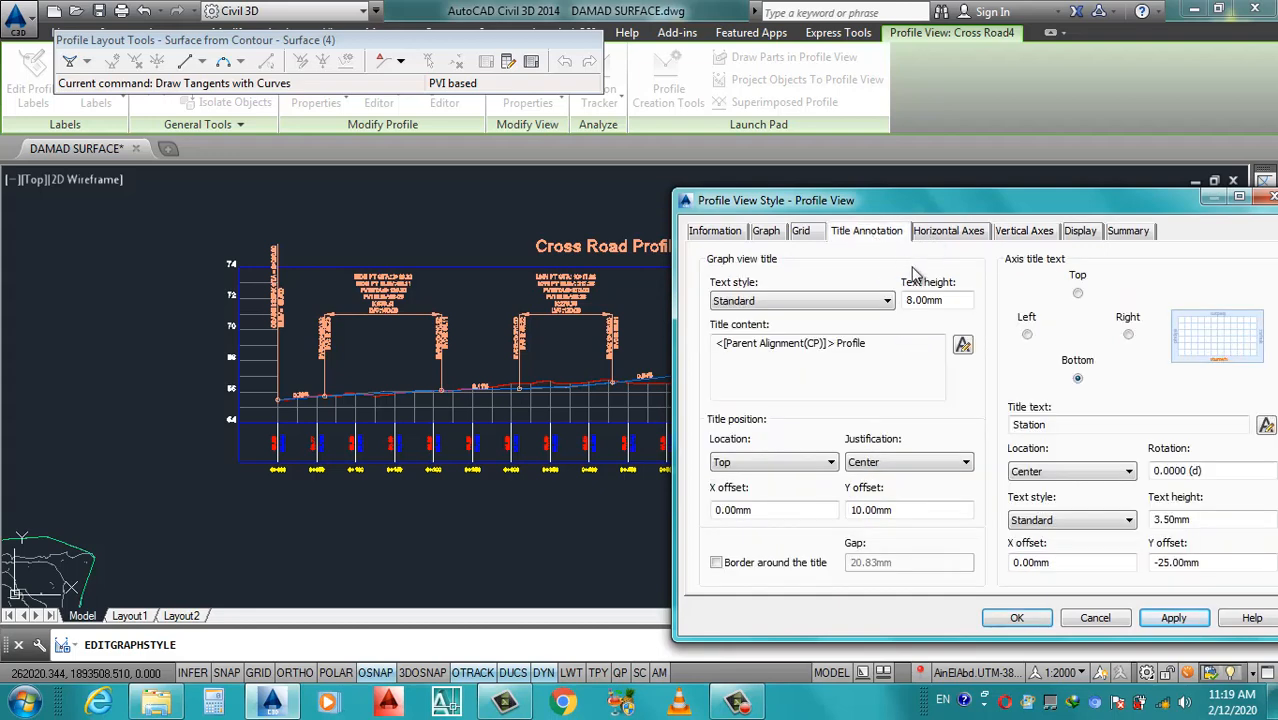
double_click(952, 304)
type("10")
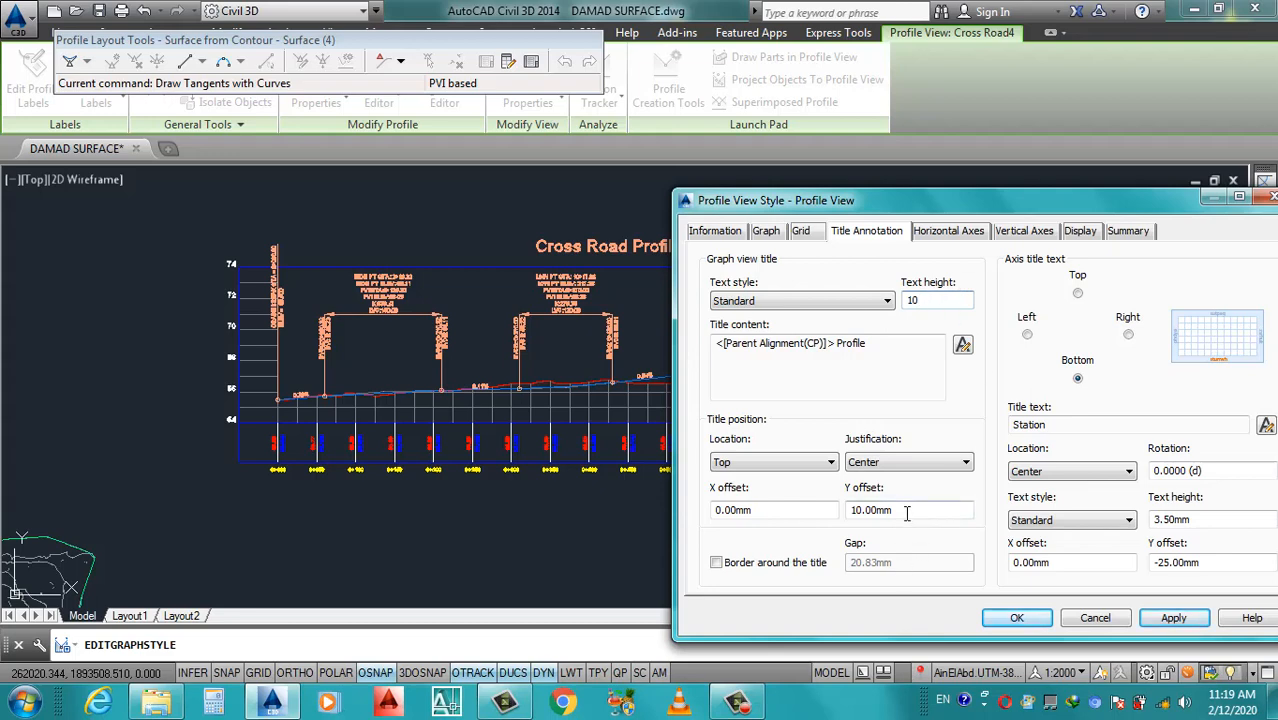
left_click(1173, 617)
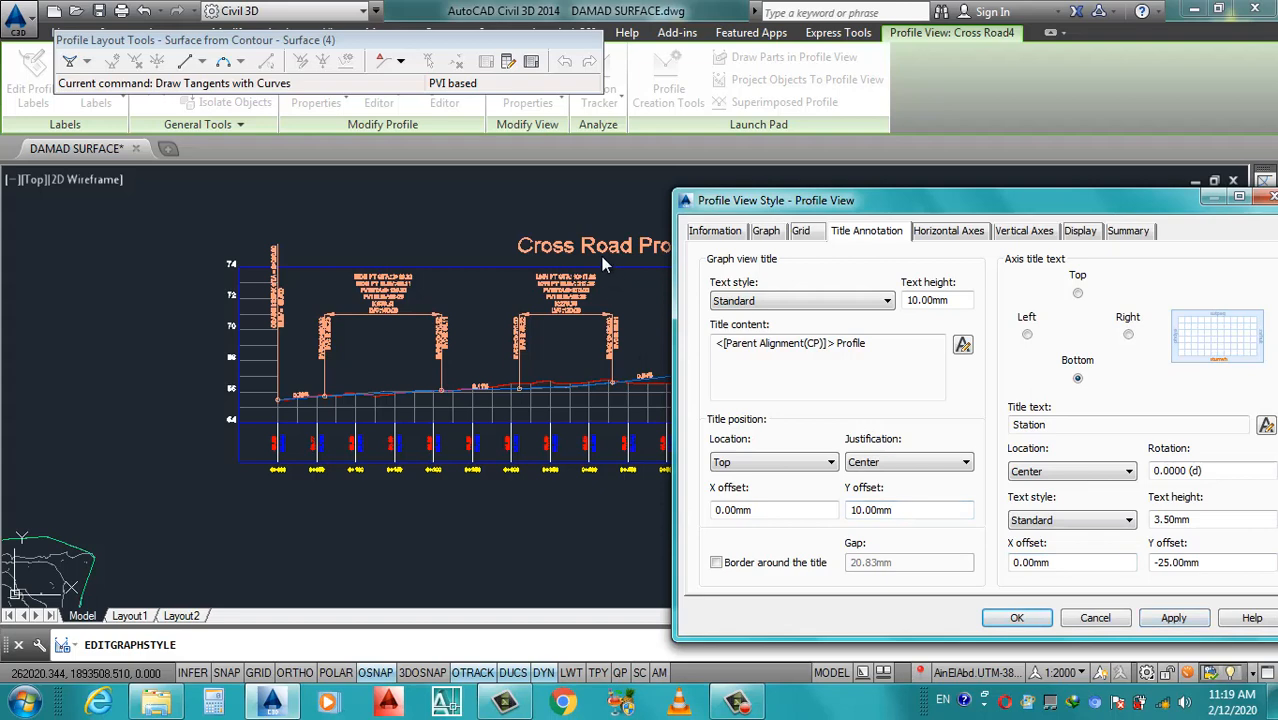
Try a border around the graph view title.
left_click(716, 563)
left_click(1172, 622)
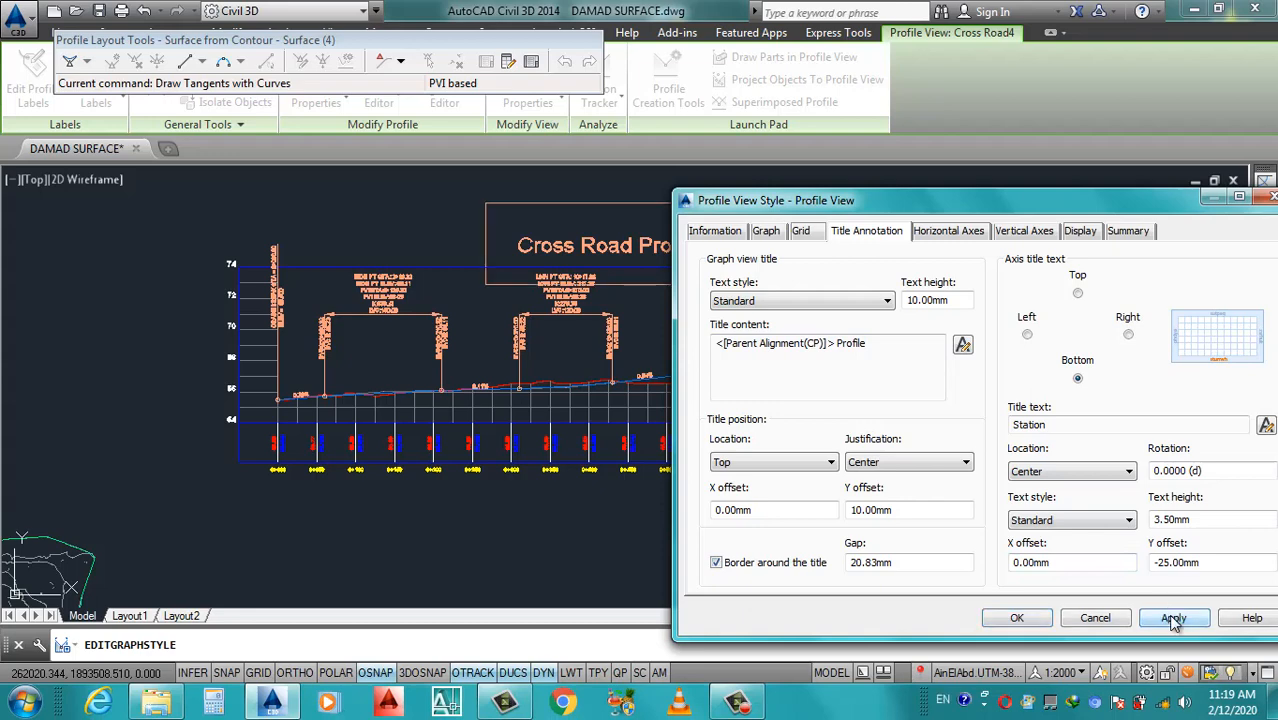
left_click(716, 563)
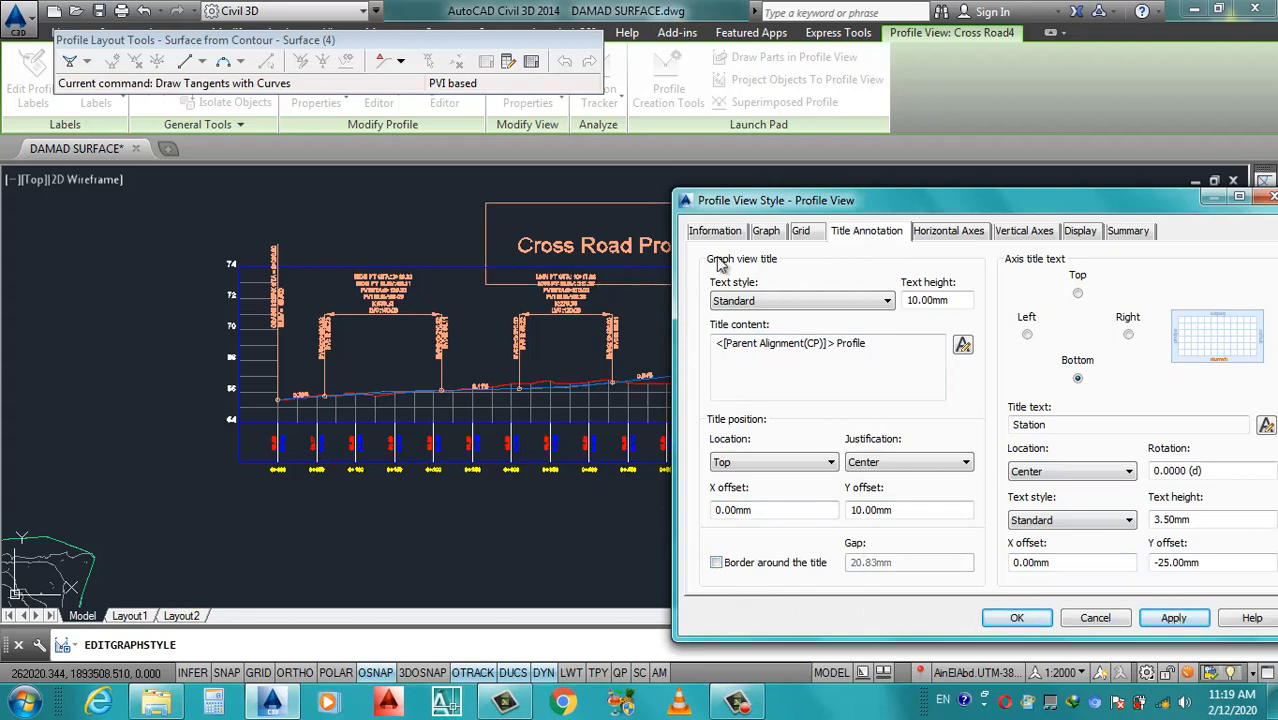
Colour the whole graph view title text yellow, apply the change and accept the profile view style.
left_click(963, 345)
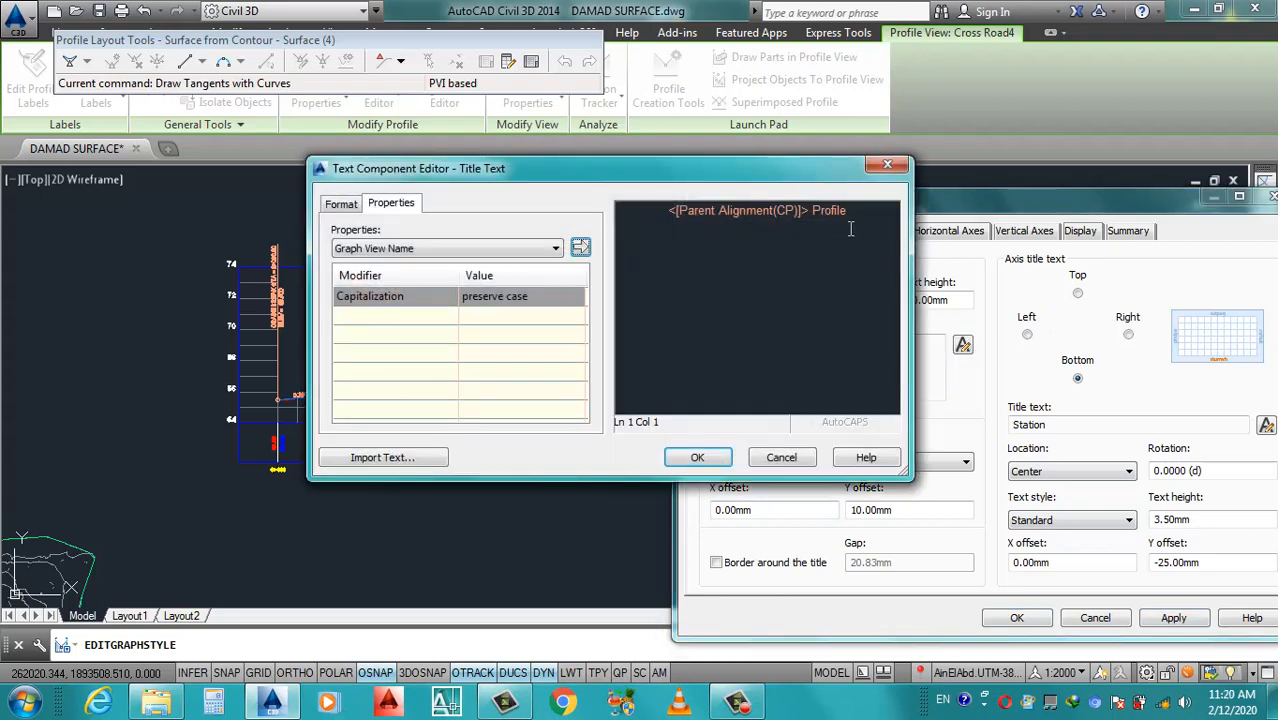
left_click_drag(846, 211, 598, 207)
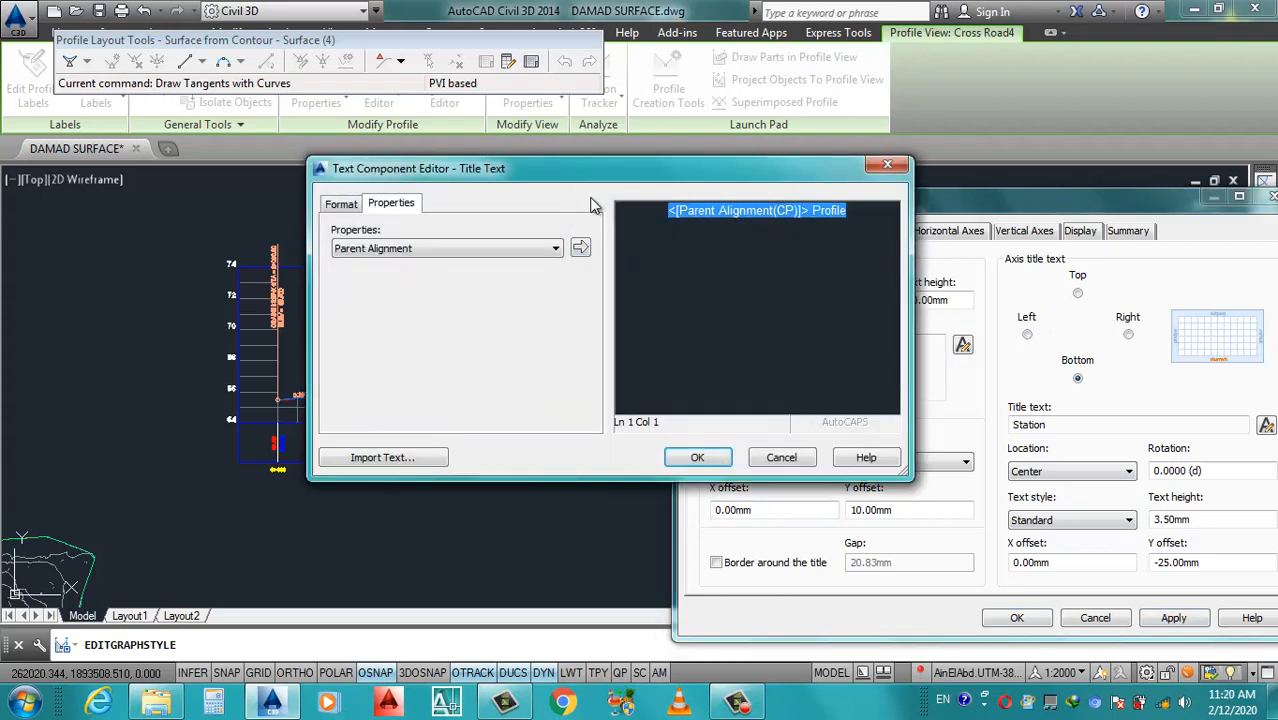
left_click(341, 205)
left_click(413, 361)
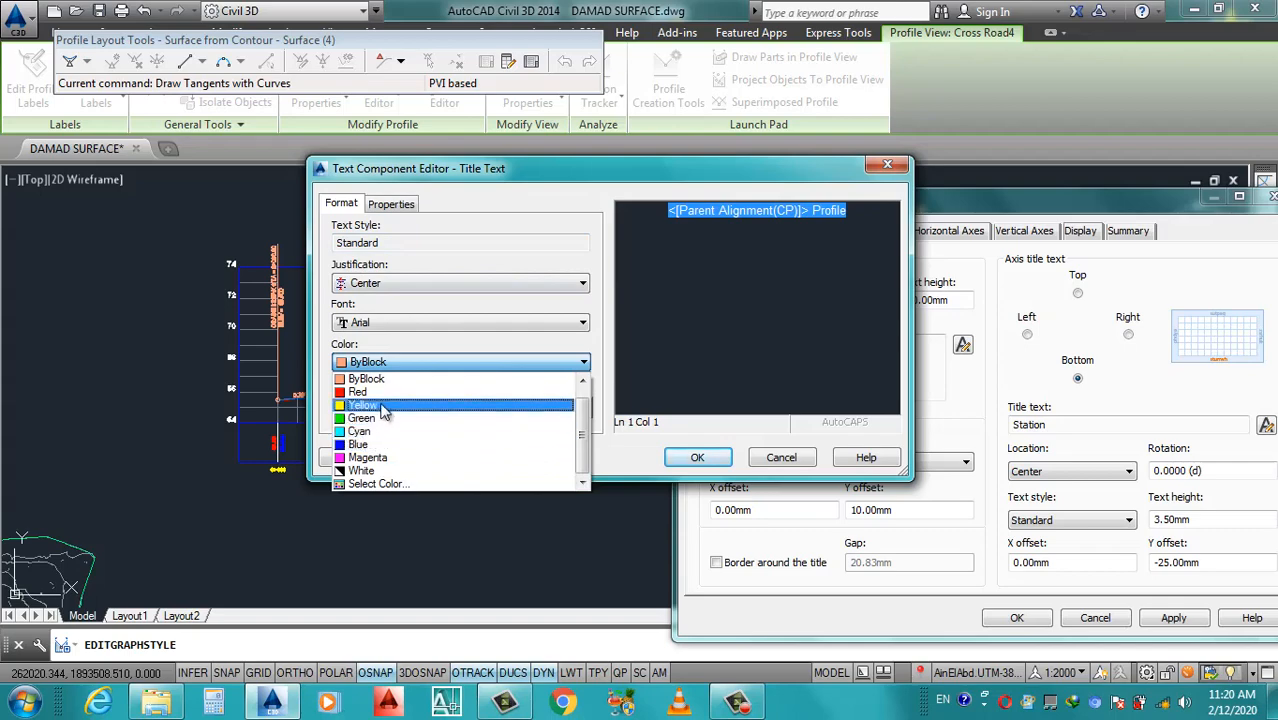
left_click(381, 406)
left_click(697, 457)
left_click(1174, 617)
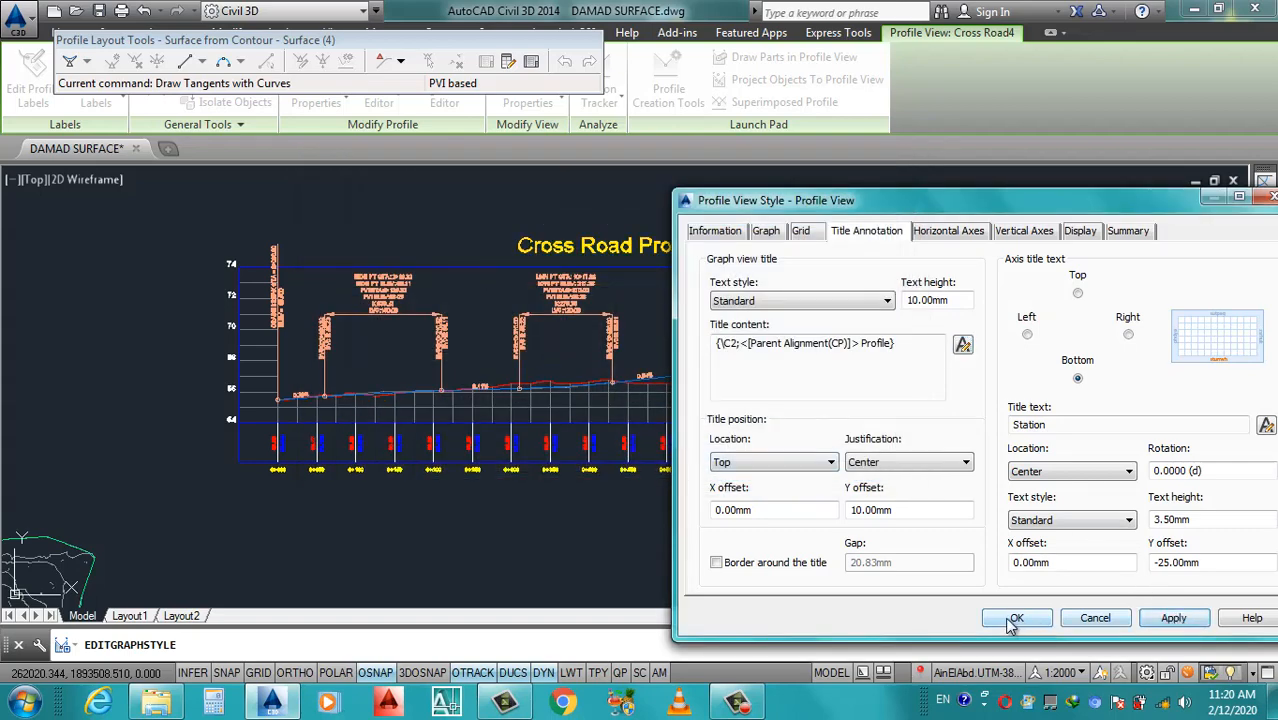
left_click(1012, 618)
Examine the formatted Cross Road profile view and compare the design line with the ground line up close.
scroll(670, 390, "down", 2)
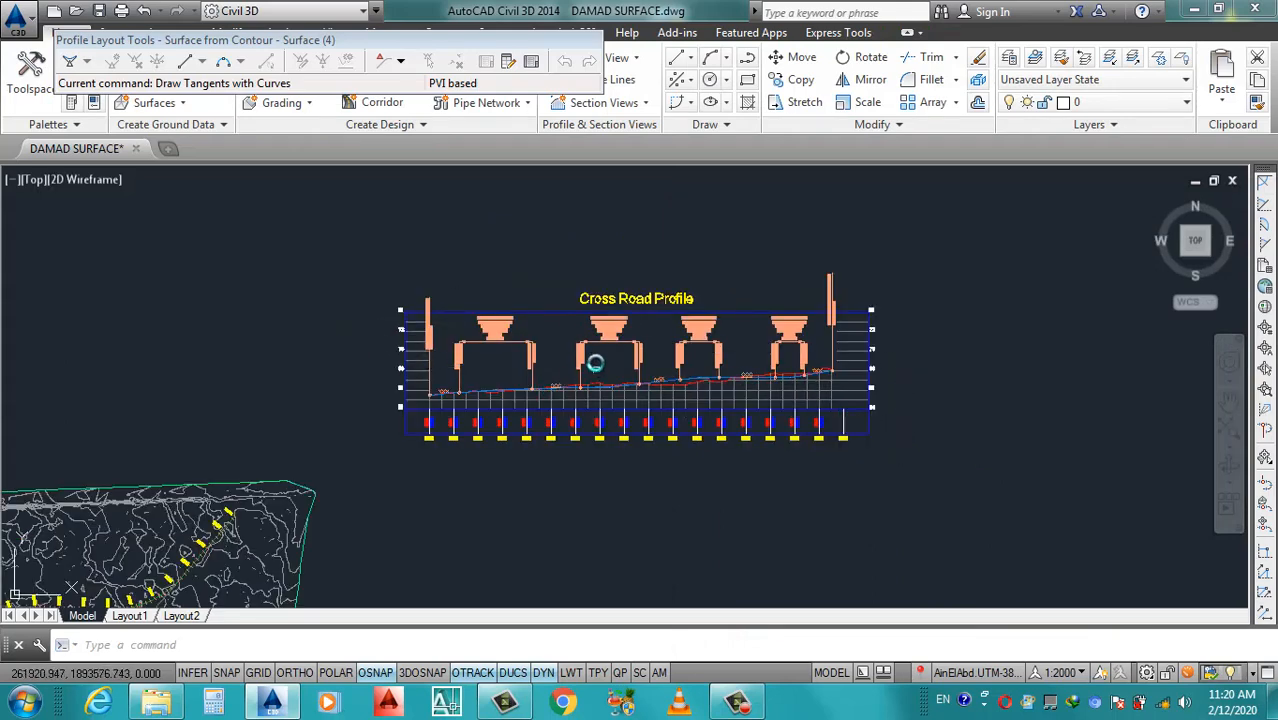
scroll(521, 364, "up", 4)
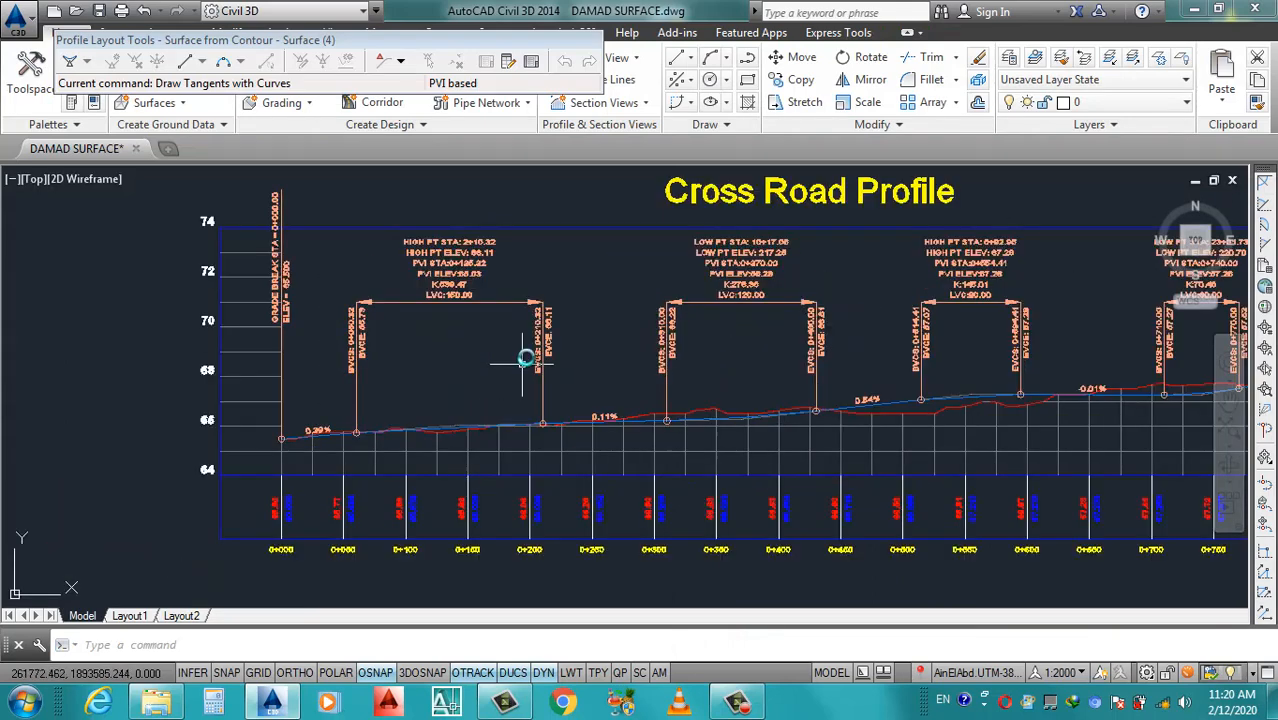
scroll(535, 340, "down", 5)
scroll(533, 338, "up", 3)
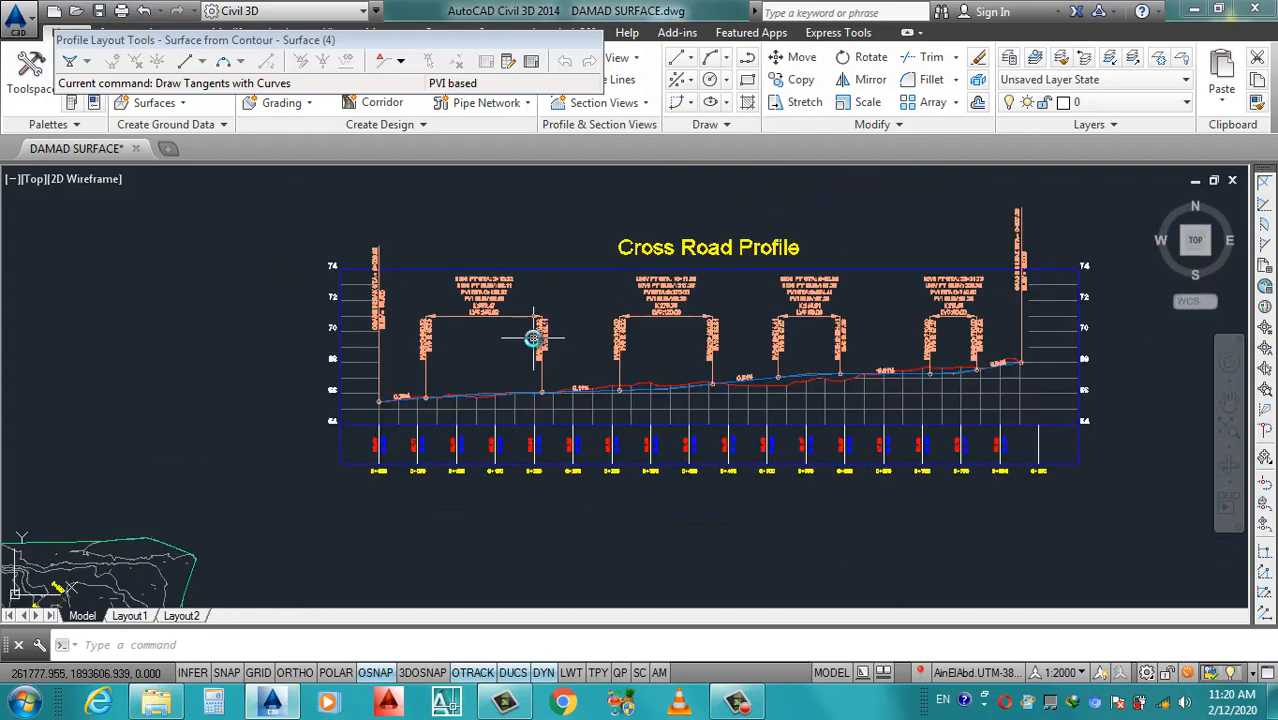
scroll(533, 338, "up", 2)
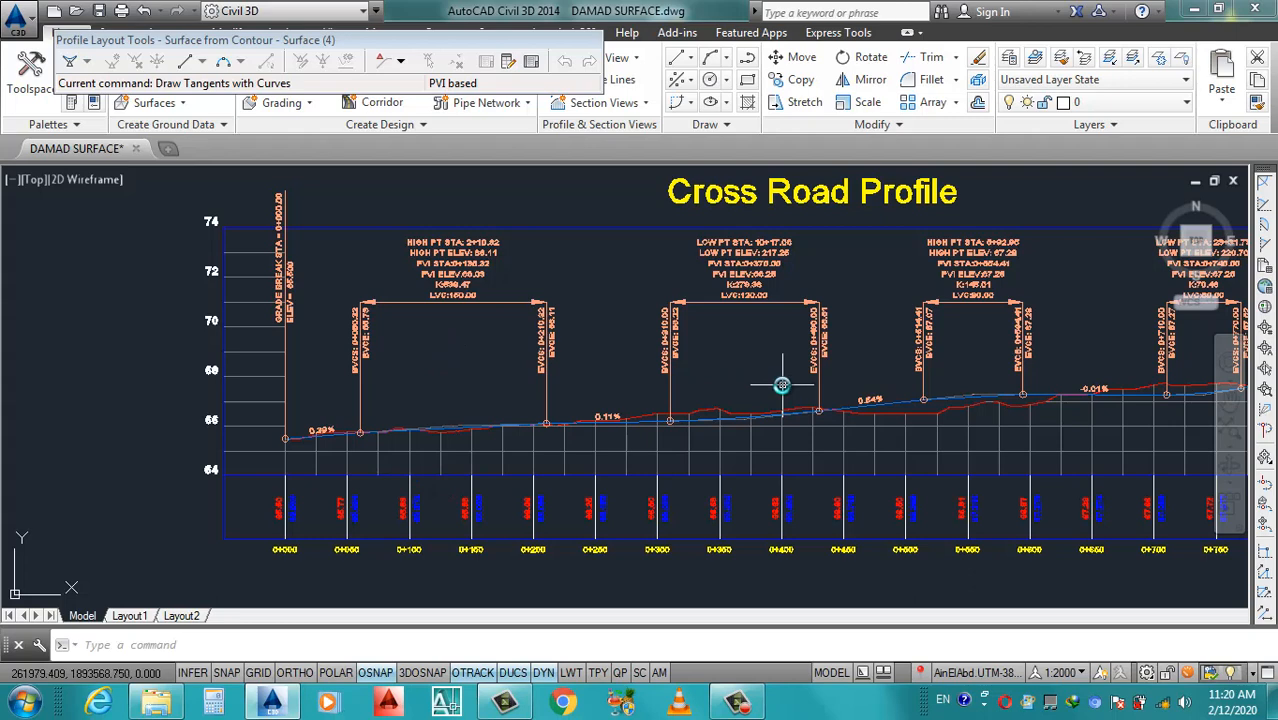
scroll(463, 437, "up", 2)
scroll(463, 437, "up", 2)
scroll(465, 414, "up", 2)
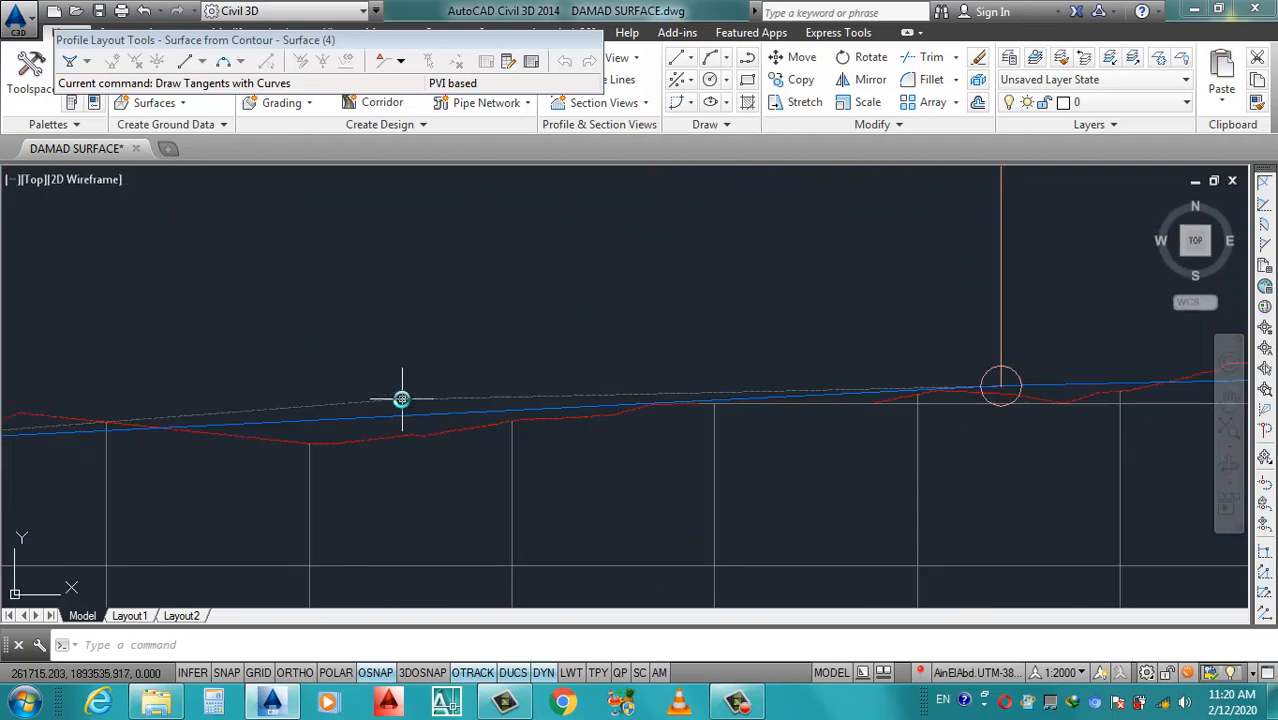
Examine the vertical curves, grades and curve labels along the Cross Road Profile against the existing ground line.
scroll(505, 404, "down", 2)
scroll(450, 356, "down", 2)
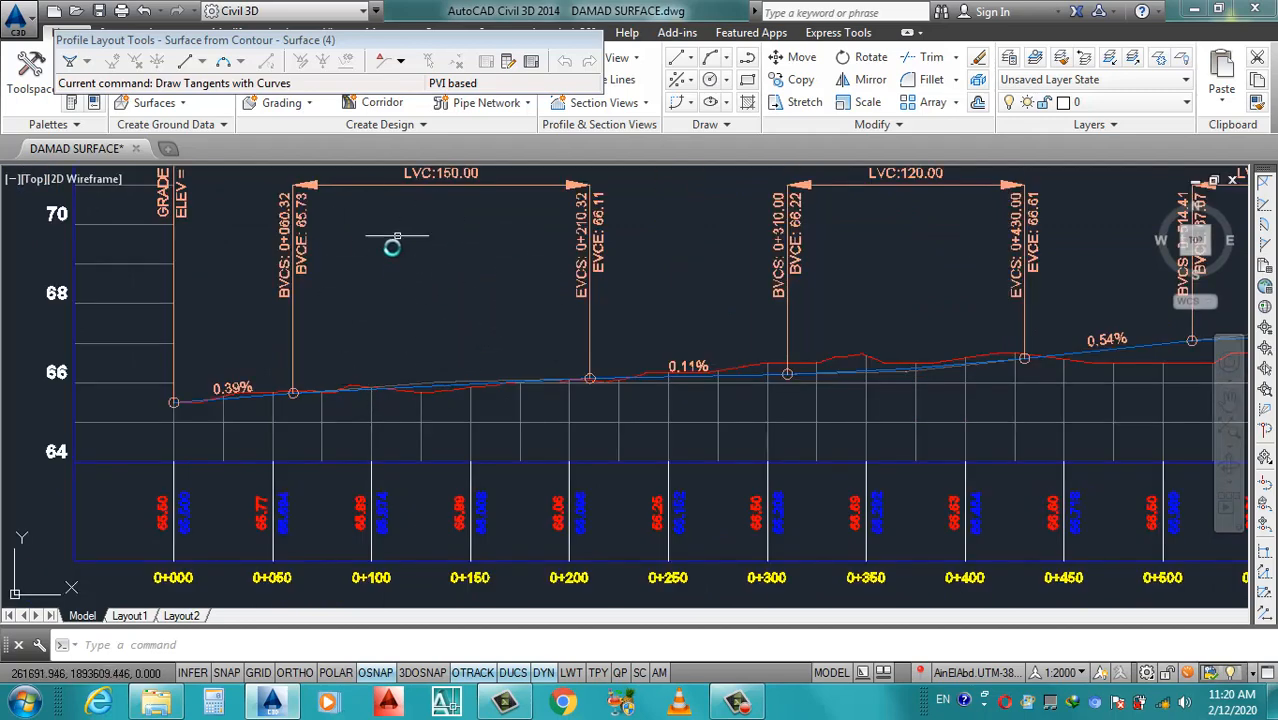
scroll(448, 291, "down", 3)
scroll(456, 277, "up", 2)
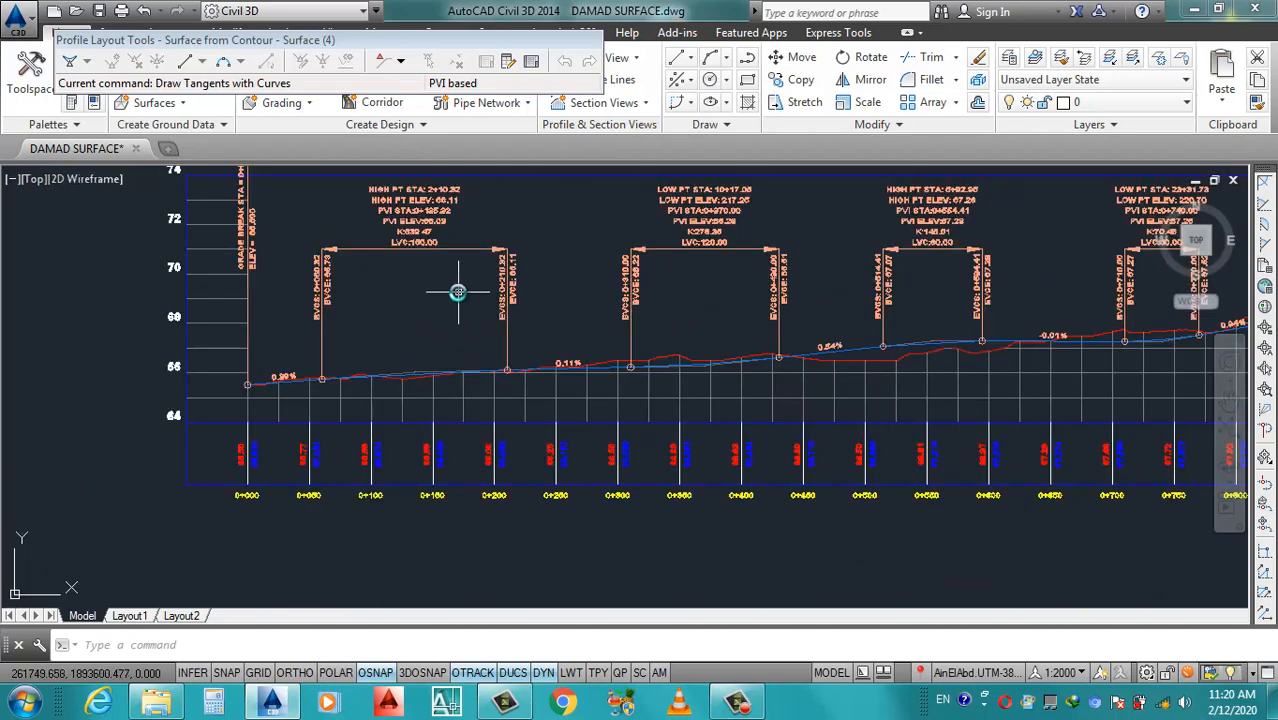
scroll(730, 368, "up", 5)
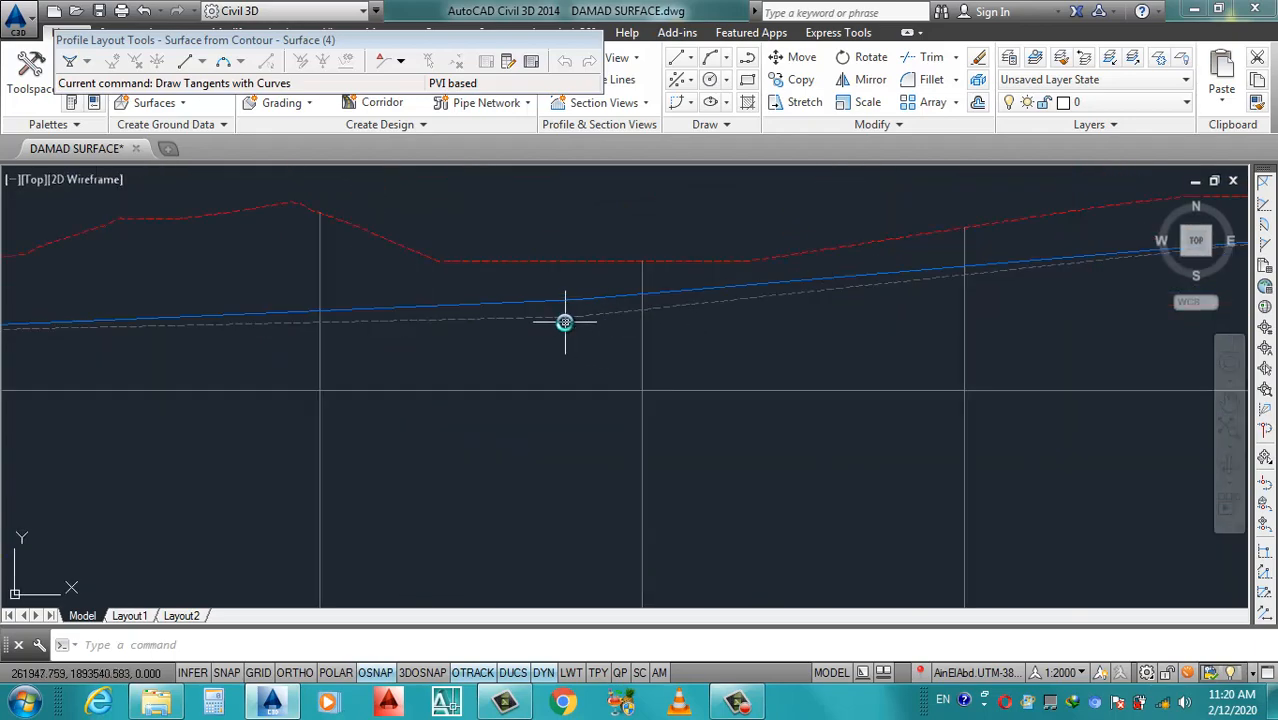
scroll(640, 427, "down", 3)
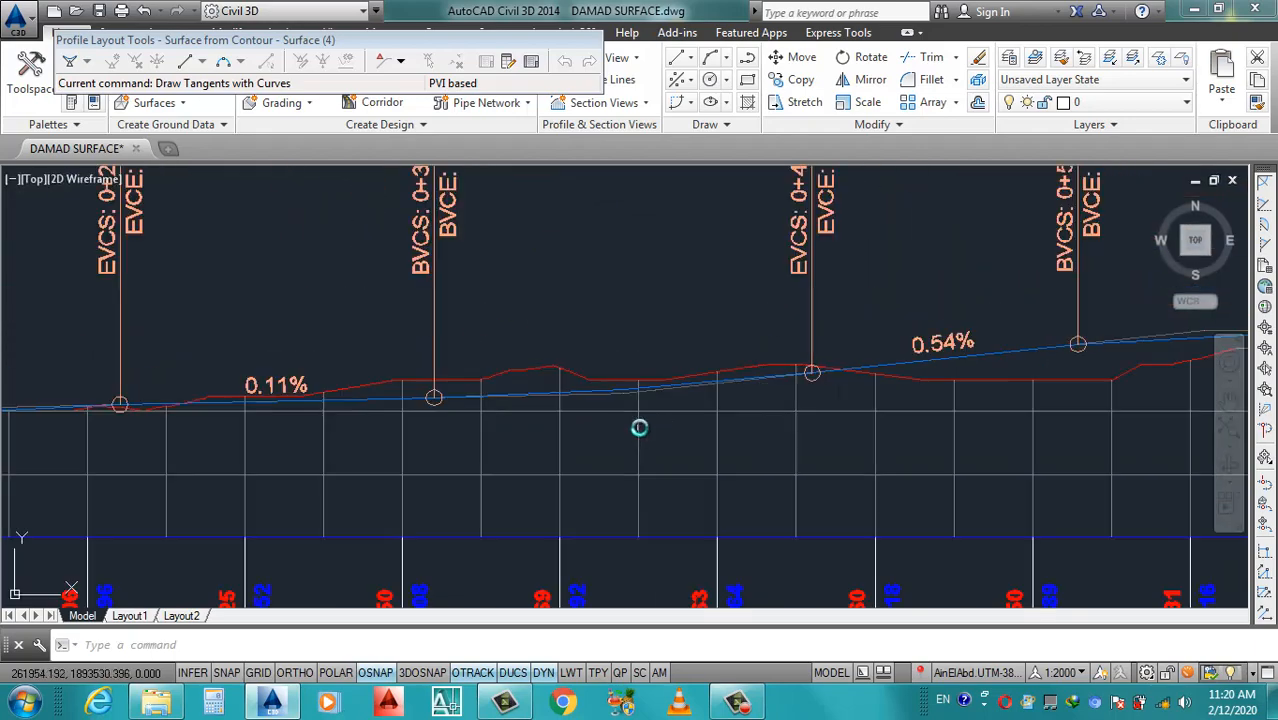
scroll(640, 427, "down", 4)
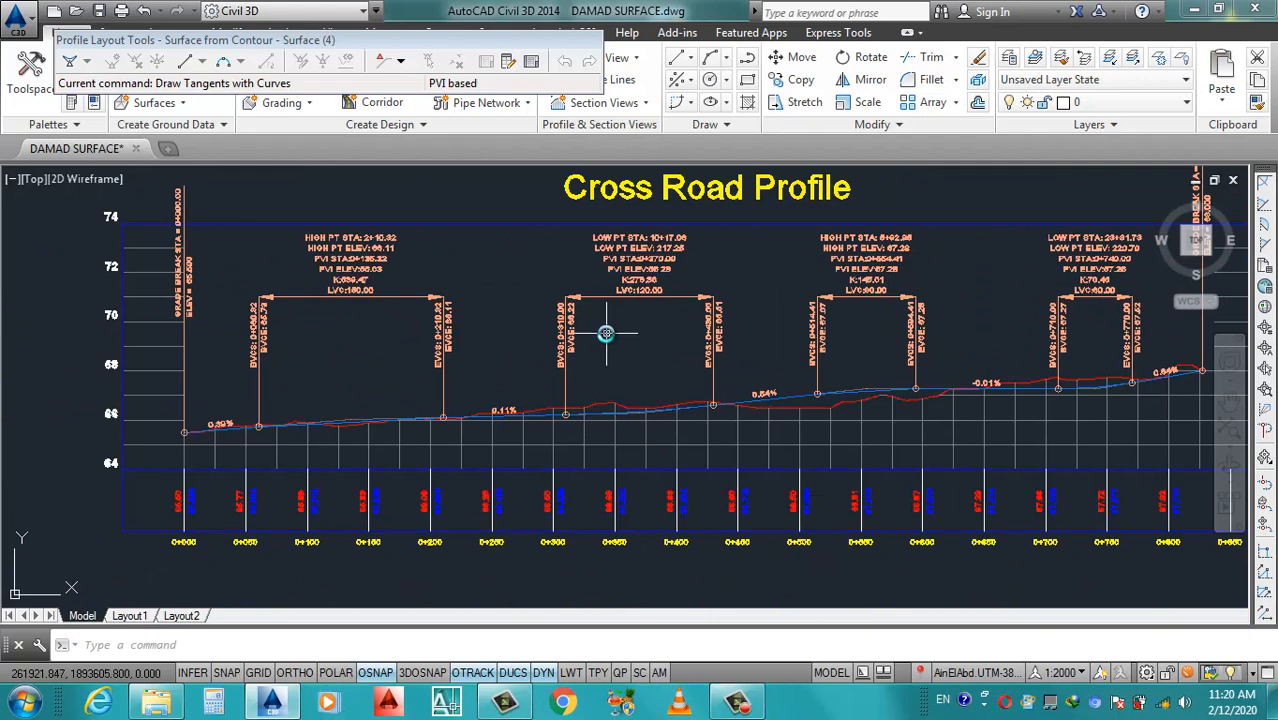
scroll(640, 340, "down", 2)
scroll(470, 345, "up", 2)
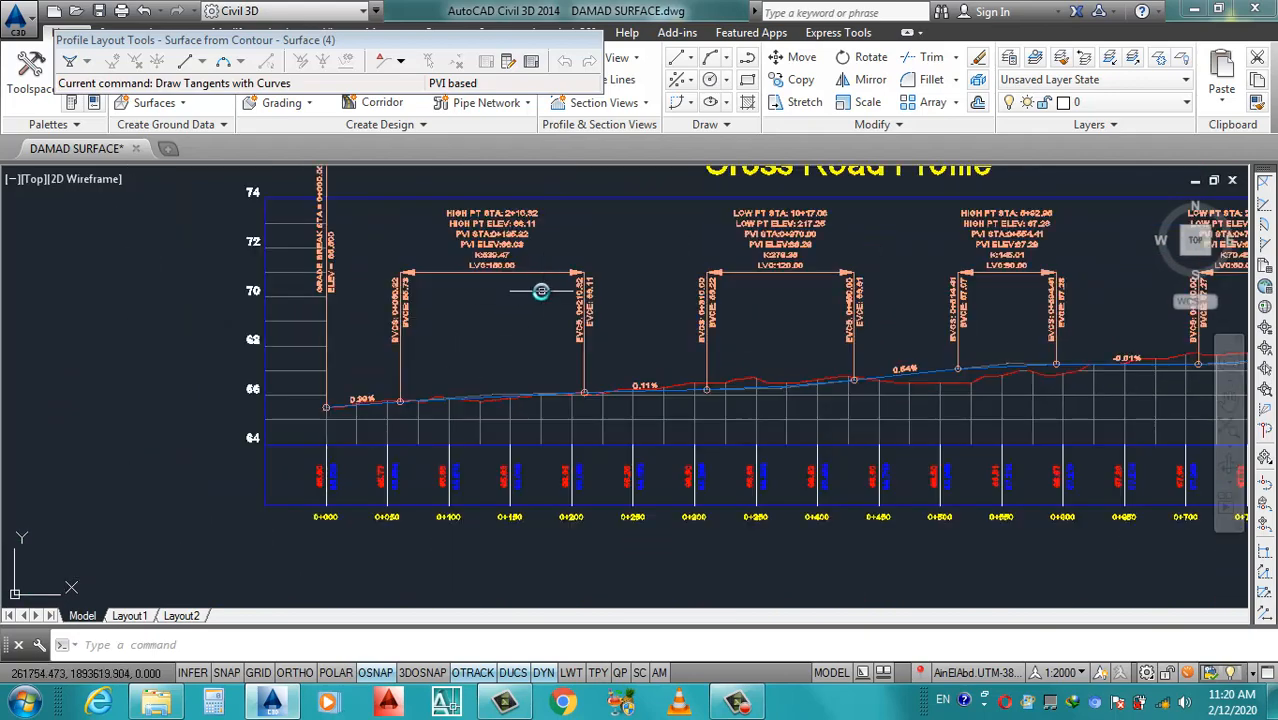
scroll(522, 300, "down", 2)
scroll(513, 288, "up", 4)
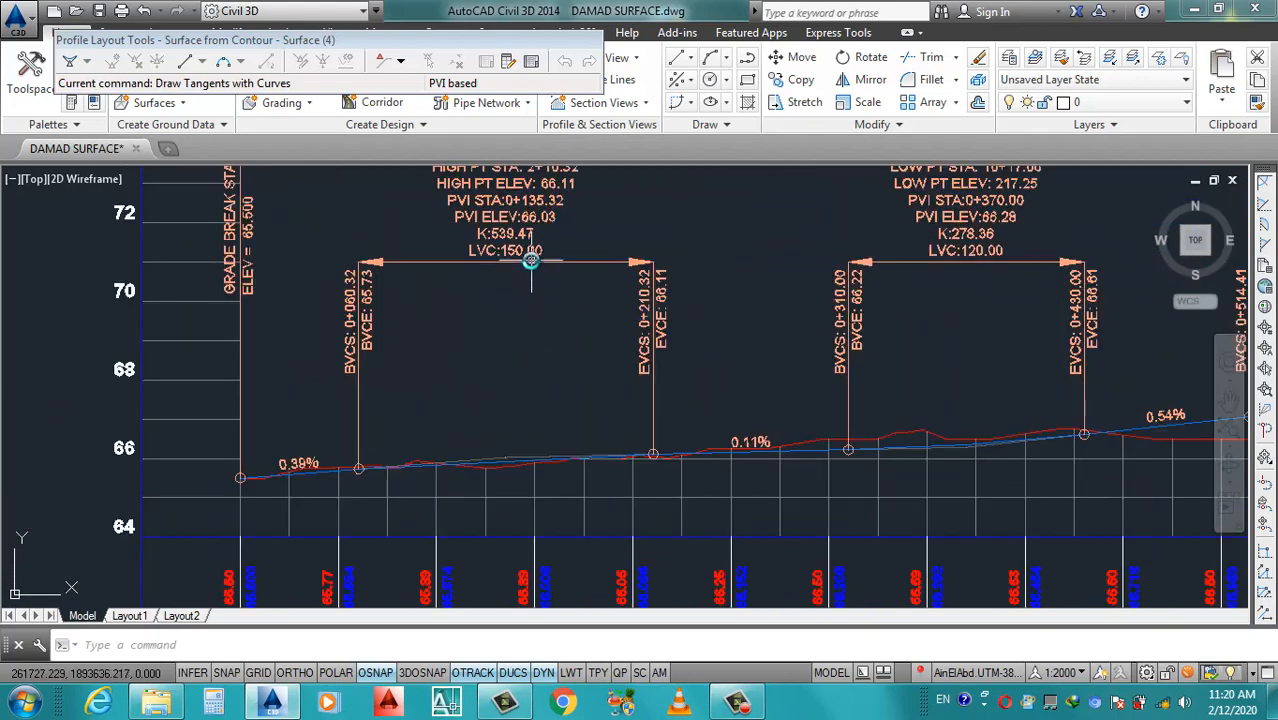
left_click(531, 260)
scroll(533, 346, "down", 2)
key("Escape")
scroll(577, 395, "up", 5)
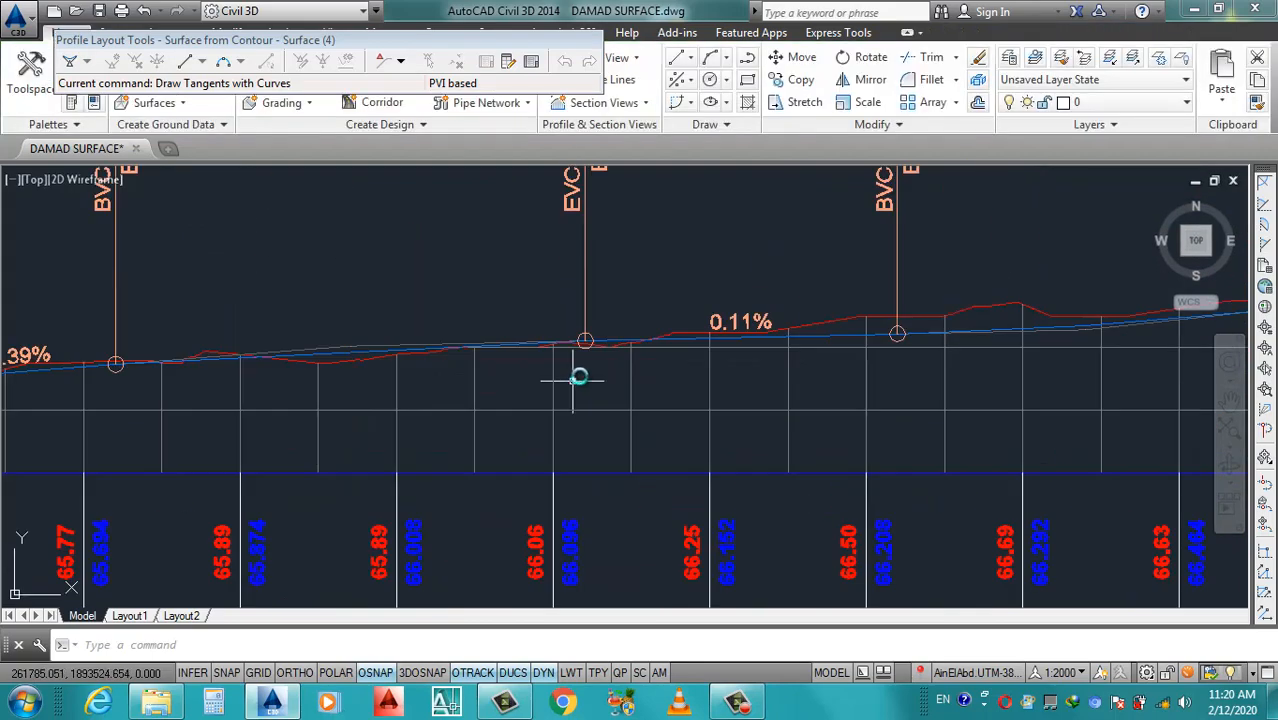
Open the label settings of the P.G.L design profile in the Cross Road Profile view.
left_click(588, 309)
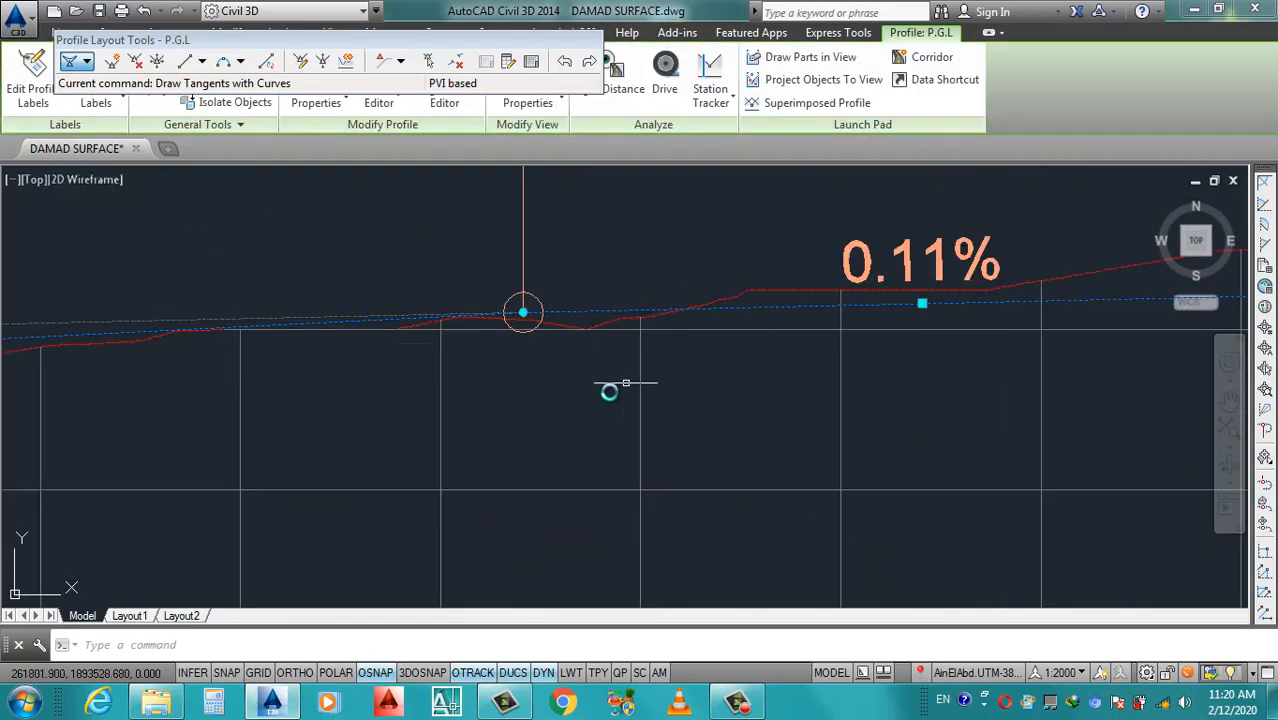
scroll(622, 377, "down", 3)
scroll(583, 331, "down", 3)
scroll(560, 325, "up", 3)
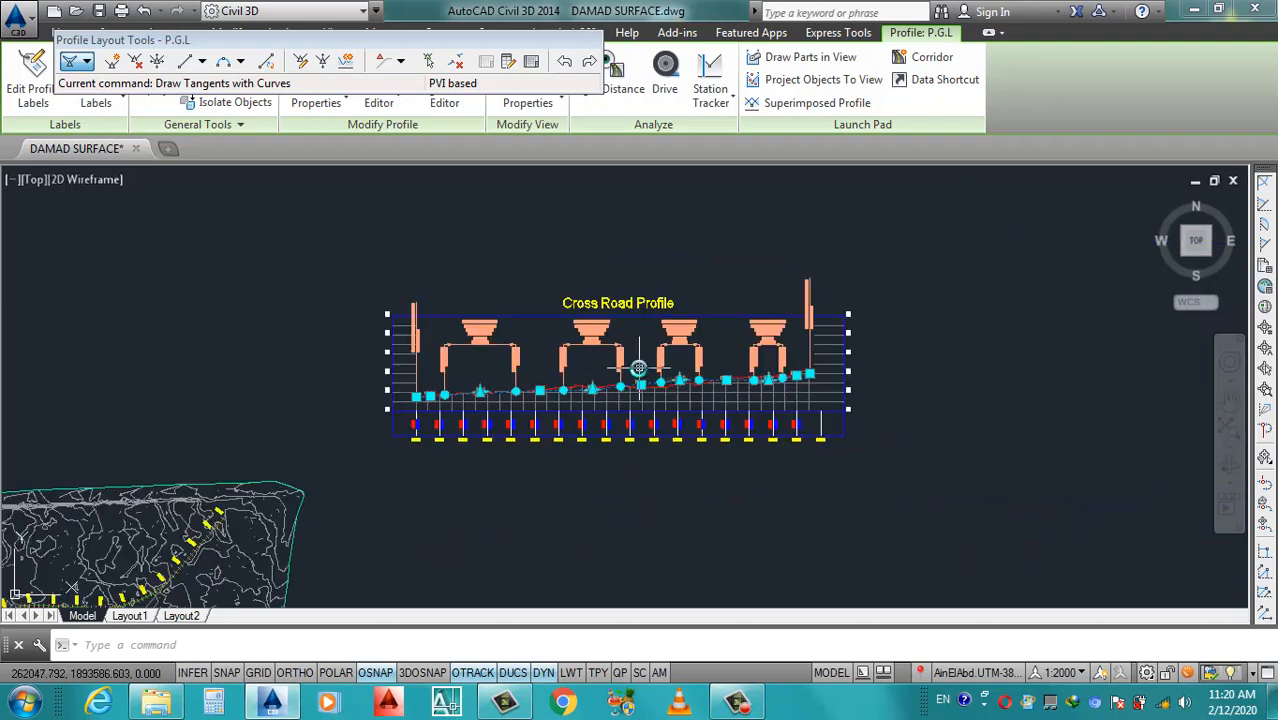
scroll(642, 365, "up", 3)
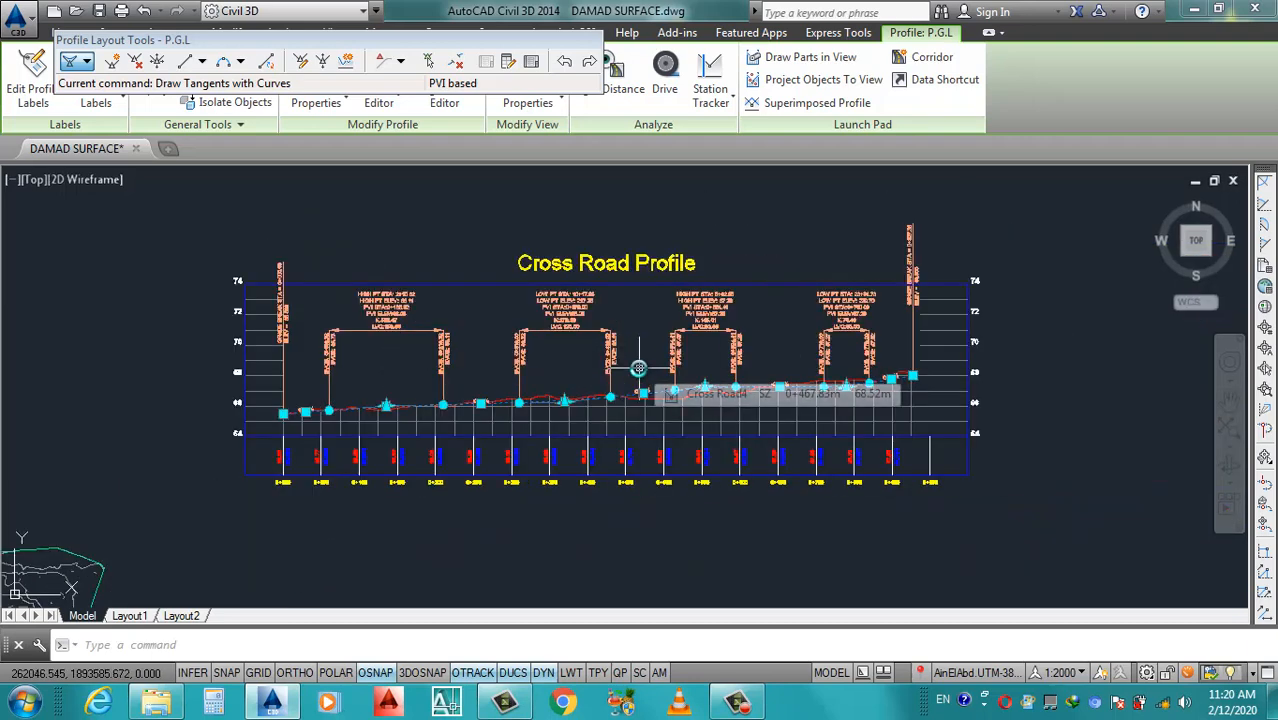
scroll(518, 414, "up", 2)
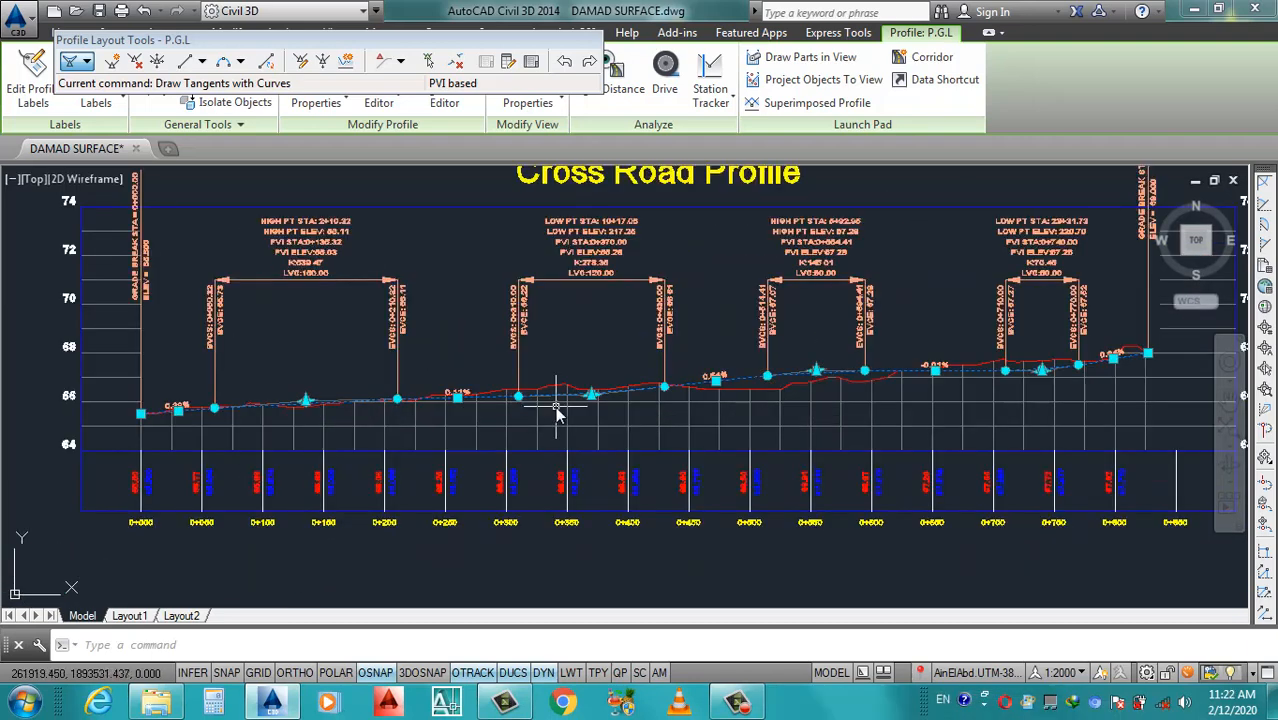
right_click(558, 402)
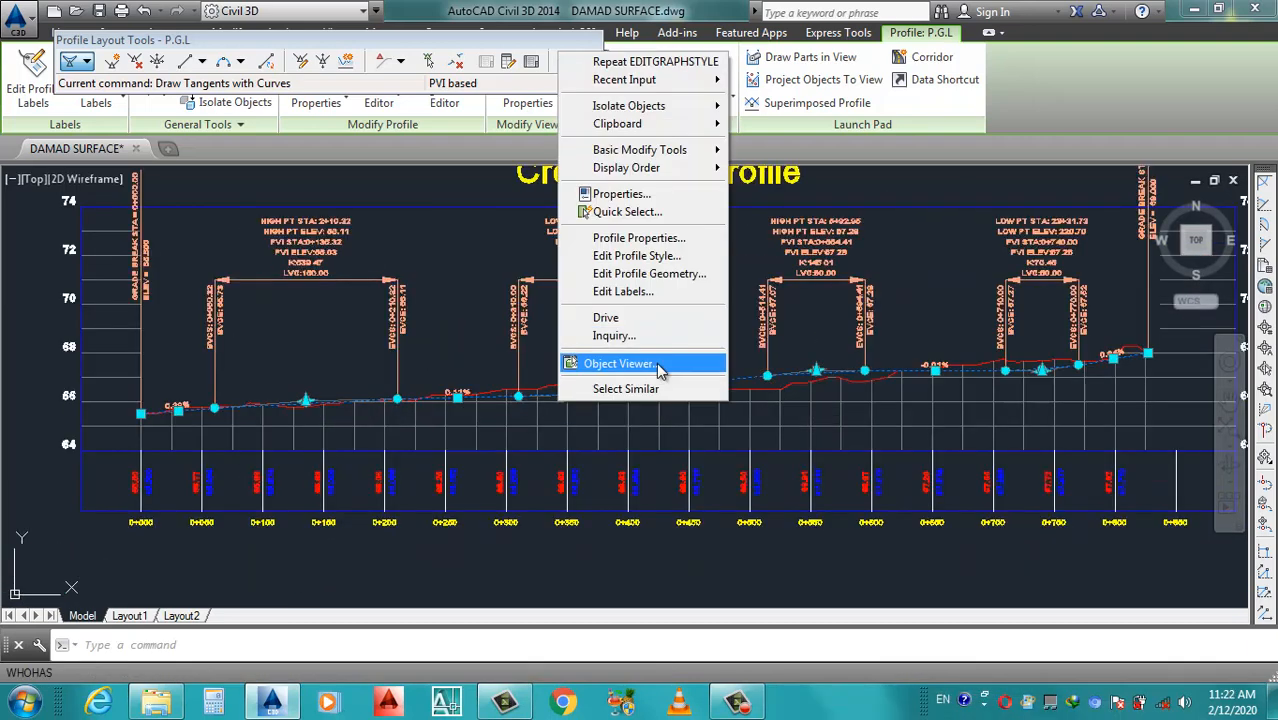
left_click(617, 292)
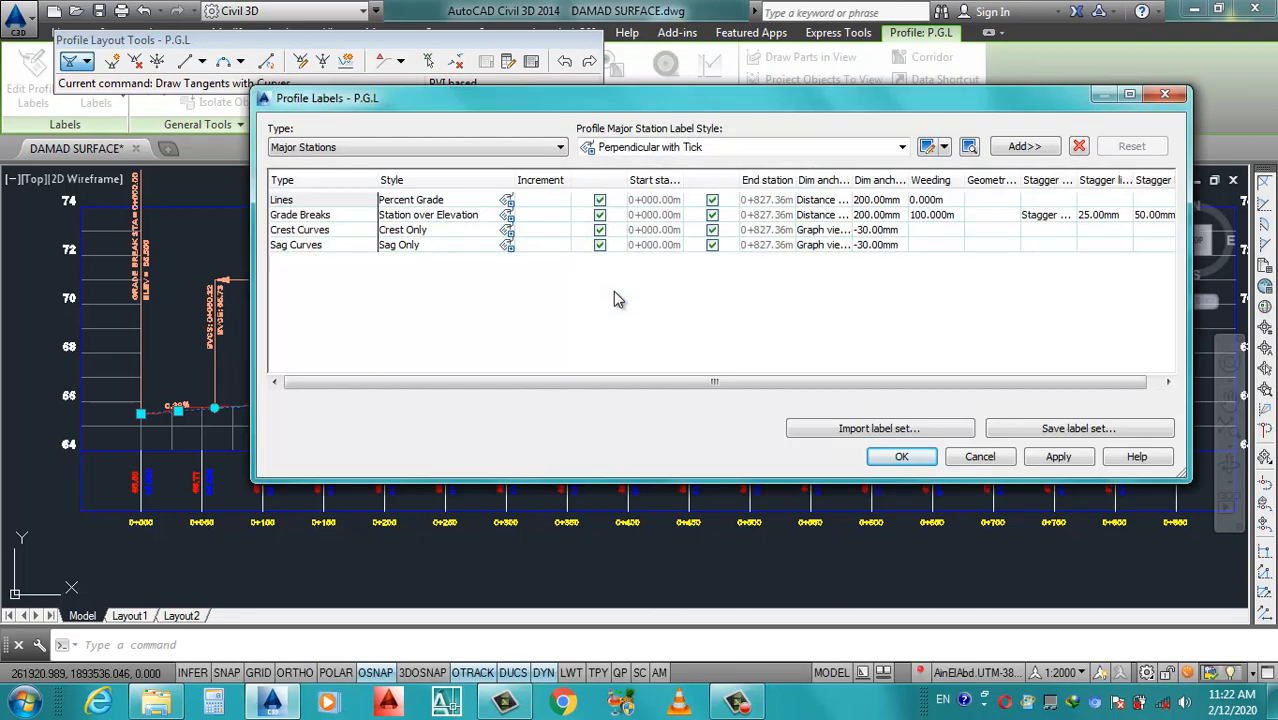
left_click_drag(562, 98, 655, 133)
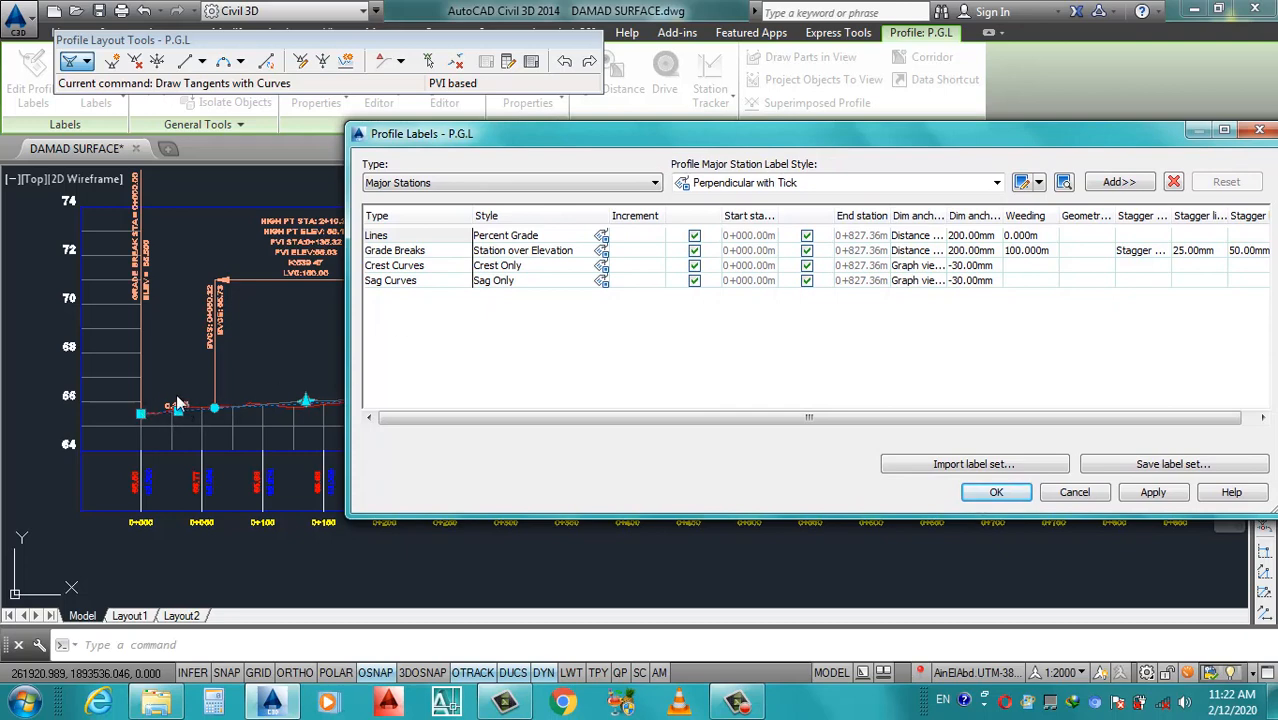
Open the Percent Grade style of the Lines labels for editing and show its layout properties.
left_click(403, 237)
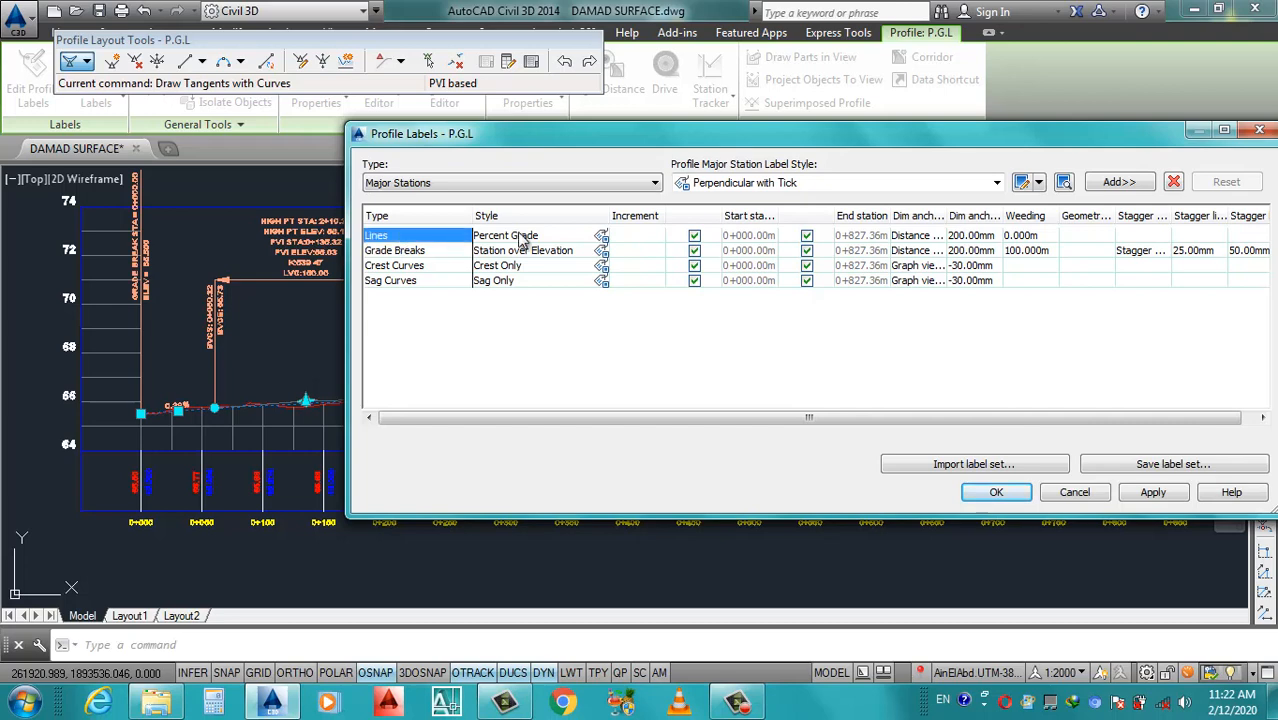
left_click(602, 238)
left_click(718, 251)
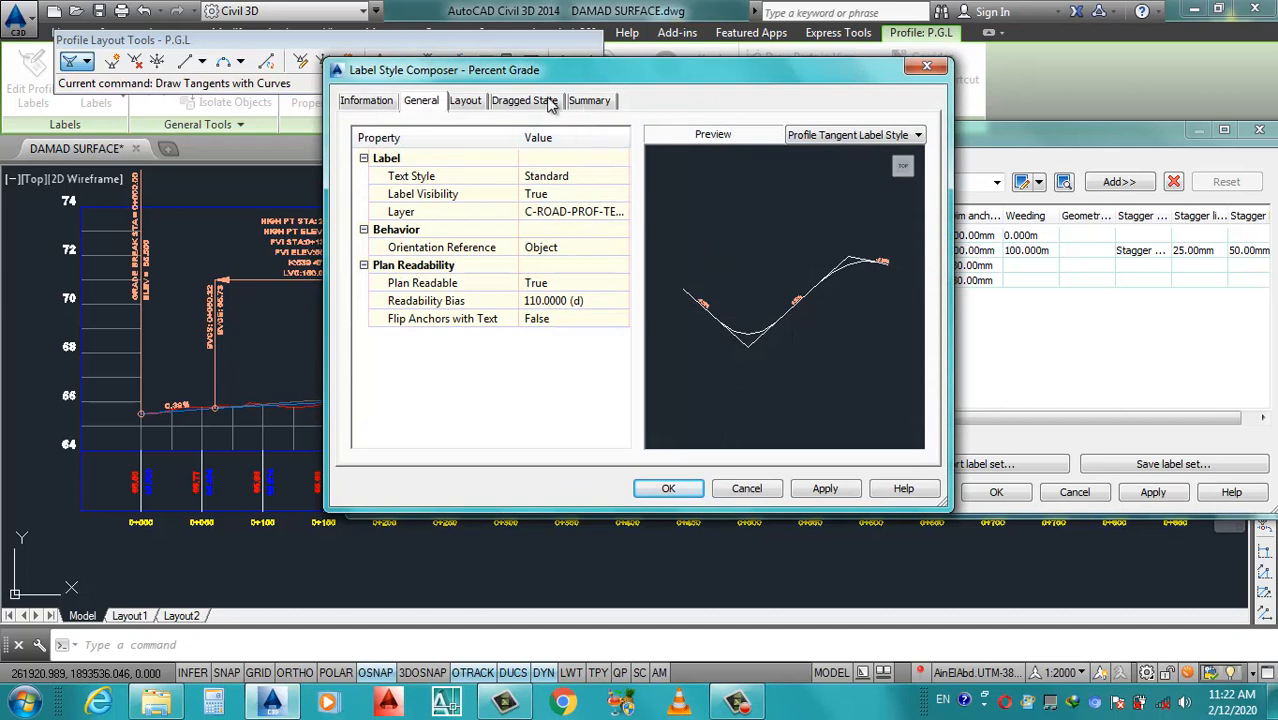
left_click(465, 101)
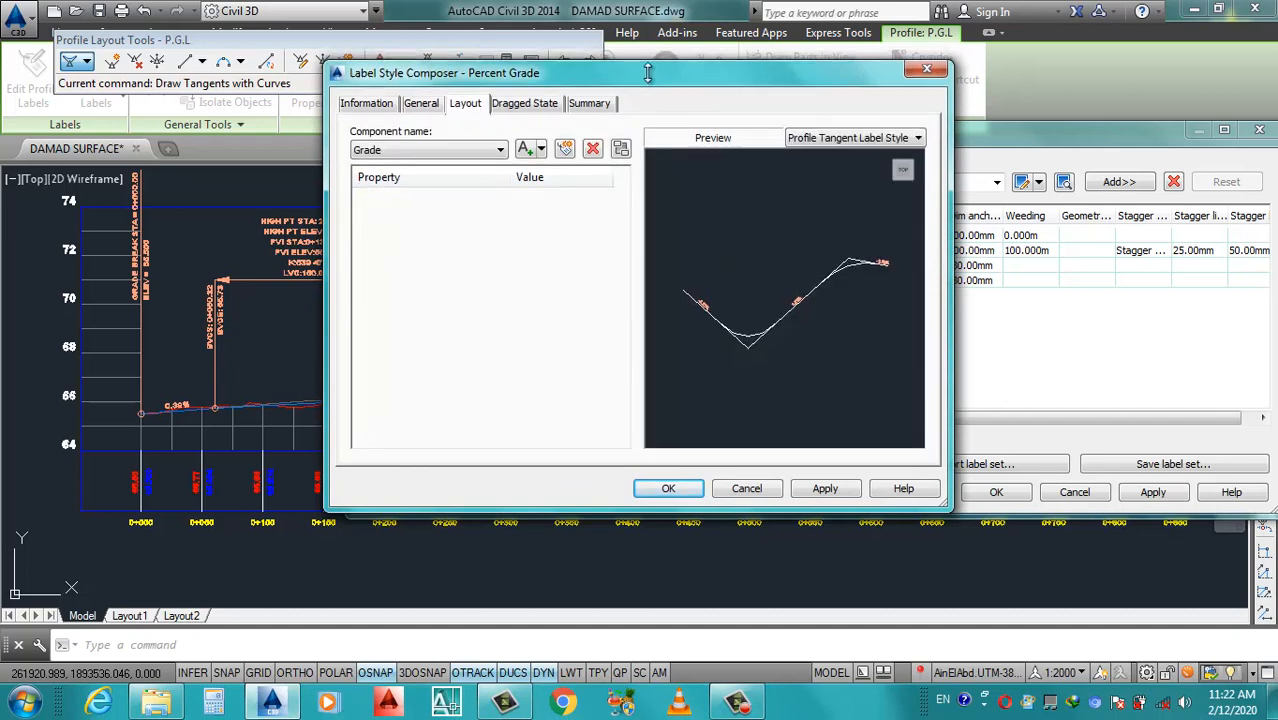
left_click_drag(661, 65, 783, 44)
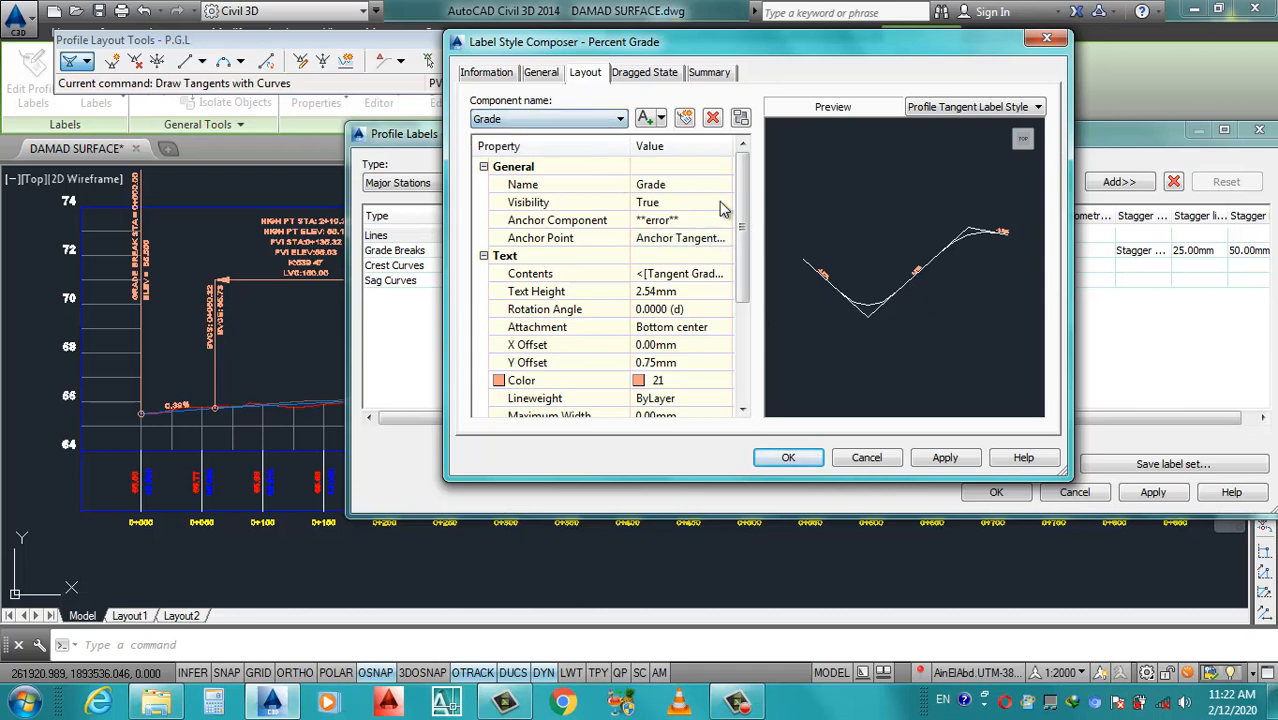
Set the Grade component's text height to 2.60 mm and its text color to cyan.
left_click(679, 291)
type("2.60")
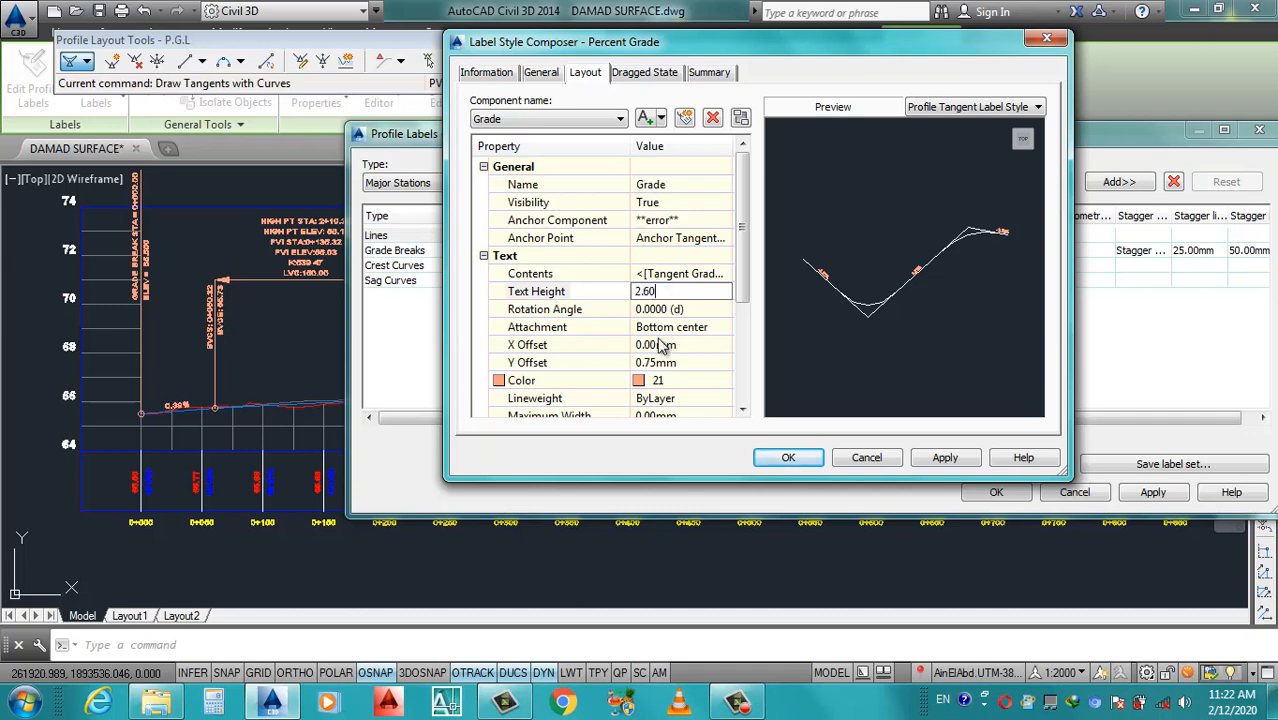
left_click(716, 327)
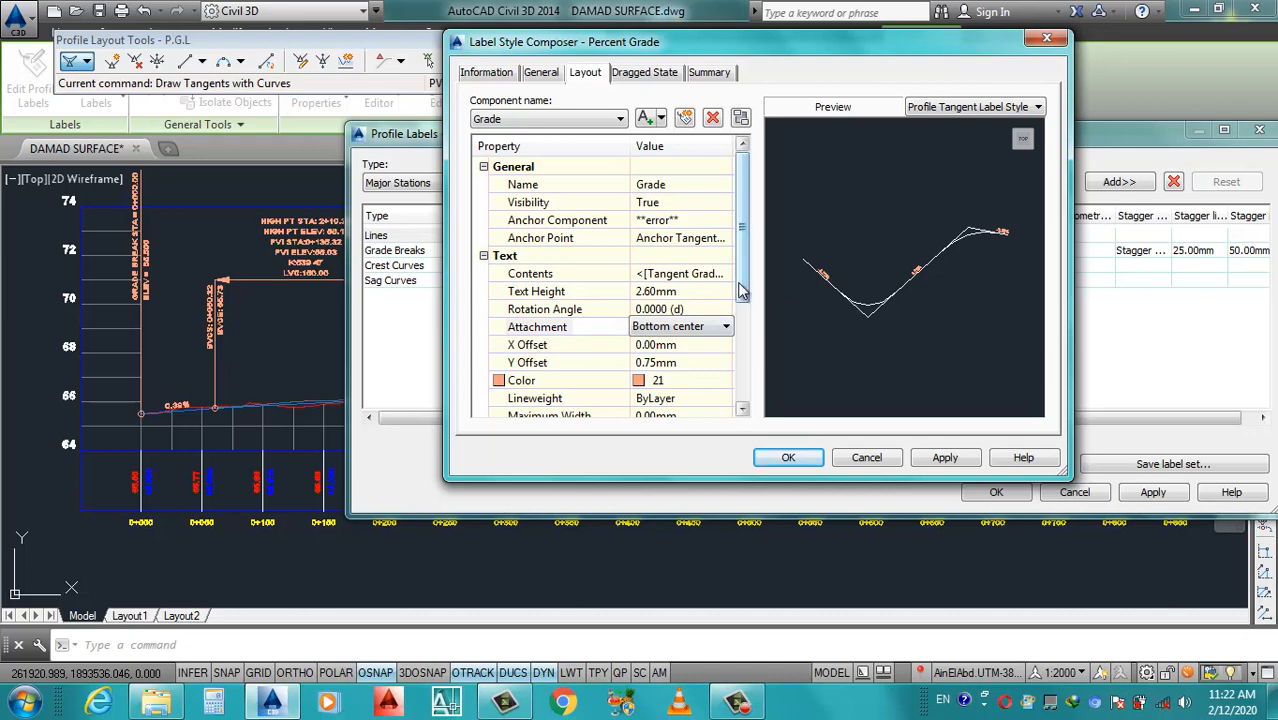
scroll(727, 340, "down", 3)
left_click(723, 327)
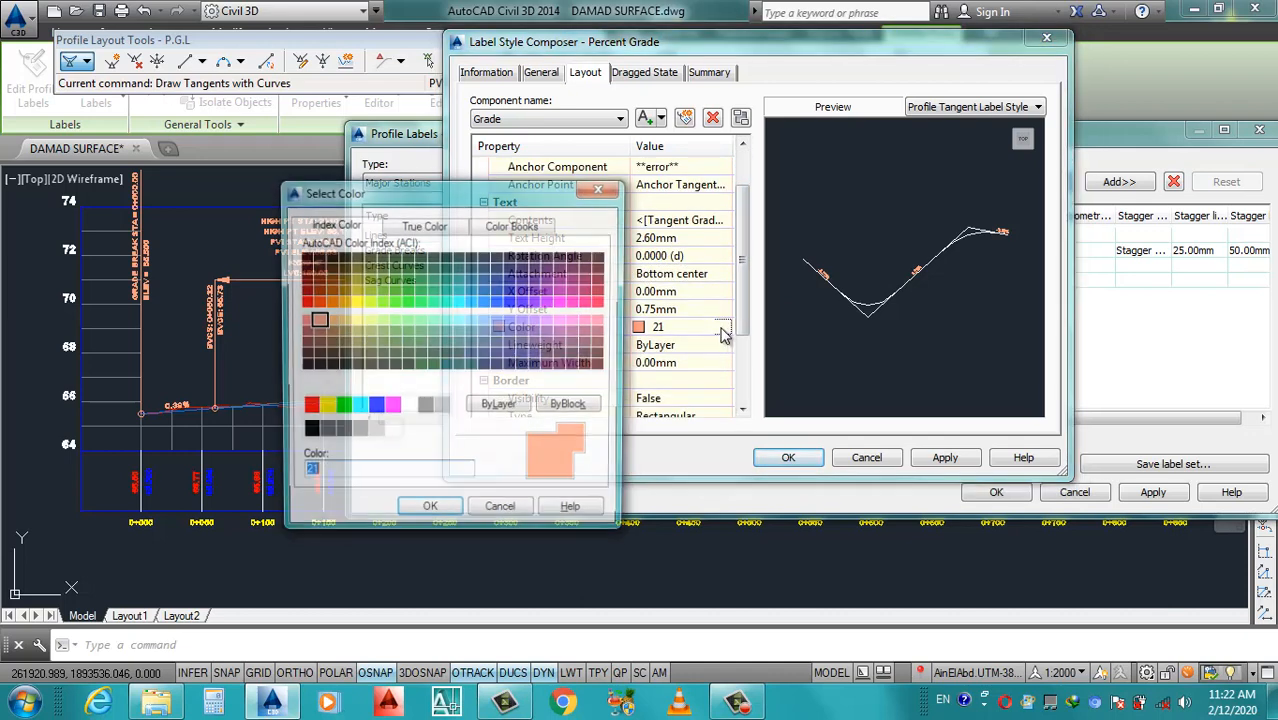
left_click(357, 407)
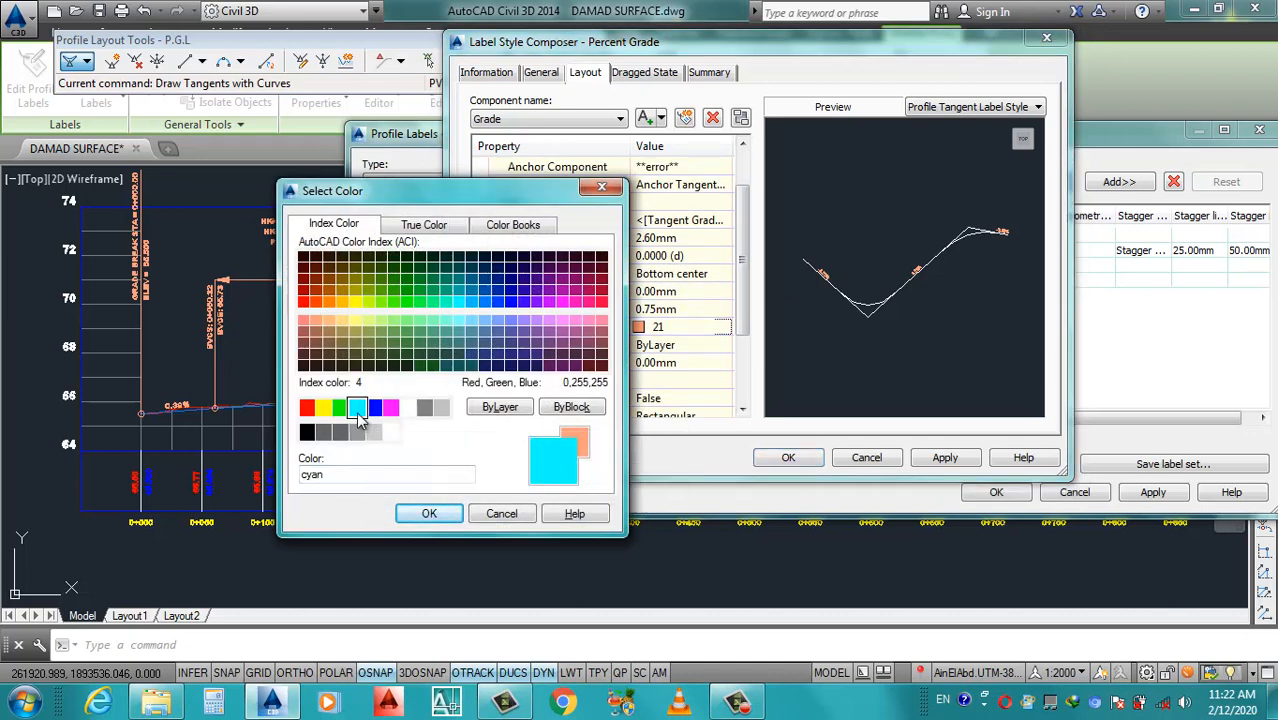
left_click(429, 513)
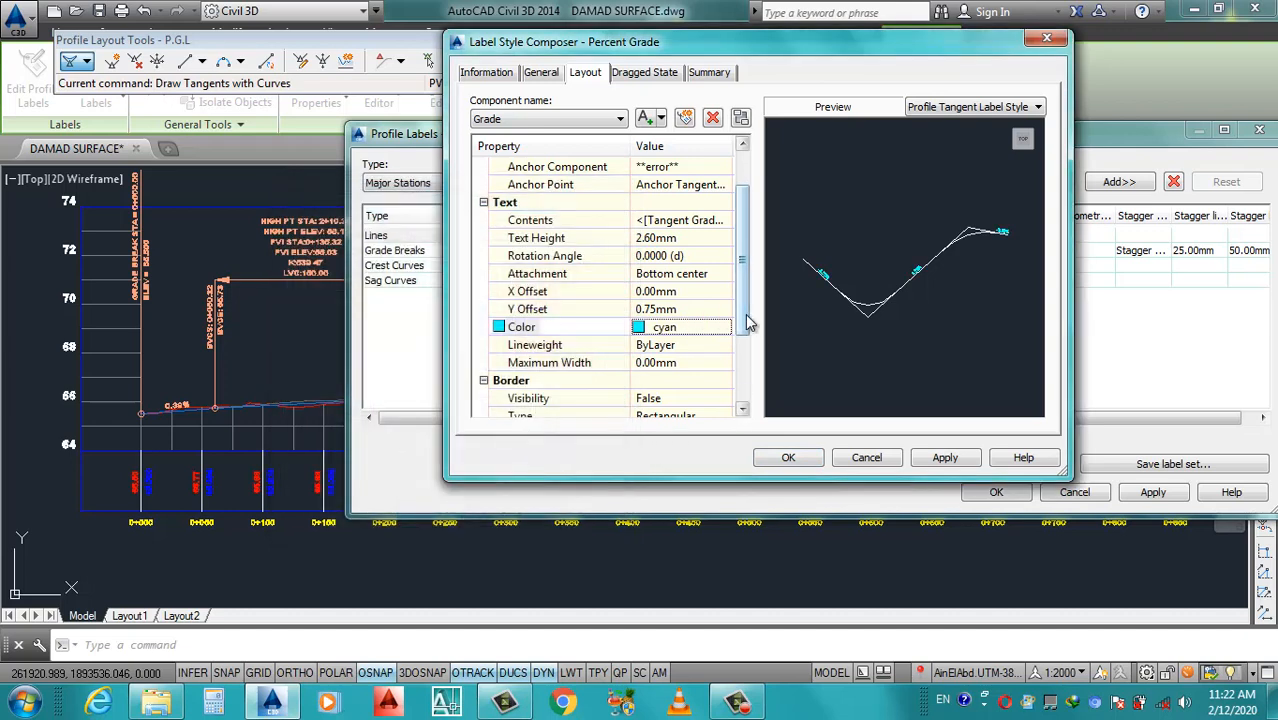
Set the border visibility of the Grade component to True.
scroll(738, 410, "down", 2)
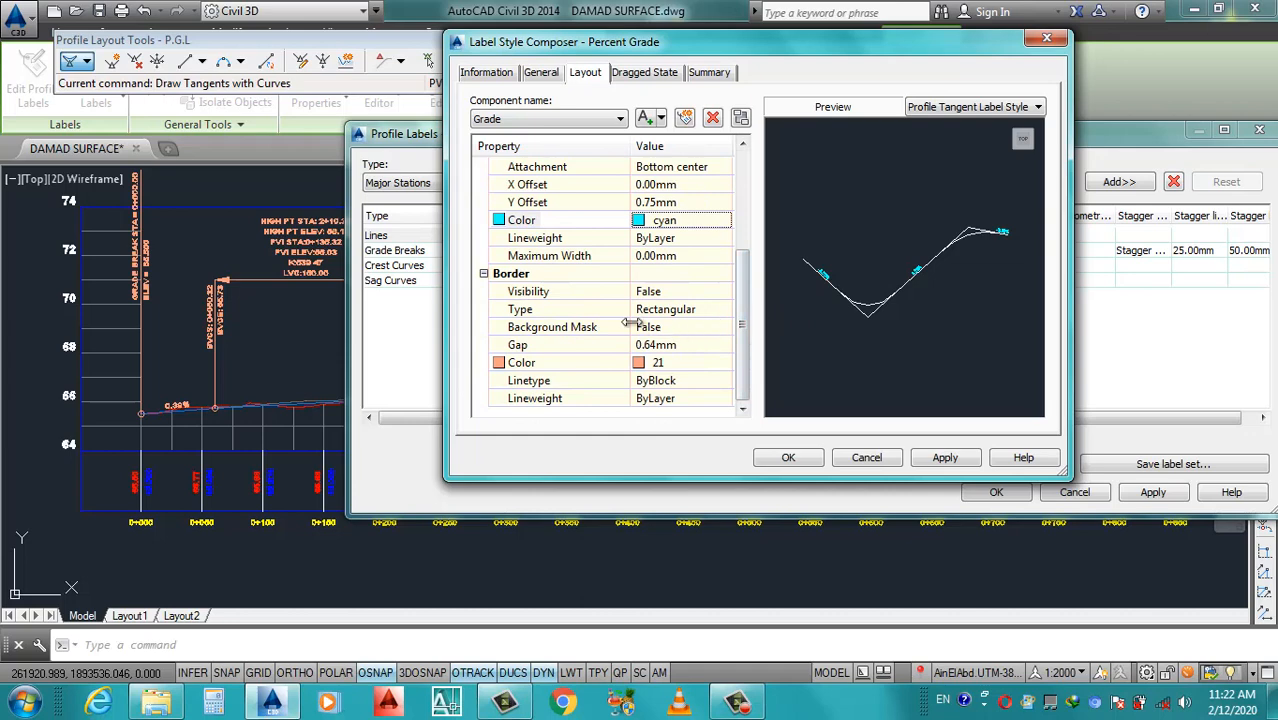
left_click(672, 291)
left_click(684, 292)
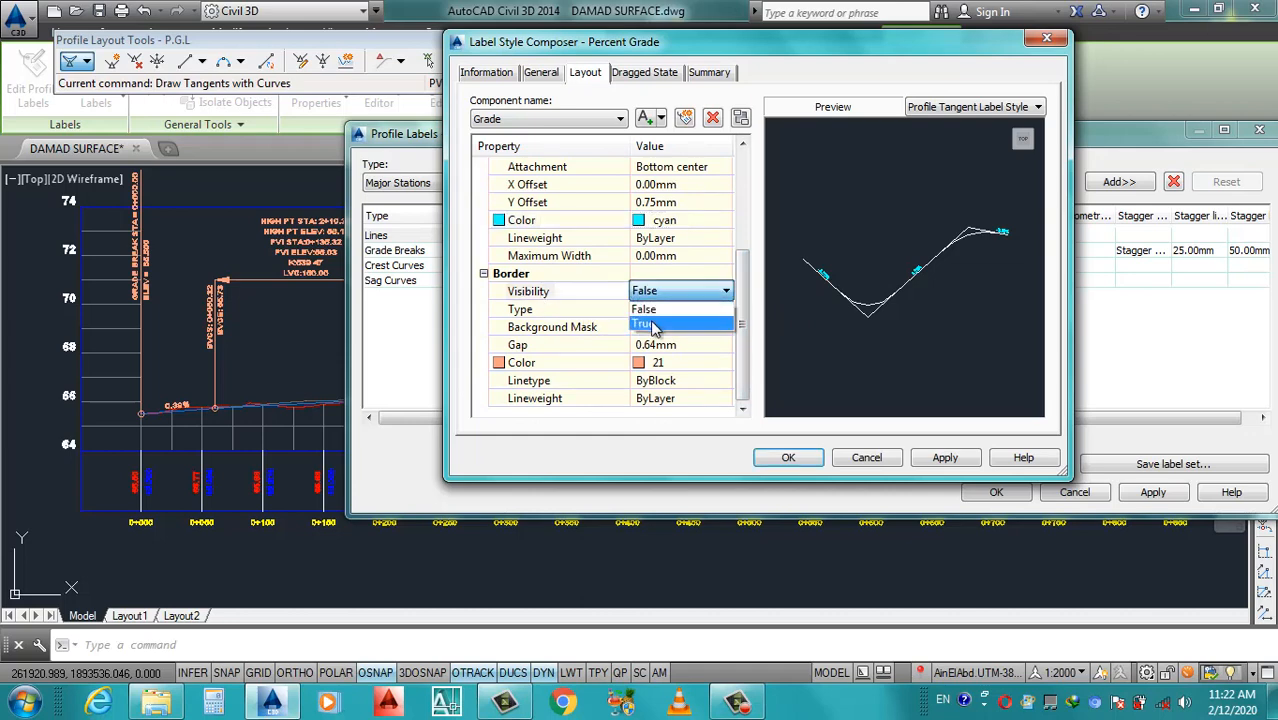
left_click(652, 327)
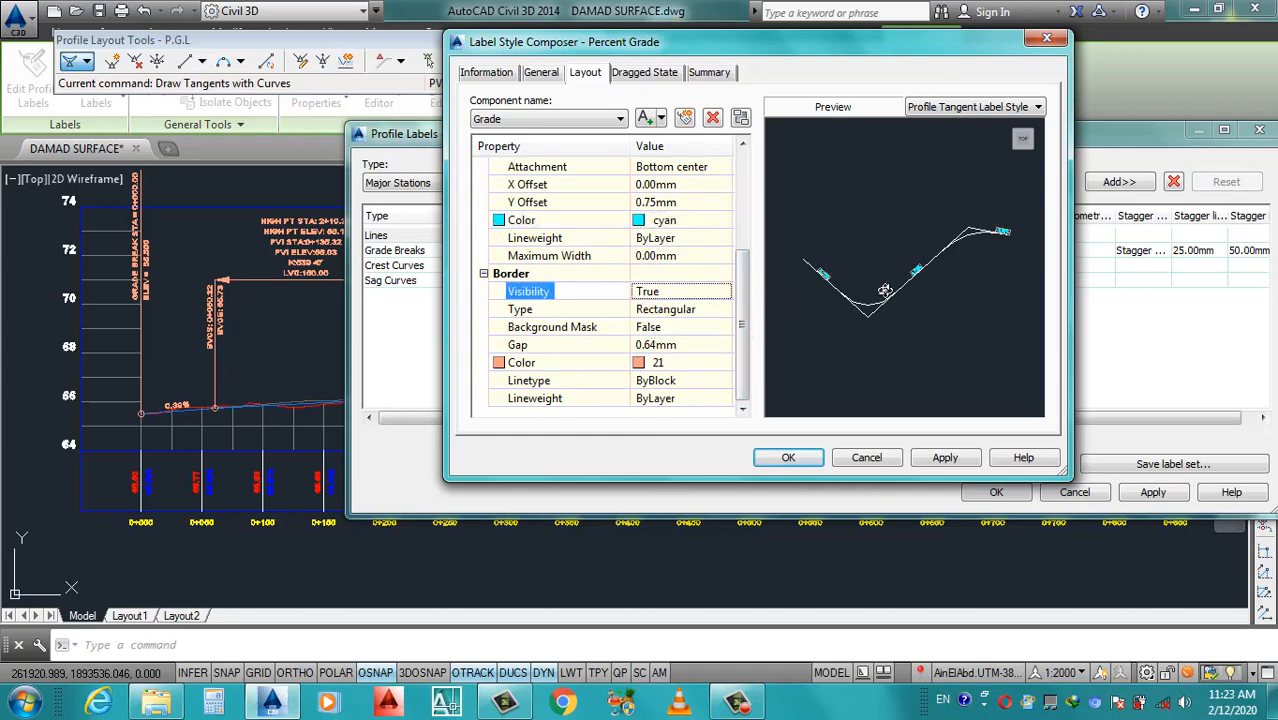
Try the Circular border type on the Grade component.
left_click(722, 316)
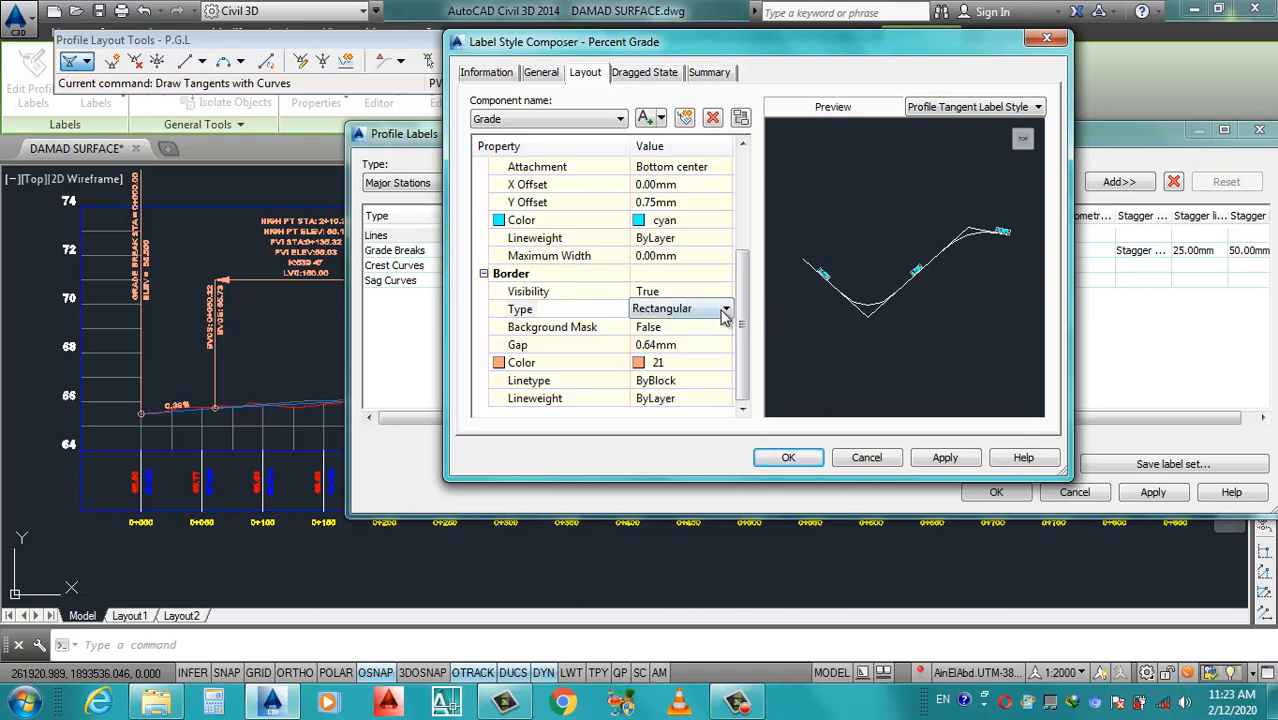
left_click(727, 309)
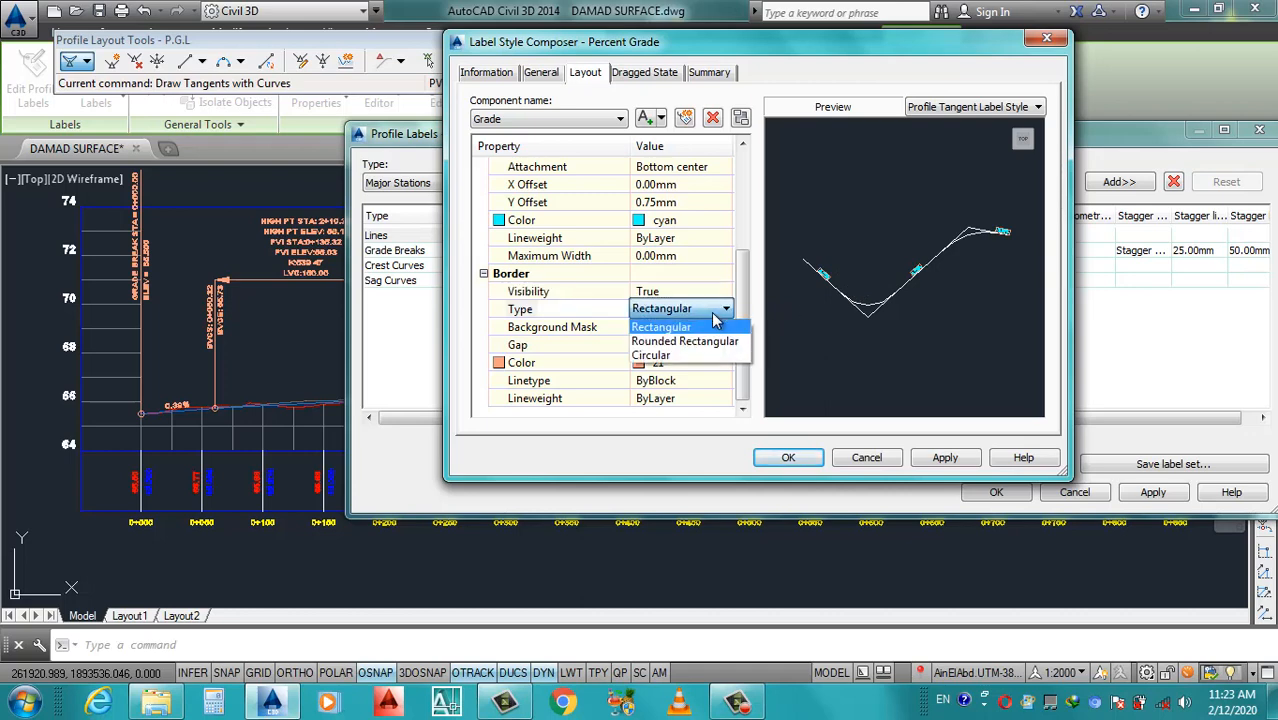
left_click(662, 356)
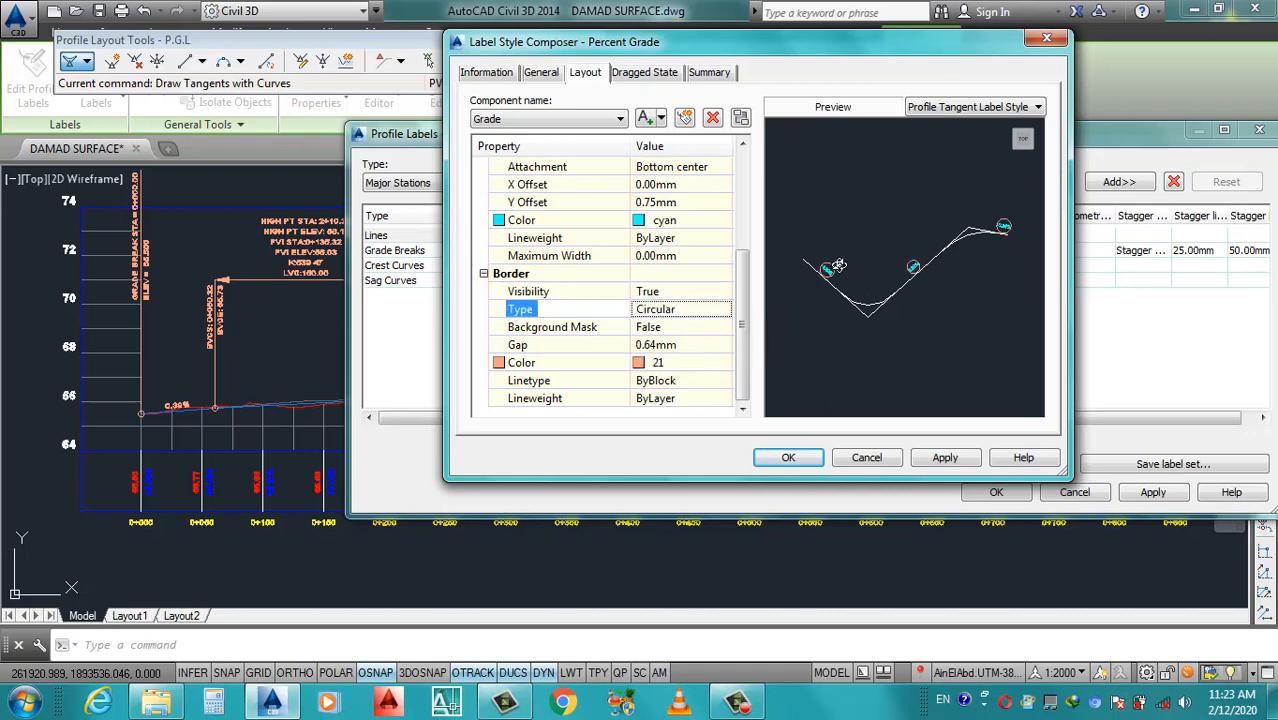
Set the Grade component's border type to Rounded Rectangular.
left_click(702, 316)
left_click(700, 316)
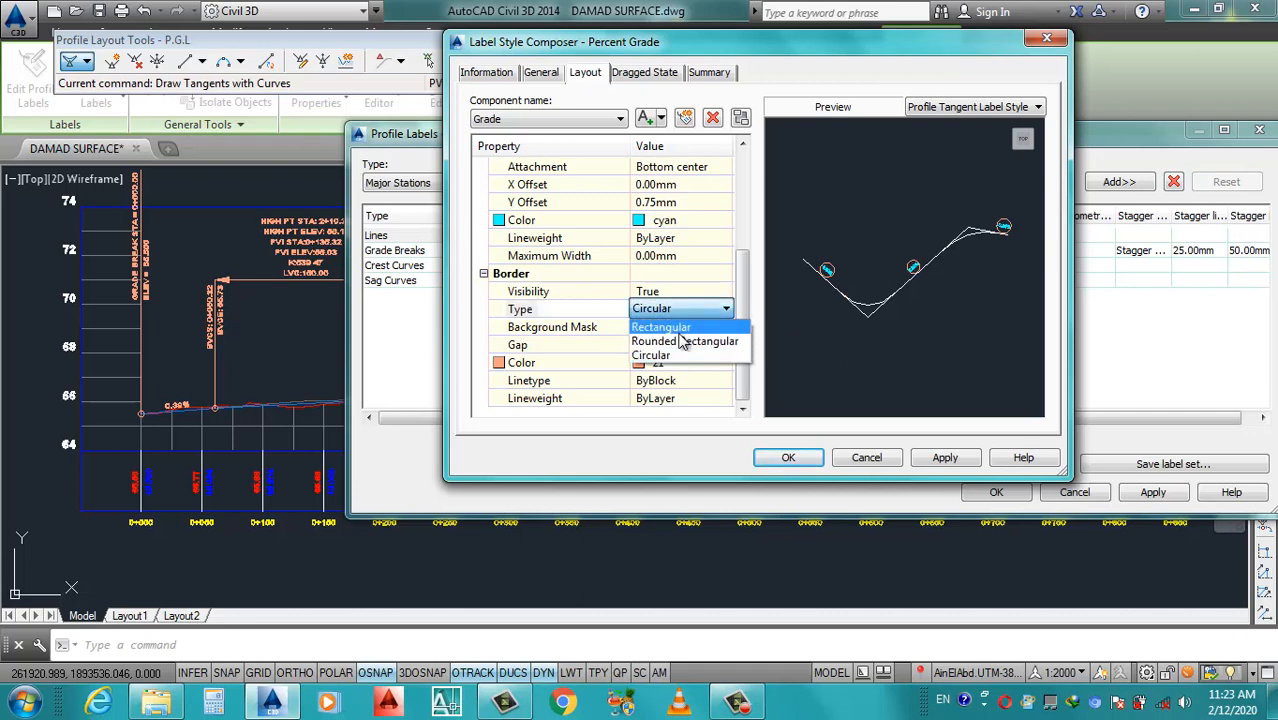
left_click(684, 341)
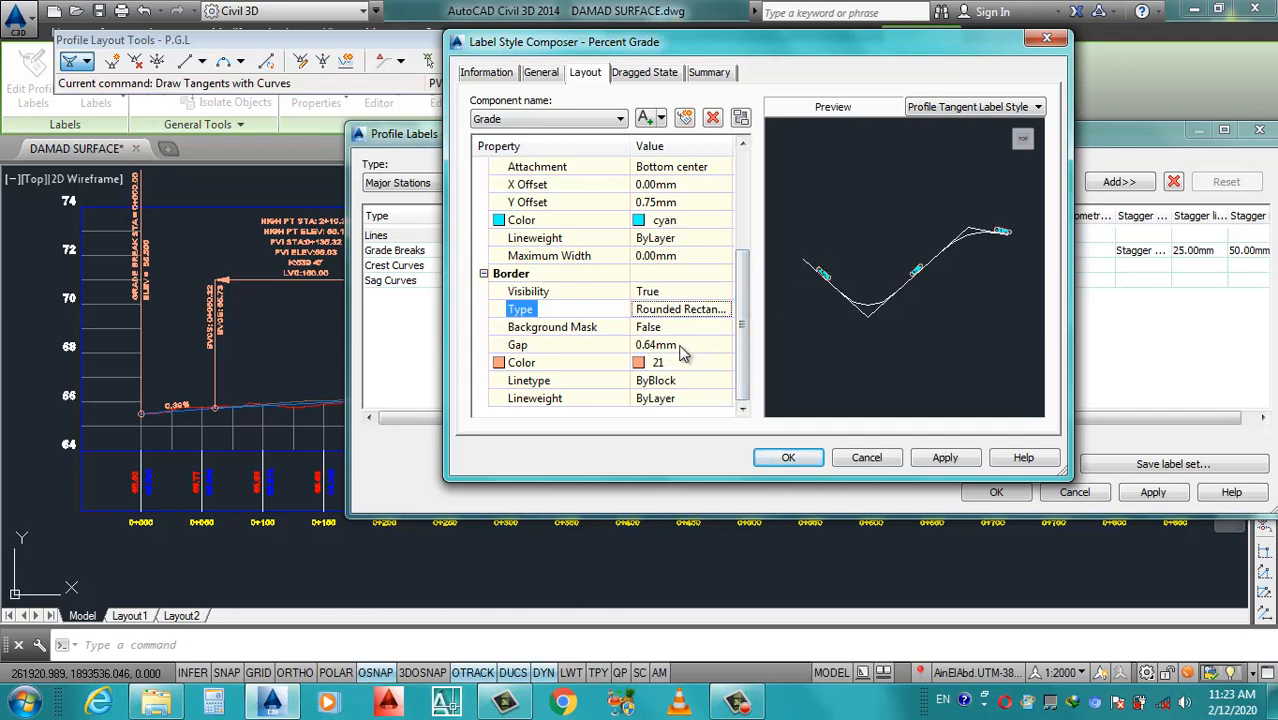
Set the border gap of the Grade component to 0.80 mm.
left_click(680, 344)
key("BackSpace")
type(".80")
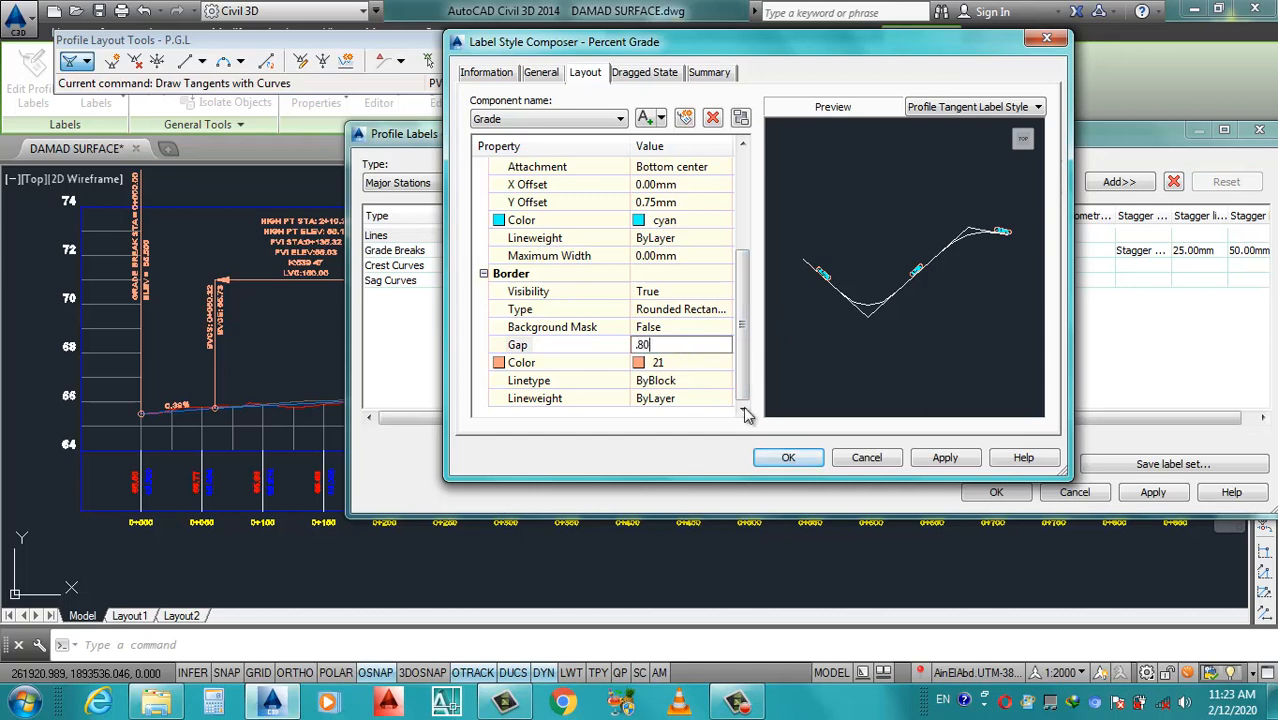
left_click(711, 331)
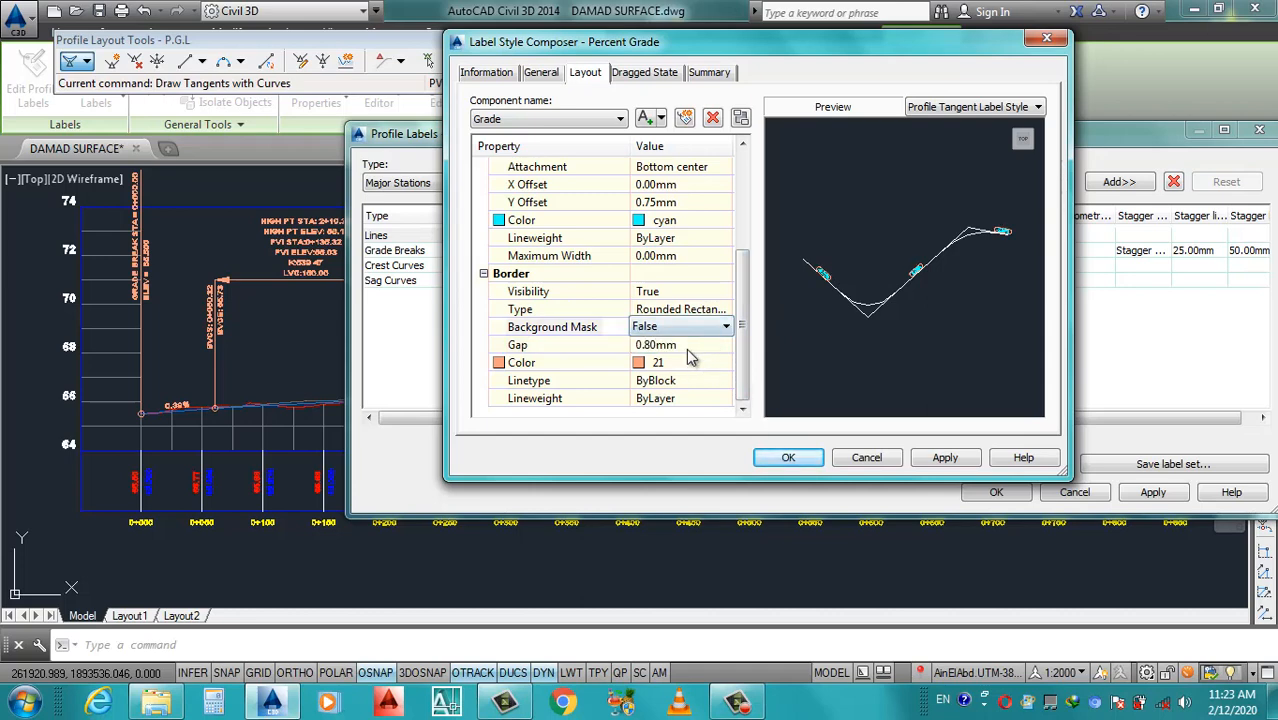
Set the border gap of the Grade component to 1.00 mm.
left_click(688, 345)
type("1")
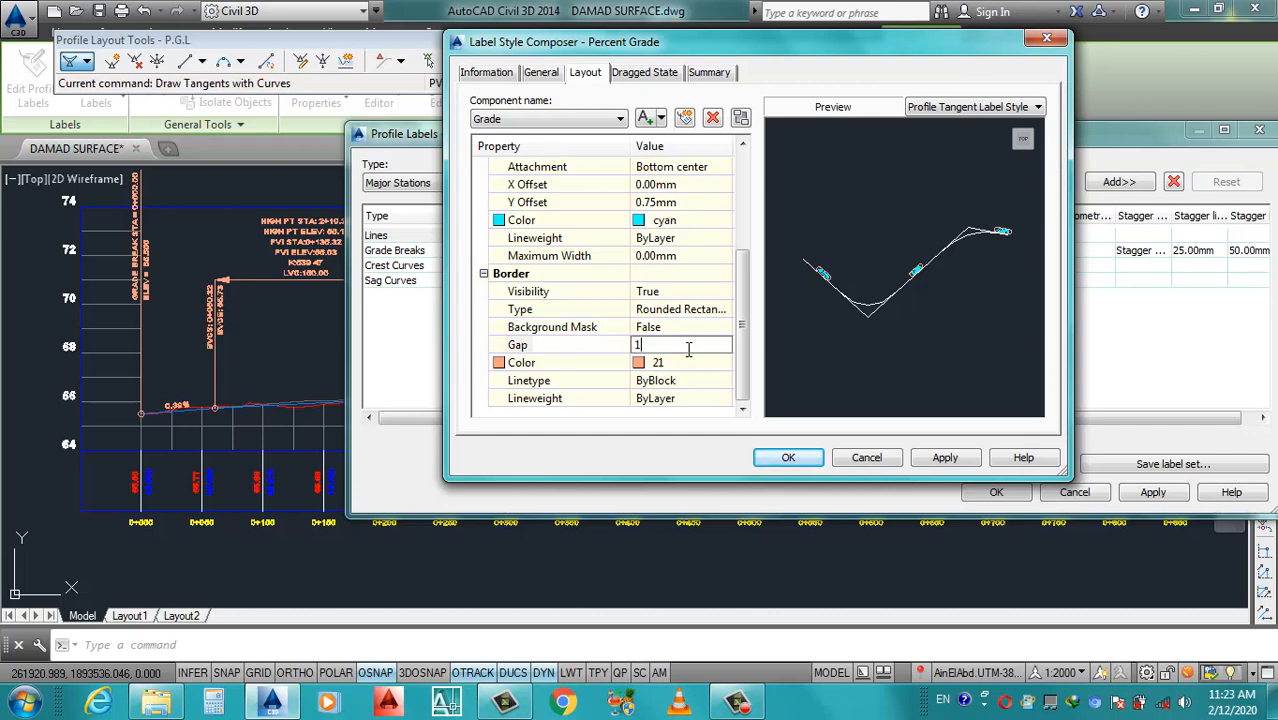
left_click(716, 328)
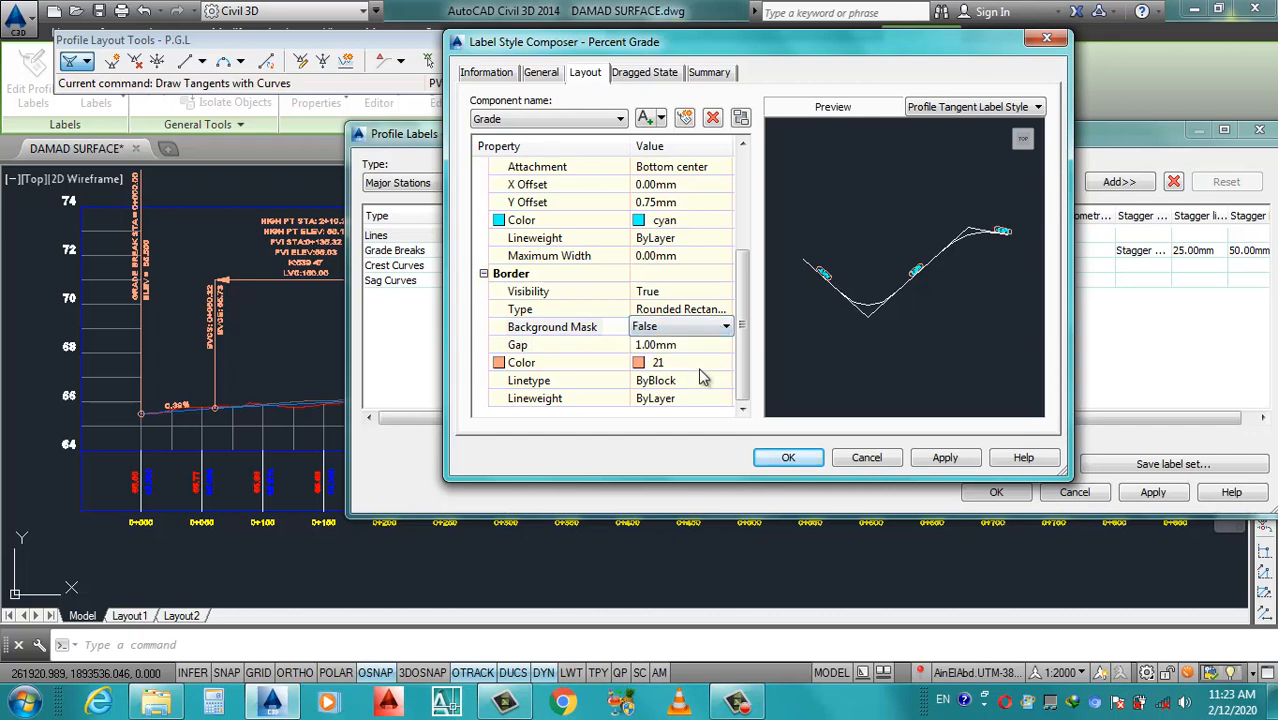
Set the border color of the Grade component to white.
left_click(719, 366)
left_click(723, 363)
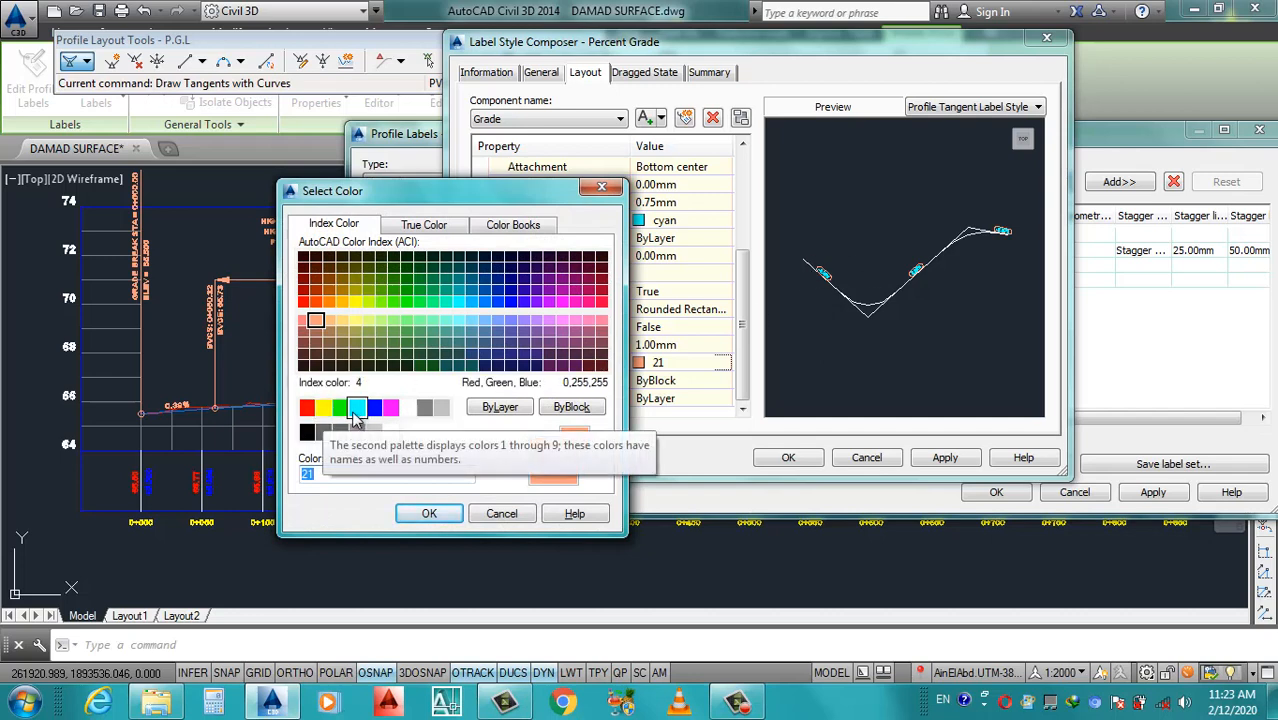
left_click(407, 407)
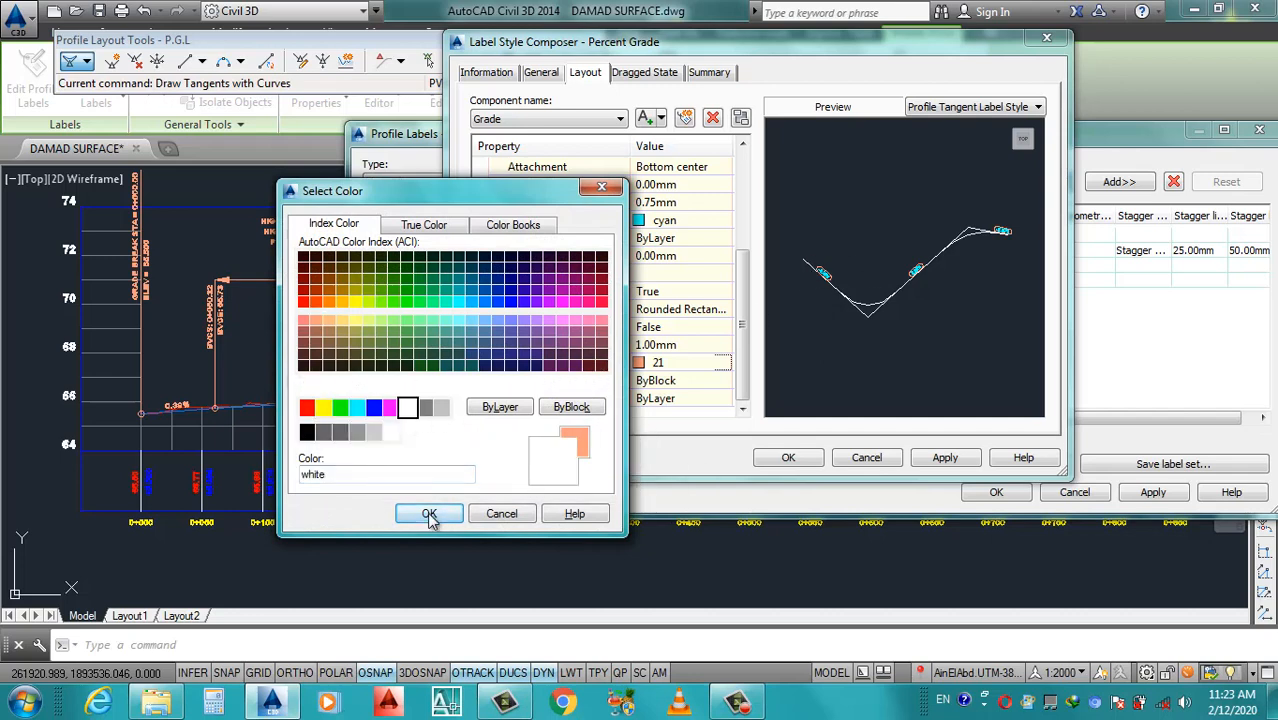
left_click(429, 515)
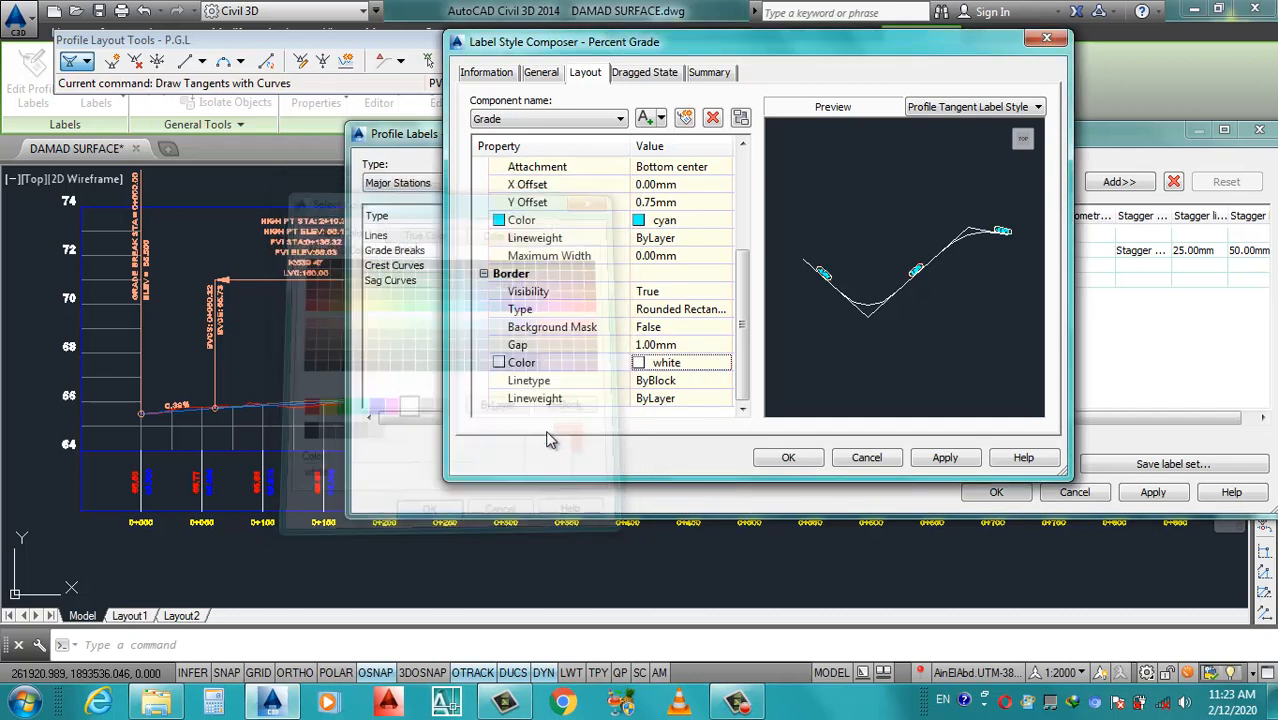
Accept the edited Percent Grade label style and apply it to the P.G.L profile labels.
left_click(945, 458)
left_click(788, 457)
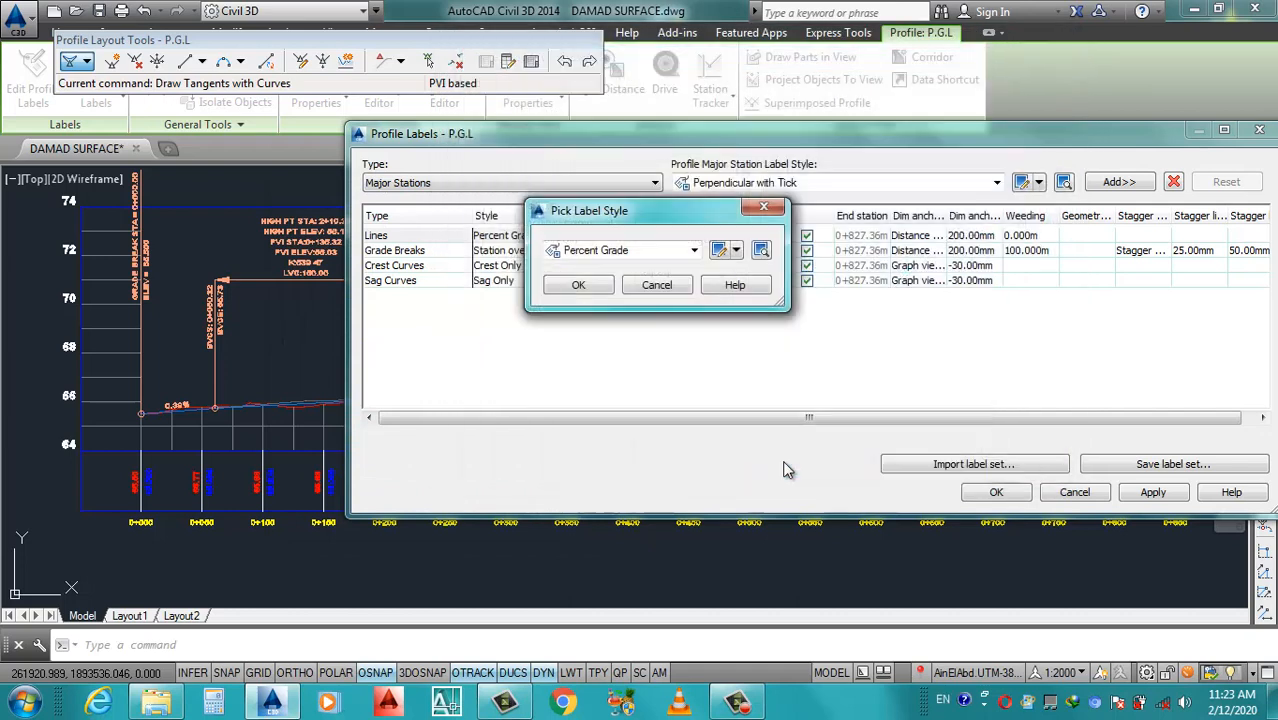
left_click(588, 287)
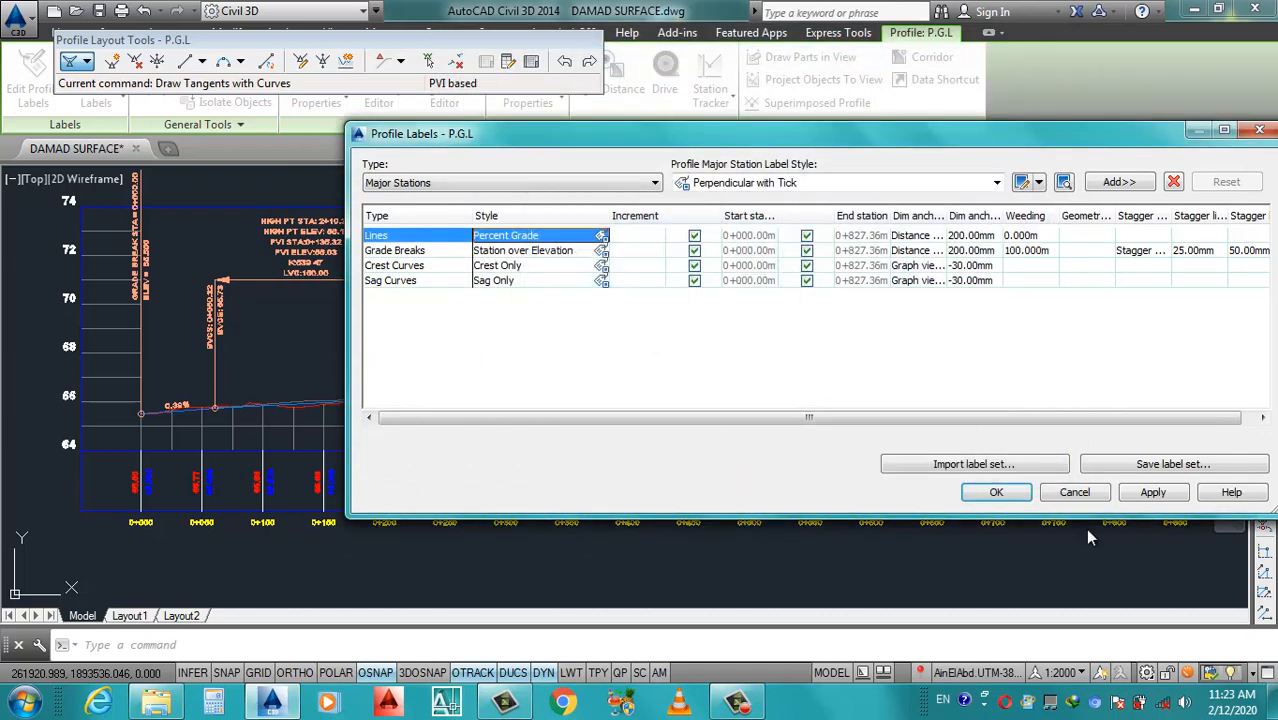
left_click(1146, 500)
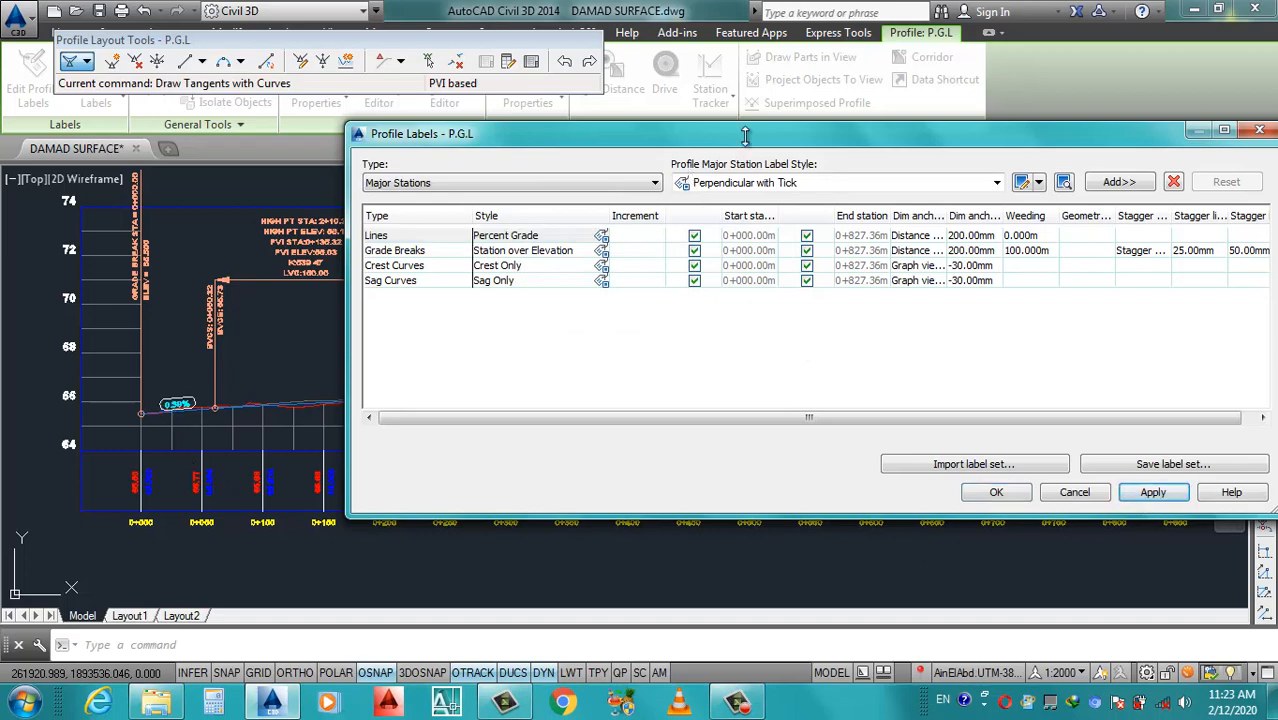
Open the Station over Elevation label style of the Grade Breaks labels for editing.
mouse_move(781, 140)
left_mouse_down()
mouse_move(501, 596)
mouse_move(500, 540)
left_mouse_up()
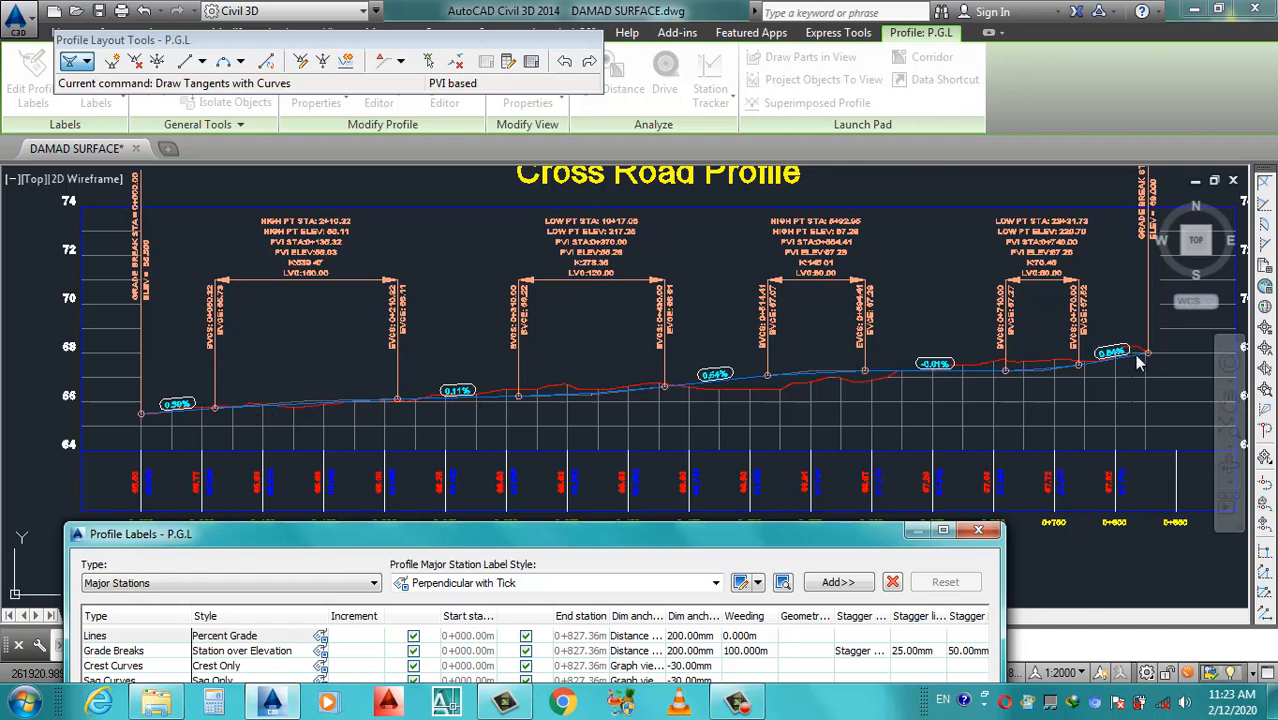
left_click_drag(551, 535, 707, 447)
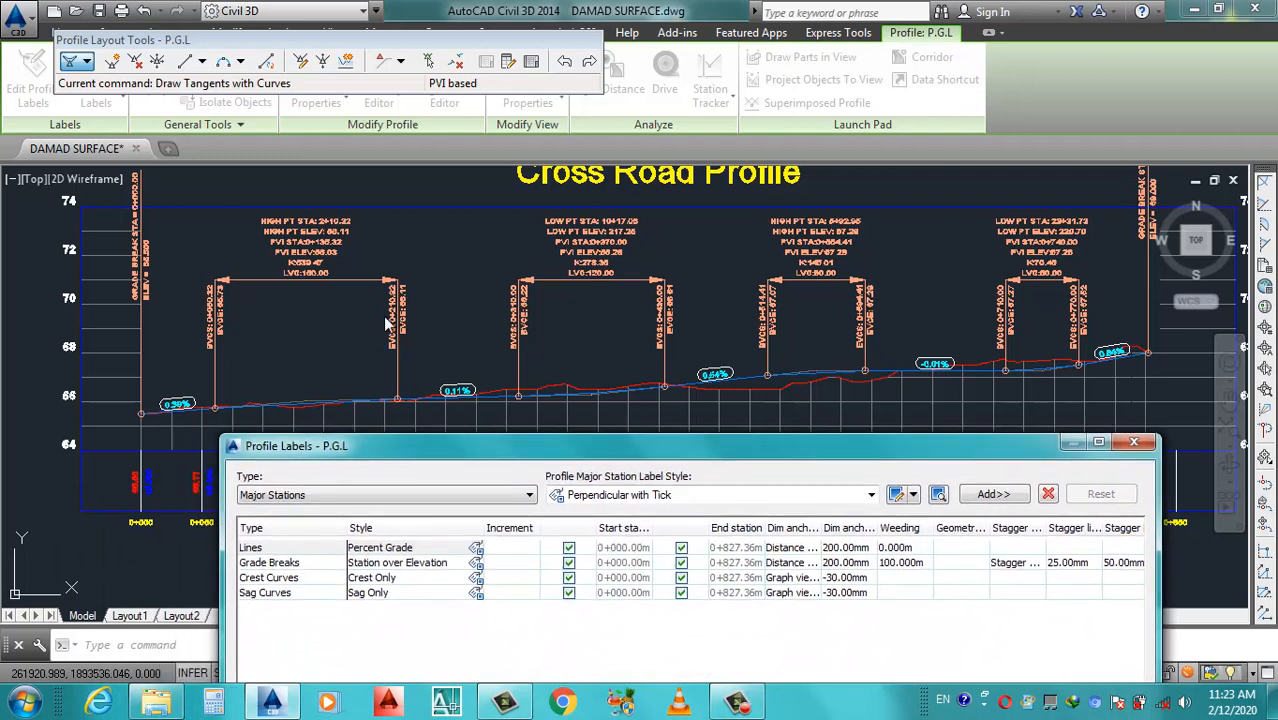
left_click_drag(584, 447, 588, 417)
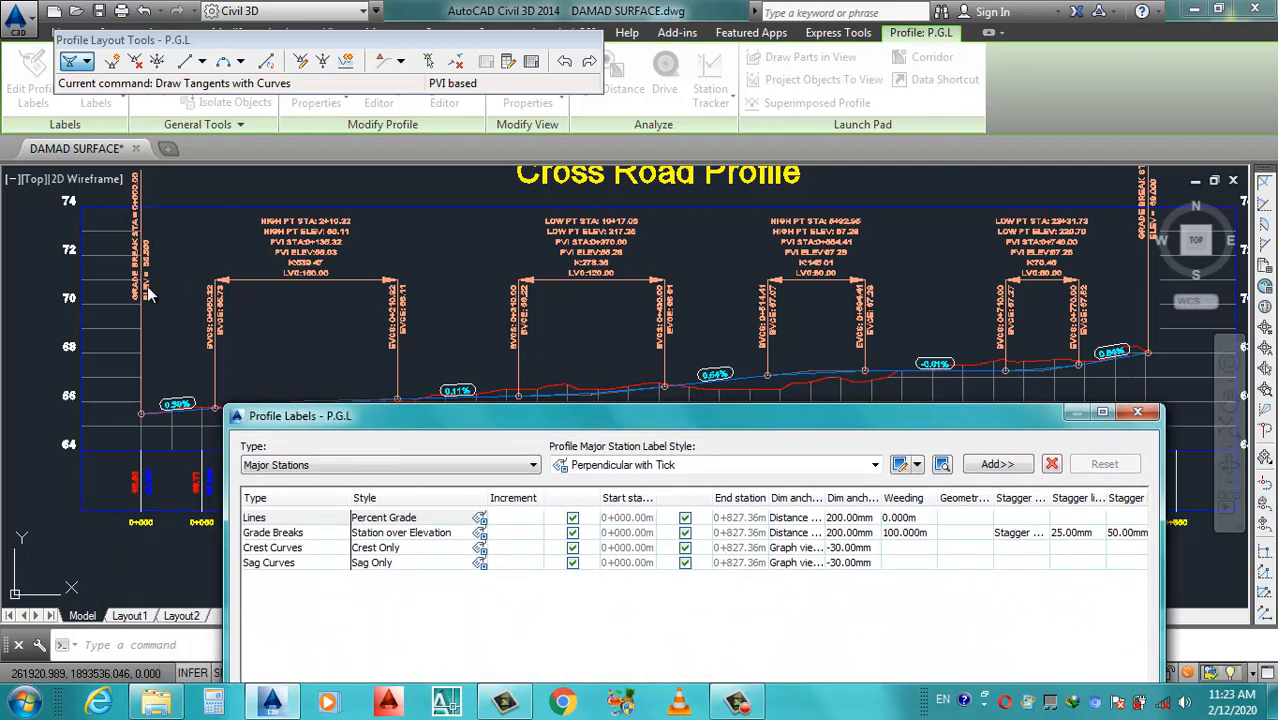
mouse_move(547, 423)
left_mouse_down()
mouse_move(545, 150)
mouse_move(559, 176)
left_mouse_up()
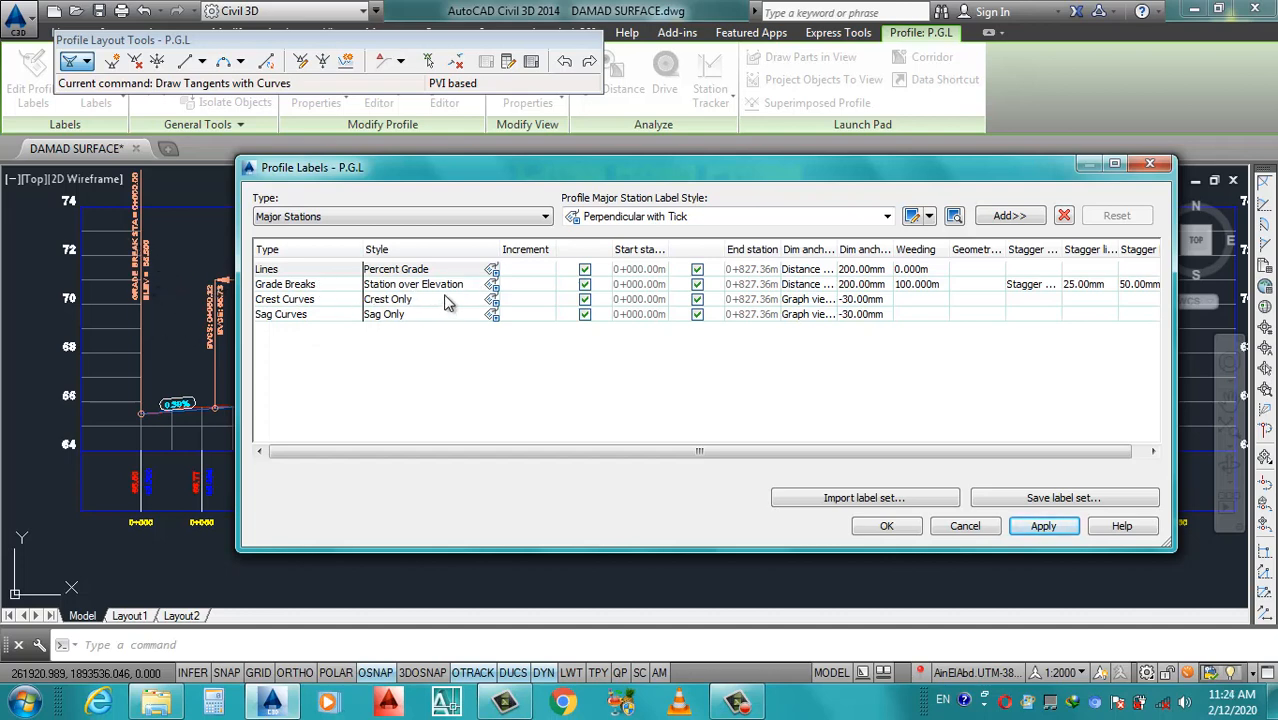
left_click(496, 289)
left_click(494, 287)
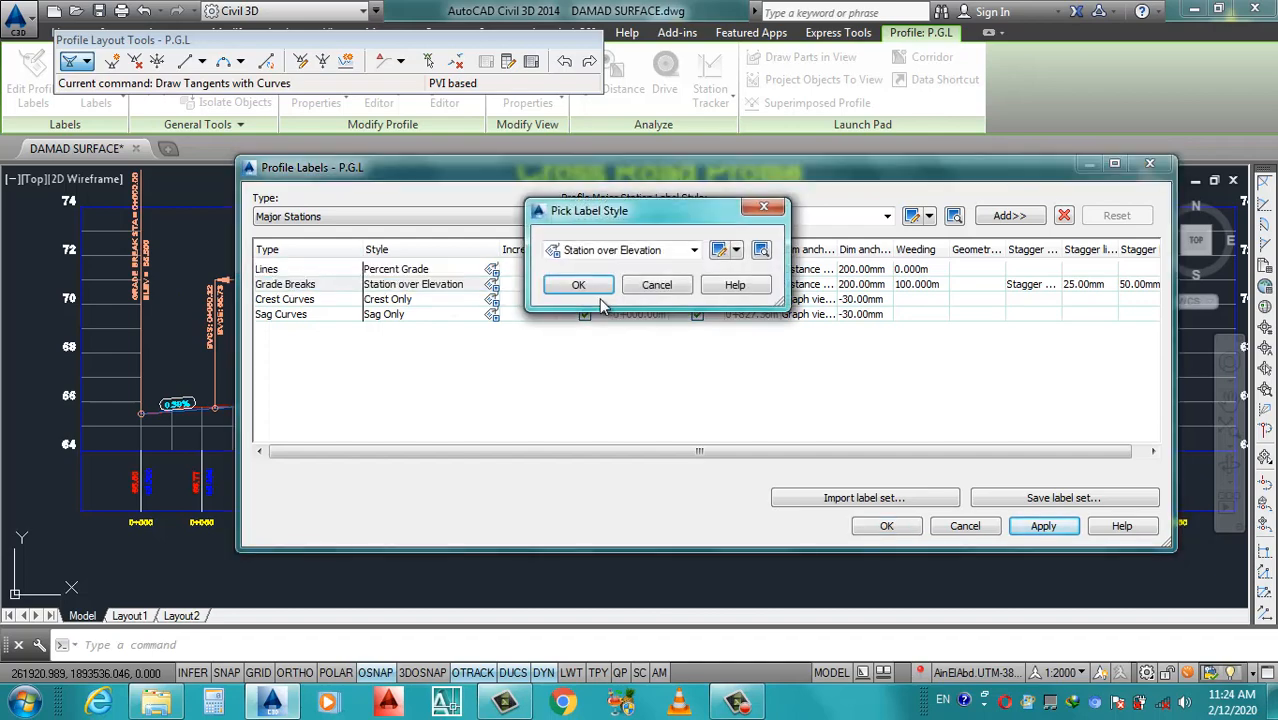
left_click(719, 251)
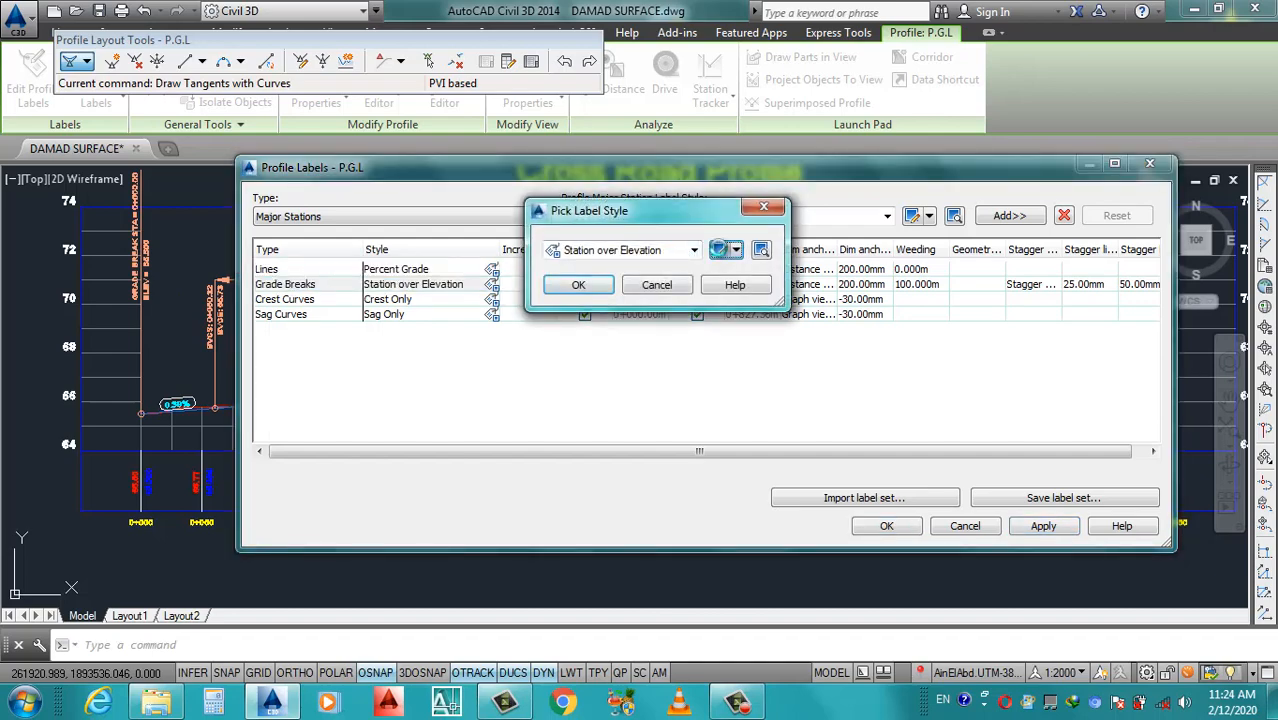
Set the fixed length of the Line component to 70 mm and apply the change.
left_click(573, 117)
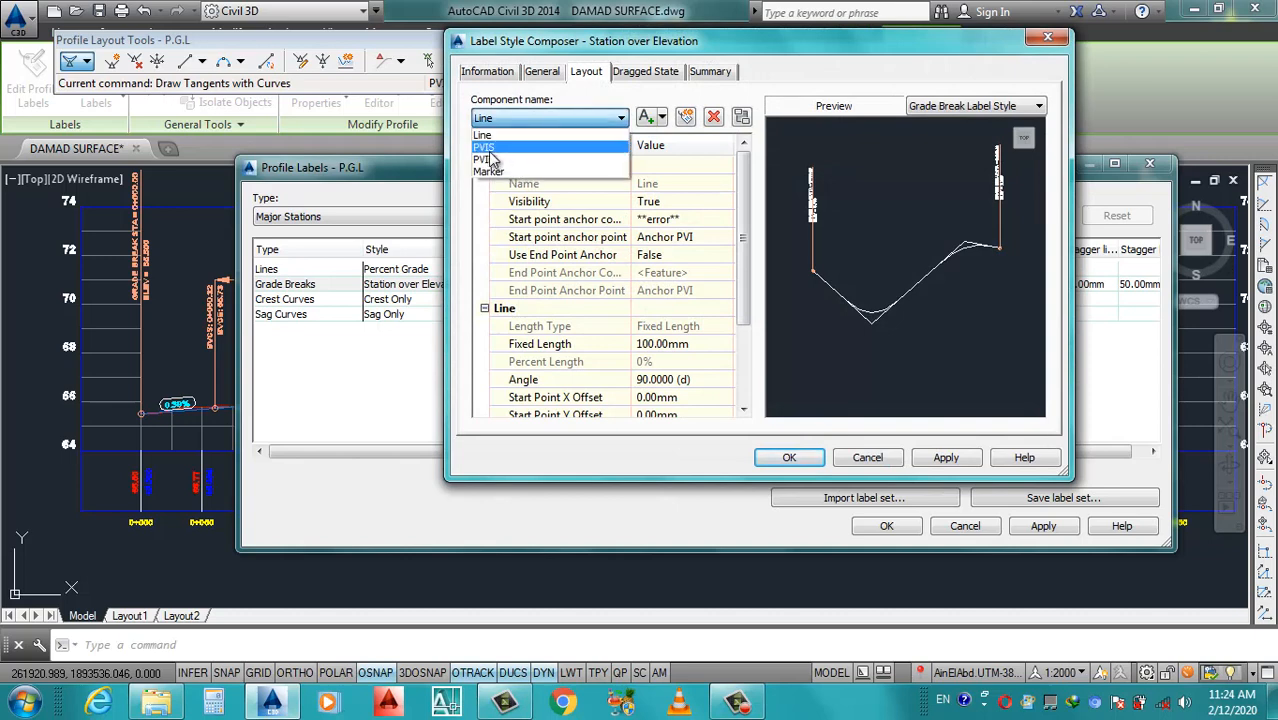
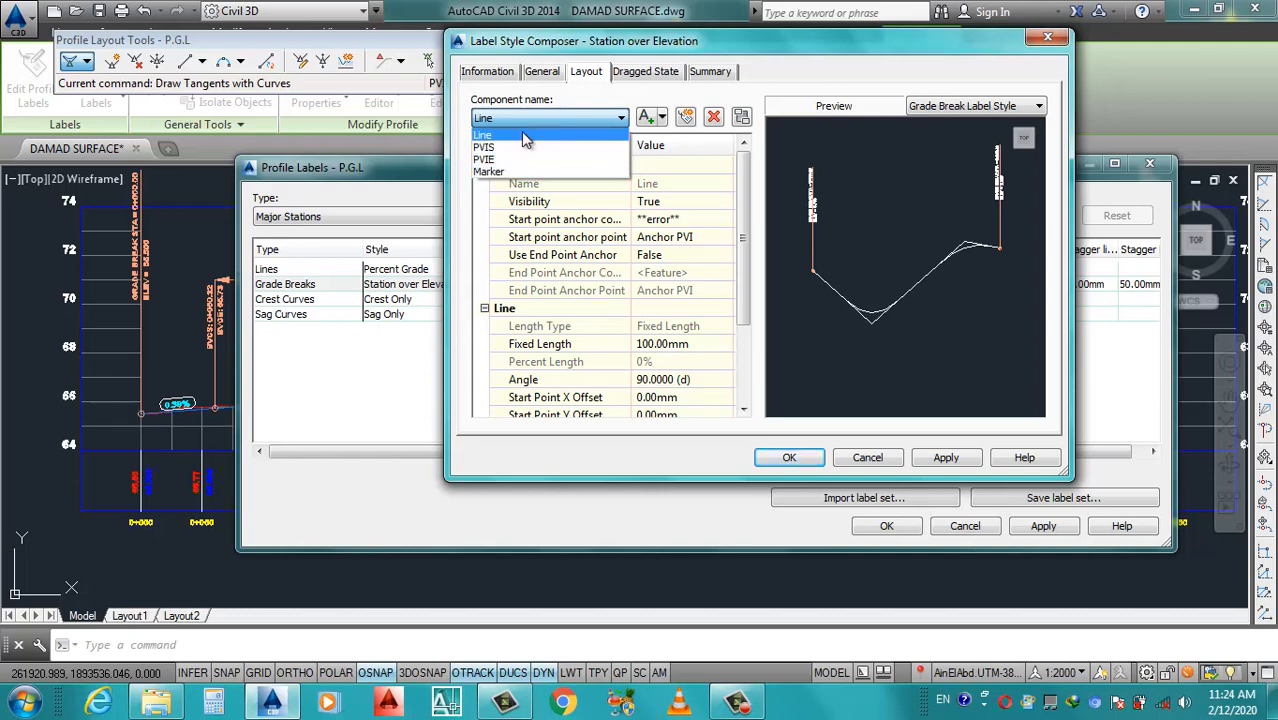
left_click(494, 137)
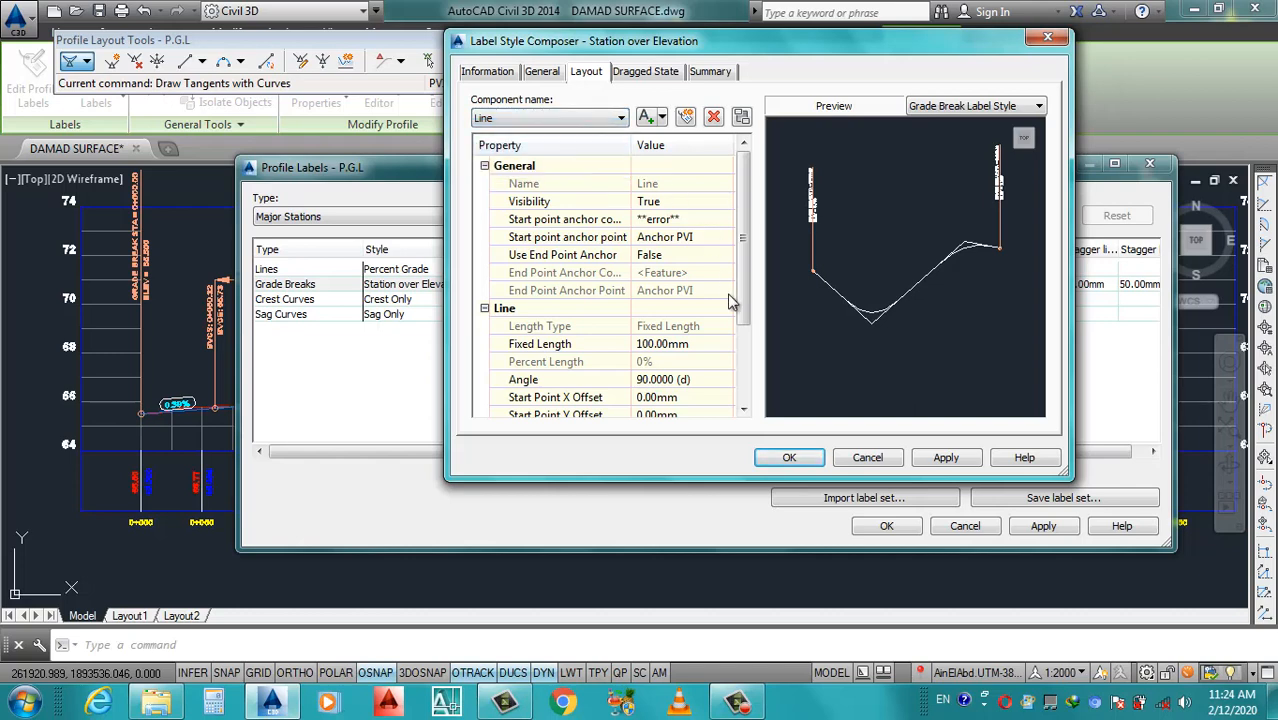
left_click_drag(742, 257, 742, 296)
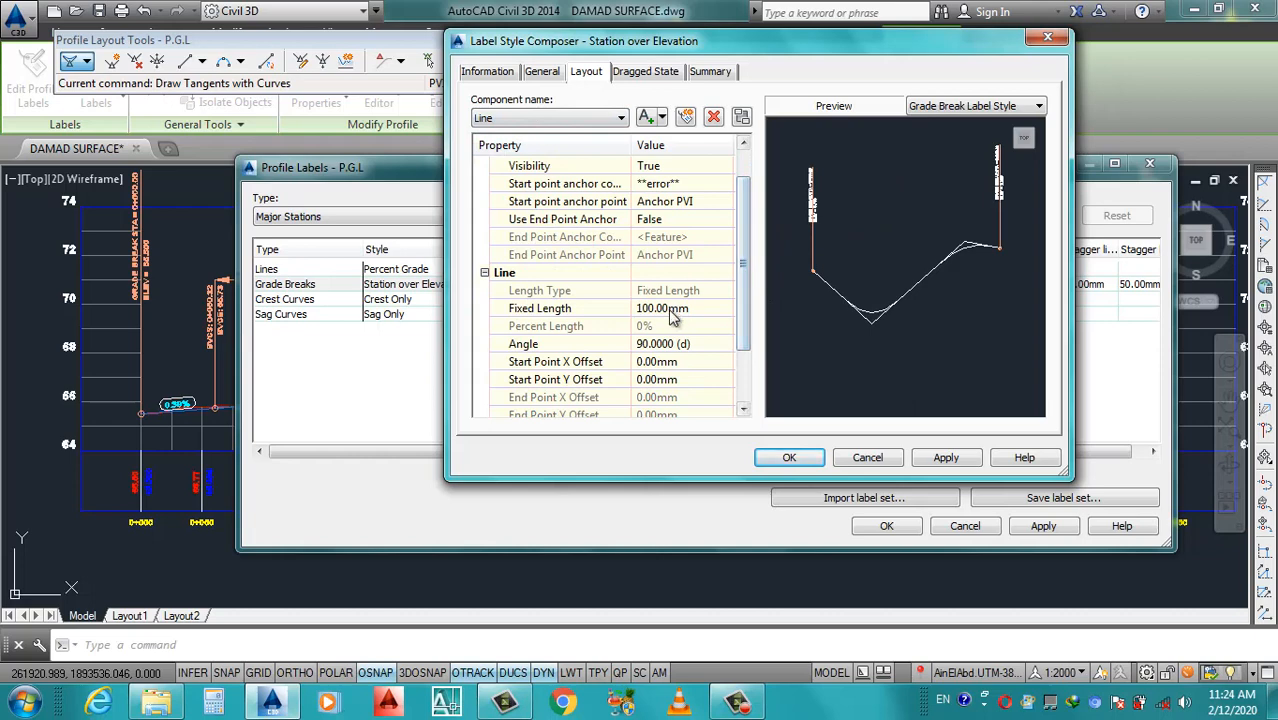
left_click(678, 308)
type("70")
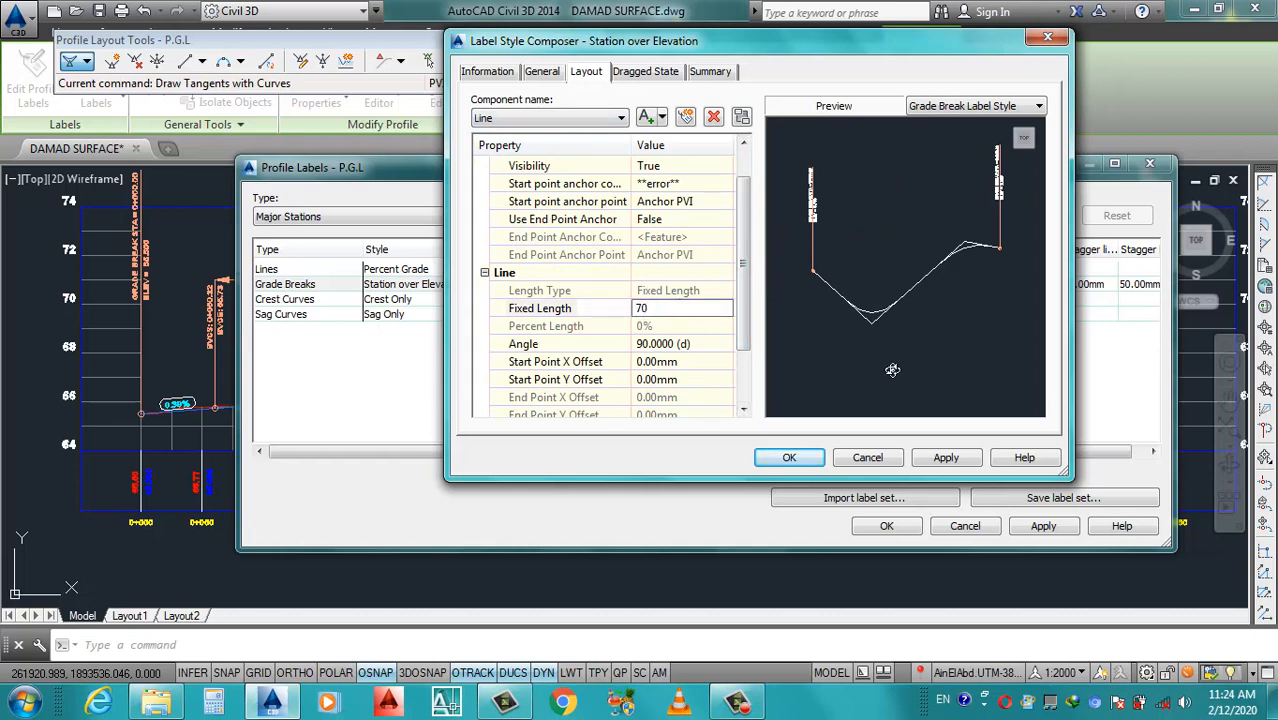
left_click(946, 457)
Set the color of the Line component to white.
left_click_drag(741, 316, 744, 369)
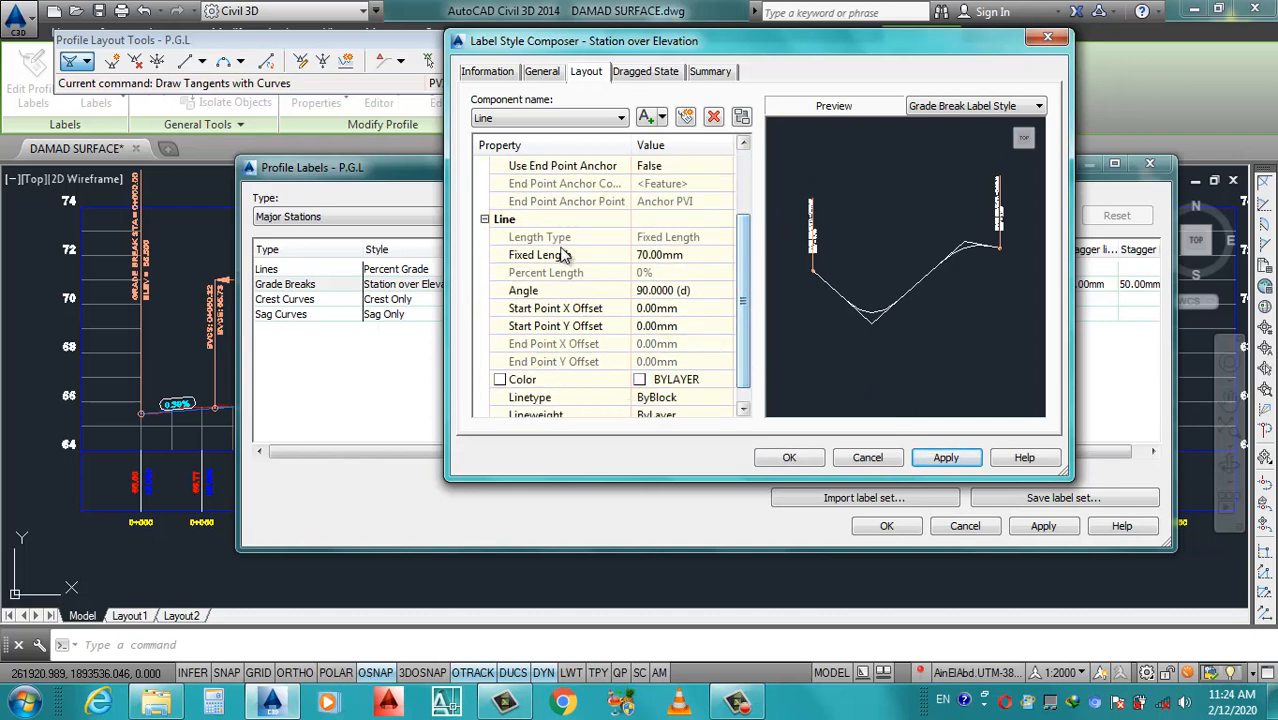
left_click_drag(742, 312, 730, 348)
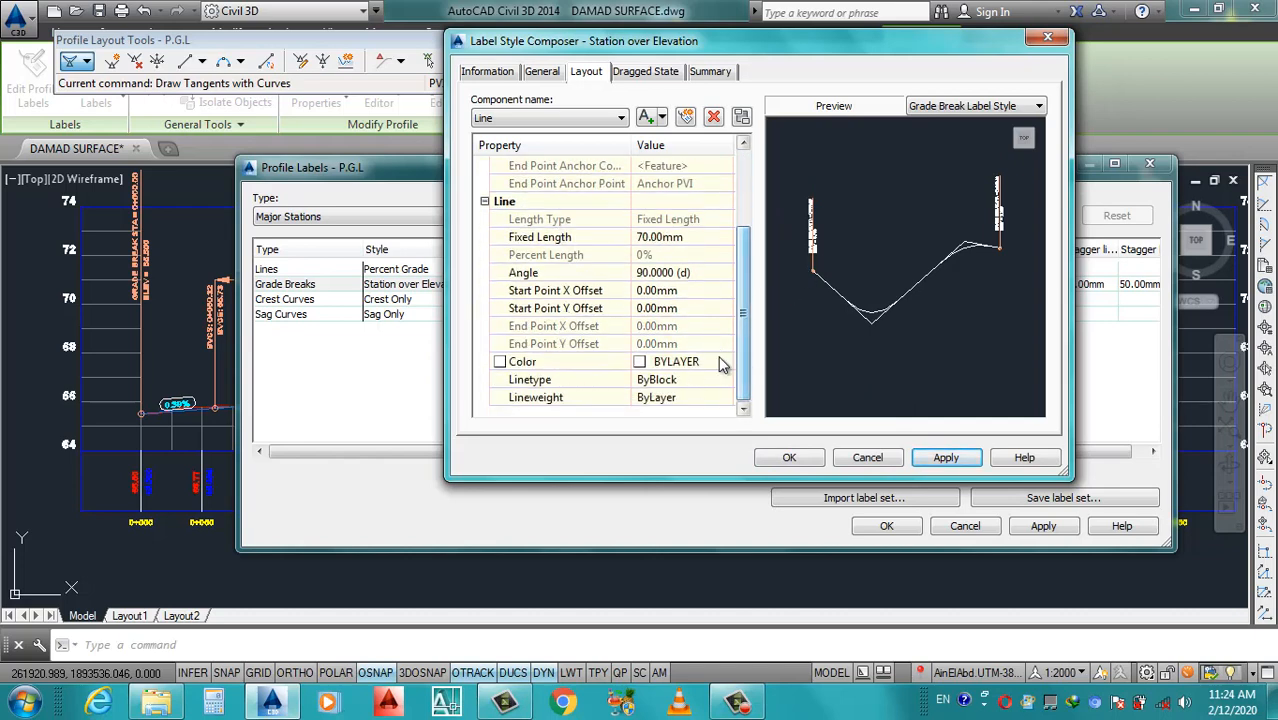
left_click(720, 360)
left_click(724, 363)
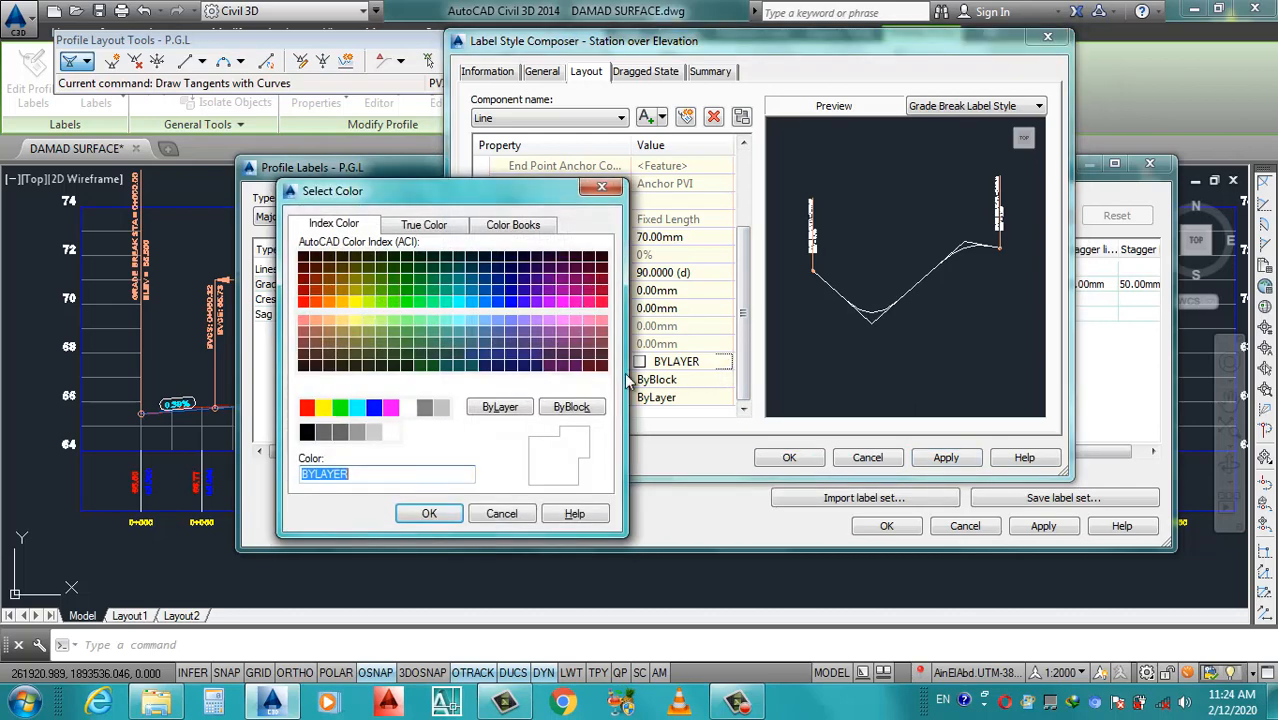
left_click(407, 407)
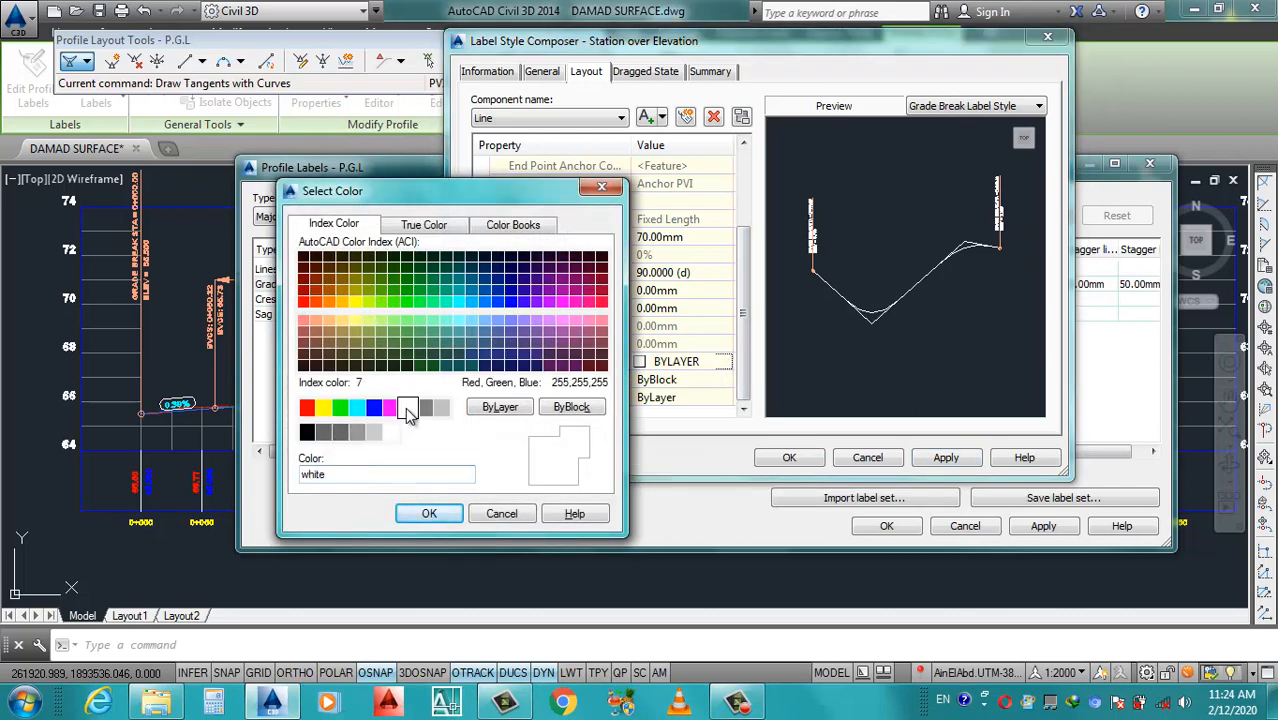
left_click(429, 513)
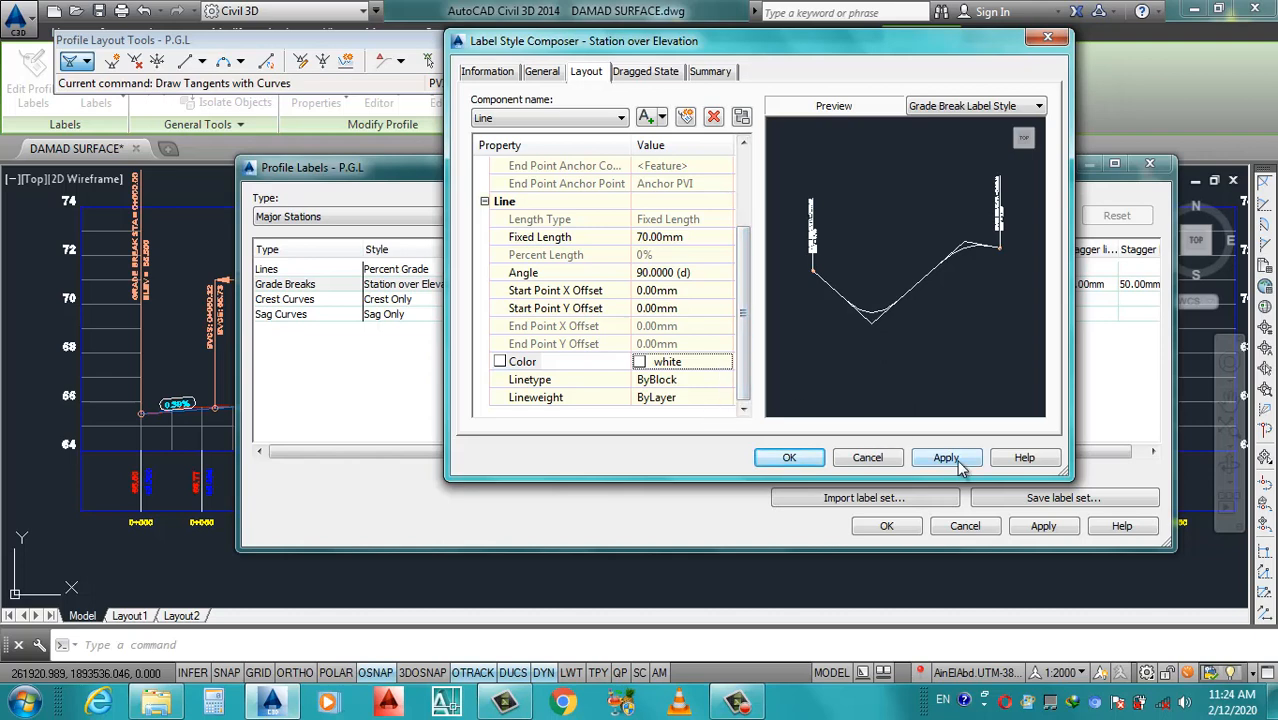
Set the text color of the PVIS component to white.
left_click(540, 120)
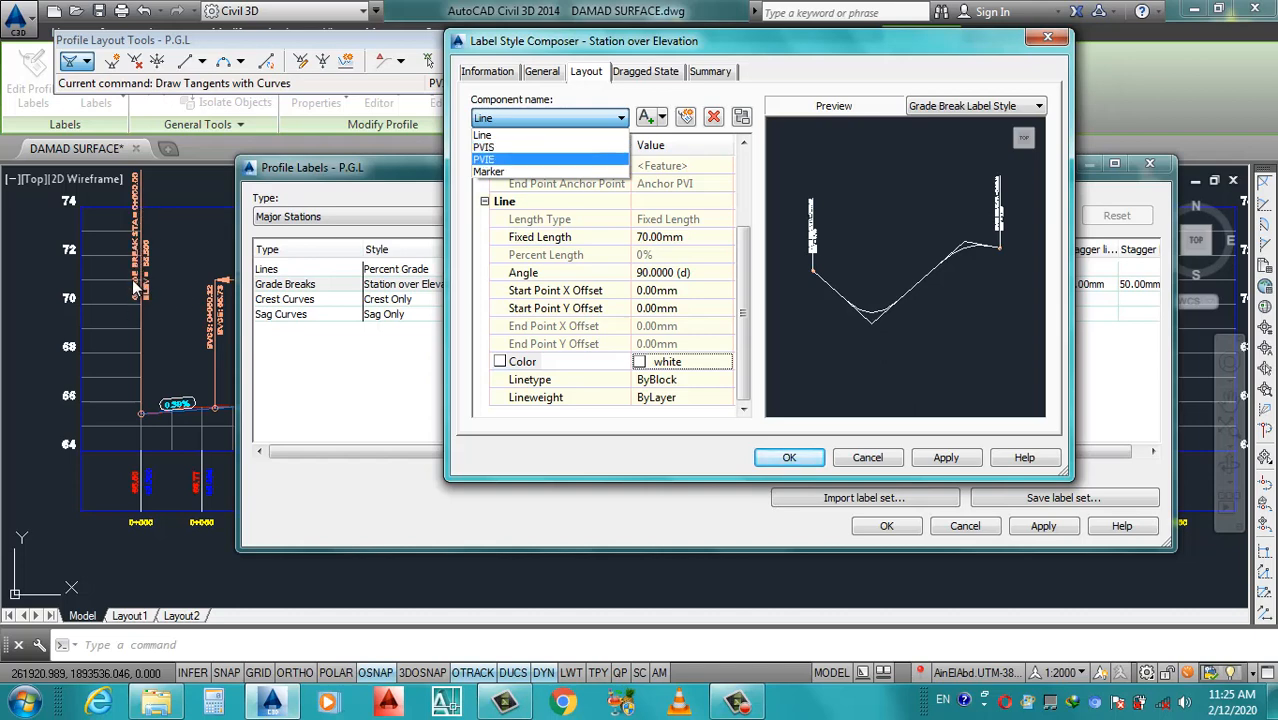
left_click(496, 150)
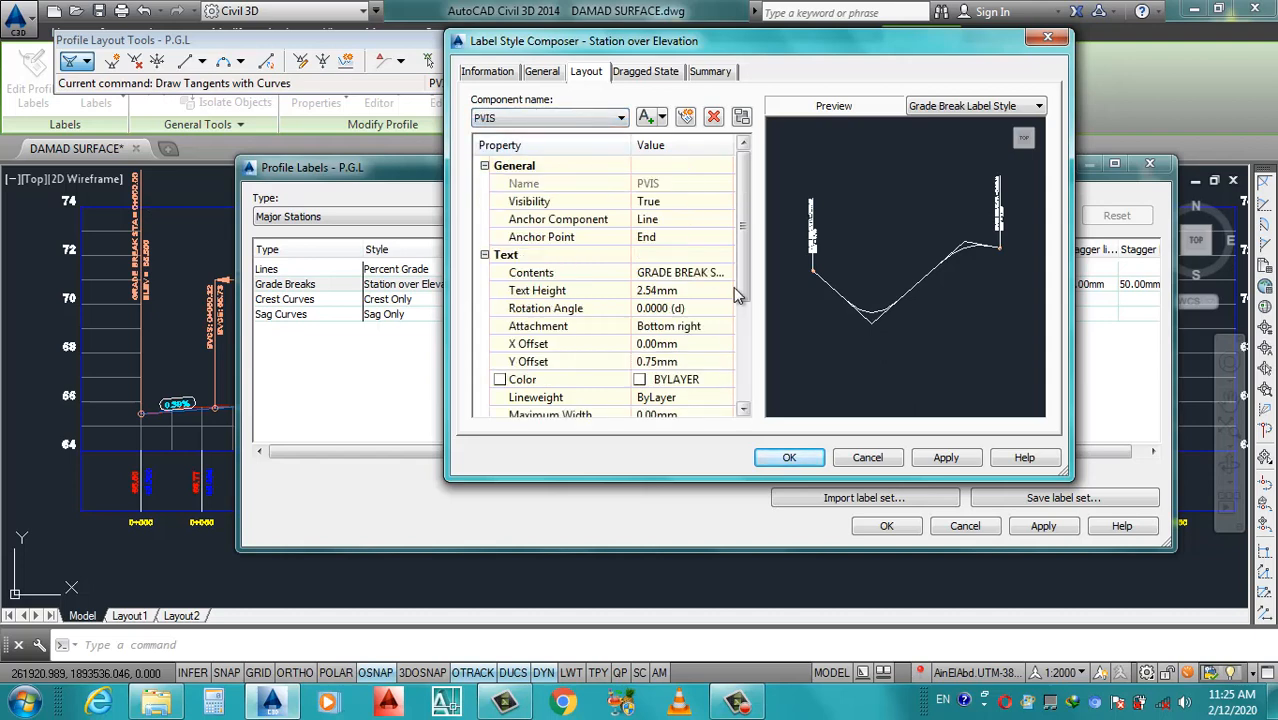
left_click_drag(743, 290, 741, 355)
left_click(724, 256)
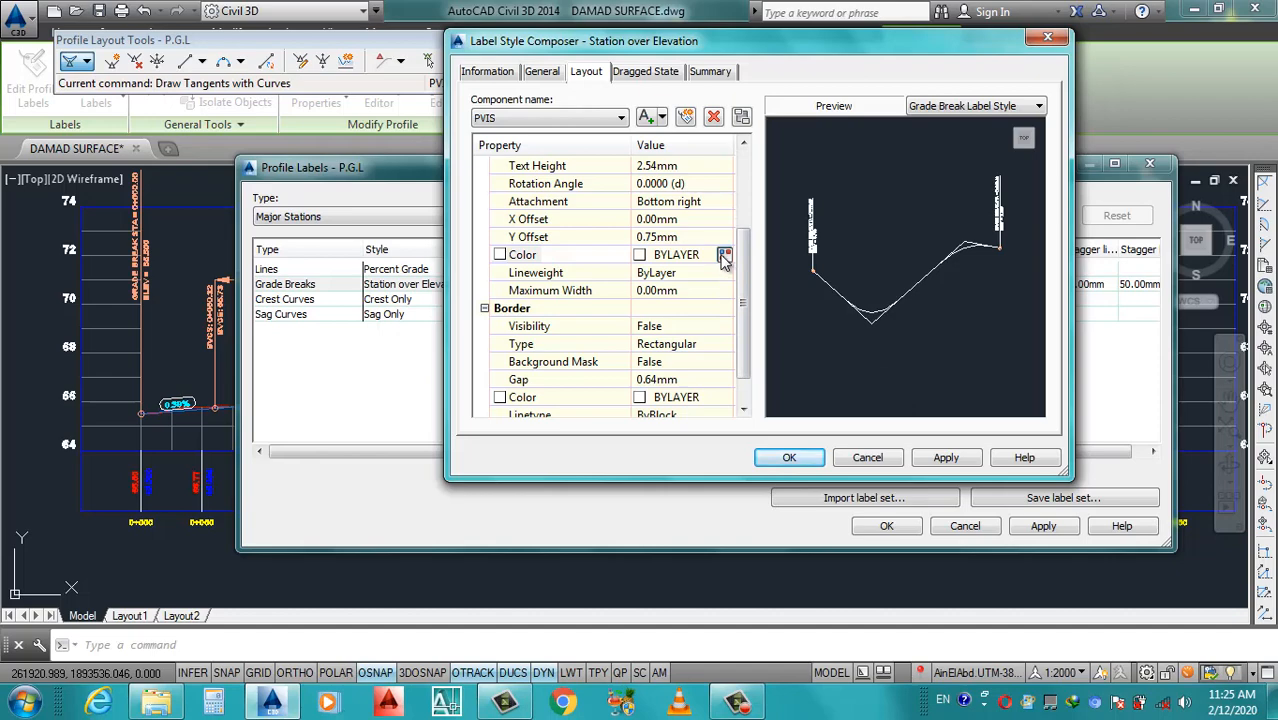
left_click(724, 256)
left_click(407, 407)
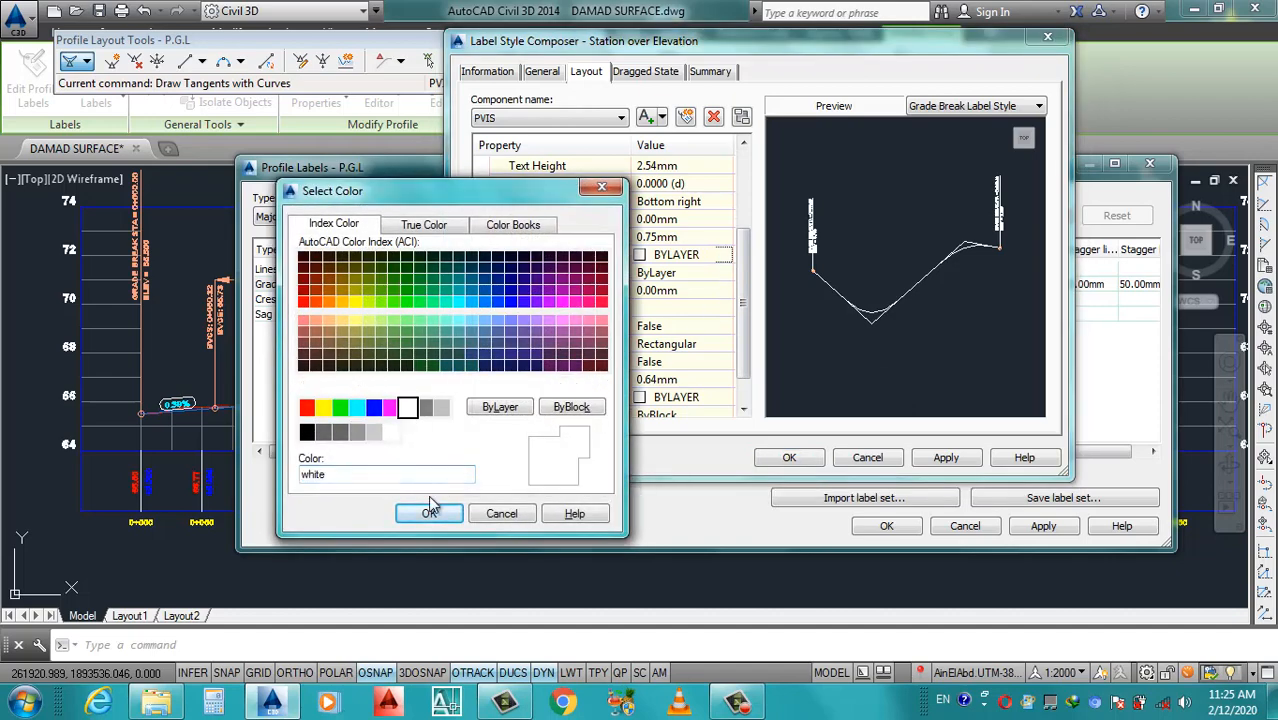
left_click(429, 512)
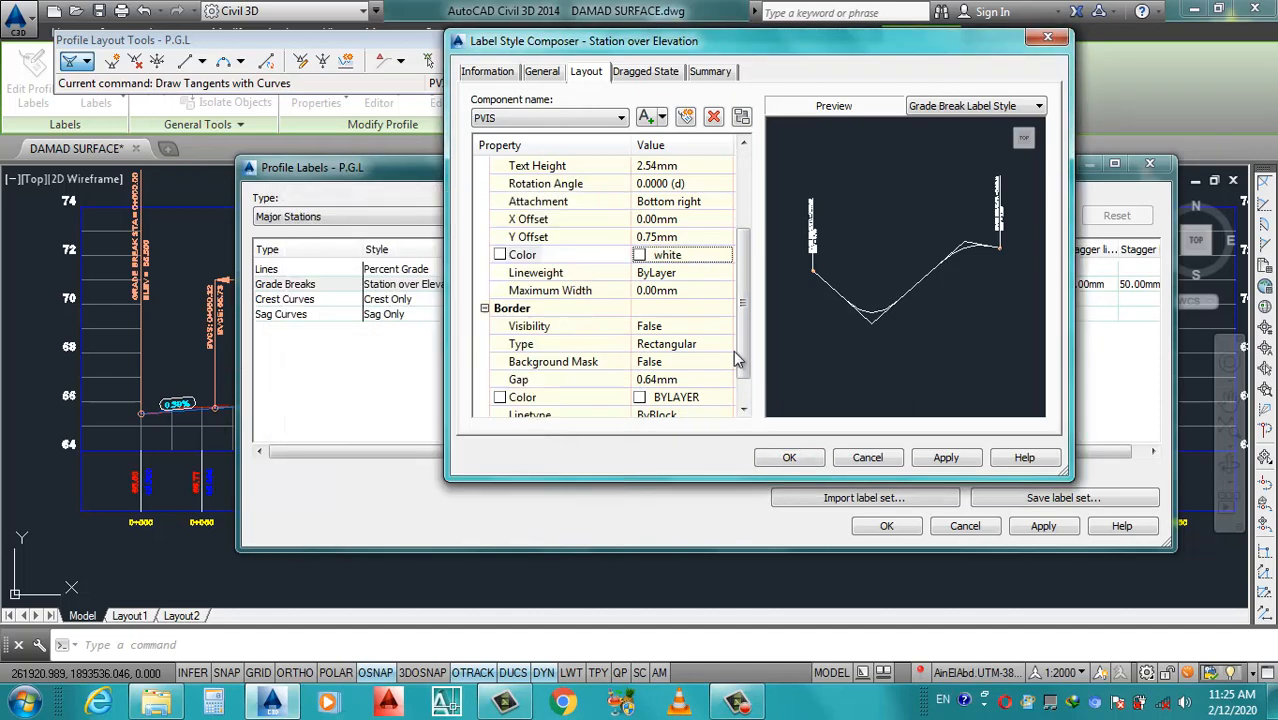
scroll(730, 362, "down", 1)
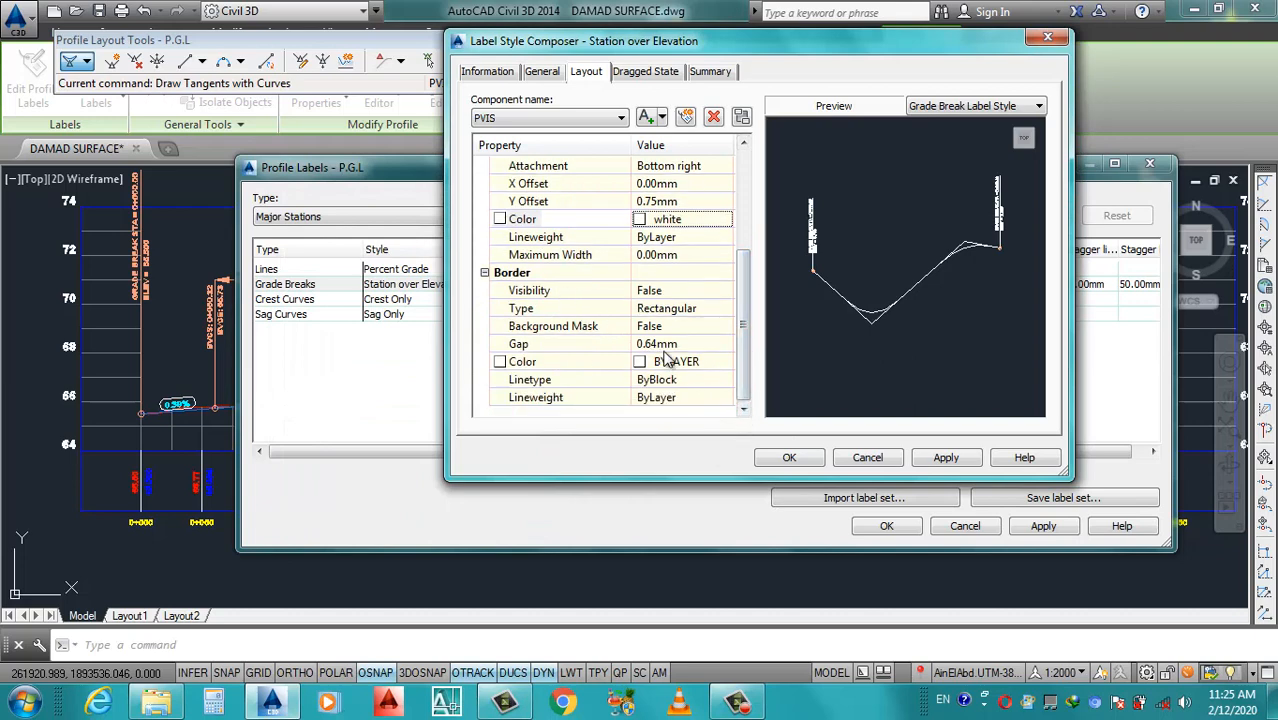
left_click(718, 362)
left_click(725, 362)
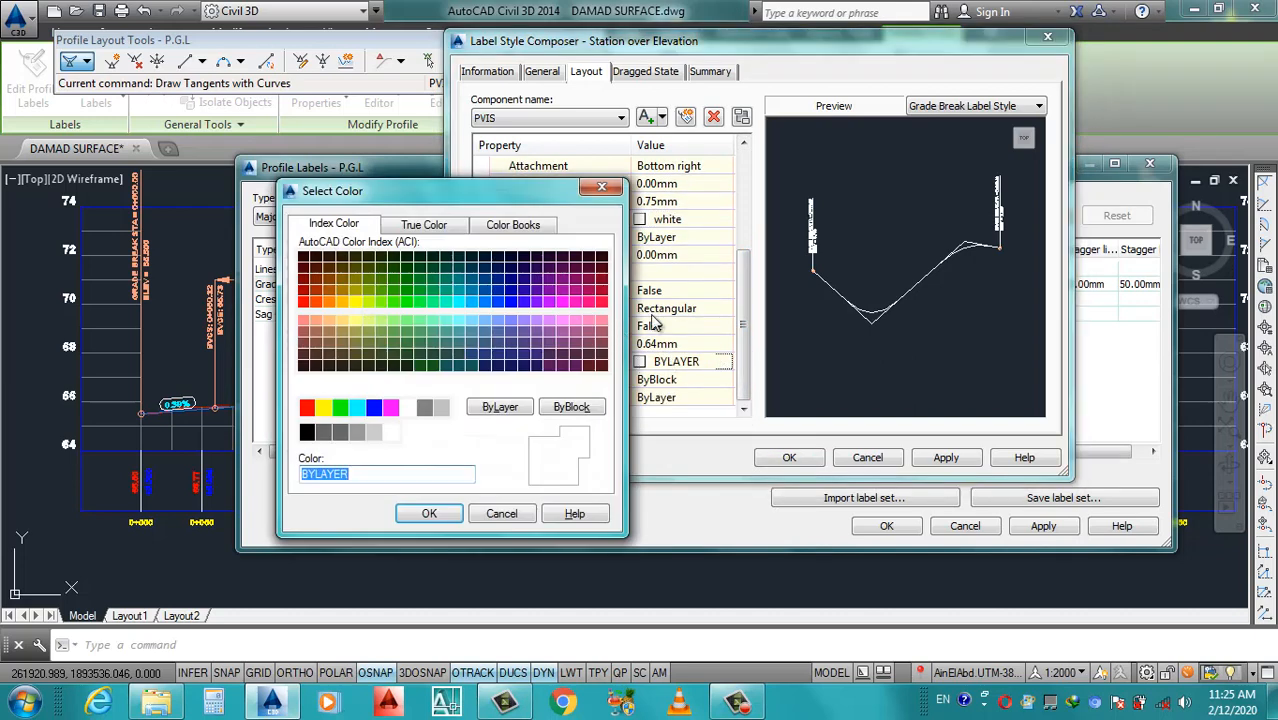
left_click(603, 190)
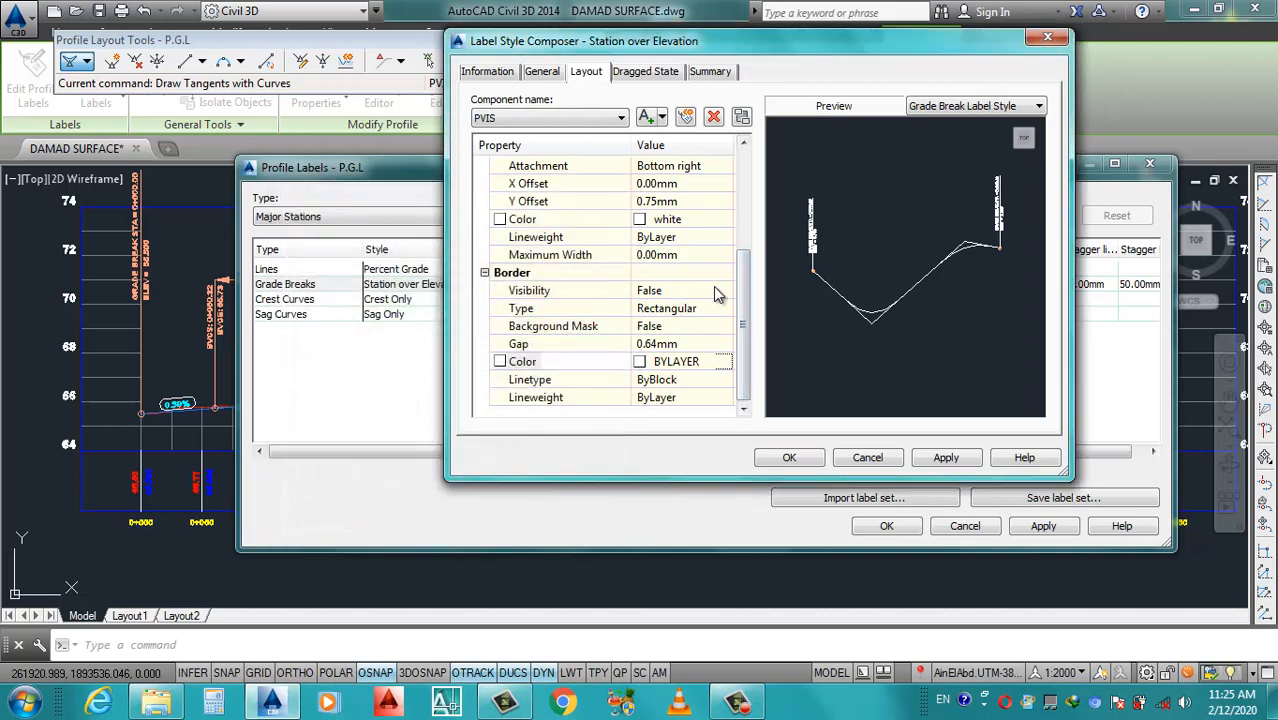
Set the border visibility of the PVIS component to True with the Rectangular border type.
left_click(717, 293)
left_click(726, 291)
left_click(657, 324)
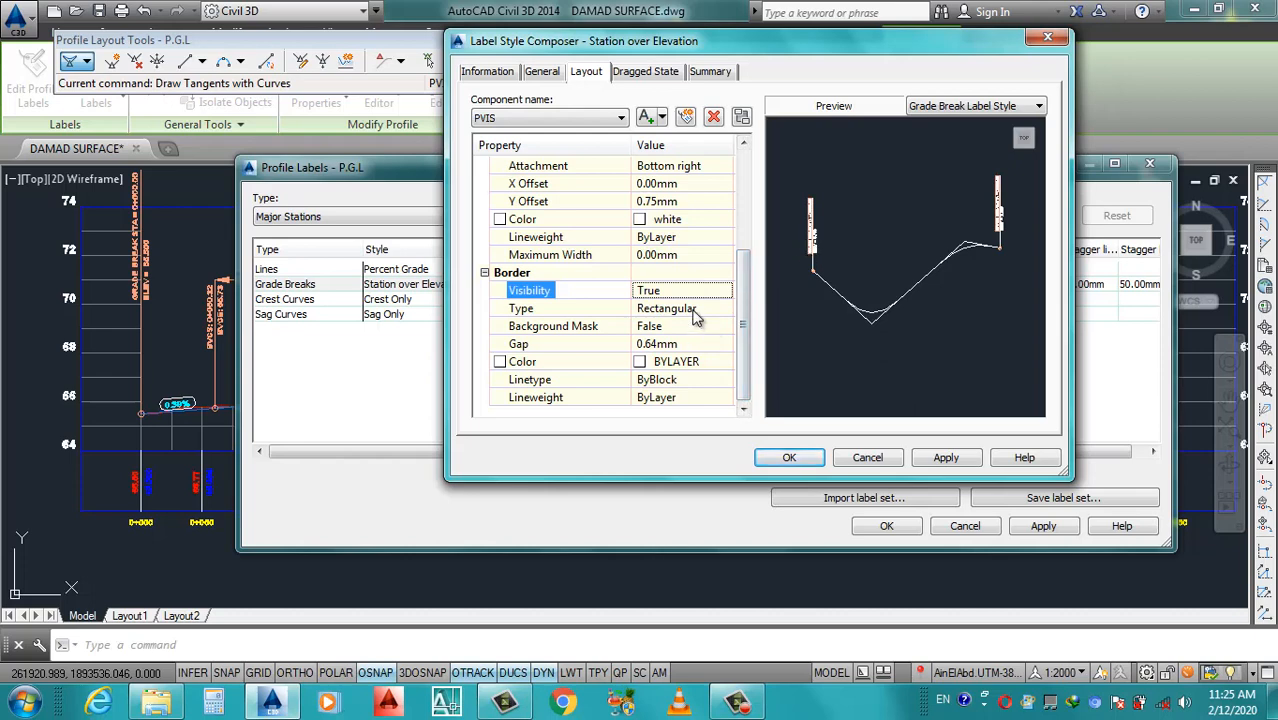
left_click(706, 311)
left_click(726, 307)
left_click(688, 329)
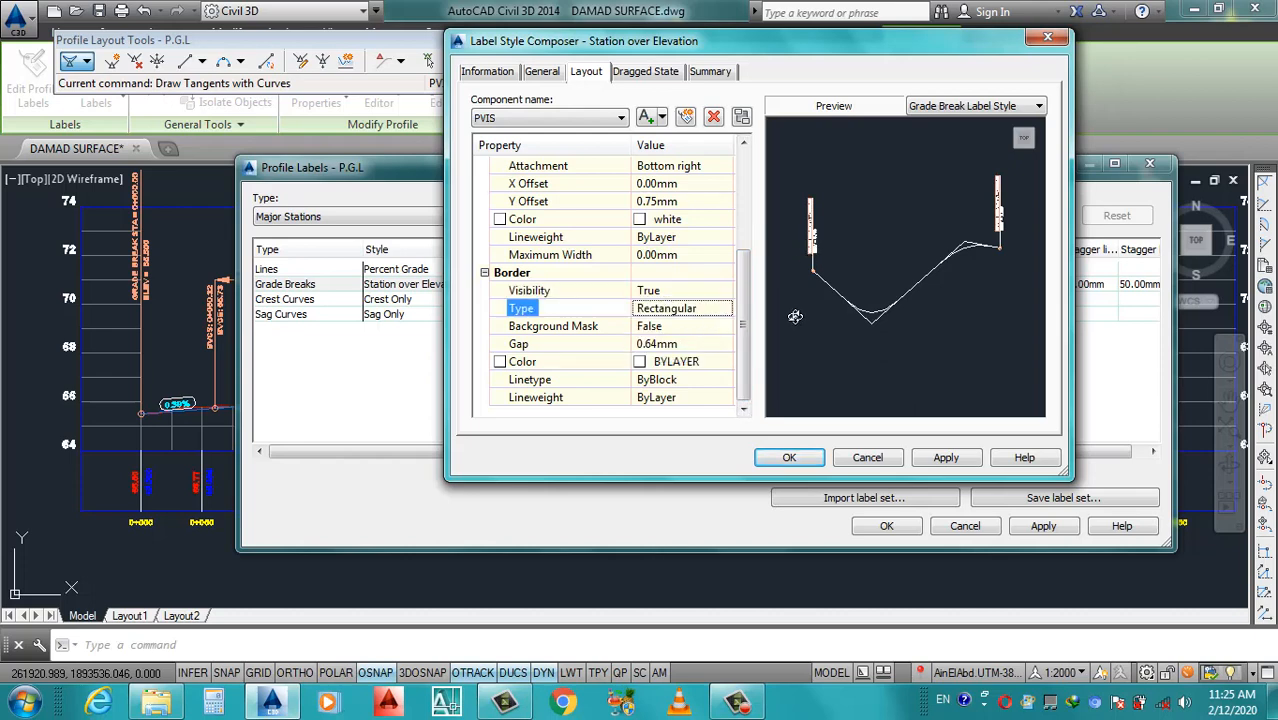
Set the border visibility of the PVIS component to False.
left_click(702, 290)
left_click(726, 290)
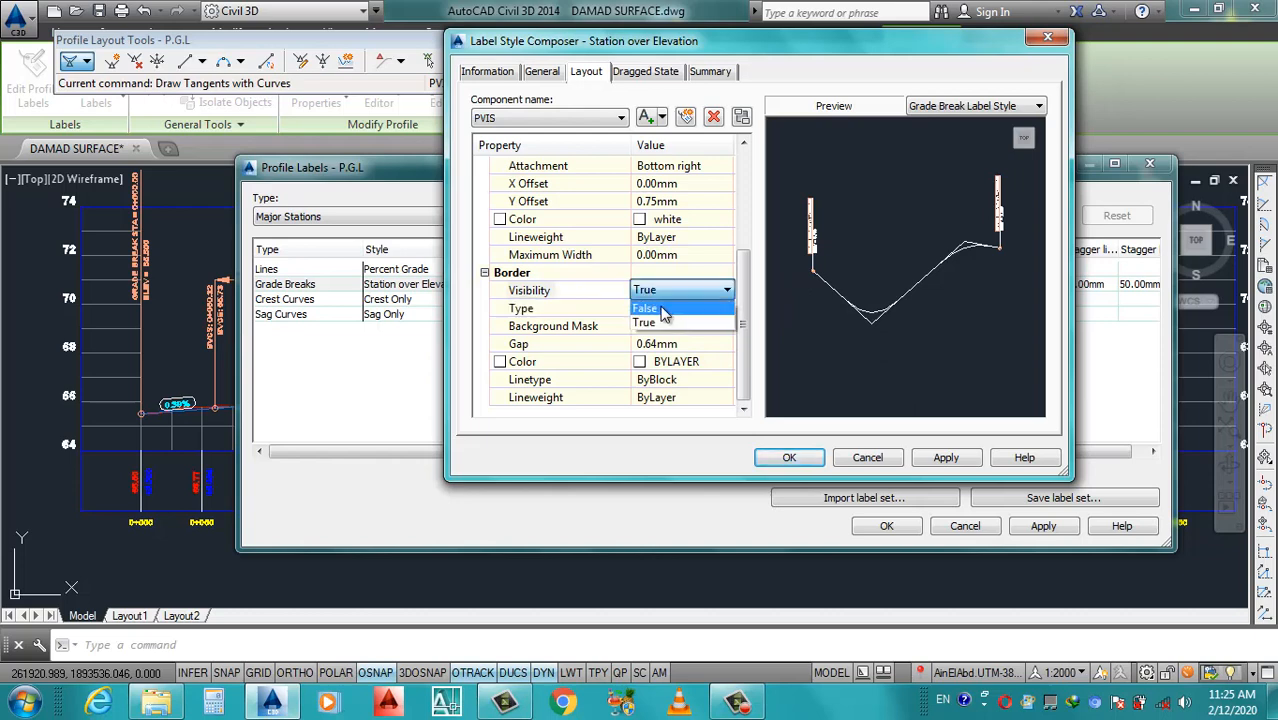
left_click(666, 316)
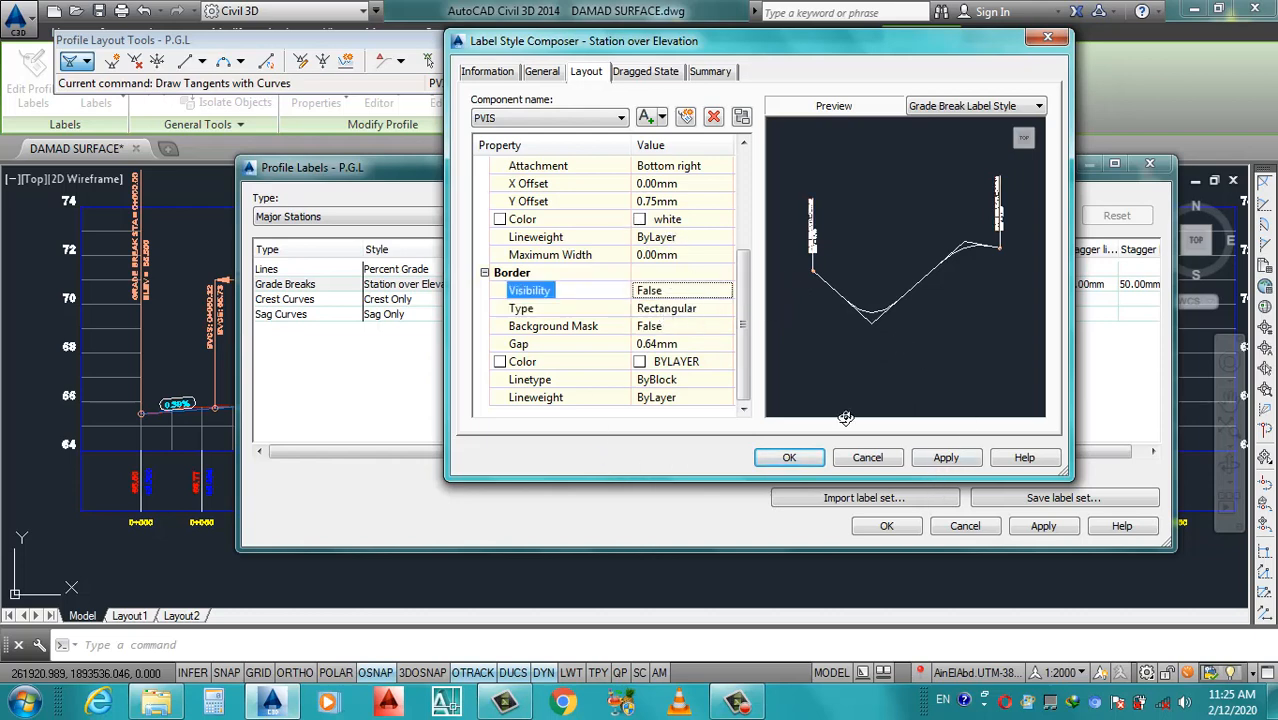
Set the text color of the PVIE component to white.
left_click(592, 118)
left_click(520, 170)
left_click(722, 380)
left_click(725, 380)
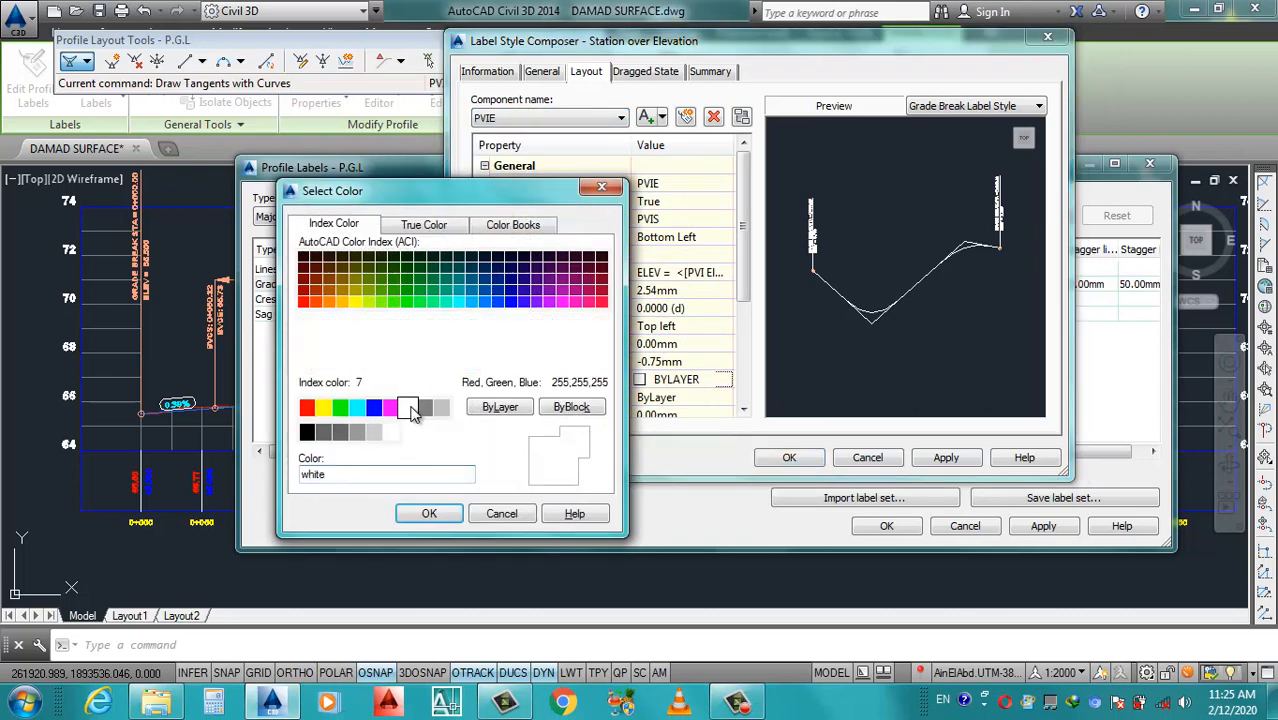
left_click(408, 408)
left_click(429, 513)
Set the border color of the PVIE component to white.
left_click(745, 380)
scroll(745, 380, "down", 1)
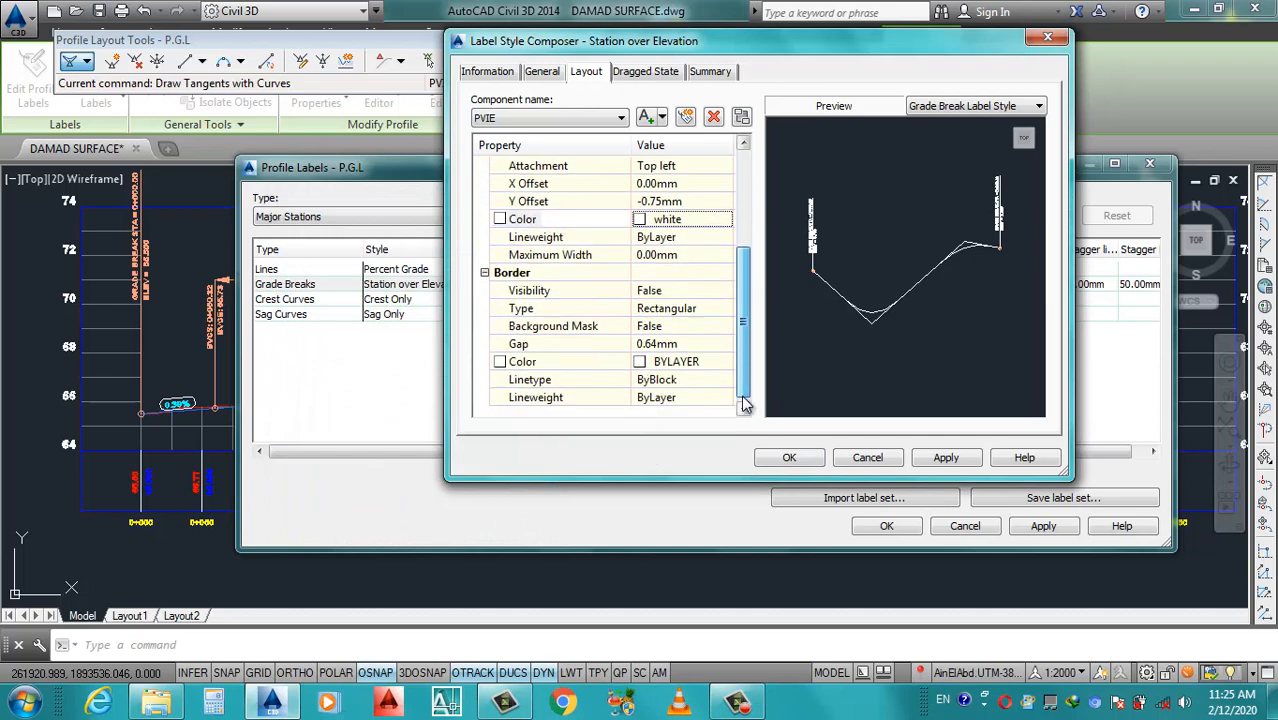
left_click(720, 361)
left_click(720, 361)
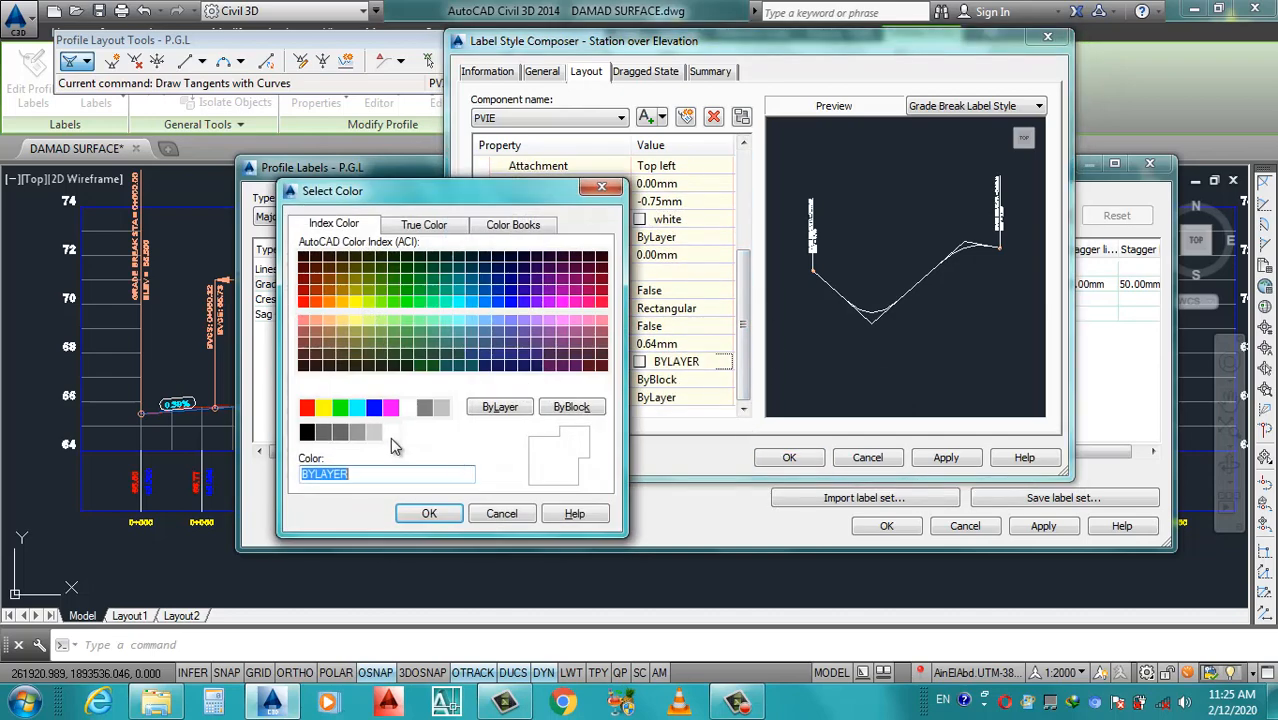
left_click(408, 408)
left_click(429, 513)
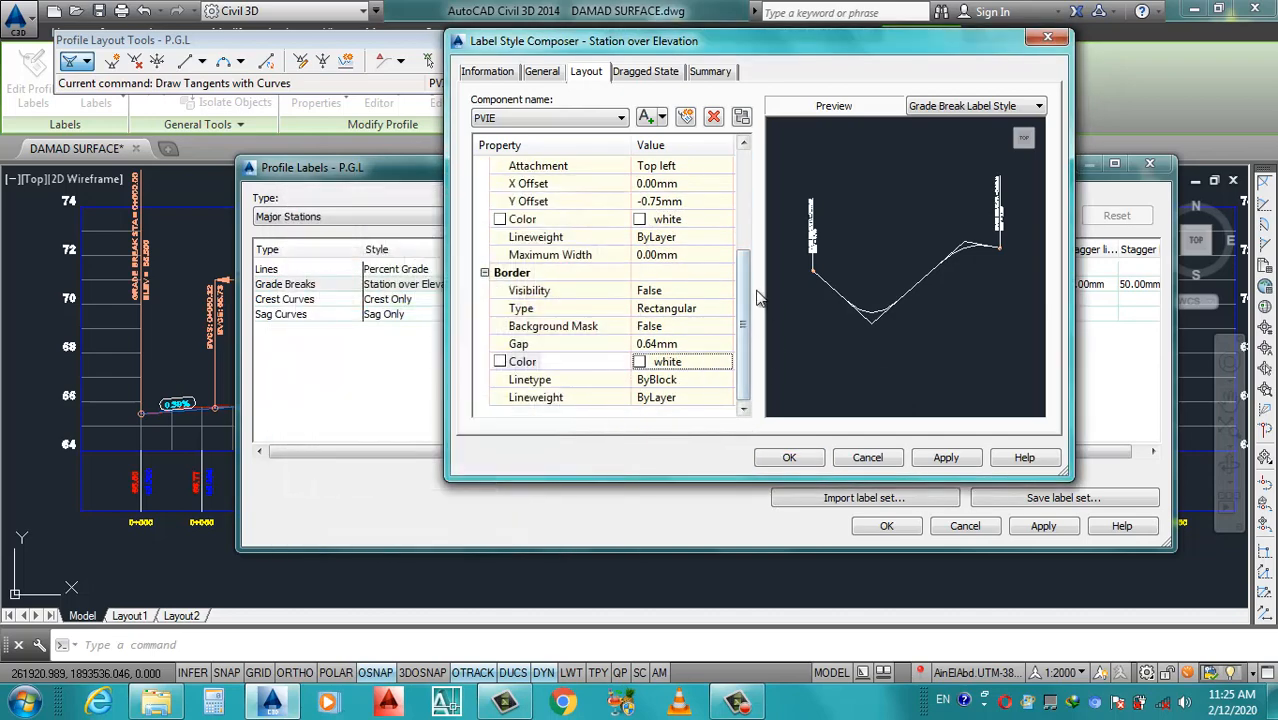
Set the block color of the Marker component to white.
left_click(543, 119)
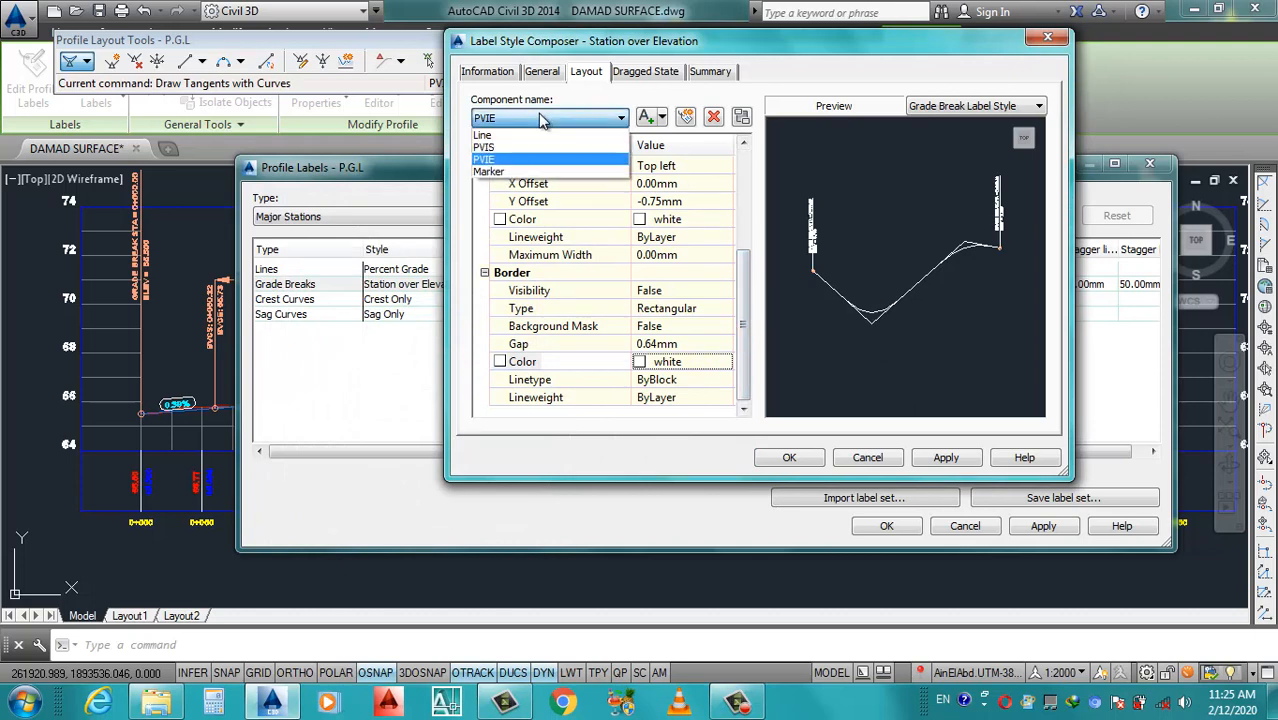
left_click(500, 172)
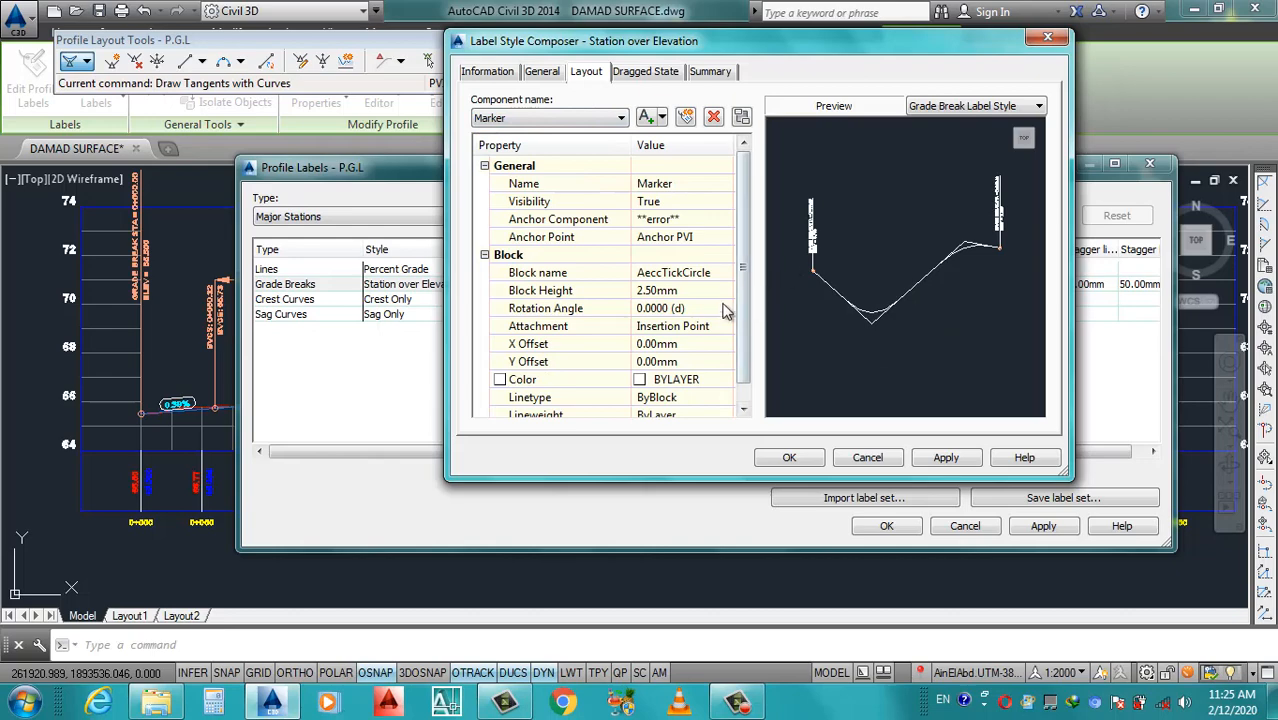
scroll(735, 285, "down", 1)
left_click(724, 362)
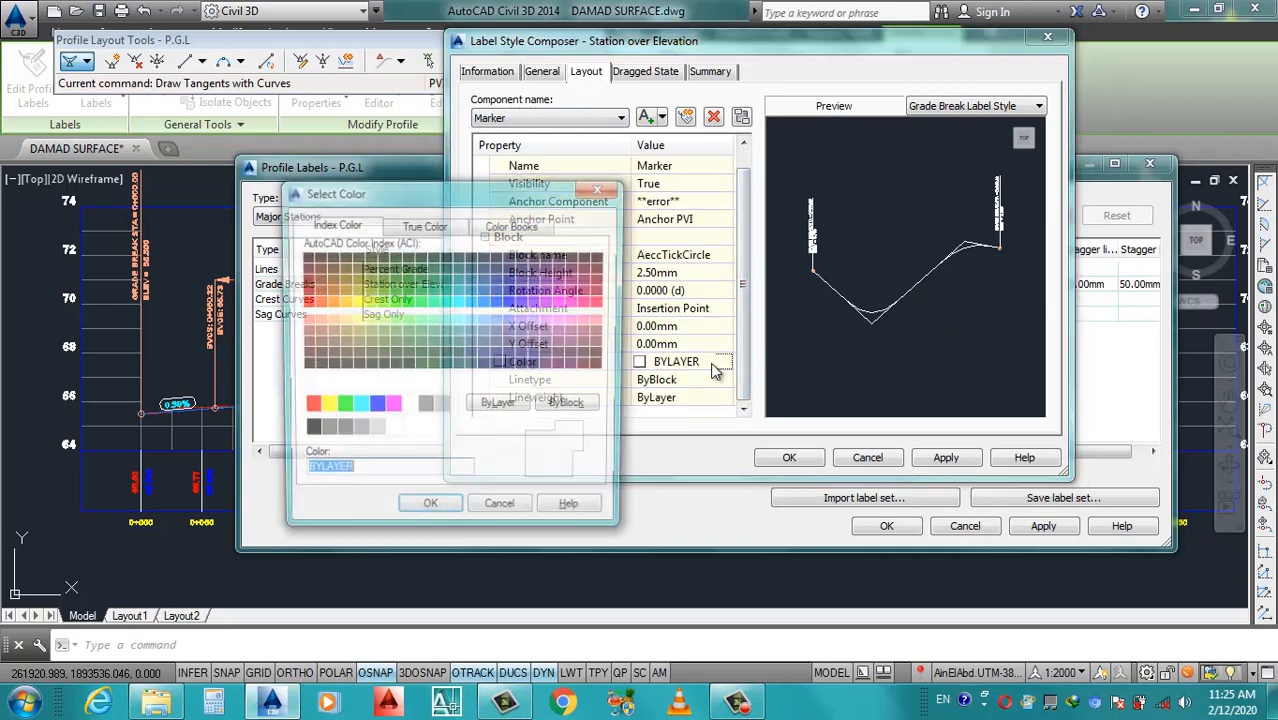
left_click(415, 412)
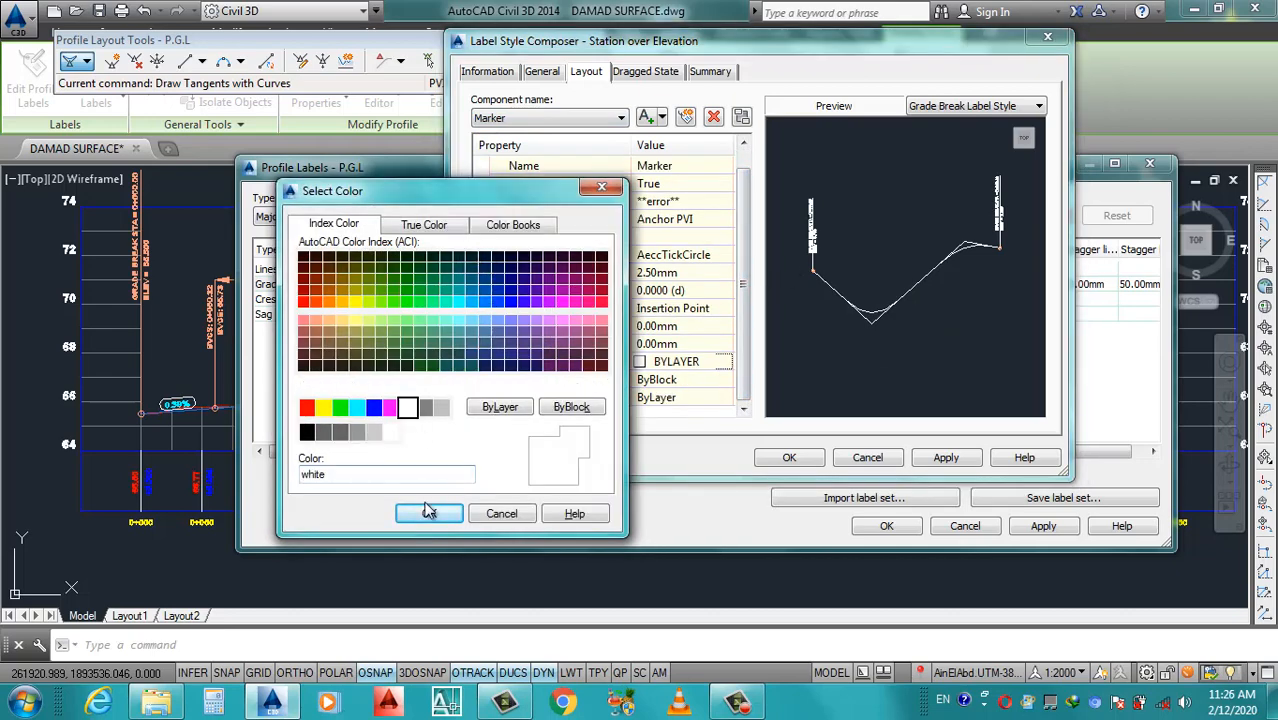
left_click(429, 513)
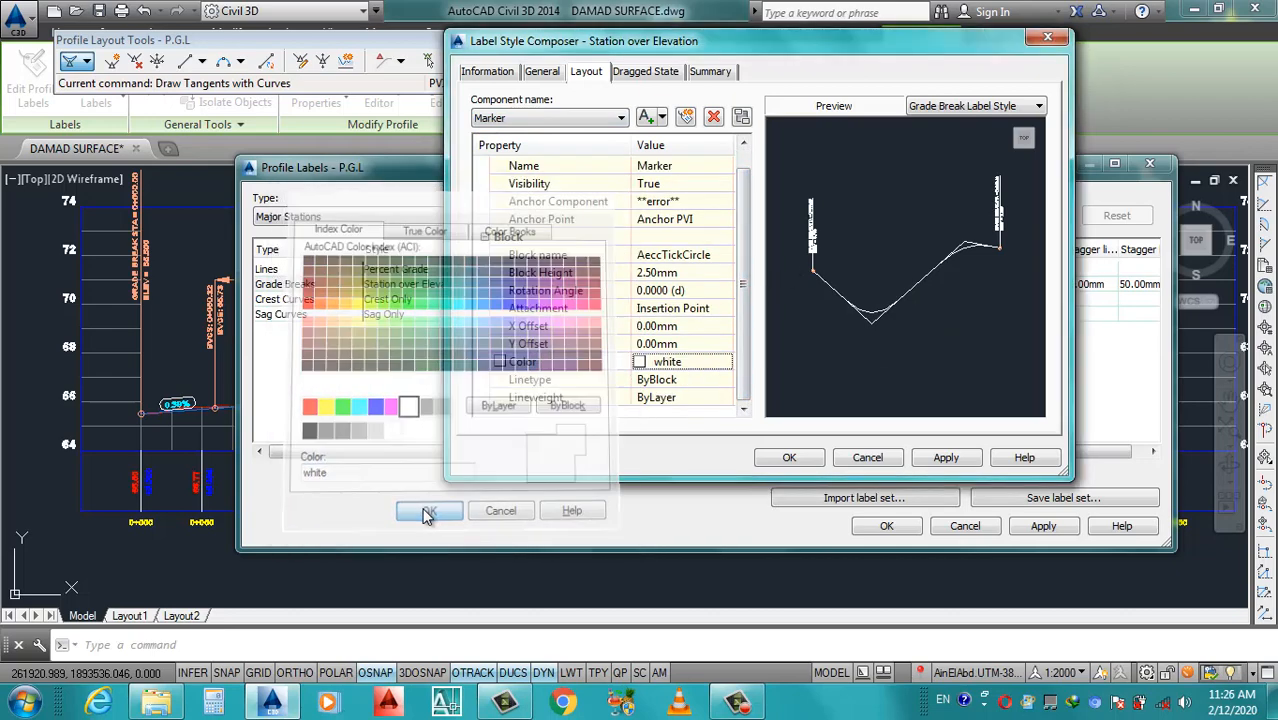
scroll(745, 234, "up", 1)
left_click(701, 235)
left_click(728, 238)
left_click(728, 237)
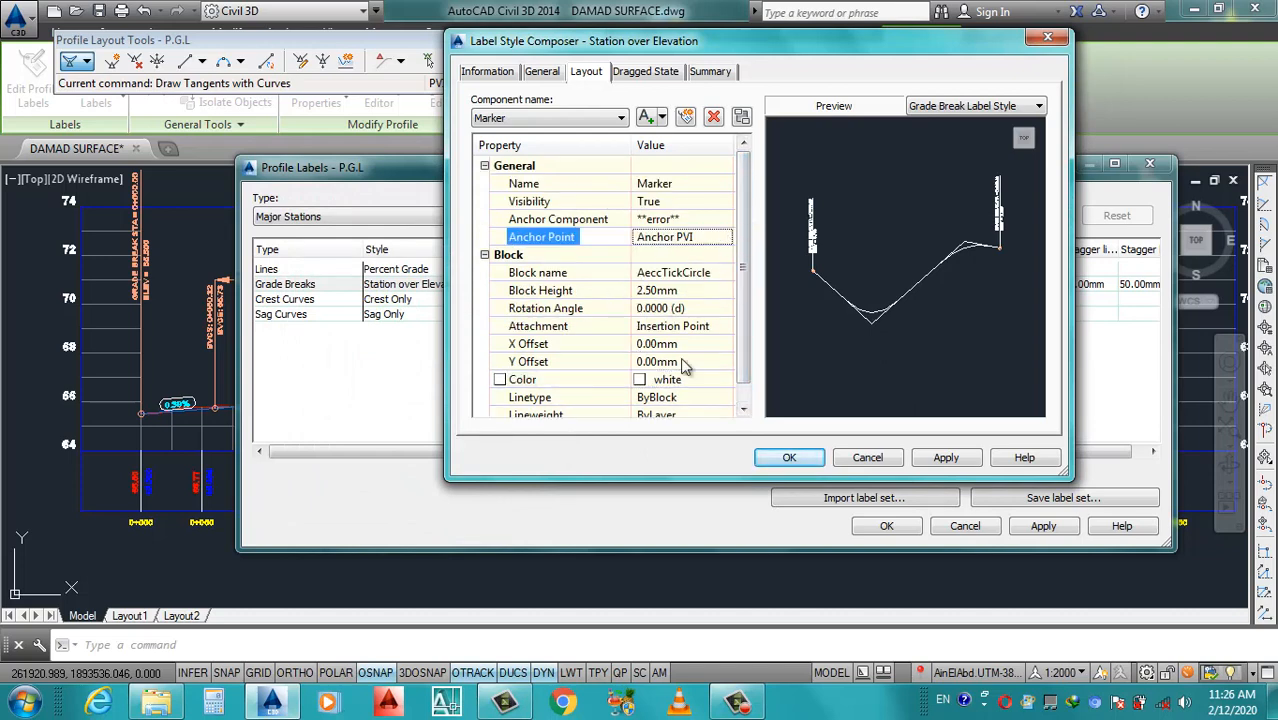
left_click(706, 290)
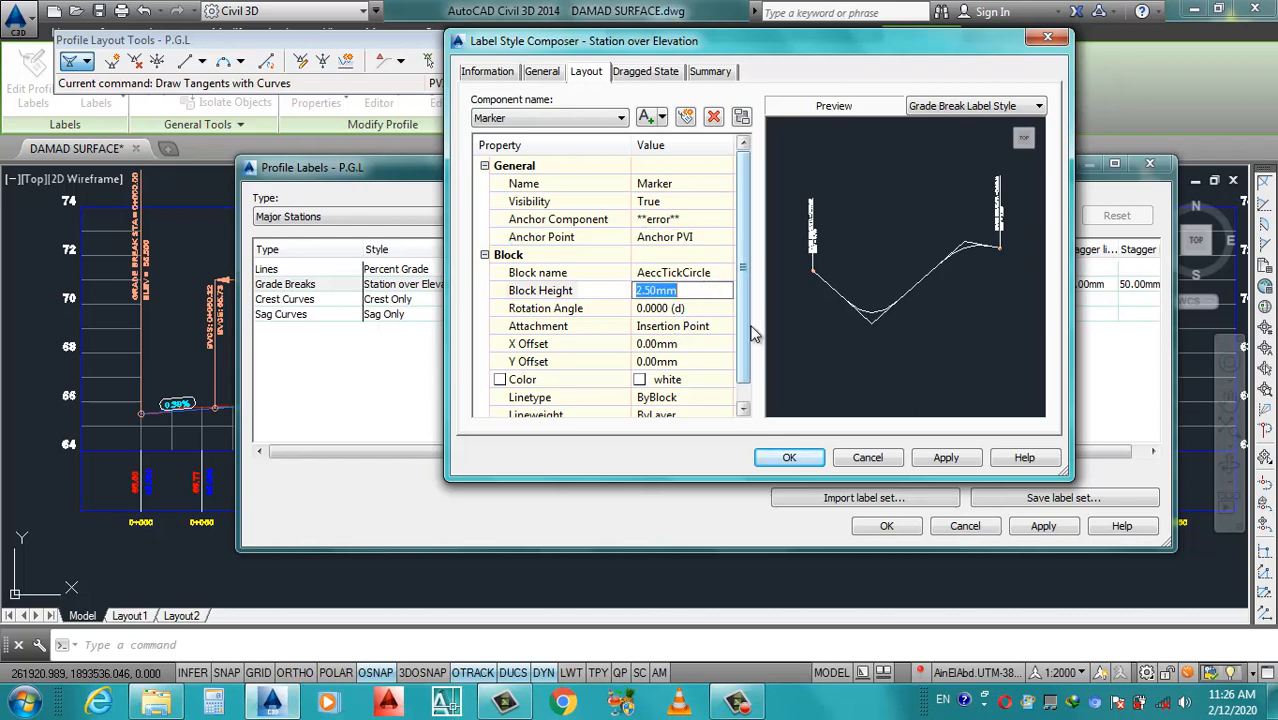
scroll(746, 354, "down", 1)
Accept the Station over Elevation style changes and apply them to the P.G.L profile labels.
left_click(944, 457)
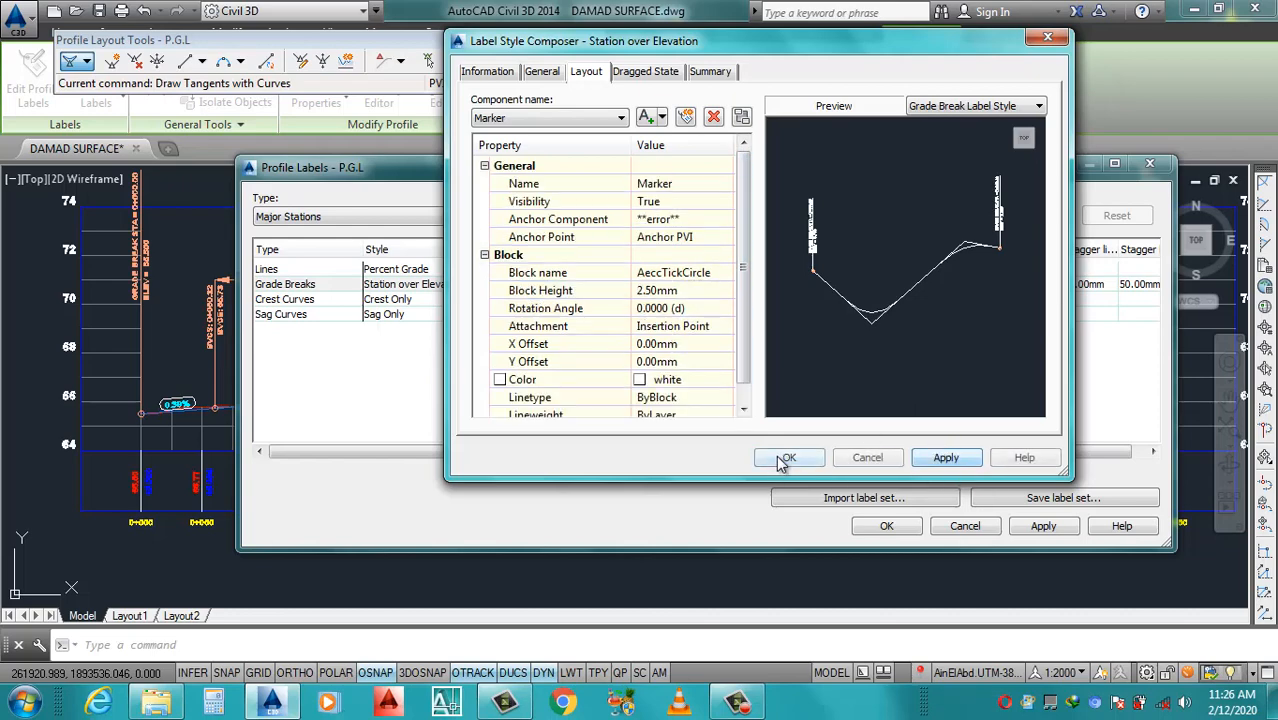
left_click(789, 457)
left_click(578, 286)
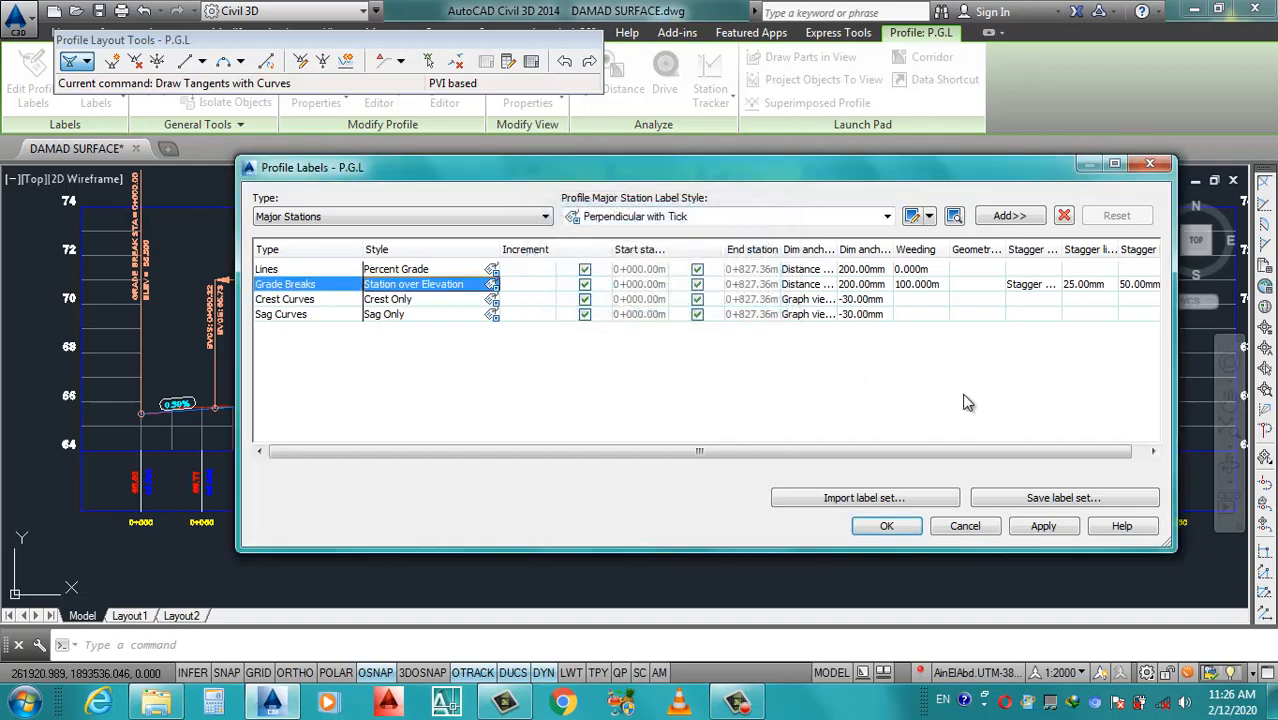
left_click(1043, 526)
mouse_move(643, 173)
left_mouse_down()
mouse_move(711, 577)
mouse_move(699, 472)
left_mouse_up()
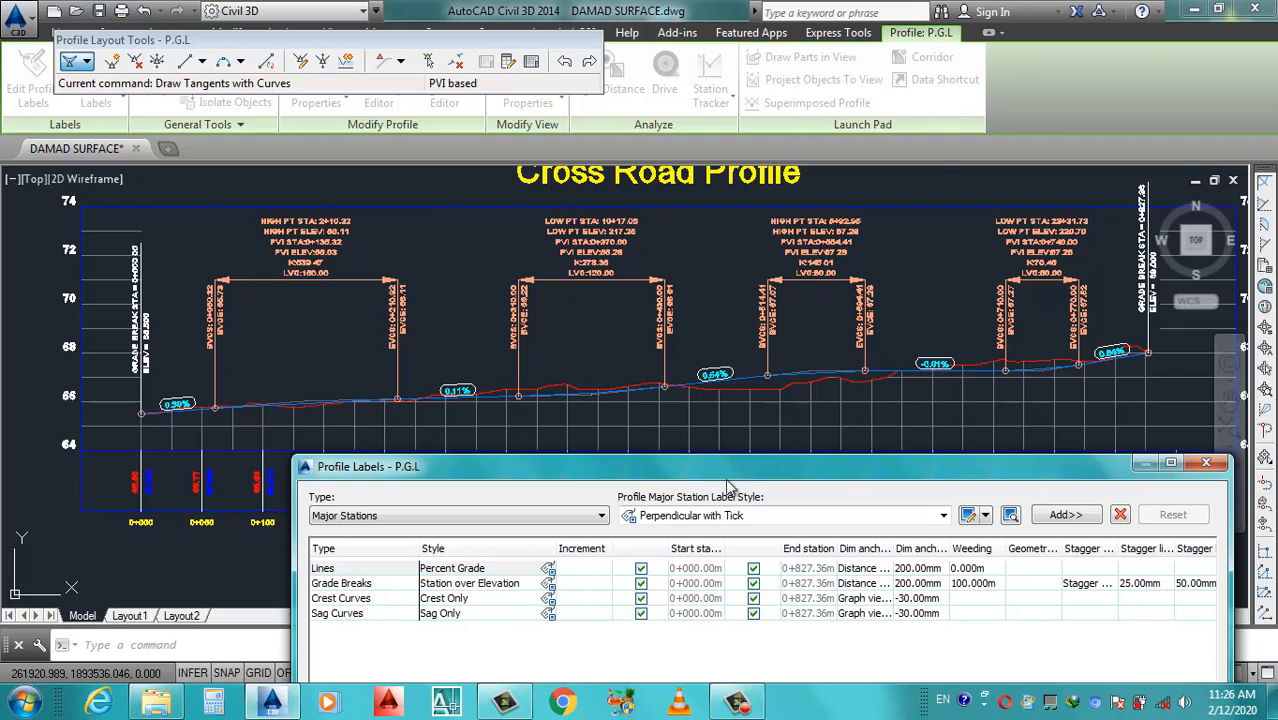
left_click_drag(740, 478, 754, 196)
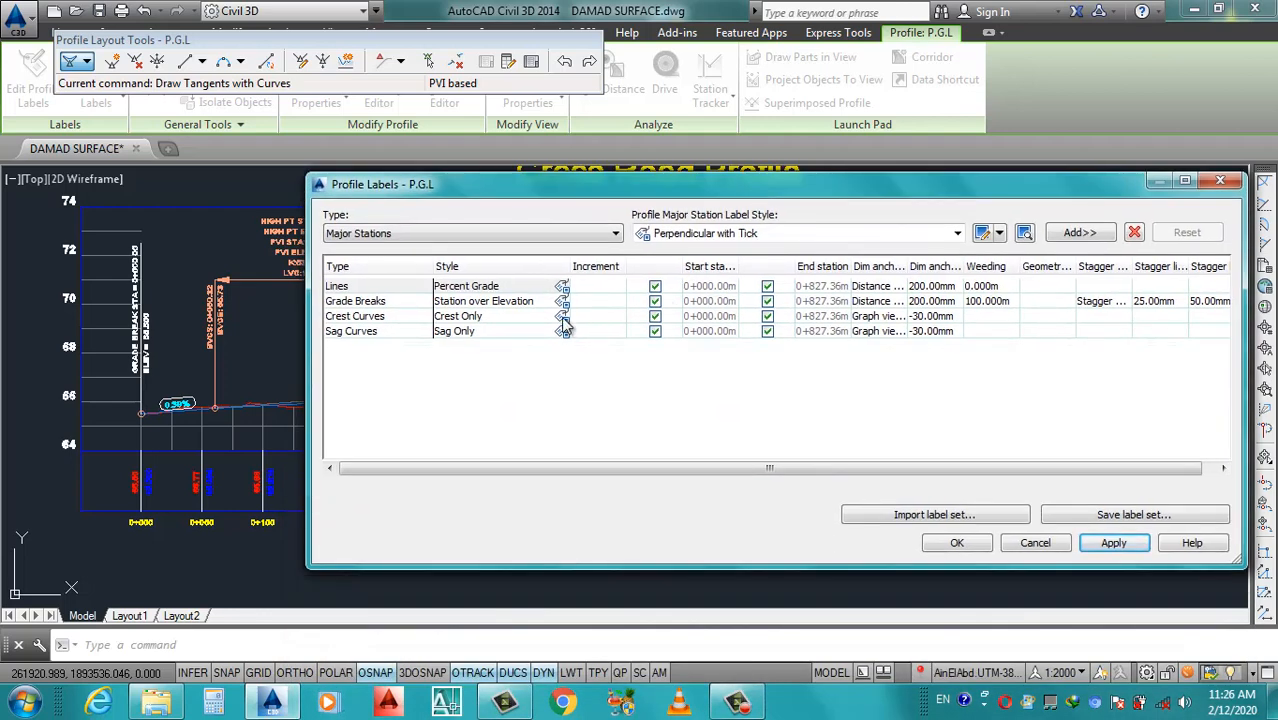
Open the Crest Only label style of the crest curves for editing.
left_click(565, 316)
left_click(563, 316)
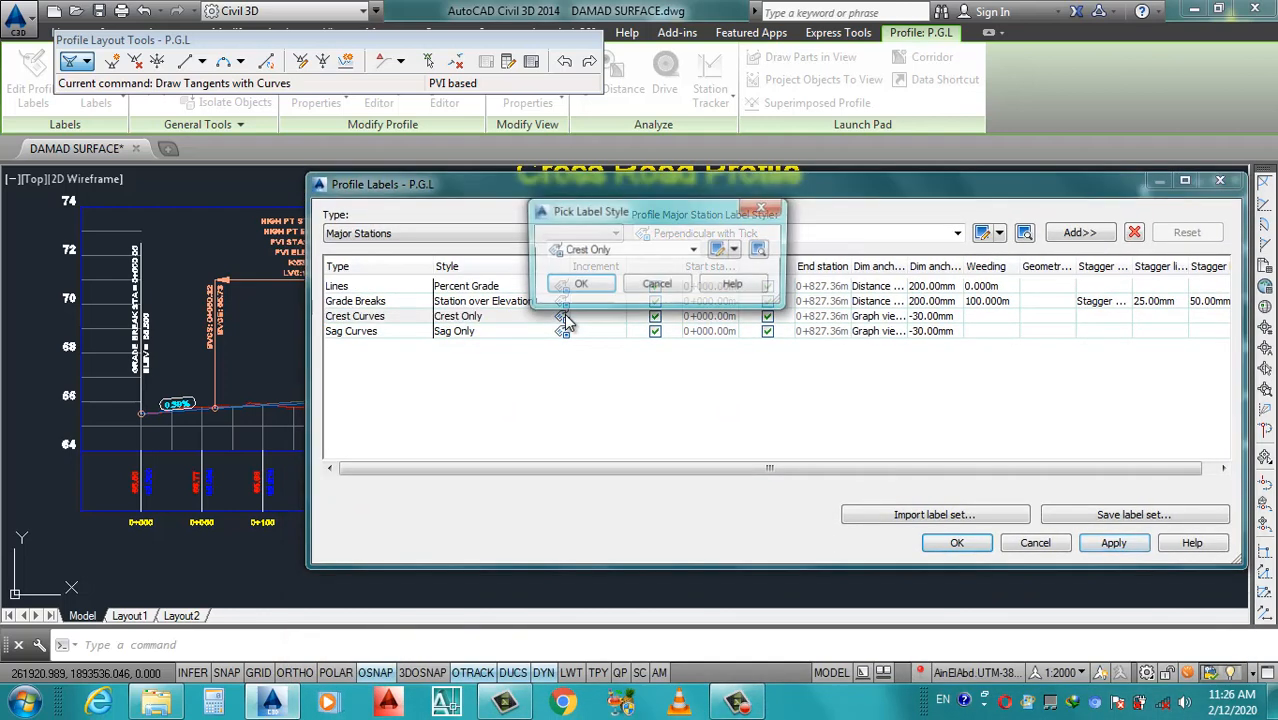
left_click(718, 250)
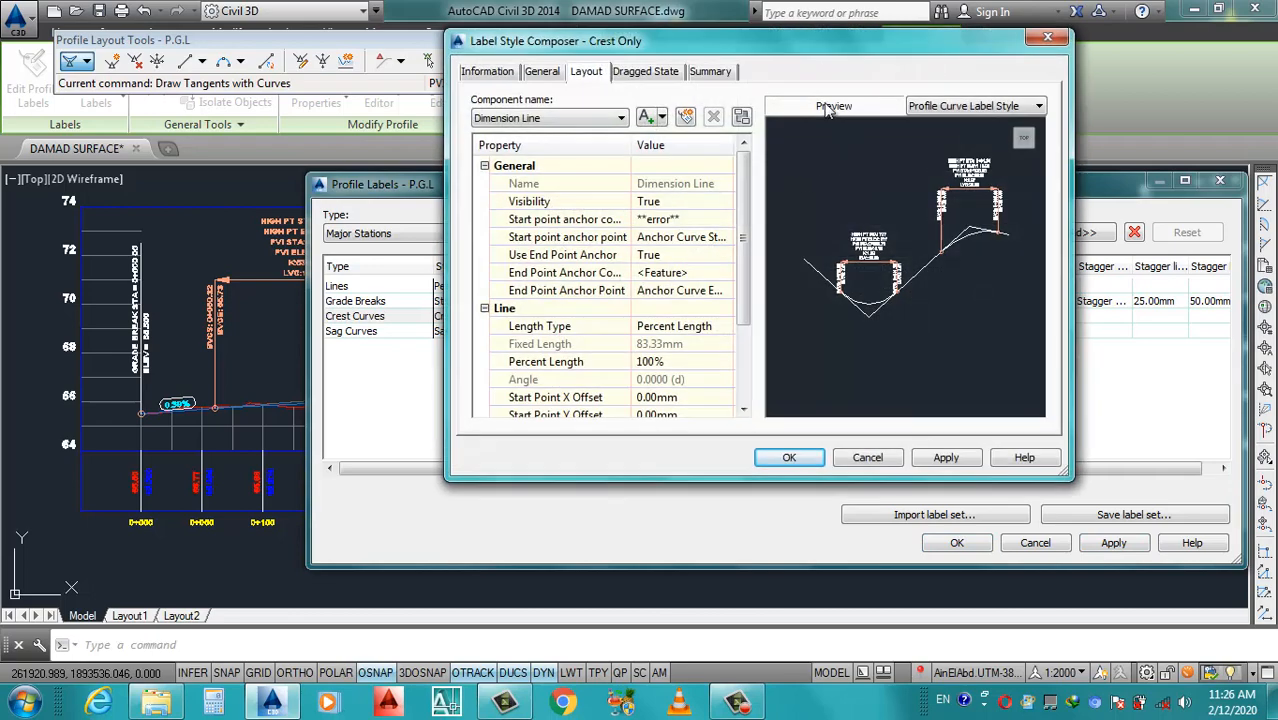
left_click_drag(826, 48, 870, 63)
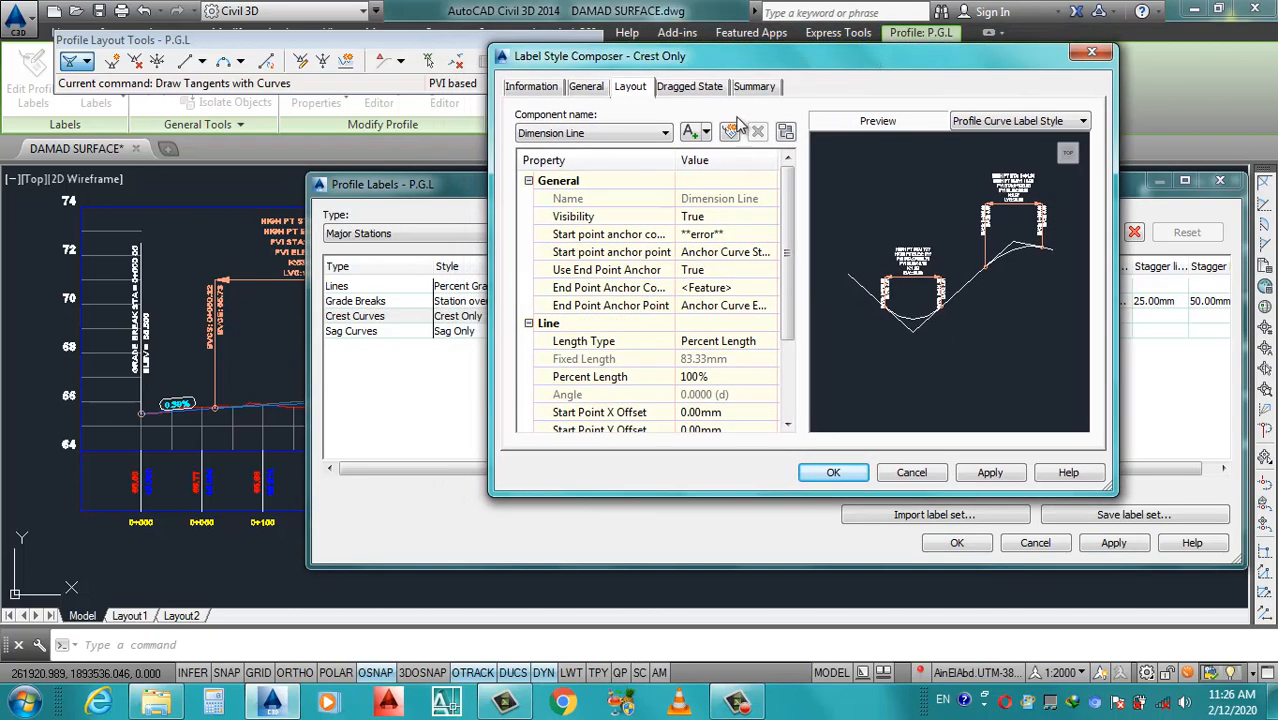
Set the color of the Dimension Line component in the Crest Only style to cyan.
left_click(646, 138)
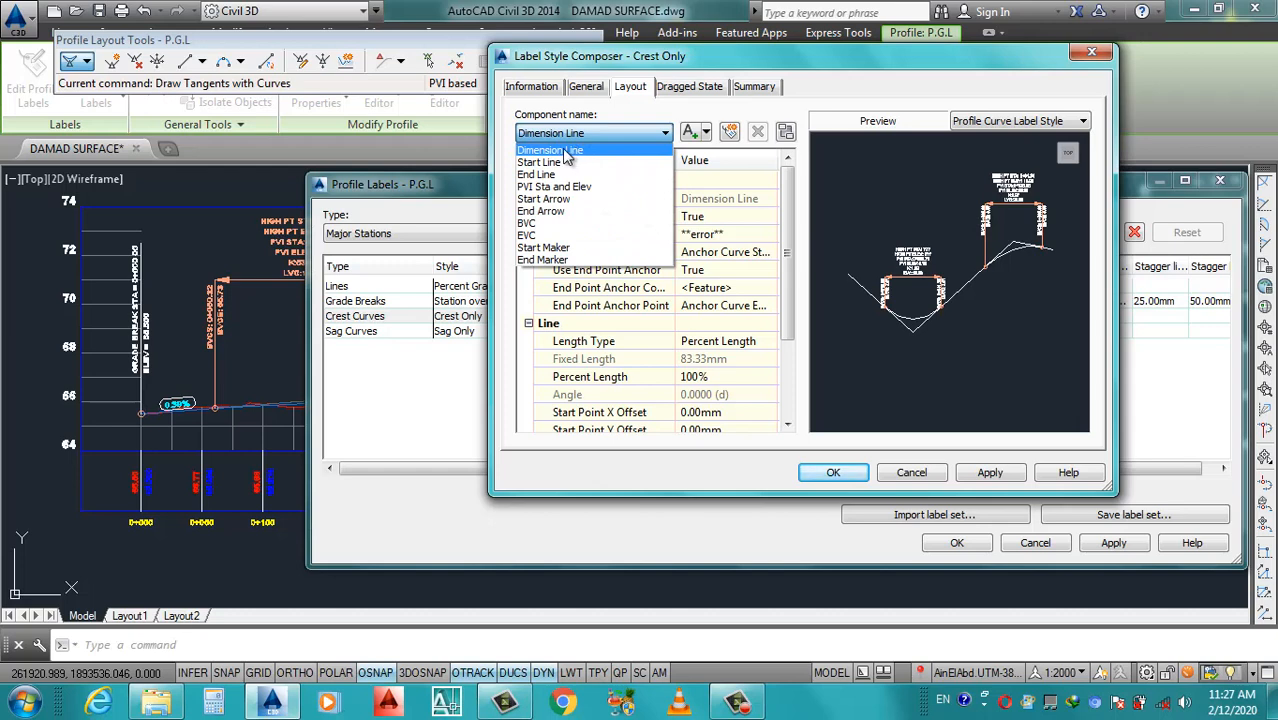
left_click(567, 151)
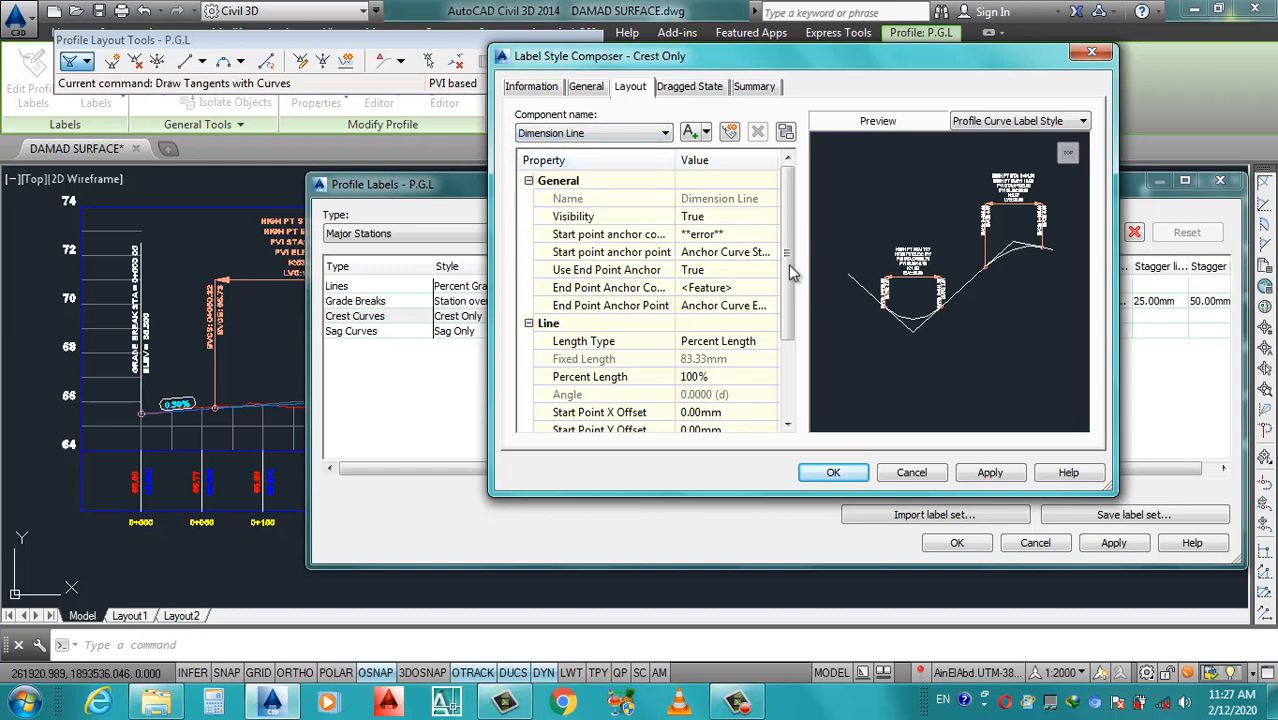
scroll(790, 276, "down", 3)
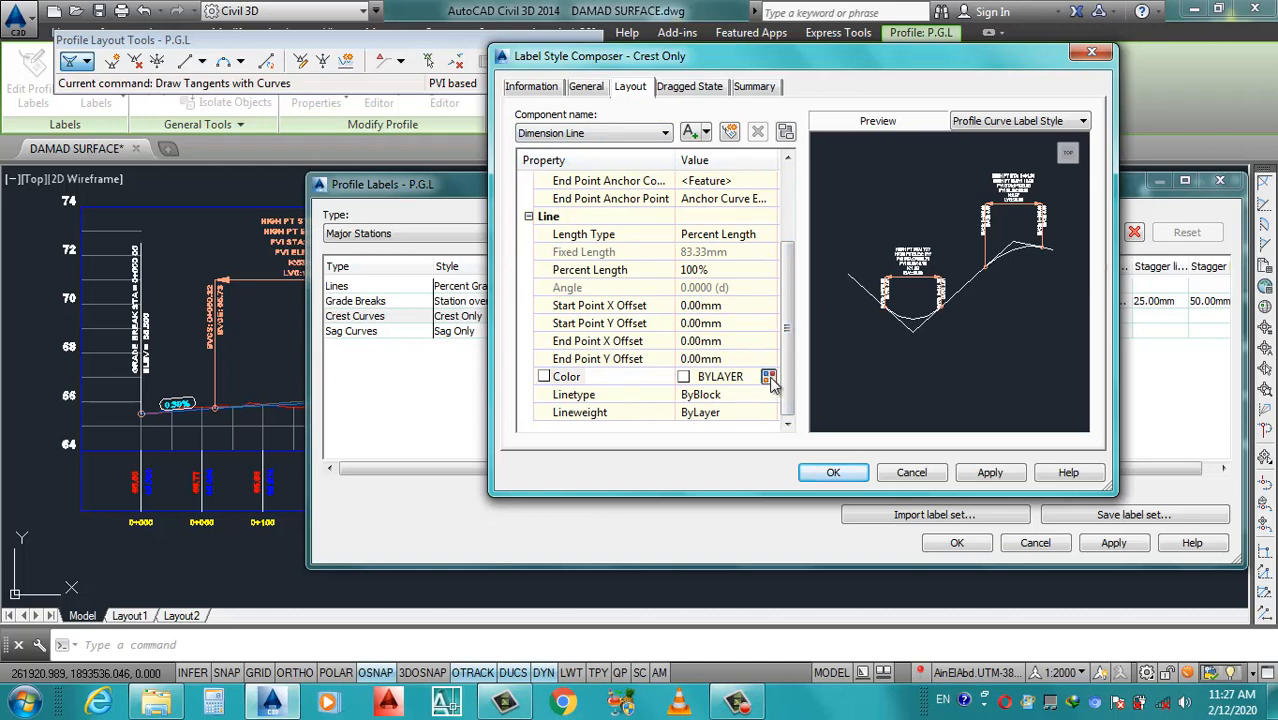
left_click(768, 377)
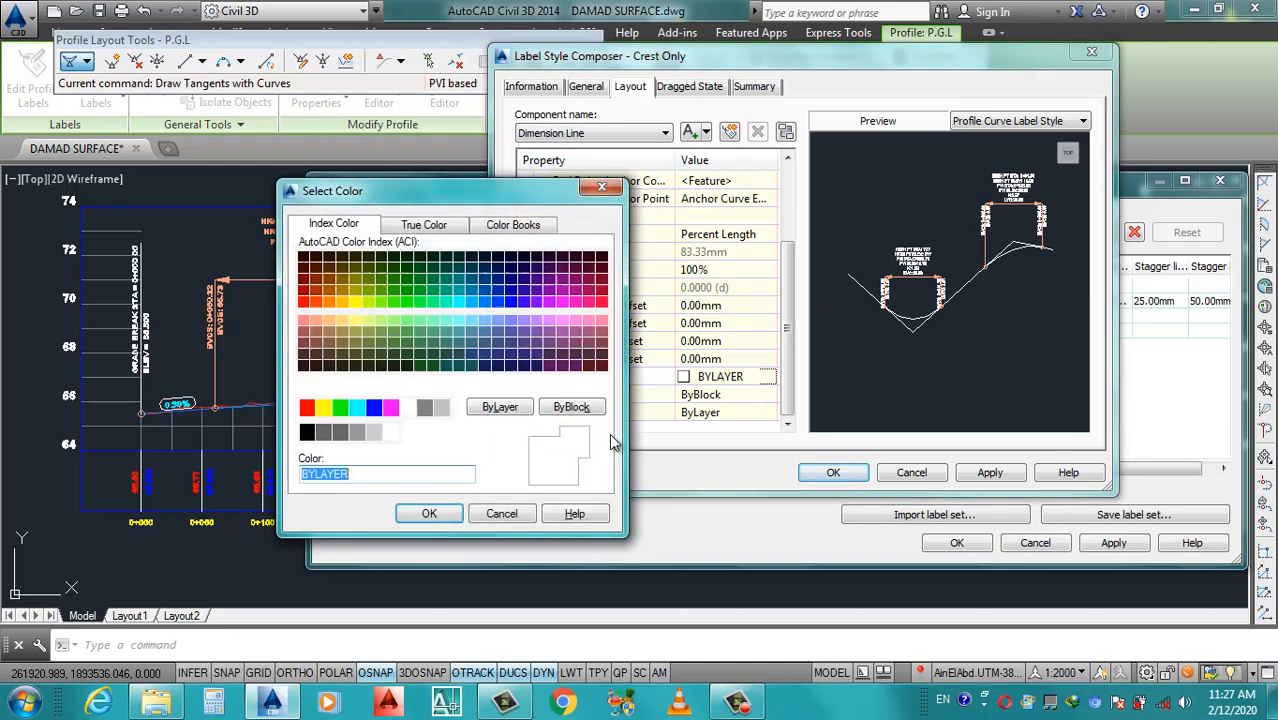
left_click(357, 407)
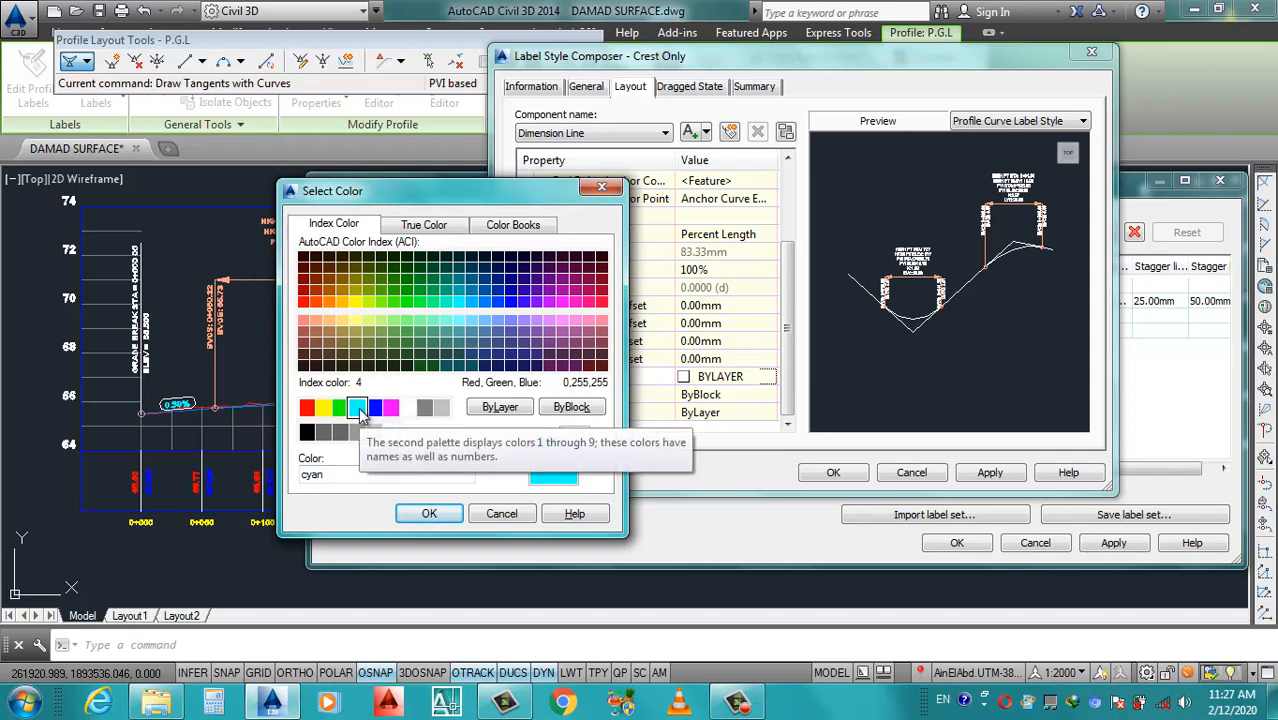
left_click(429, 513)
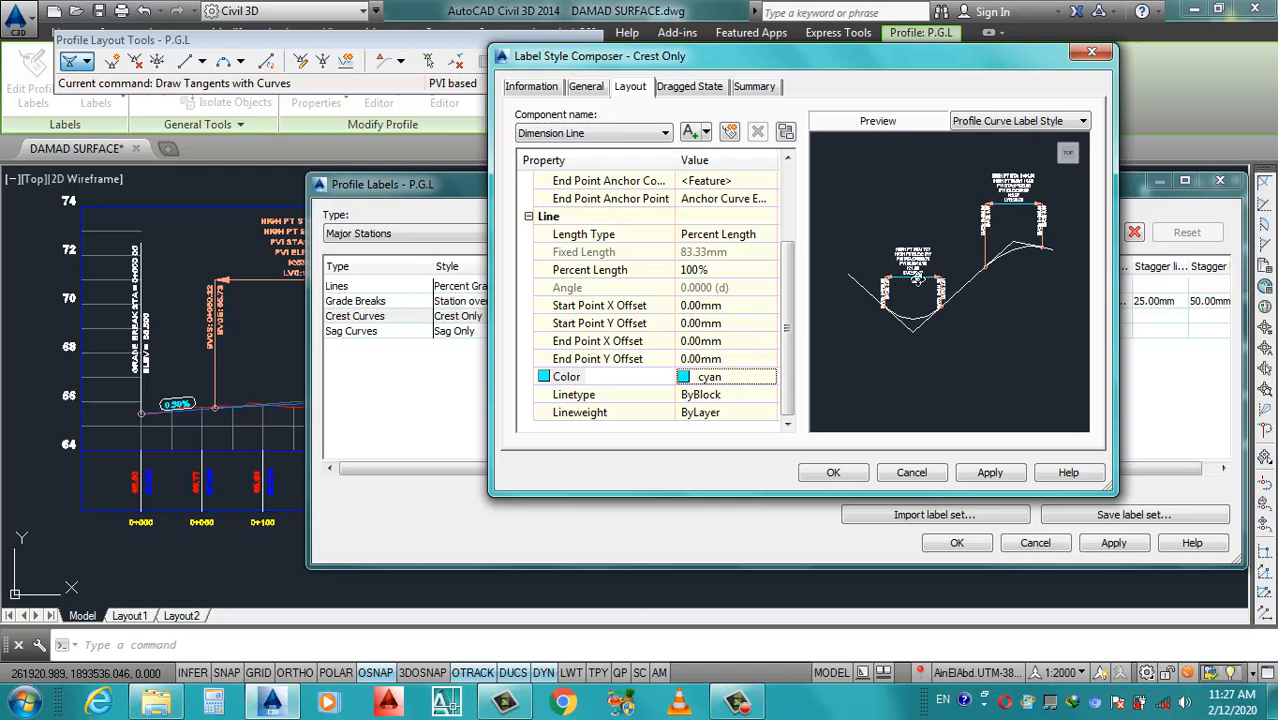
Set the color of the Start Line component in the Crest Only style to cyan.
left_click(615, 133)
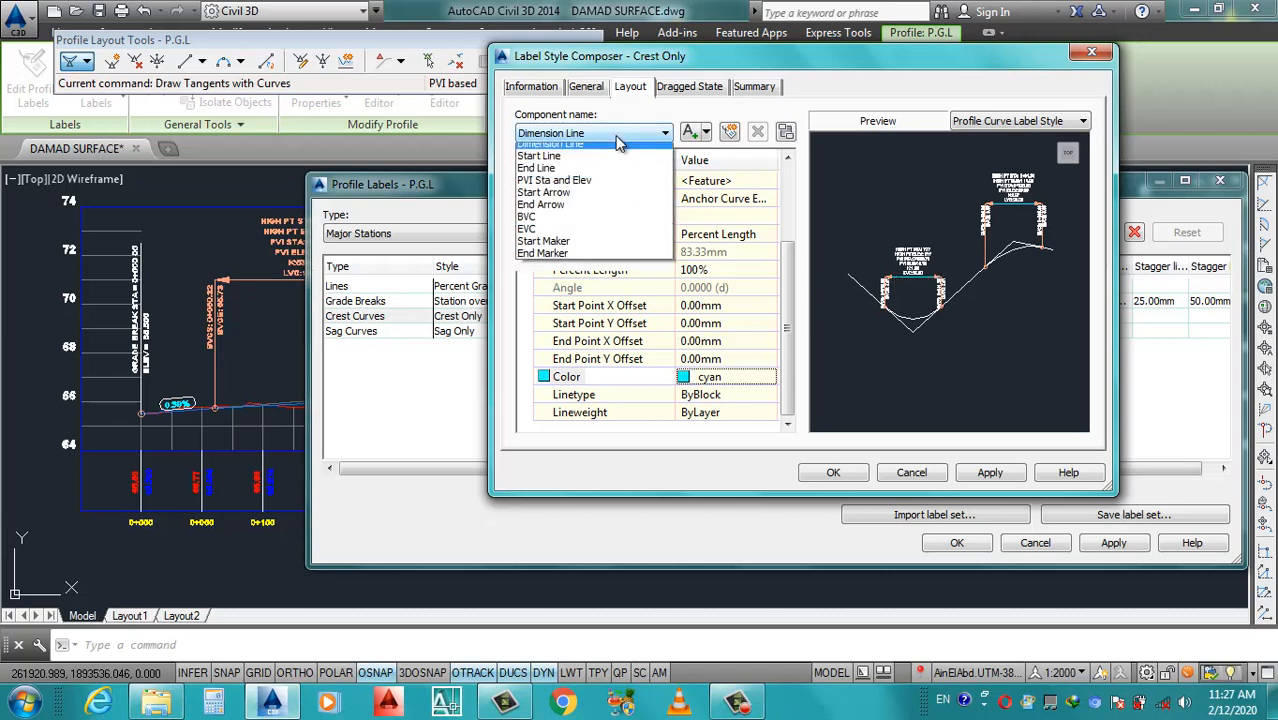
left_click(541, 162)
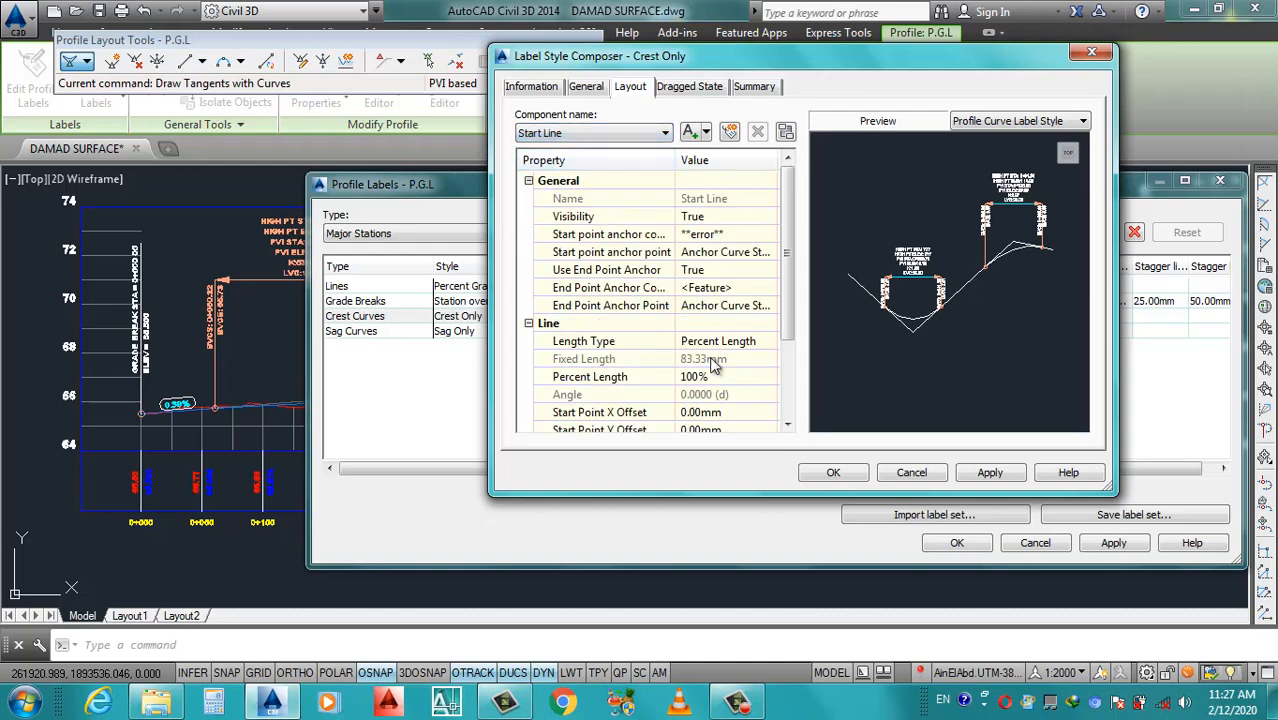
scroll(779, 325, "down", 3)
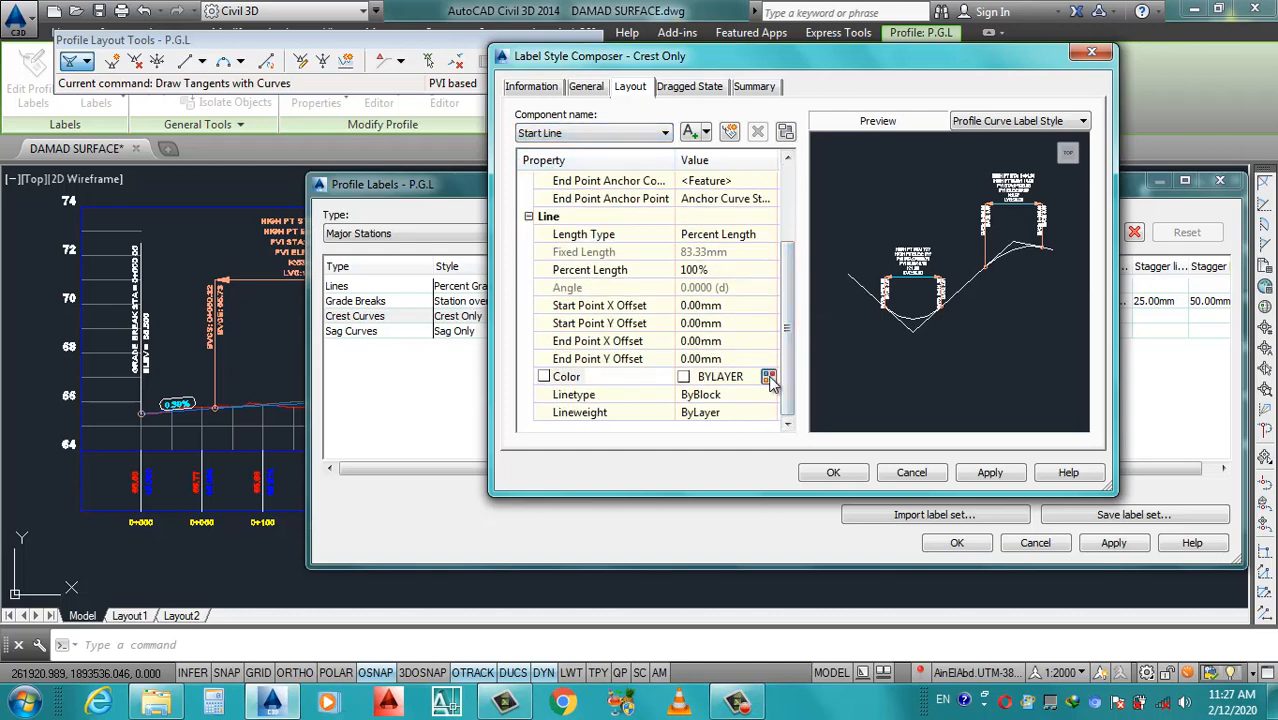
left_click(768, 377)
left_click(357, 406)
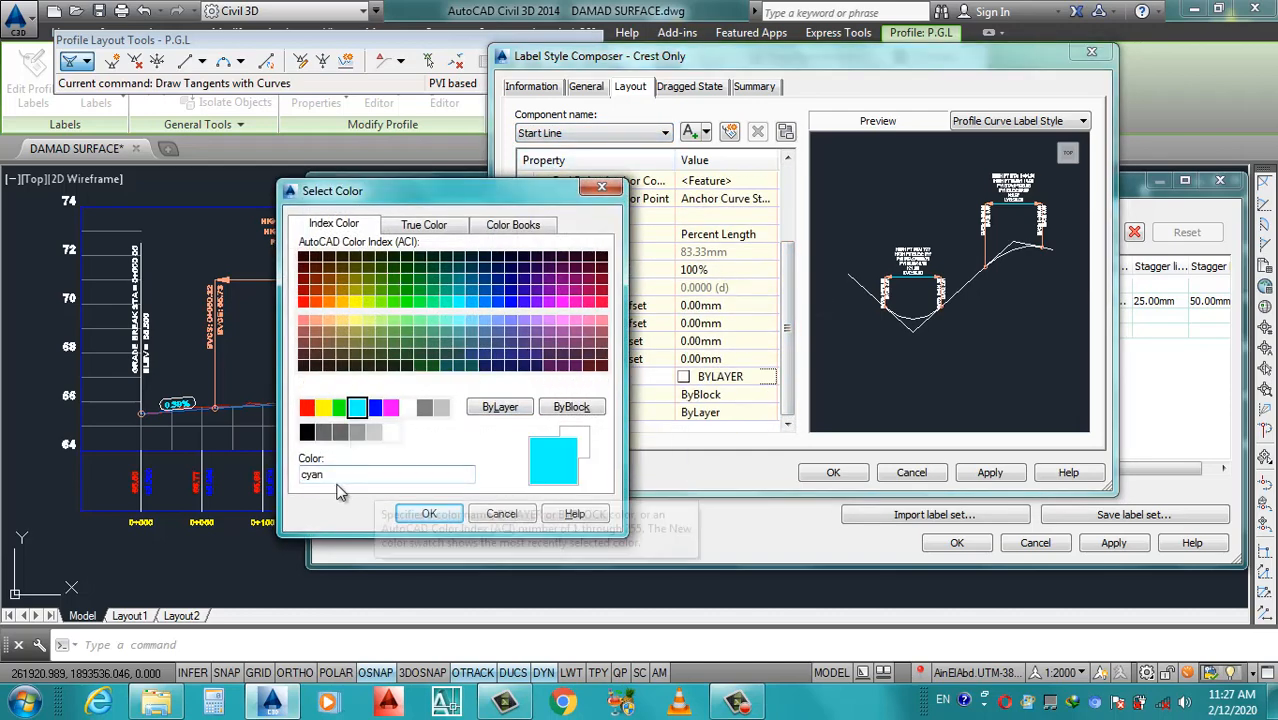
left_click(429, 514)
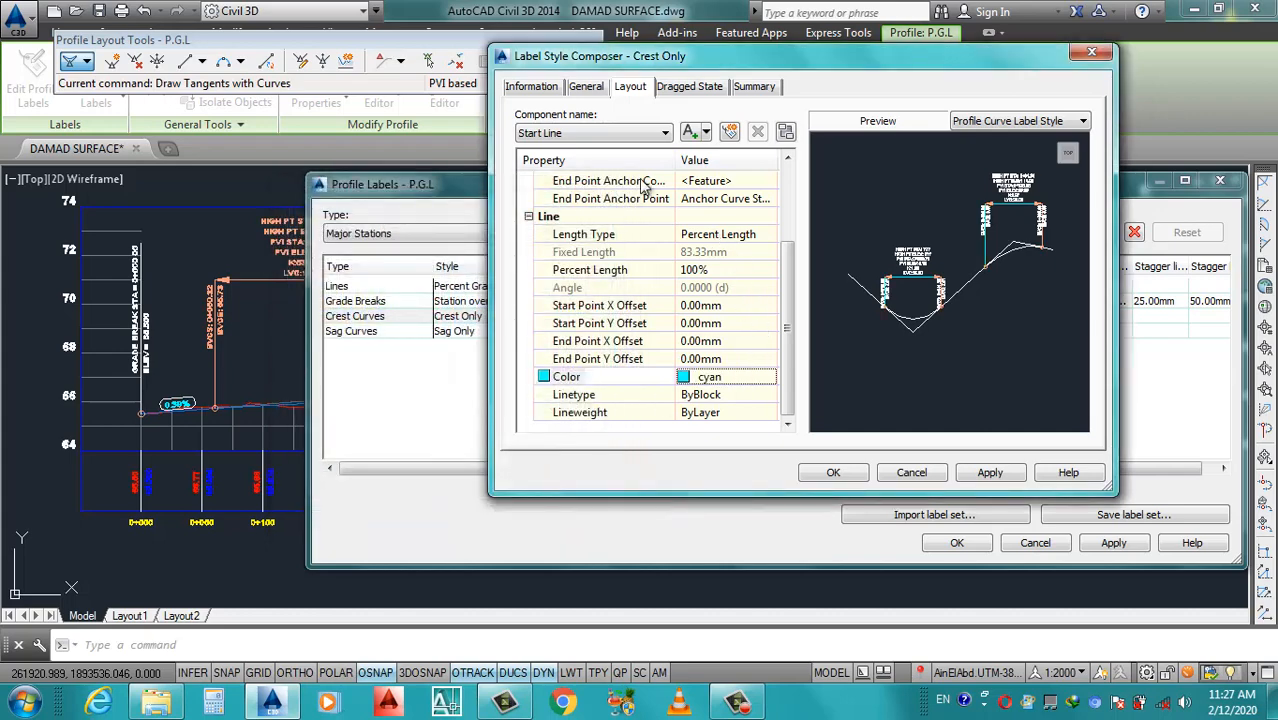
Set the color of the End Line component in the Crest Only style to cyan.
left_click(600, 135)
left_click(590, 177)
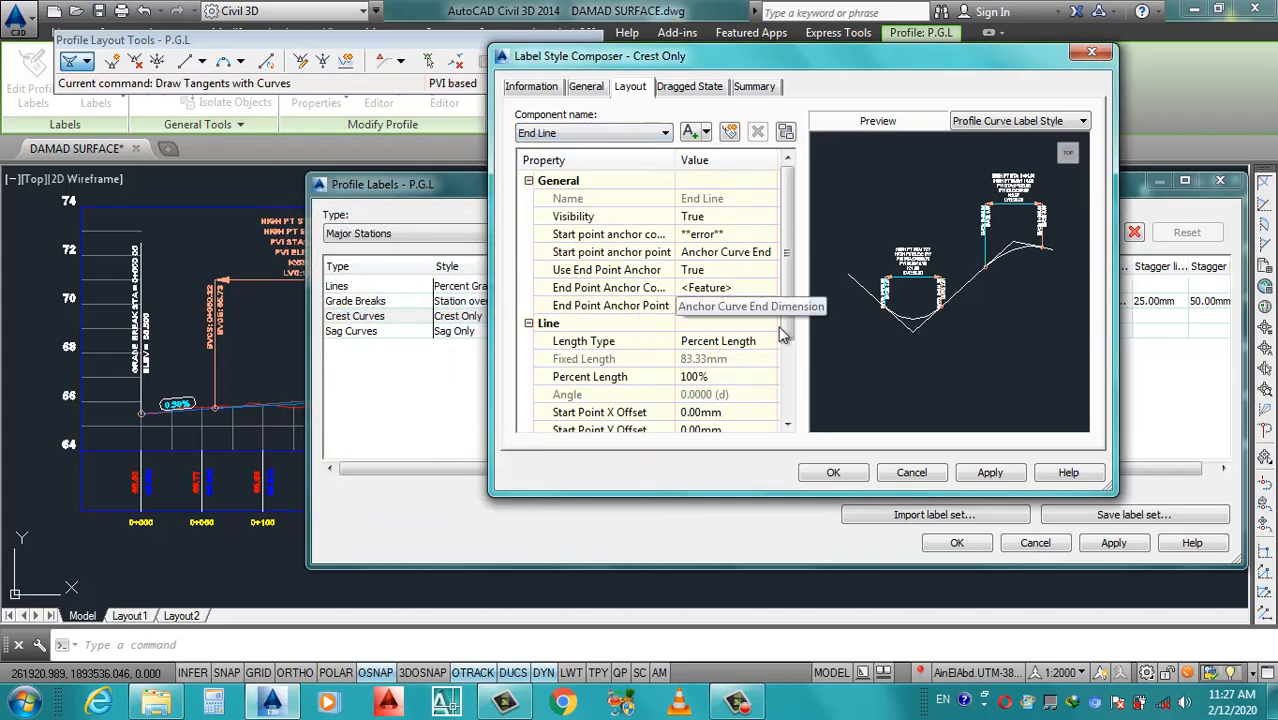
left_click_drag(785, 317, 785, 390)
left_click(720, 376)
left_click(767, 376)
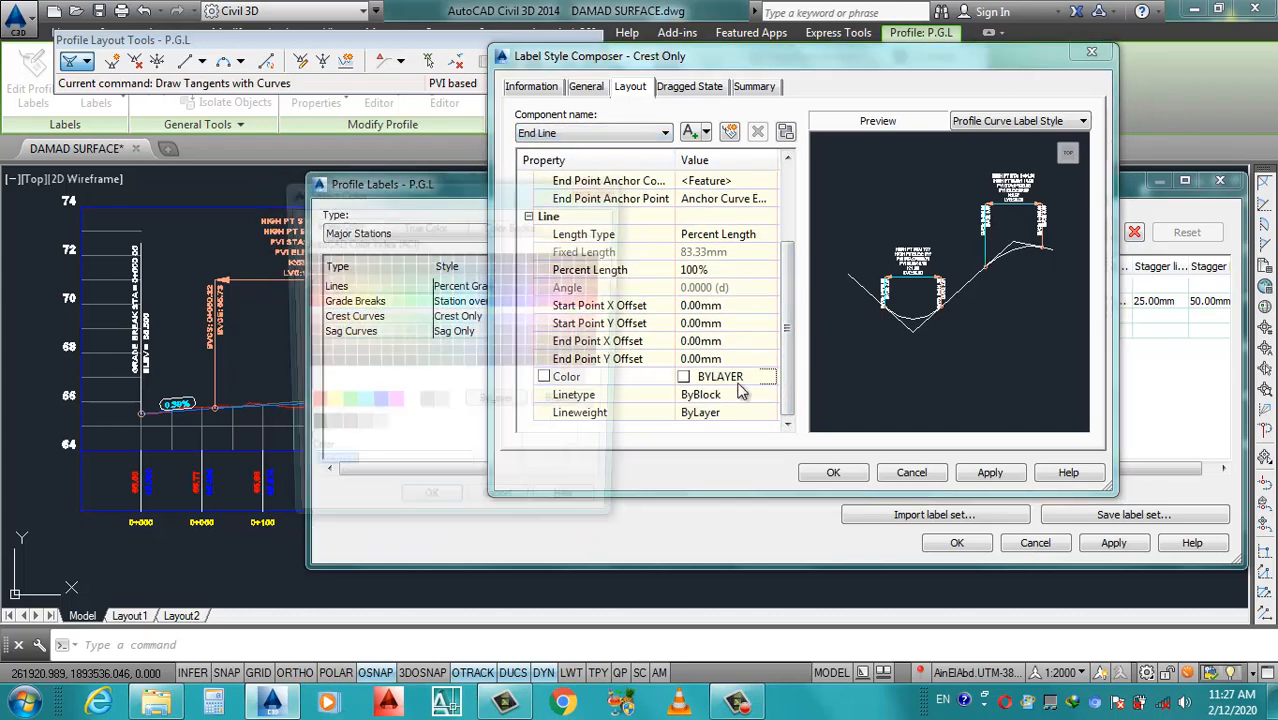
left_click(357, 407)
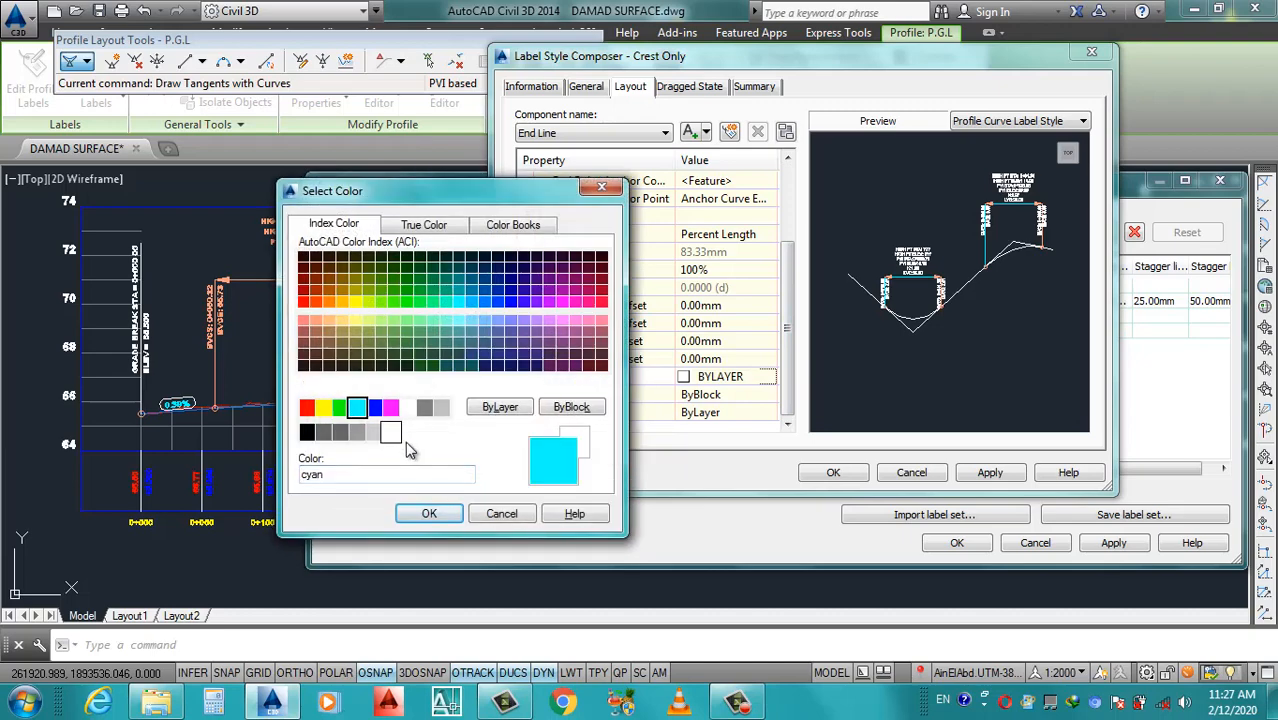
left_click(429, 514)
Set the text color of the PVI Sta and Elev component in the Crest Only style to cyan.
left_click(600, 133)
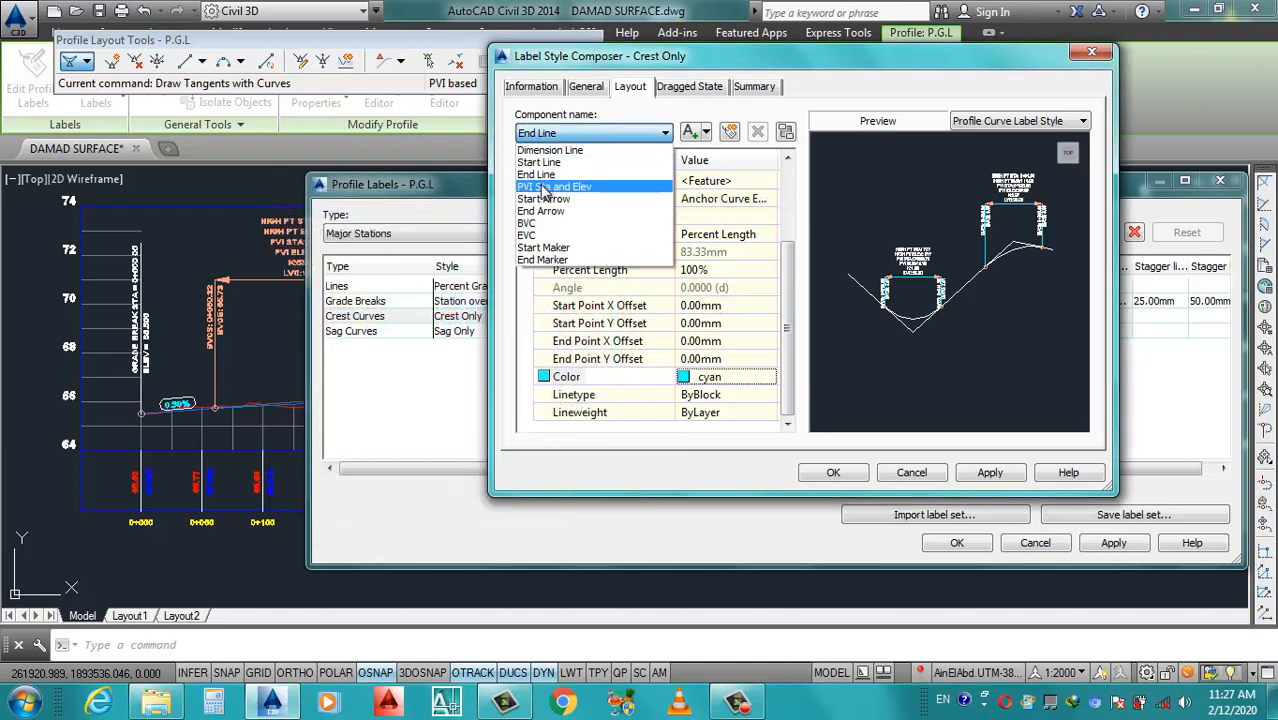
left_click(543, 191)
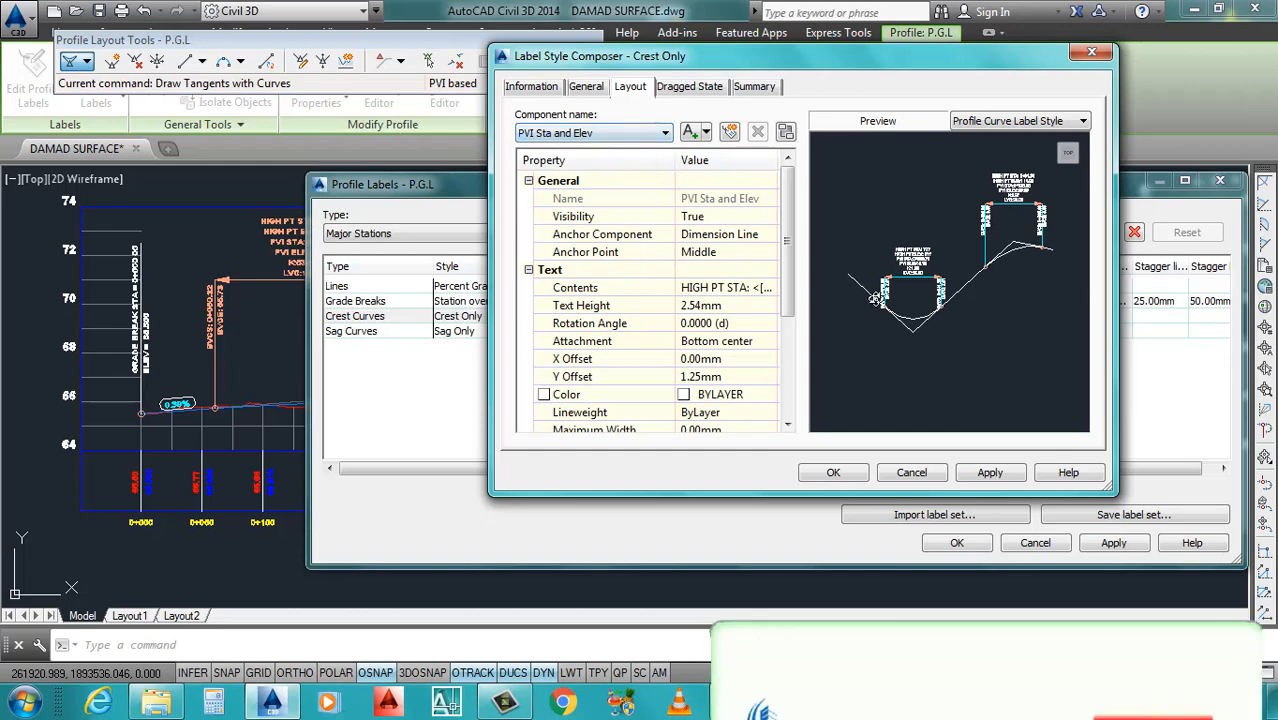
left_click(765, 394)
left_click(768, 394)
left_click(357, 407)
left_click(429, 513)
Set the border color of the PVI Sta and Elev component to cyan.
left_click_drag(795, 287, 787, 373)
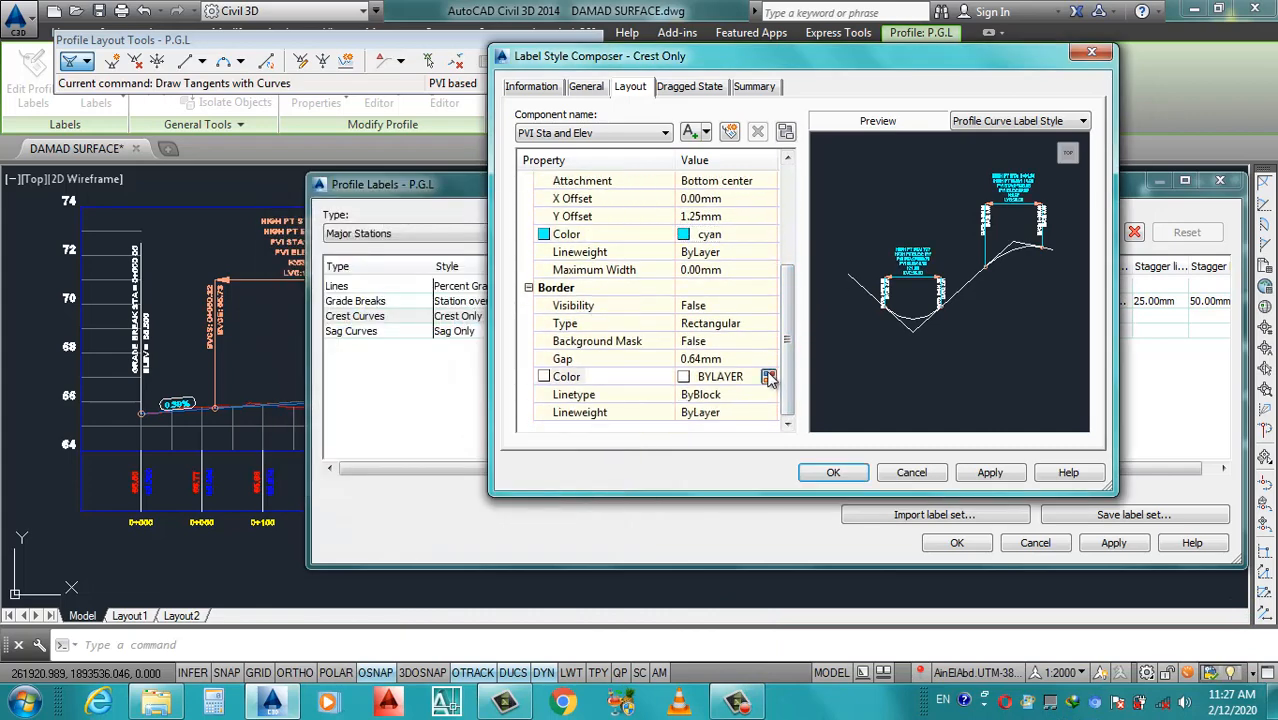
left_click(770, 377)
left_click(767, 377)
left_click(357, 407)
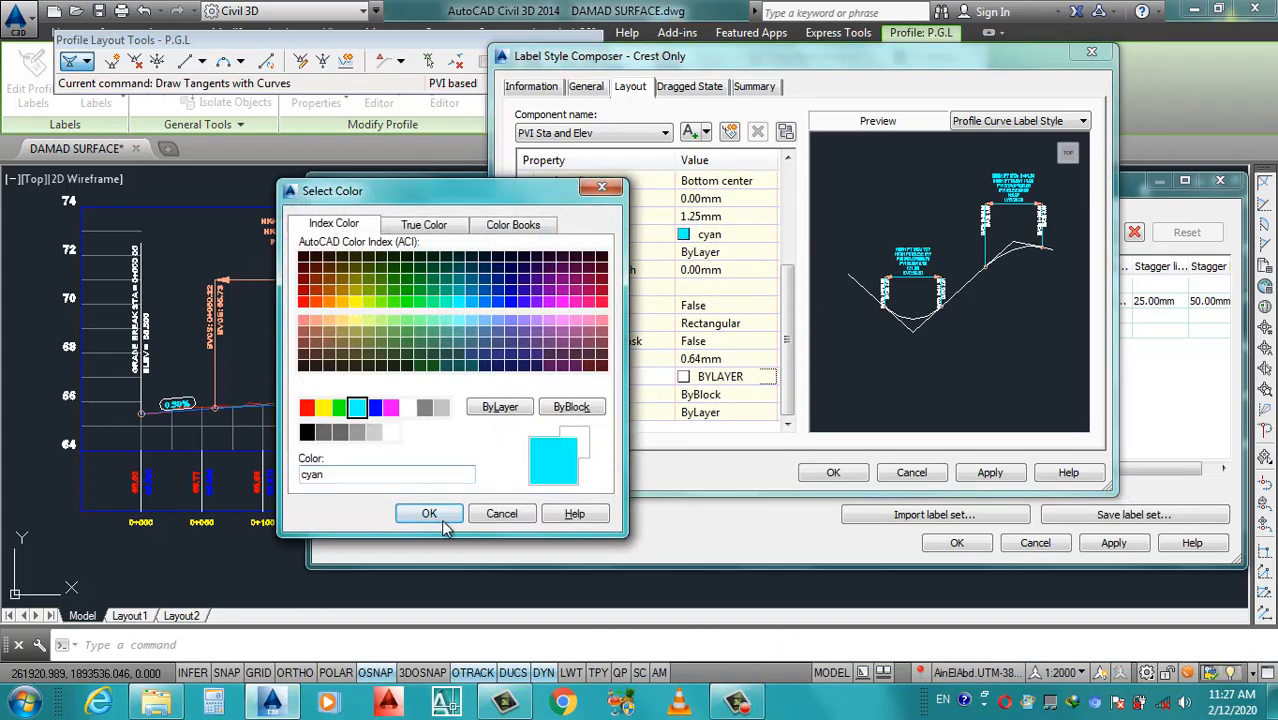
left_click(443, 522)
Set the color of the Start Arrow component in the Crest Only style to cyan.
left_click(618, 134)
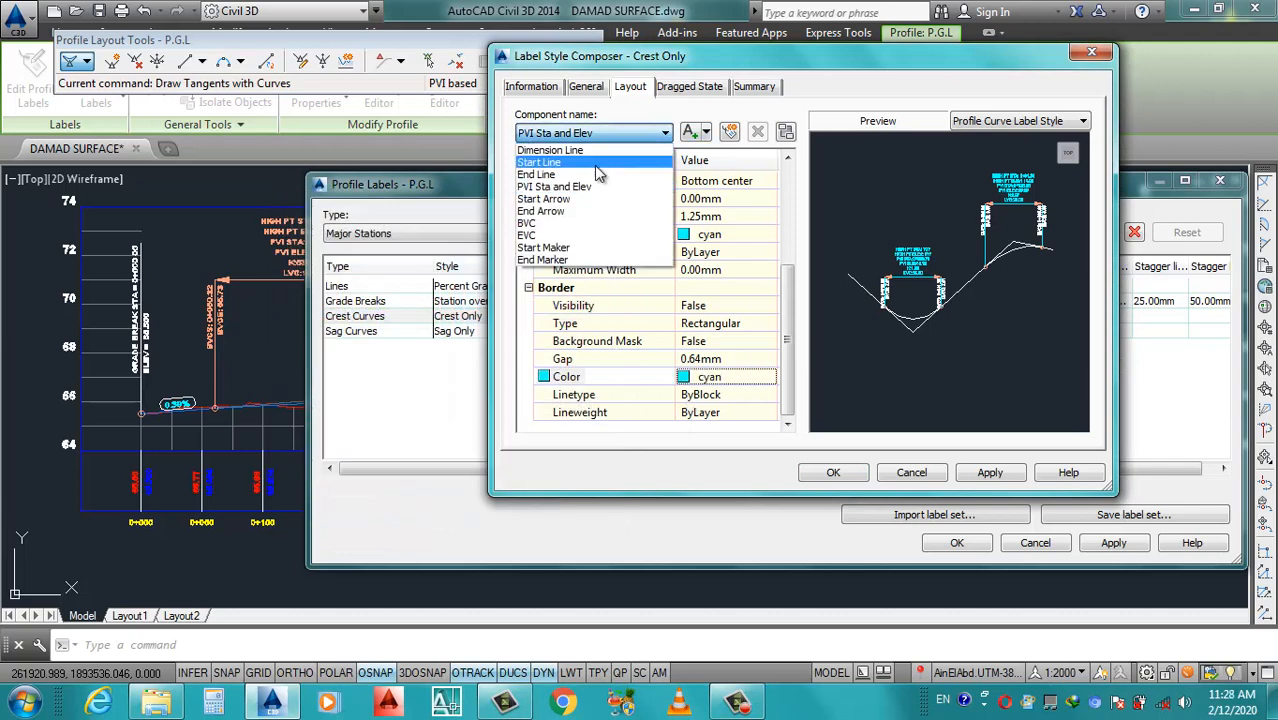
left_click(552, 199)
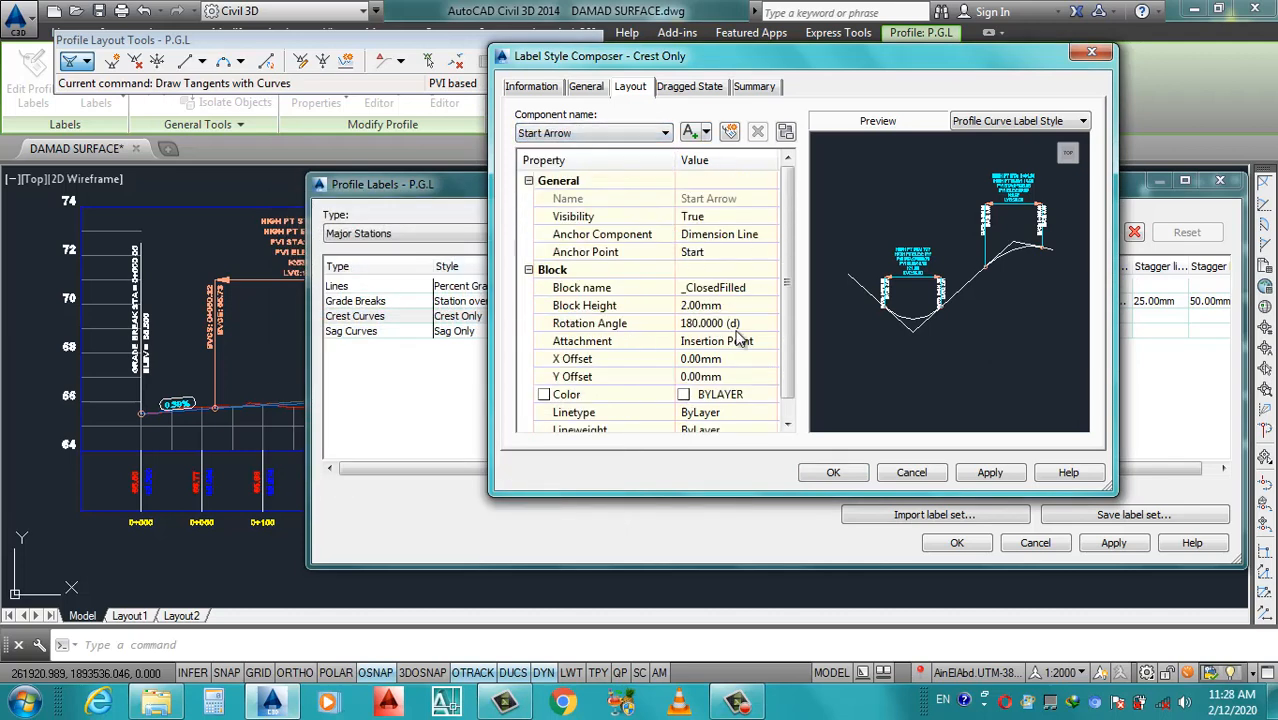
left_click(740, 394)
left_click(770, 394)
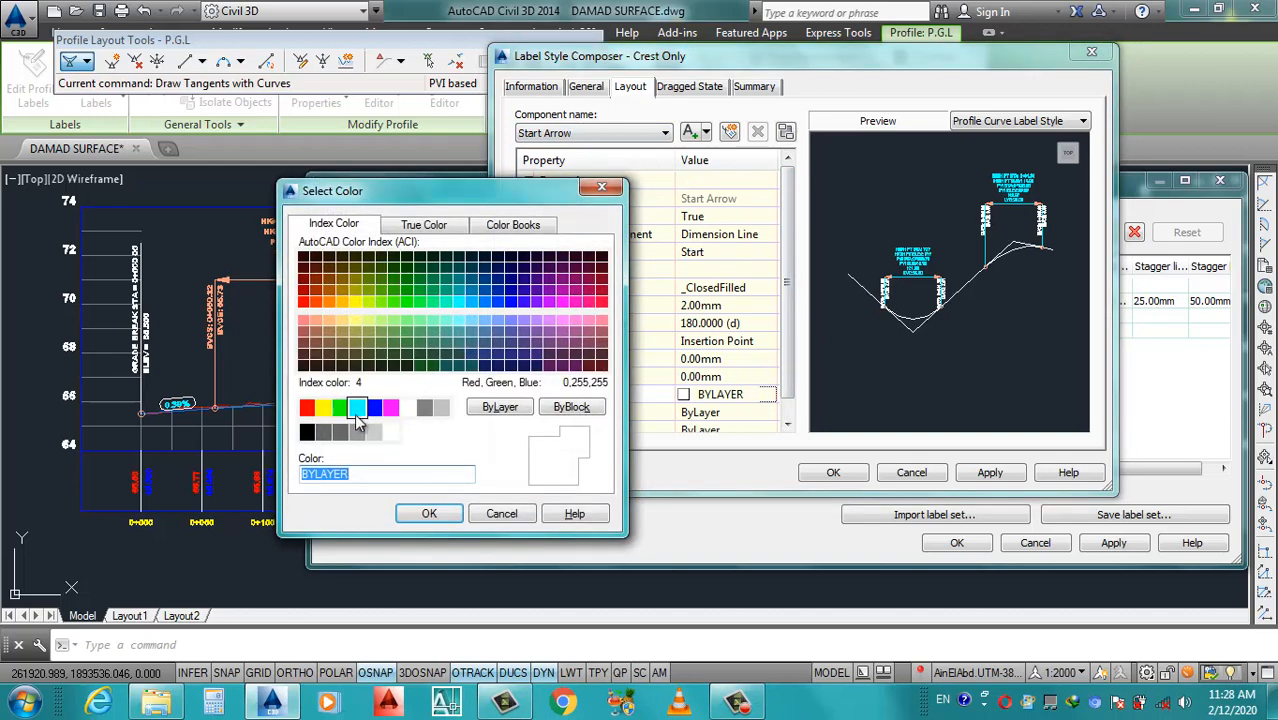
left_click(357, 407)
left_click(429, 513)
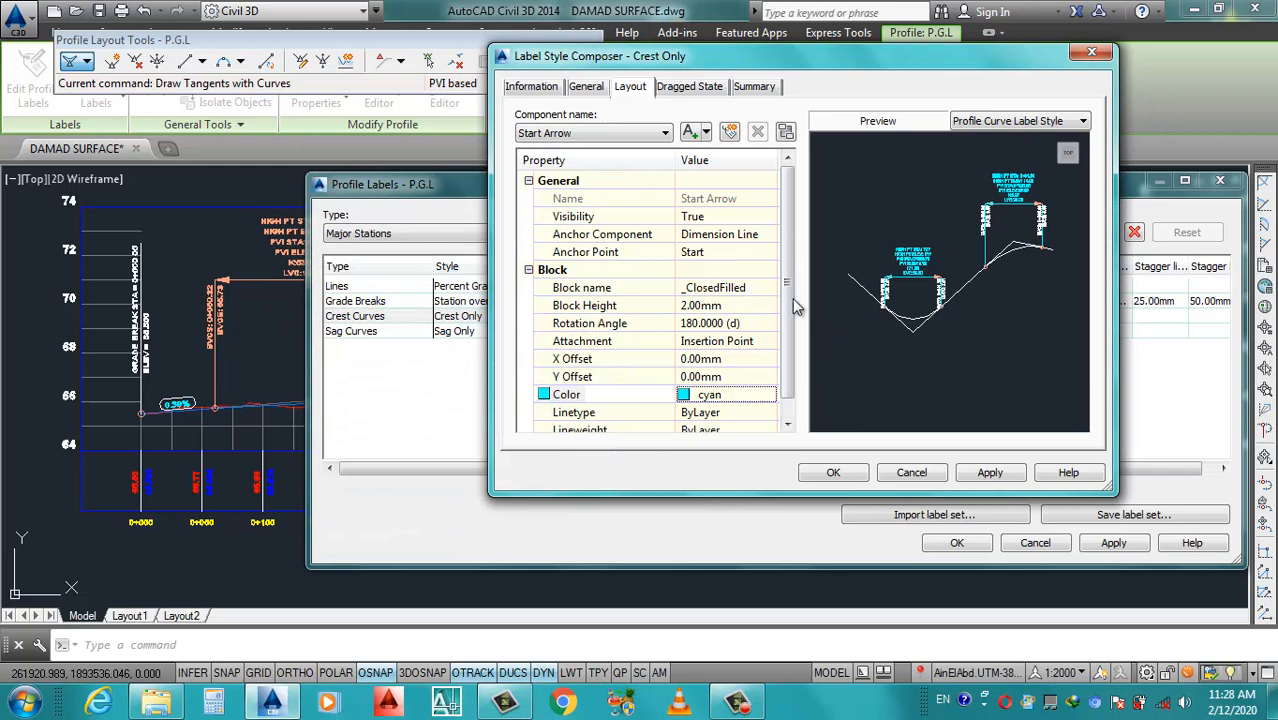
left_click_drag(793, 287, 803, 240)
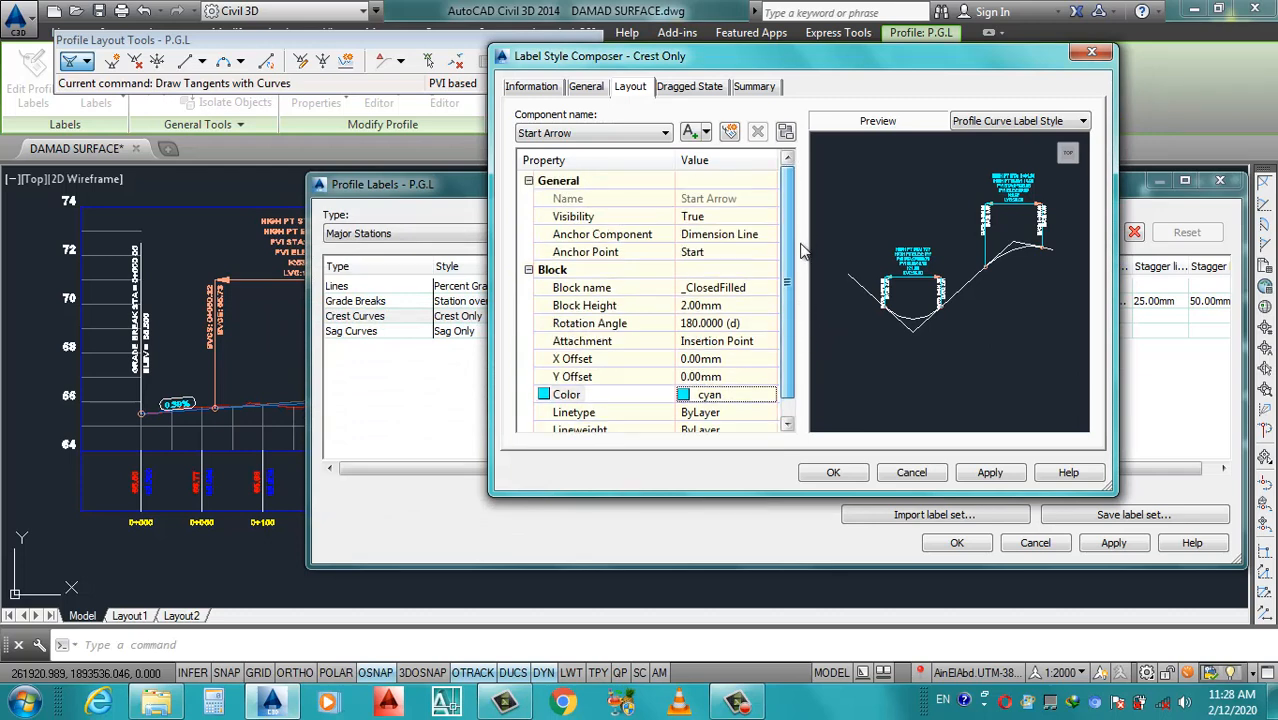
left_click_drag(793, 282, 784, 437)
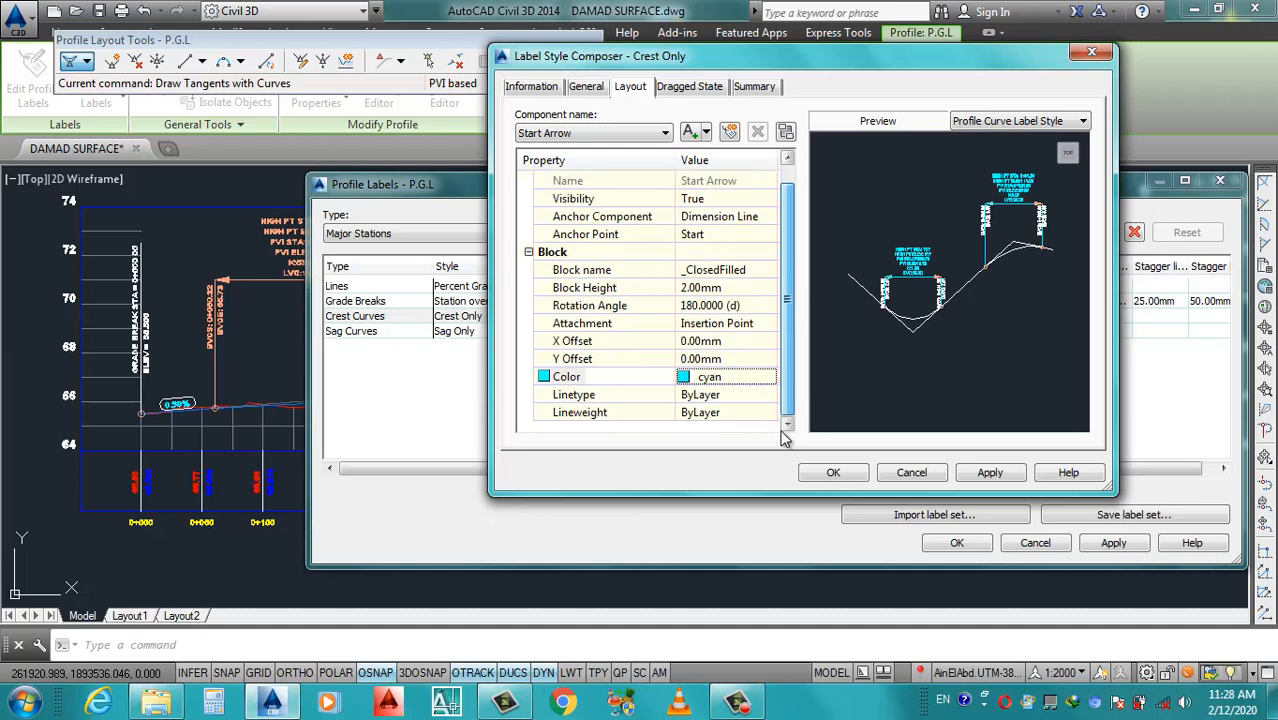
Set the color of the End Arrow component in the Crest Only style to cyan.
left_click(605, 133)
left_click(548, 212)
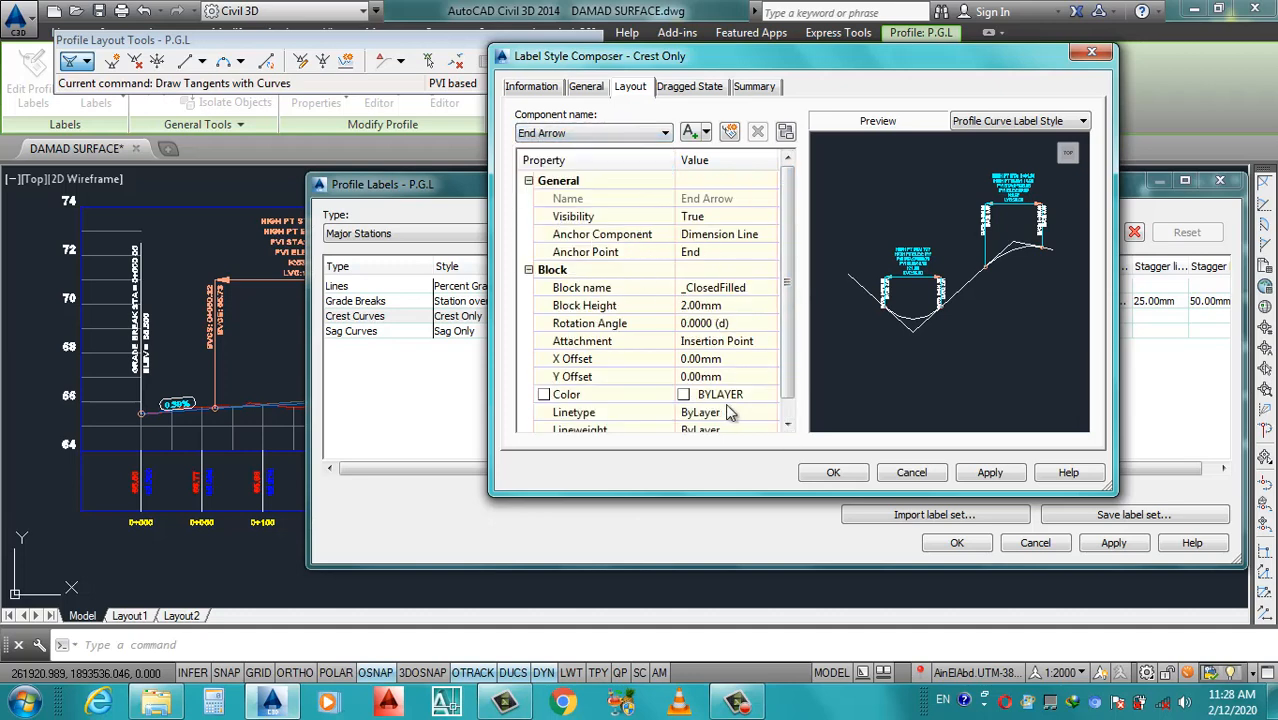
left_click(768, 395)
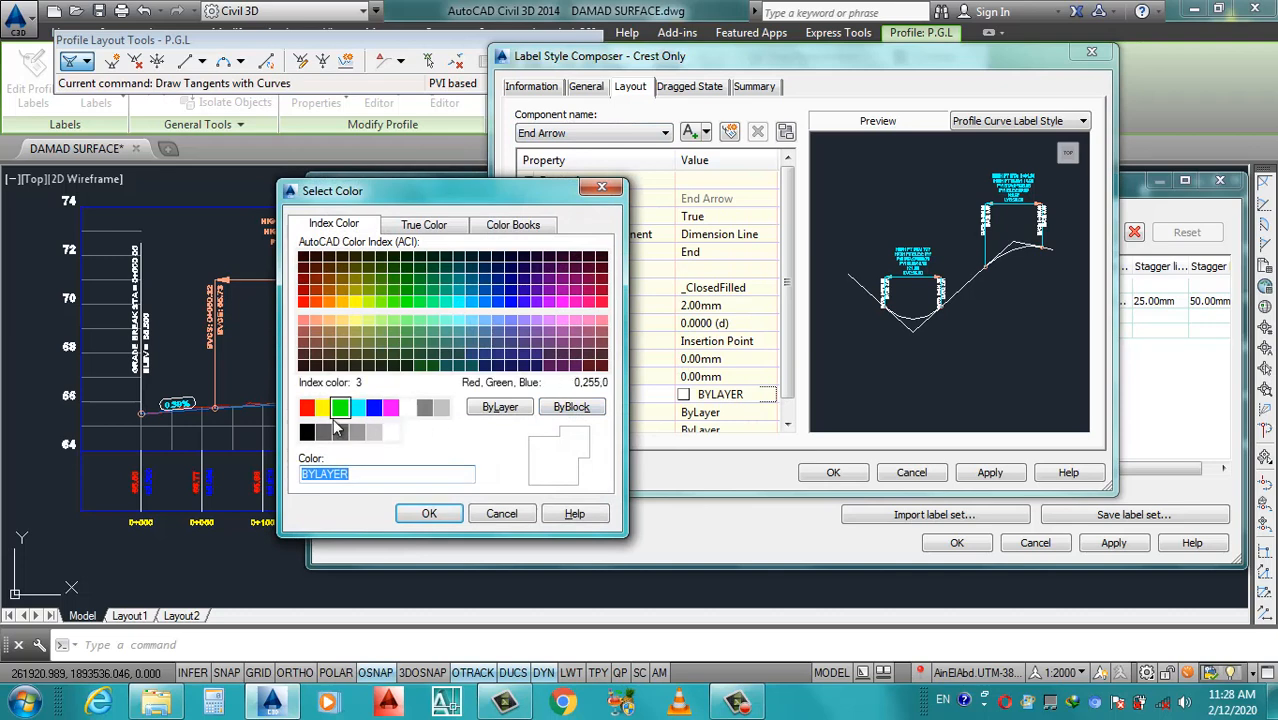
left_click(360, 410)
left_click(428, 513)
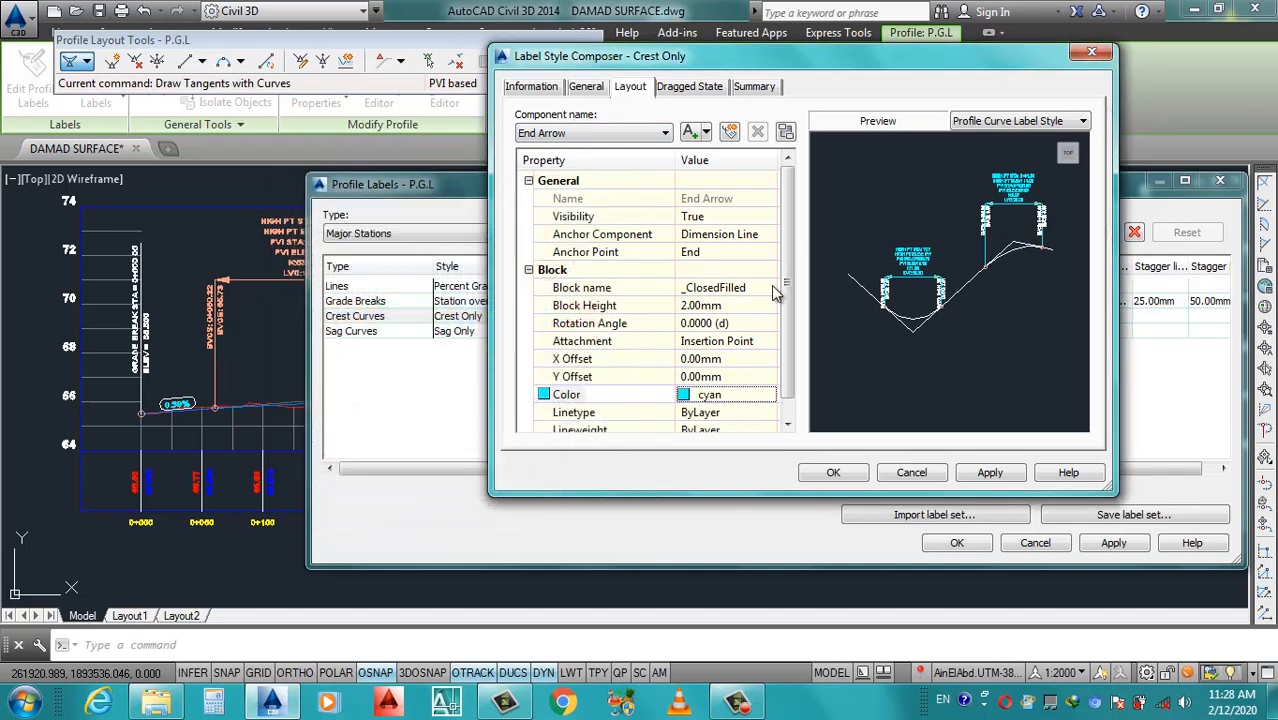
left_click_drag(790, 280, 787, 314)
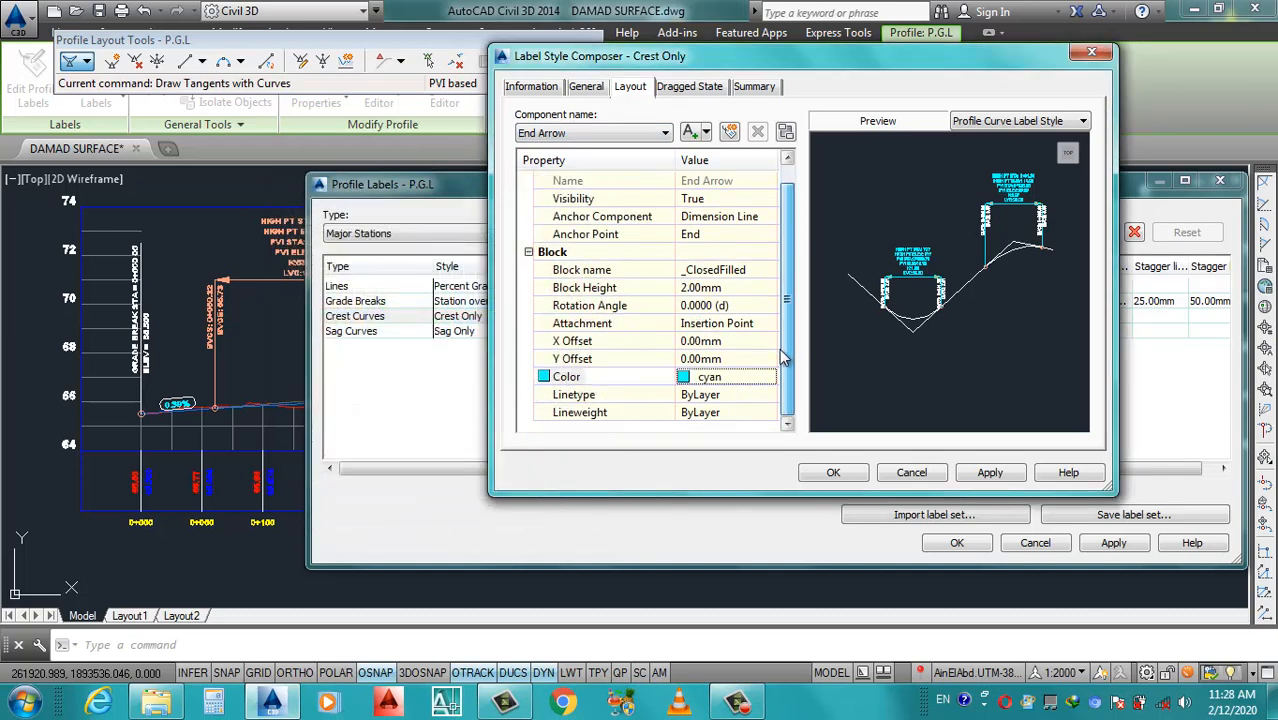
Set the text color of the EVC component in the Crest Only style to cyan.
left_click(605, 133)
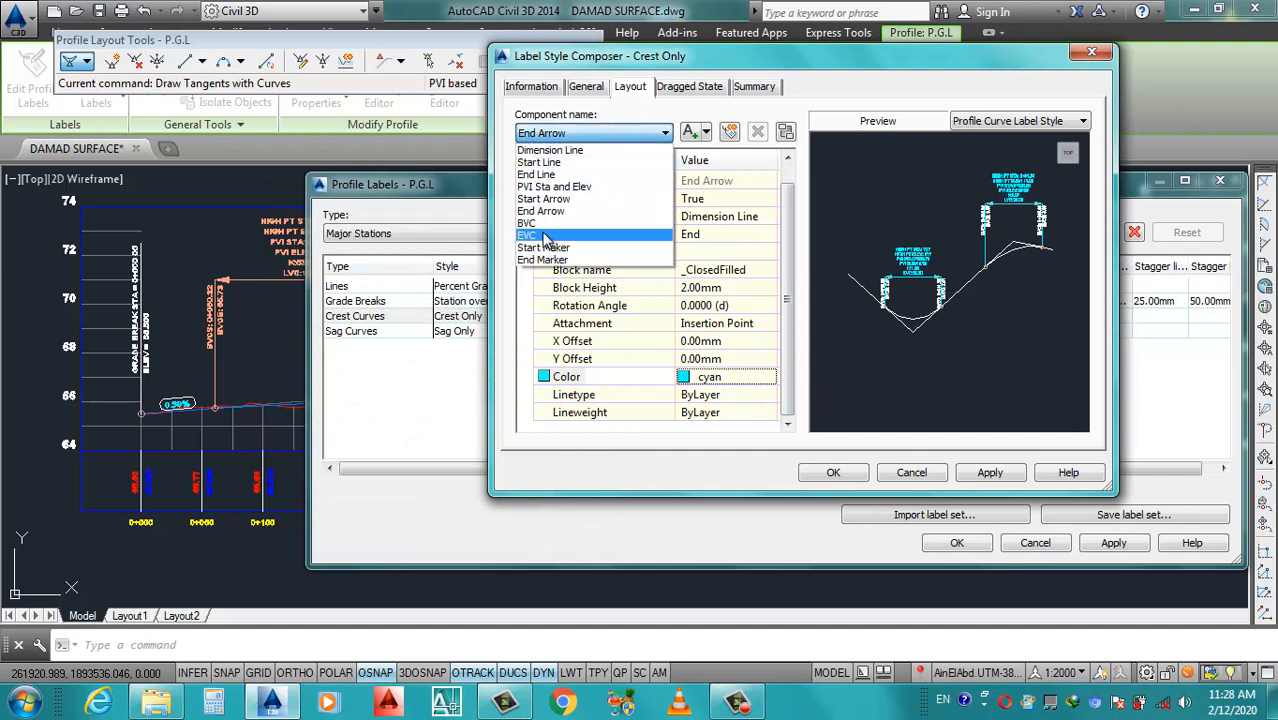
left_click(546, 237)
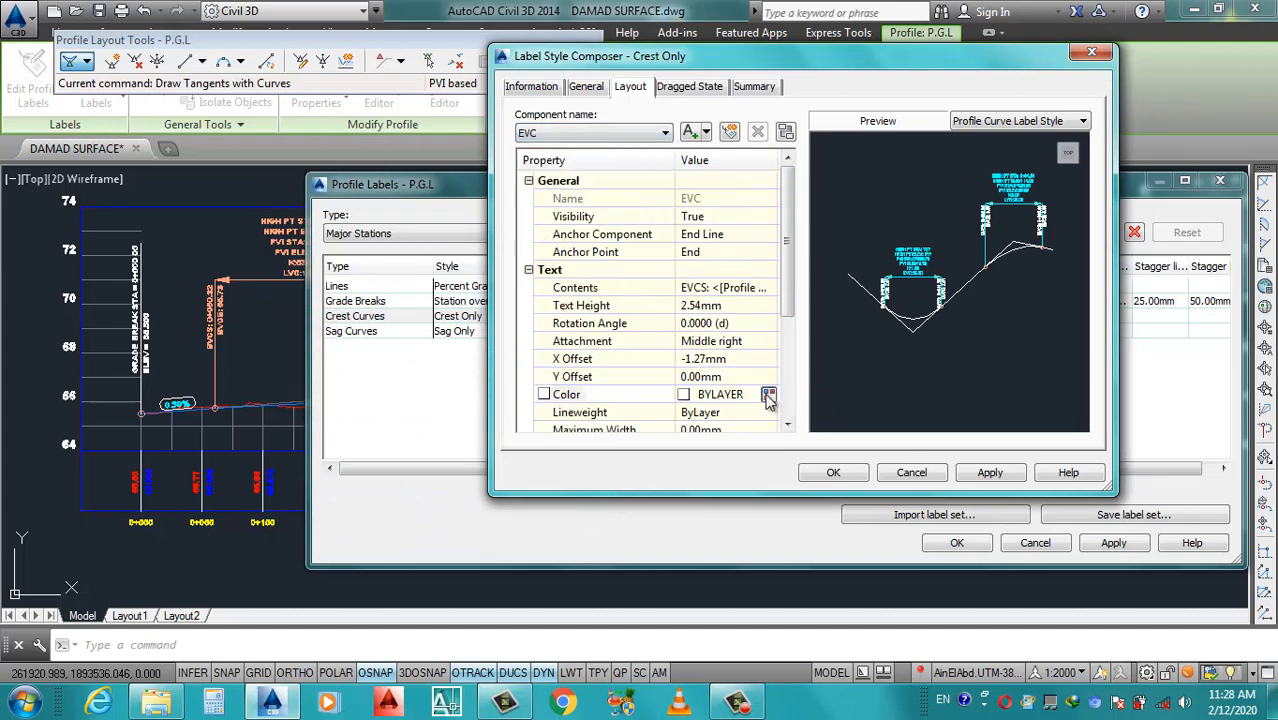
left_click(768, 397)
left_click(357, 407)
left_click(427, 513)
Set the text color of the BVC component in the Crest Only style to cyan.
left_click(582, 133)
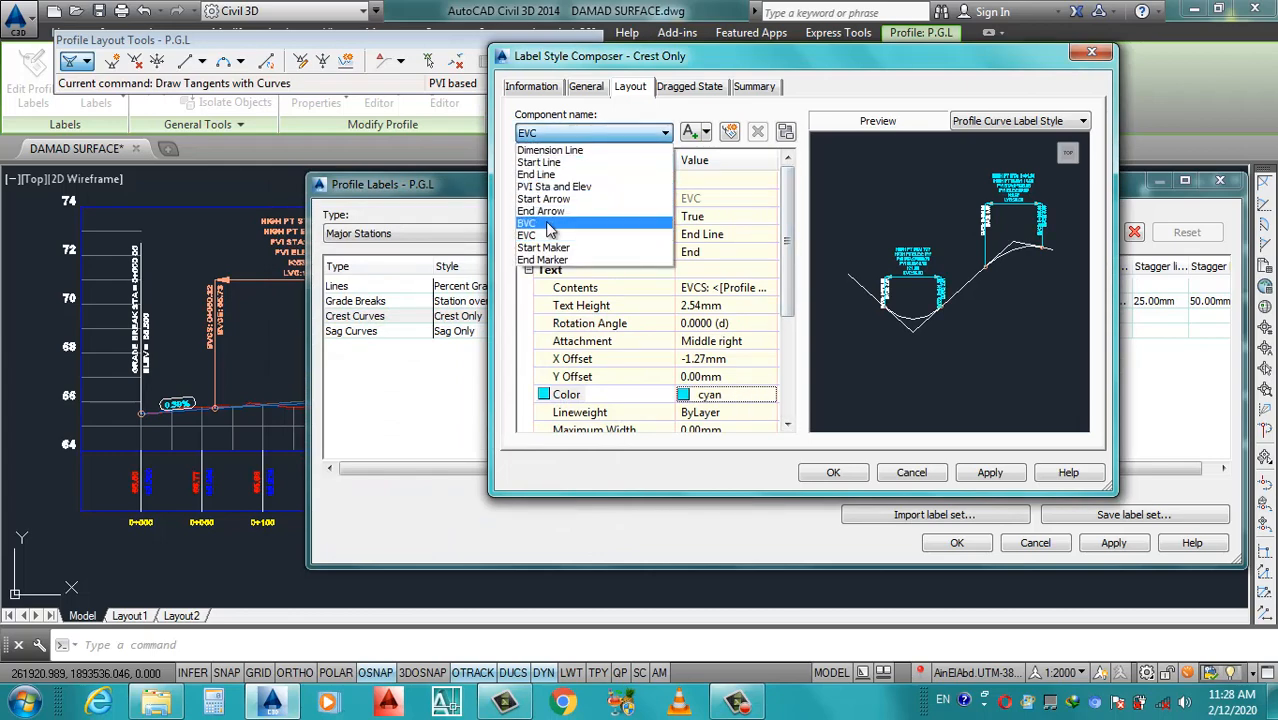
left_click(547, 224)
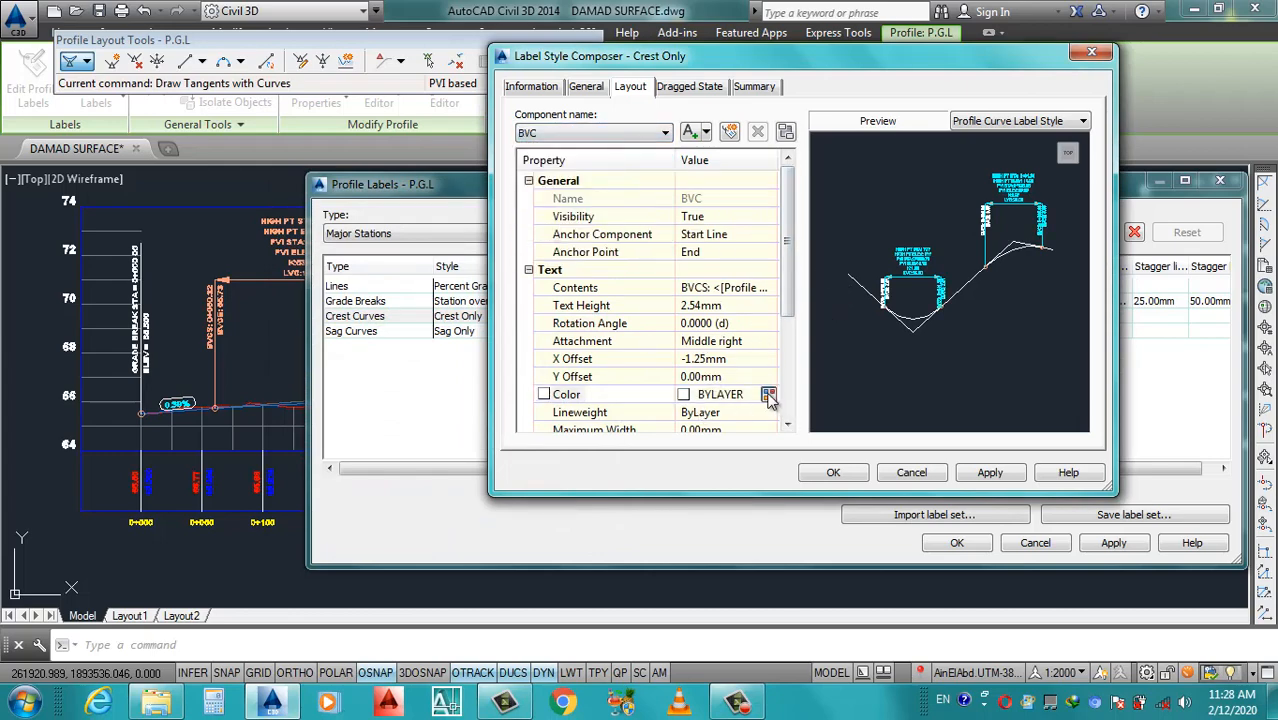
left_click(768, 396)
left_click(357, 407)
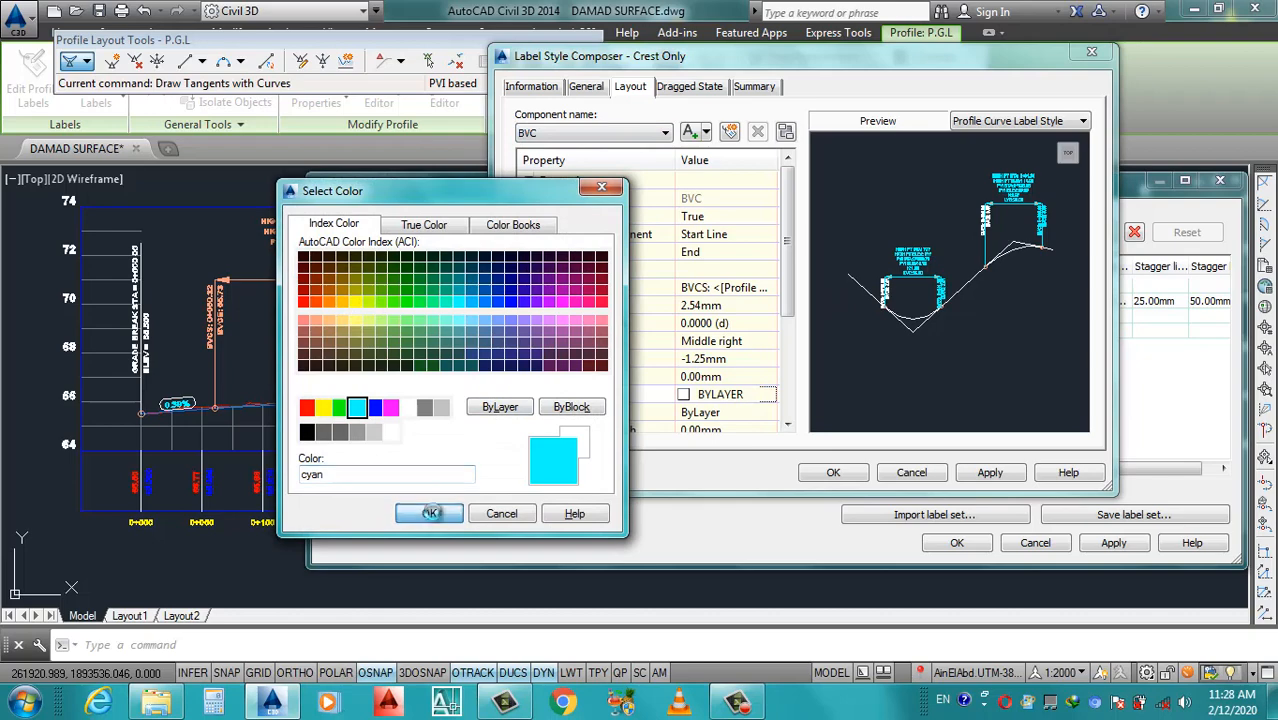
left_click(429, 513)
Set the border color of the BVC component to cyan.
scroll(636, 193, "down", 3)
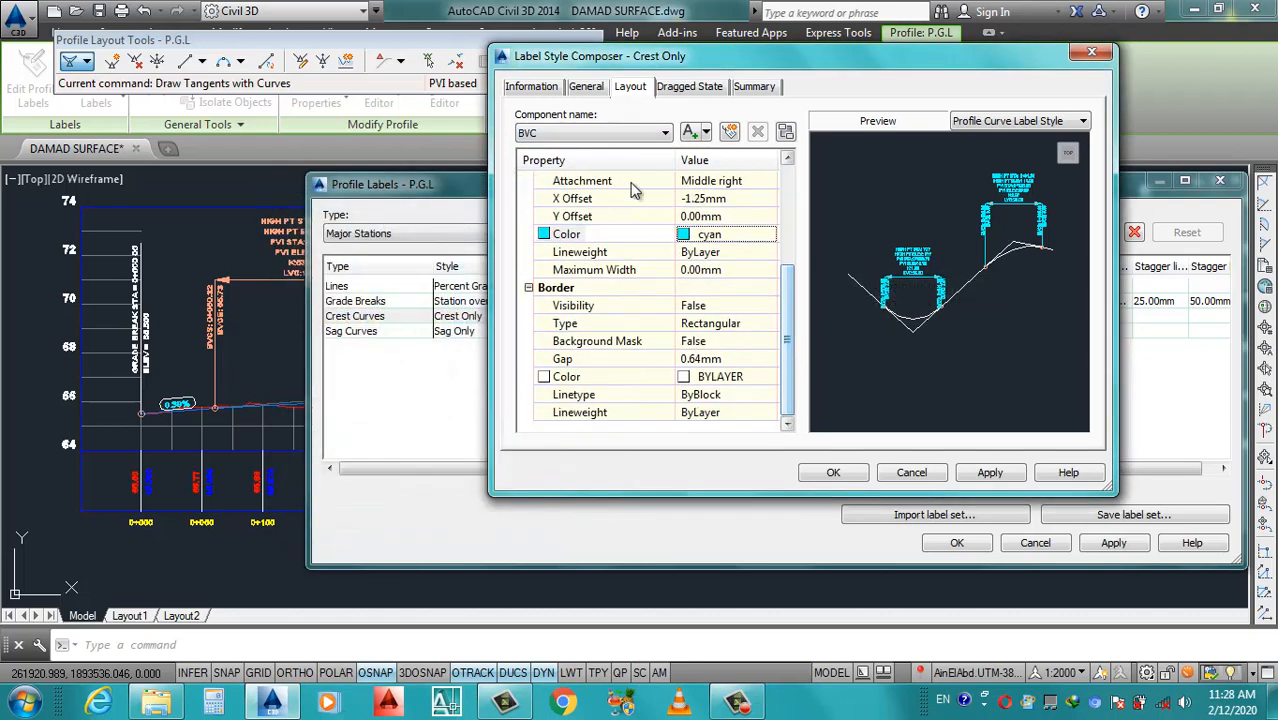
left_click(730, 377)
left_click(766, 377)
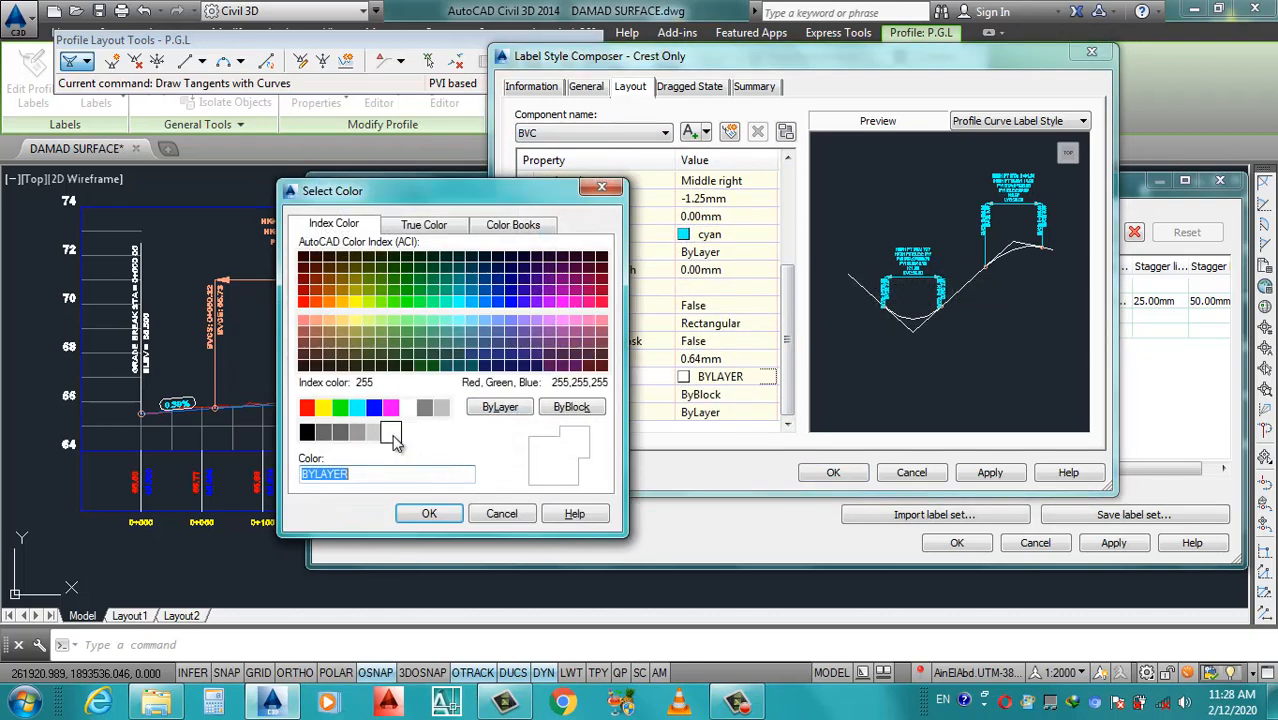
left_click(357, 407)
left_click(429, 513)
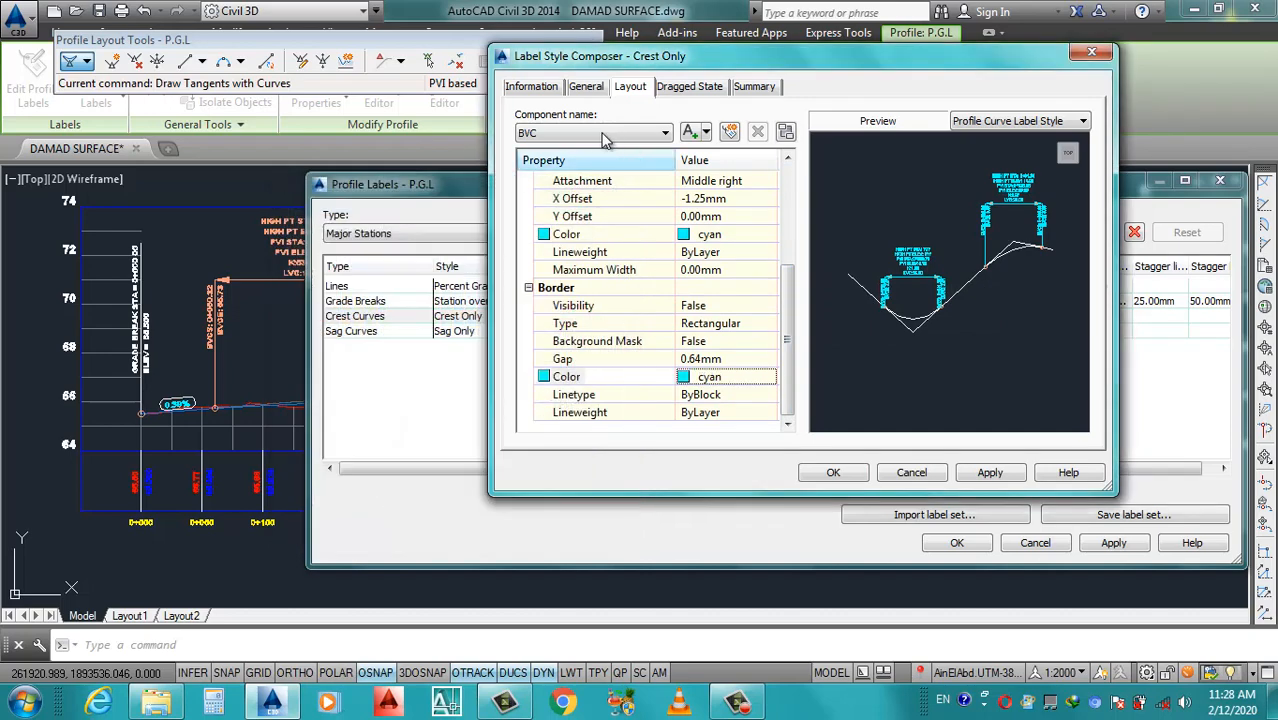
Set the color of the Start Maker component in the Crest Only style to cyan.
left_click(590, 134)
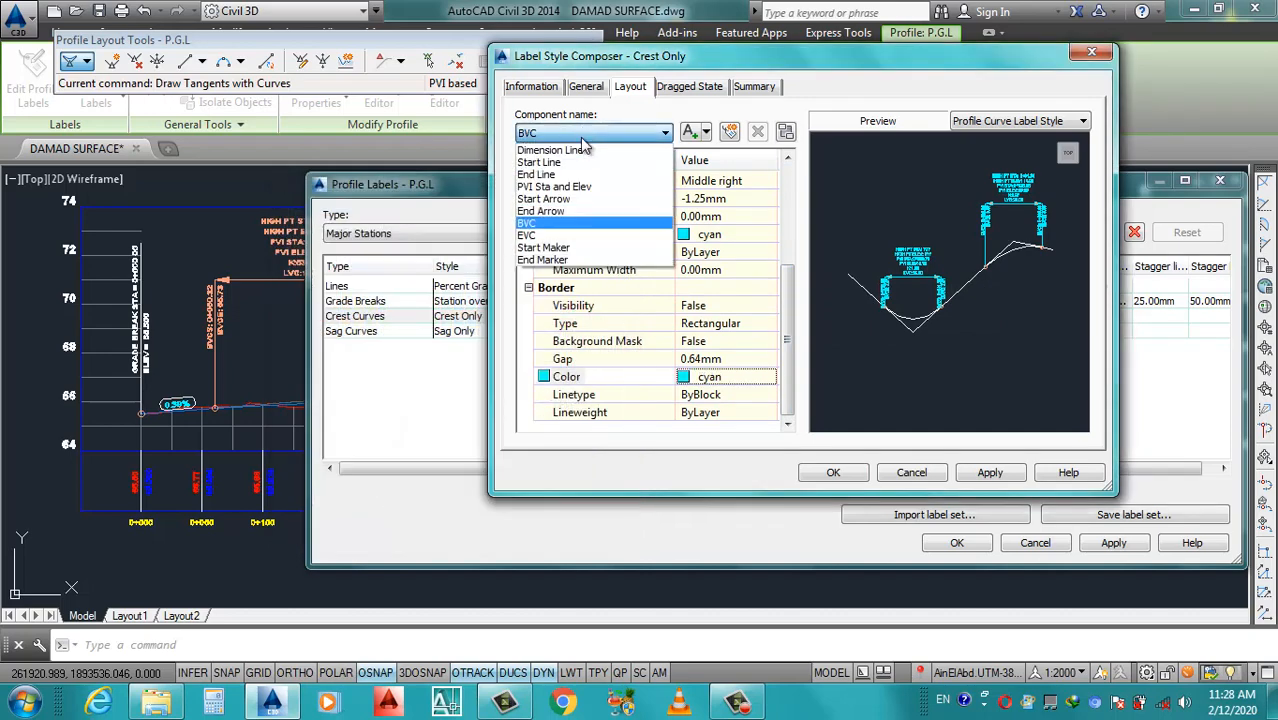
left_click(560, 248)
left_click(745, 394)
left_click(766, 394)
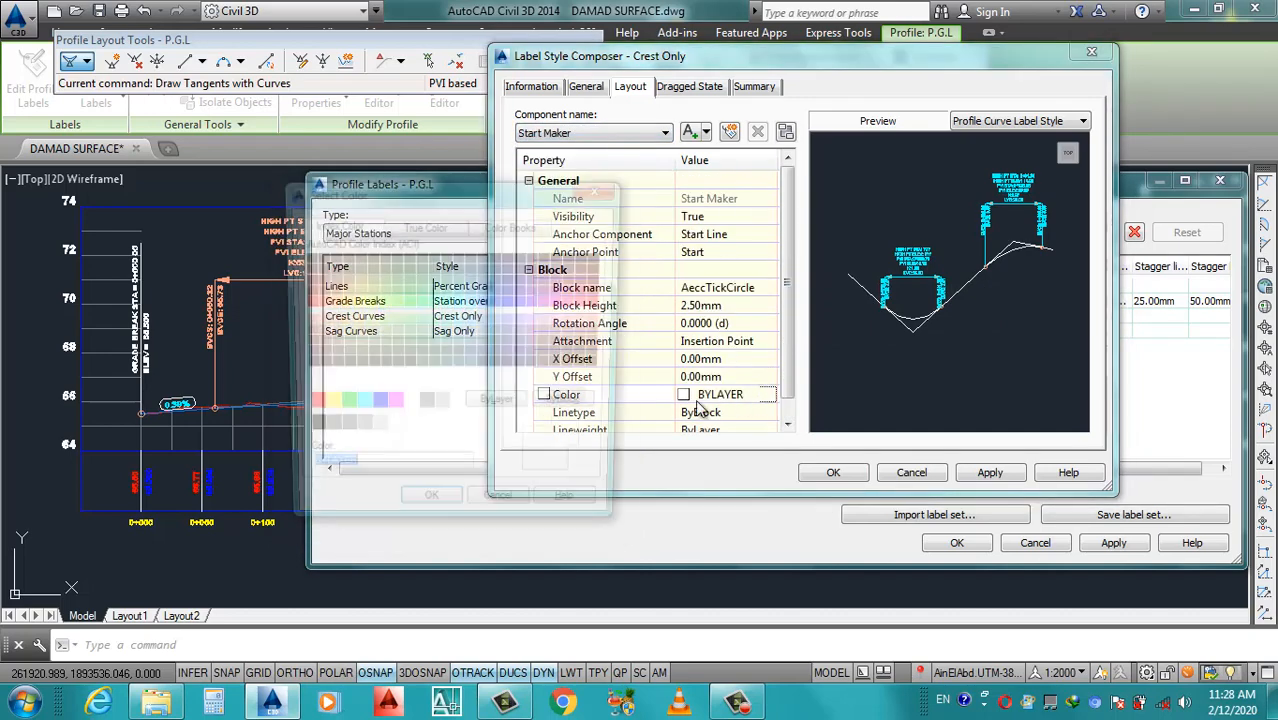
left_click(357, 407)
left_click(429, 513)
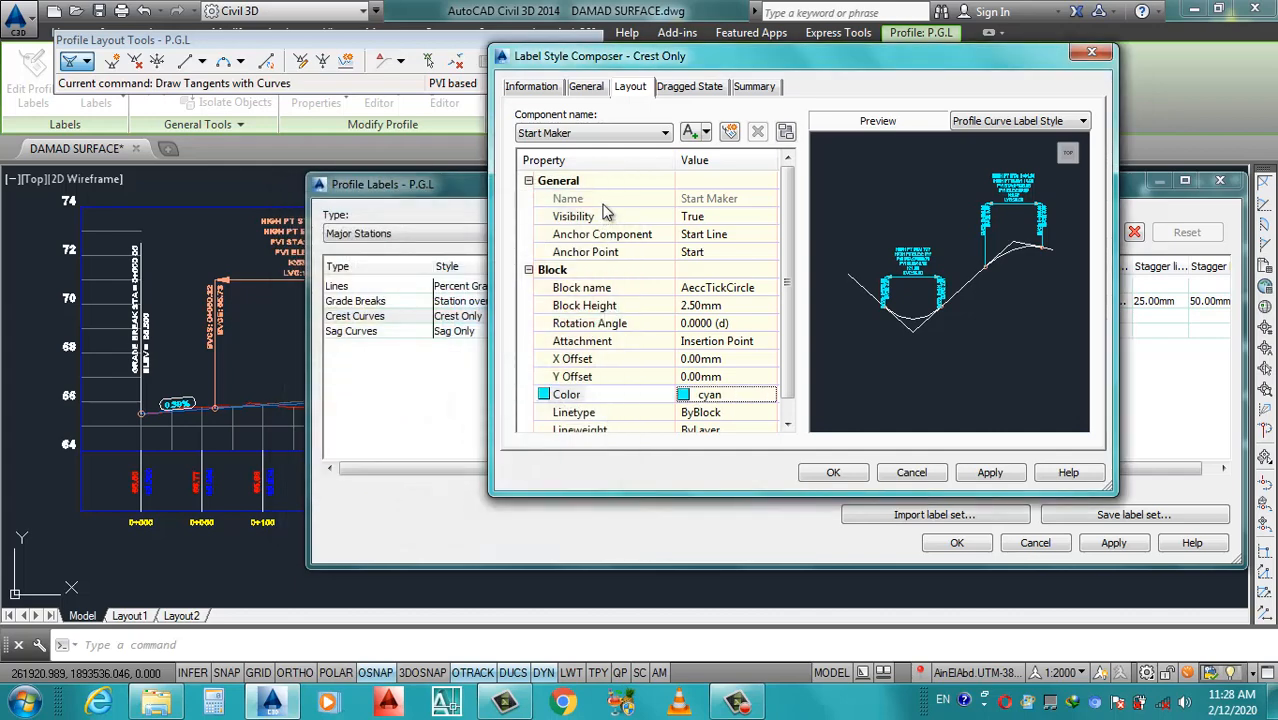
Set the color of the End Marker component in the Crest Only style to cyan.
left_click(603, 134)
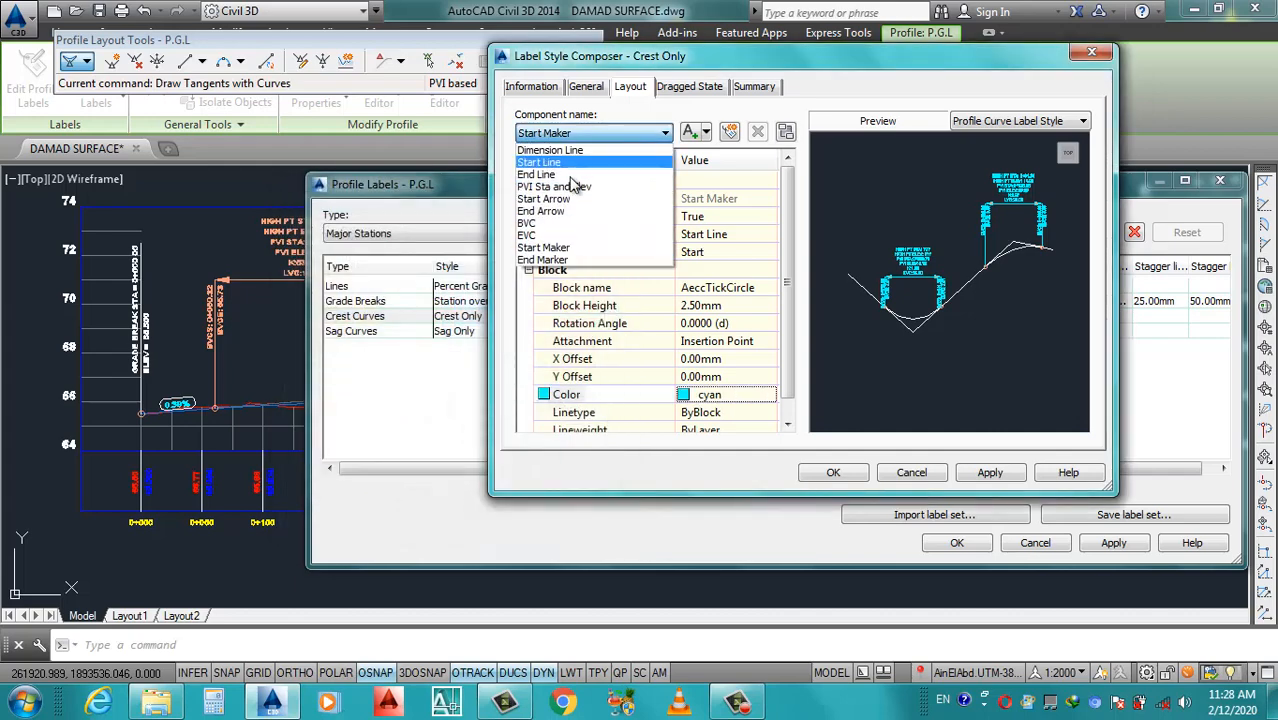
left_click(560, 263)
left_click(768, 394)
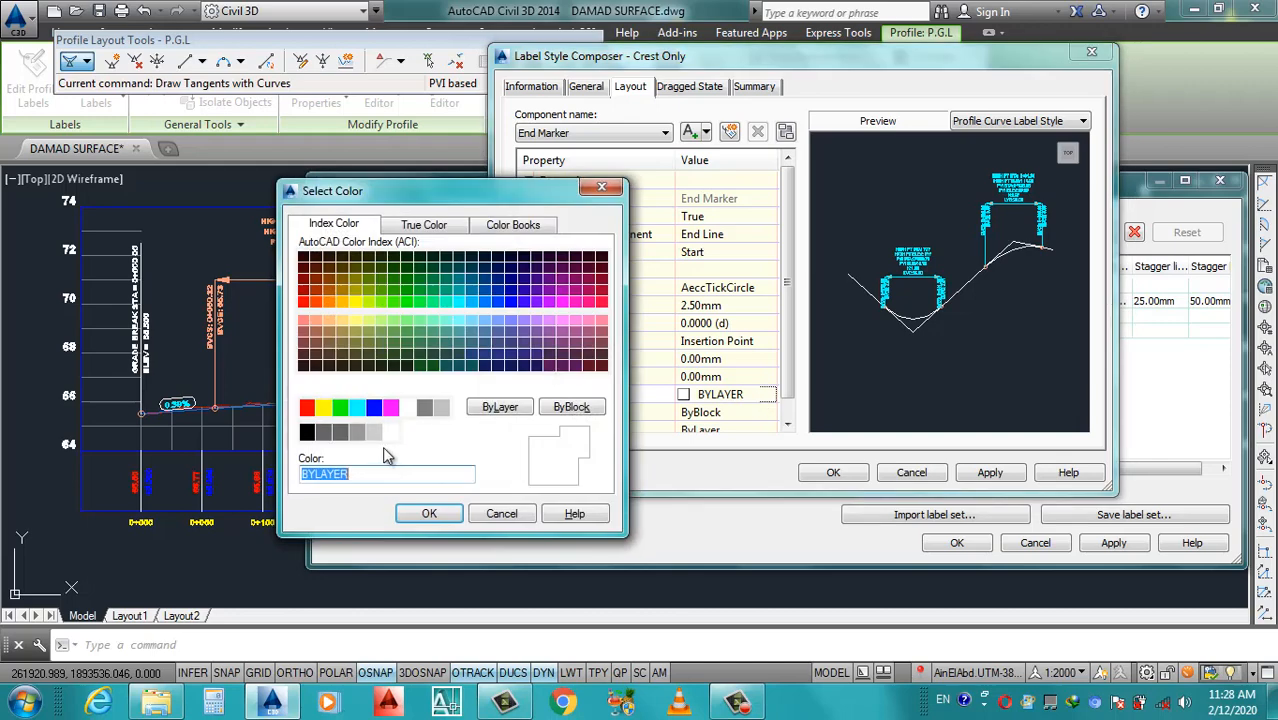
left_click(357, 407)
left_click(429, 513)
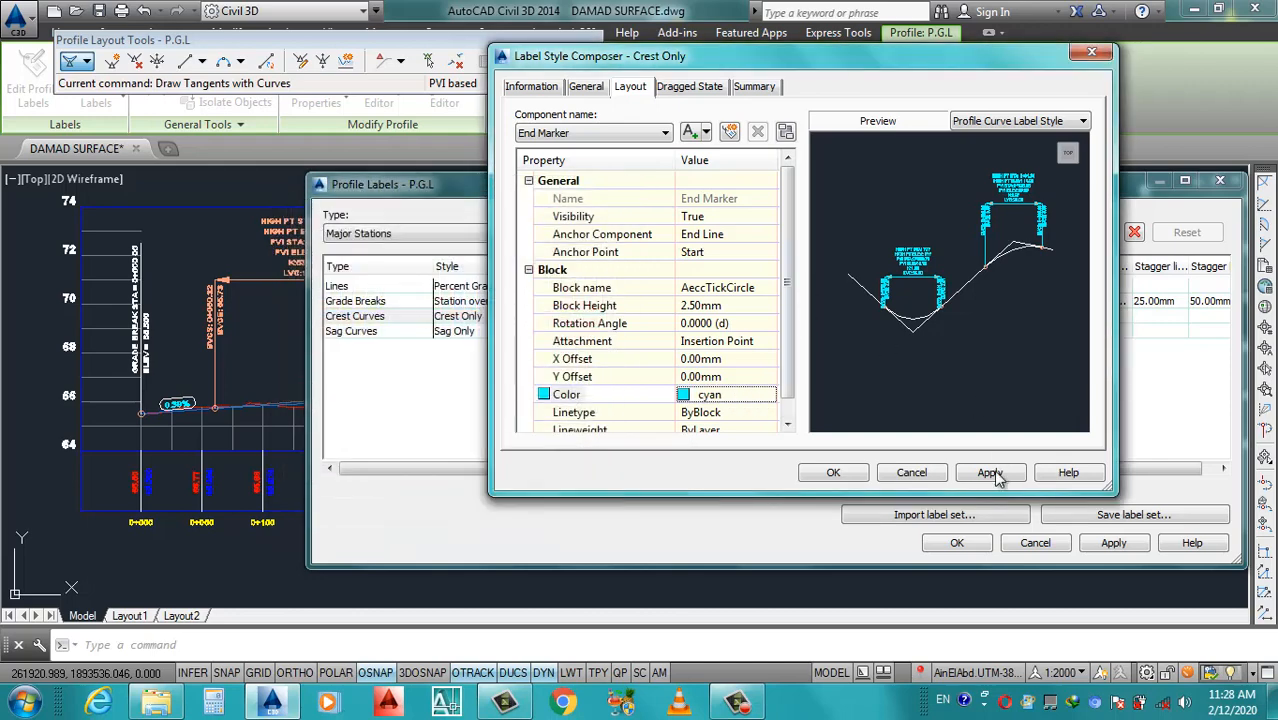
Save the Crest Only style, apply it to the P.G.L profile labels, and uncover the profile view to check them.
left_click(1000, 475)
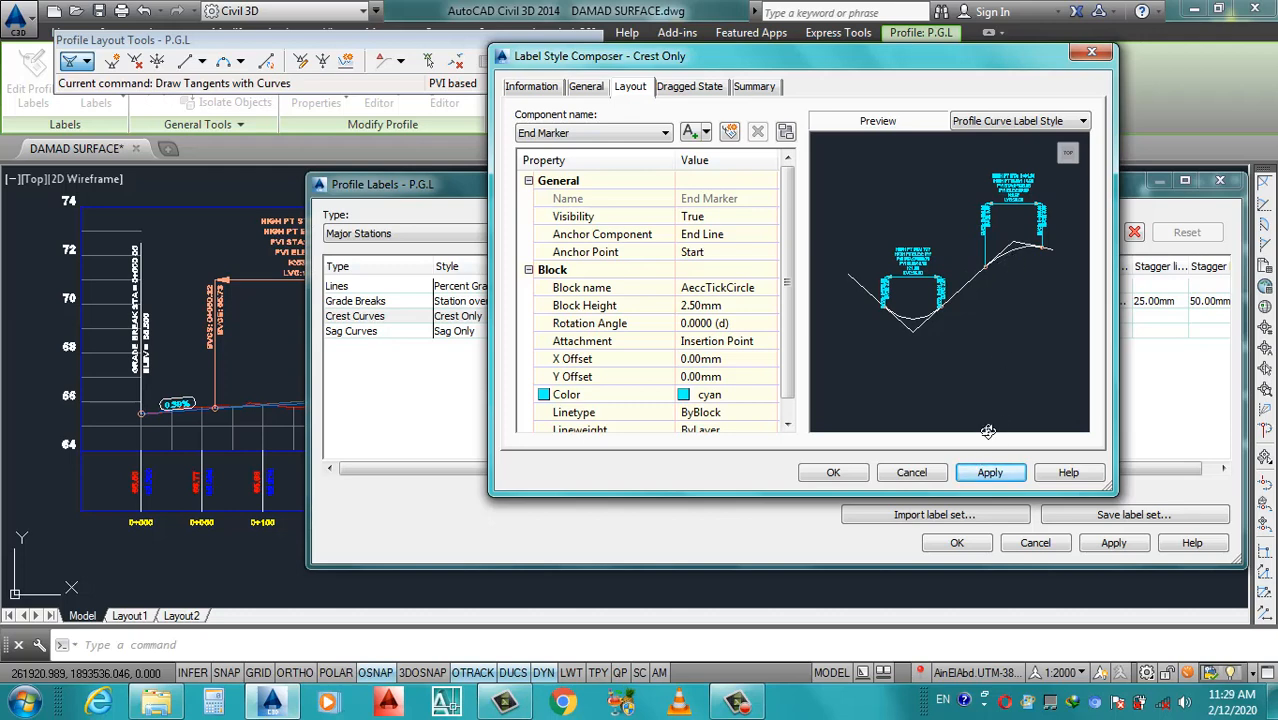
left_click(986, 476)
left_click(835, 476)
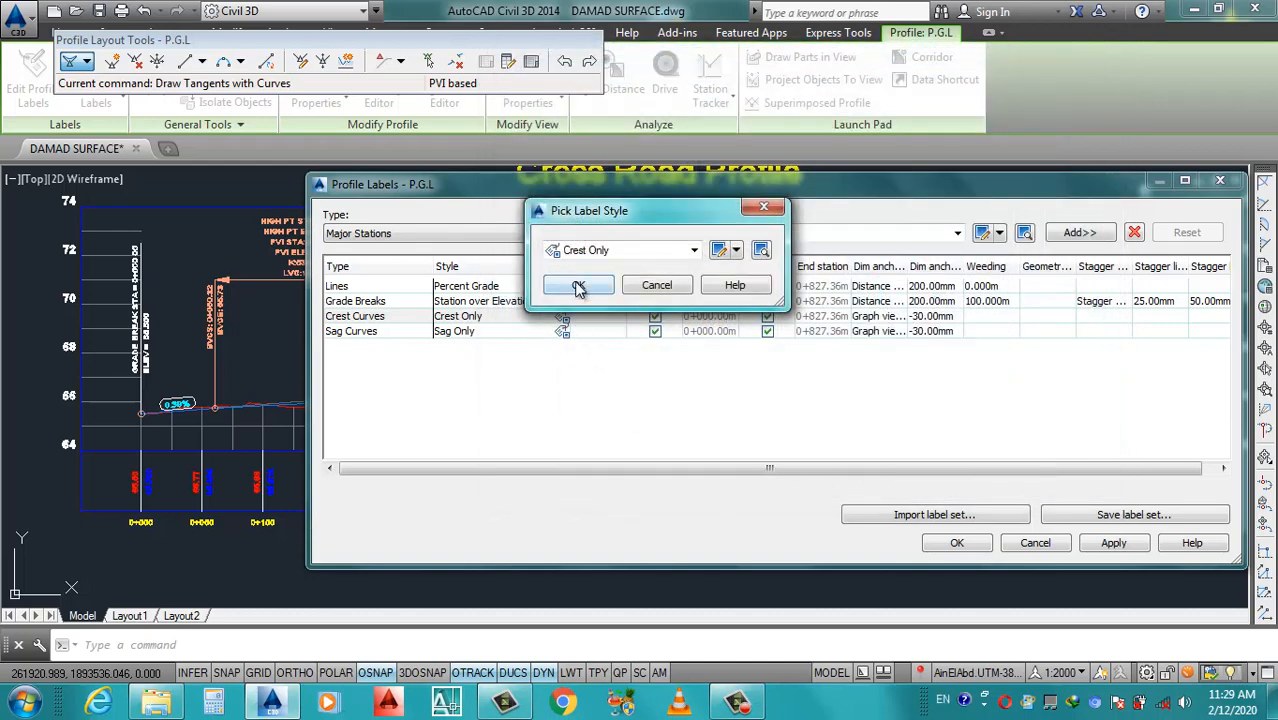
left_click(583, 284)
left_click(1113, 543)
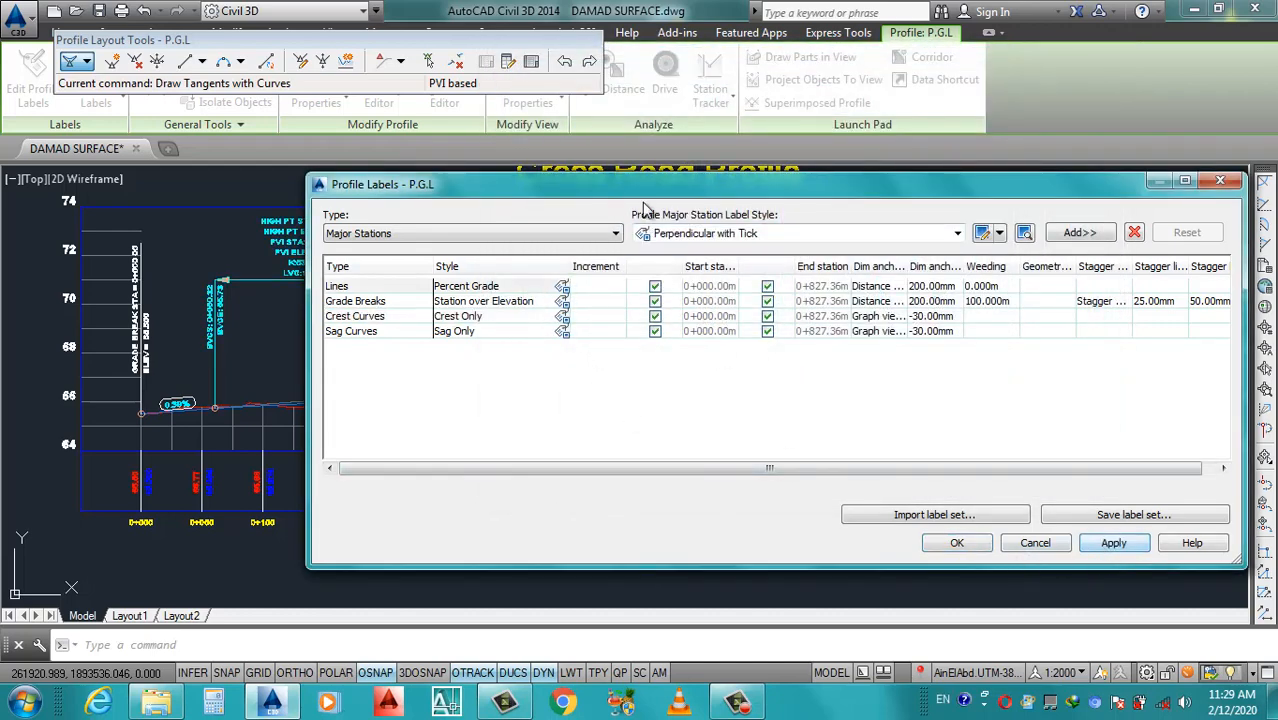
left_click_drag(634, 186, 800, 523)
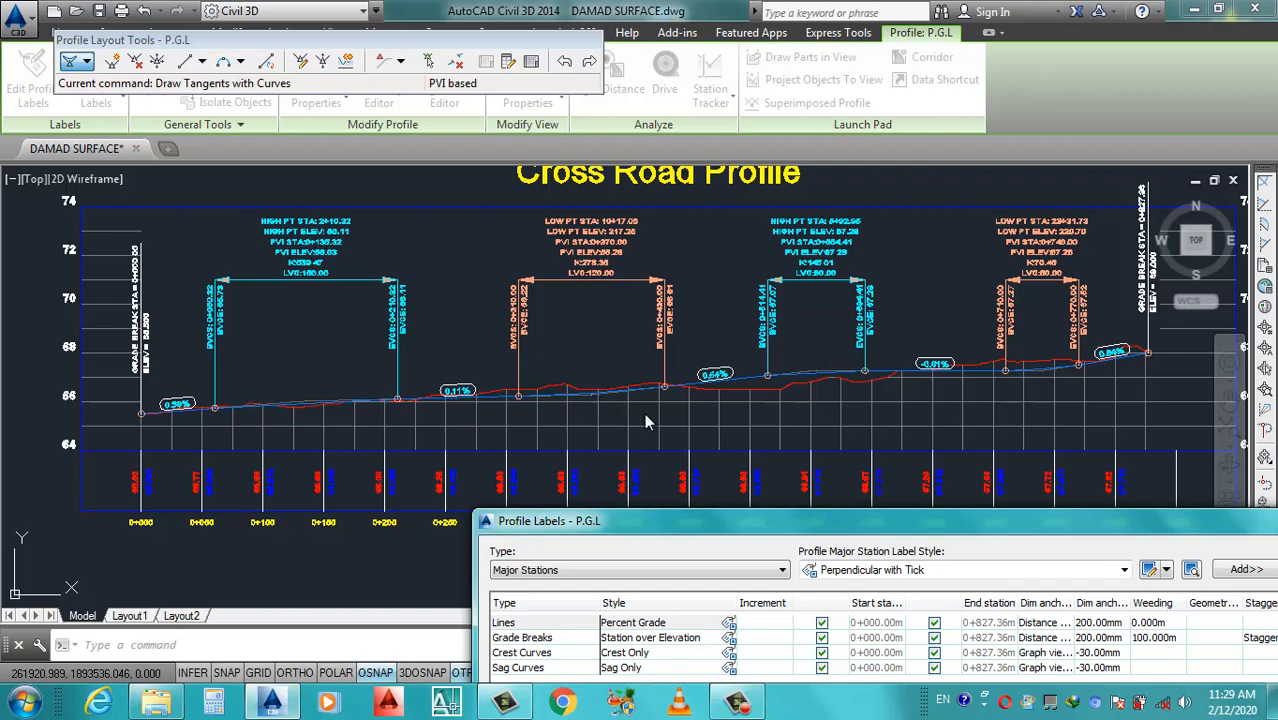
Open the Sag Only label style of the sag curves for editing.
left_click_drag(815, 517, 615, 168)
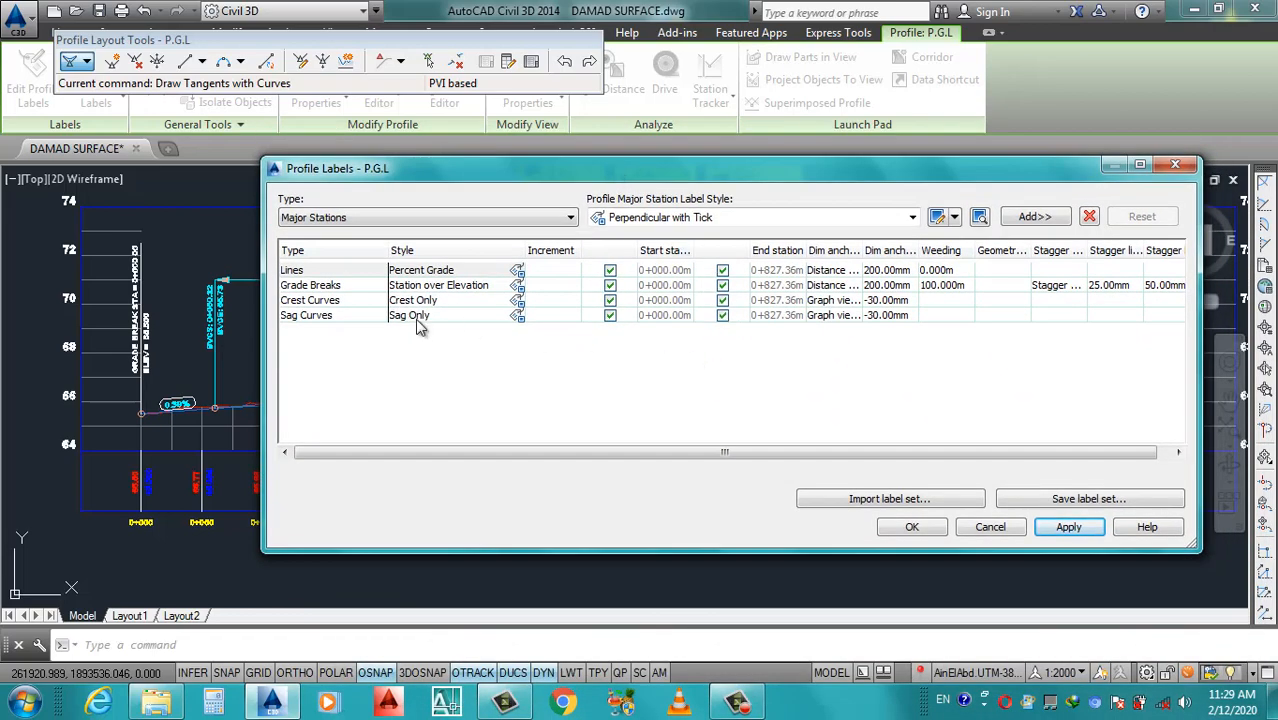
left_click(517, 316)
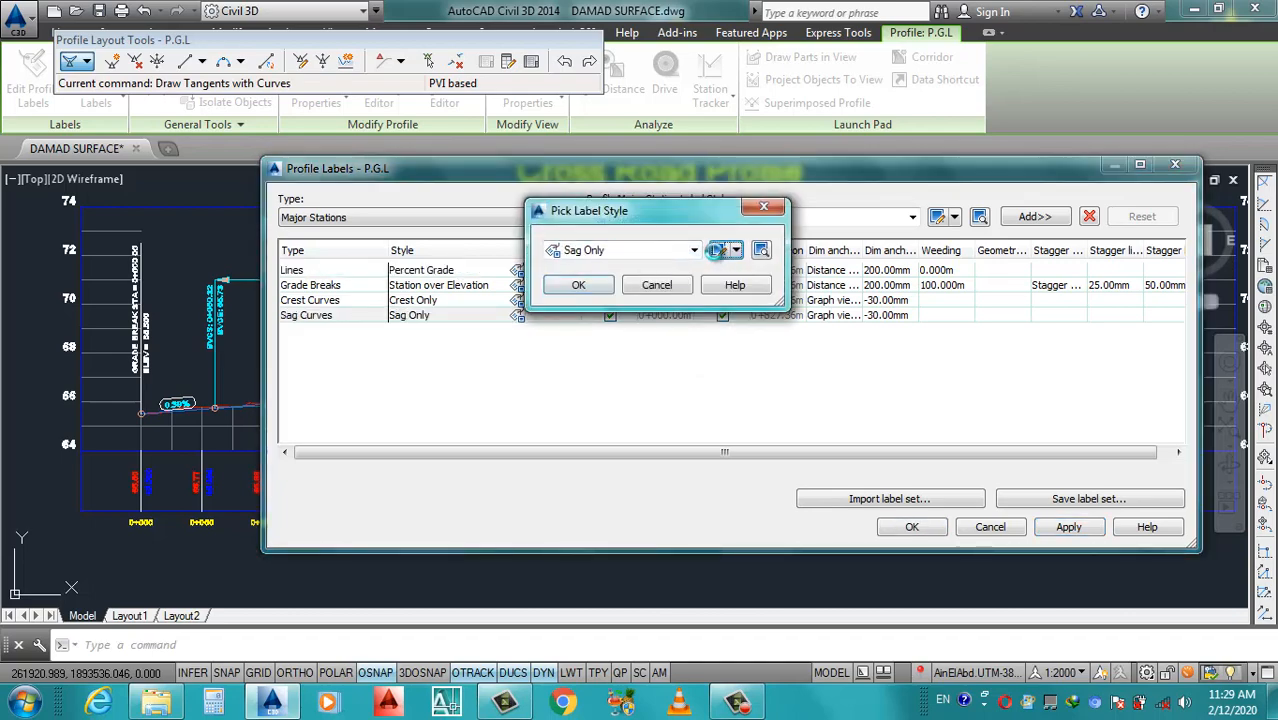
left_click(719, 250)
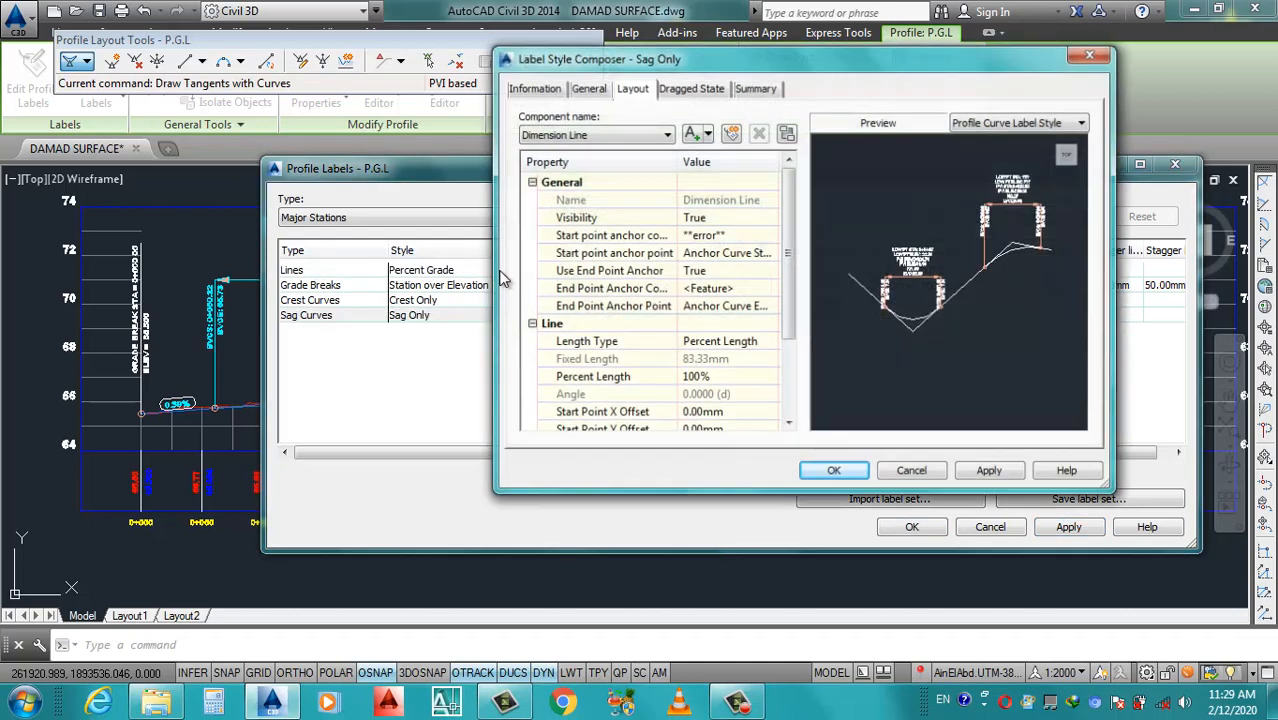
Set the color of the Dimension Line component in the Sag Only style to magenta.
left_click(590, 135)
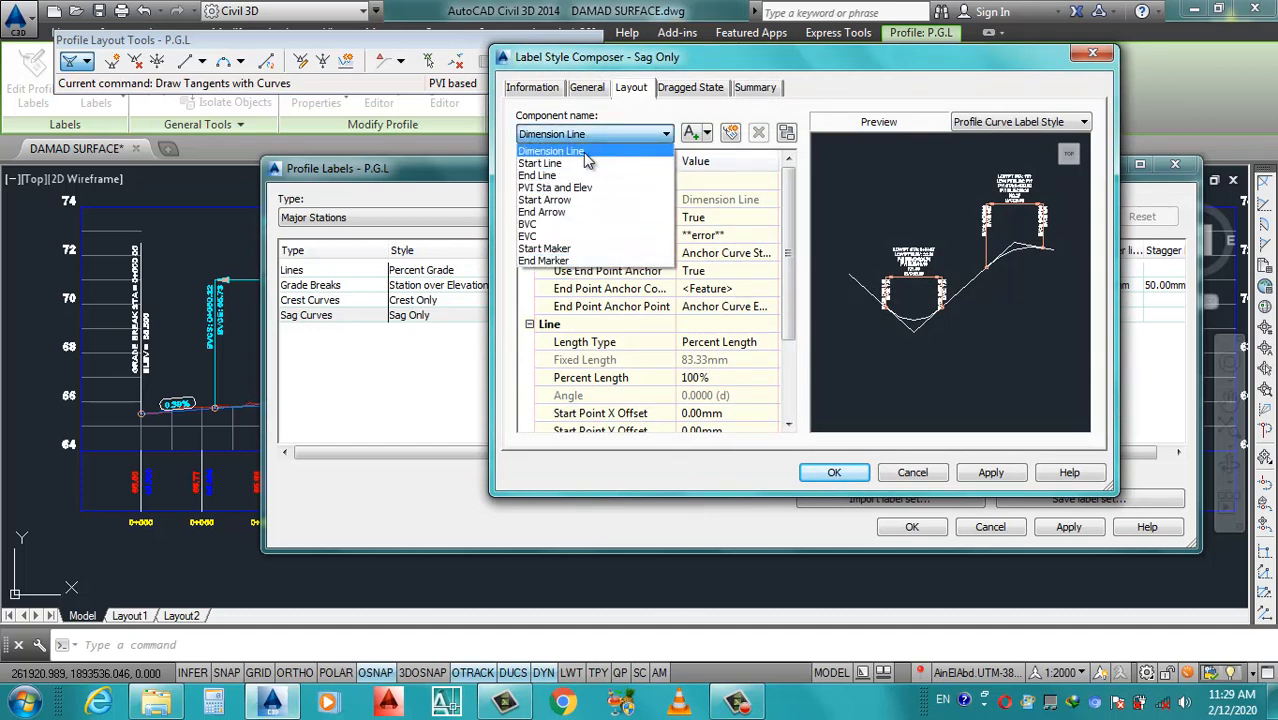
left_click(586, 154)
scroll(787, 420, "down", 2)
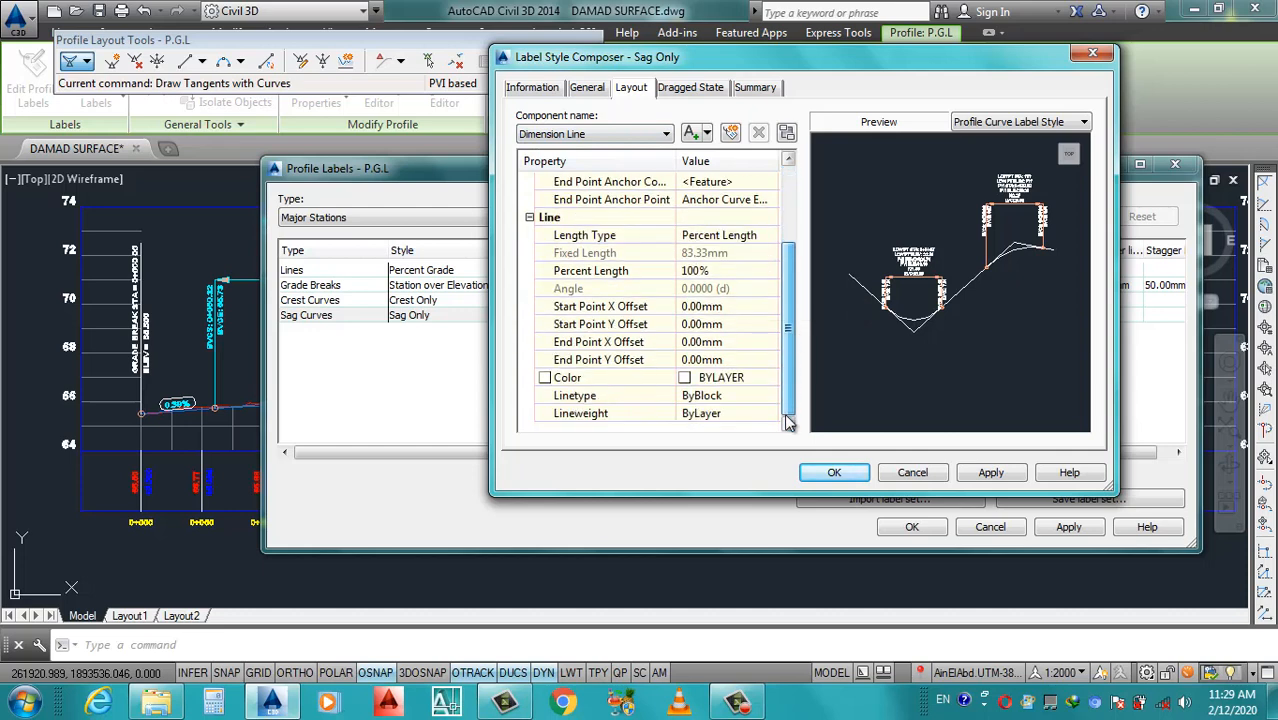
left_click(772, 377)
left_click(772, 377)
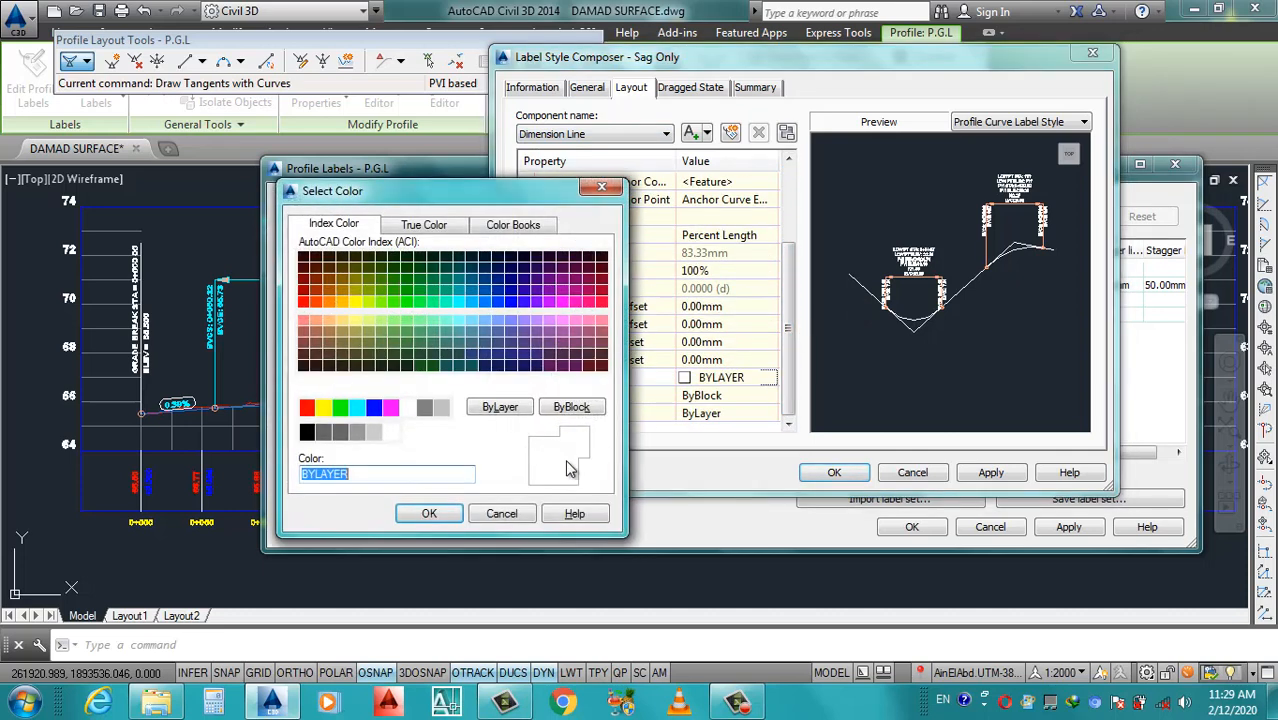
left_click(389, 408)
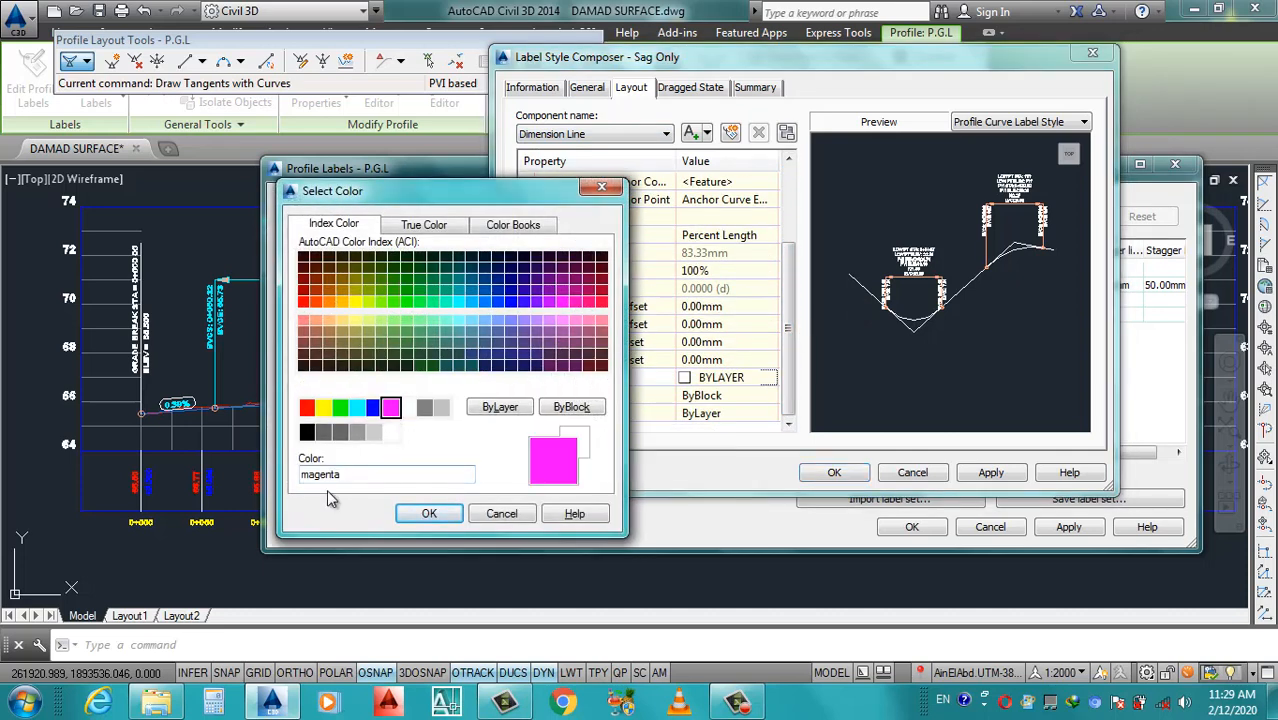
left_click(429, 513)
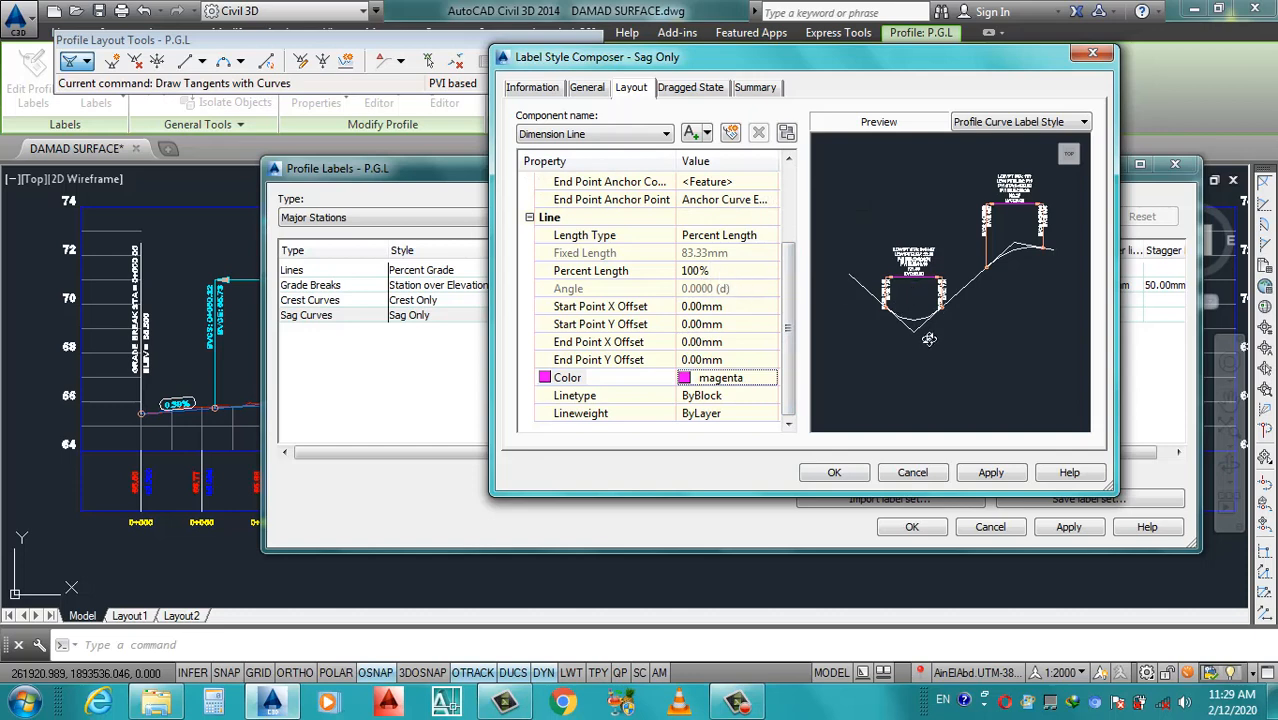
Set the color of the Start Line component in the Sag Only style to magenta.
left_click(595, 133)
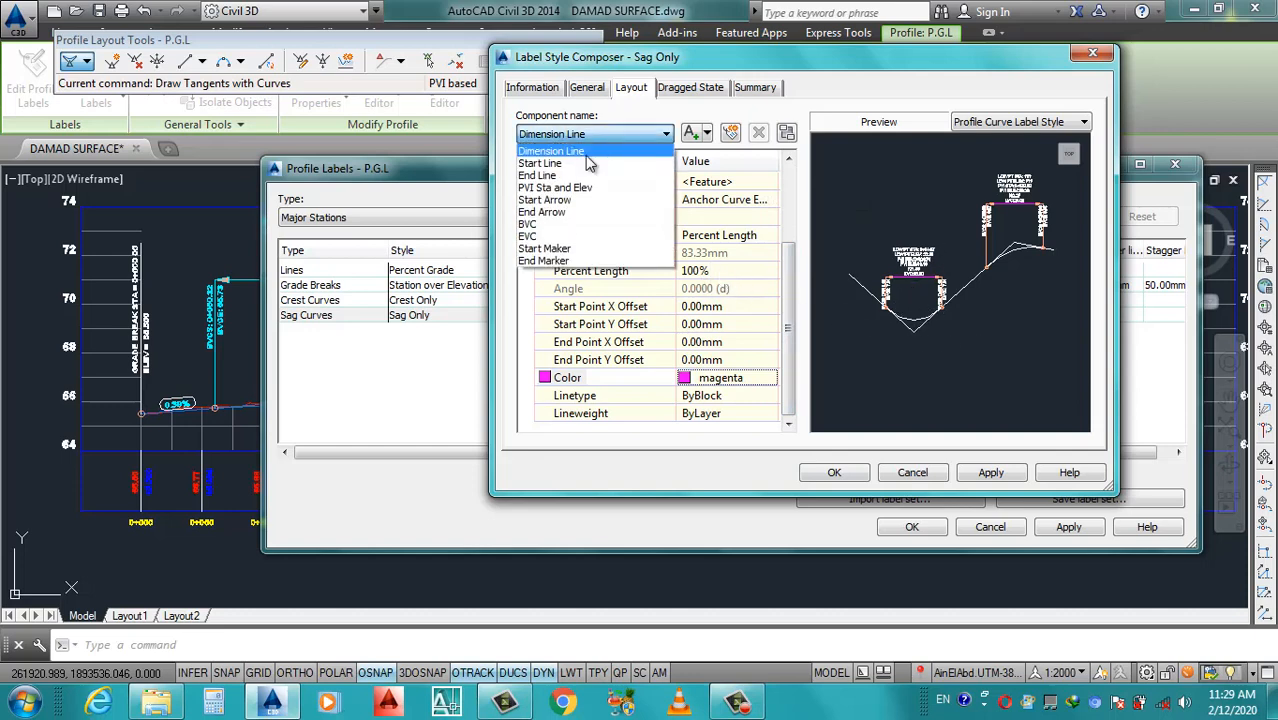
left_click(568, 164)
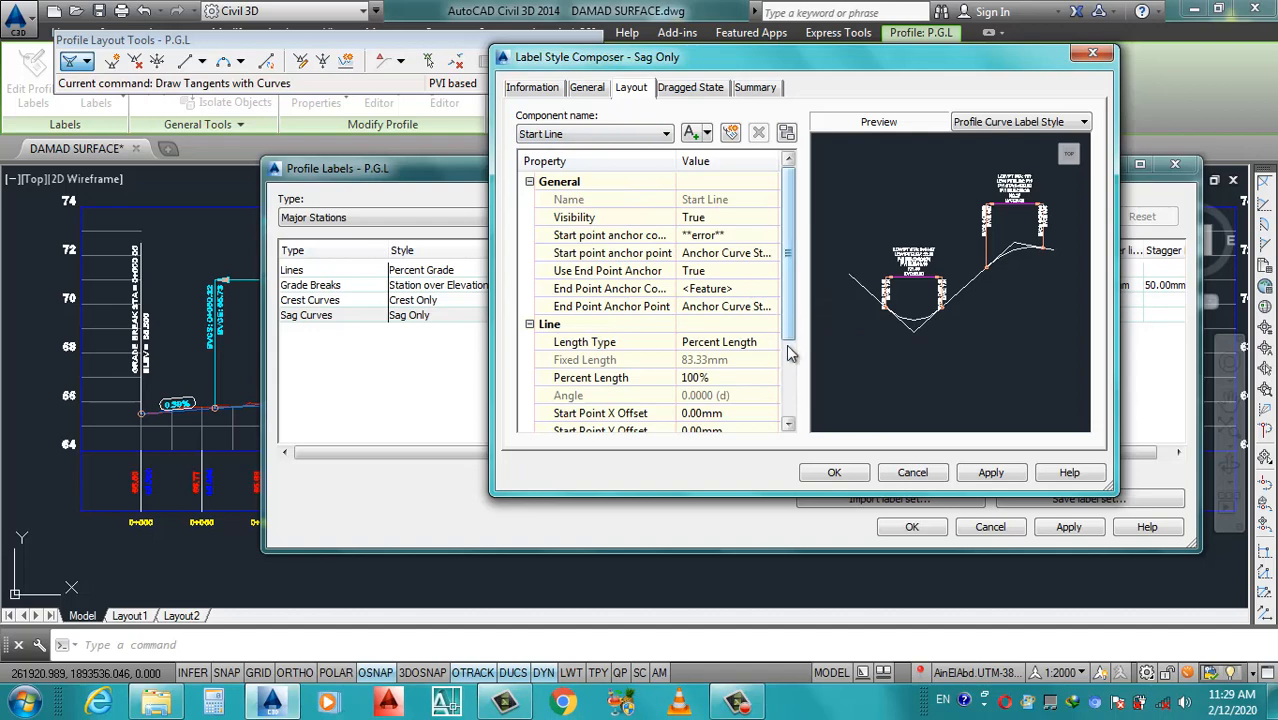
left_click_drag(787, 336, 785, 415)
left_click(771, 378)
left_click(771, 378)
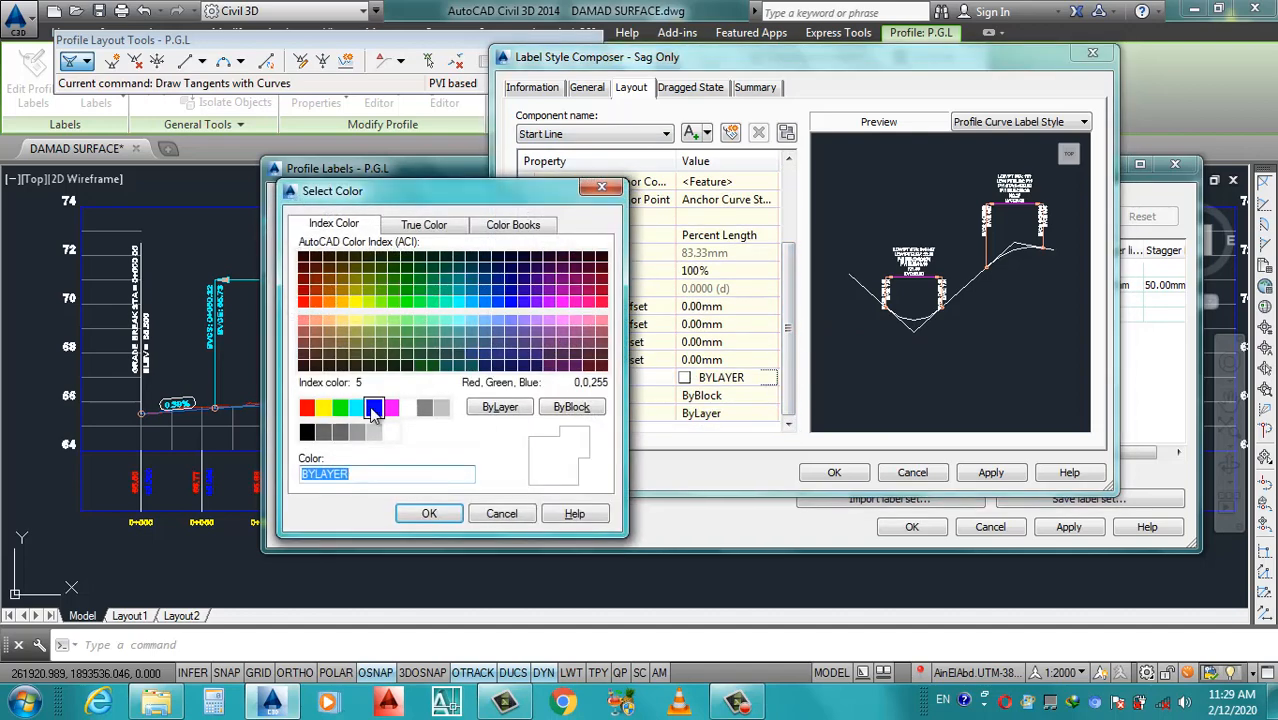
left_click(390, 407)
left_click(429, 513)
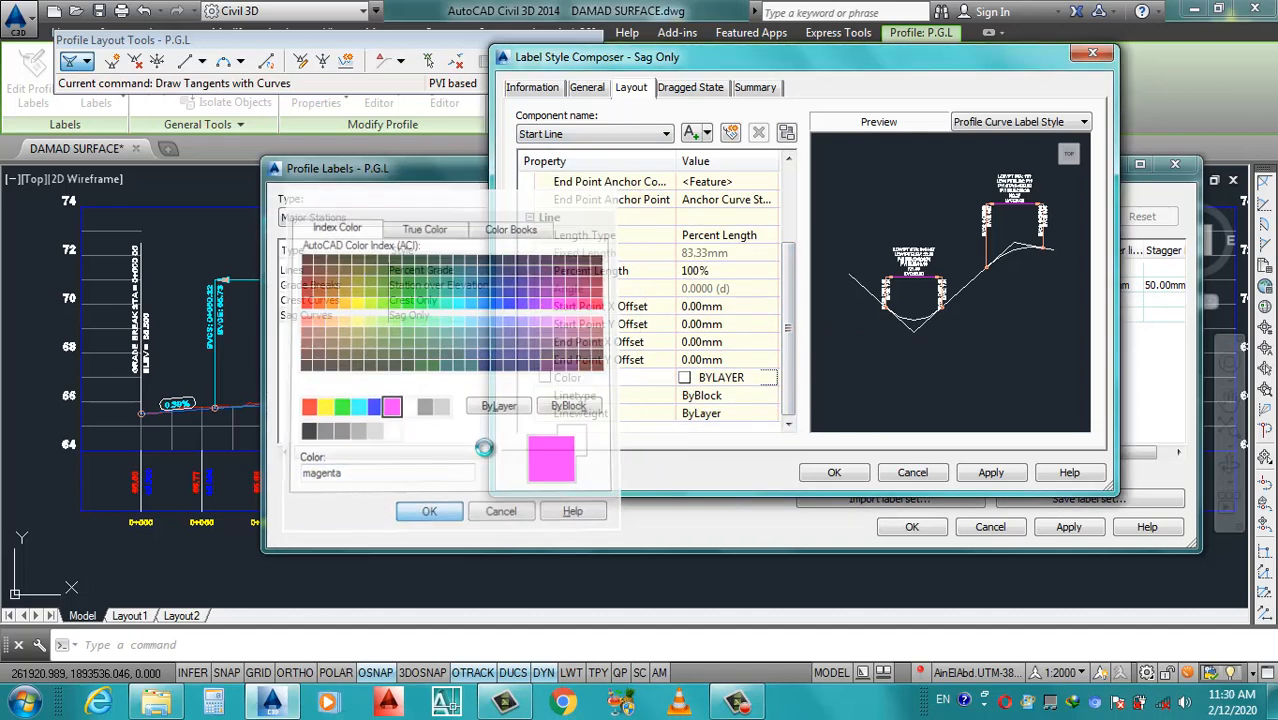
Set the color of the End Line component in the Sag Only style to magenta.
left_click(590, 134)
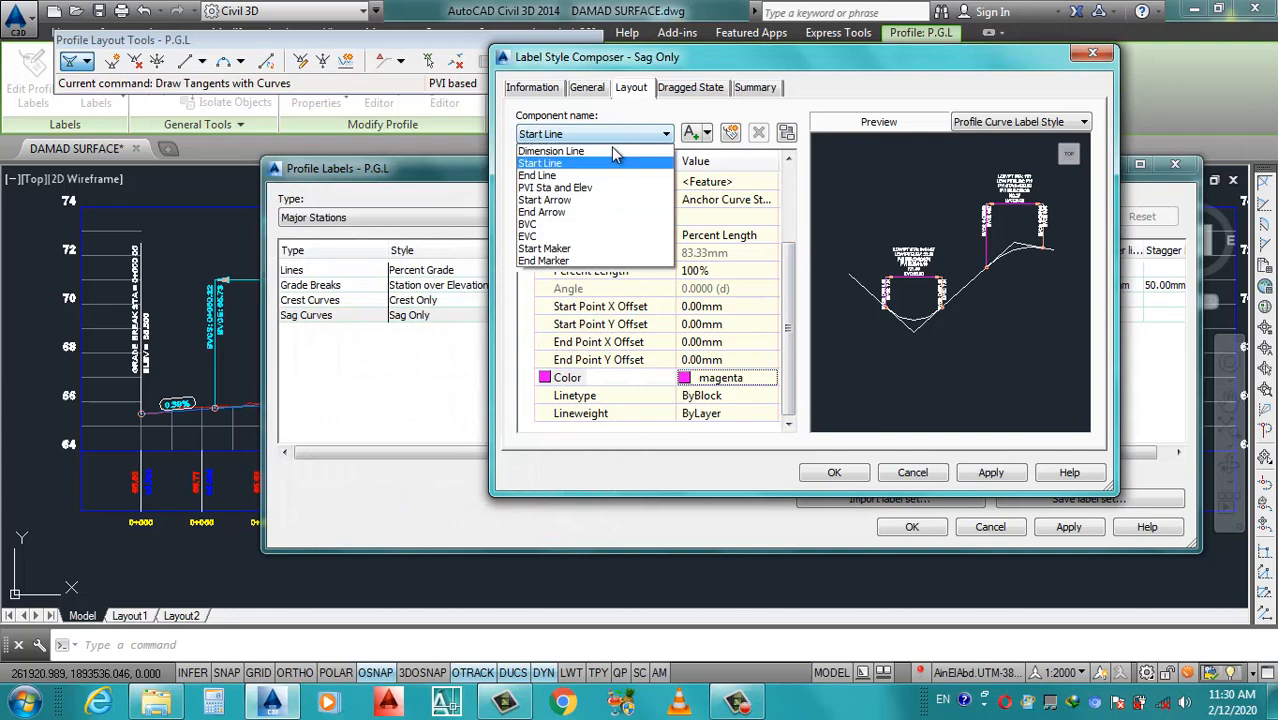
left_click(549, 176)
scroll(745, 375, "down", 4)
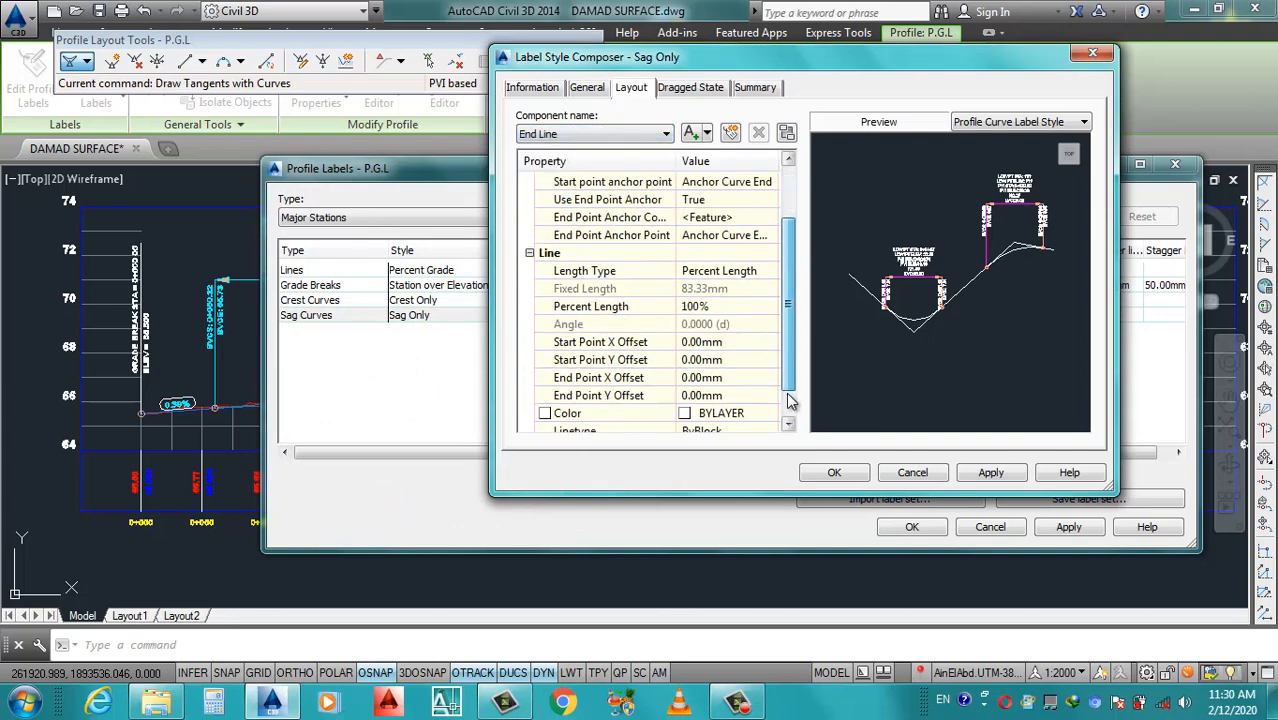
left_click(771, 379)
left_click(390, 407)
left_click(440, 512)
Set the text color of the PVI Sta and Elev component in the Sag Only style to magenta.
left_click(574, 136)
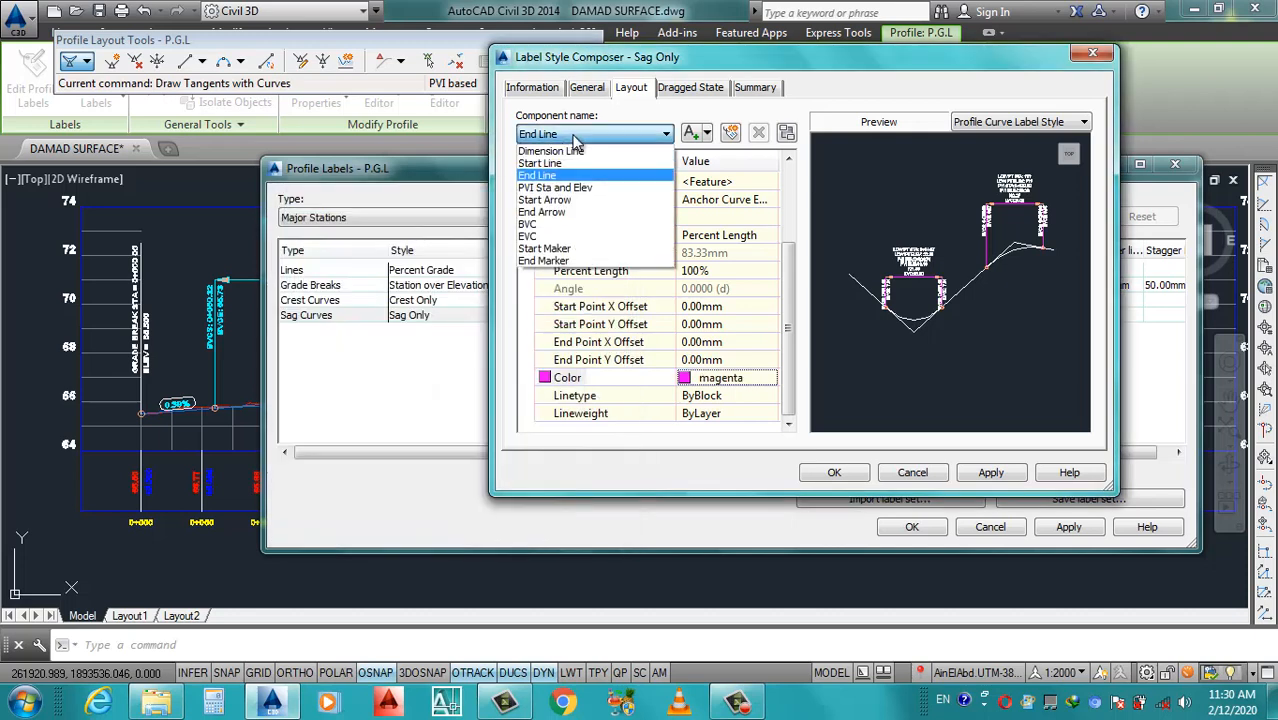
left_click(545, 188)
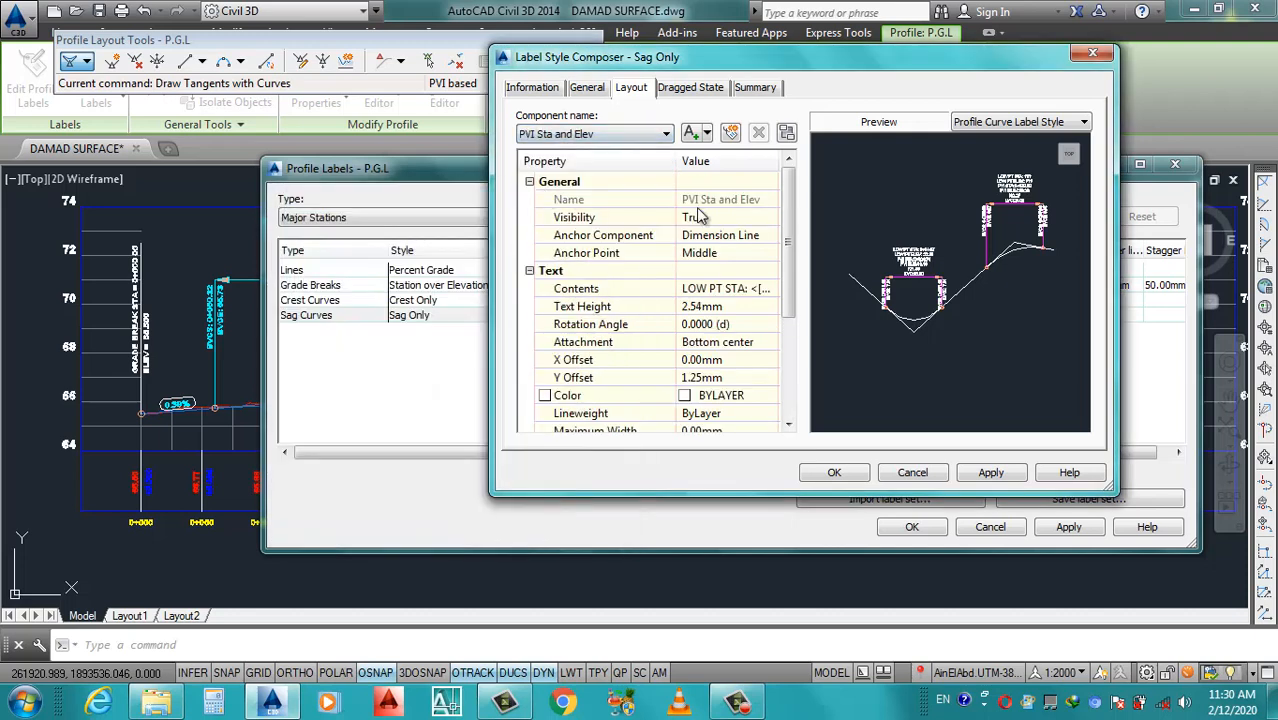
scroll(778, 306, "down", 2)
left_click(769, 306)
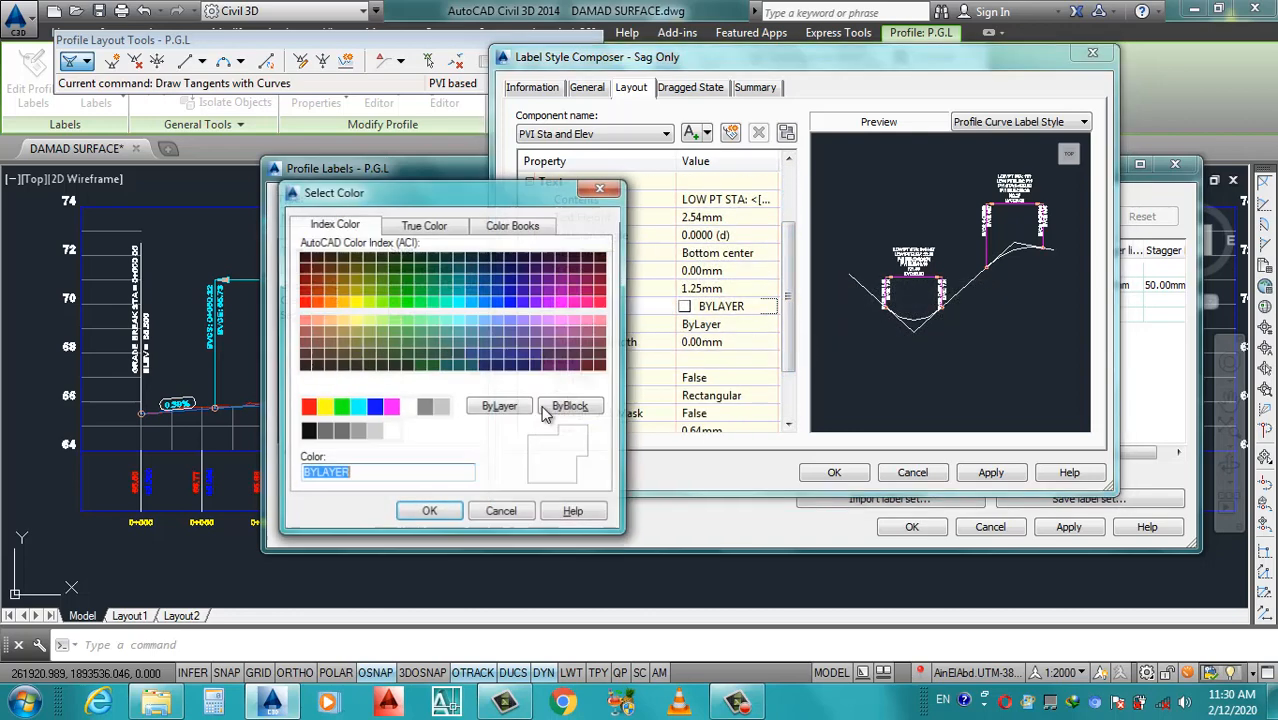
left_click(392, 408)
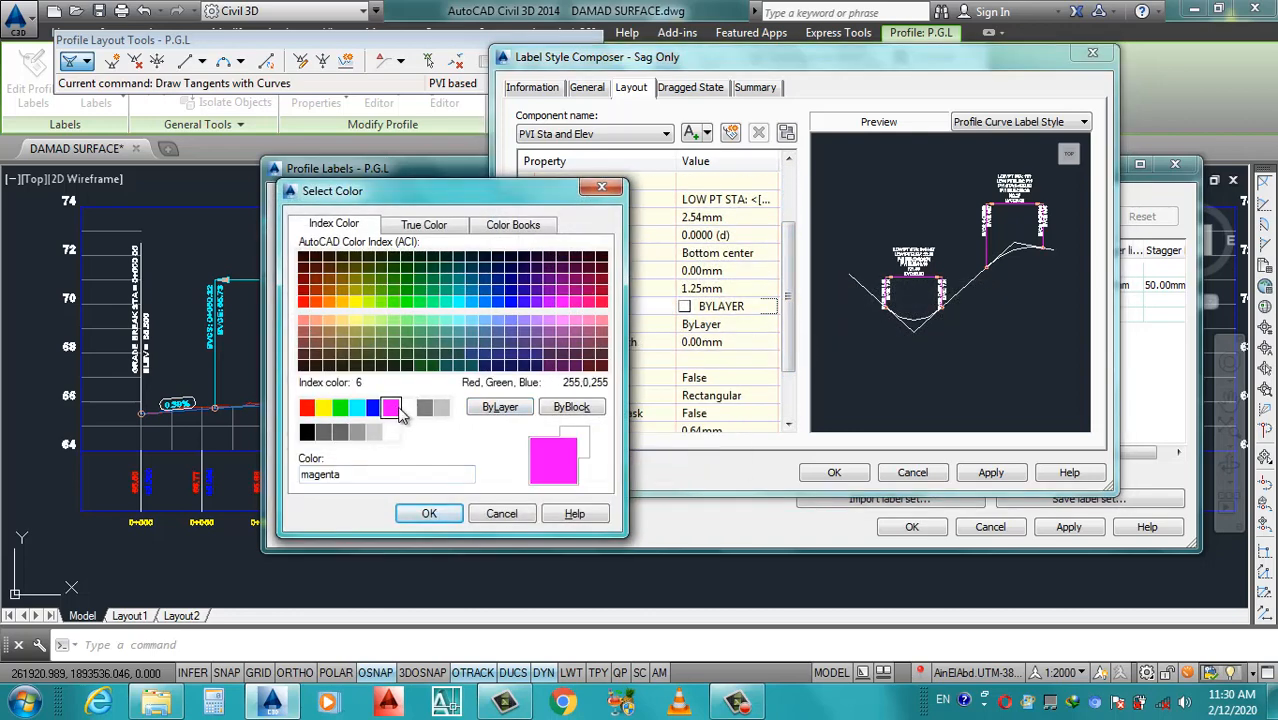
left_click(429, 513)
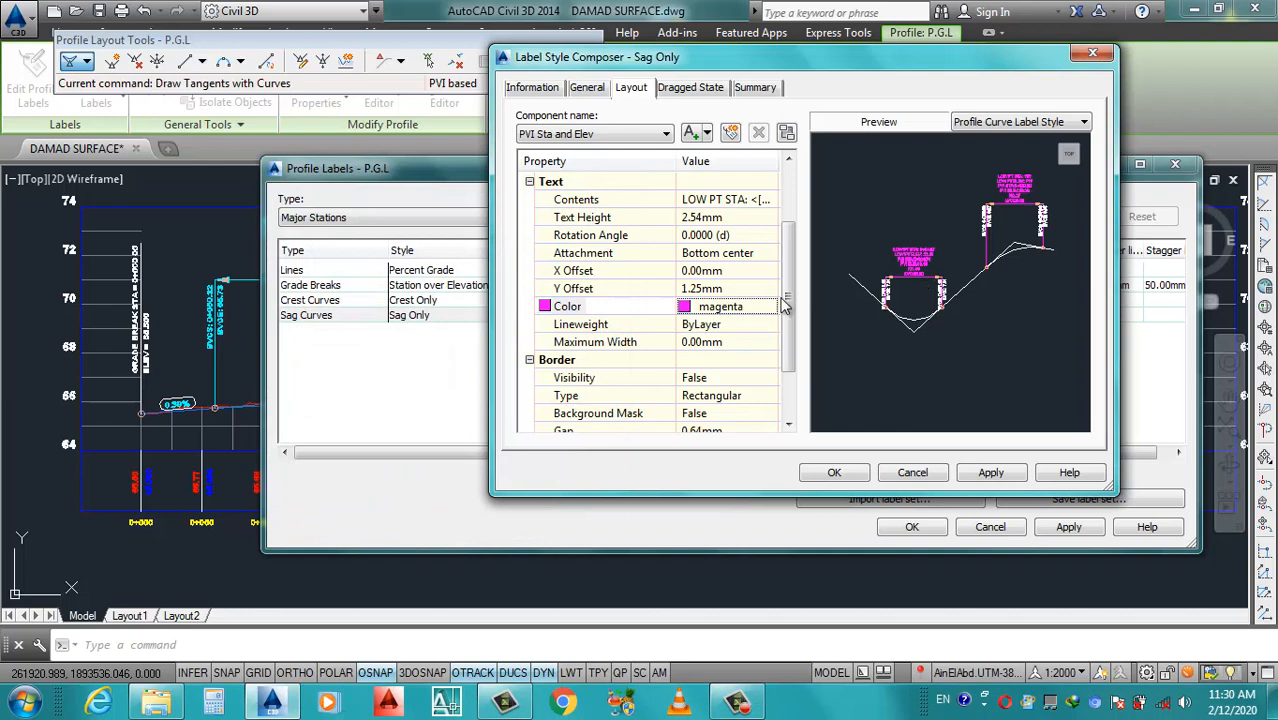
Set the border color of the PVI Sta and Elev component in the Sag Only style to magenta.
scroll(783, 306, "down", 2)
left_click(771, 378)
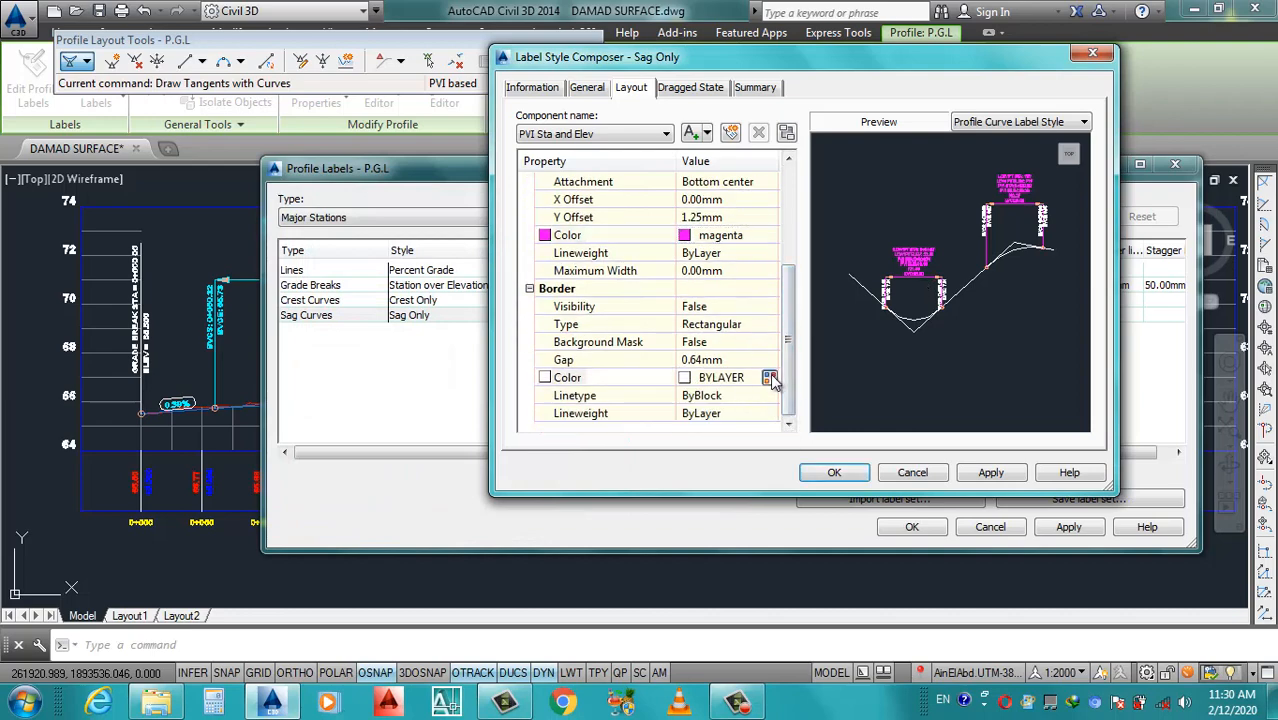
left_click(769, 377)
left_click(392, 408)
left_click(427, 512)
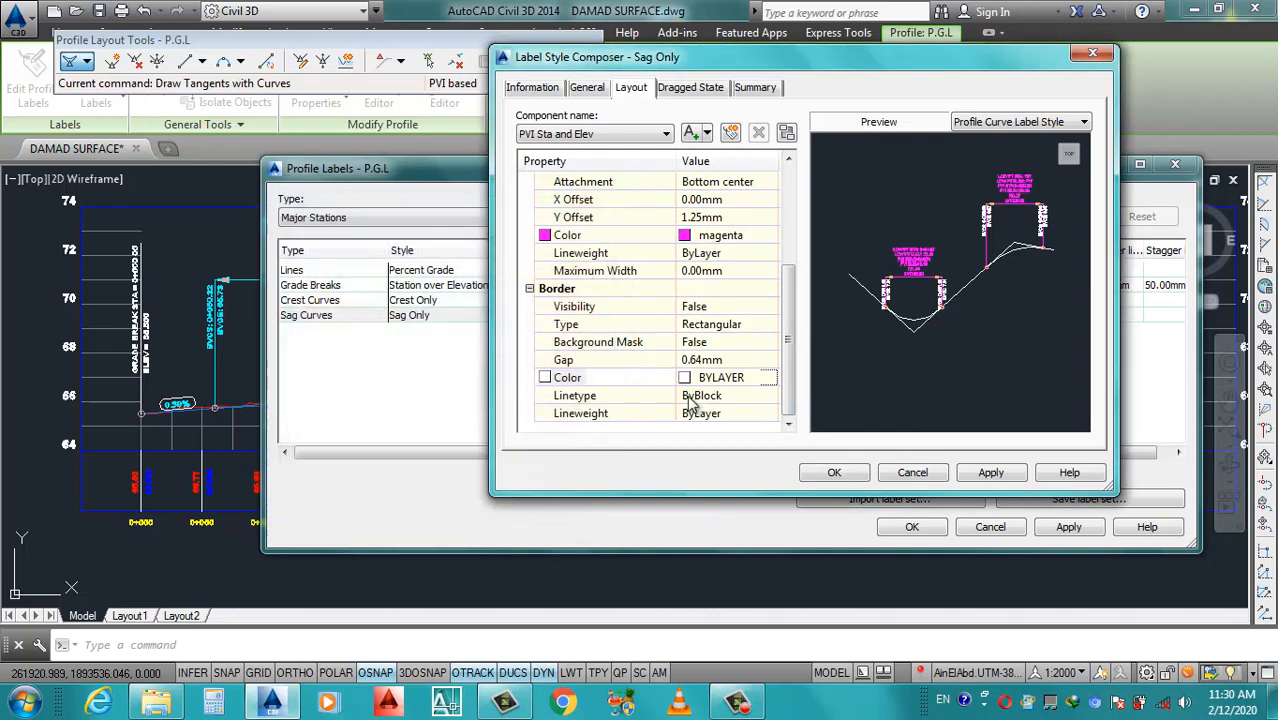
Try the PVI Sta and Elev component with its border visibility set to True, and return it to False.
left_click(737, 310)
left_click(720, 339)
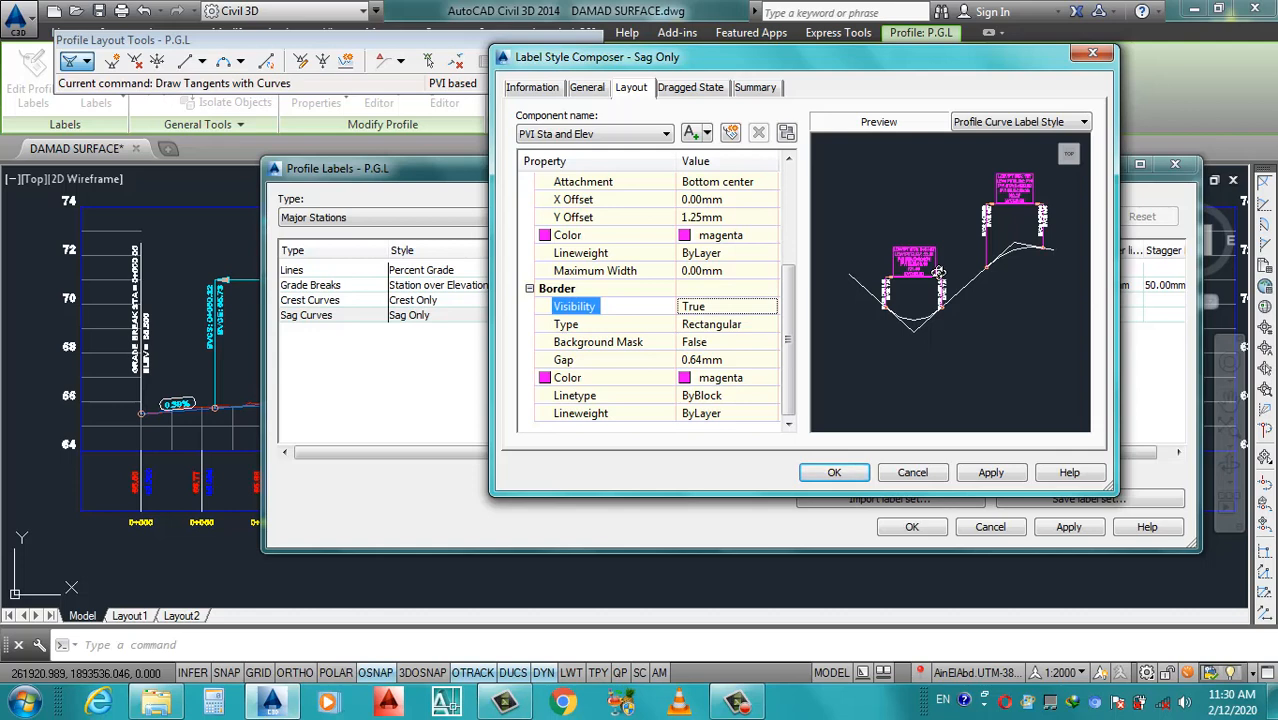
left_click(741, 309)
left_click(735, 310)
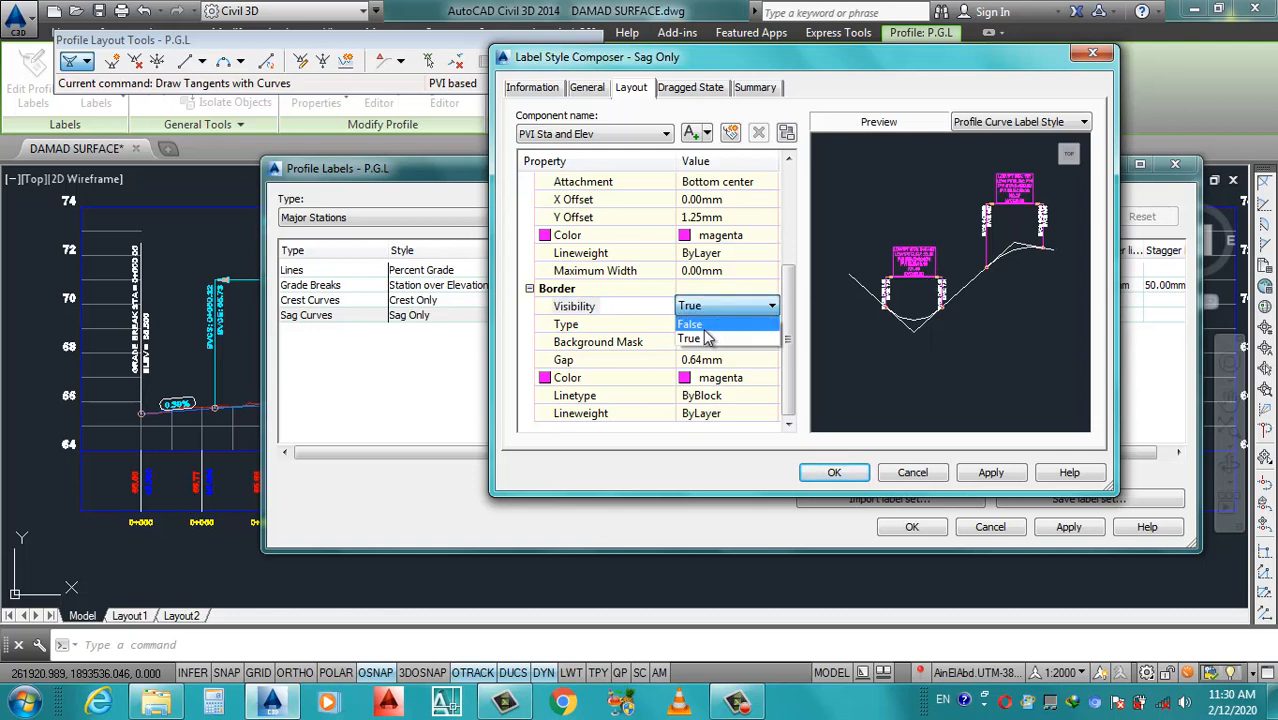
left_click(706, 326)
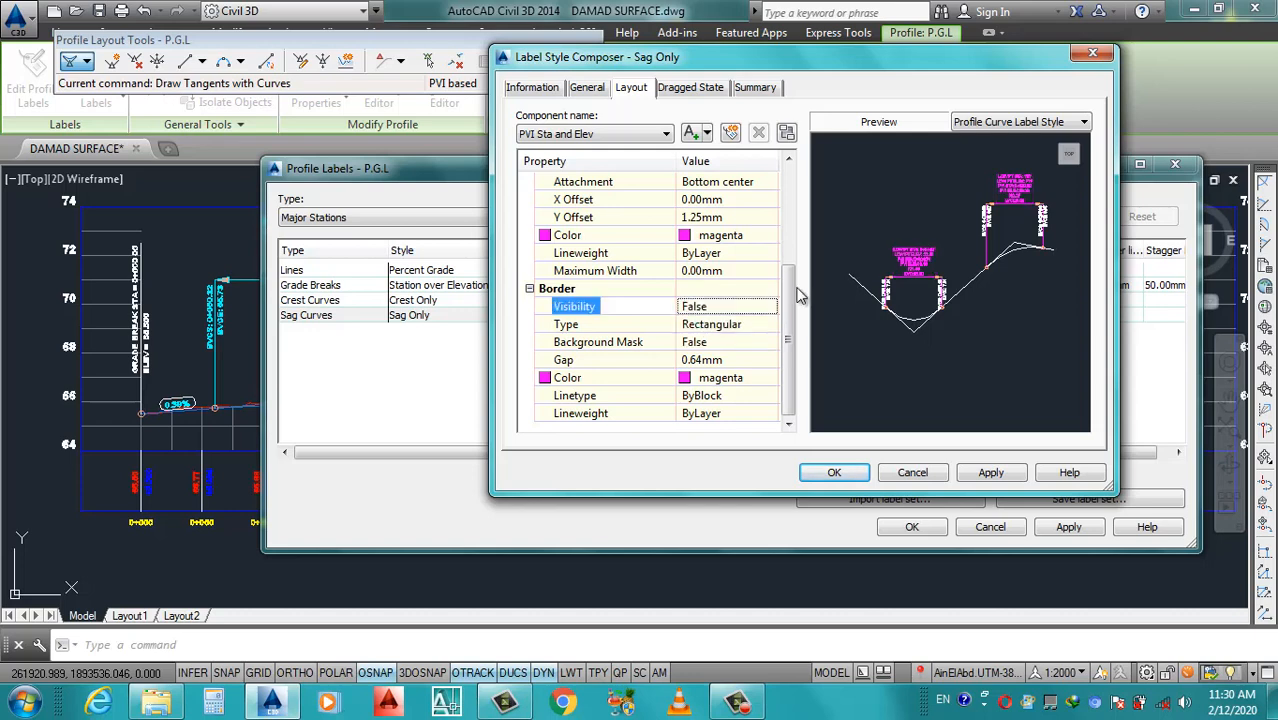
Set the color of the Start Arrow component in the Sag Only style to magenta.
left_click(606, 136)
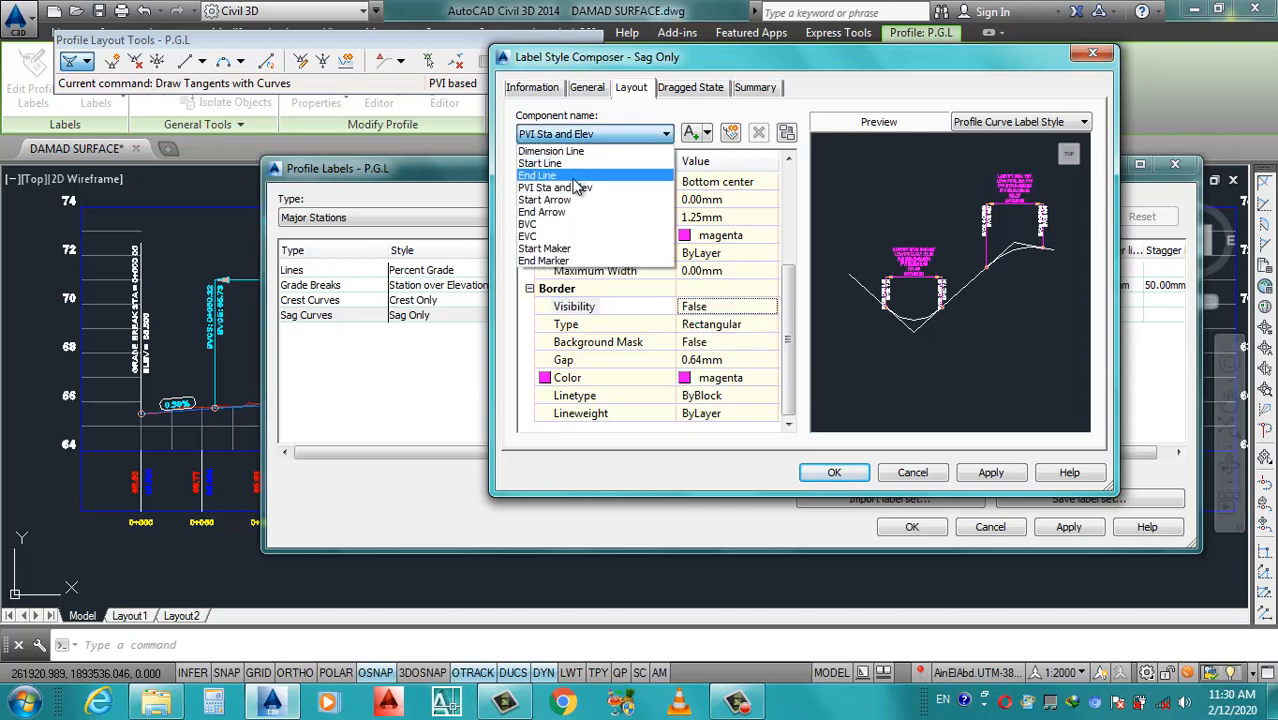
left_click(578, 228)
scroll(744, 390, "down", 1)
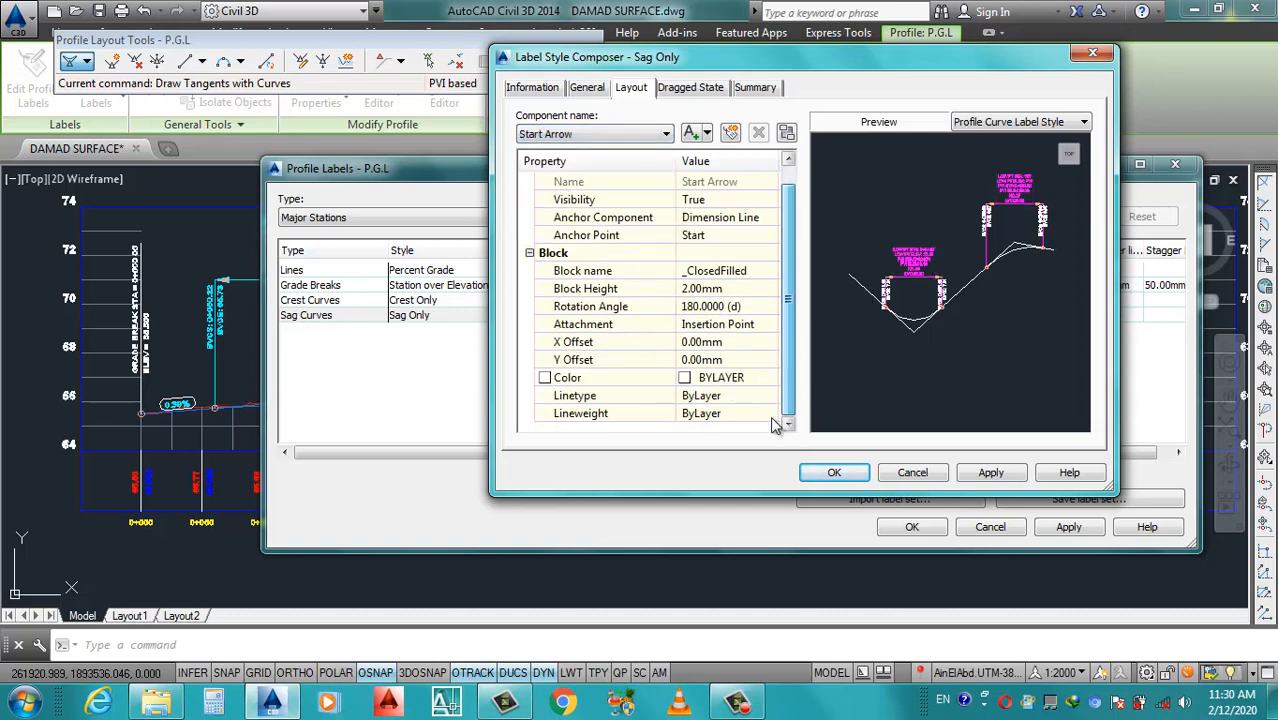
left_click(769, 377)
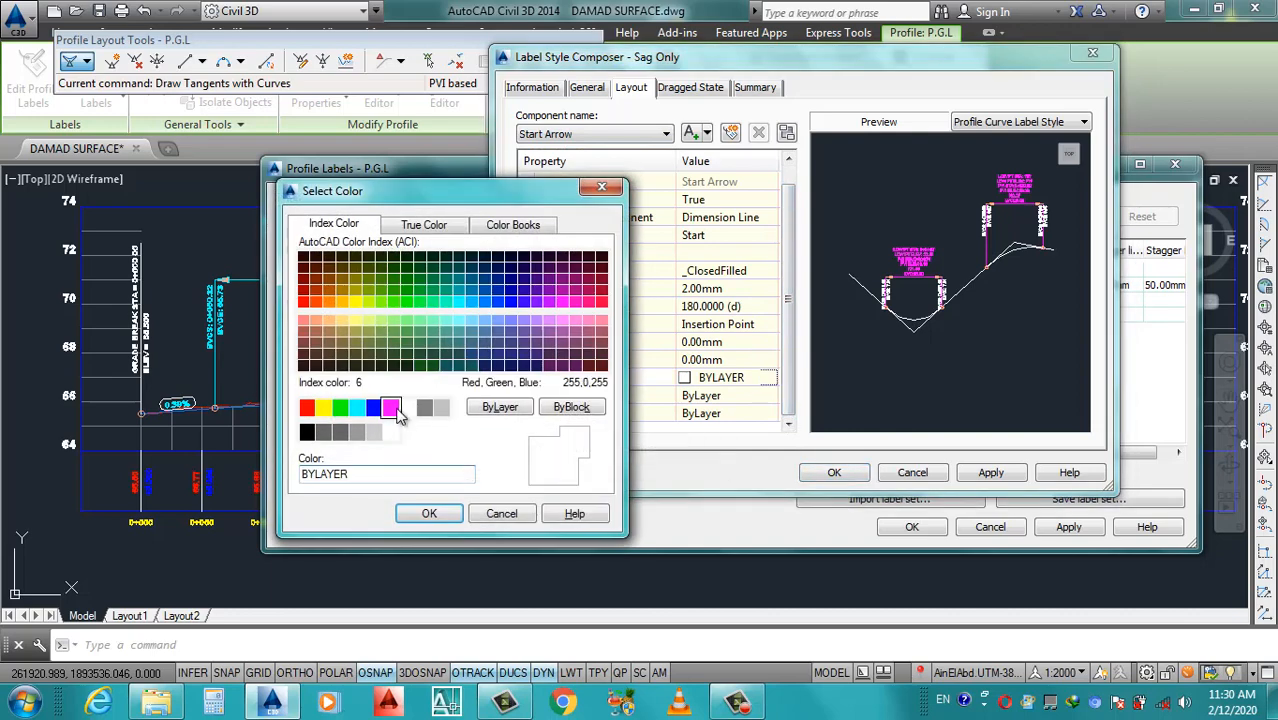
left_click(390, 407)
left_click(428, 513)
Set the color of the End Arrow component in the Sag Only style to magenta.
left_click(645, 134)
left_click(545, 212)
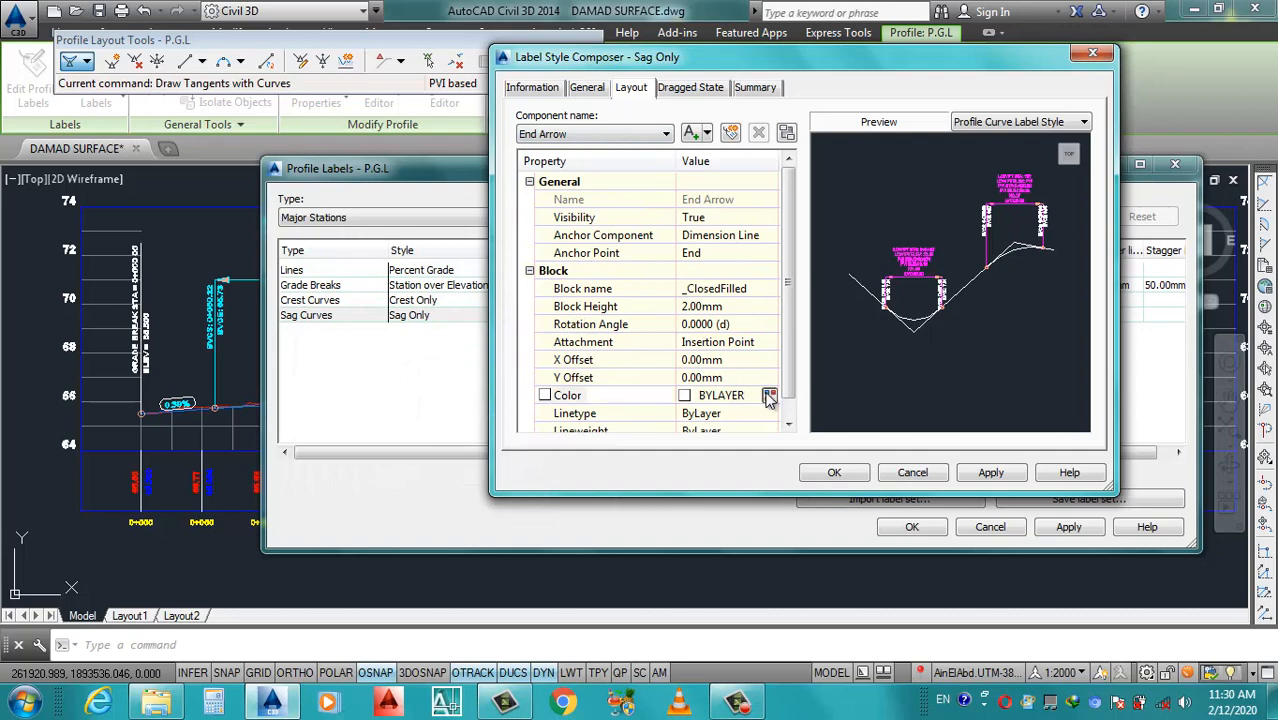
left_click(769, 396)
left_click(390, 407)
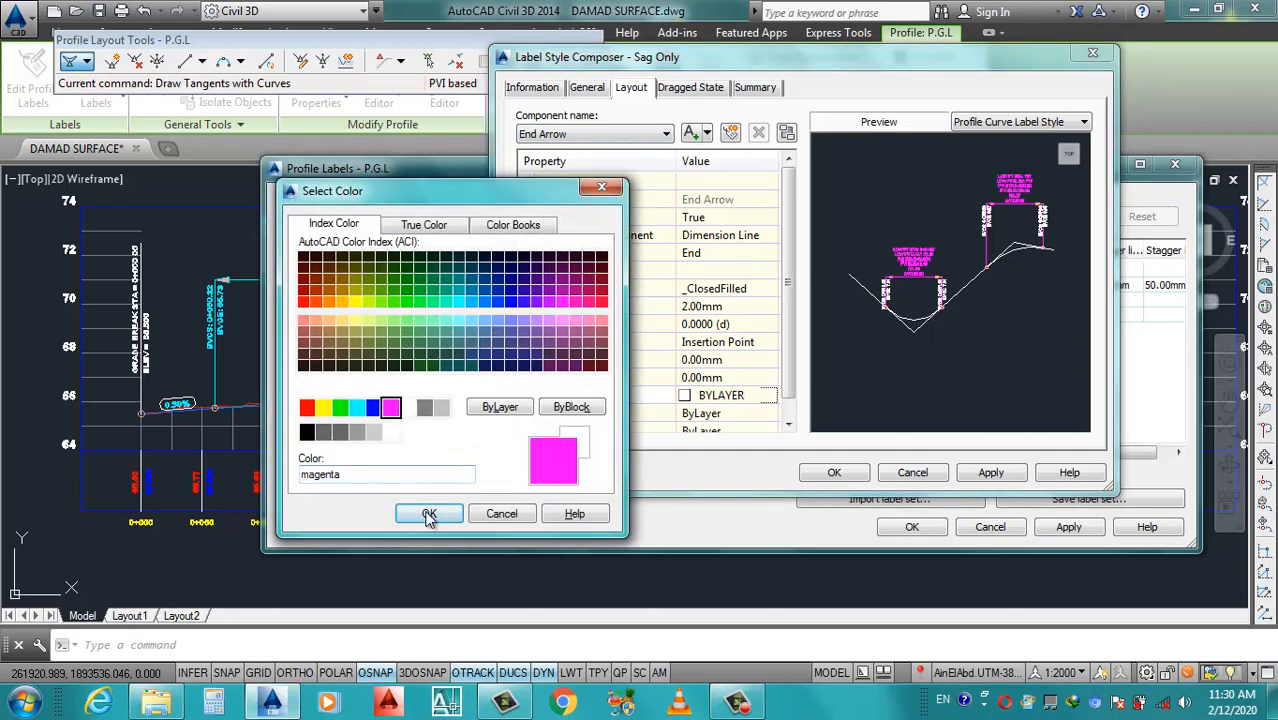
left_click(428, 514)
Set the text color of the BVC component in the Sag Only style to magenta.
left_click(612, 134)
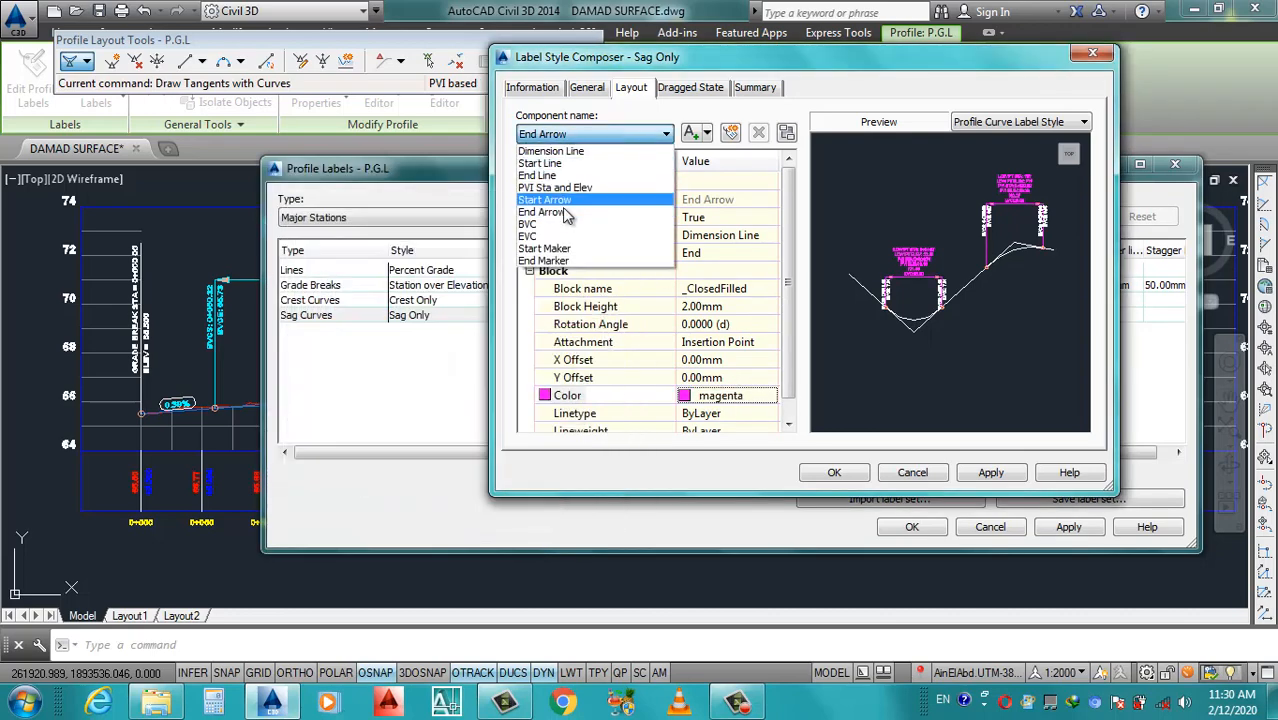
left_click(570, 231)
left_click(745, 396)
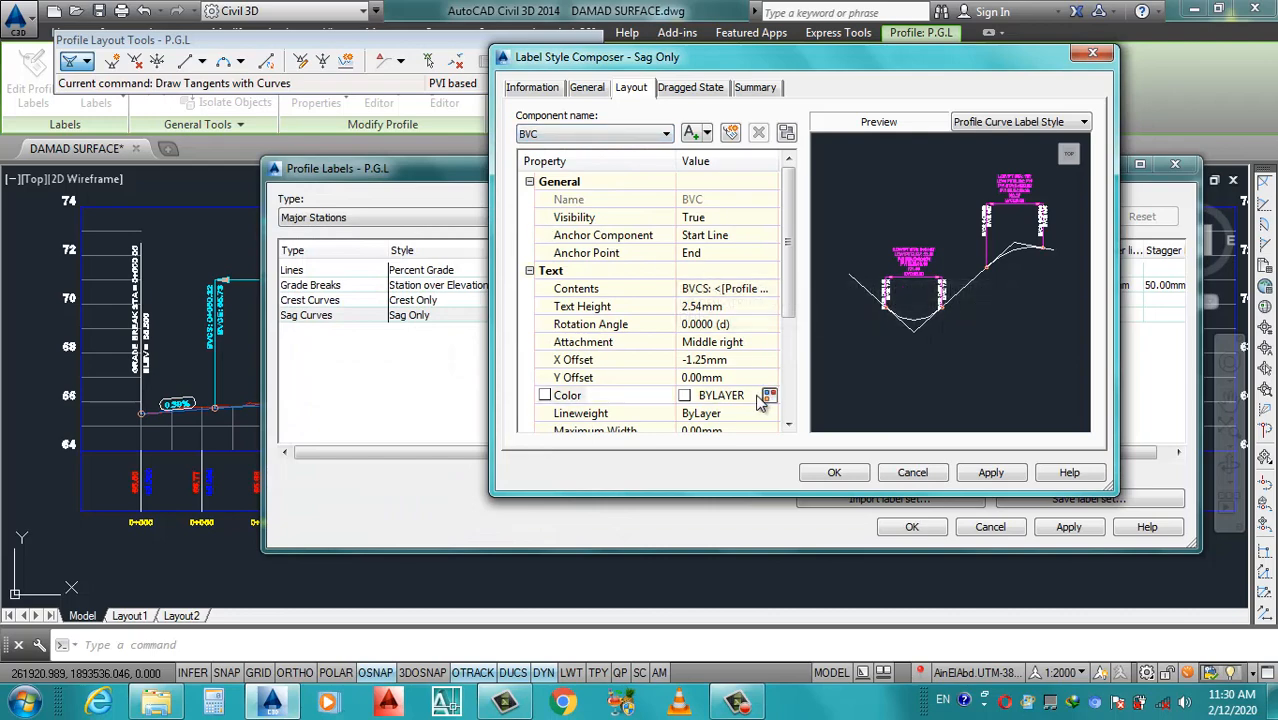
left_click(770, 396)
left_click(390, 407)
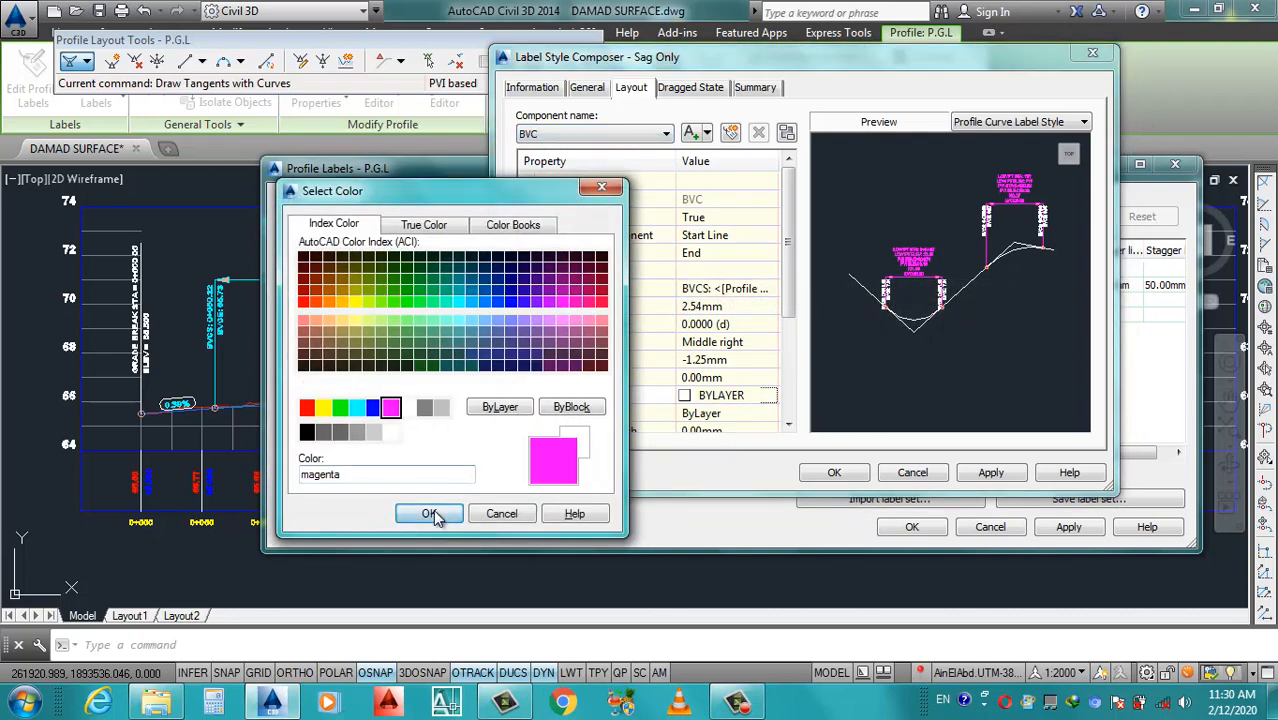
left_click(429, 514)
Set the text color of the EVC component in the Sag Only style to magenta.
left_click(594, 134)
left_click(565, 246)
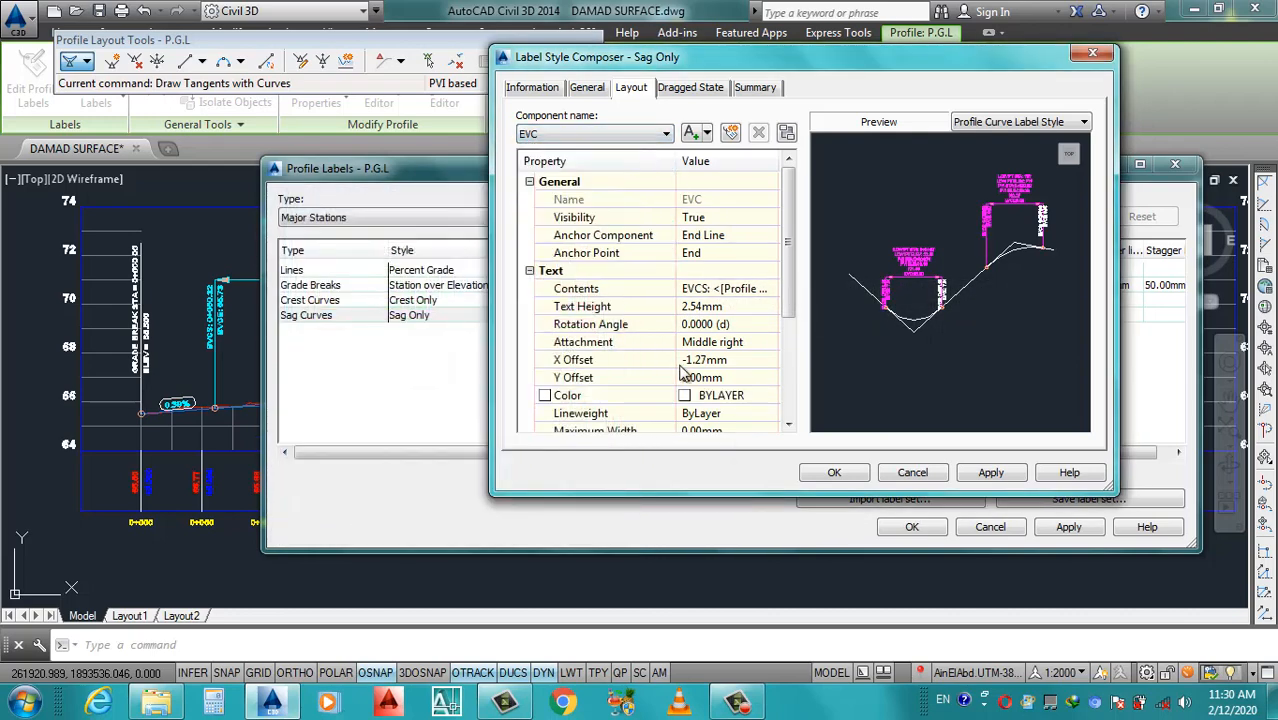
left_click(752, 396)
left_click(770, 396)
left_click(390, 407)
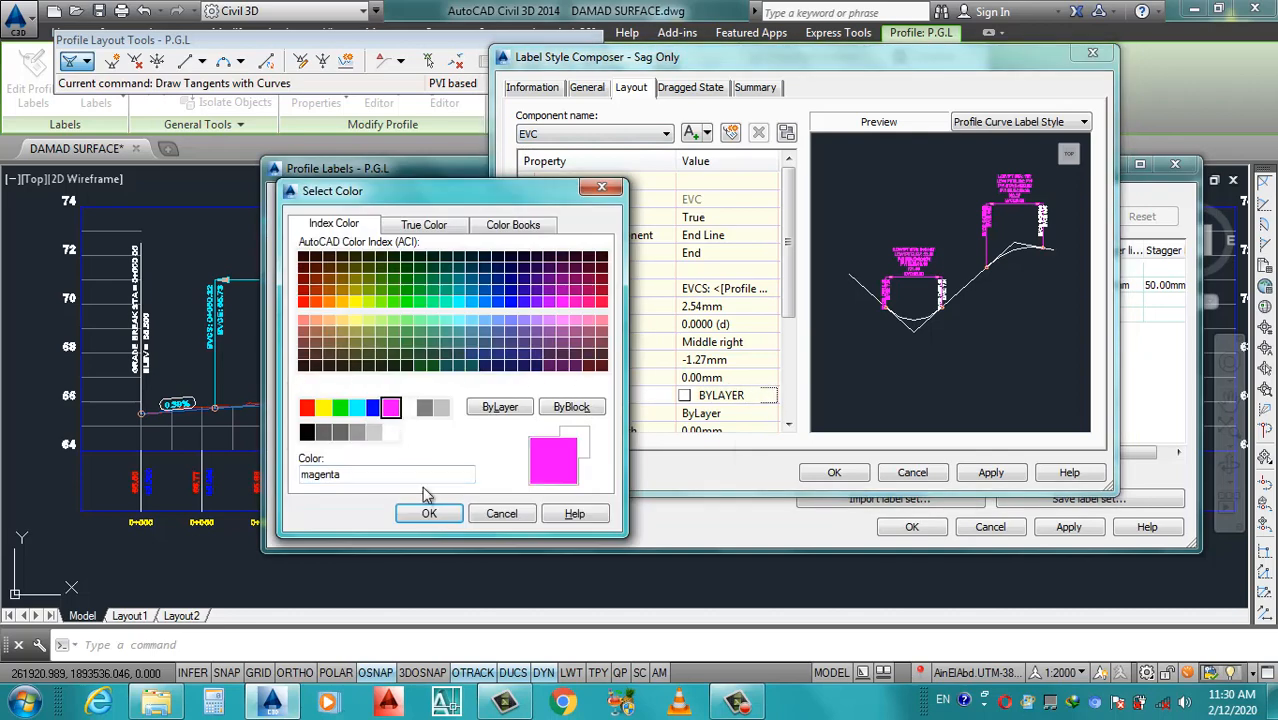
left_click(429, 512)
left_click_drag(787, 243, 787, 263)
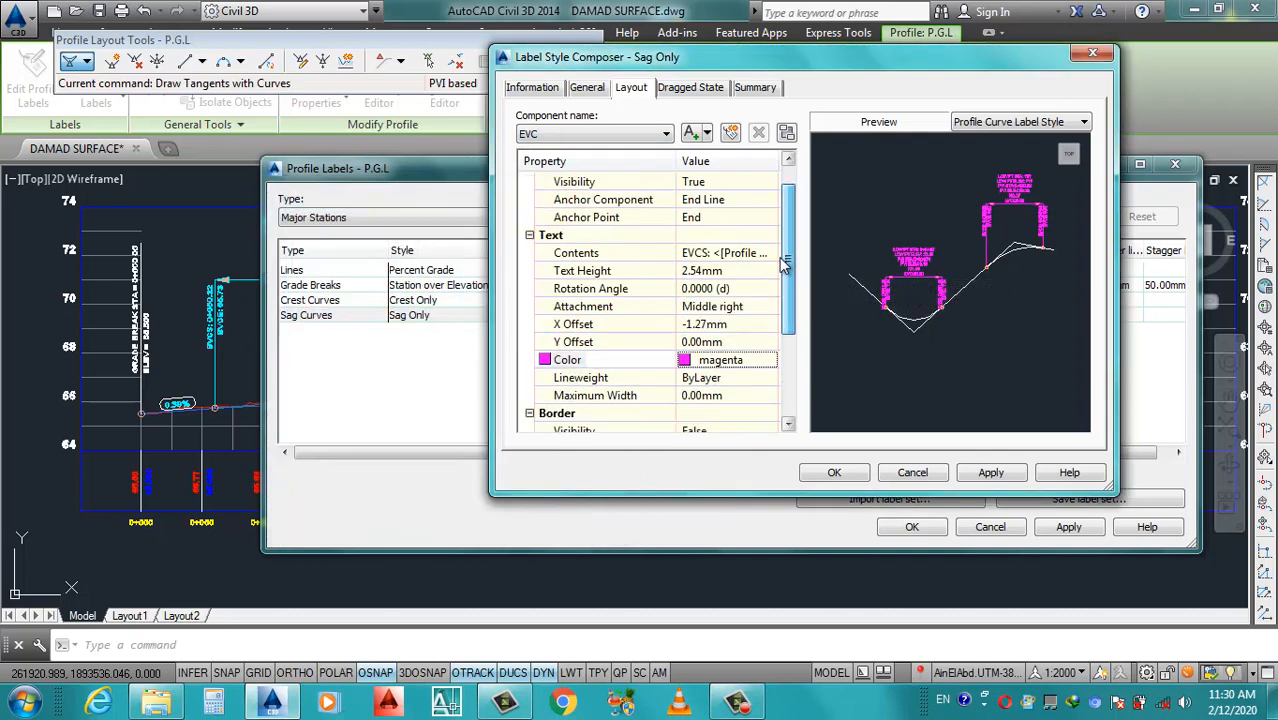
Set the color of the Start Maker component in the Sag Only style to magenta.
left_click(615, 135)
left_click(570, 251)
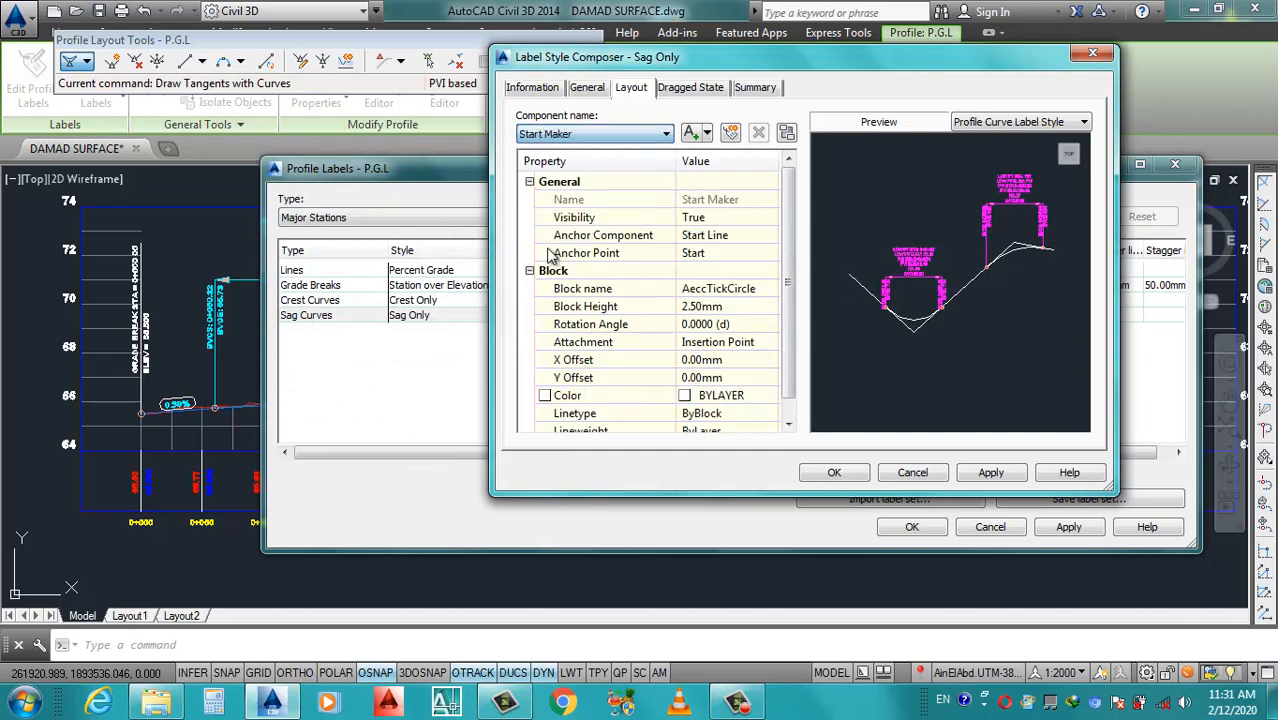
left_click(769, 396)
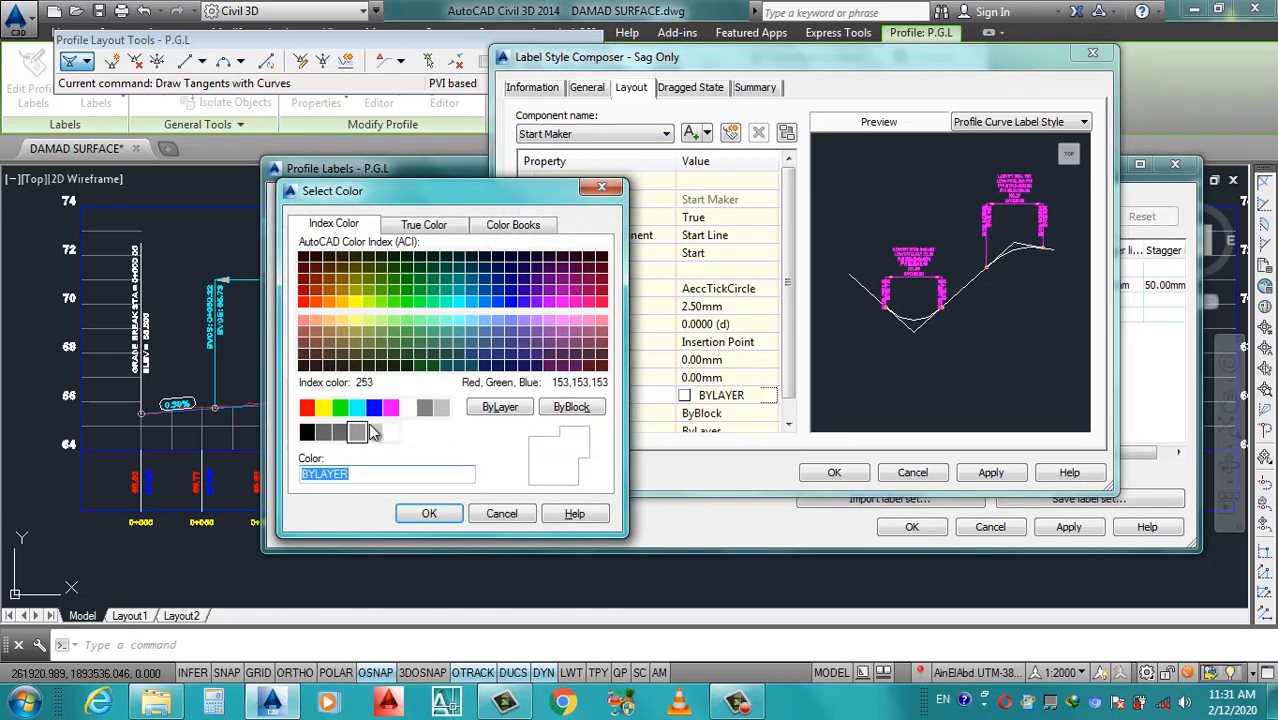
left_click(390, 407)
left_click(429, 513)
Set the color of the End Marker component in the Sag Only style to magenta.
left_click(643, 135)
left_click(585, 266)
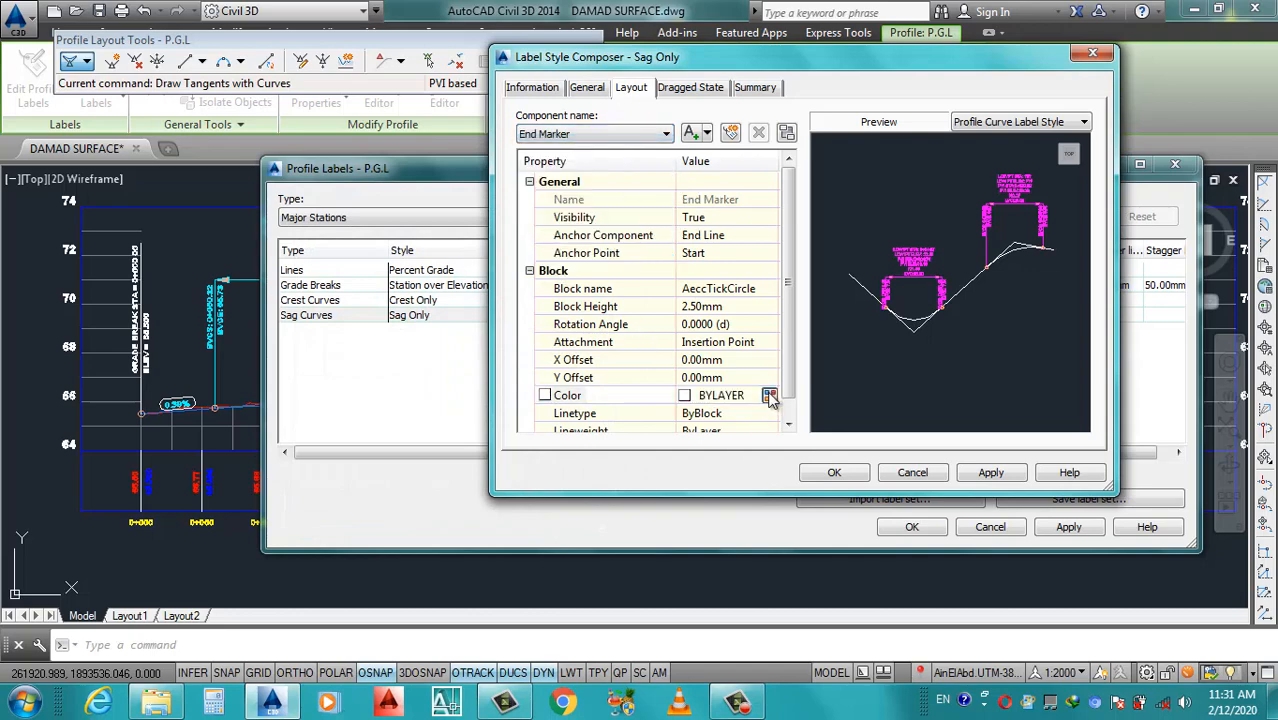
left_click(769, 396)
left_click(388, 405)
left_click(425, 433)
left_click(991, 476)
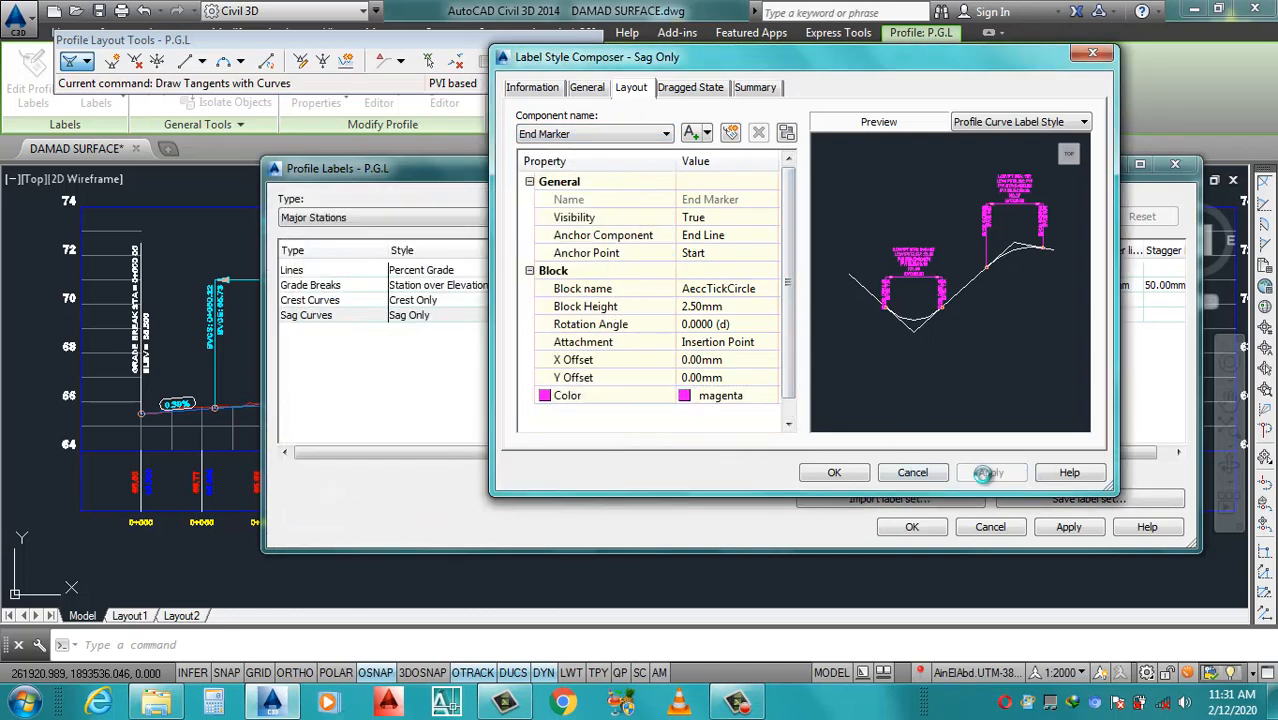
Accept the Sag Only style edits and apply the P.G.L profile label settings to the drawing.
left_click(834, 472)
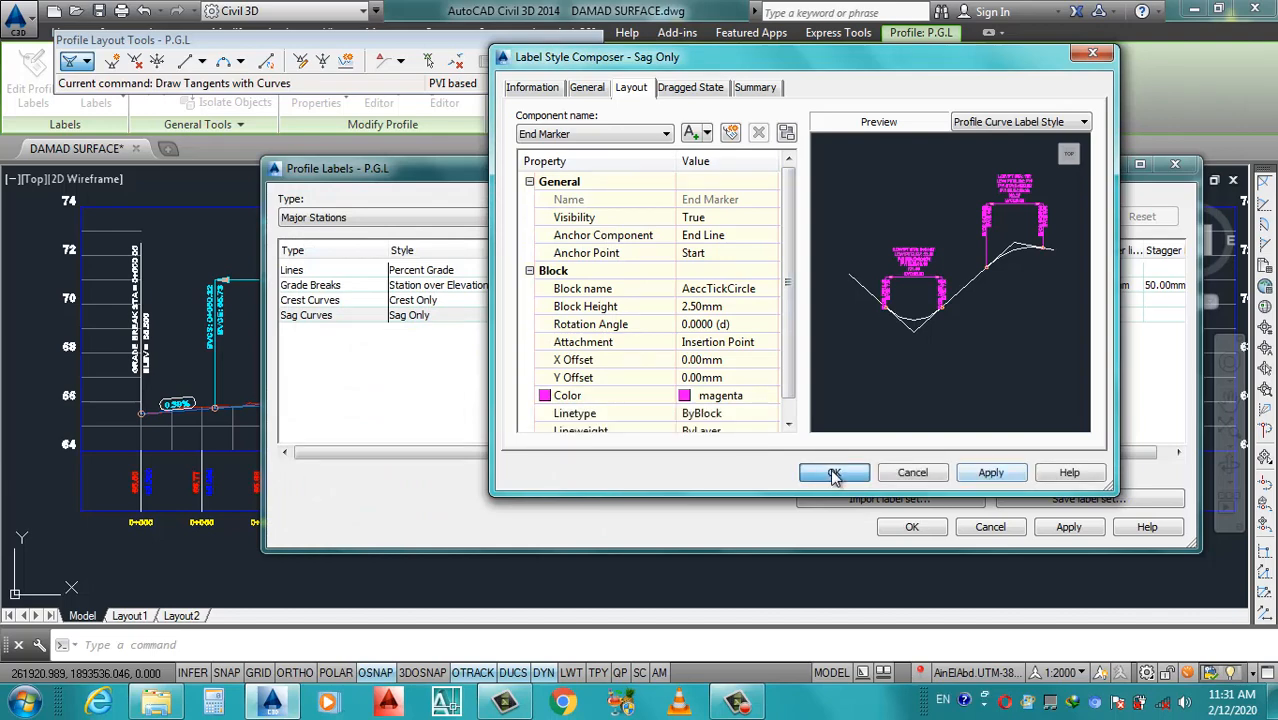
left_click(580, 285)
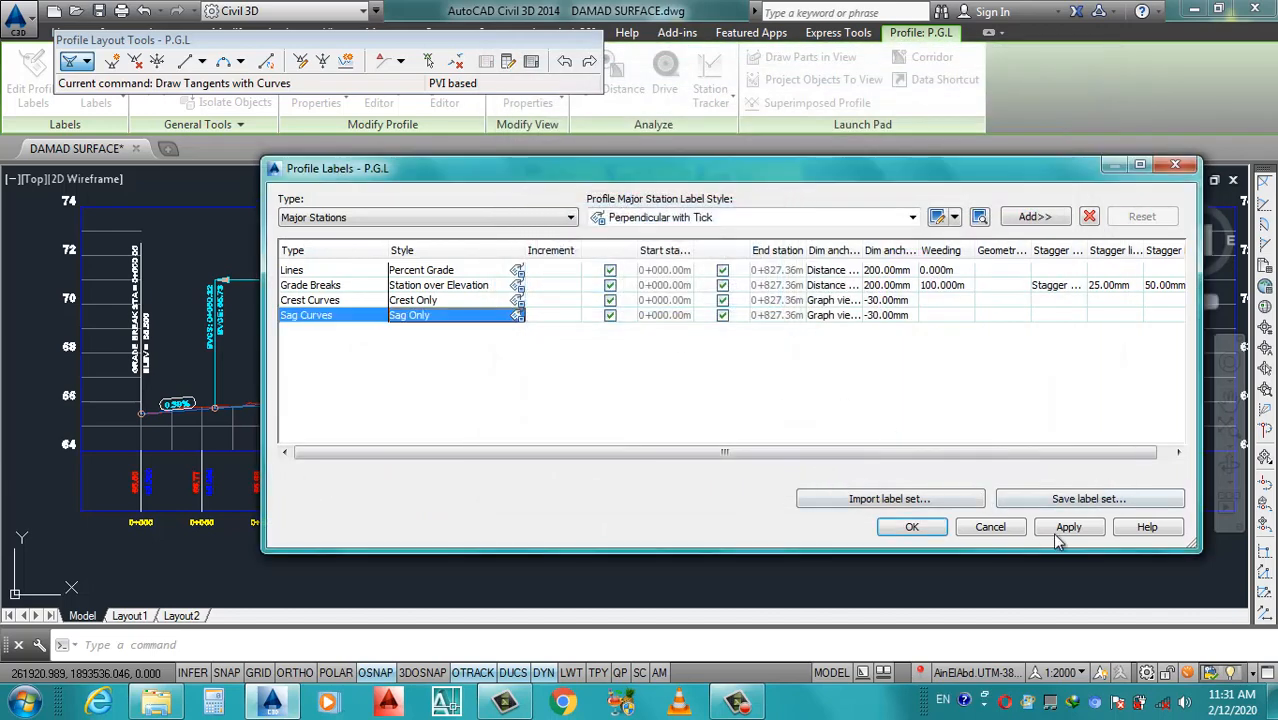
left_click(1068, 527)
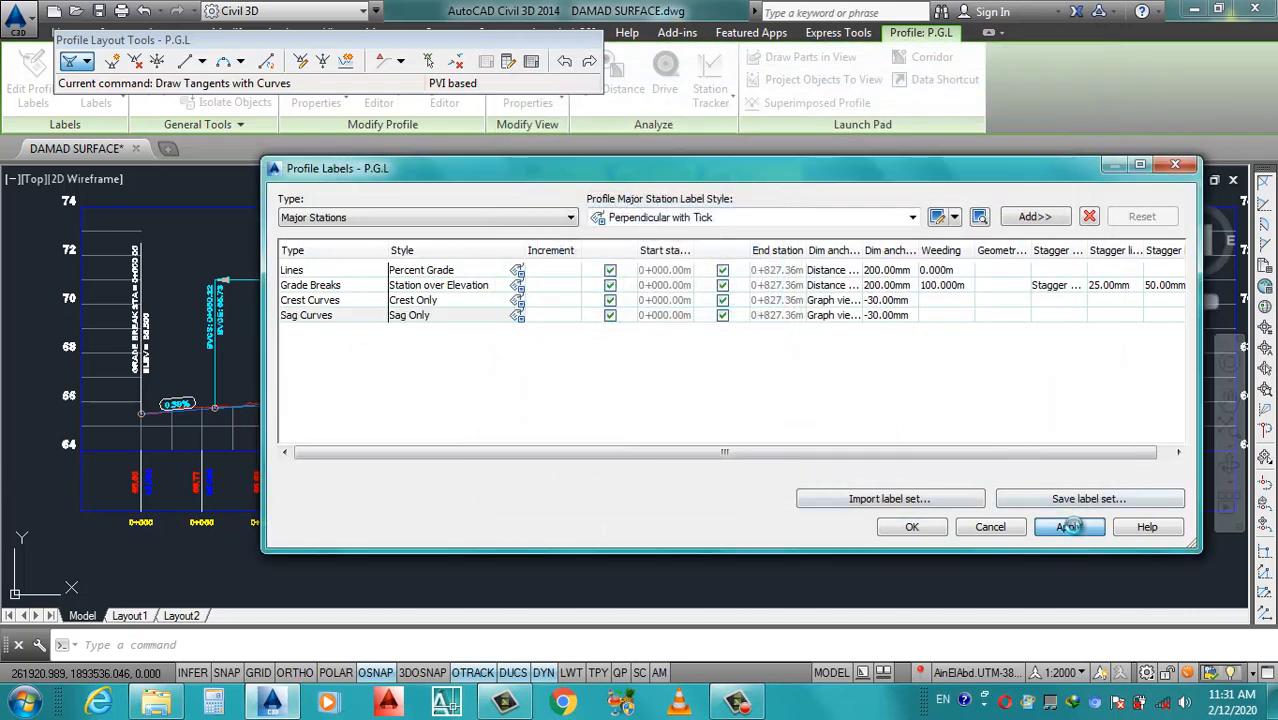
left_click(905, 528)
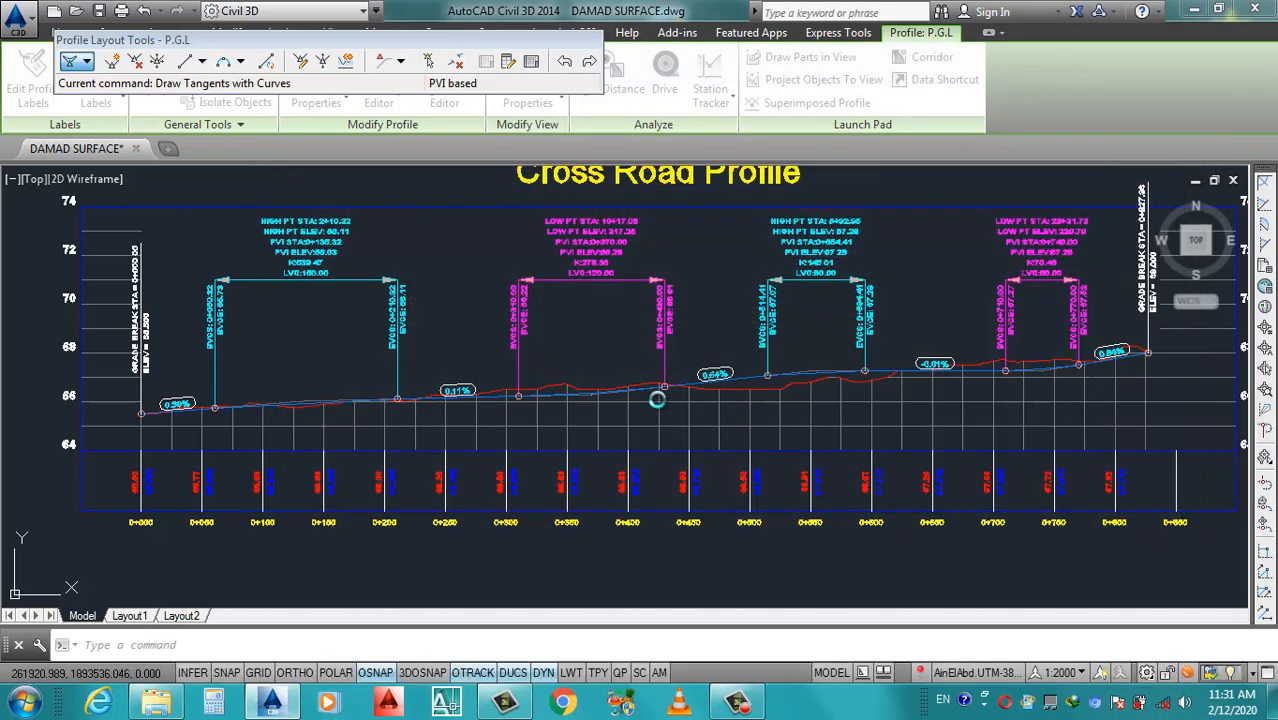
scroll(660, 388, "down", 4)
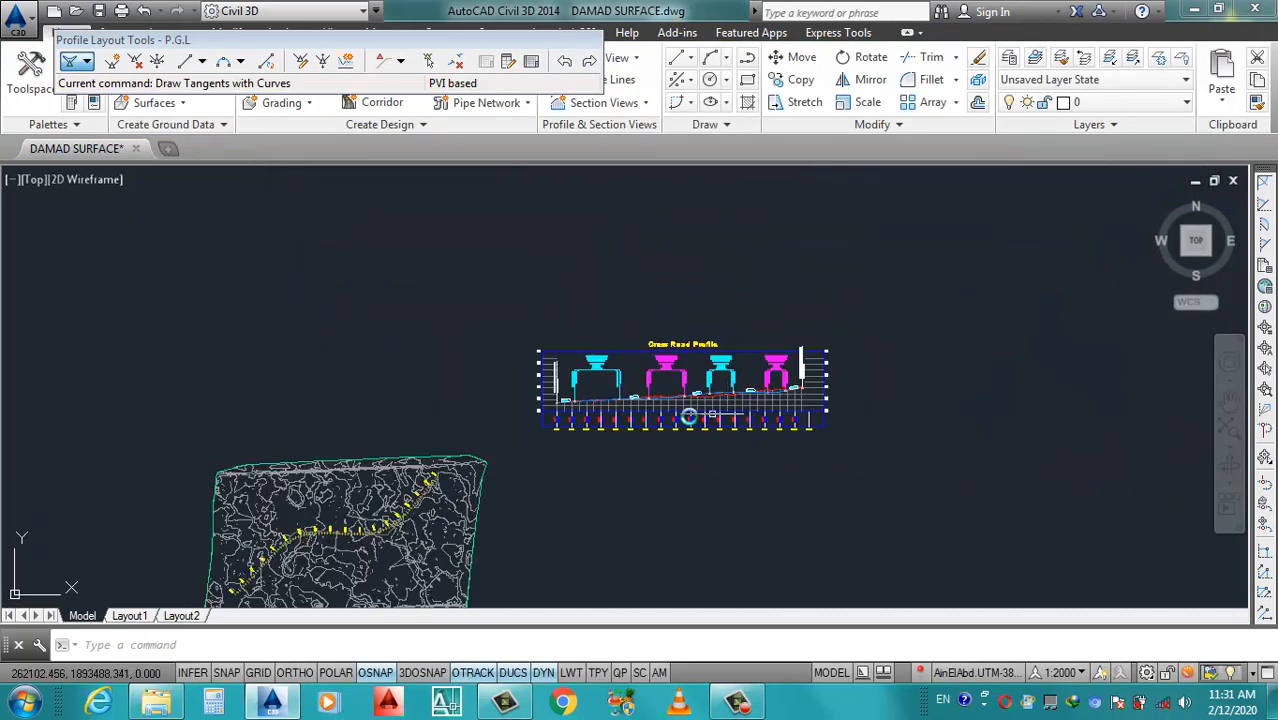
scroll(690, 415, "up", 2)
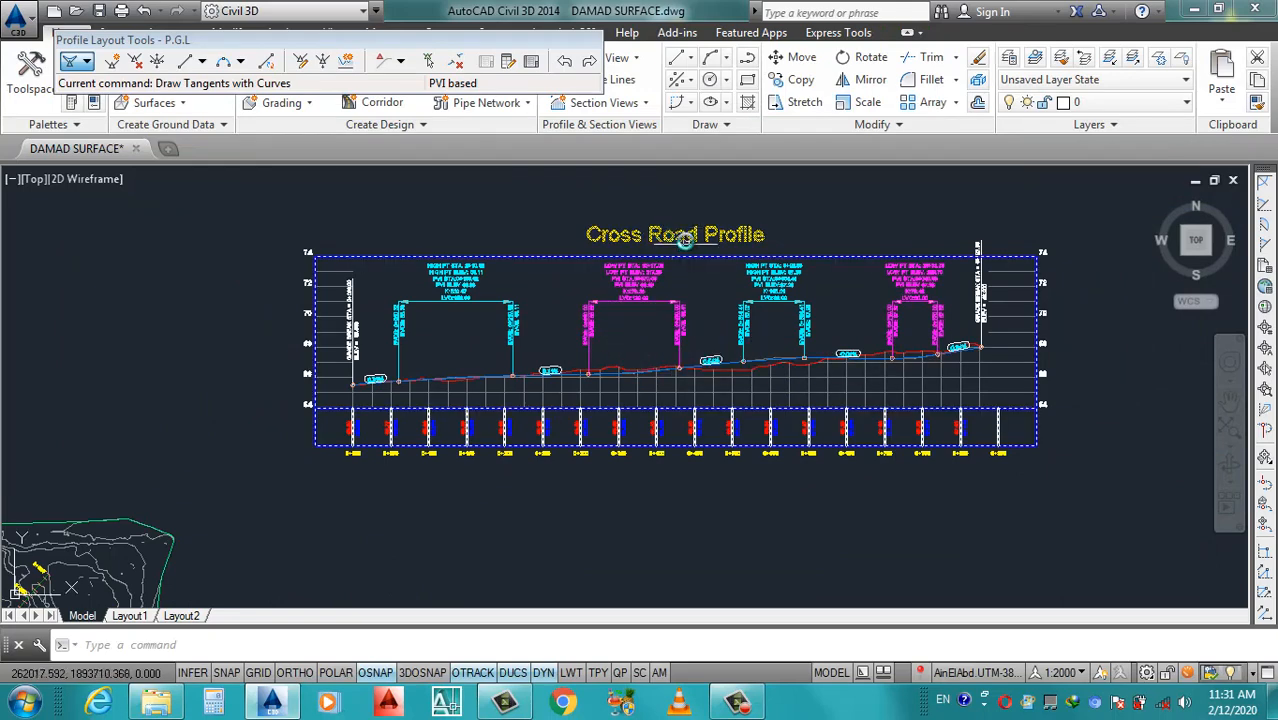
scroll(669, 232, "up", 2)
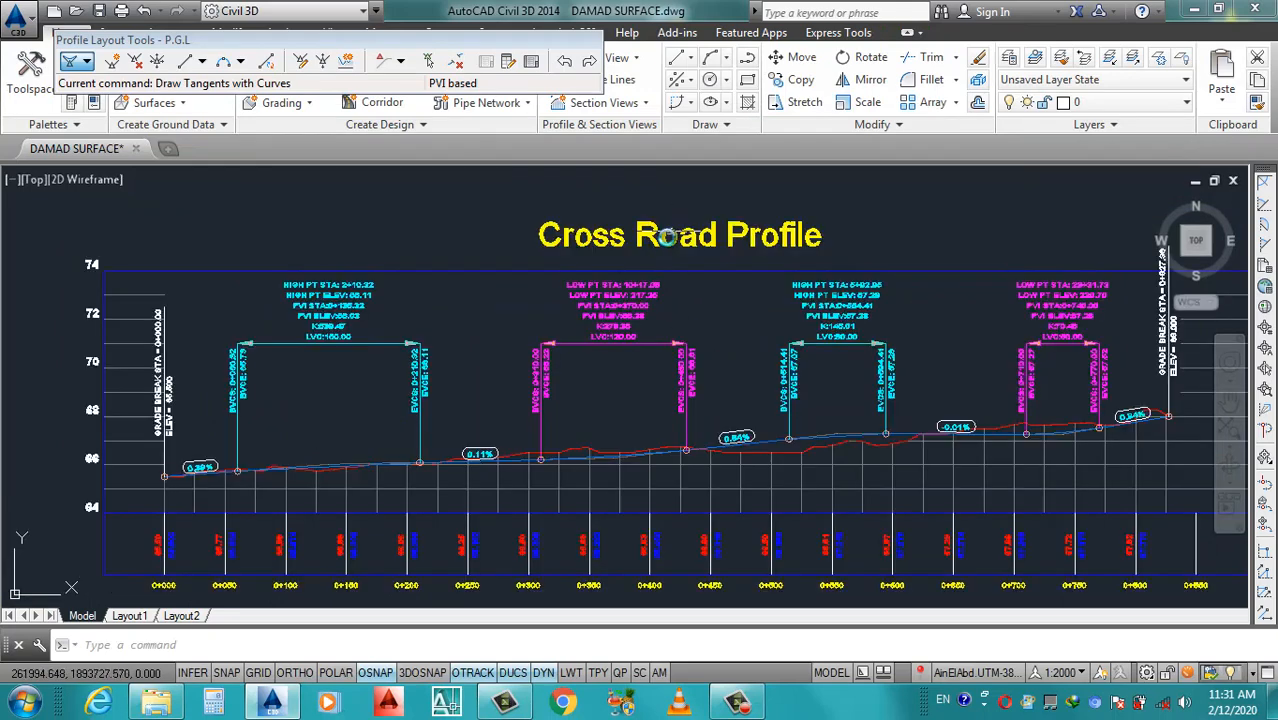
left_click(674, 230)
right_click(667, 242)
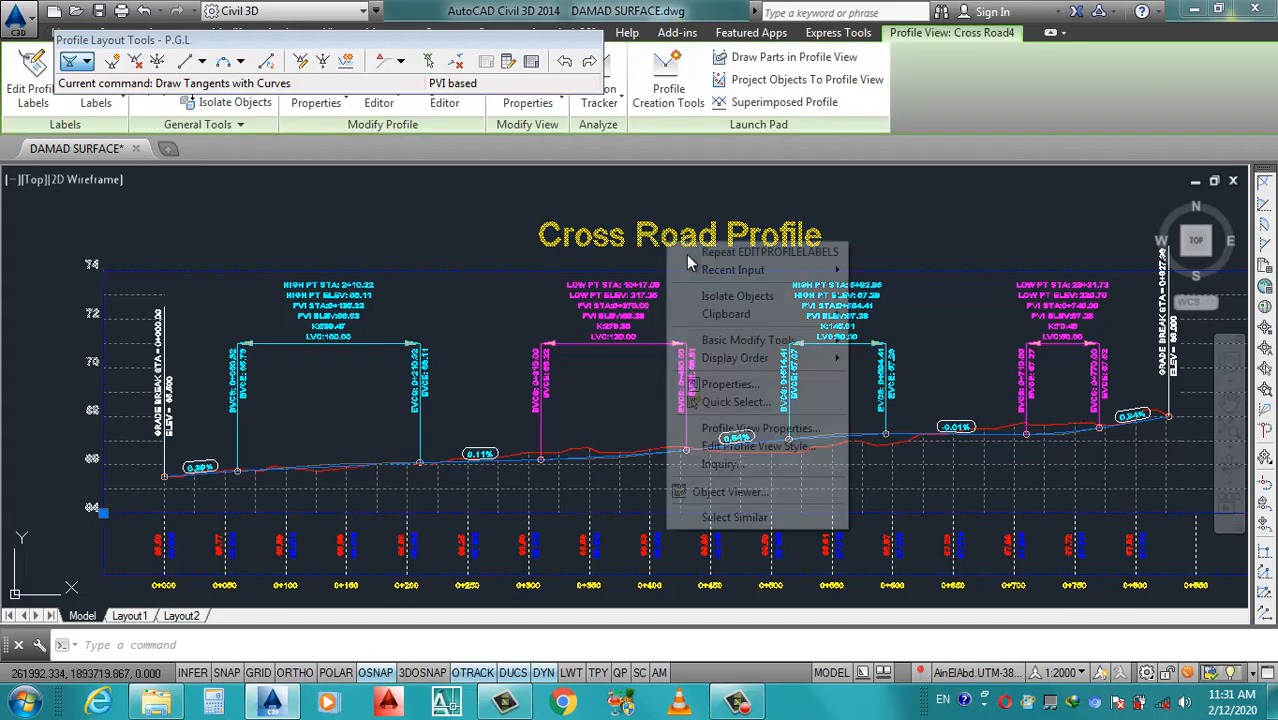
left_click(737, 450)
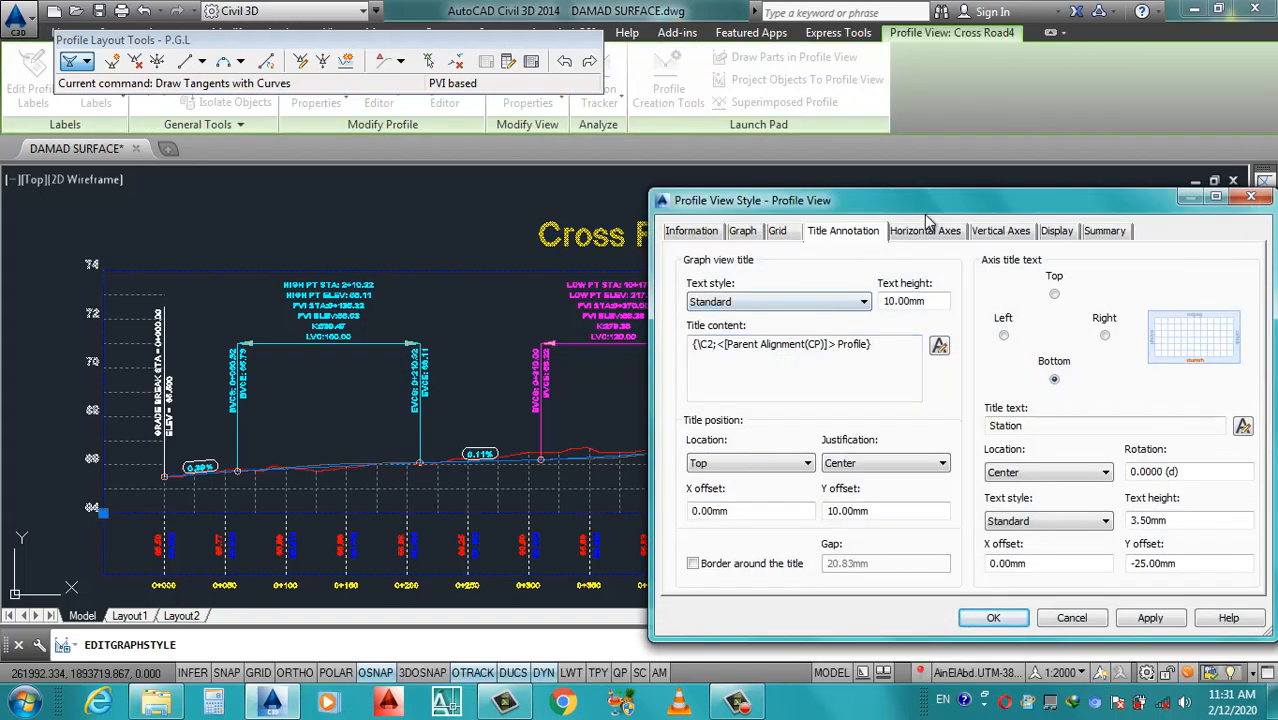
left_click_drag(925, 300, 834, 316)
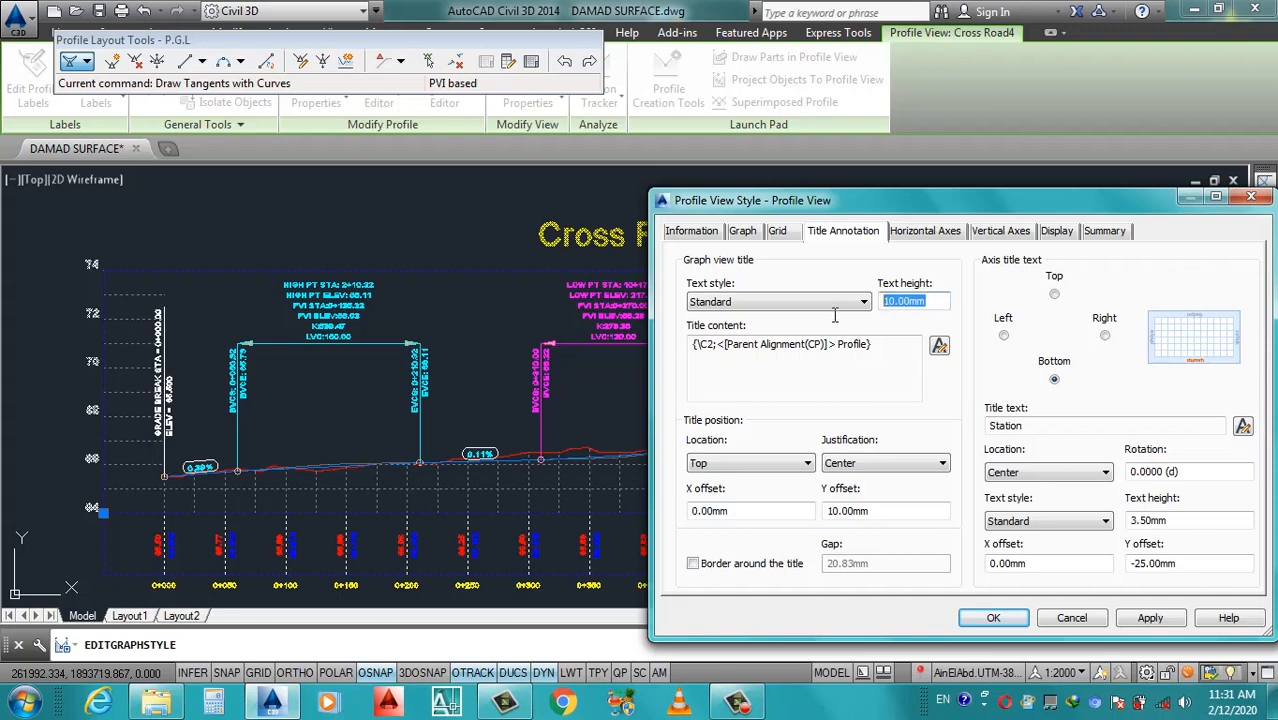
Format the profile view's title text as bold and white.
left_click(940, 347)
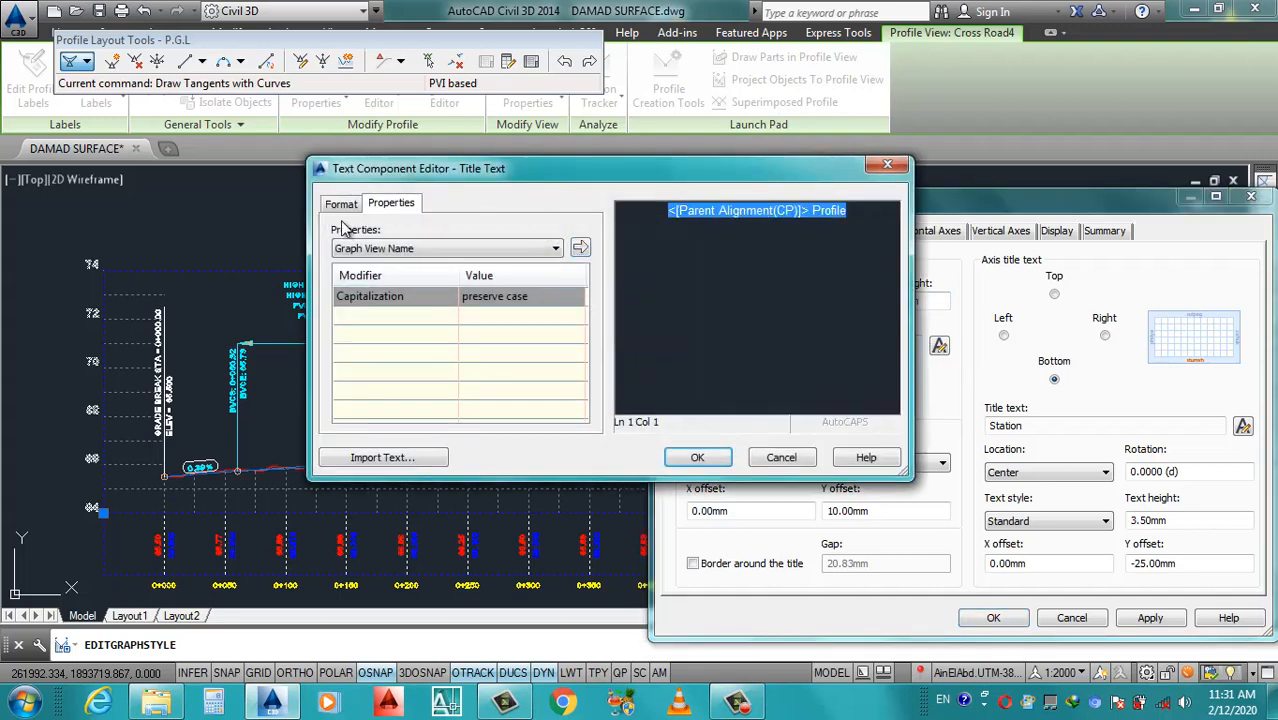
left_click(341, 203)
left_click(386, 362)
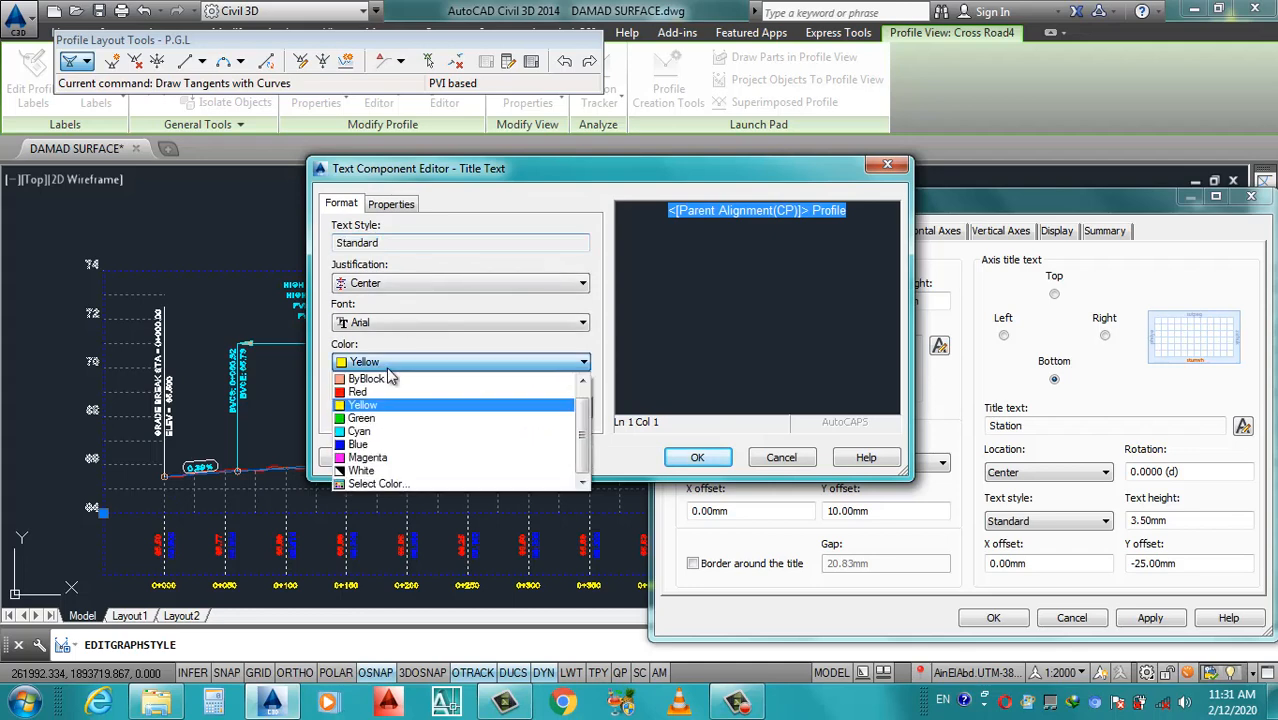
left_click(361, 470)
left_click(342, 409)
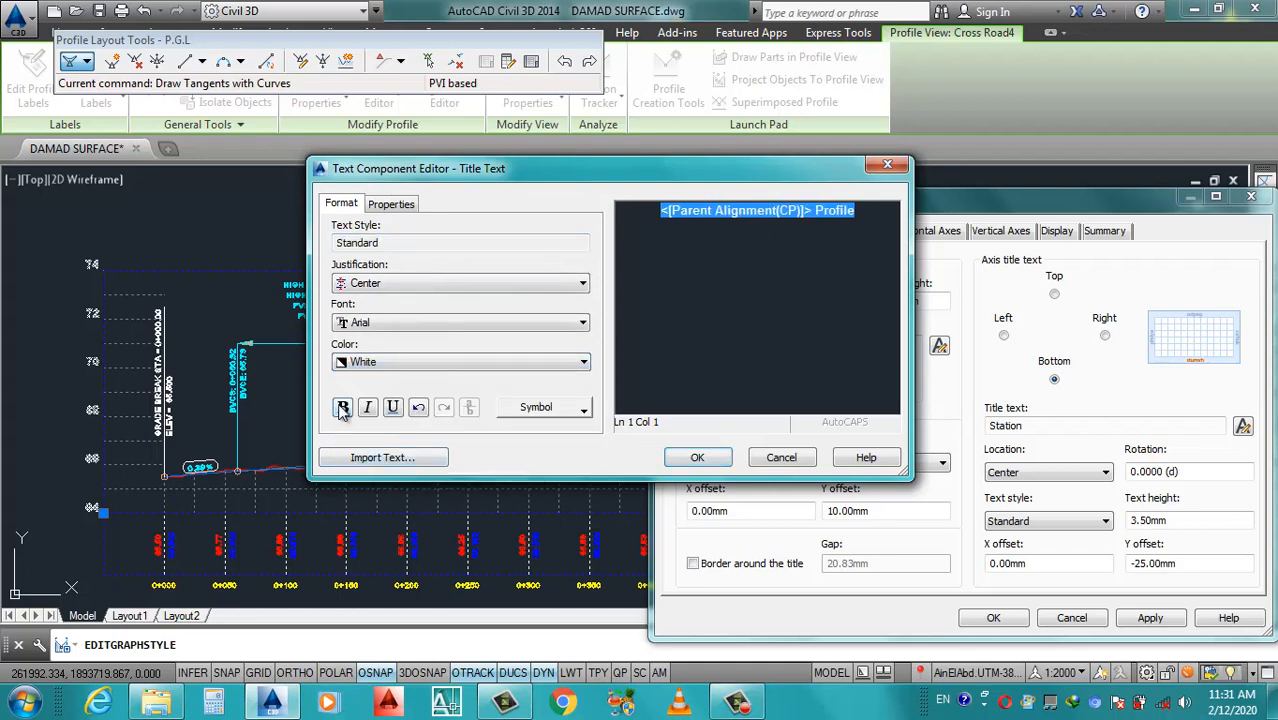
left_click(706, 457)
Set the title's Y offset to 8 mm and apply the profile view style.
double_click(887, 510)
left_click(1150, 617)
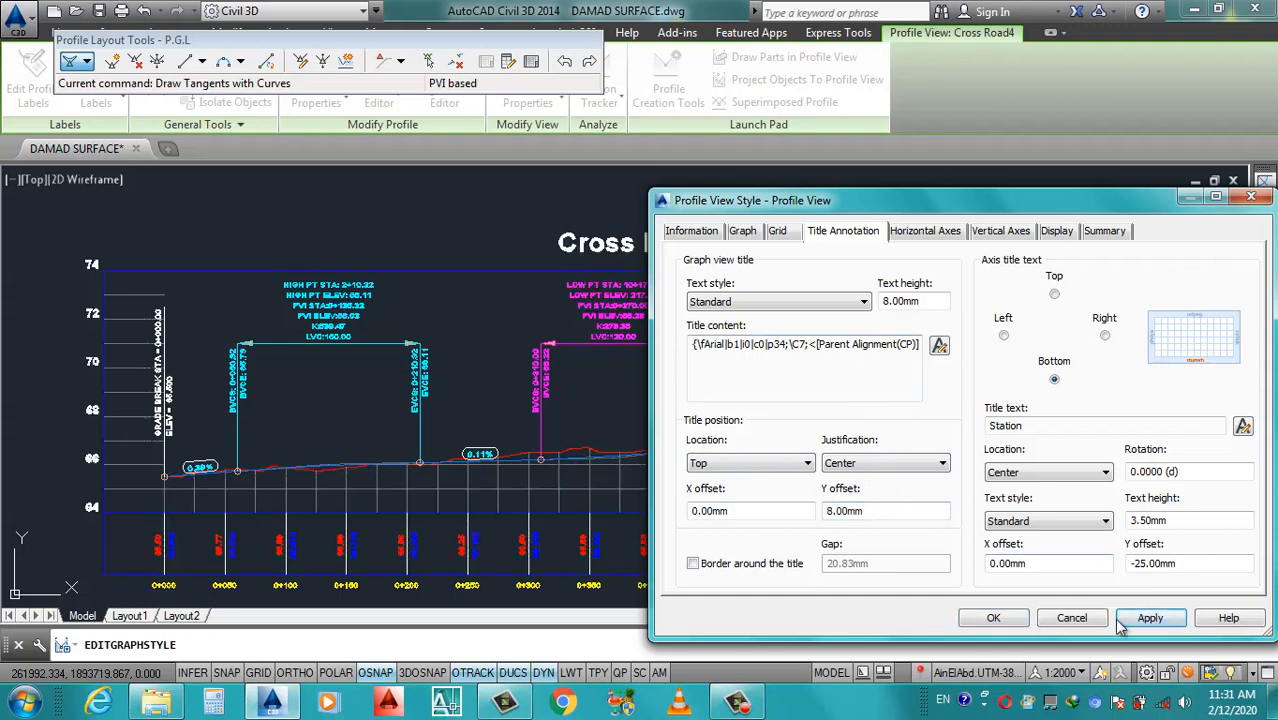
left_click(993, 617)
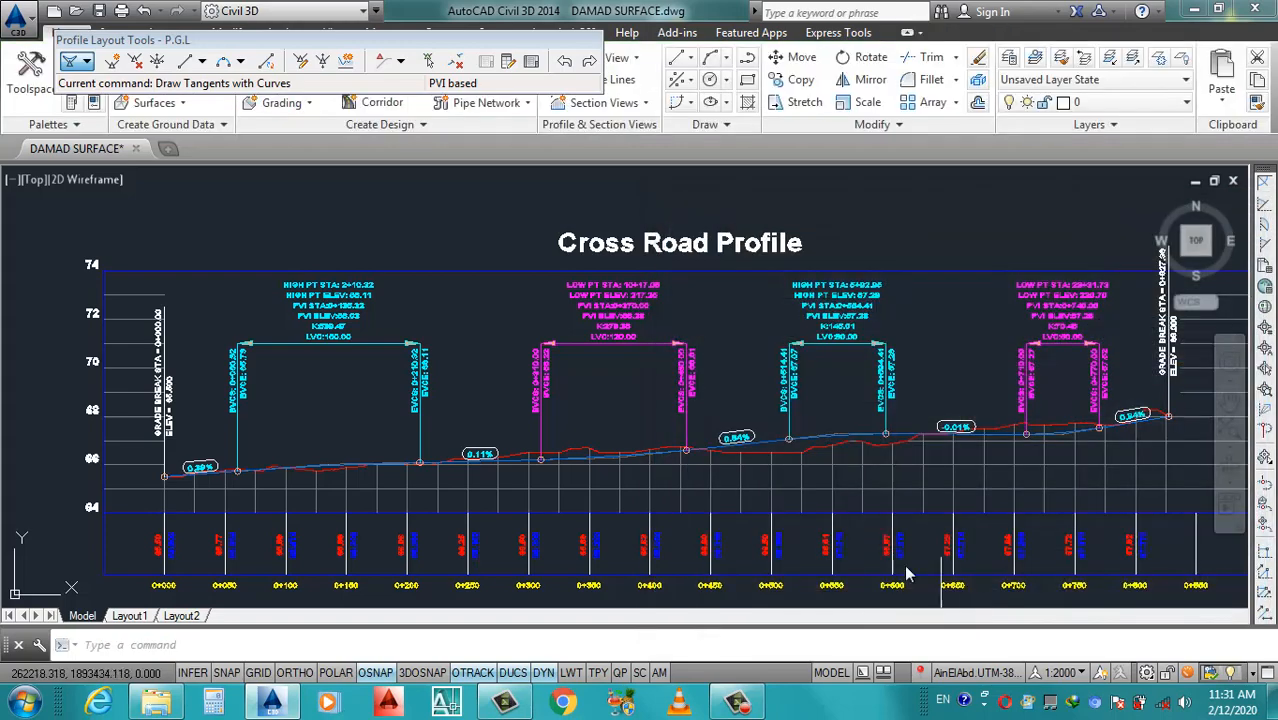
Examine the restyled title, curve labels and band of the Cross Road Profile at different scales.
scroll(649, 395, "down", 4)
scroll(659, 430, "up", 5)
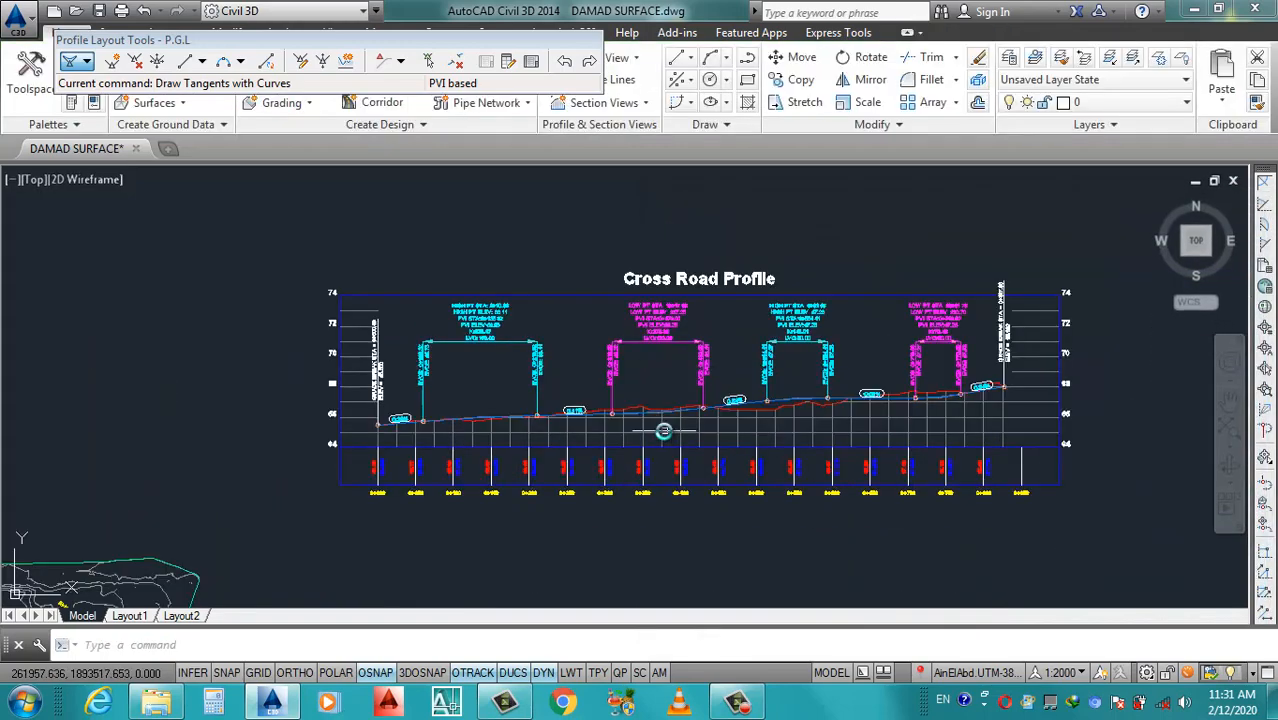
scroll(465, 420, "down", 2)
scroll(465, 420, "up", 5)
scroll(456, 429, "down", 5)
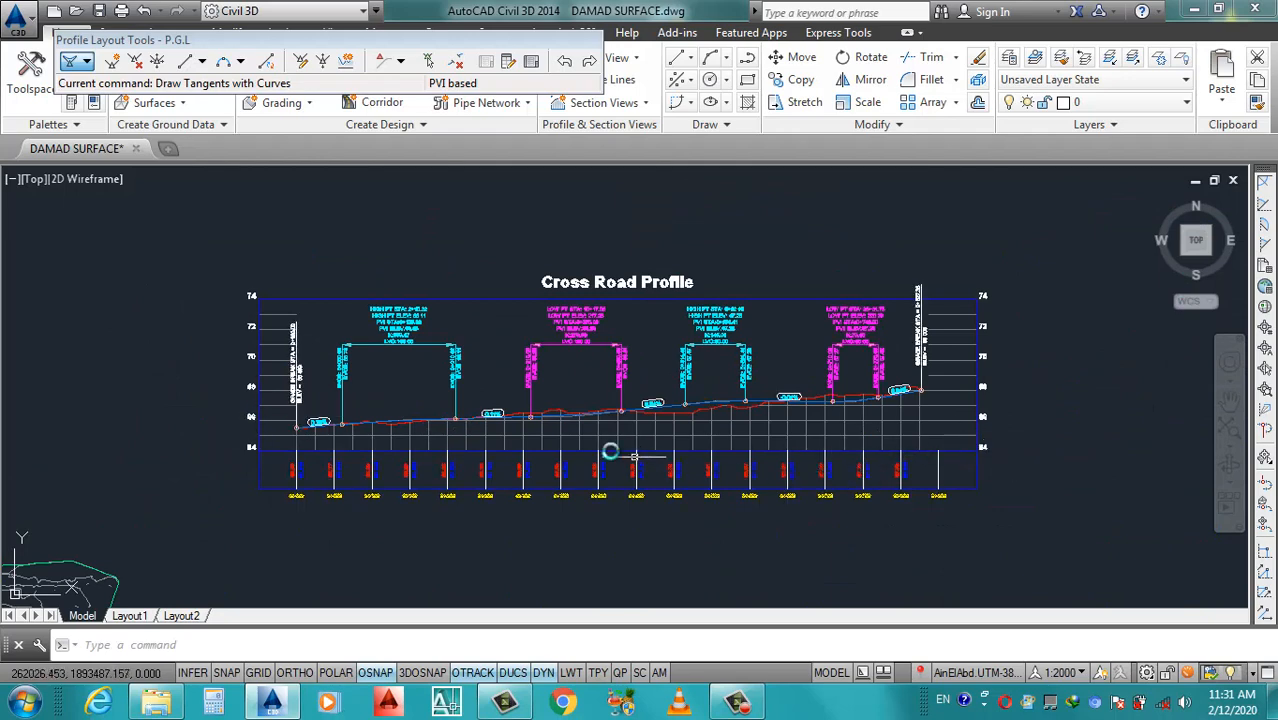
scroll(477, 437, "up", 2)
left_click(461, 438)
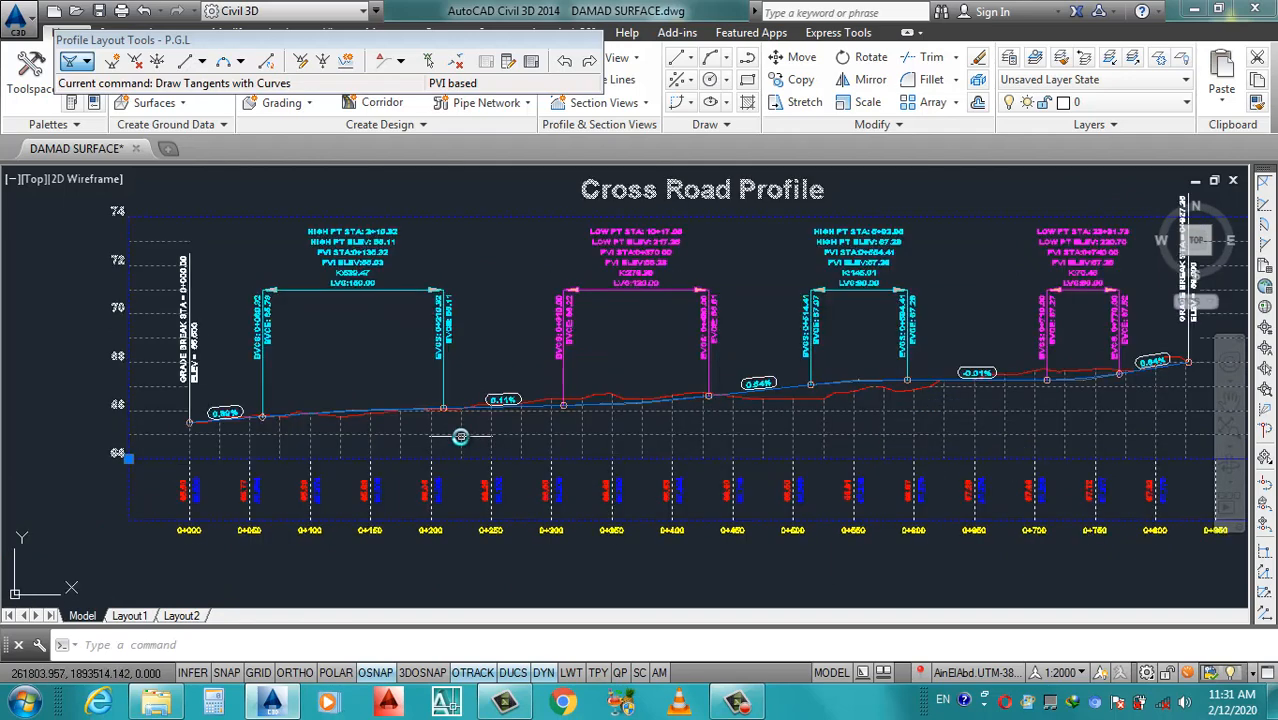
scroll(461, 438, "down", 2)
key("Escape")
scroll(517, 452, "up", 1)
scroll(517, 452, "down", 2)
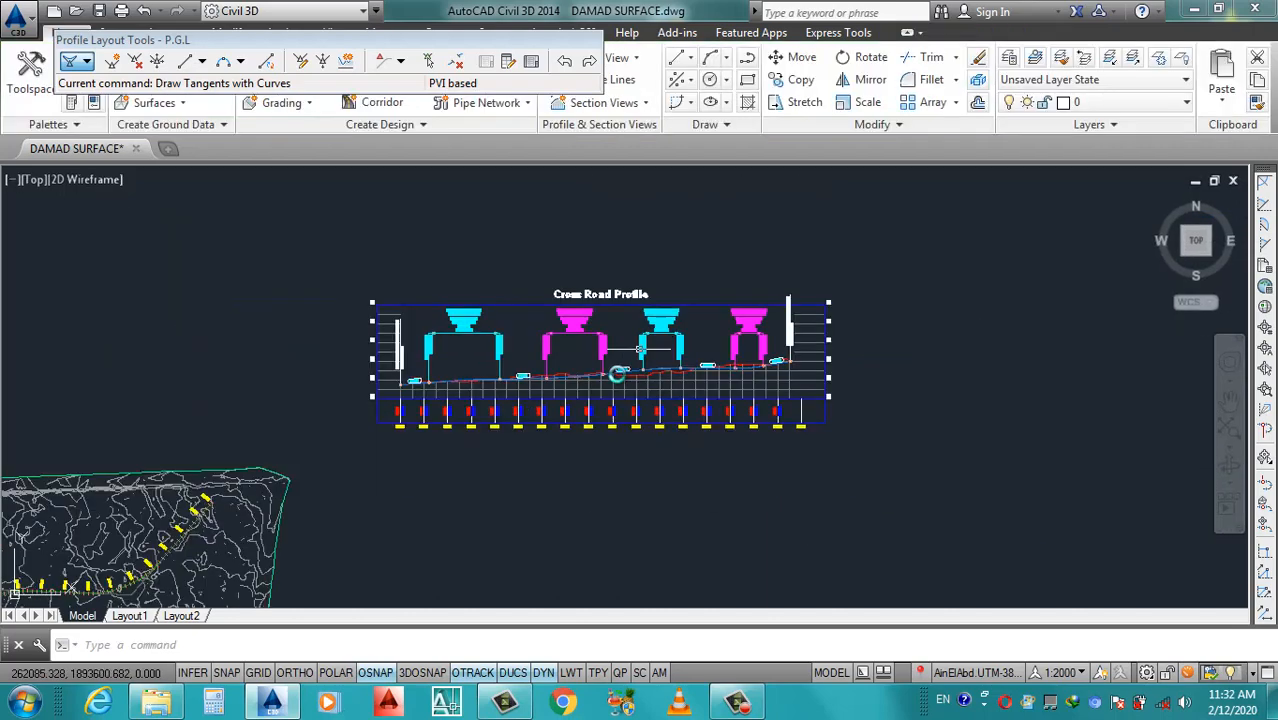
Open the Cross Road profile view's properties and switch its station range to user specified.
scroll(513, 442, "up", 2)
left_click(625, 367)
left_click(610, 364)
right_click(610, 364)
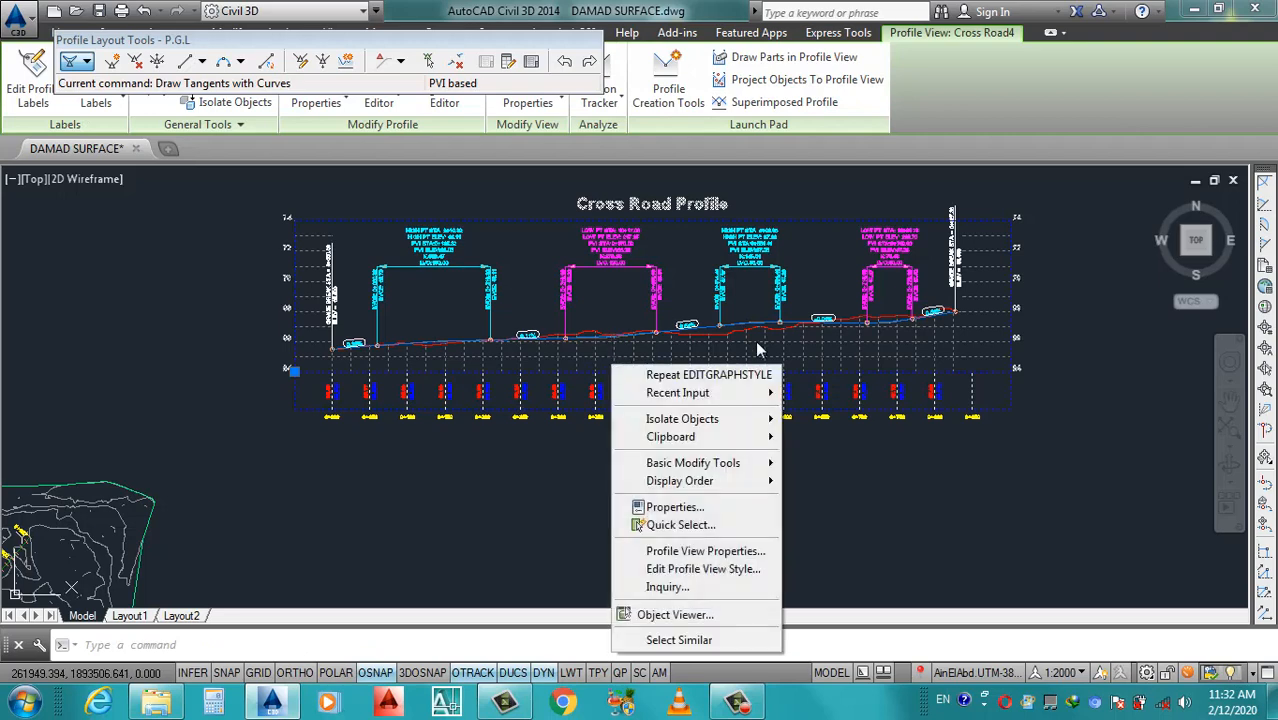
left_click(703, 553)
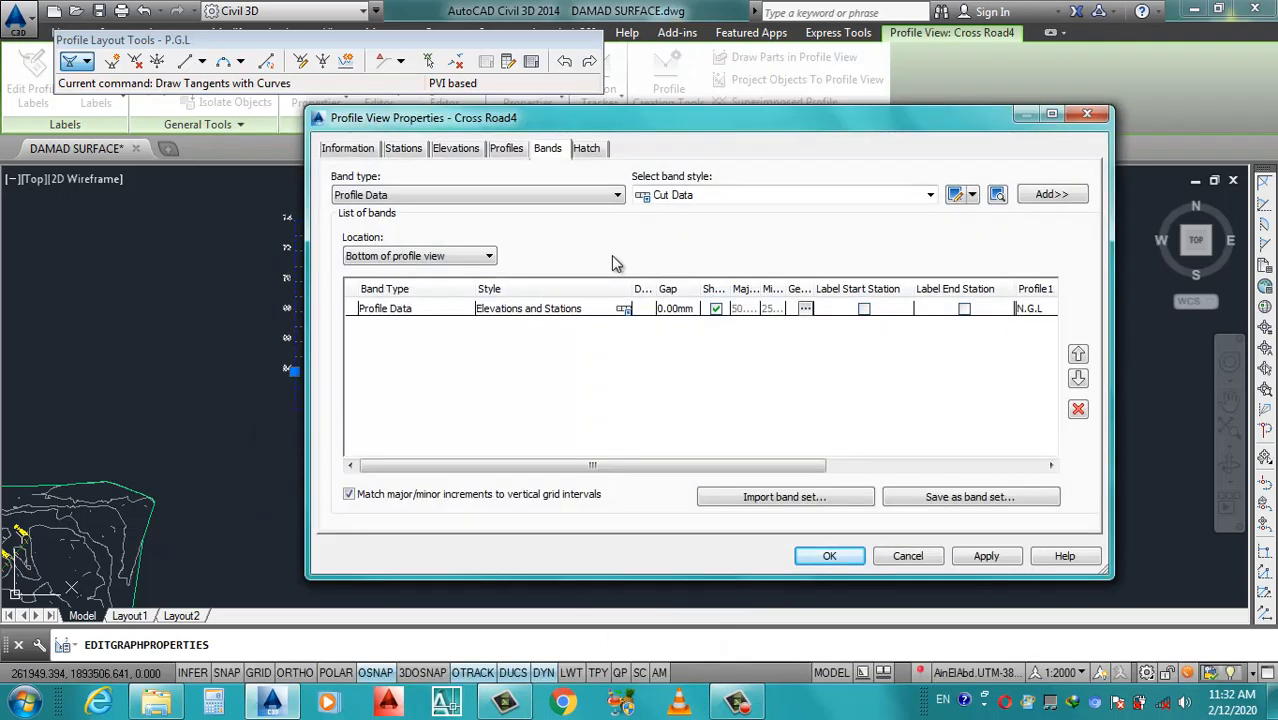
left_click(405, 149)
left_click_drag(490, 120, 578, 115)
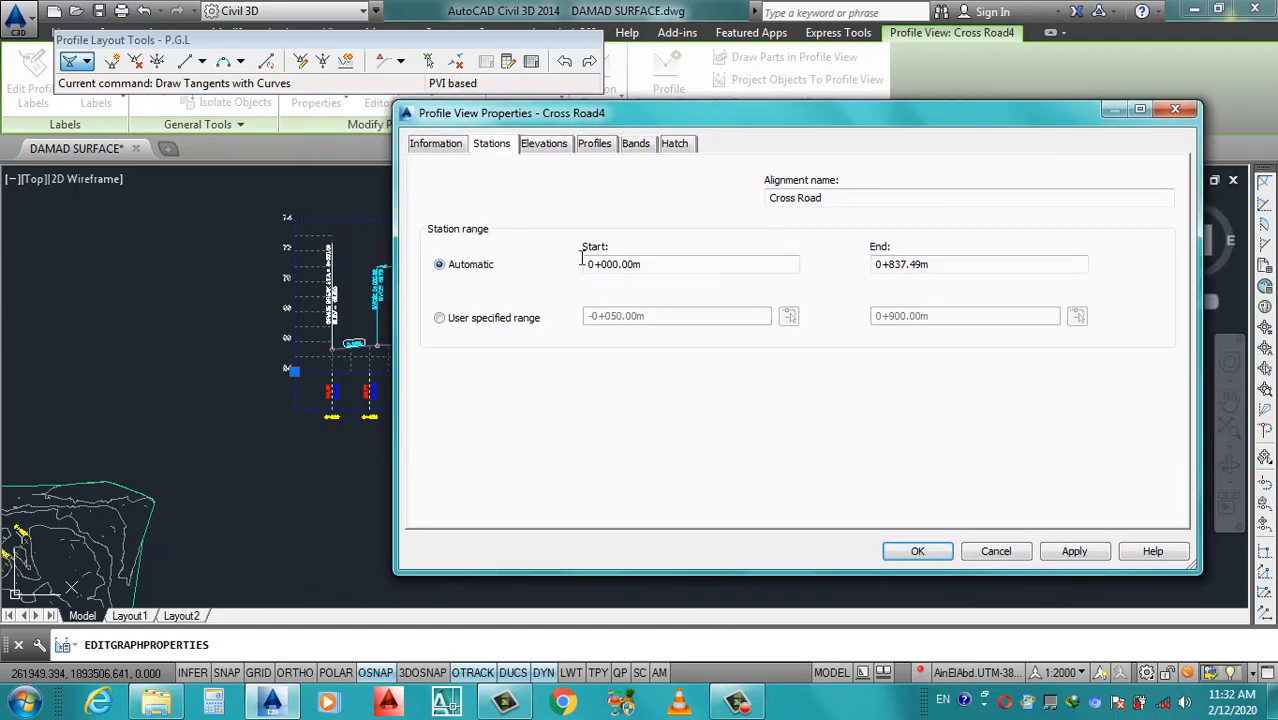
left_click(506, 322)
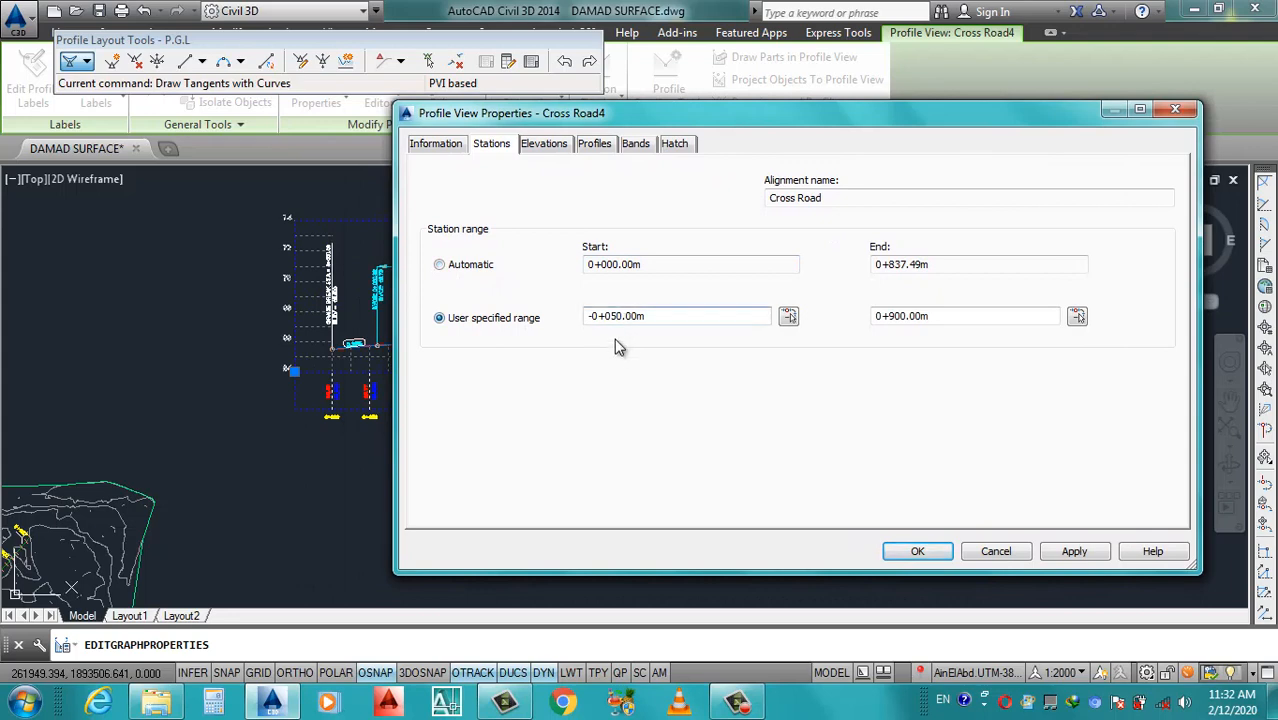
Try a start station of -0+010.00m, and set it to -0+015.00m instead.
left_click(1073, 560)
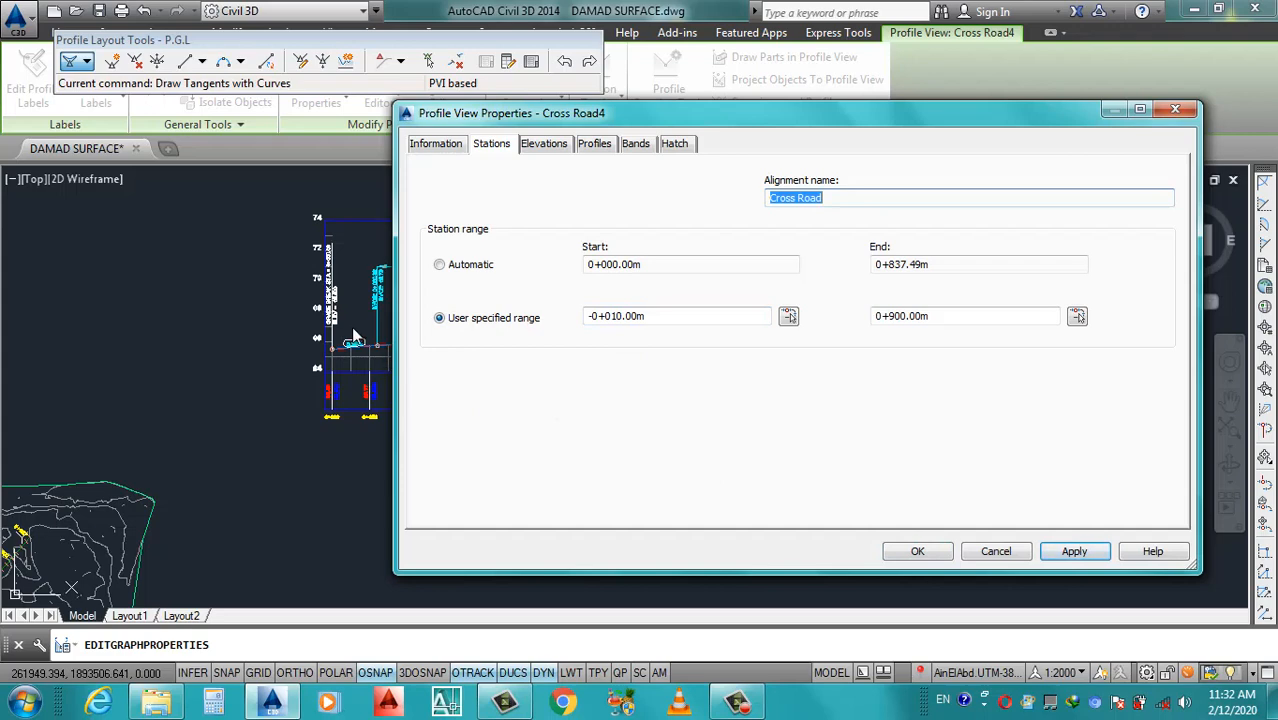
left_click(614, 316)
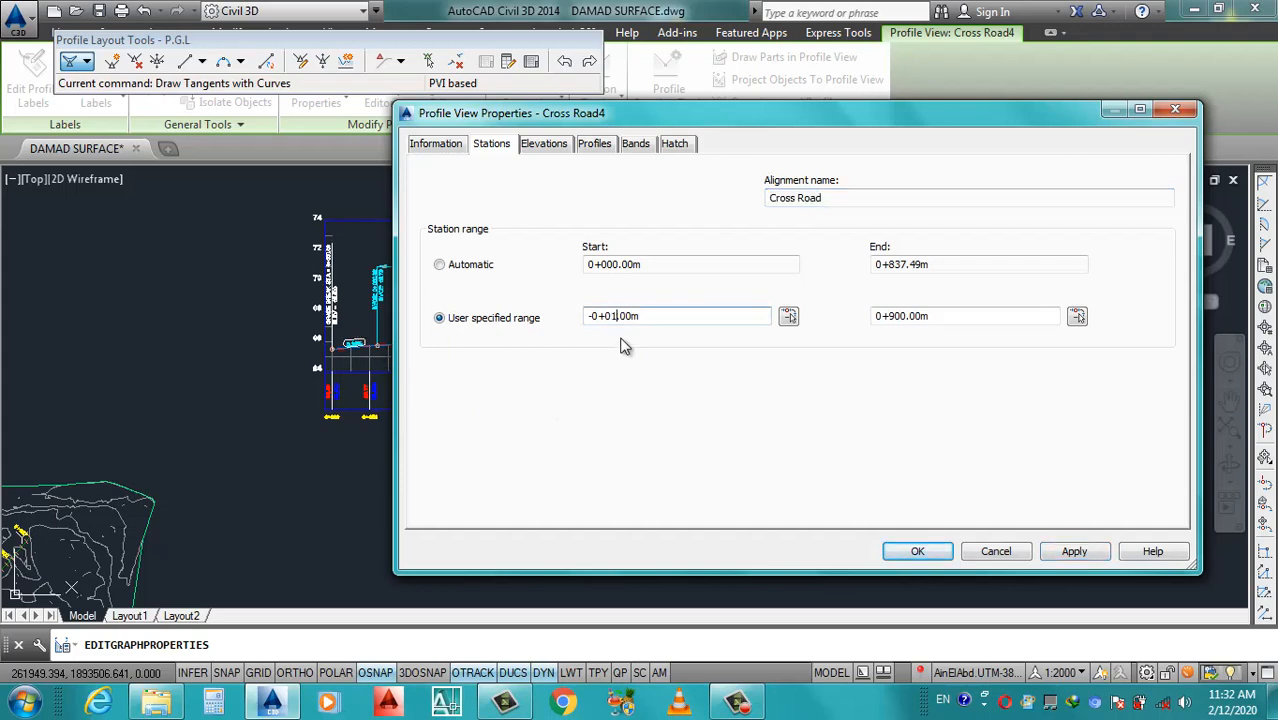
left_click(1074, 553)
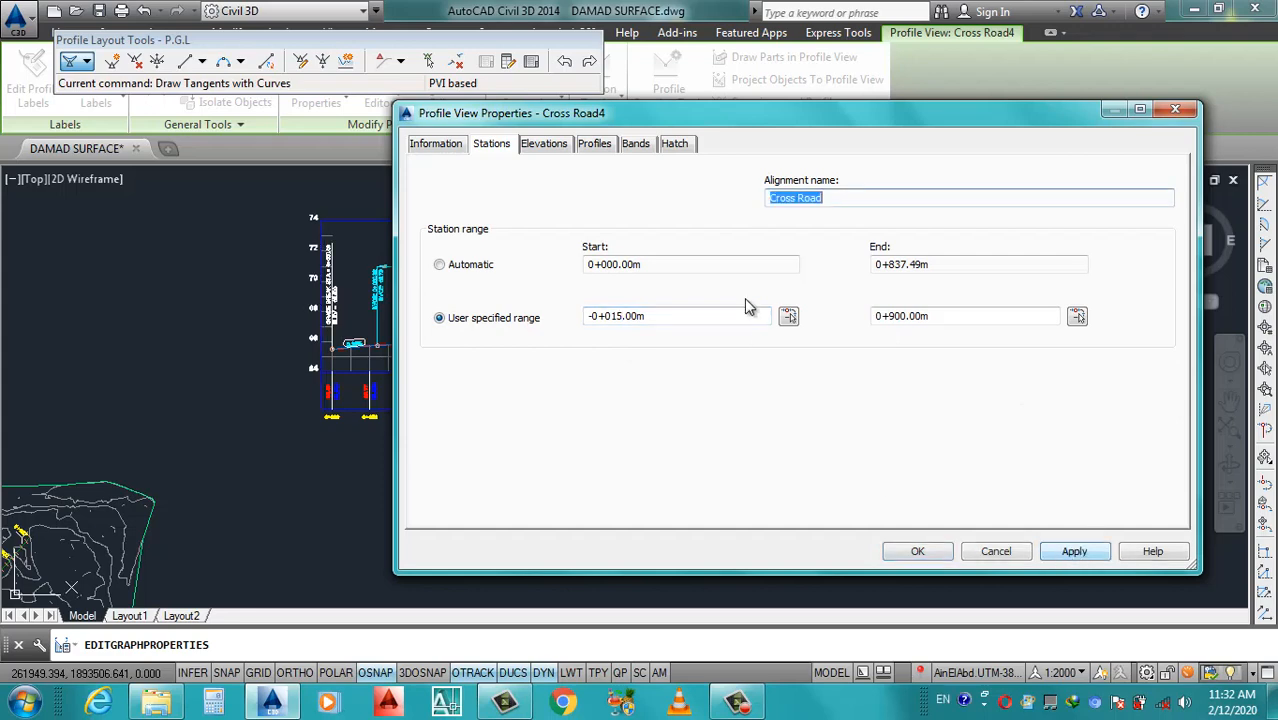
Set the station range's end to 0+850.00m and accept the profile view properties.
mouse_move(785, 125)
left_mouse_down()
mouse_move(376, 297)
mouse_move(485, 199)
mouse_move(505, 151)
left_mouse_up()
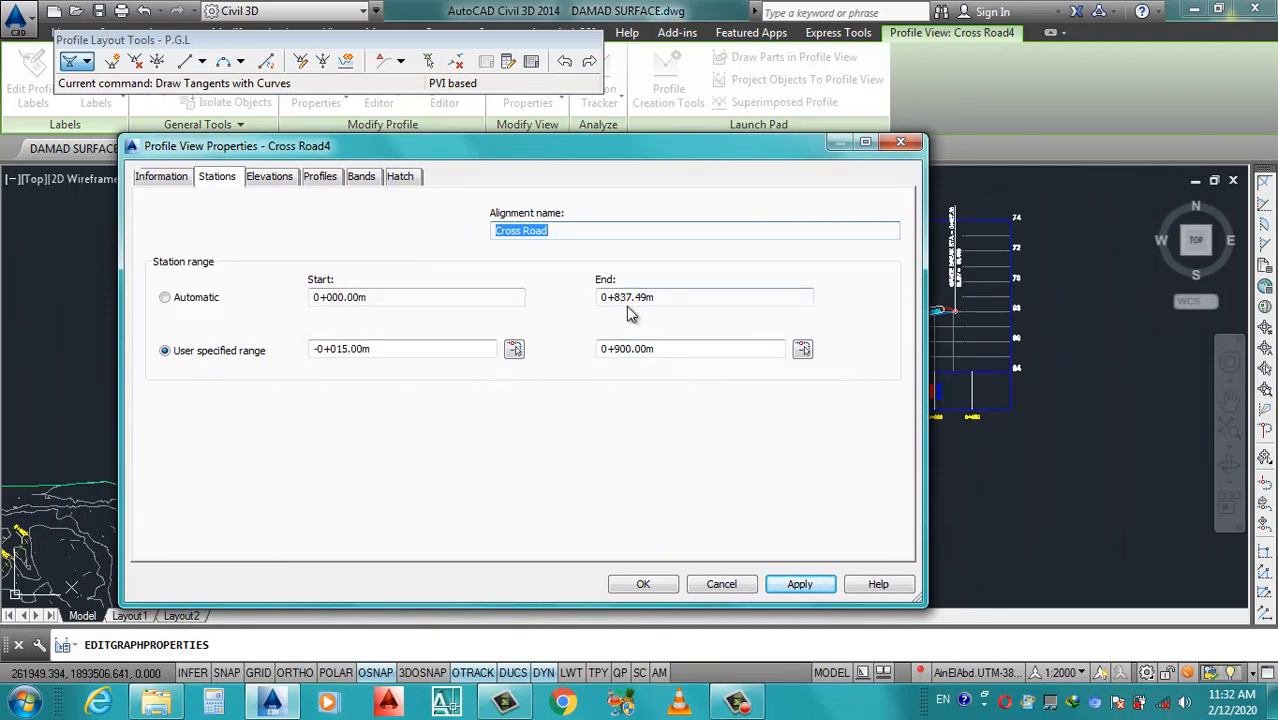
left_click(630, 348)
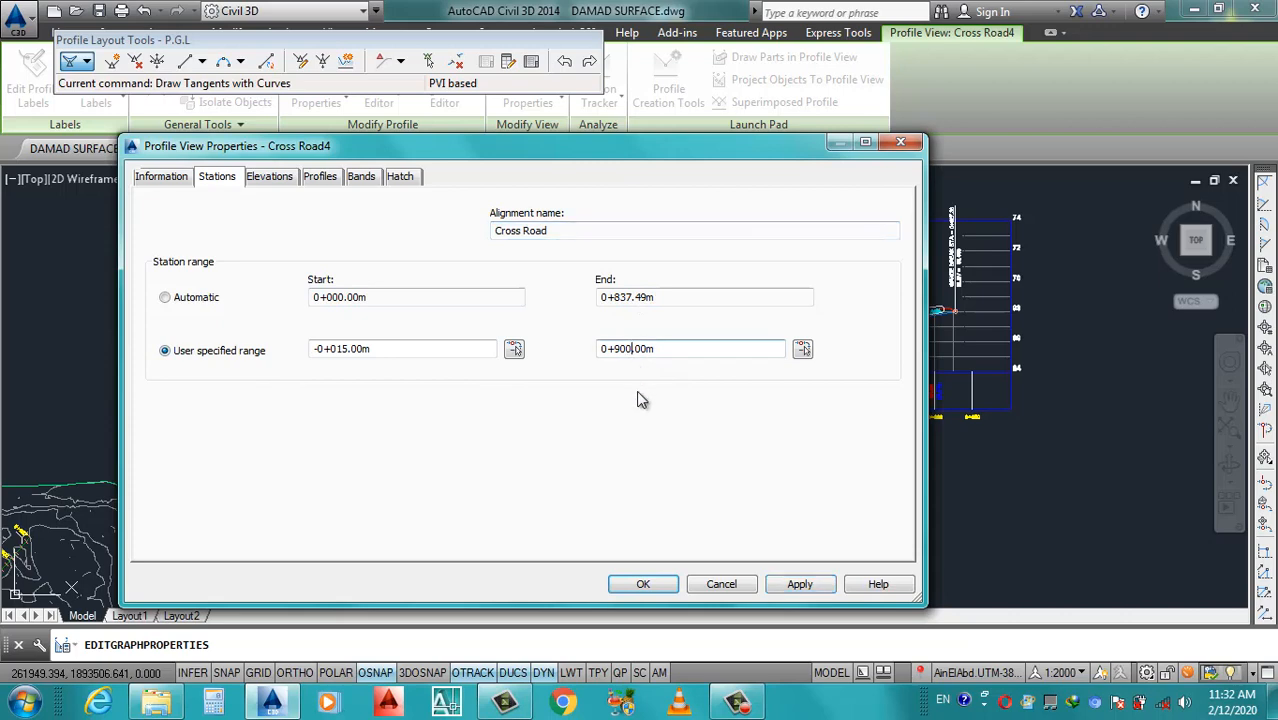
key("BackSpace")
key("BackSpace")
key("BackSpace")
key("BackSpace")
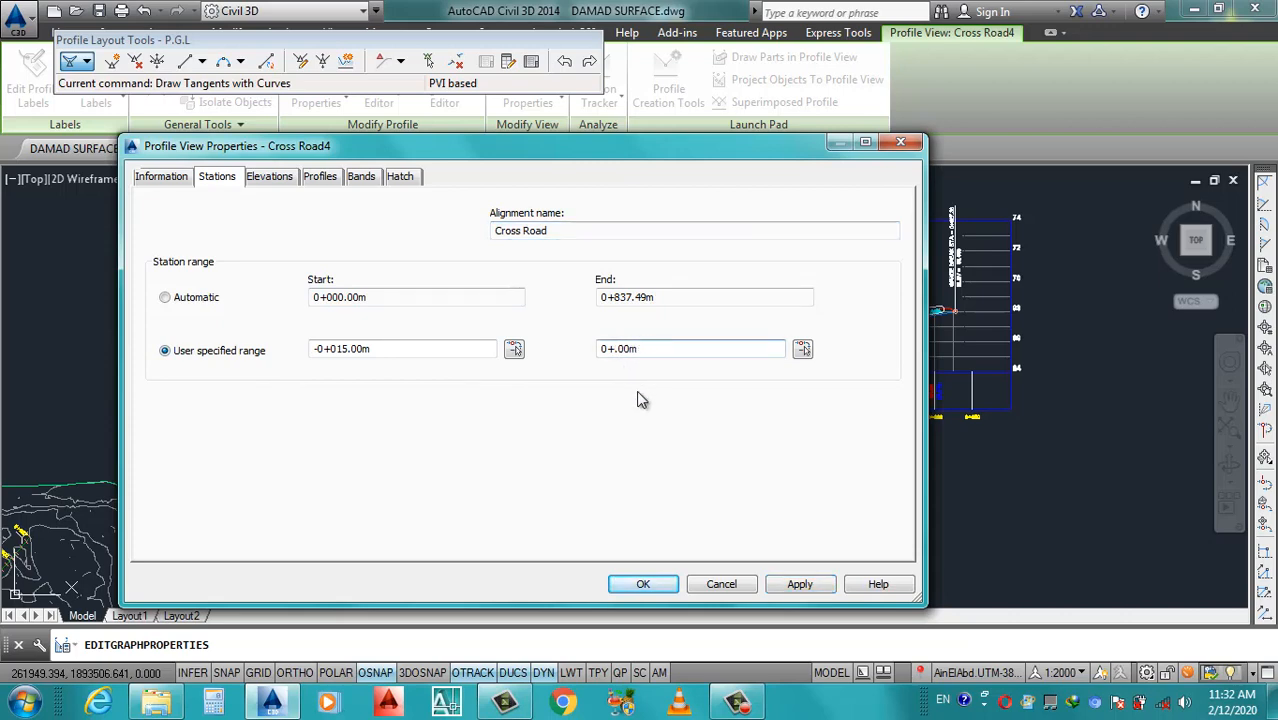
type("850")
left_click(799, 585)
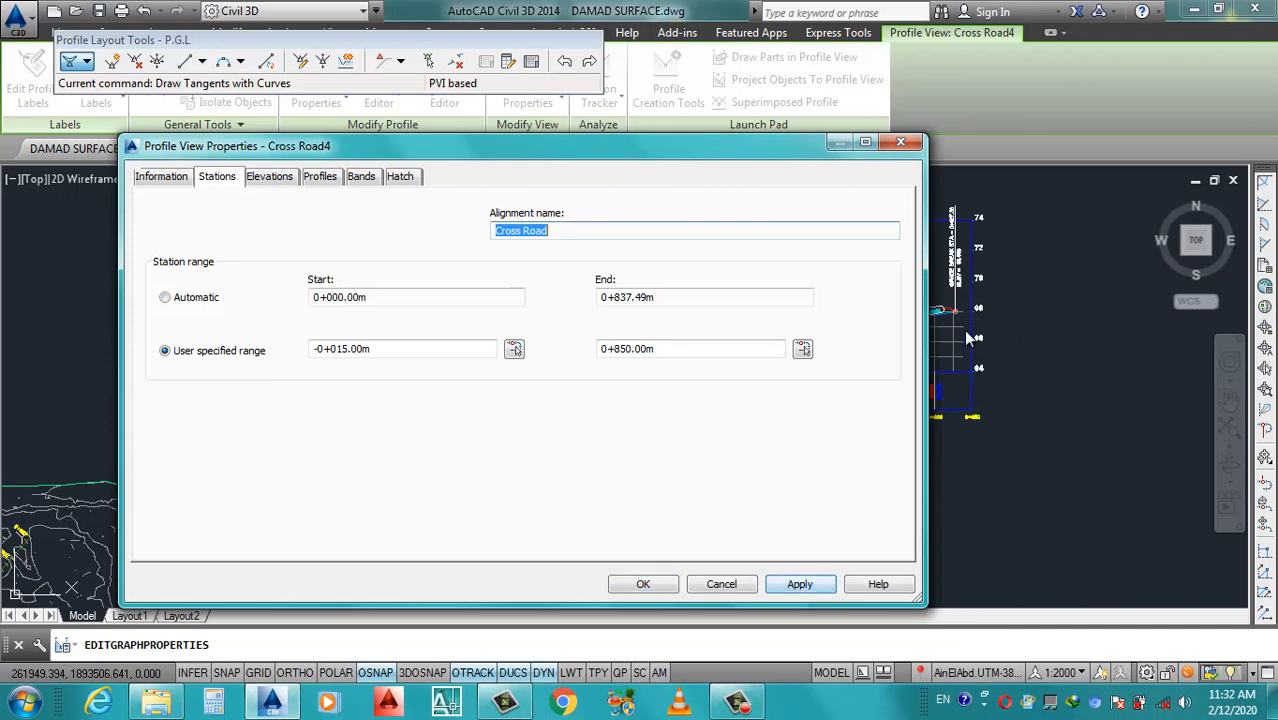
left_click(643, 586)
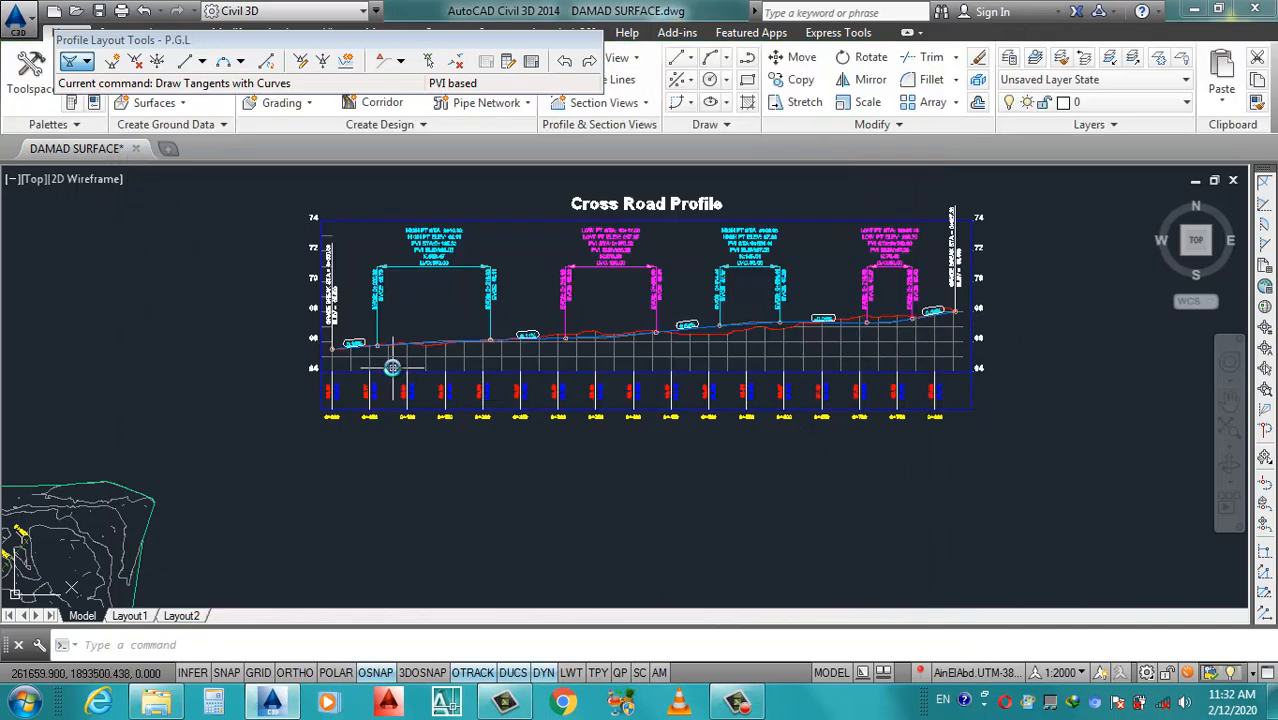
Examine the band's elevation and station labels and the extents of the Cross Road Profile at different scales.
scroll(485, 380, "up", 5)
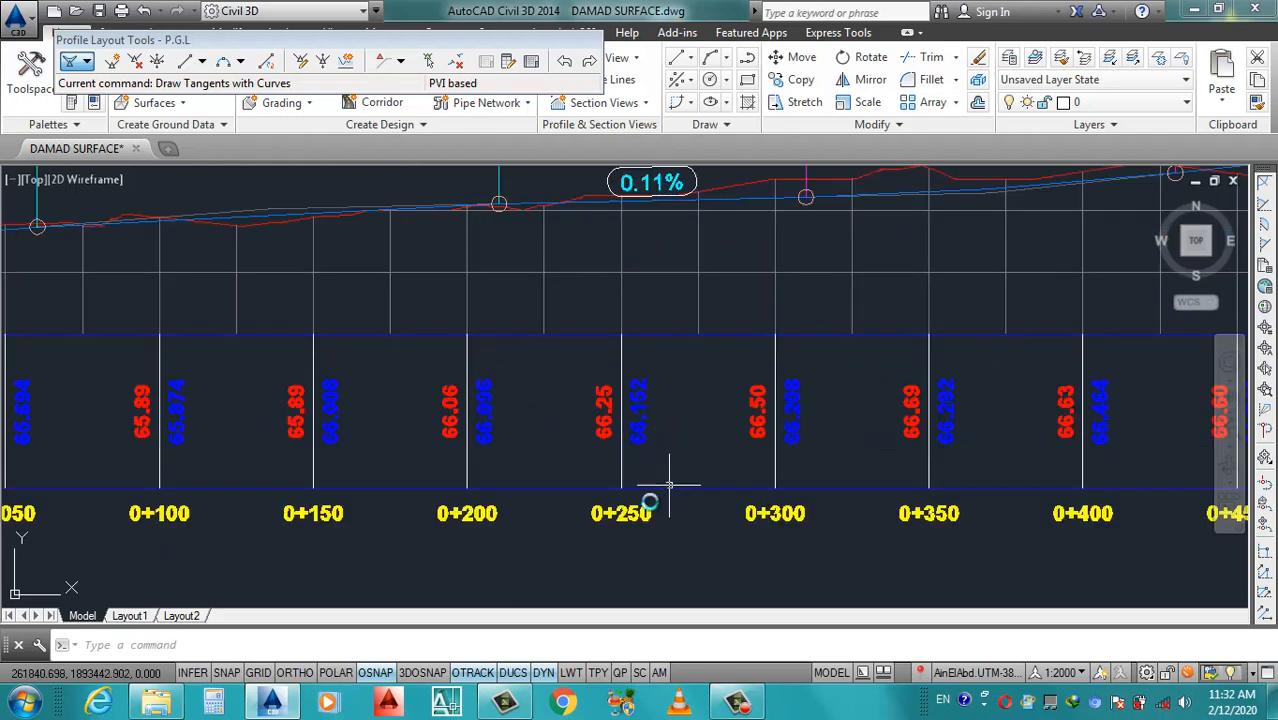
scroll(842, 442, "up", 3)
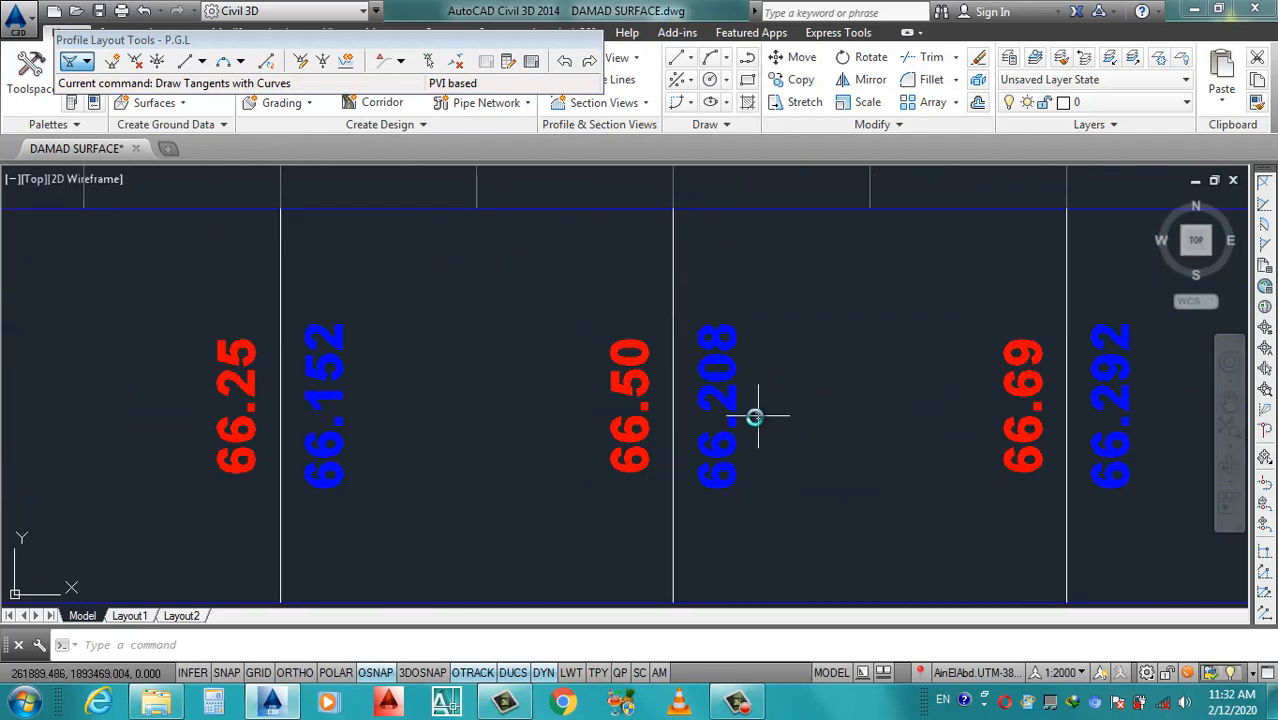
scroll(715, 440, "down", 6)
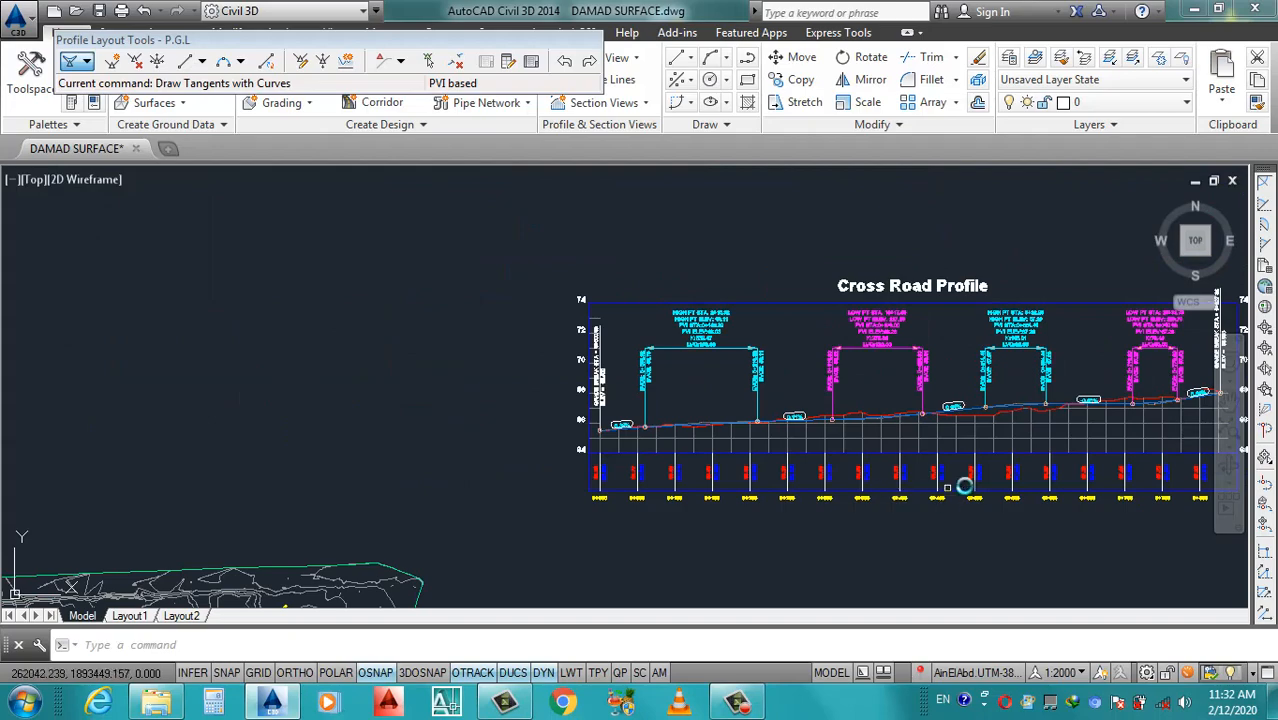
scroll(918, 487, "down", 3)
scroll(905, 462, "up", 4)
scroll(666, 402, "up", 5)
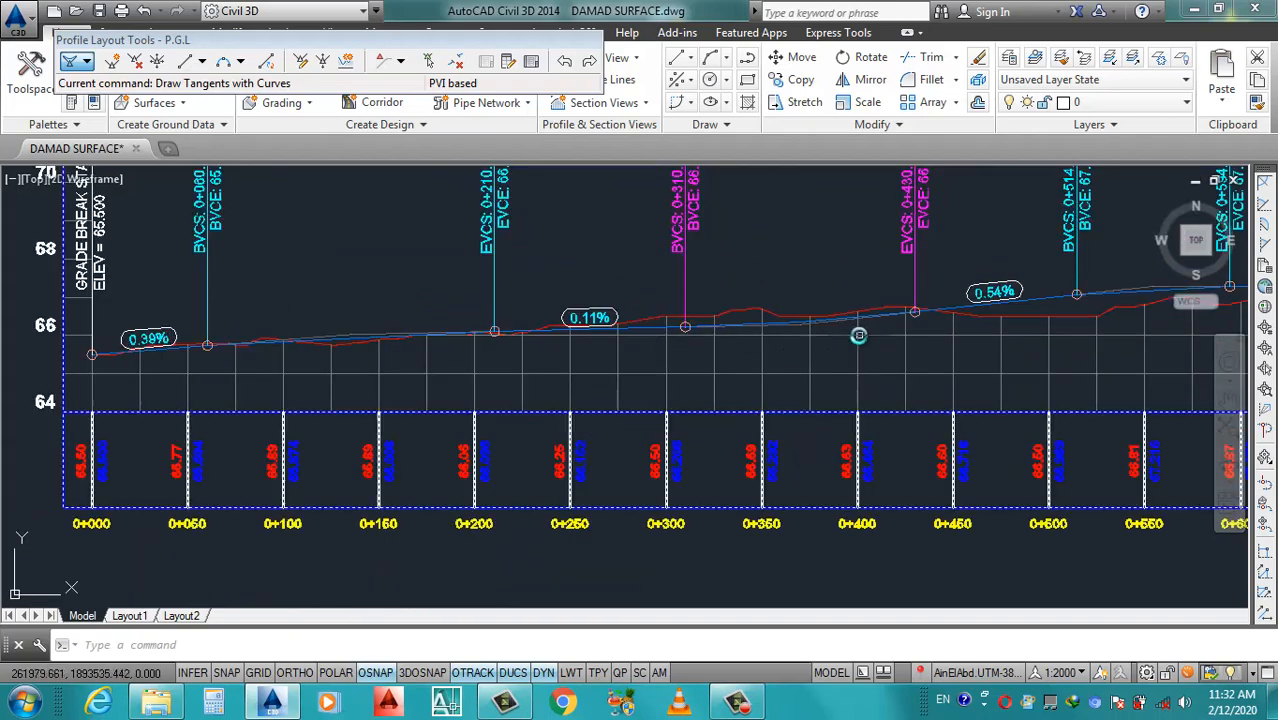
scroll(858, 336, "down", 4)
scroll(962, 352, "up", 3)
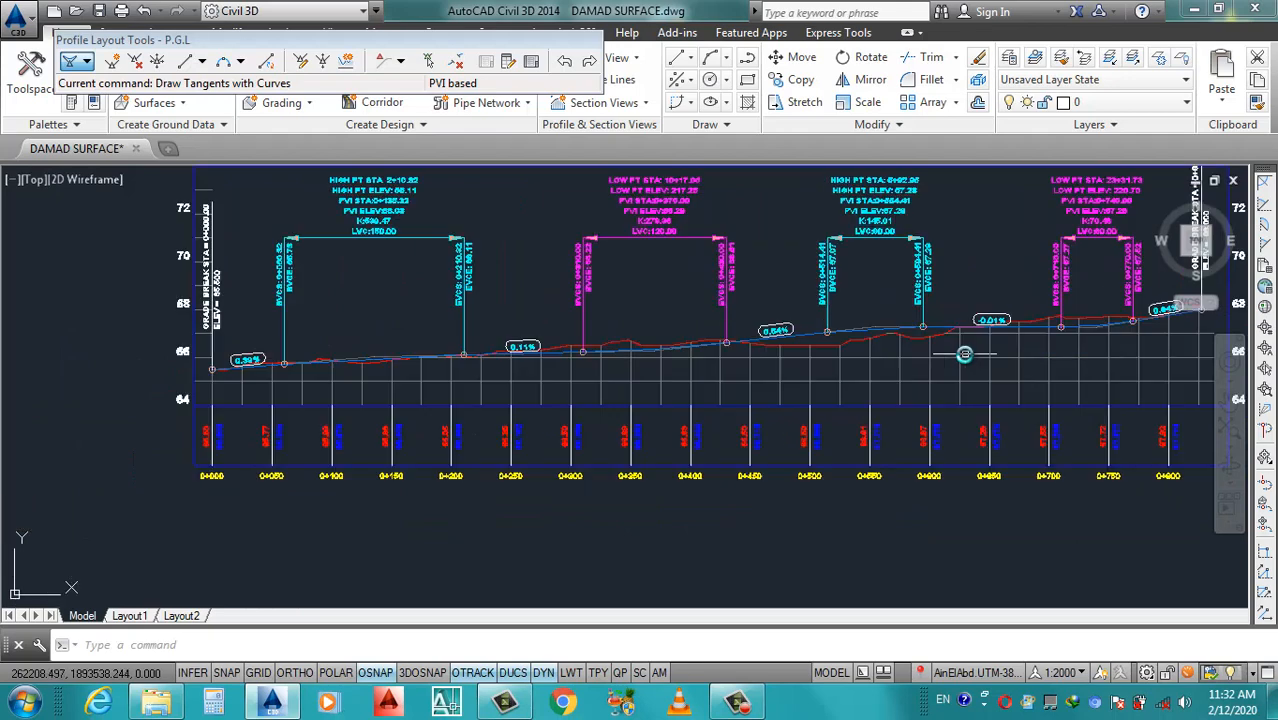
Add a Cut Material hatch area and a Fill Material hatch area between N.G.L and P.G.L in the Cross Road profile view.
left_click(658, 386)
right_click(659, 388)
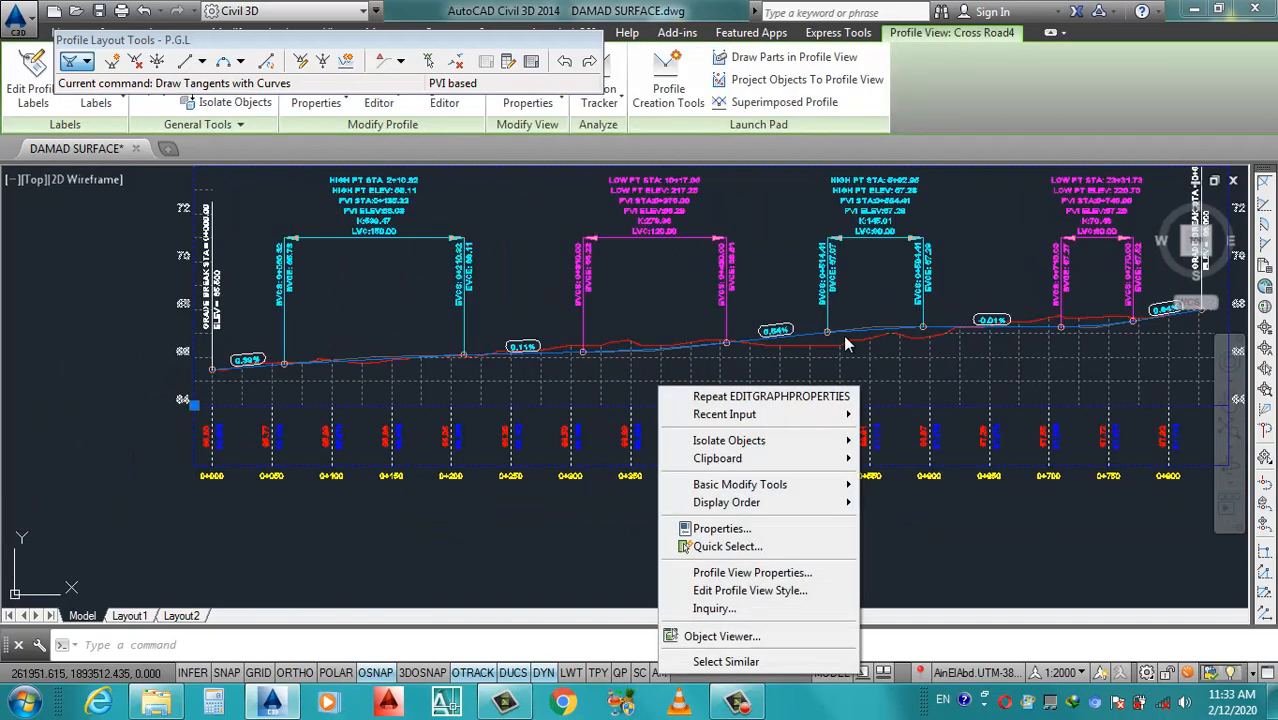
left_click(750, 573)
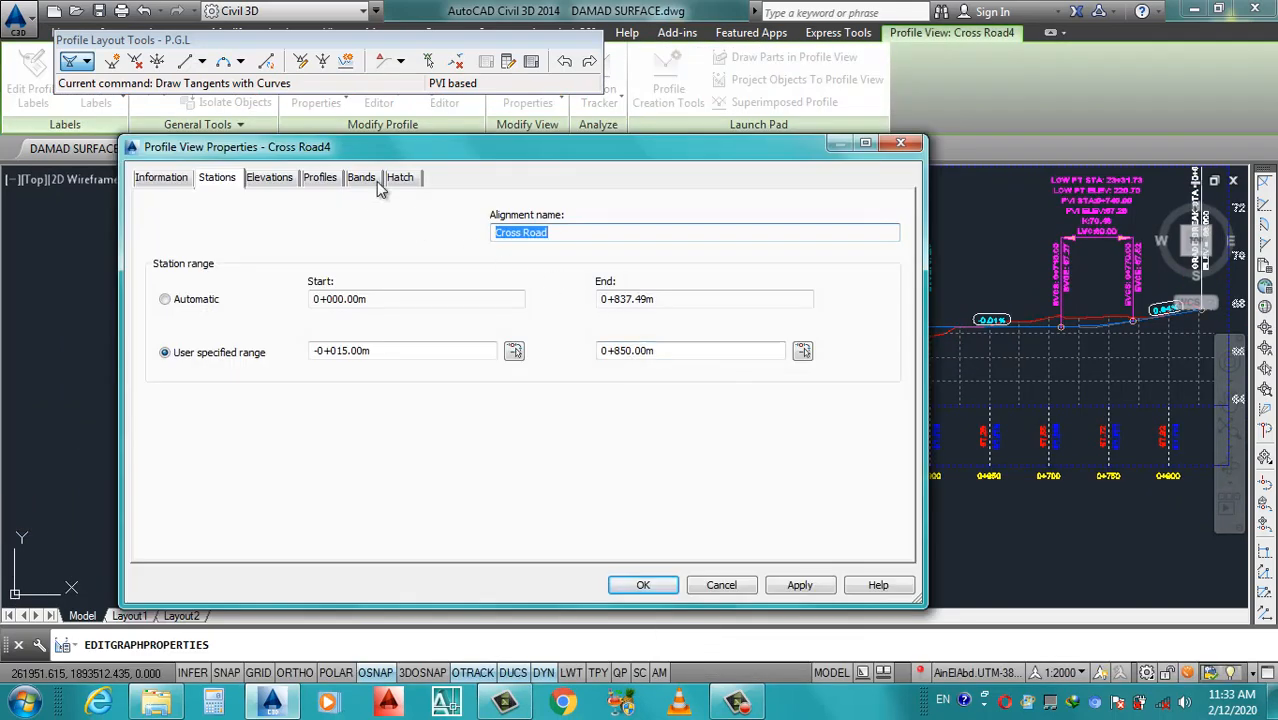
left_click(400, 180)
left_click(215, 250)
left_click(220, 340)
left_click(785, 588)
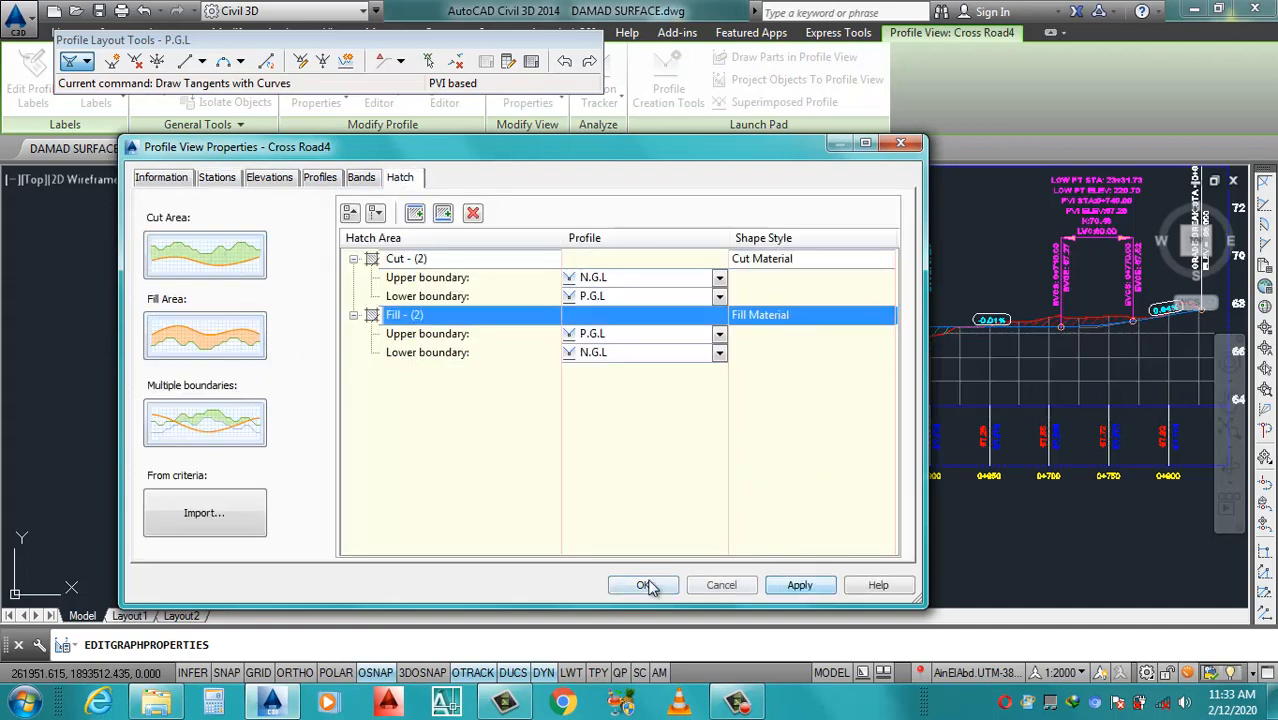
left_click(643, 585)
Examine the cut and fill hatching between the profile lines and the start of the band below.
scroll(783, 363, "up", 5)
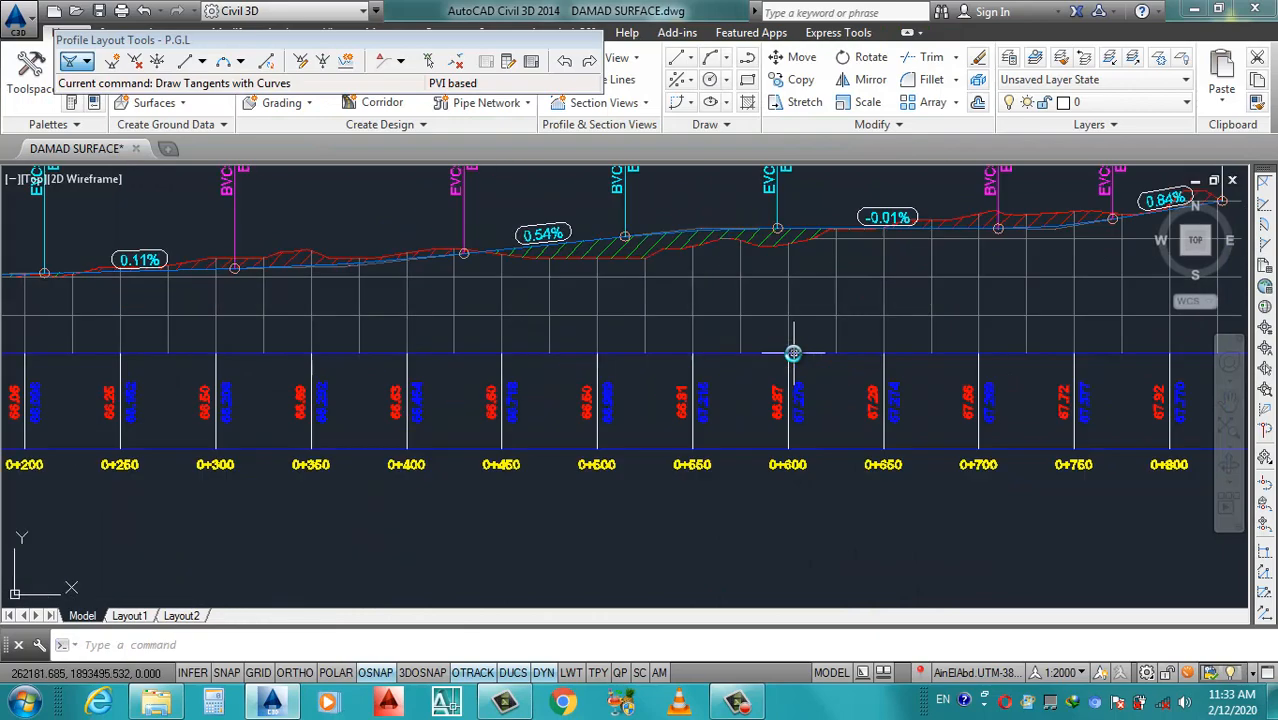
scroll(663, 249, "up", 2)
scroll(673, 240, "down", 8)
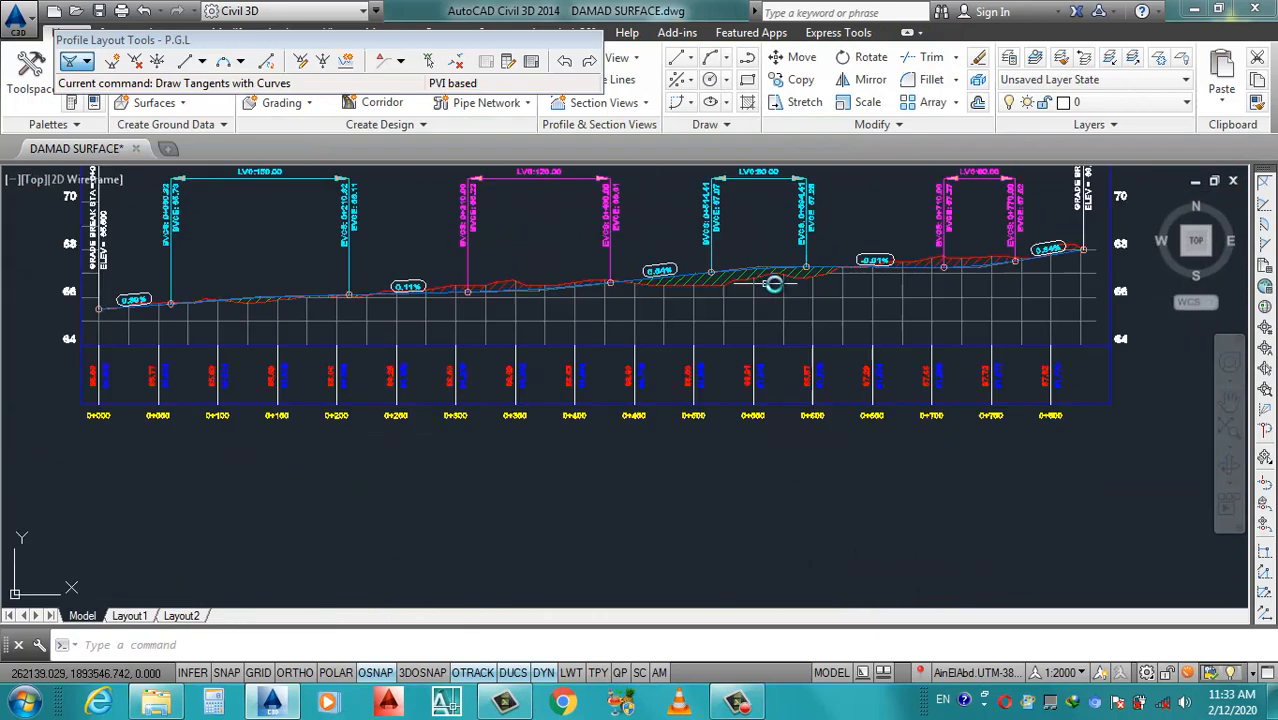
scroll(900, 290, "up", 6)
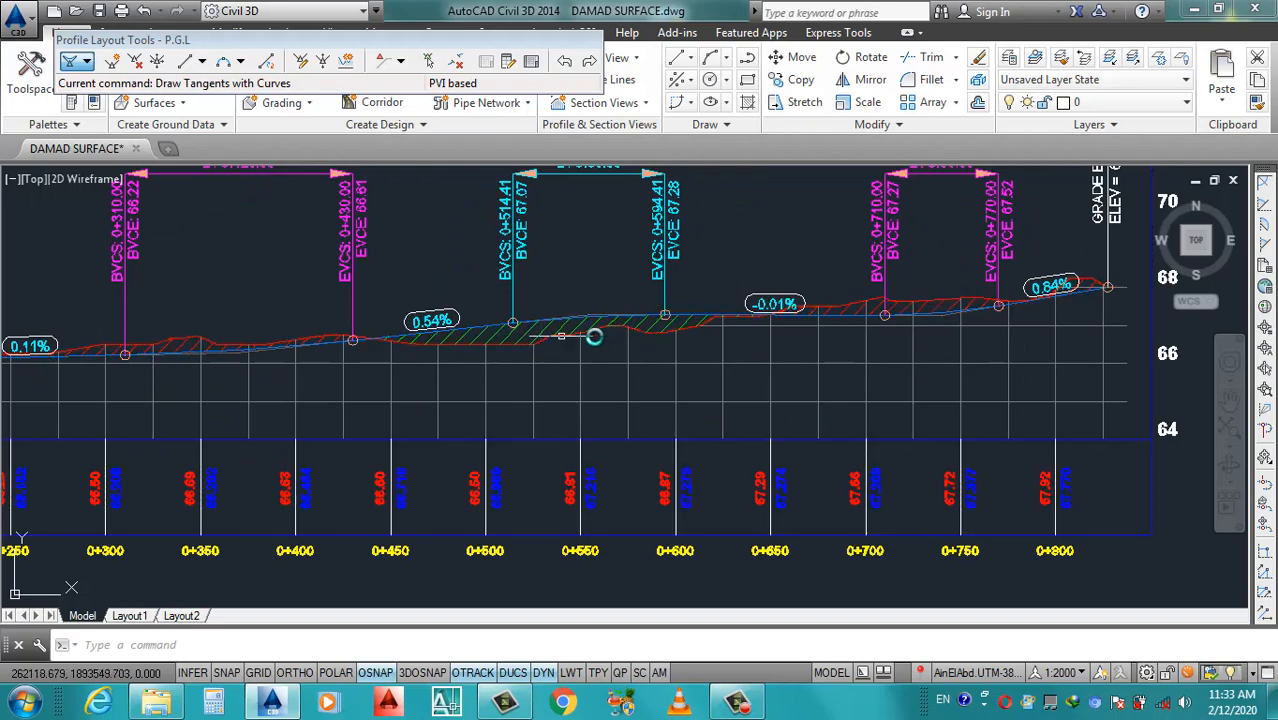
scroll(814, 342, "down", 5)
scroll(616, 360, "up", 4)
scroll(639, 372, "down", 5)
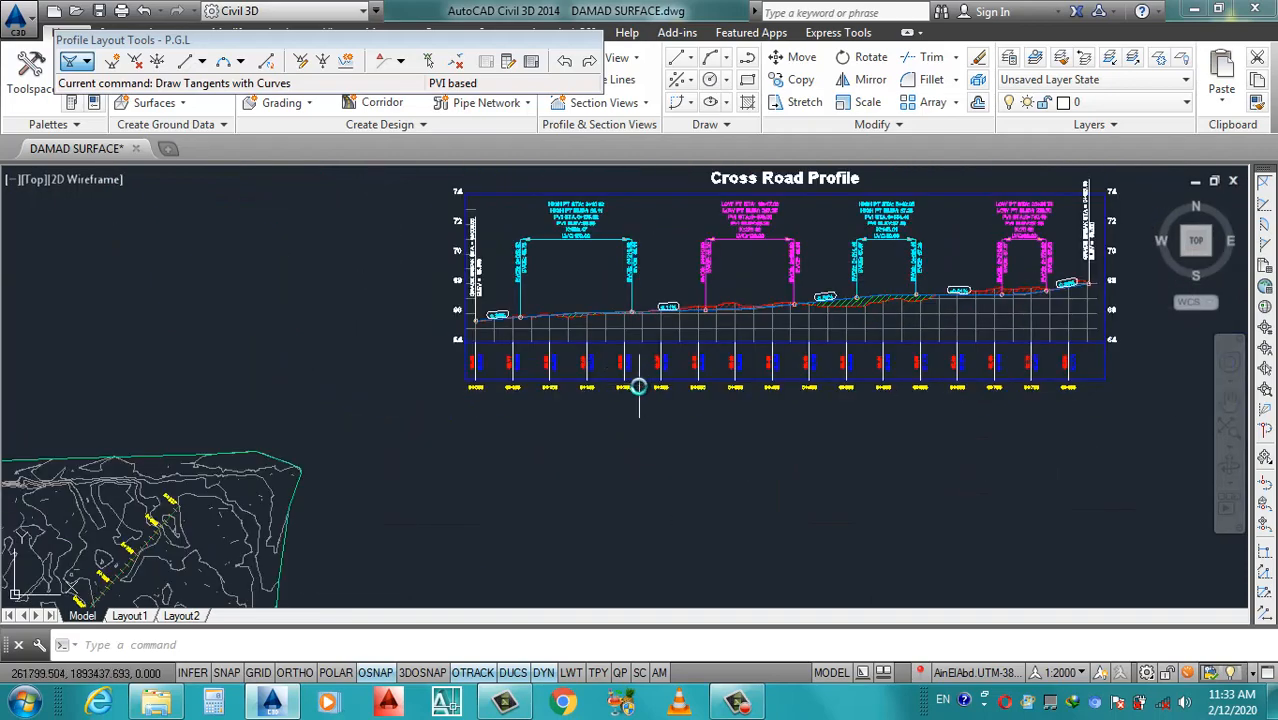
scroll(650, 328, "up", 4)
scroll(560, 360, "down", 3)
scroll(443, 396, "up", 4)
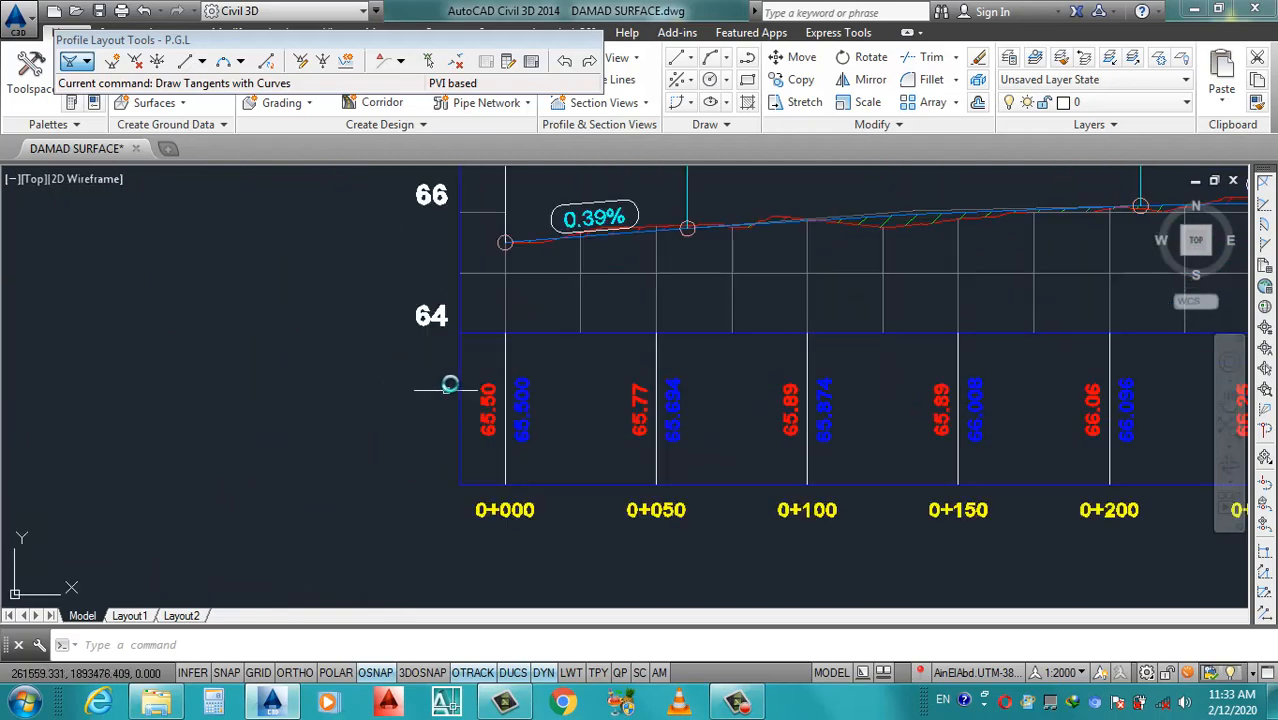
scroll(500, 420, "down", 2)
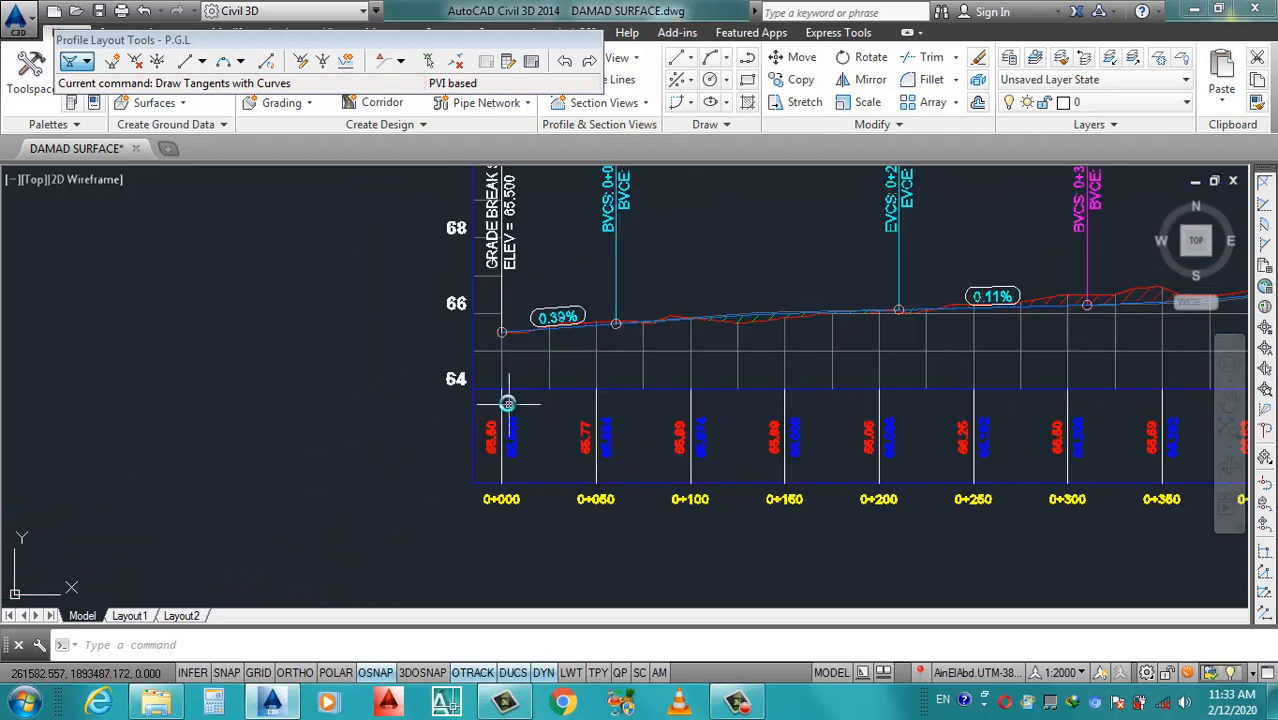
Set the Cross Road profile view's user specified minimum elevation to 63 m and accept the properties.
scroll(490, 370, "up", 4)
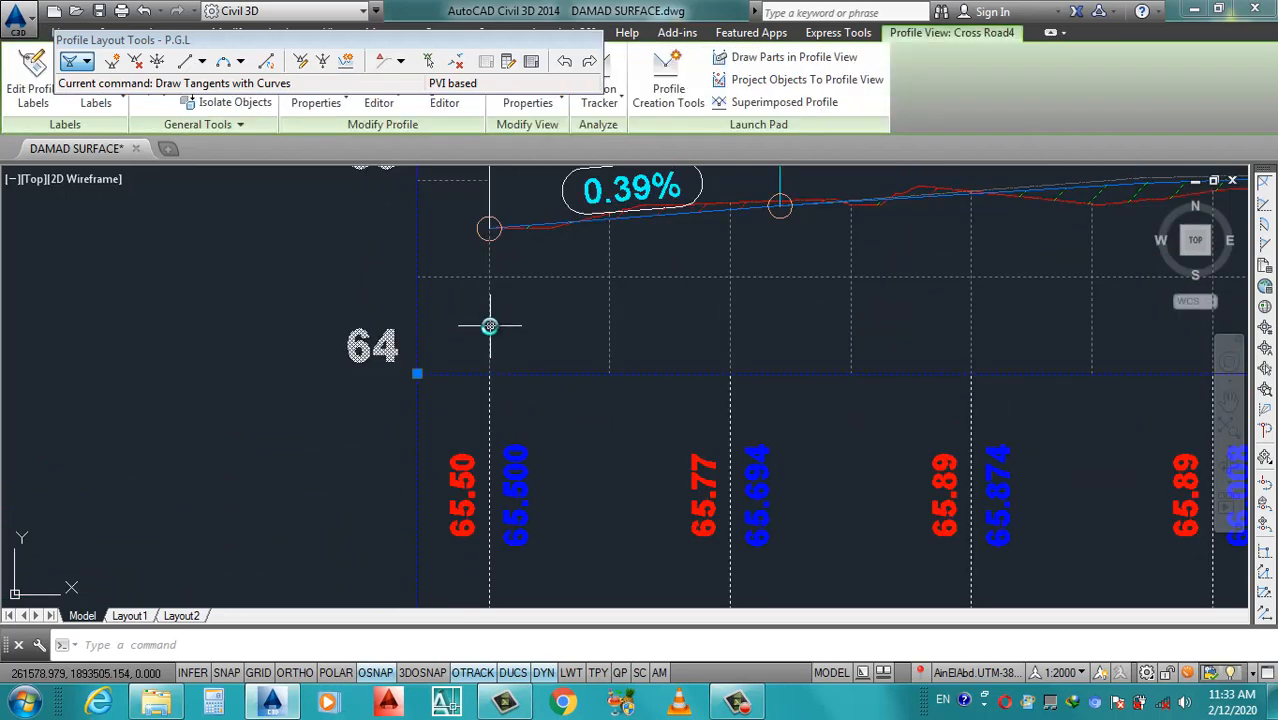
scroll(500, 365, "down", 4)
left_click(498, 364)
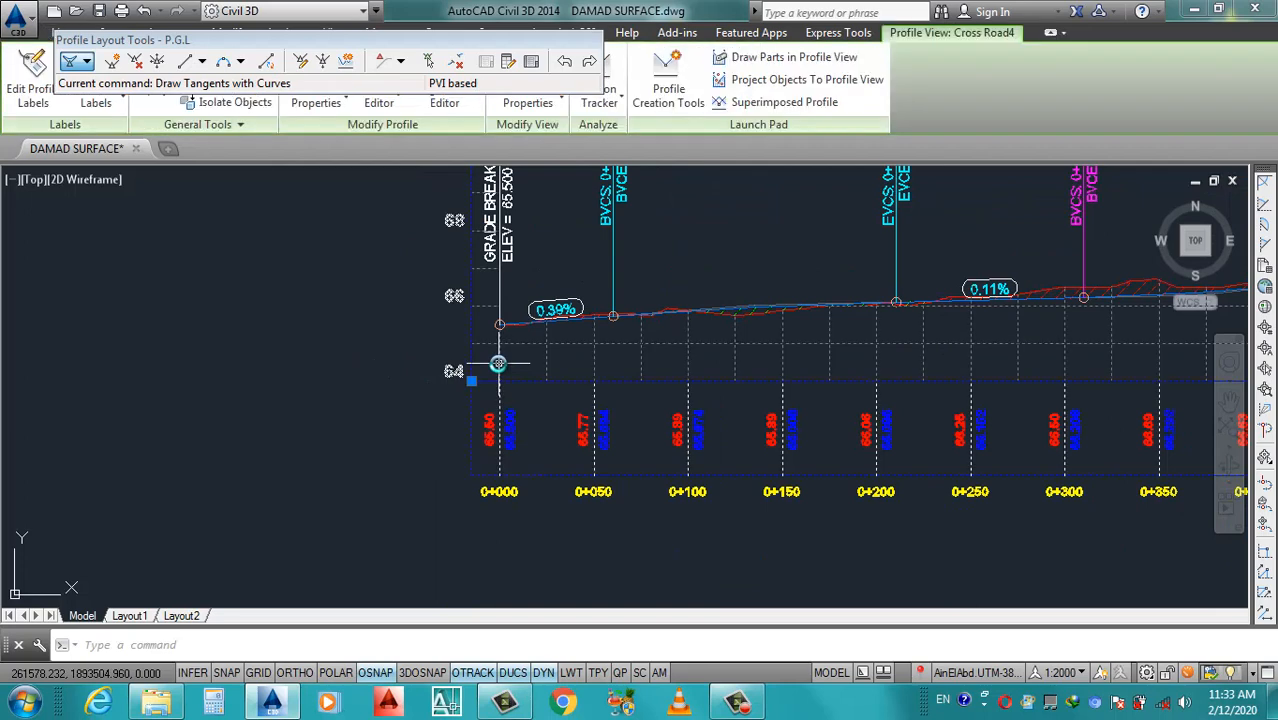
right_click(499, 368)
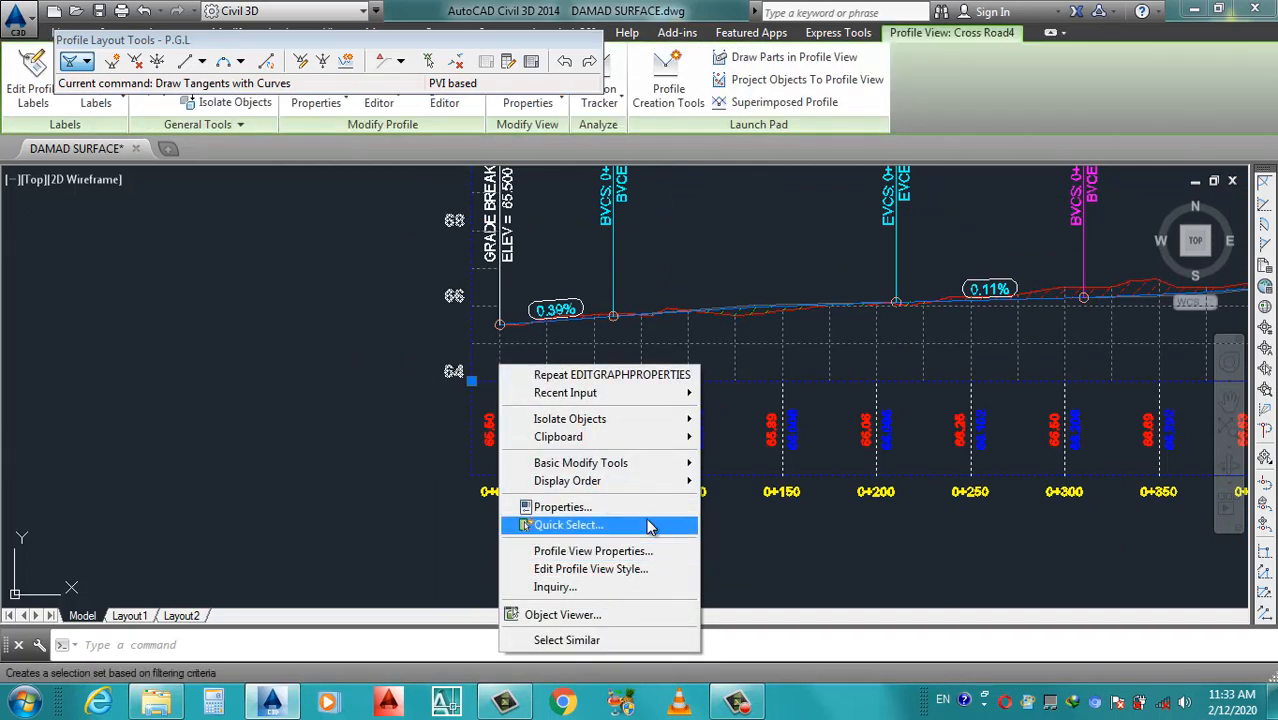
left_click(620, 551)
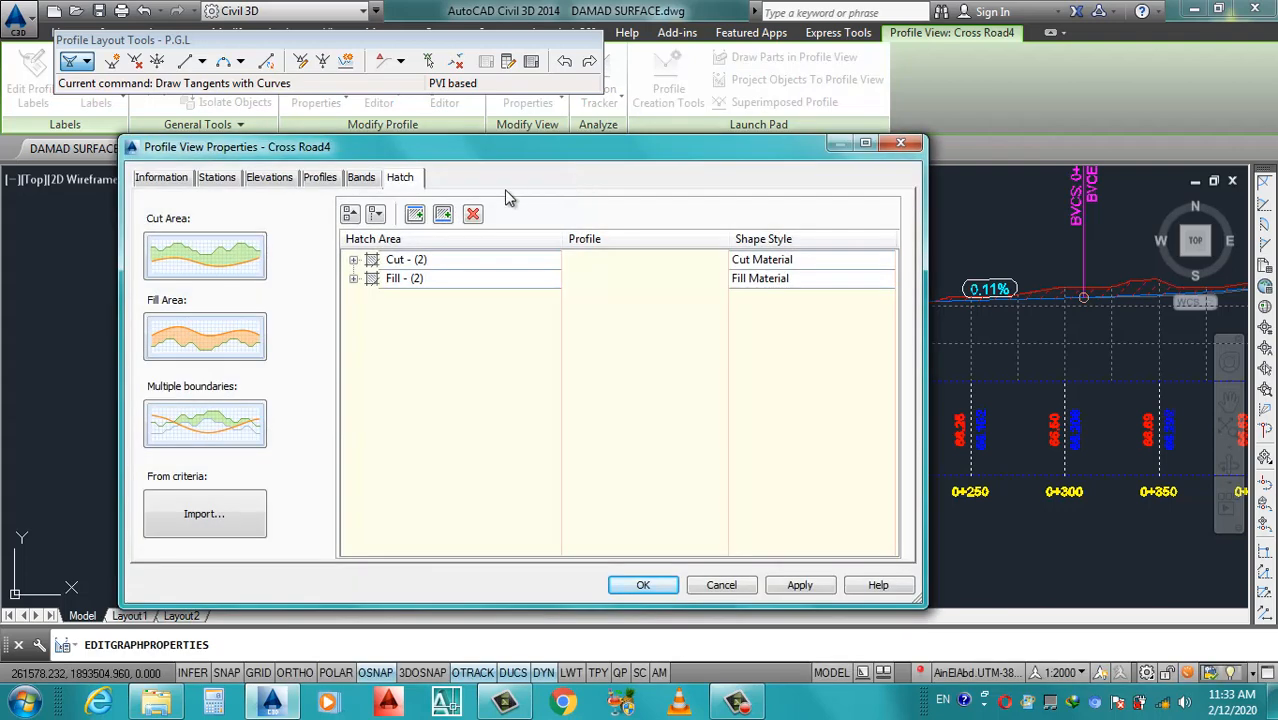
left_click(269, 177)
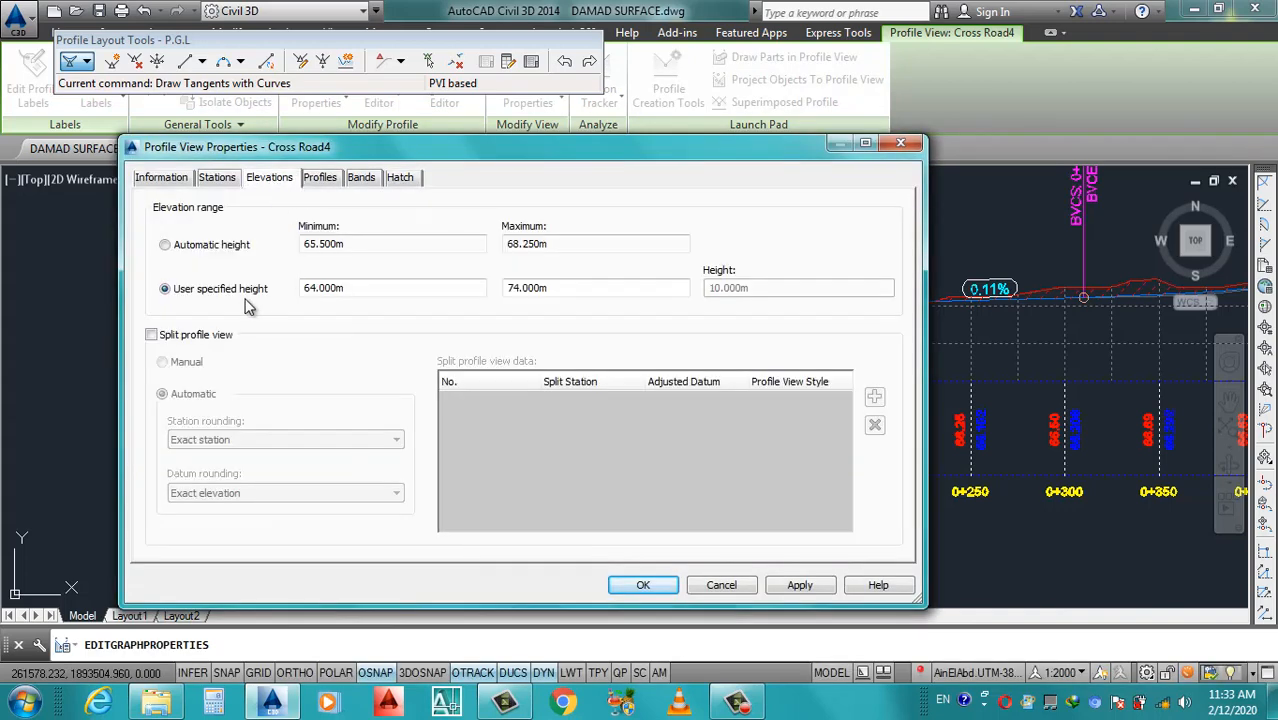
type("63")
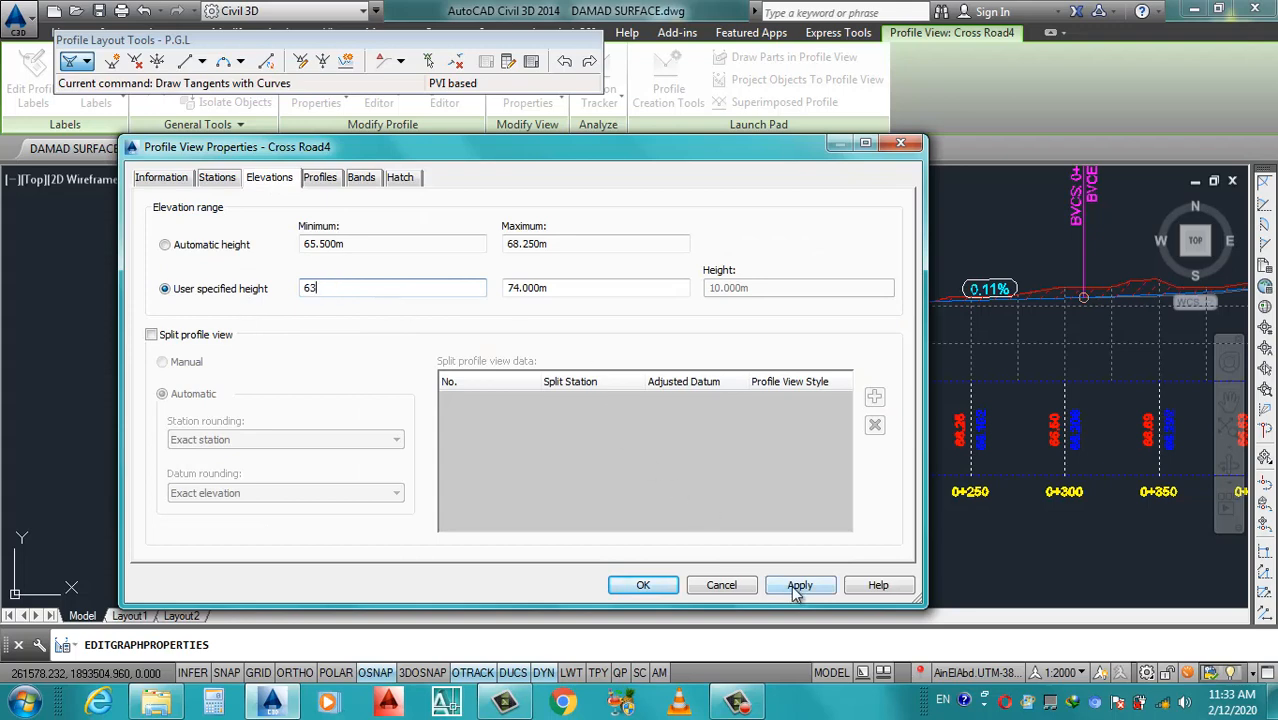
left_click(786, 591)
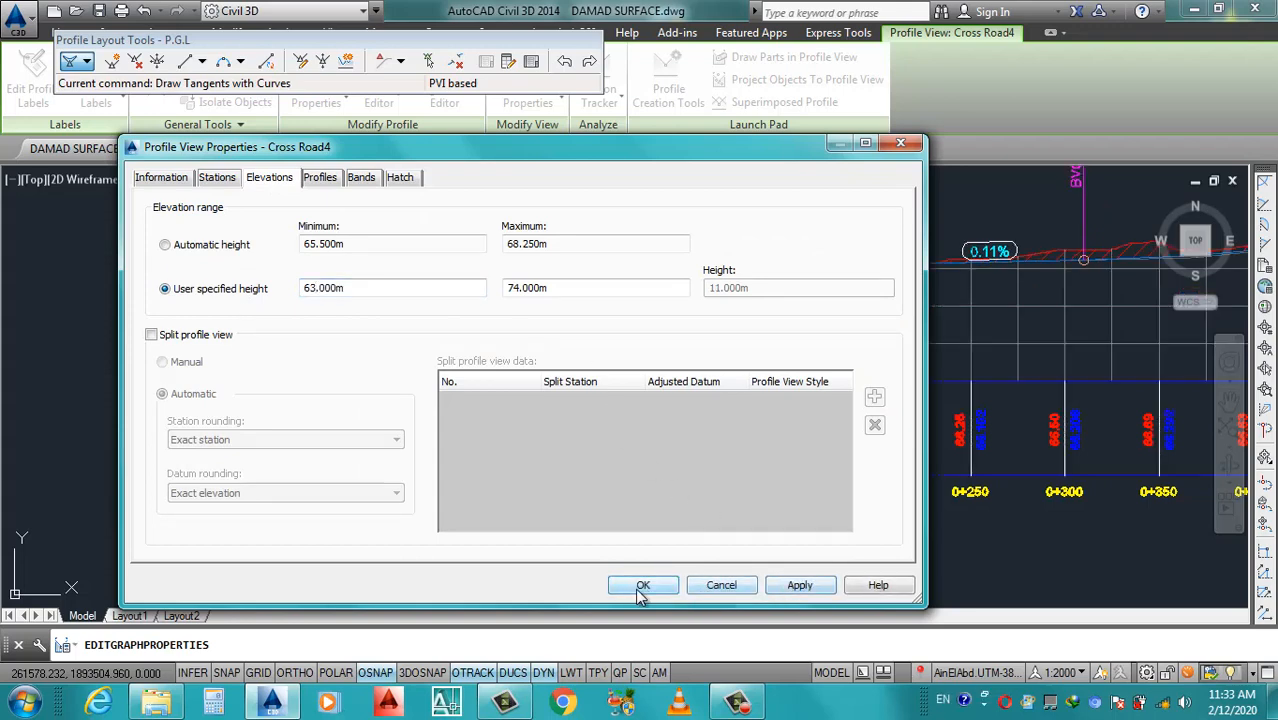
left_click(641, 586)
Move the dimension line of the crest curve label at PVI station 0+135.32 down, closer to the profile.
scroll(450, 410, "down", 3)
left_click(649, 432)
scroll(743, 400, "up", 4)
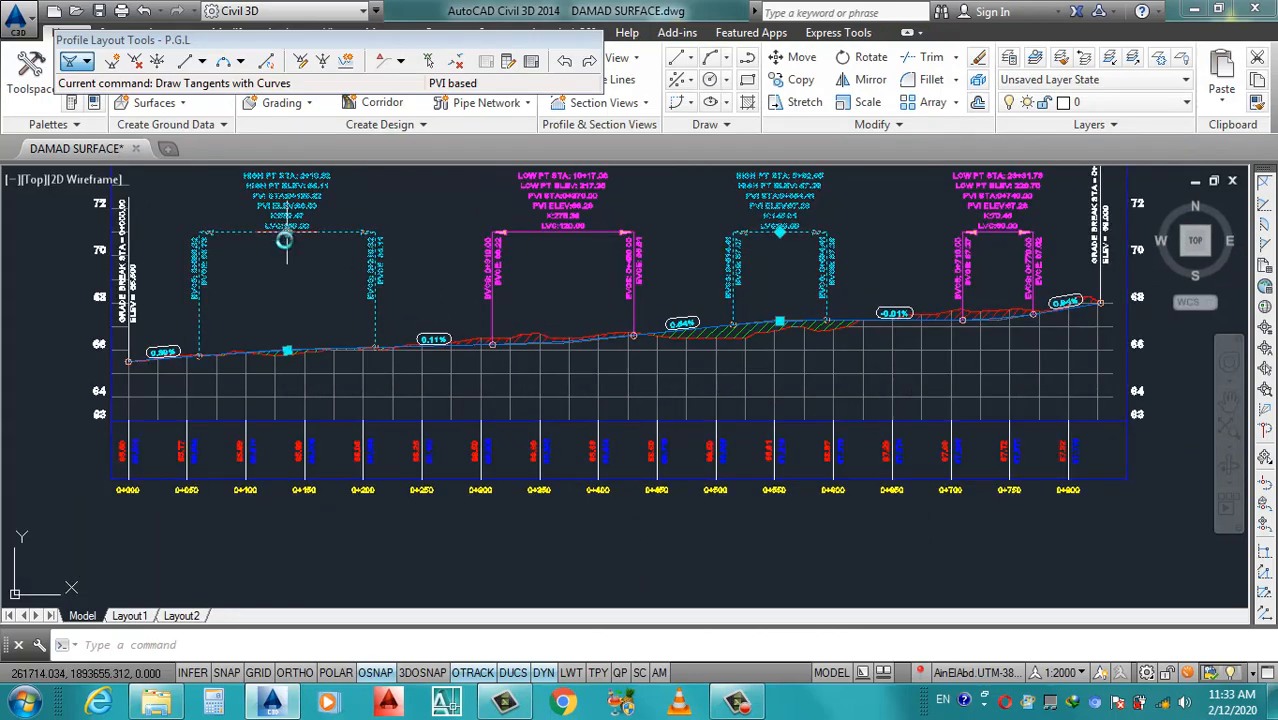
scroll(287, 238, "up", 3)
left_click(286, 209)
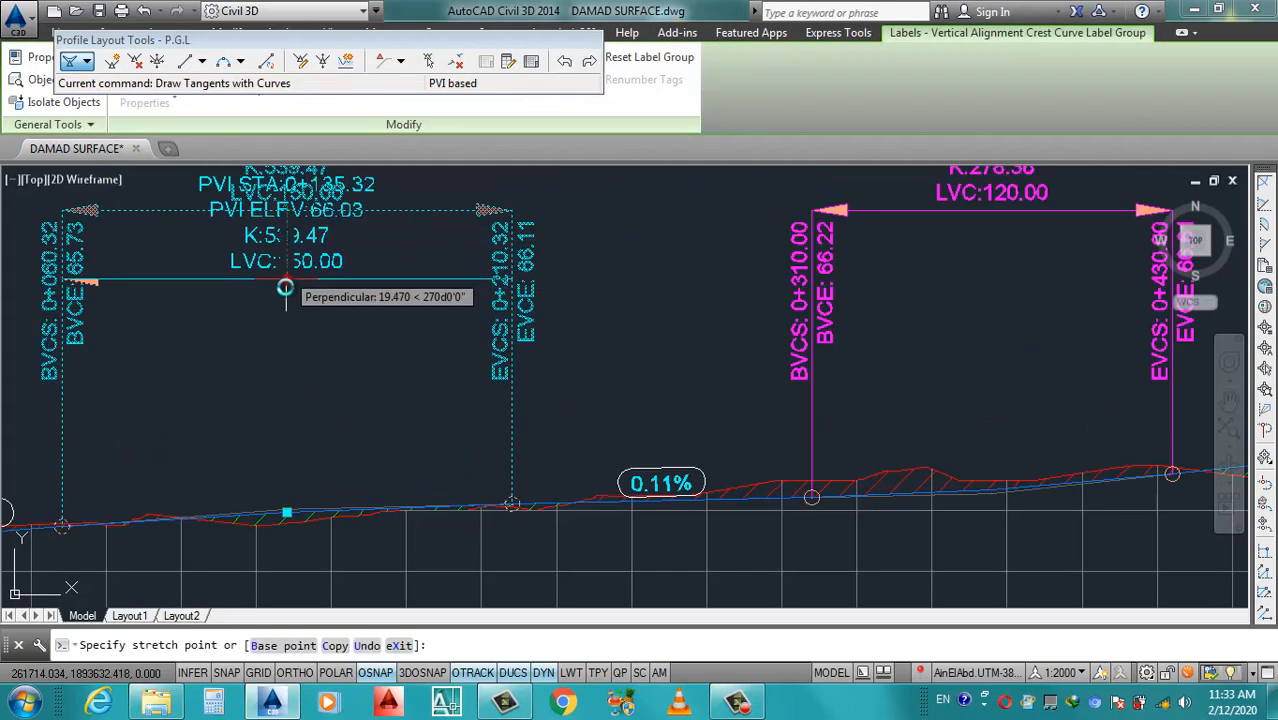
left_click(286, 298)
scroll(390, 362, "down", 4)
scroll(742, 339, "up", 2)
key("Escape")
Lower the dimension line of the sag curve label at PVI station 0+370.00 towards the profile.
left_click(540, 288)
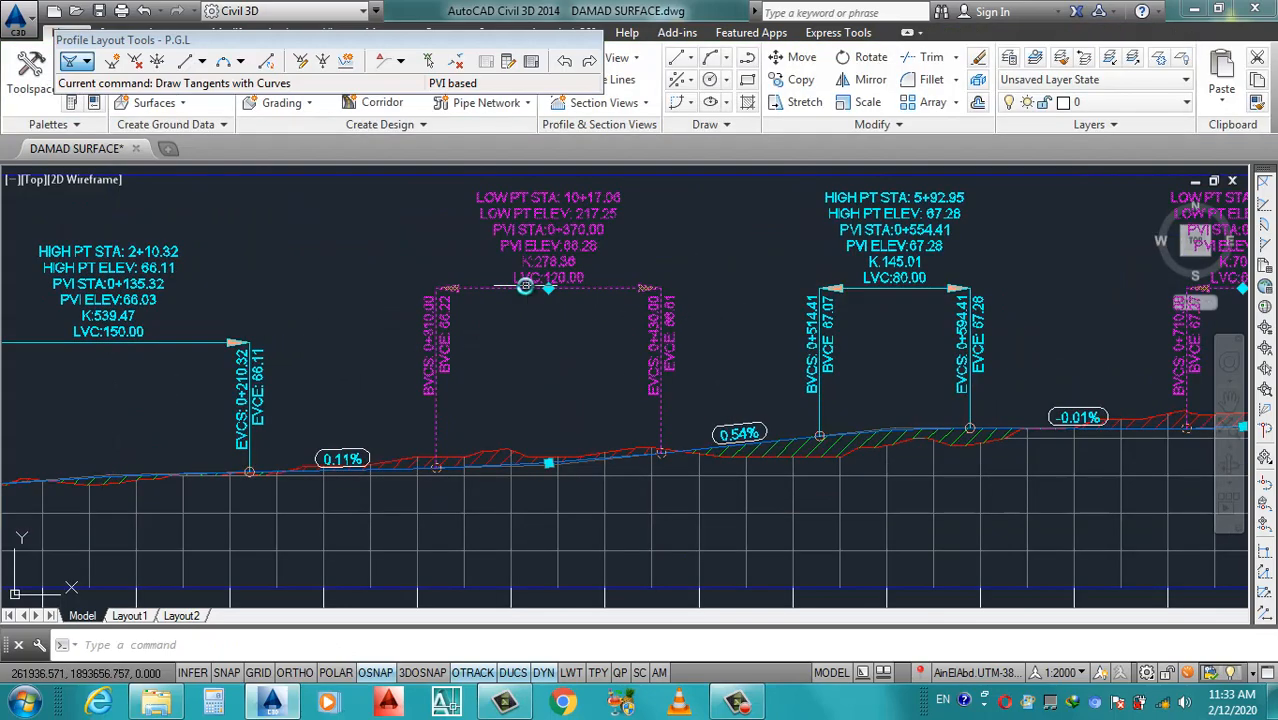
left_click(545, 289)
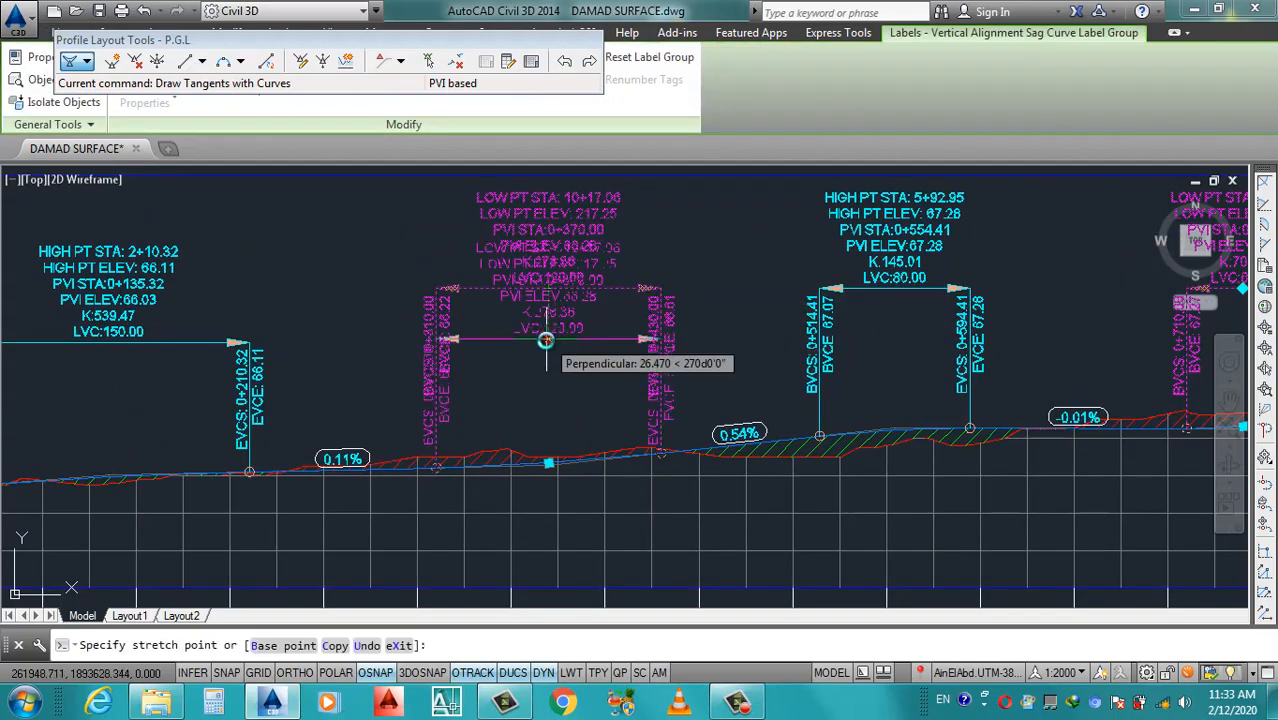
left_click(542, 348)
scroll(689, 333, "down", 3)
scroll(689, 333, "up", 3)
key("Escape")
Lower the dimension line of the crest curve label at PVI station 0+554.41.
left_click(627, 339)
left_click(630, 336)
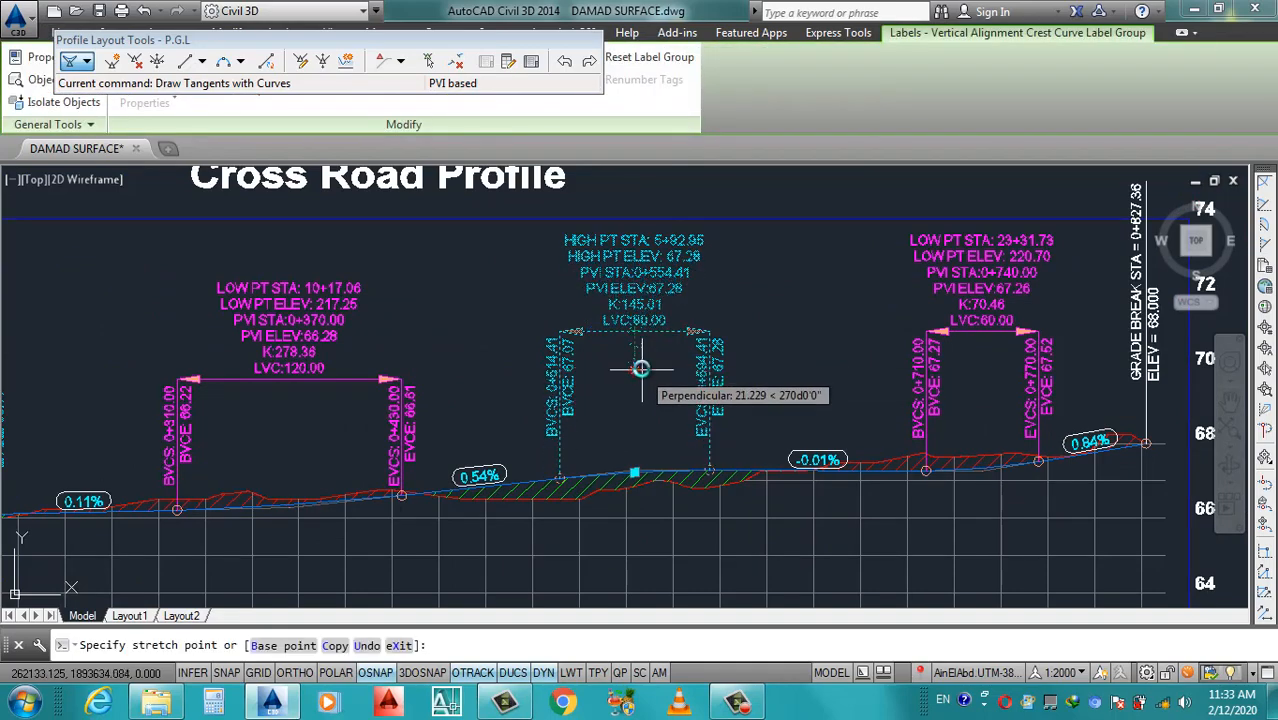
scroll(640, 360, "up", 3)
left_click(630, 357)
scroll(632, 358, "down", 5)
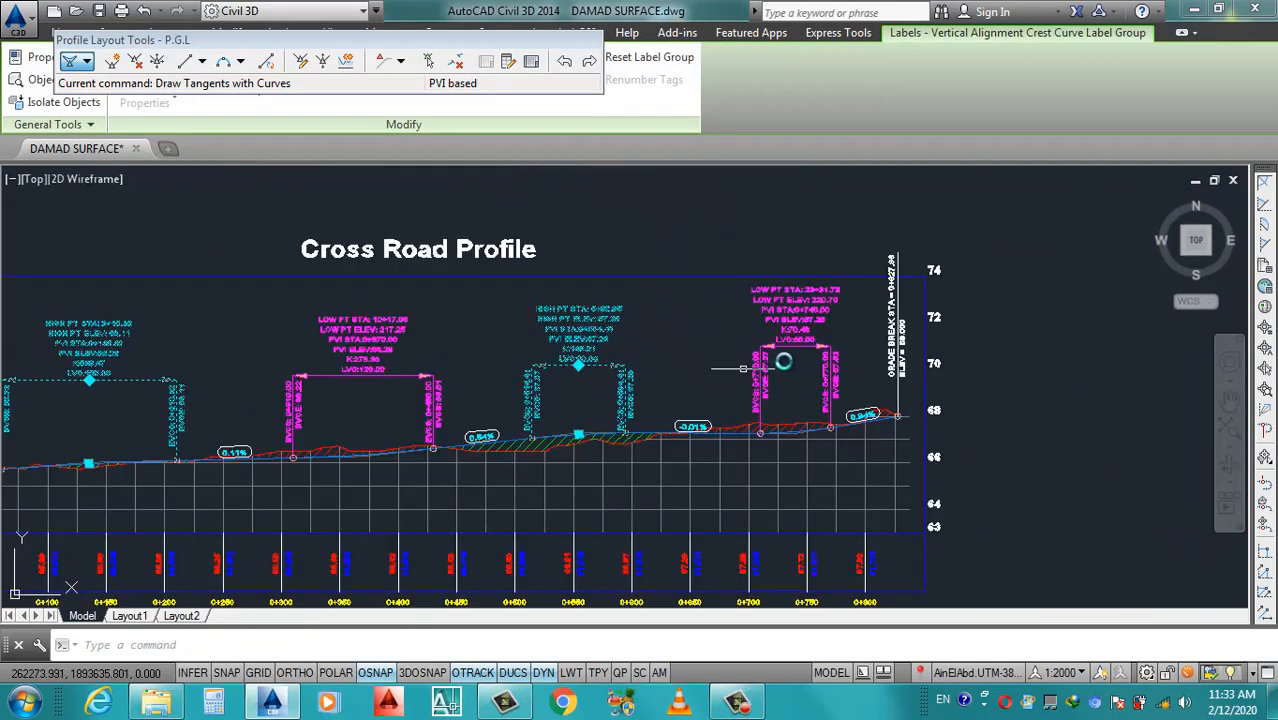
key("Escape")
Lower the dimension line of the sag curve label at PVI station 0+740.00.
scroll(811, 351, "up", 4)
left_click(779, 341)
left_click(767, 341)
scroll(770, 364, "up", 3)
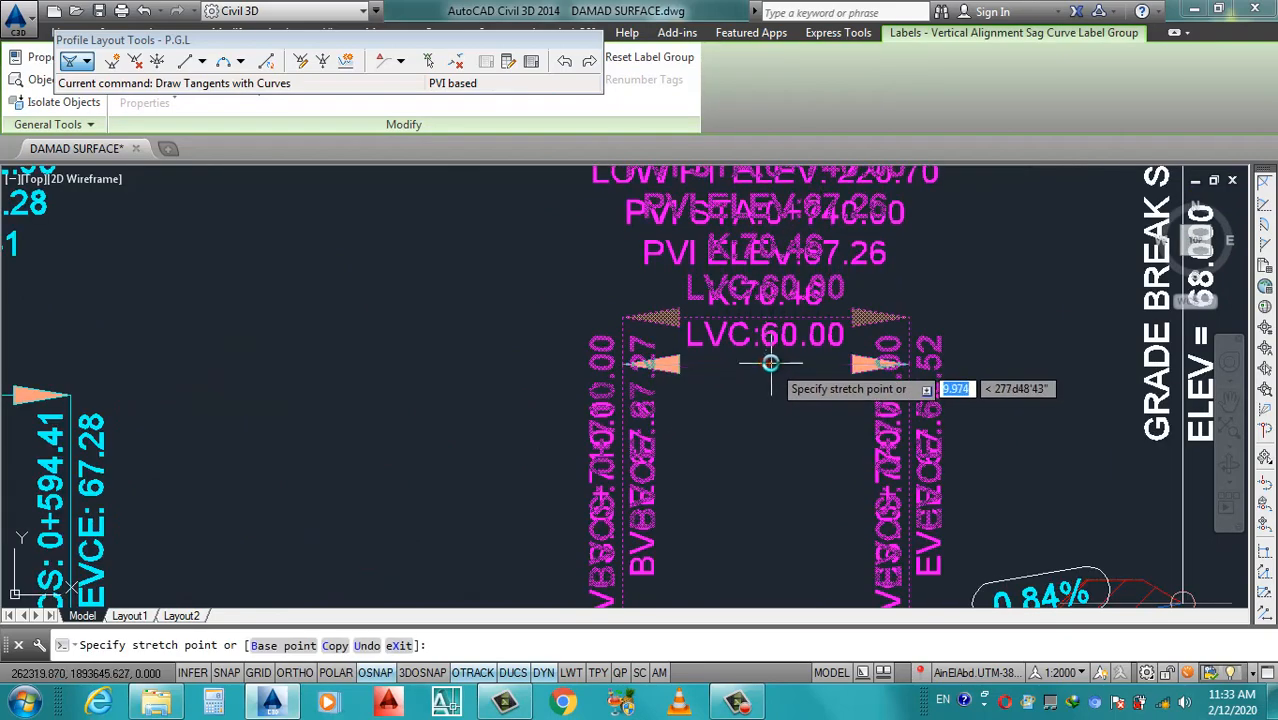
scroll(770, 362, "up", 4)
left_click(767, 357)
scroll(768, 355, "down", 10)
key("Escape")
Examine the finished Cross Road Profile, including its repositioned curve labels, cut and fill hatching, and band.
scroll(756, 354, "down", 4)
scroll(524, 444, "up", 4)
scroll(638, 492, "down", 4)
scroll(789, 471, "up", 2)
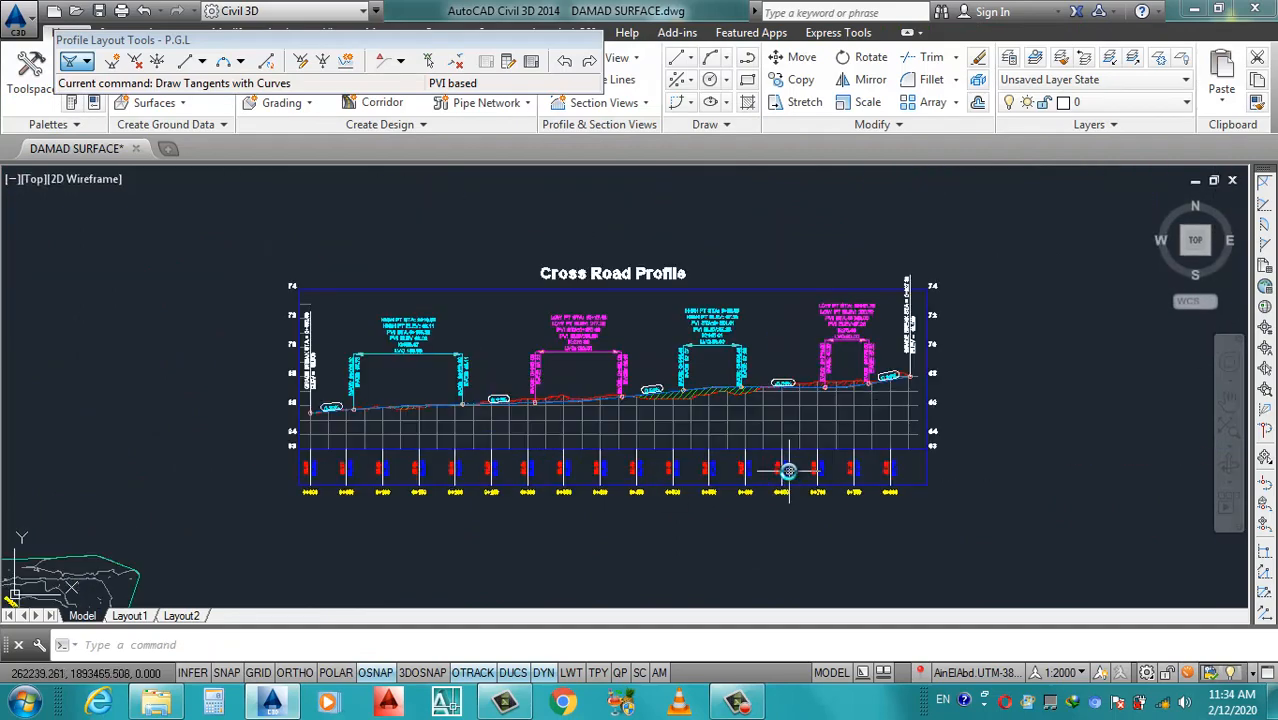
scroll(712, 406, "down", 3)
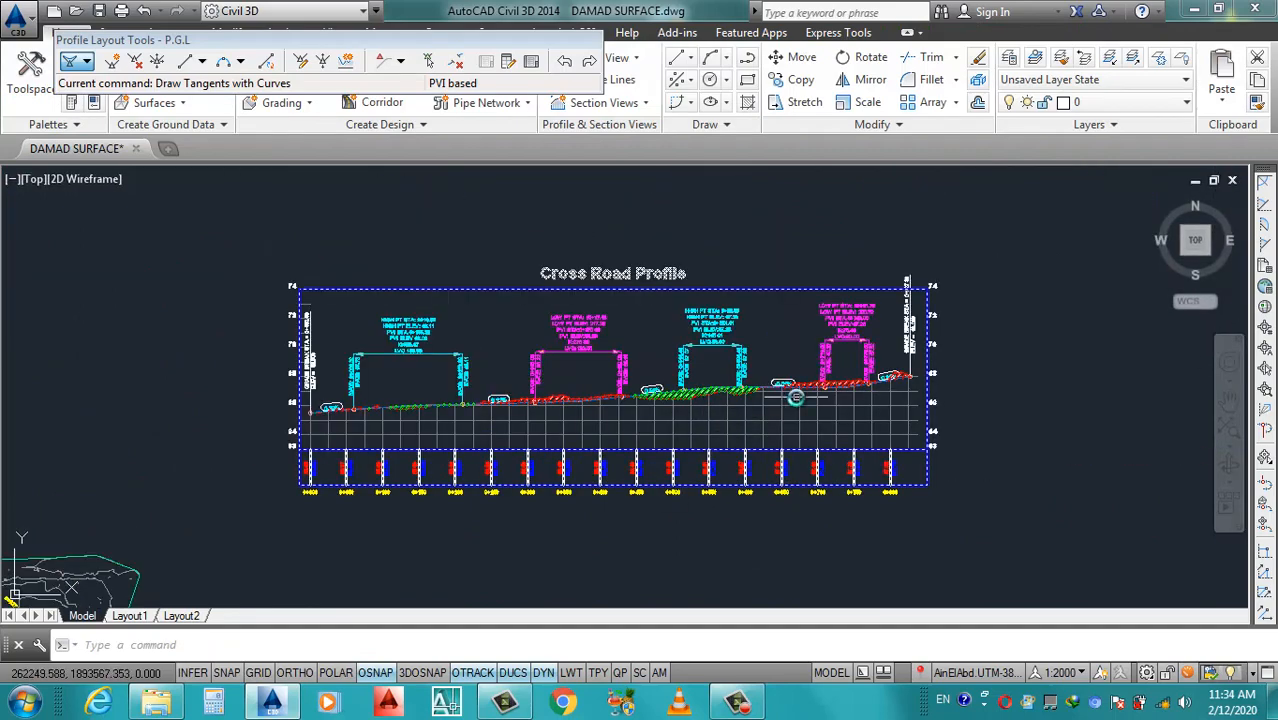
scroll(730, 400, "up", 3)
scroll(708, 397, "up", 2)
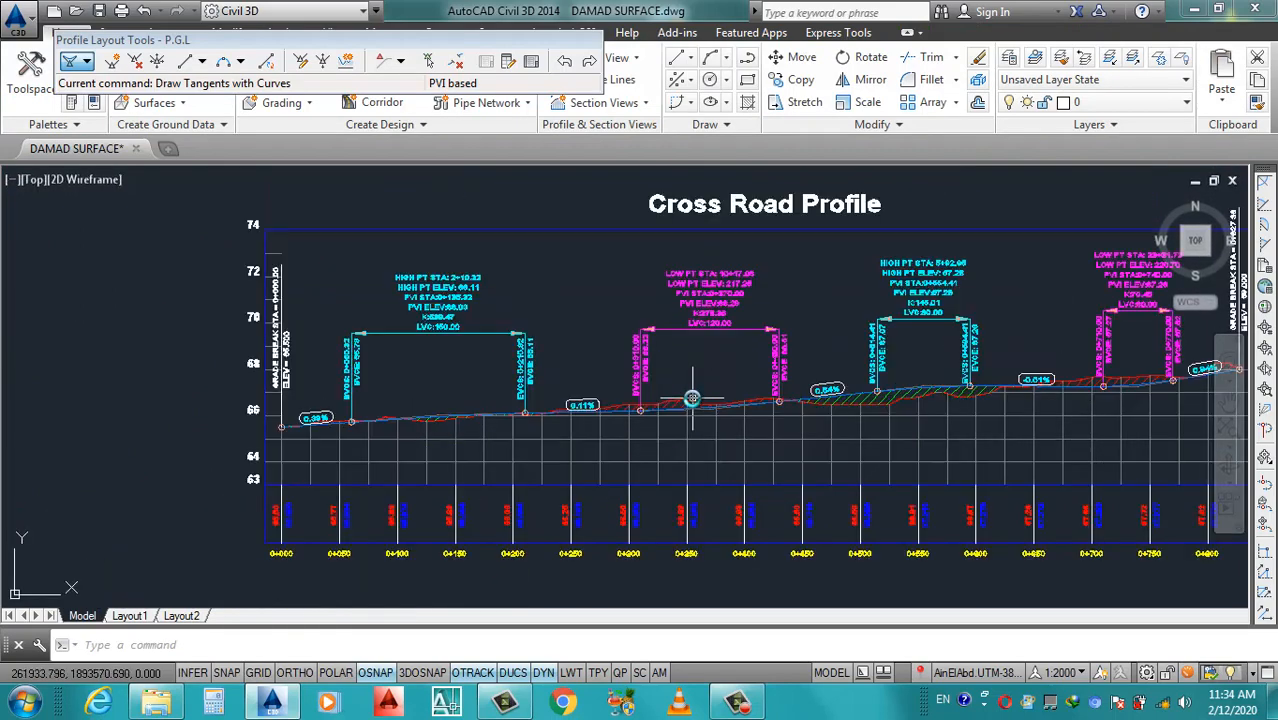
scroll(630, 430, "down", 2)
scroll(560, 516, "up", 4)
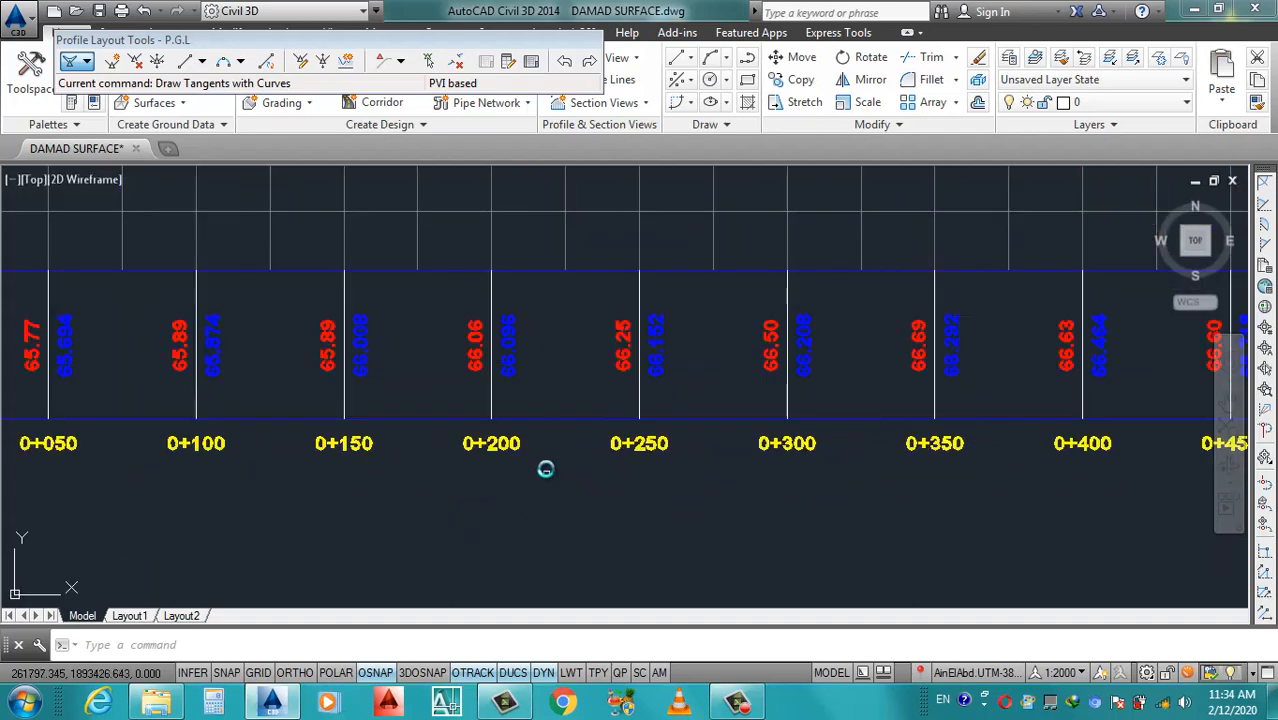
scroll(545, 470, "down", 3)
scroll(650, 442, "down", 2)
scroll(653, 433, "up", 2)
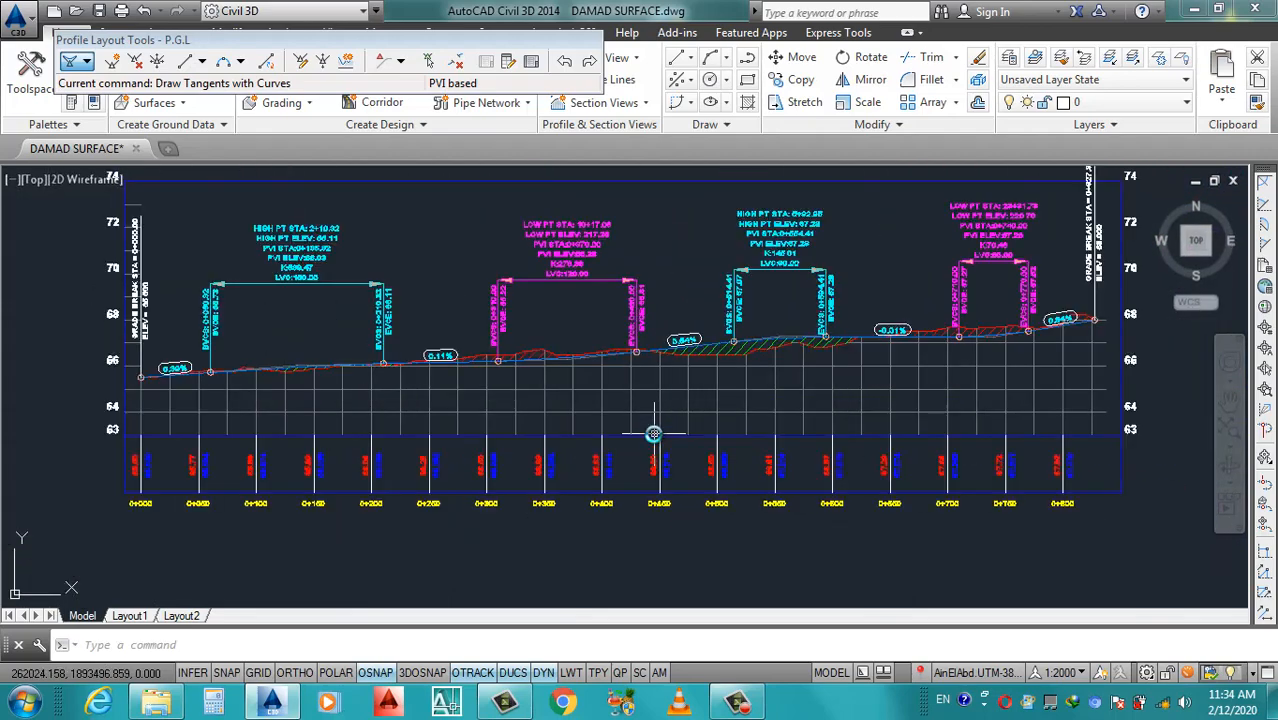
scroll(653, 433, "down", 2)
scroll(709, 405, "up", 2)
mouse_move(709, 405)
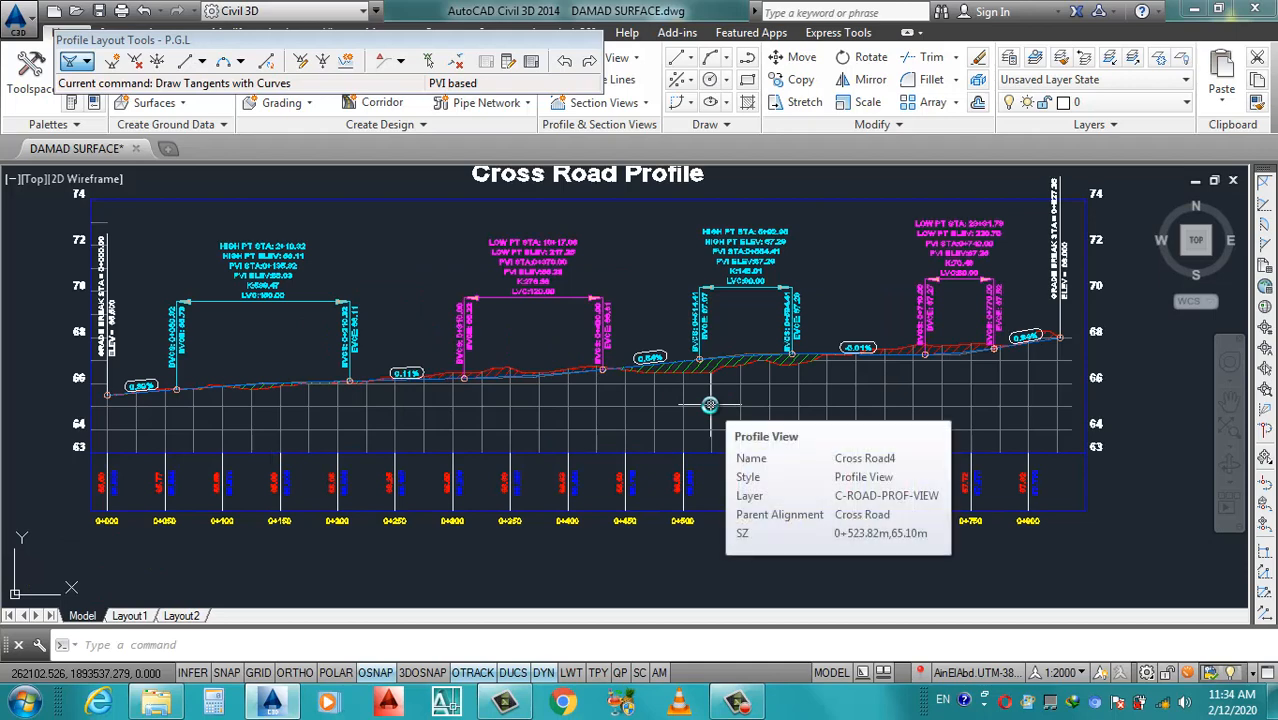
scroll(709, 405, "down", 2)
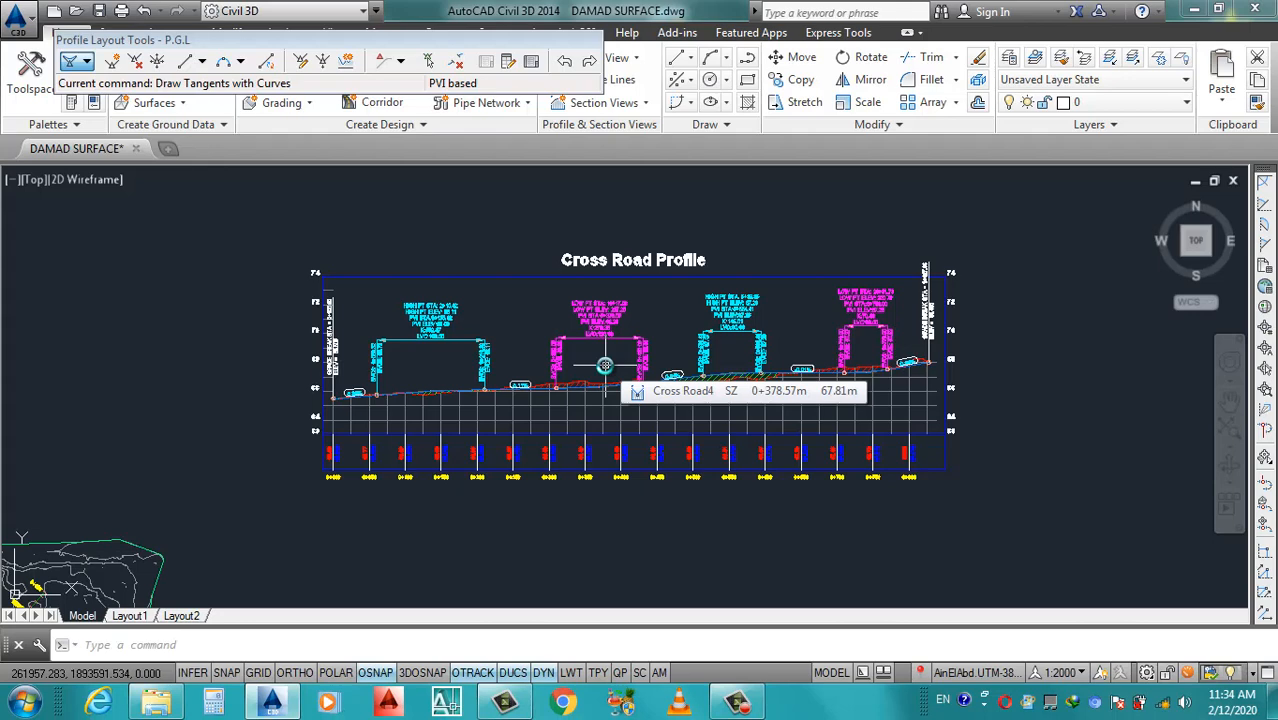
left_click(1062, 382)
left_click(856, 420)
scroll(710, 416, "down", 2)
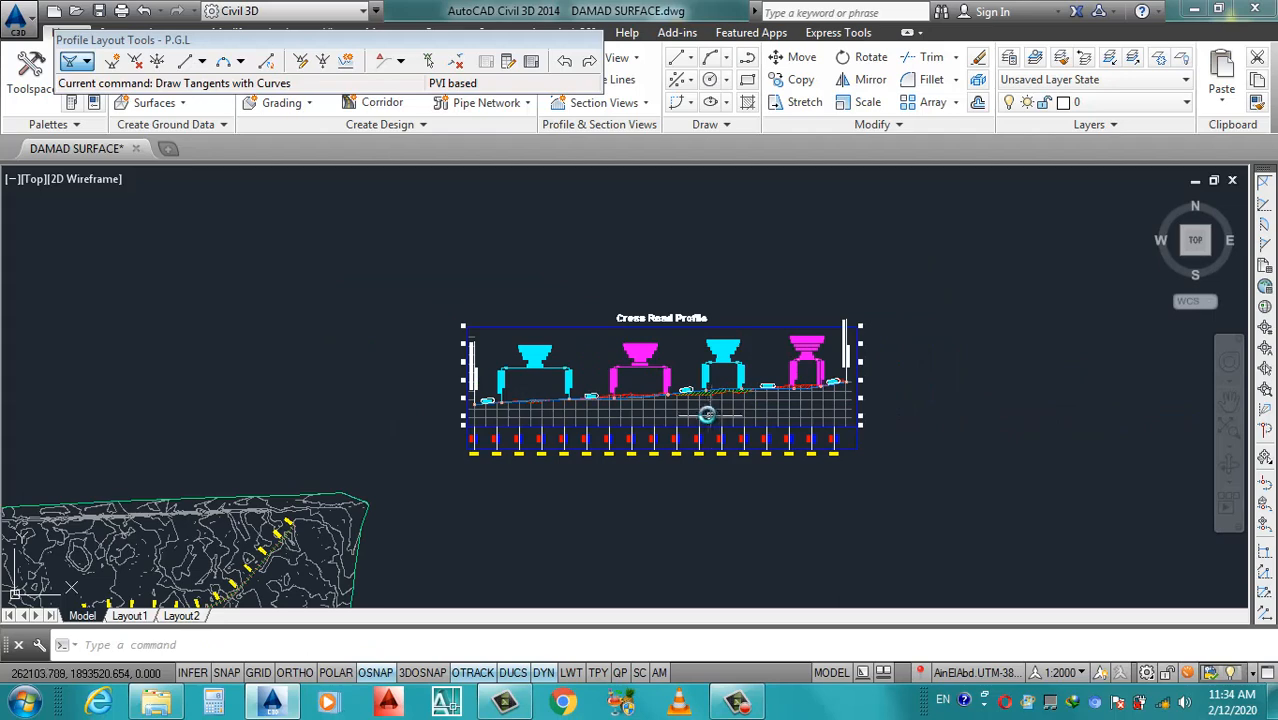
scroll(633, 411, "up", 3)
scroll(641, 419, "down", 2)
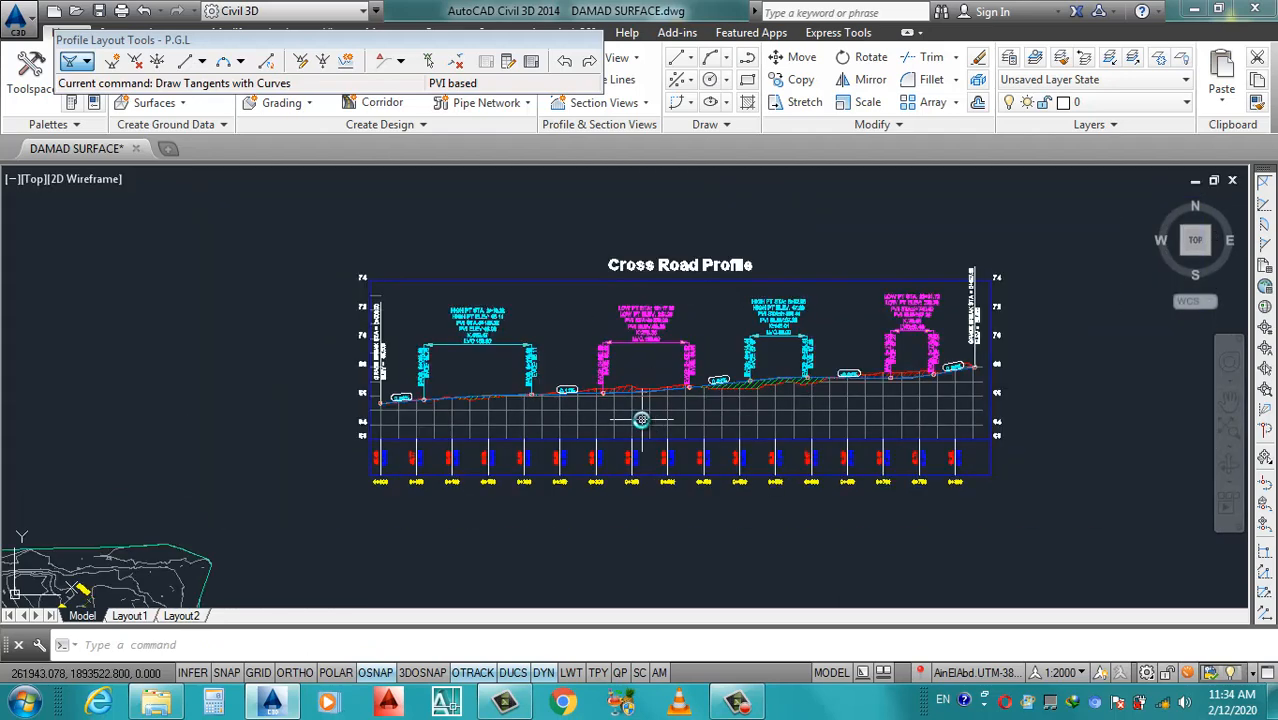